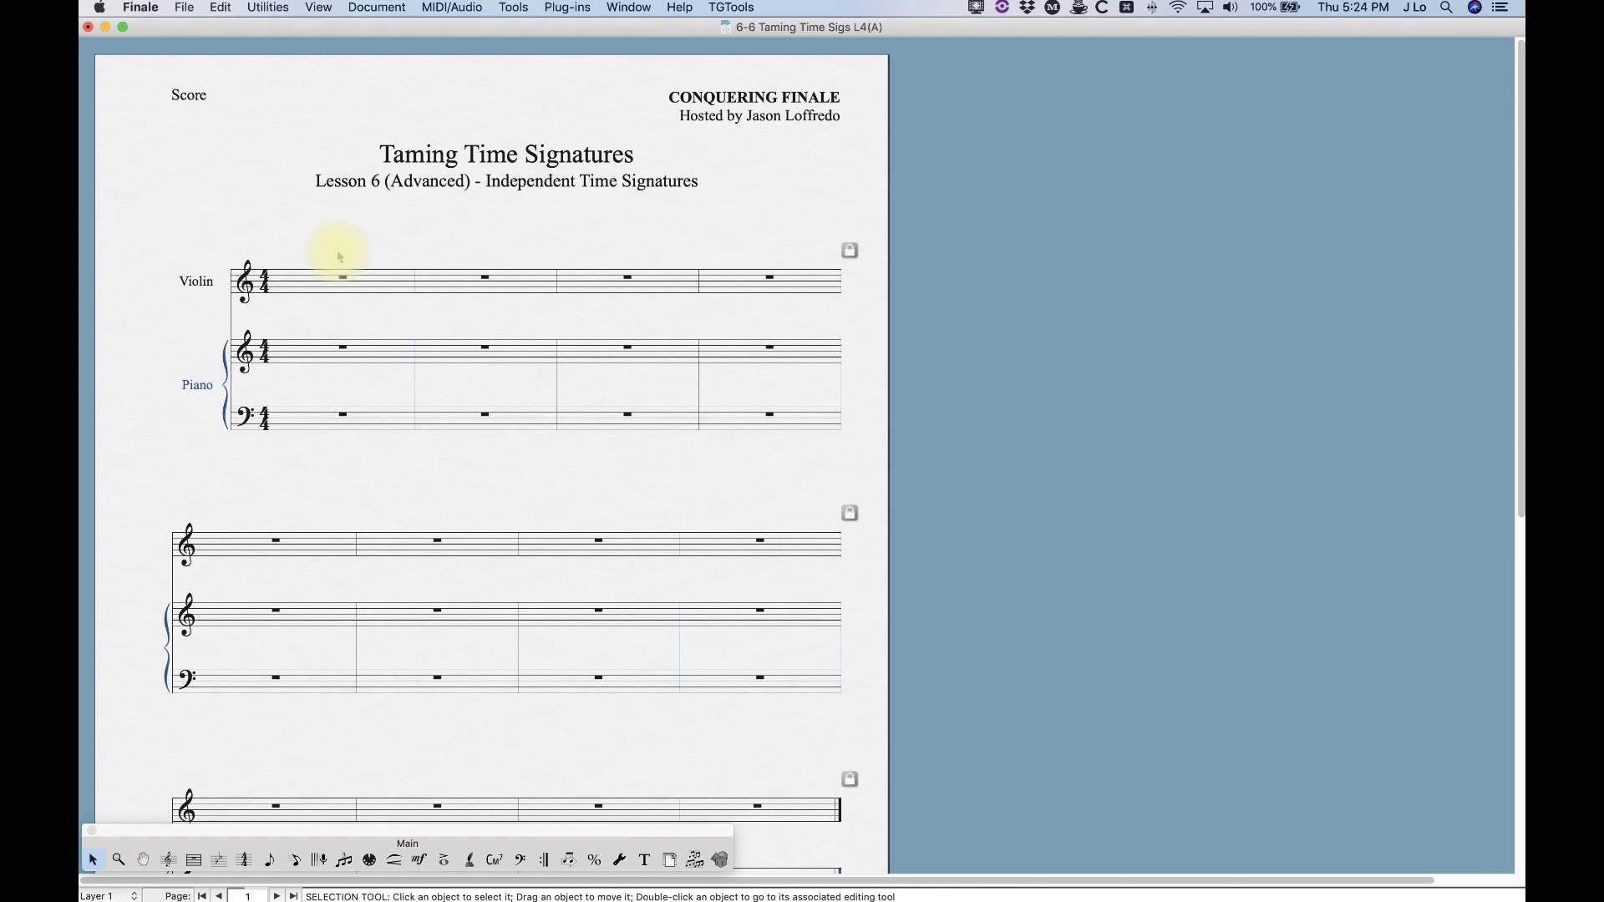
click(358, 279)
click(482, 279)
click(637, 282)
click(756, 284)
click(744, 348)
click(594, 342)
click(530, 351)
click(369, 349)
click(359, 282)
click(486, 284)
click(493, 351)
click(626, 283)
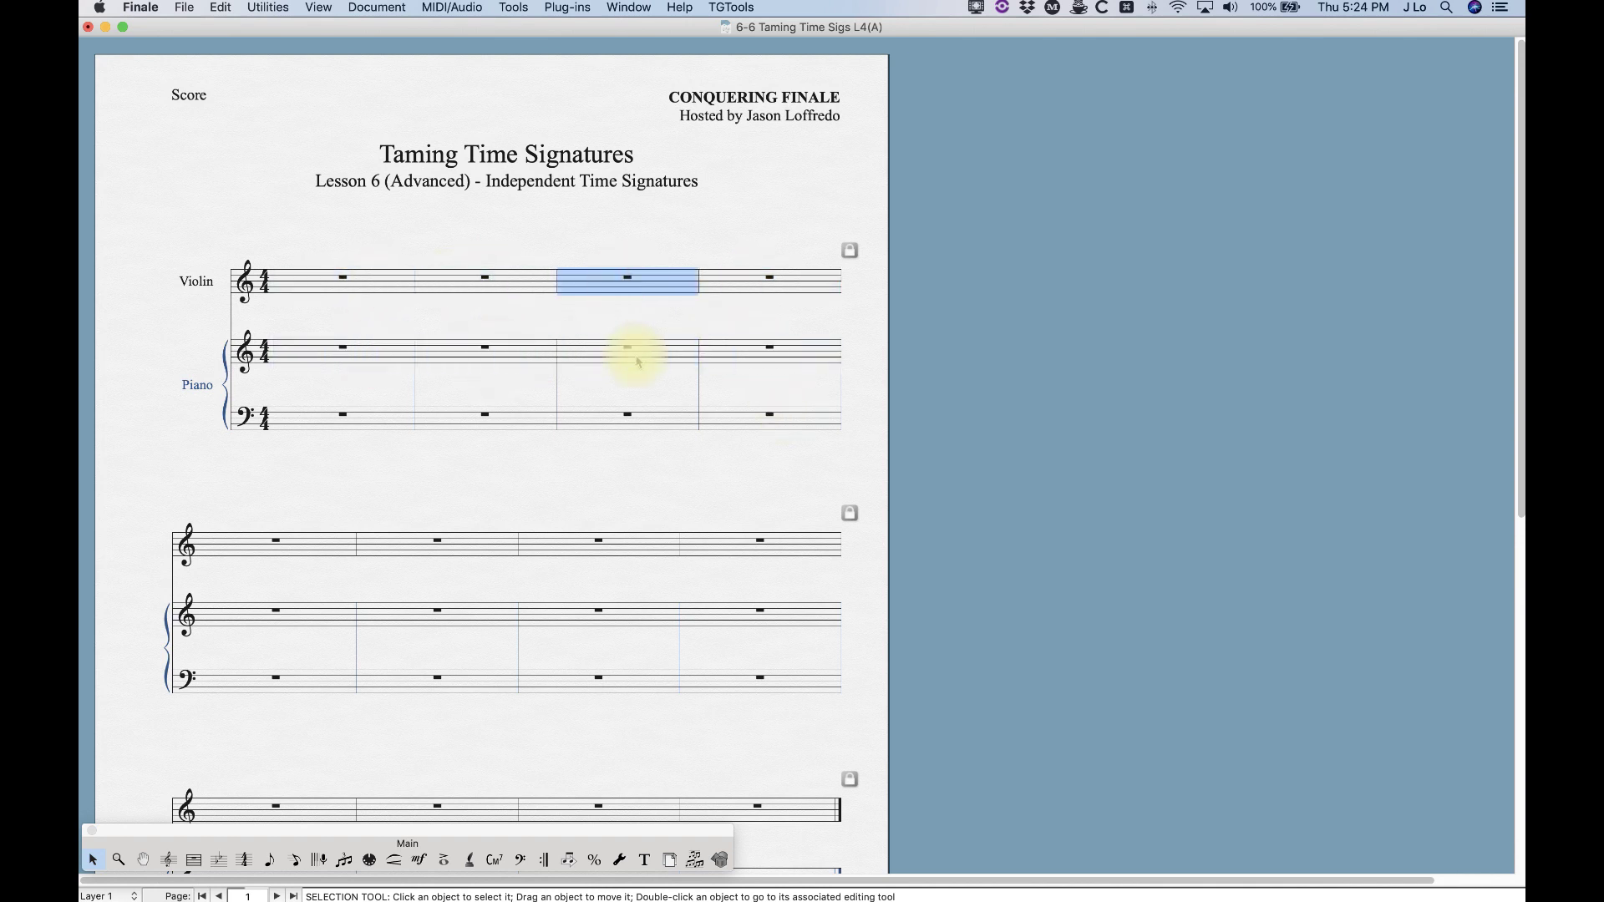
click(634, 353)
Step: Enable an independent time signature for the Violin staff in its staff attributes
click(393, 282)
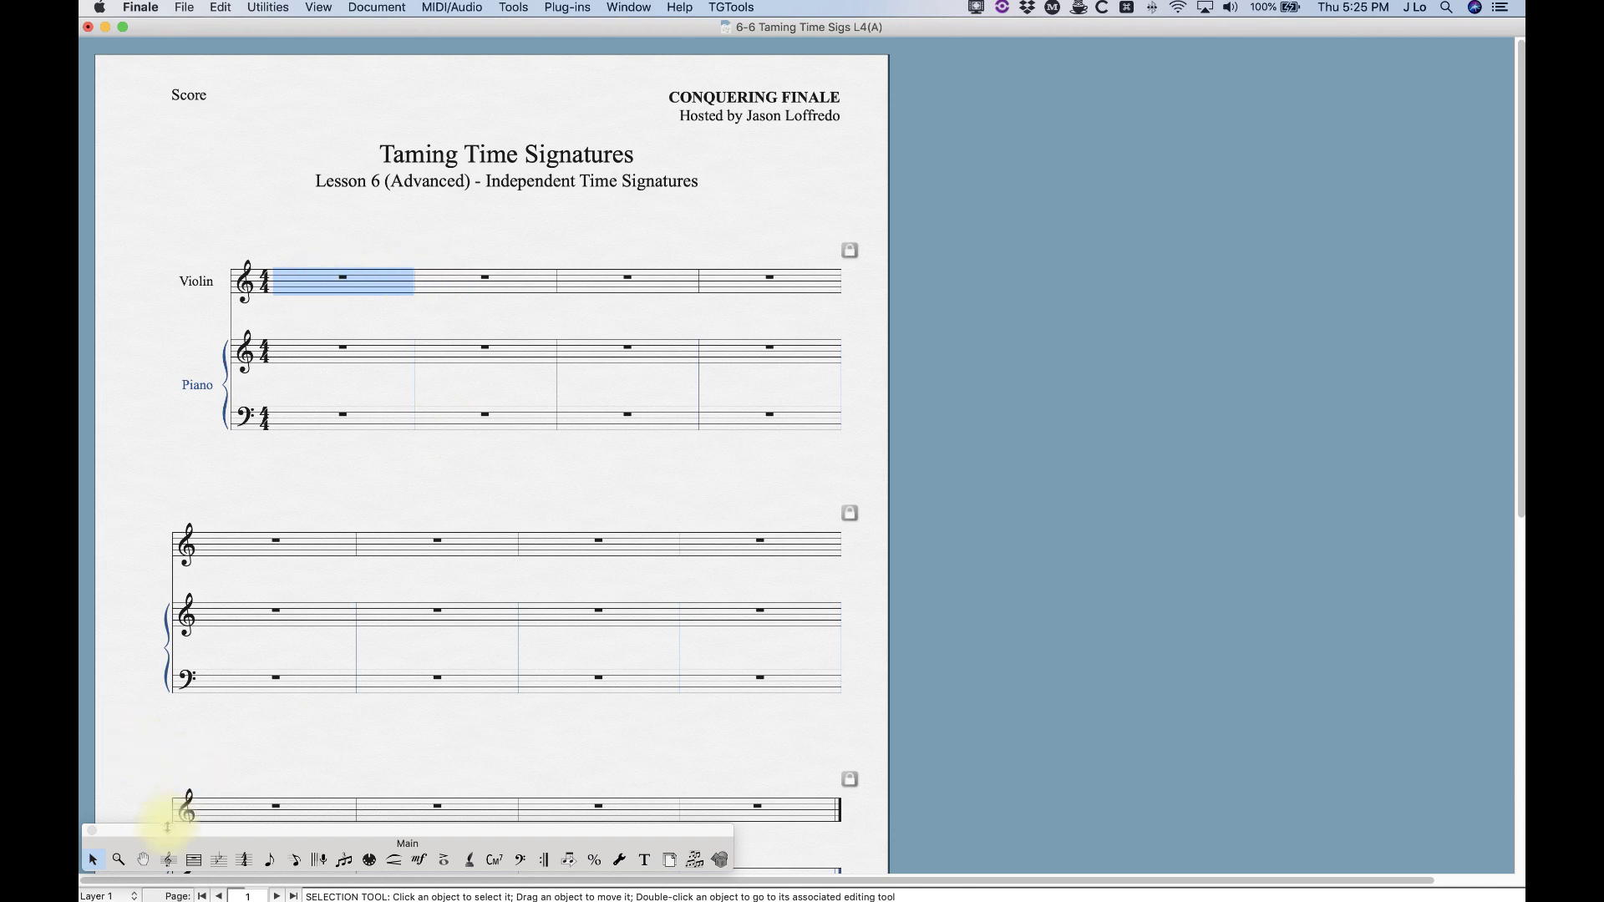
click(168, 861)
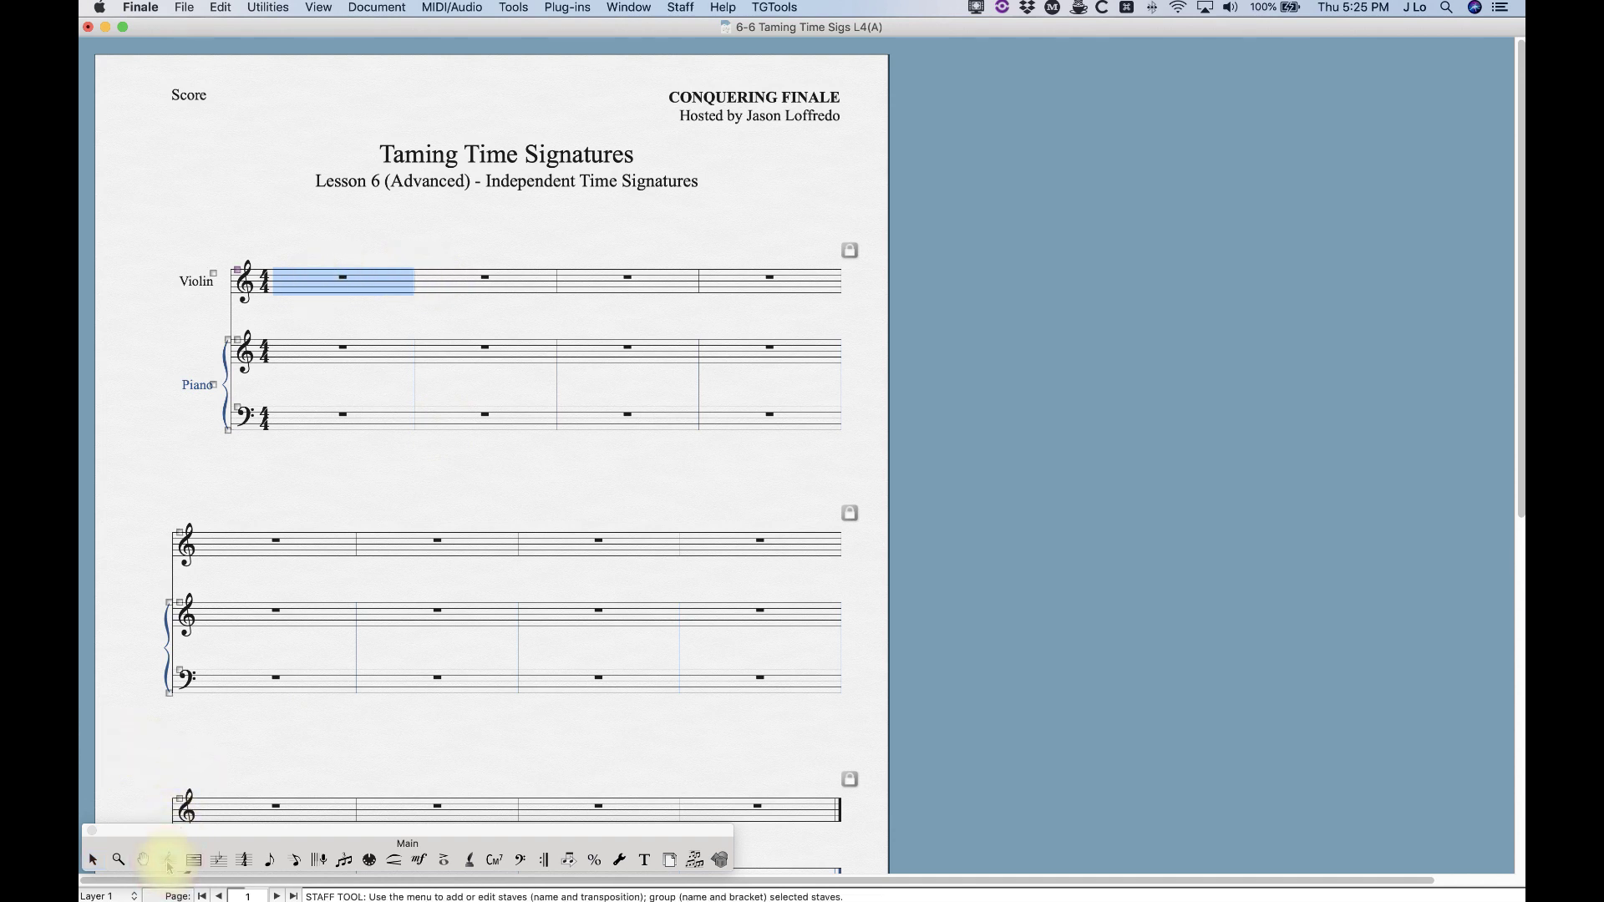
double_click(324, 284)
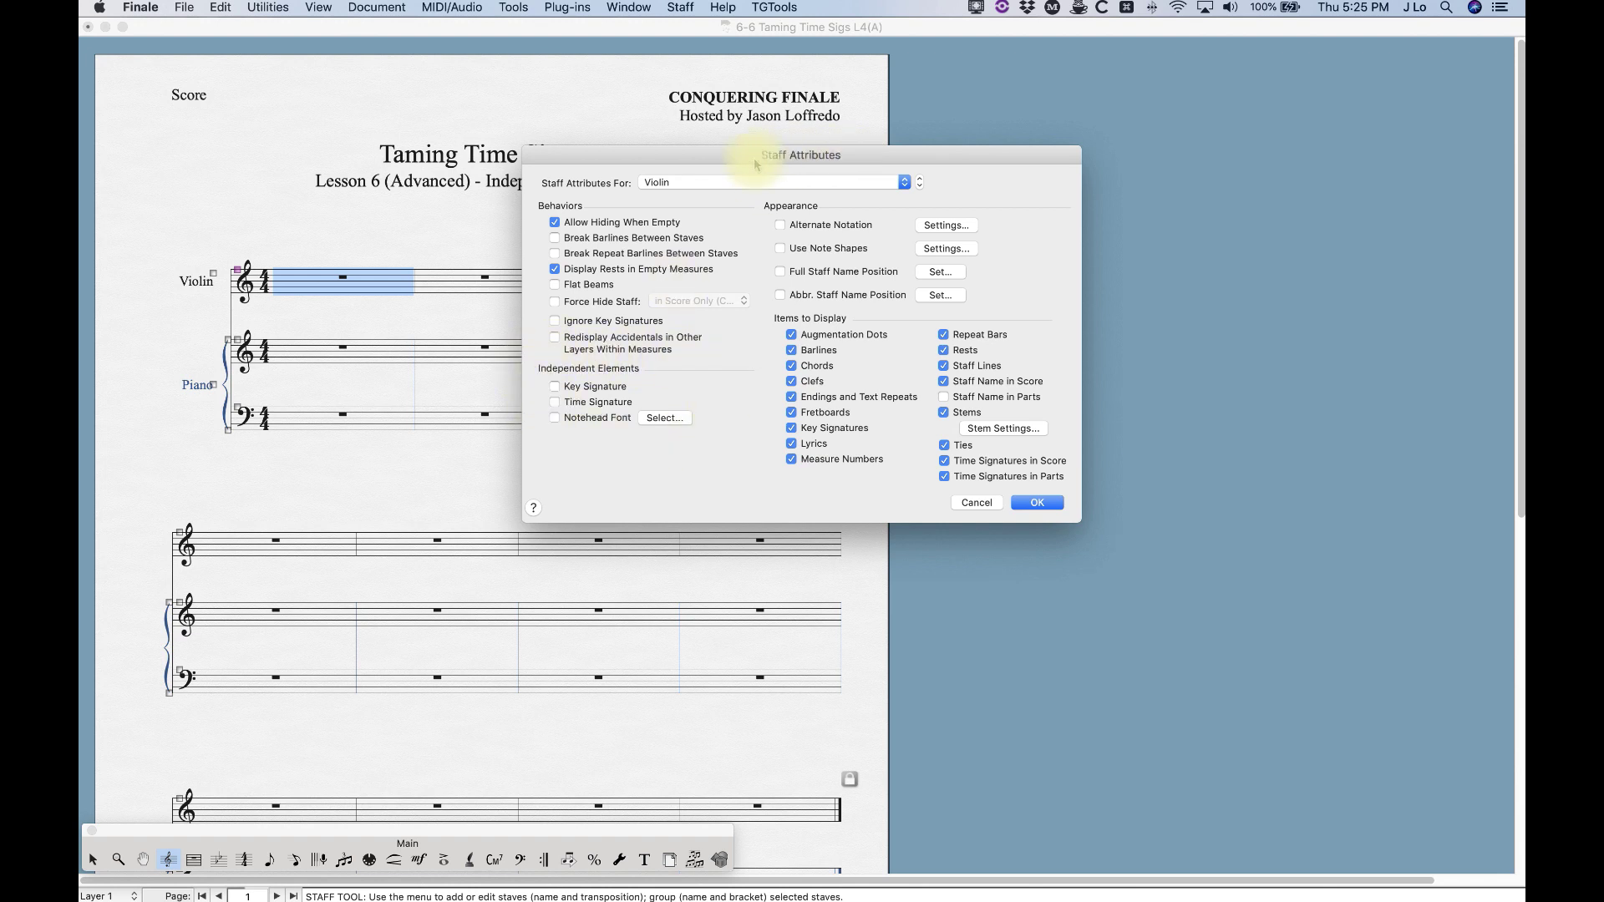
click(555, 403)
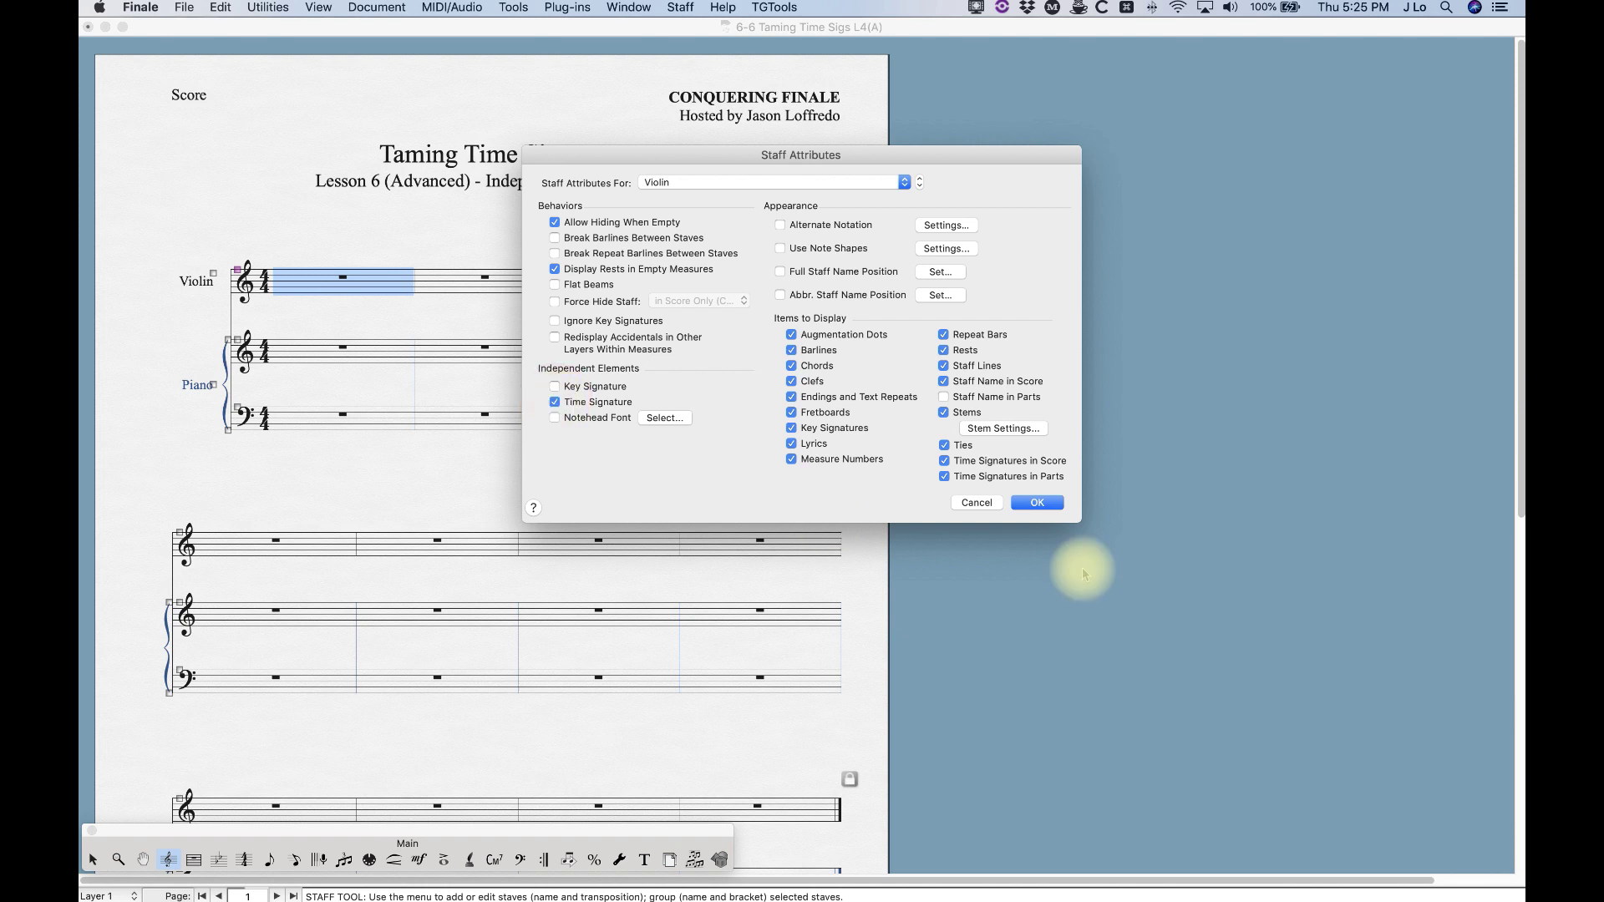
click(1038, 505)
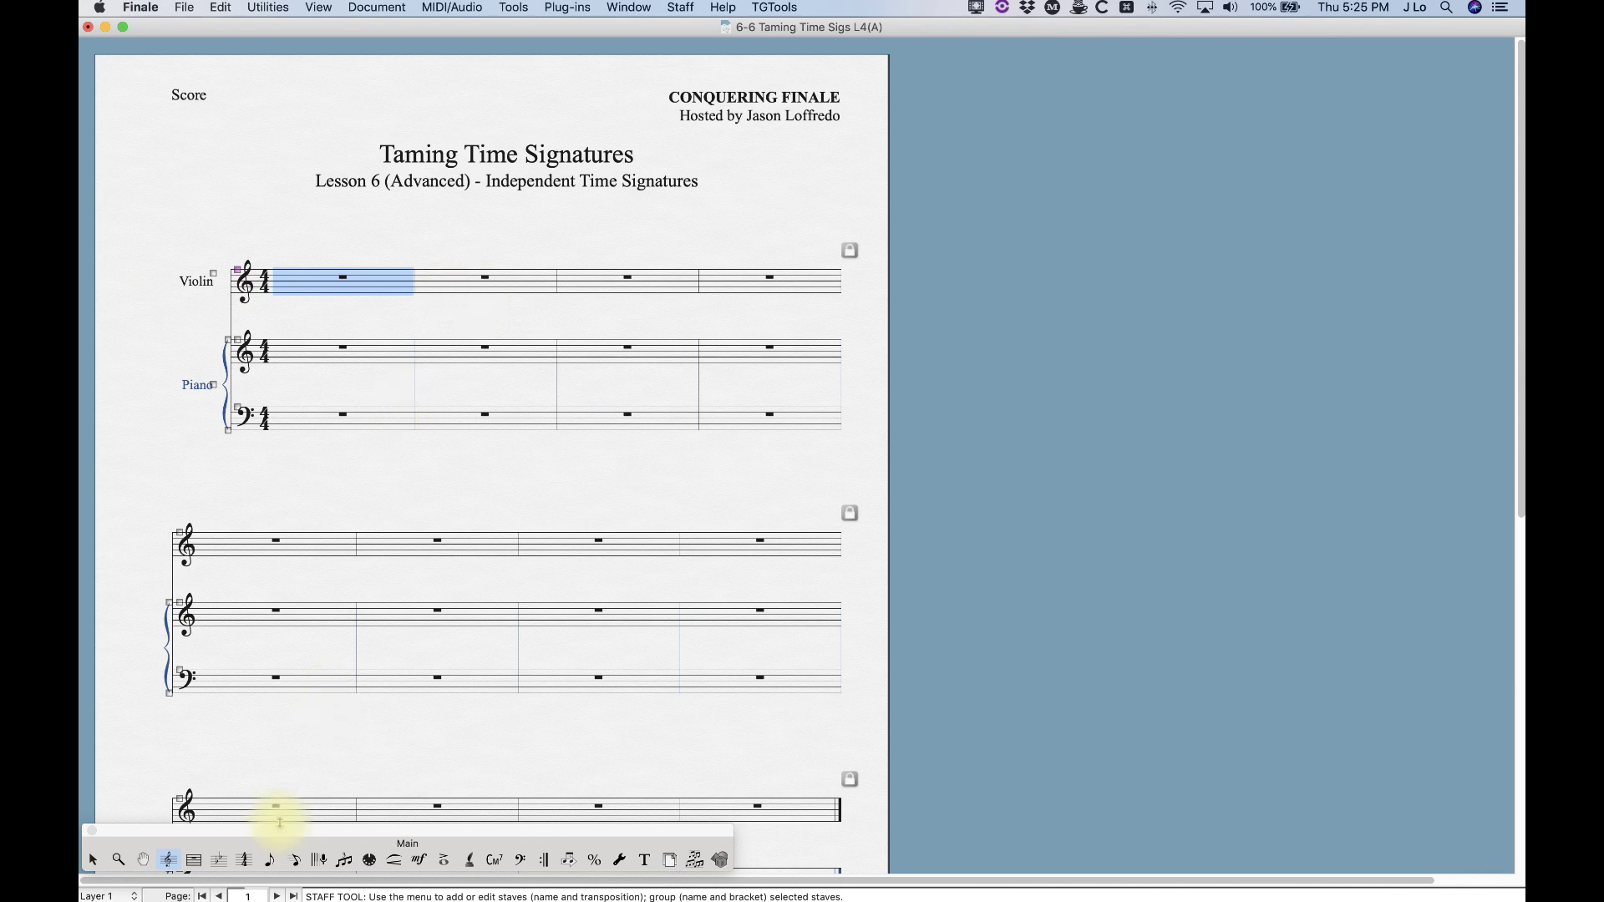
Step: Set the Violin time signature to 12/8 from measure 1 to the next time change, using four dotted-quarter beats
click(244, 859)
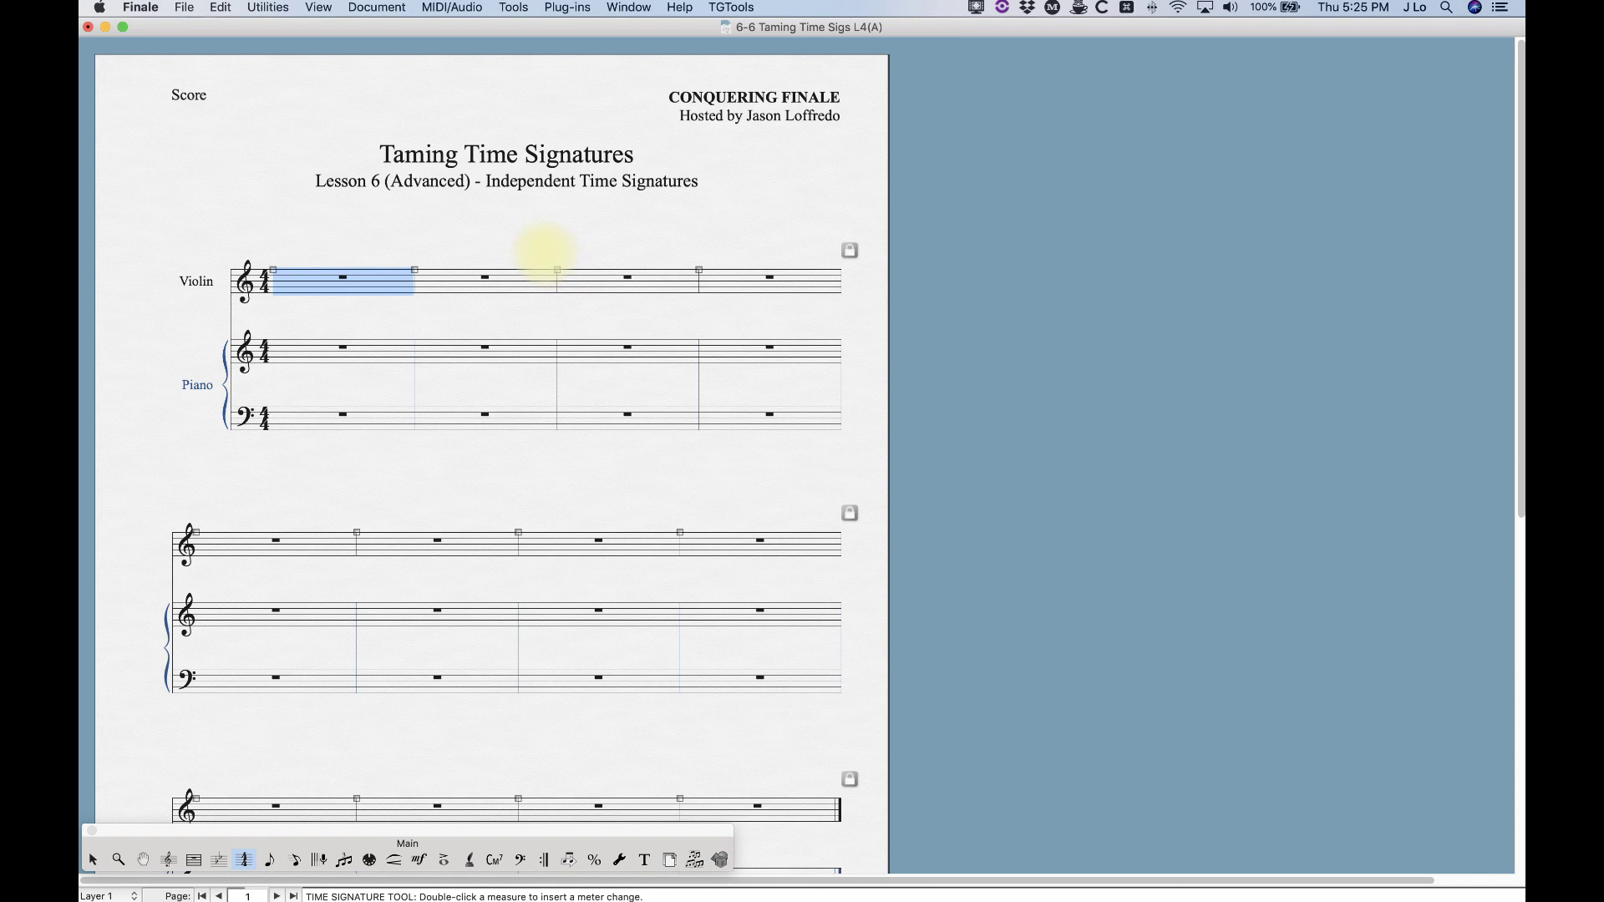
click(557, 271)
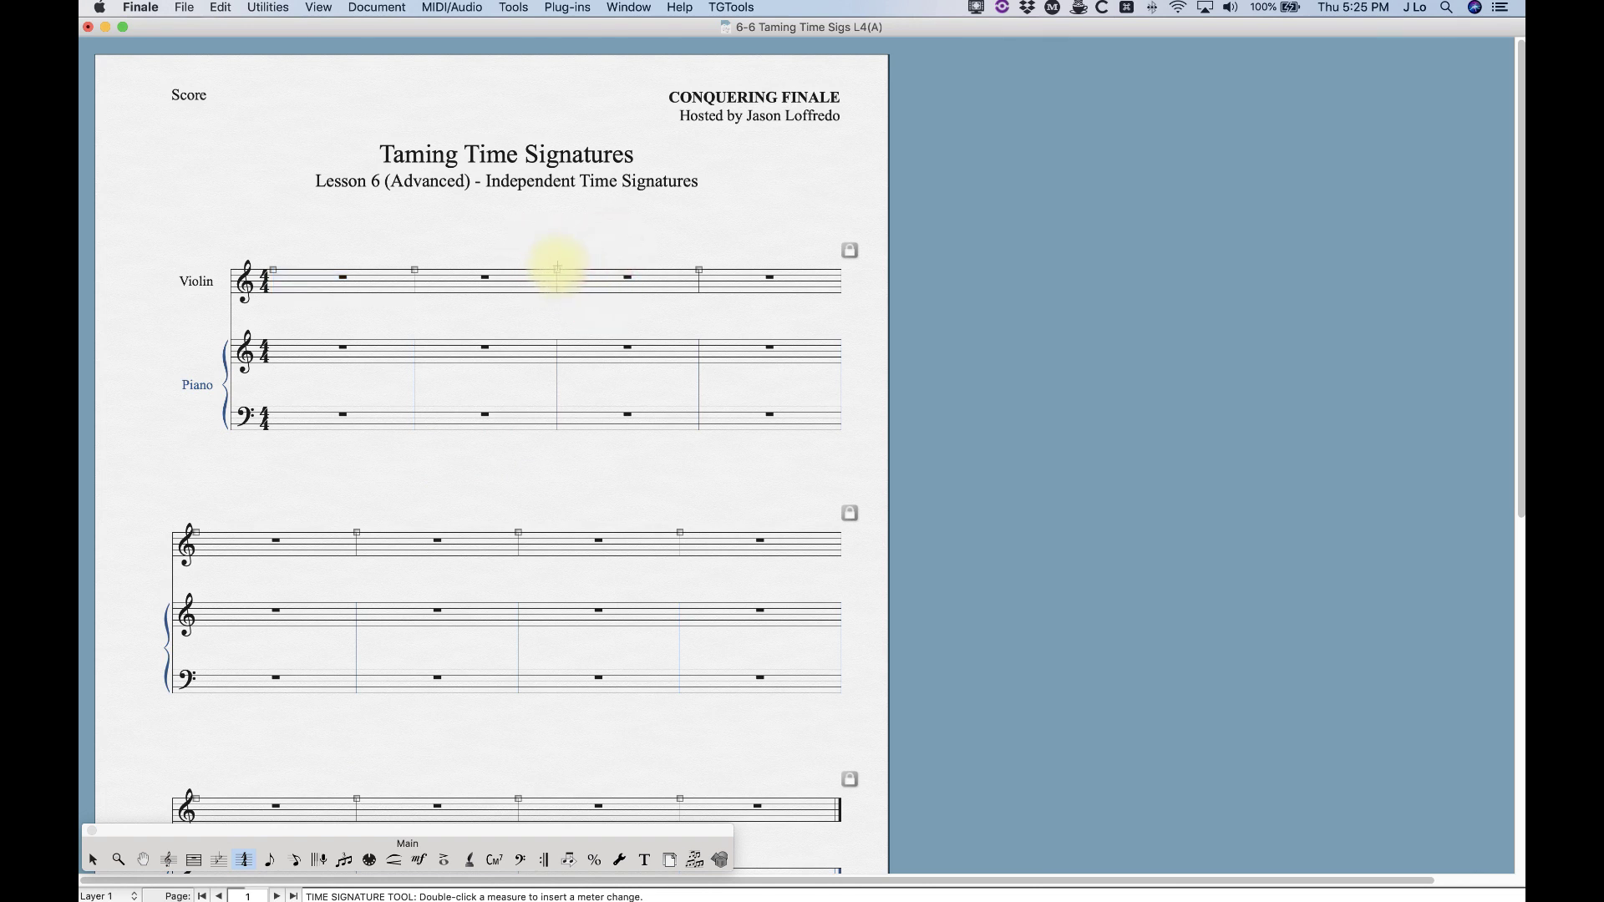
double_click(319, 290)
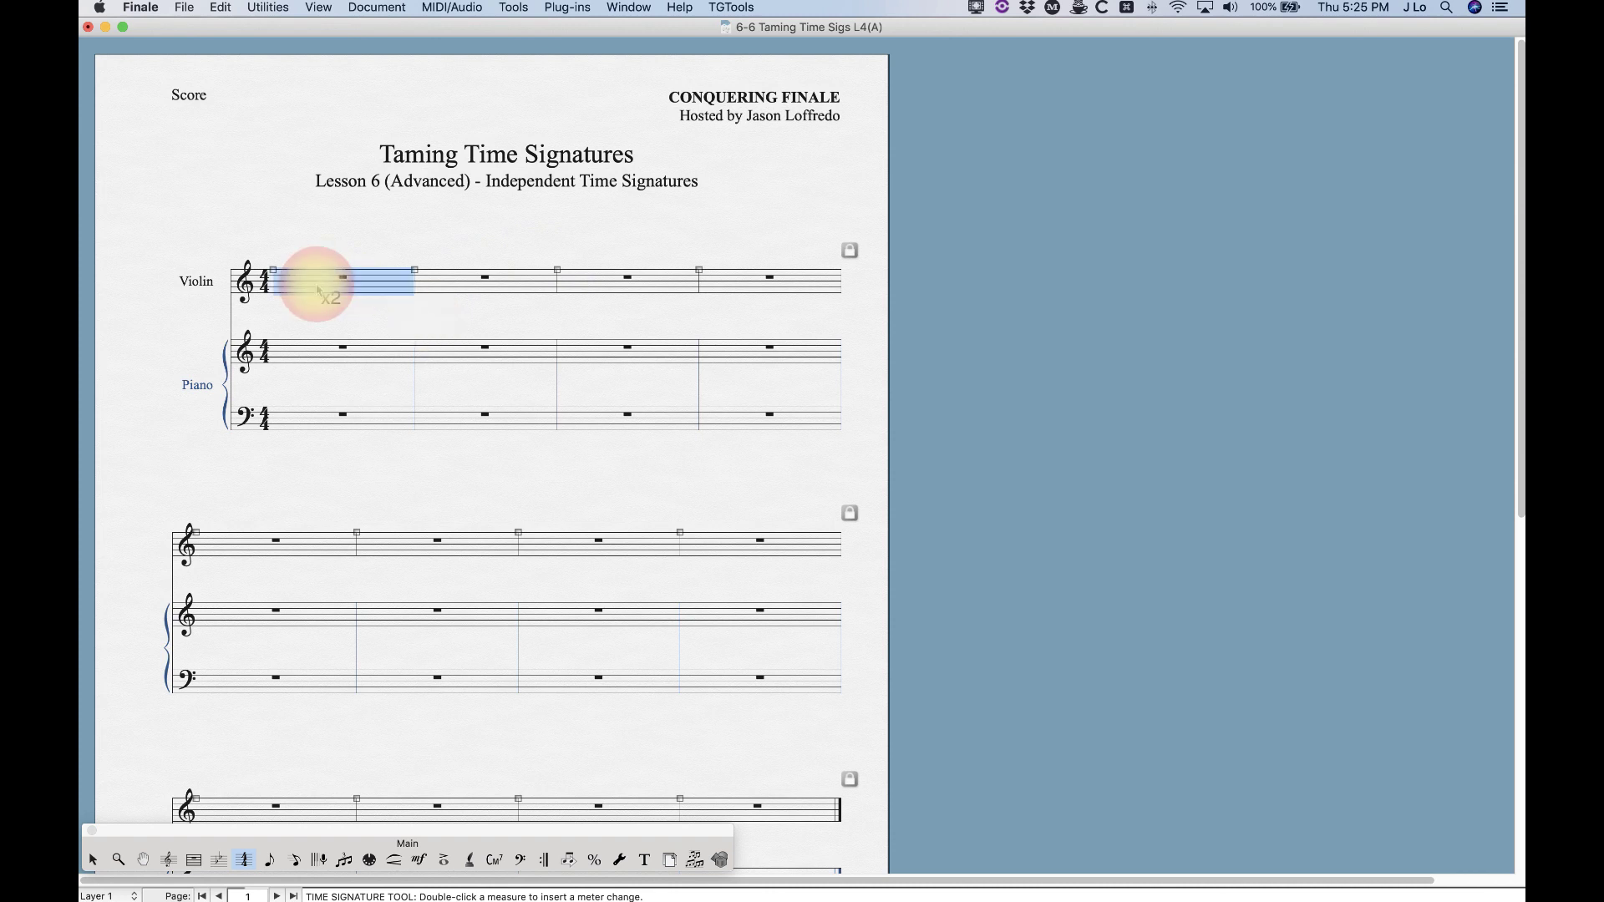
click(931, 258)
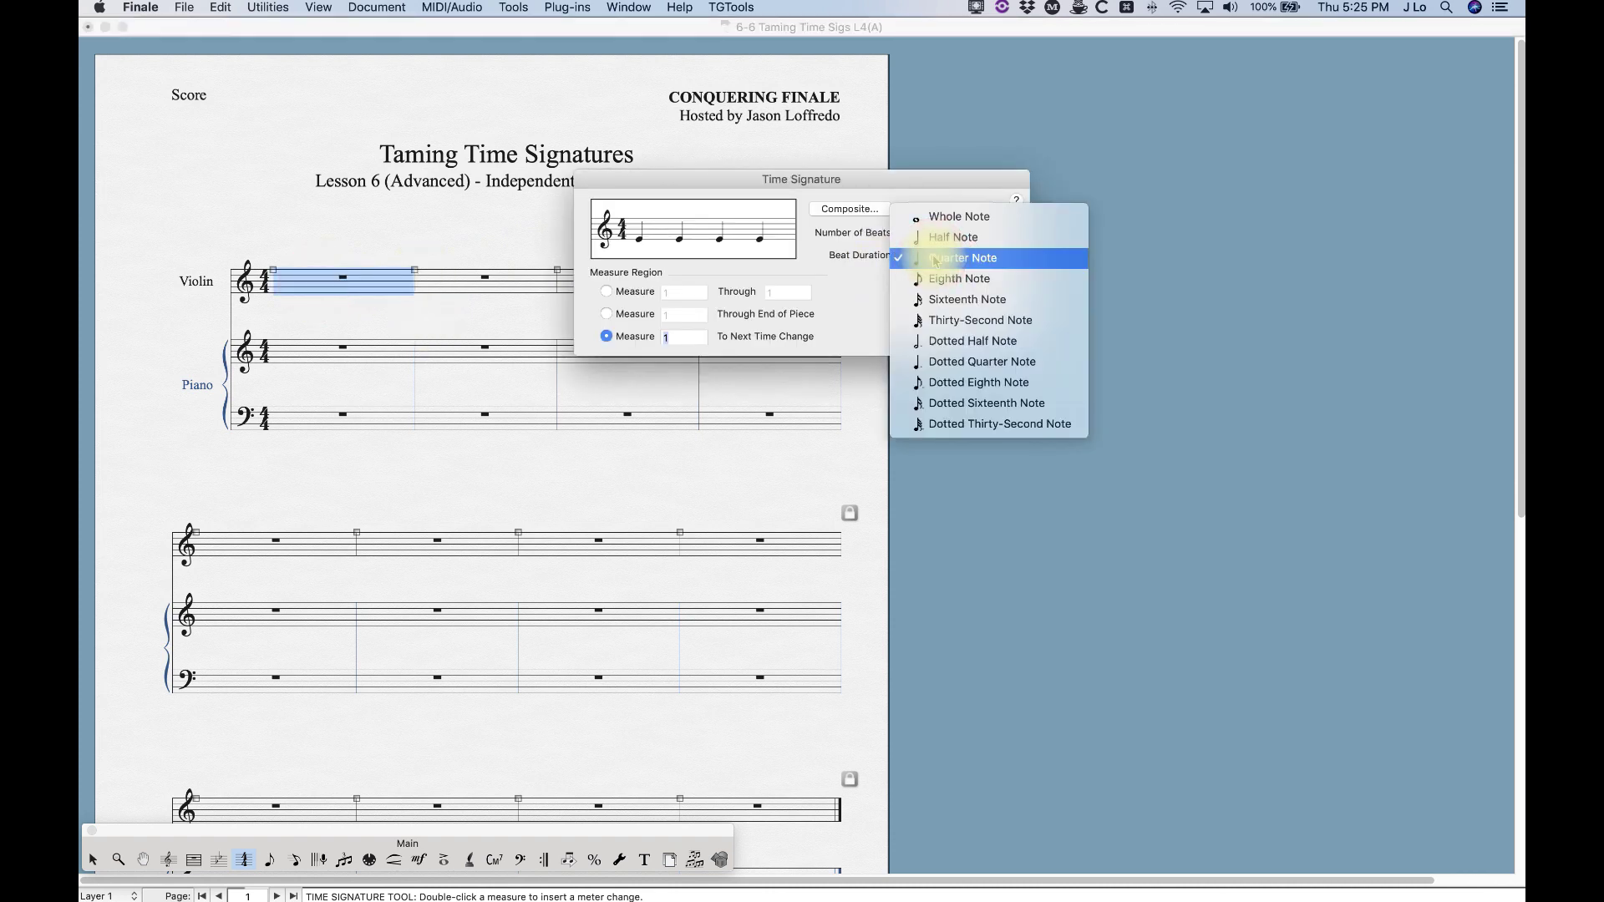
click(969, 359)
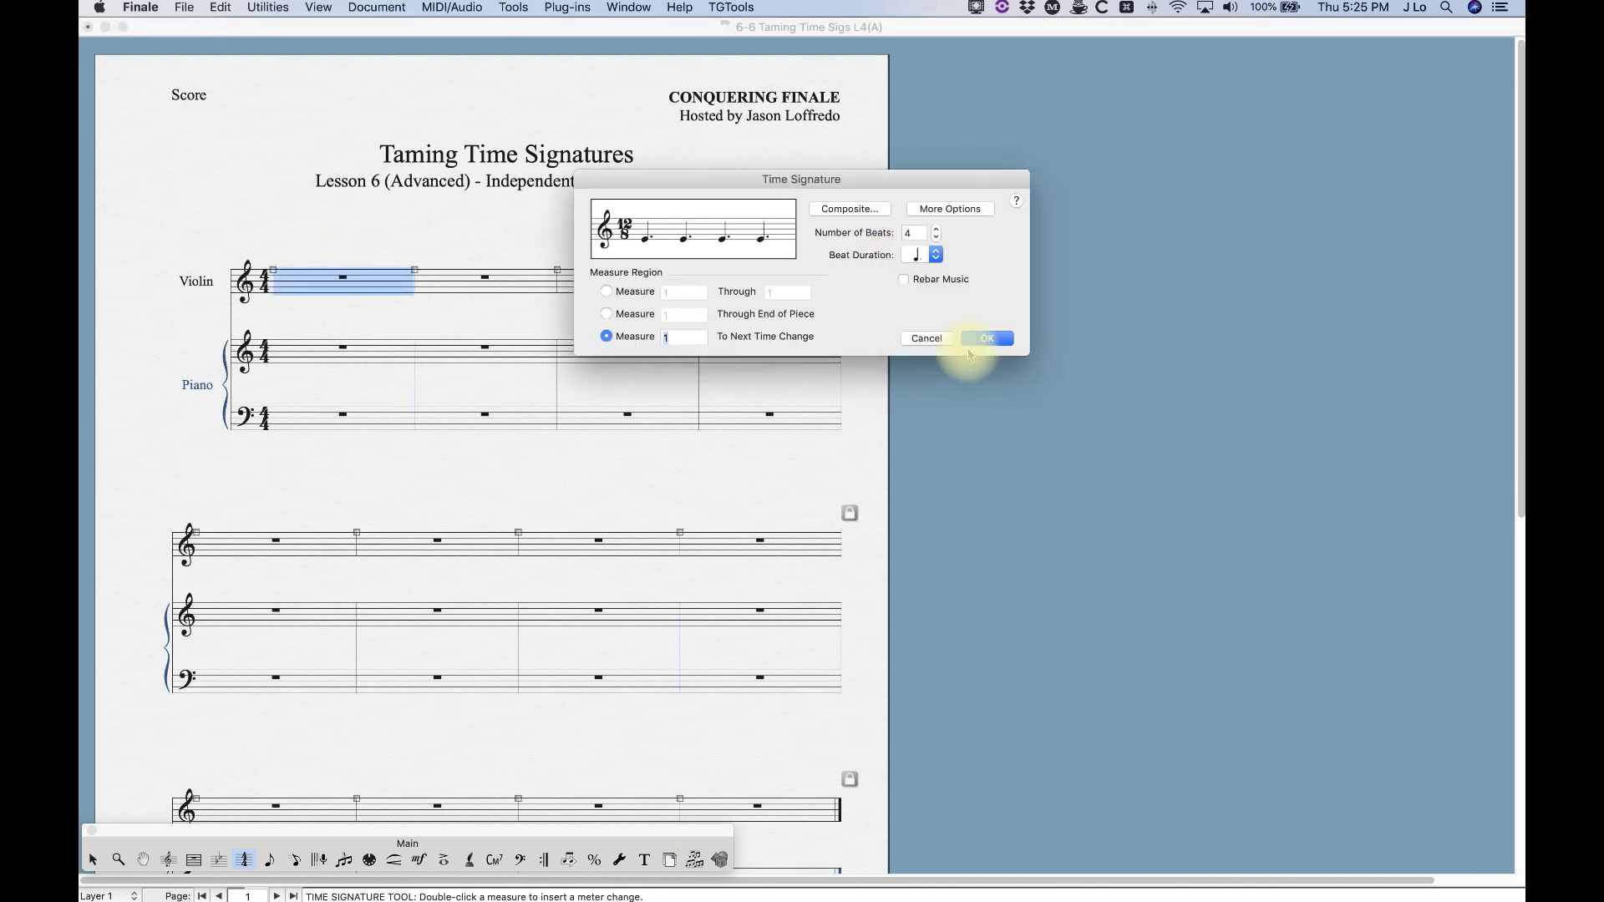
click(986, 338)
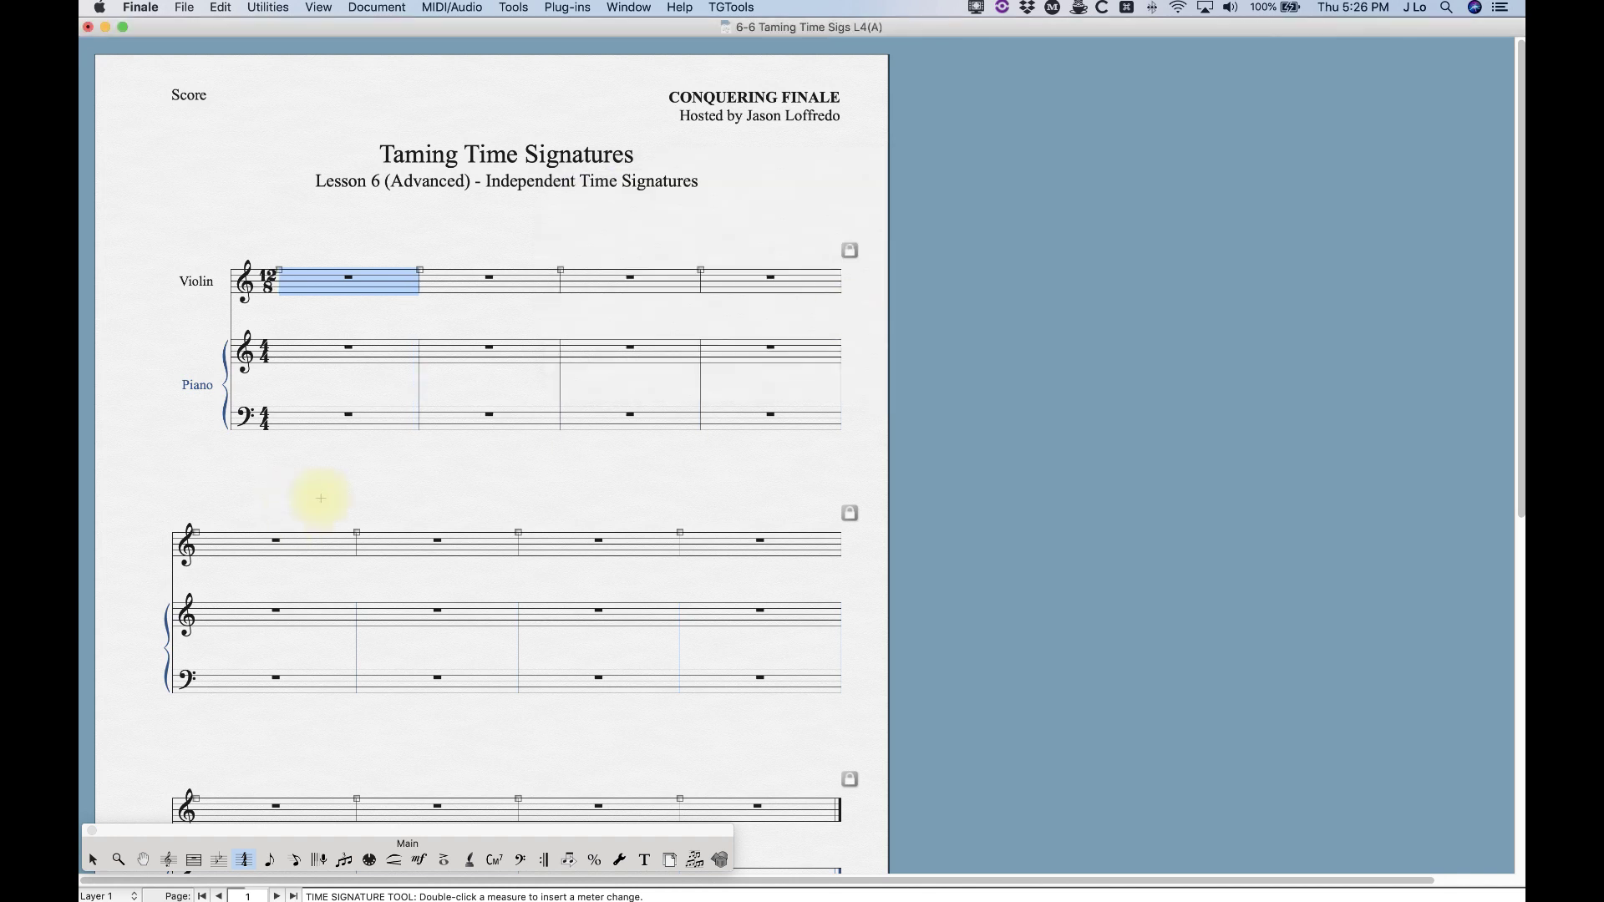
Step: Enter twelve ascending eighth notes in the first Violin measure with Speedy Entry
click(297, 860)
click(294, 277)
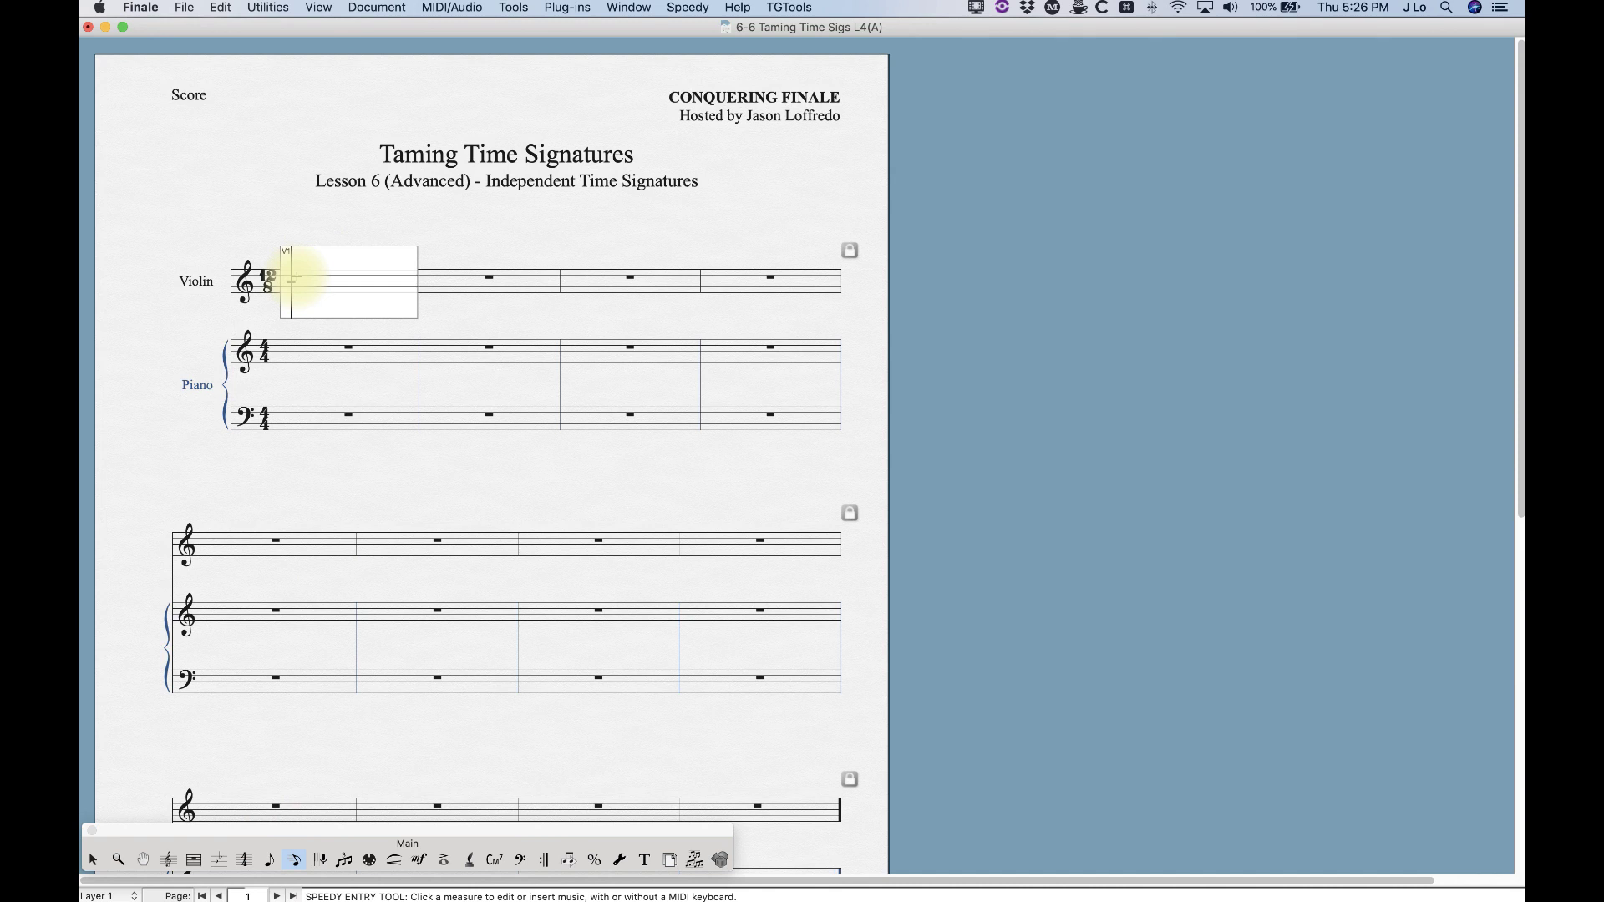
key(4)
key(4)
key(4)
key(4)
key(4)
key(4)
key(4)
key(4)
key(4)
key(4)
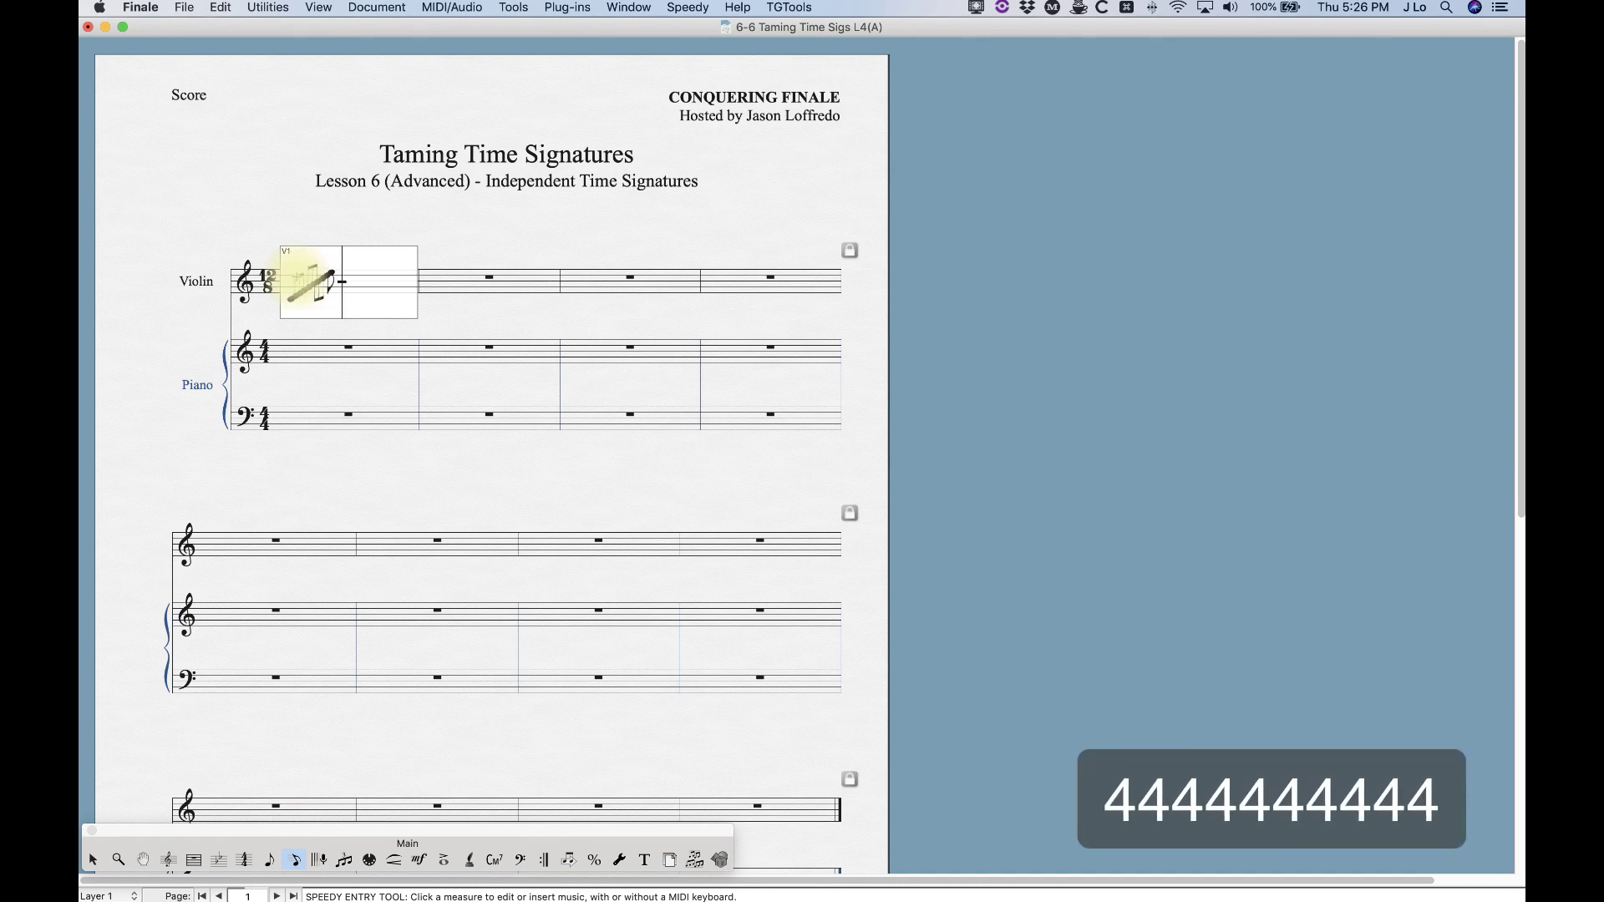
key(4)
key(4)
Step: Enter four quarter-note chords in the first measure of the piano's treble staff
click(291, 356)
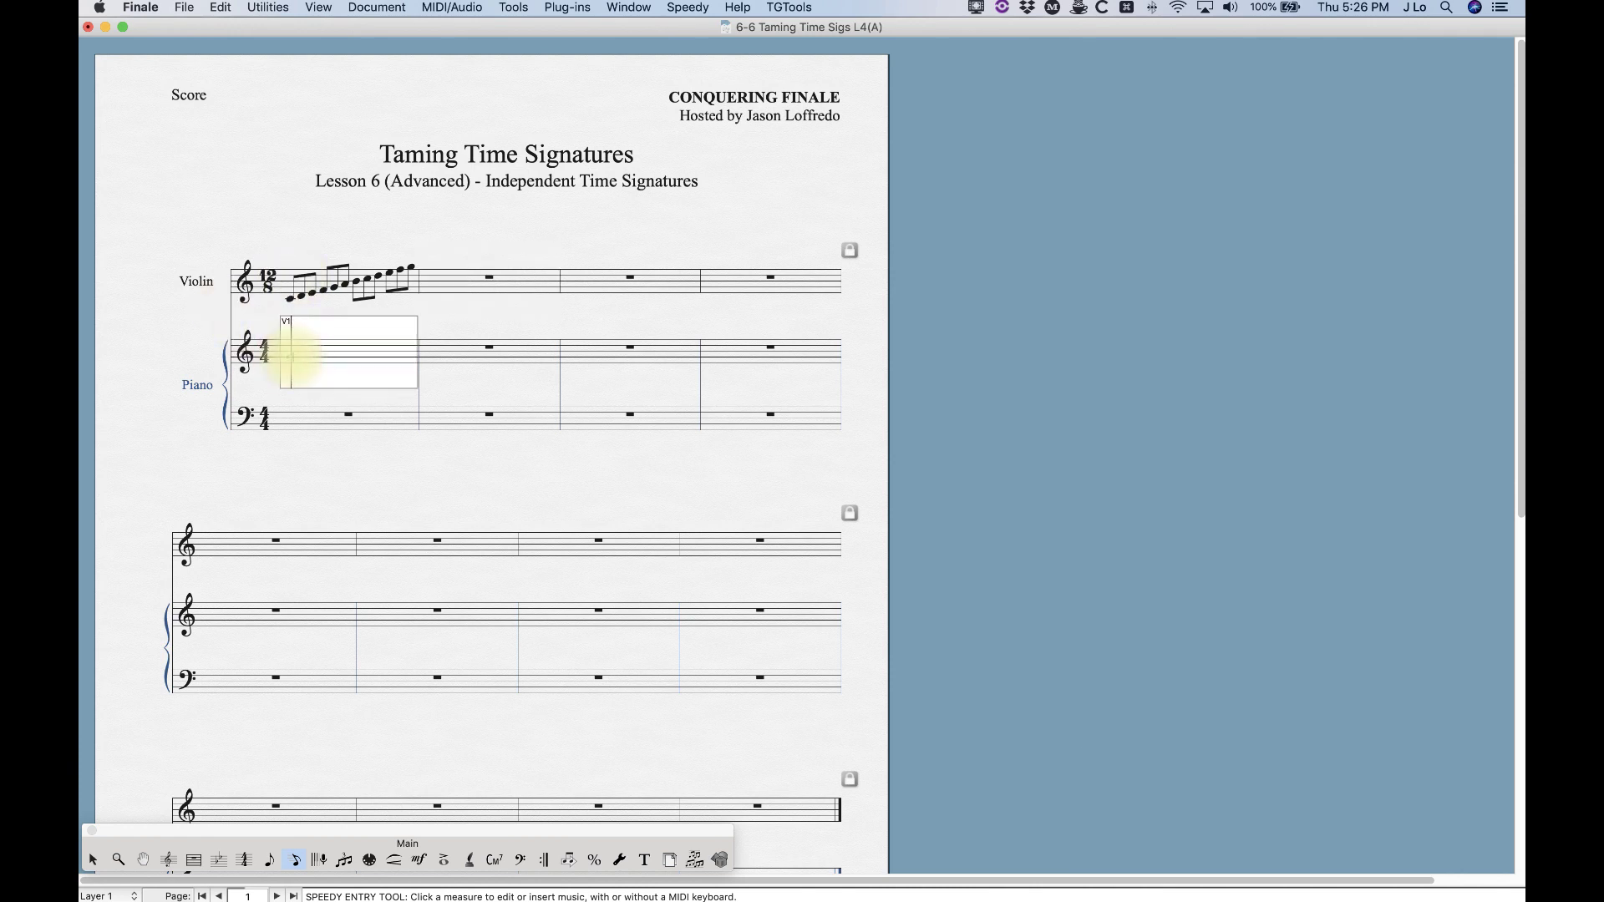
key(5)
key(5)
key(5)
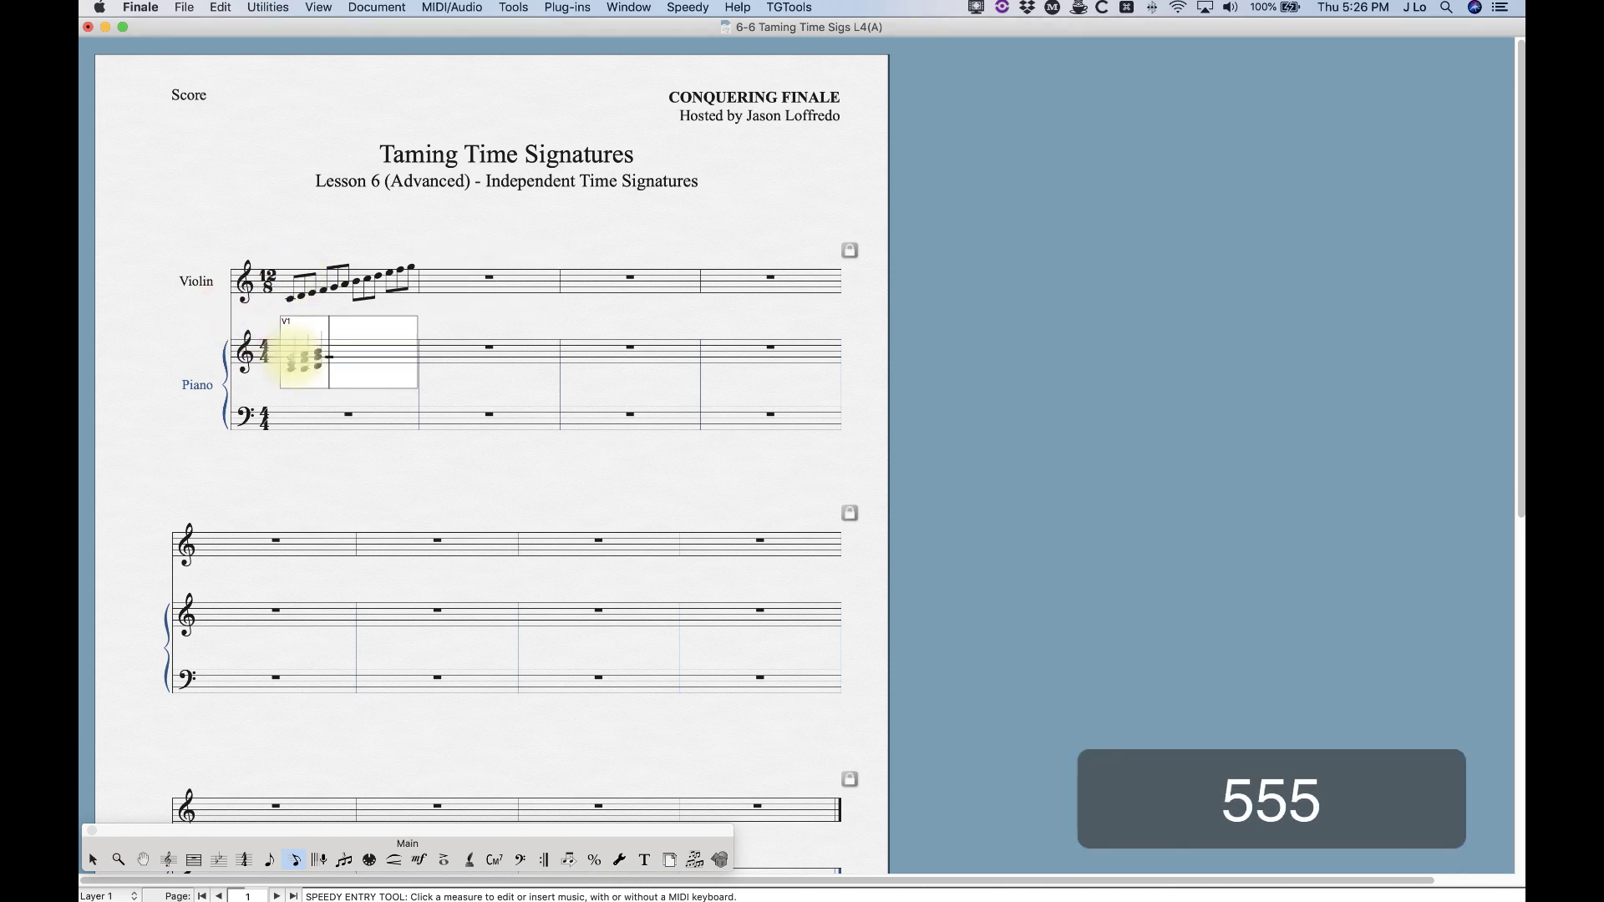
key(5)
click(284, 219)
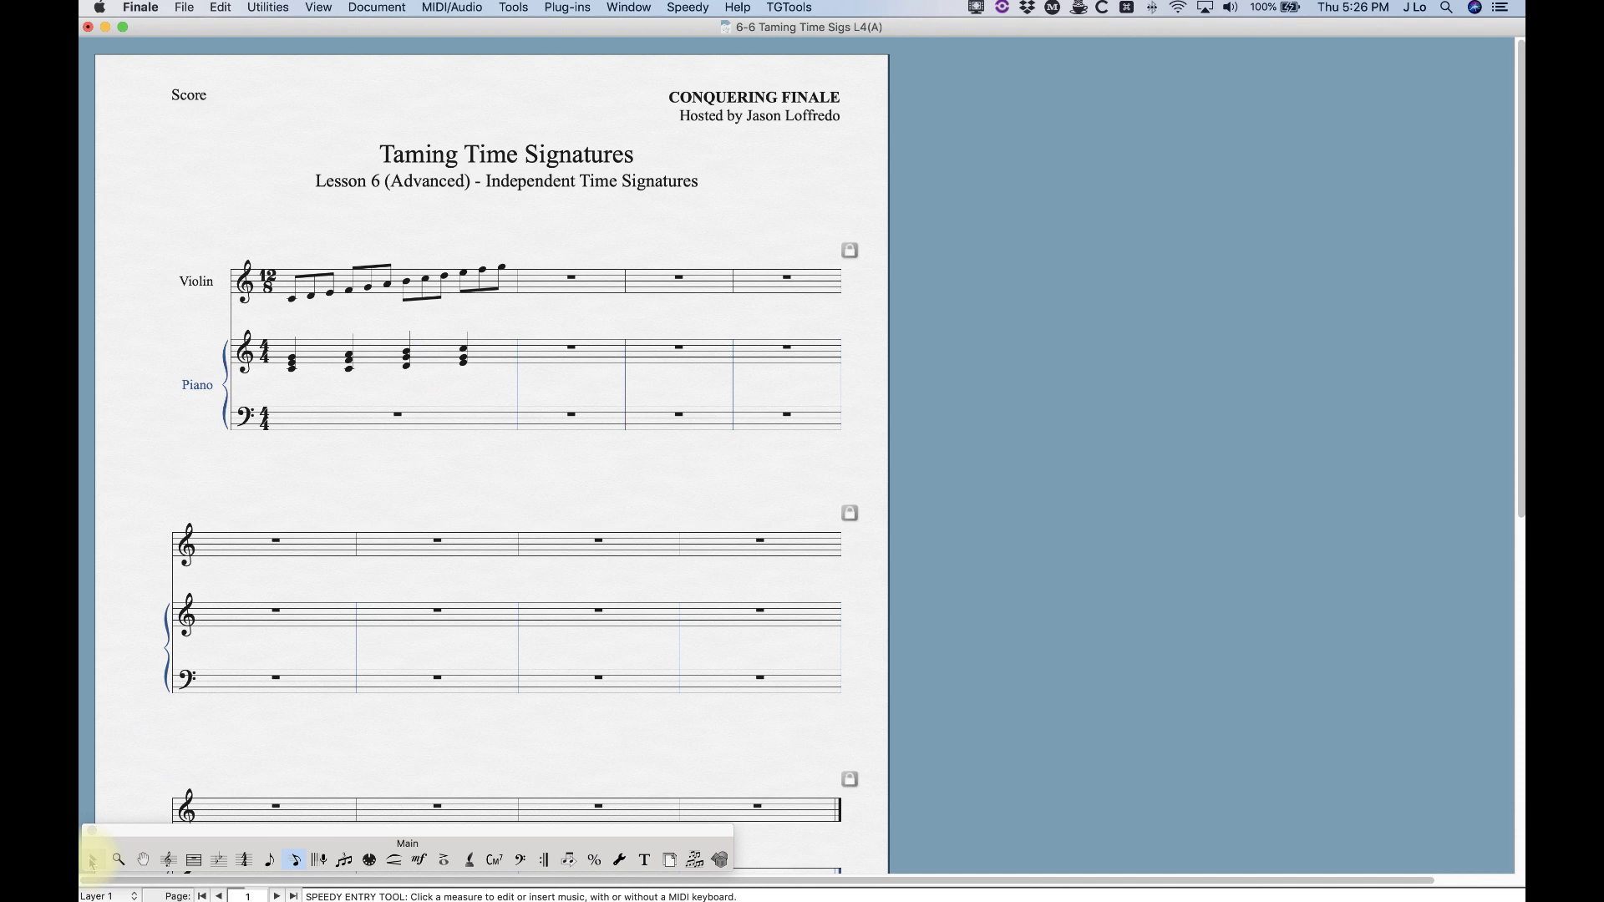
click(244, 860)
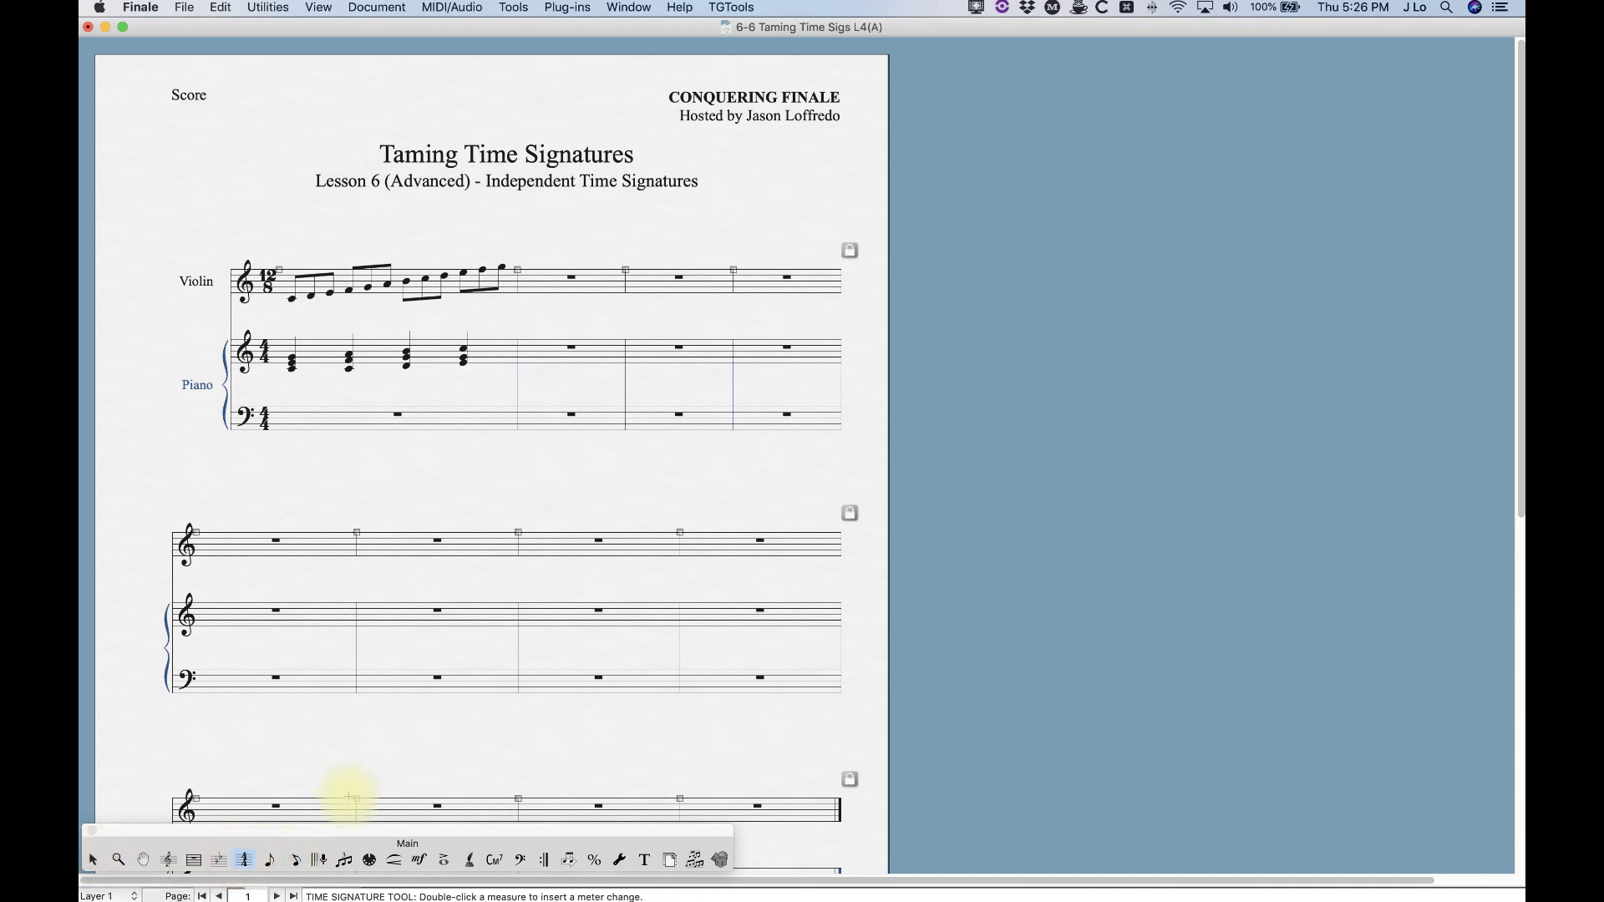
click(711, 540)
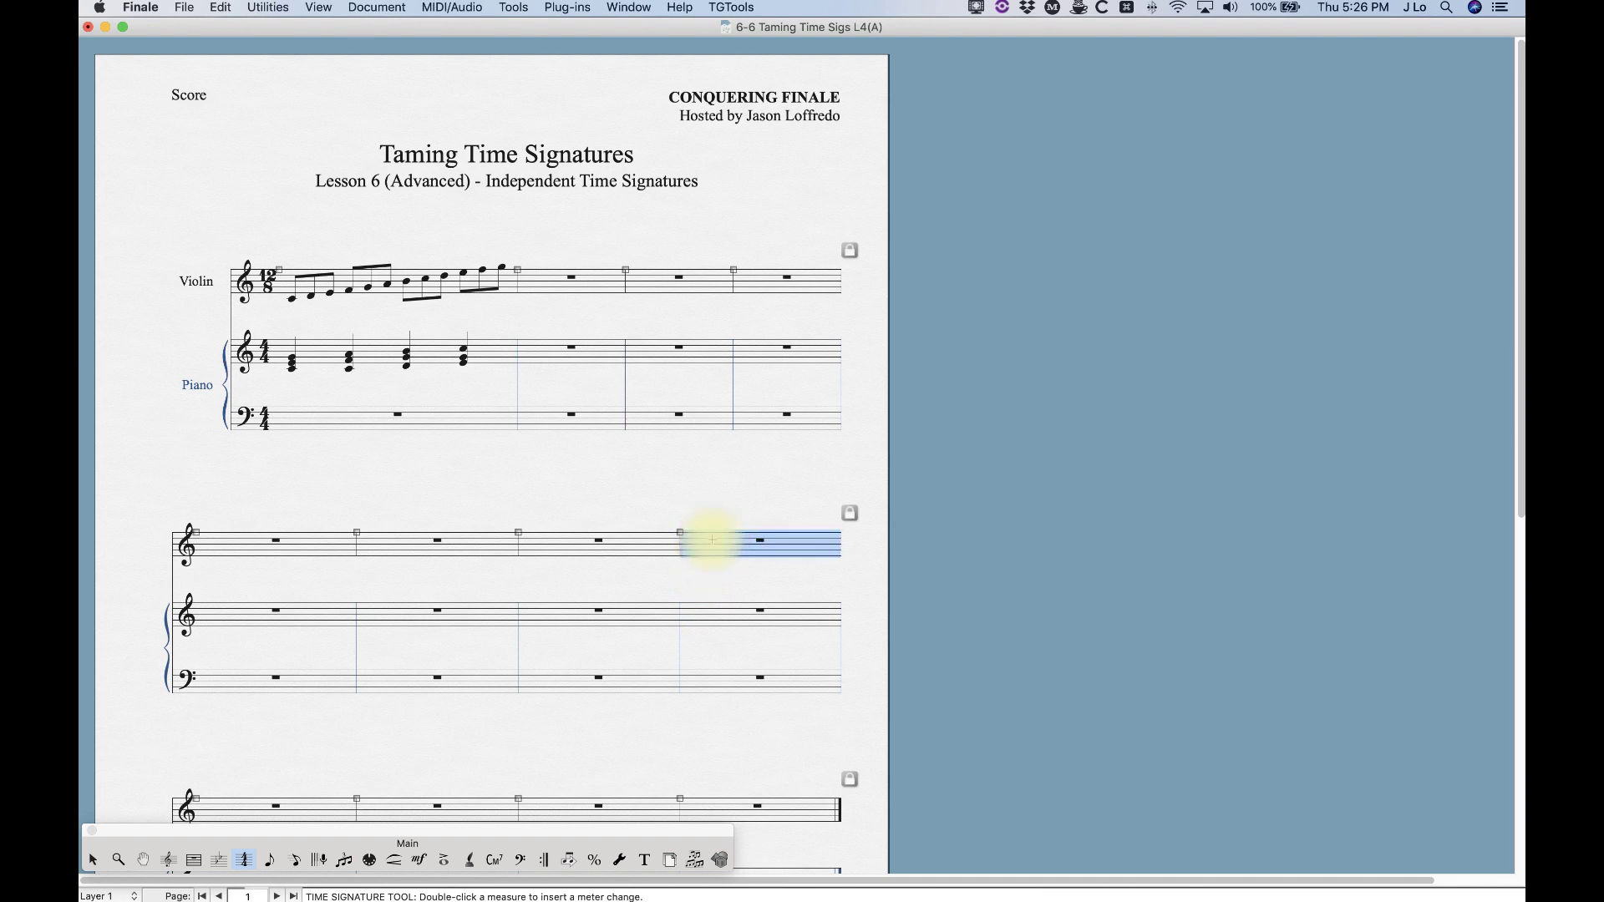
click(712, 621)
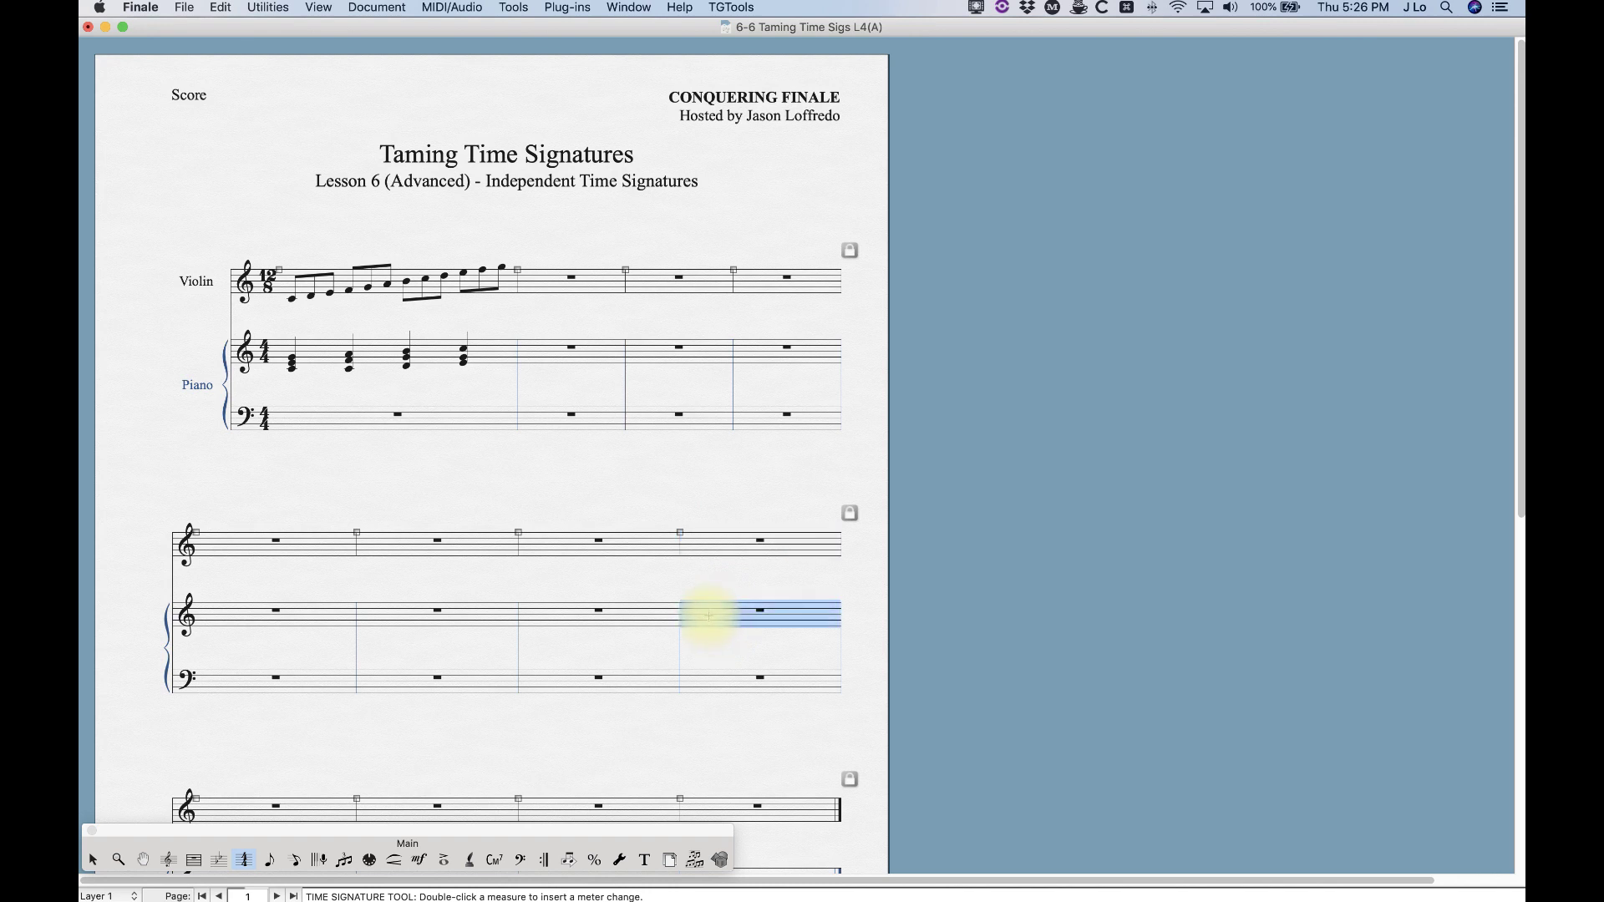
click(698, 539)
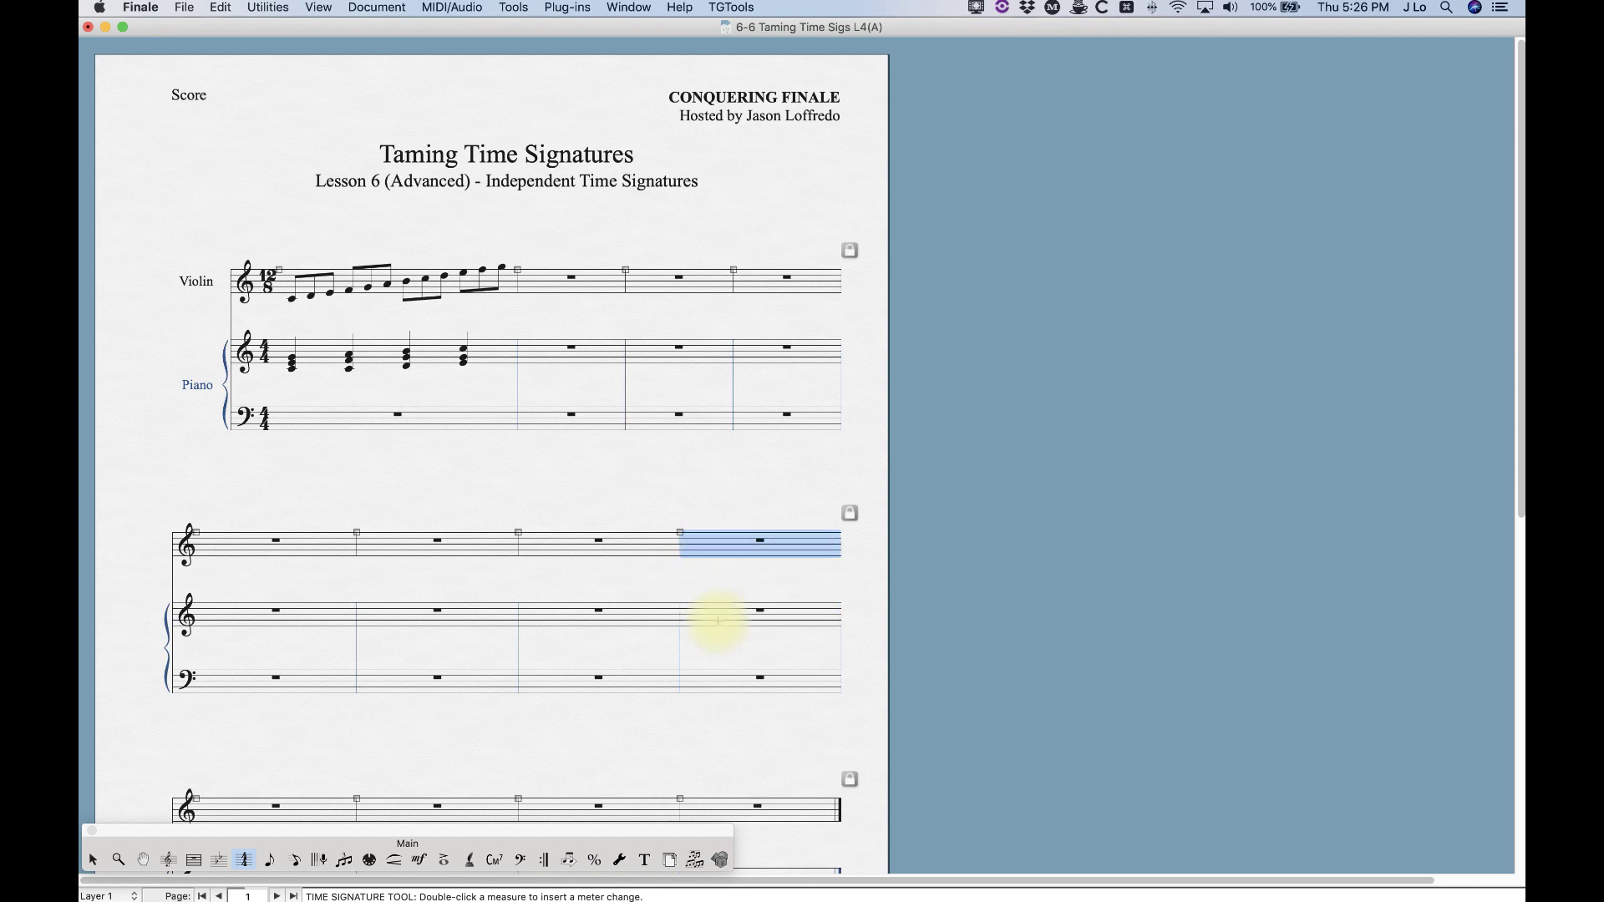
Step: Clear the music from measure 1 of the Violin and piano treble staves
key(Escape)
drag(290, 228, 516, 403)
key(BackSpace)
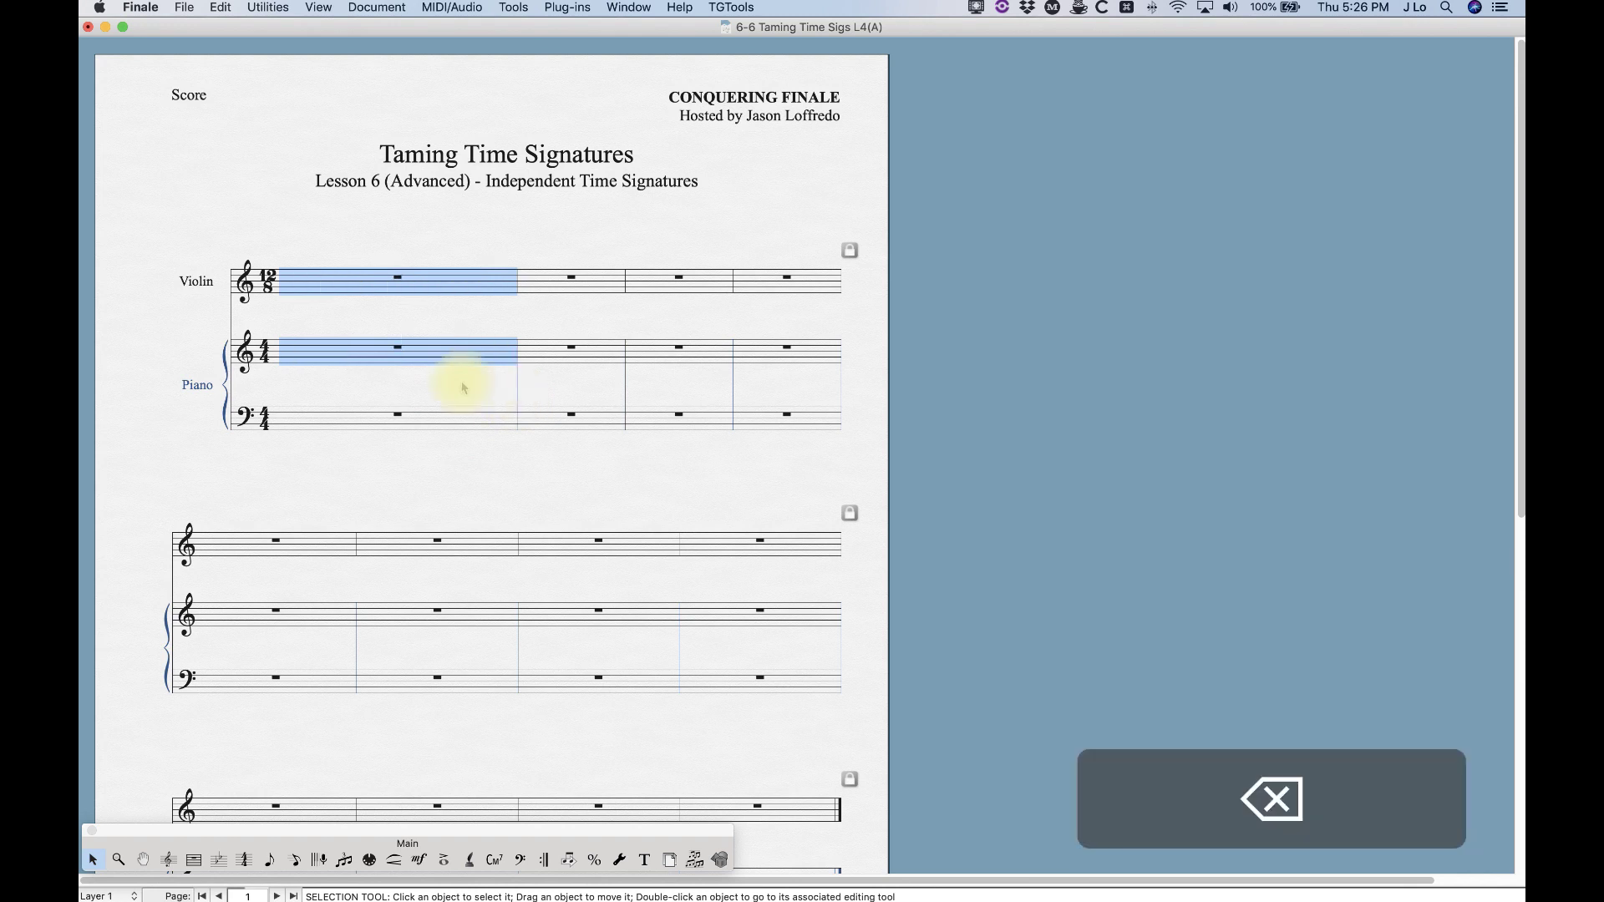
Step: Turn off the independent time signature for the Violin staff in its staff attributes
click(167, 862)
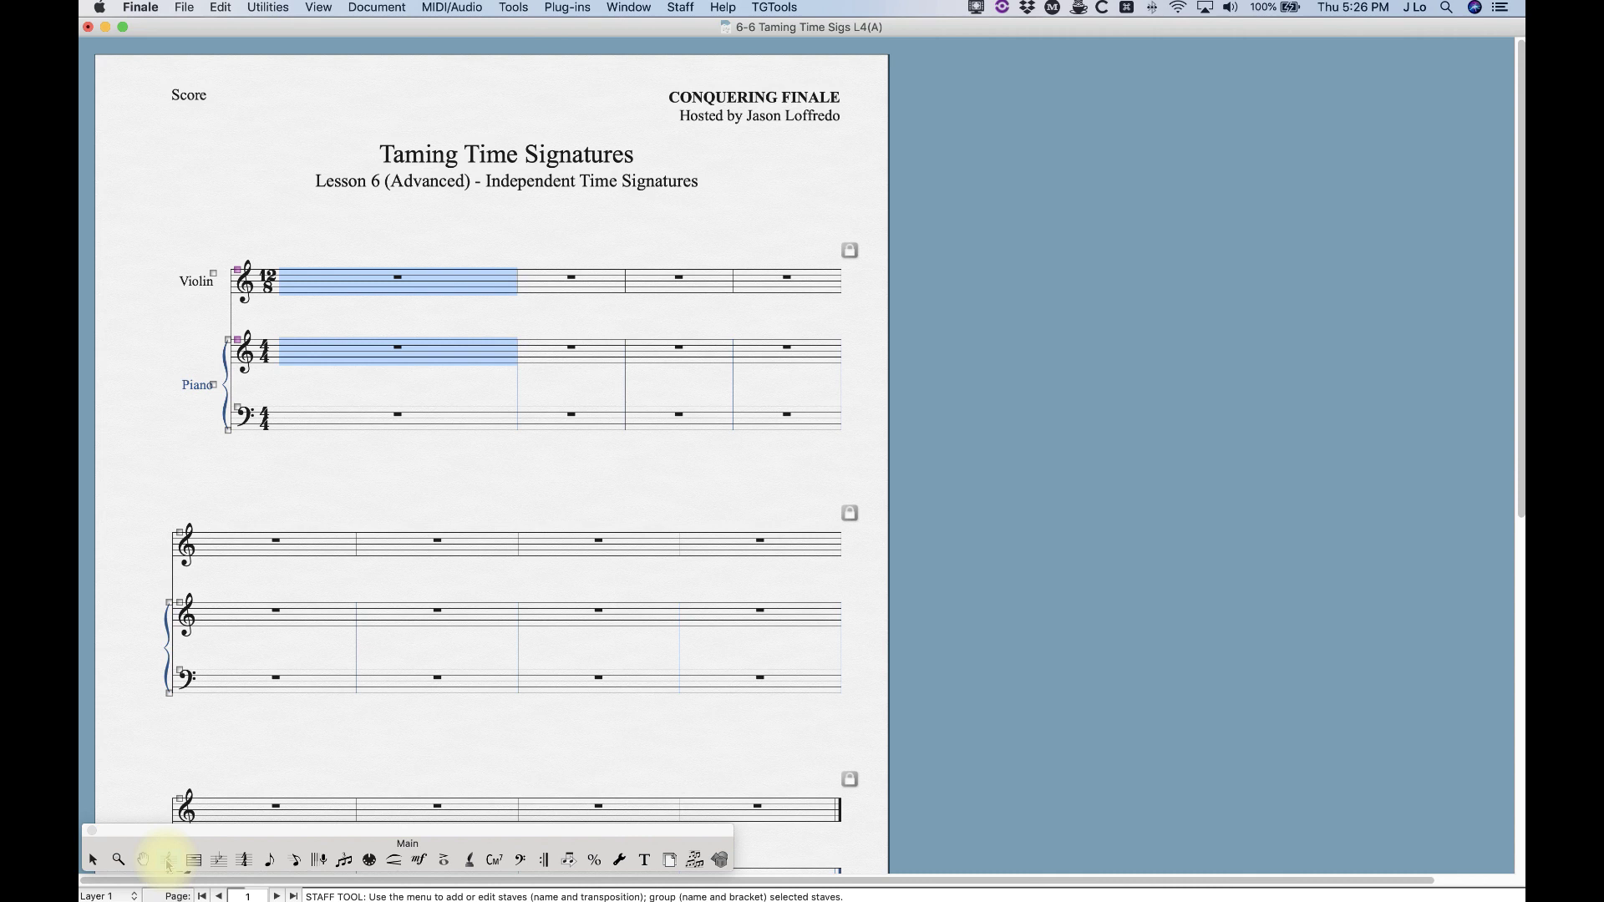
click(330, 242)
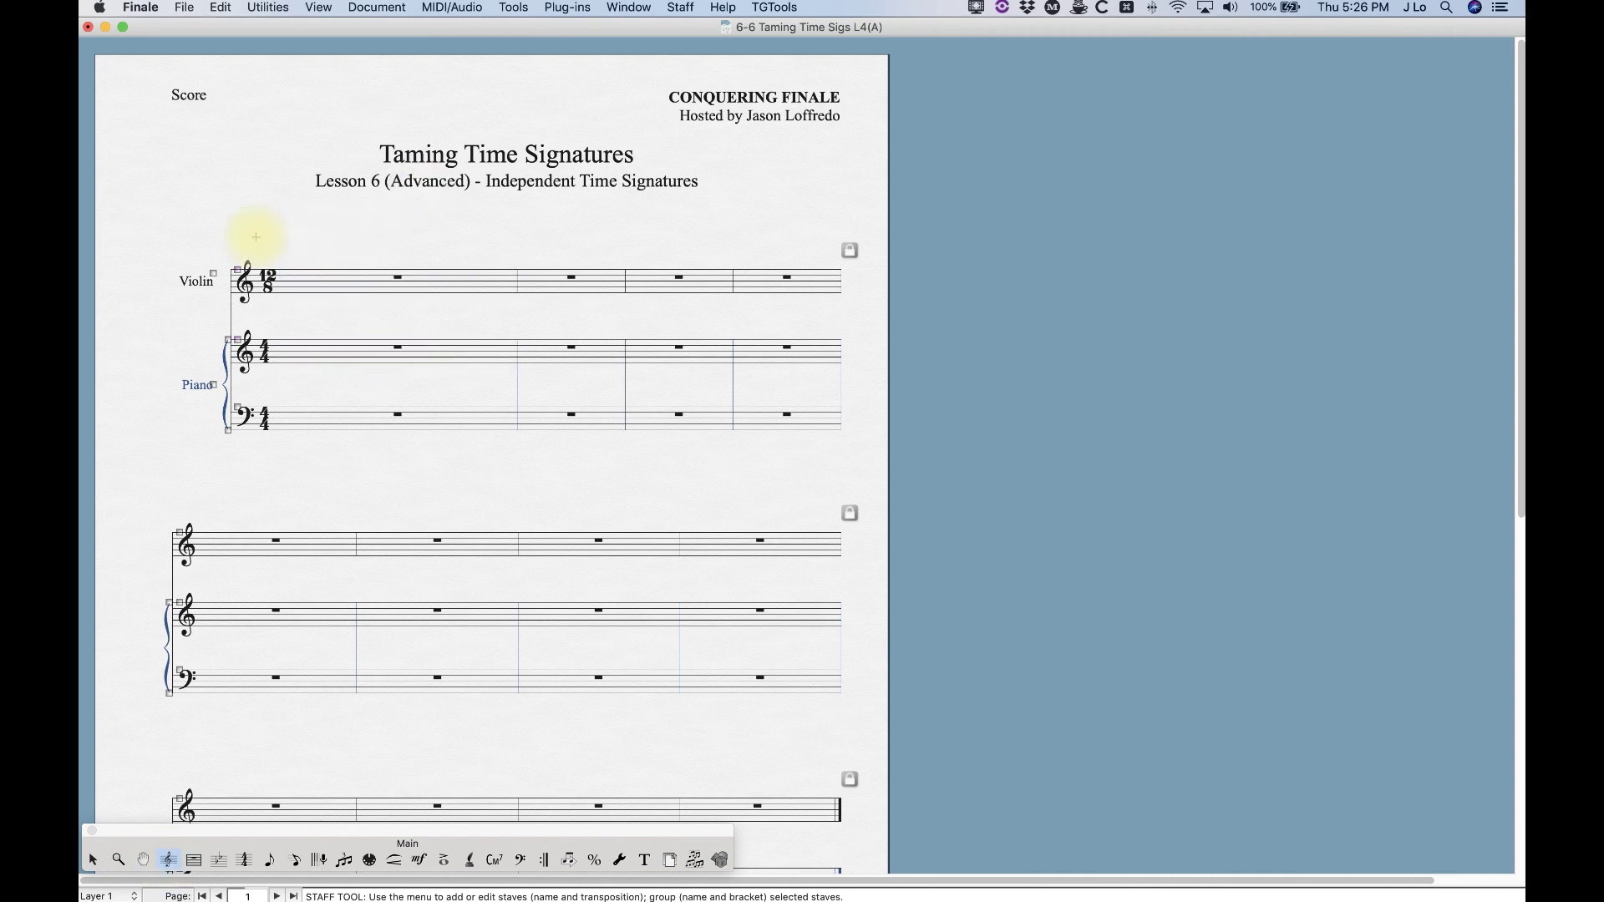
double_click(324, 280)
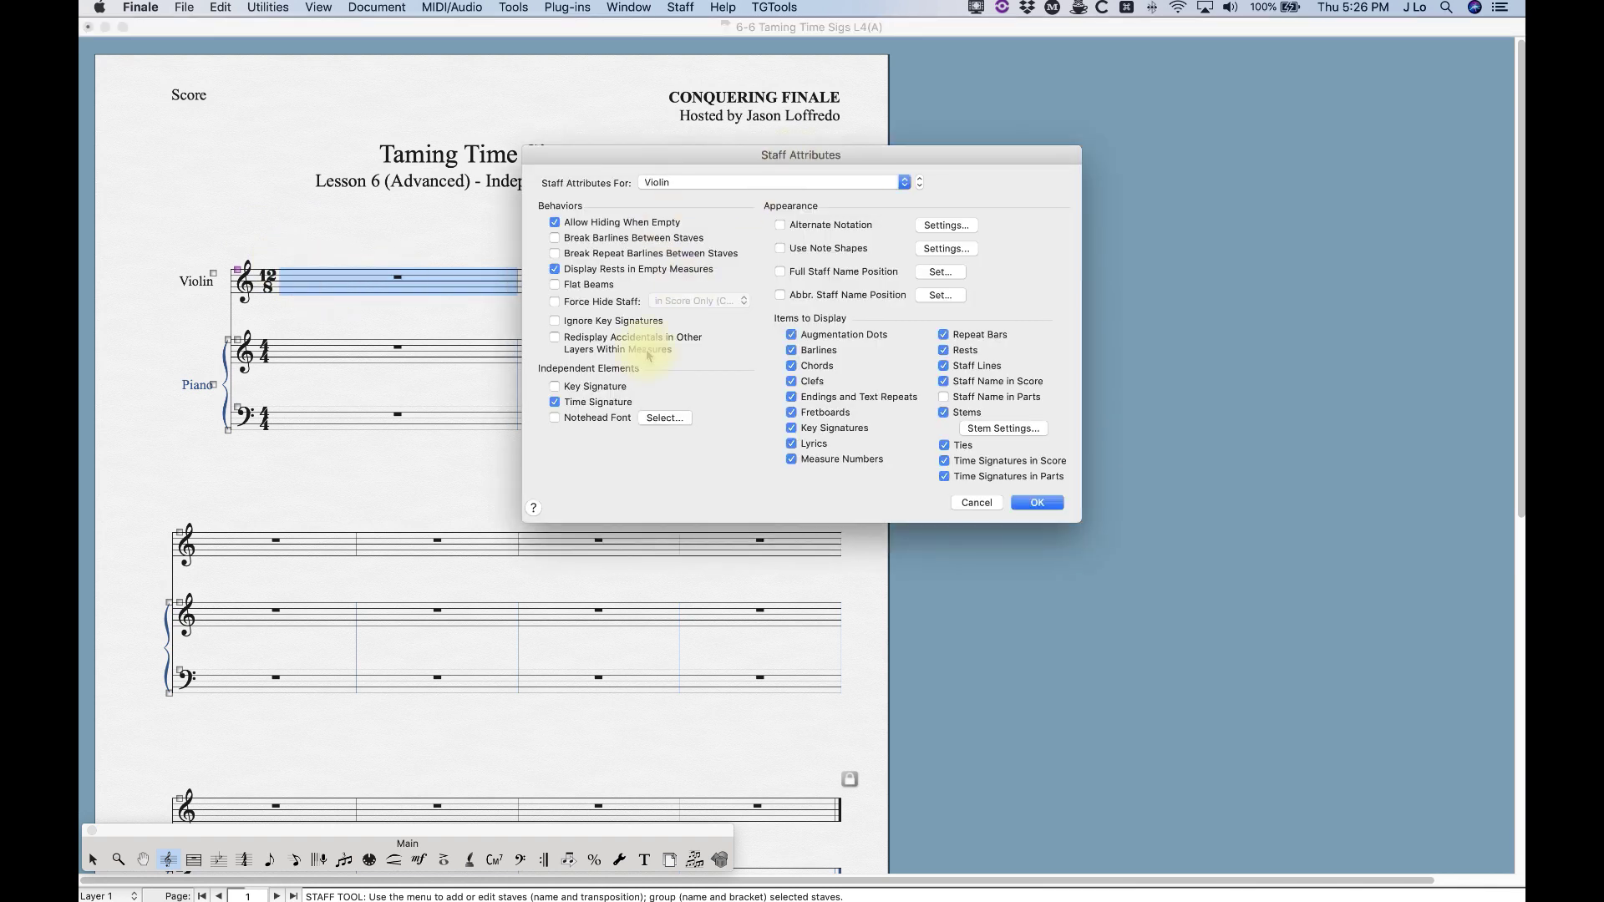
click(554, 403)
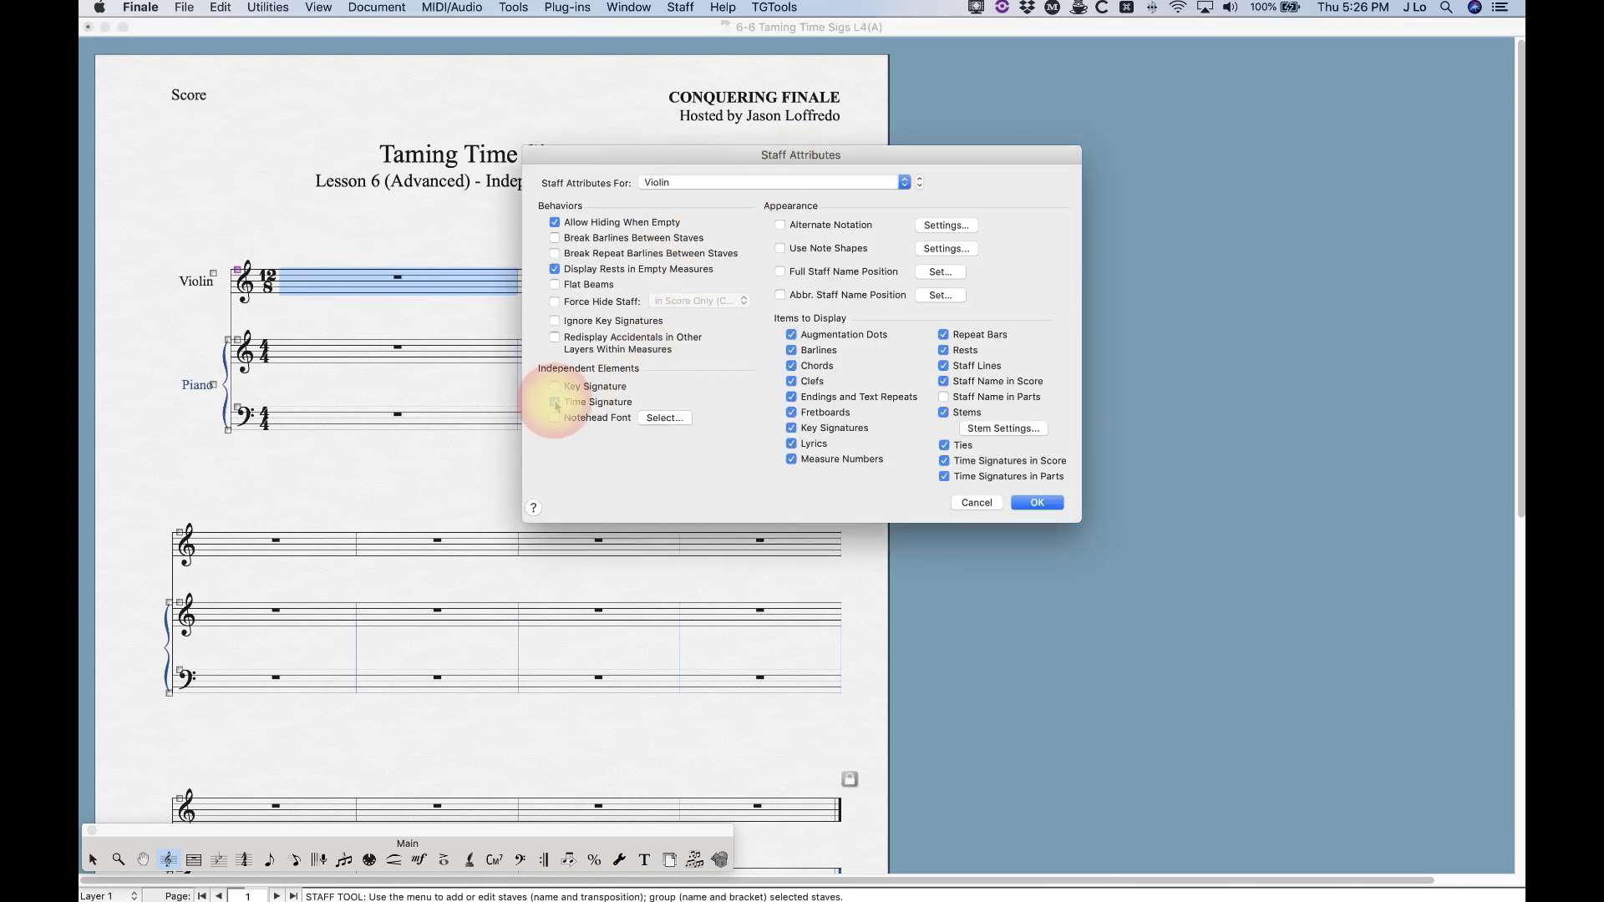
click(1036, 502)
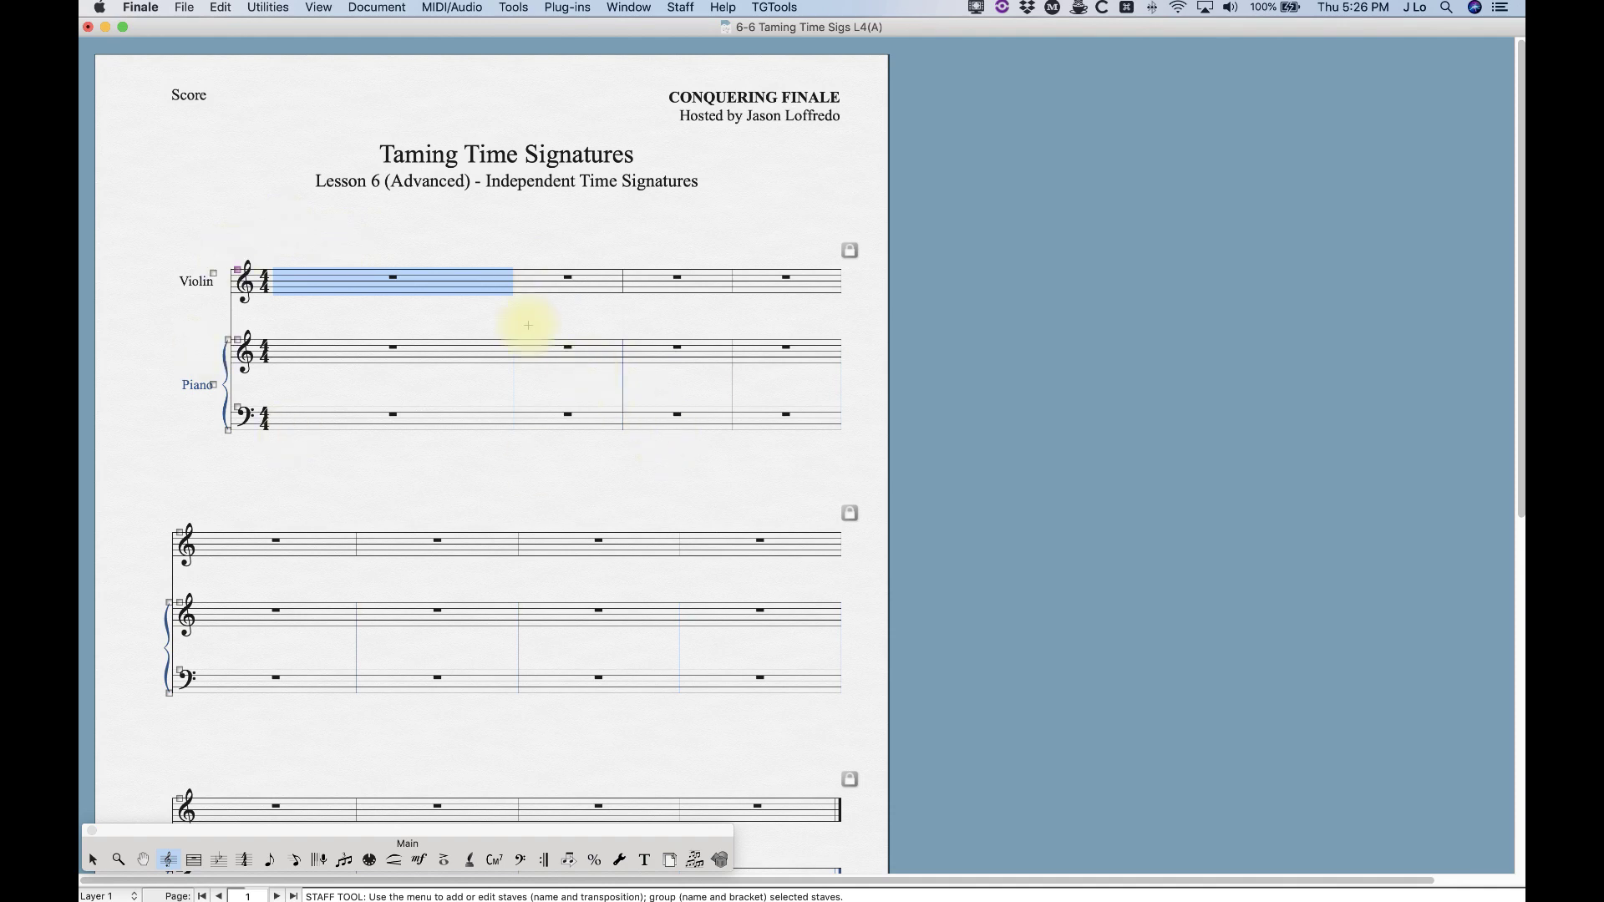
Step: Select the four Violin measures in the second system and create a new staff style named Independent Meter
click(244, 860)
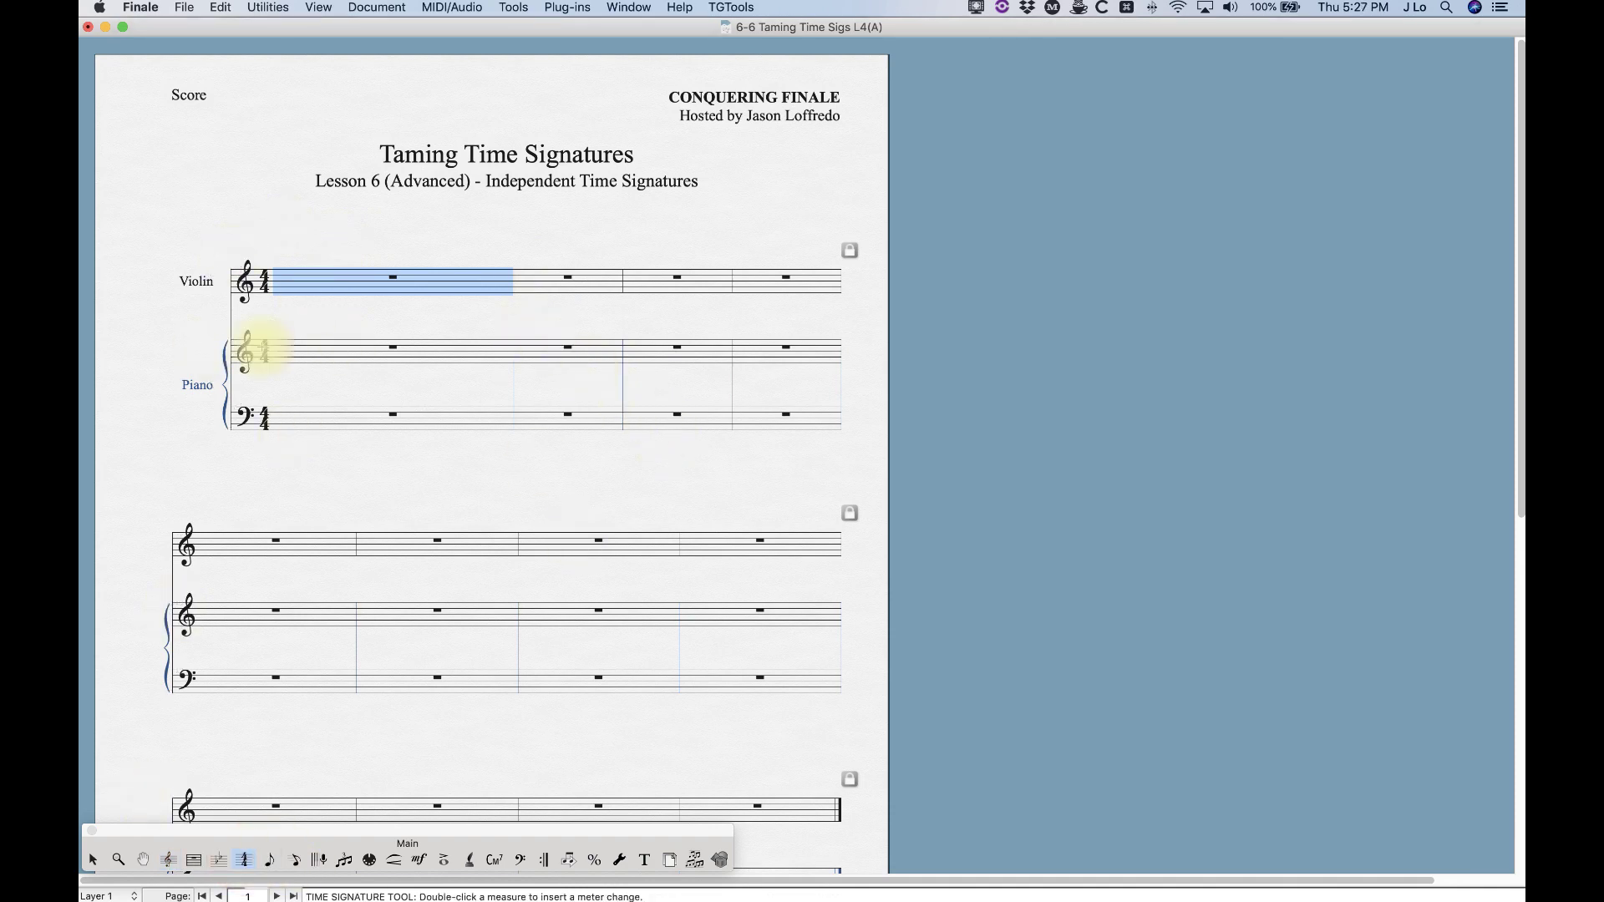
click(168, 862)
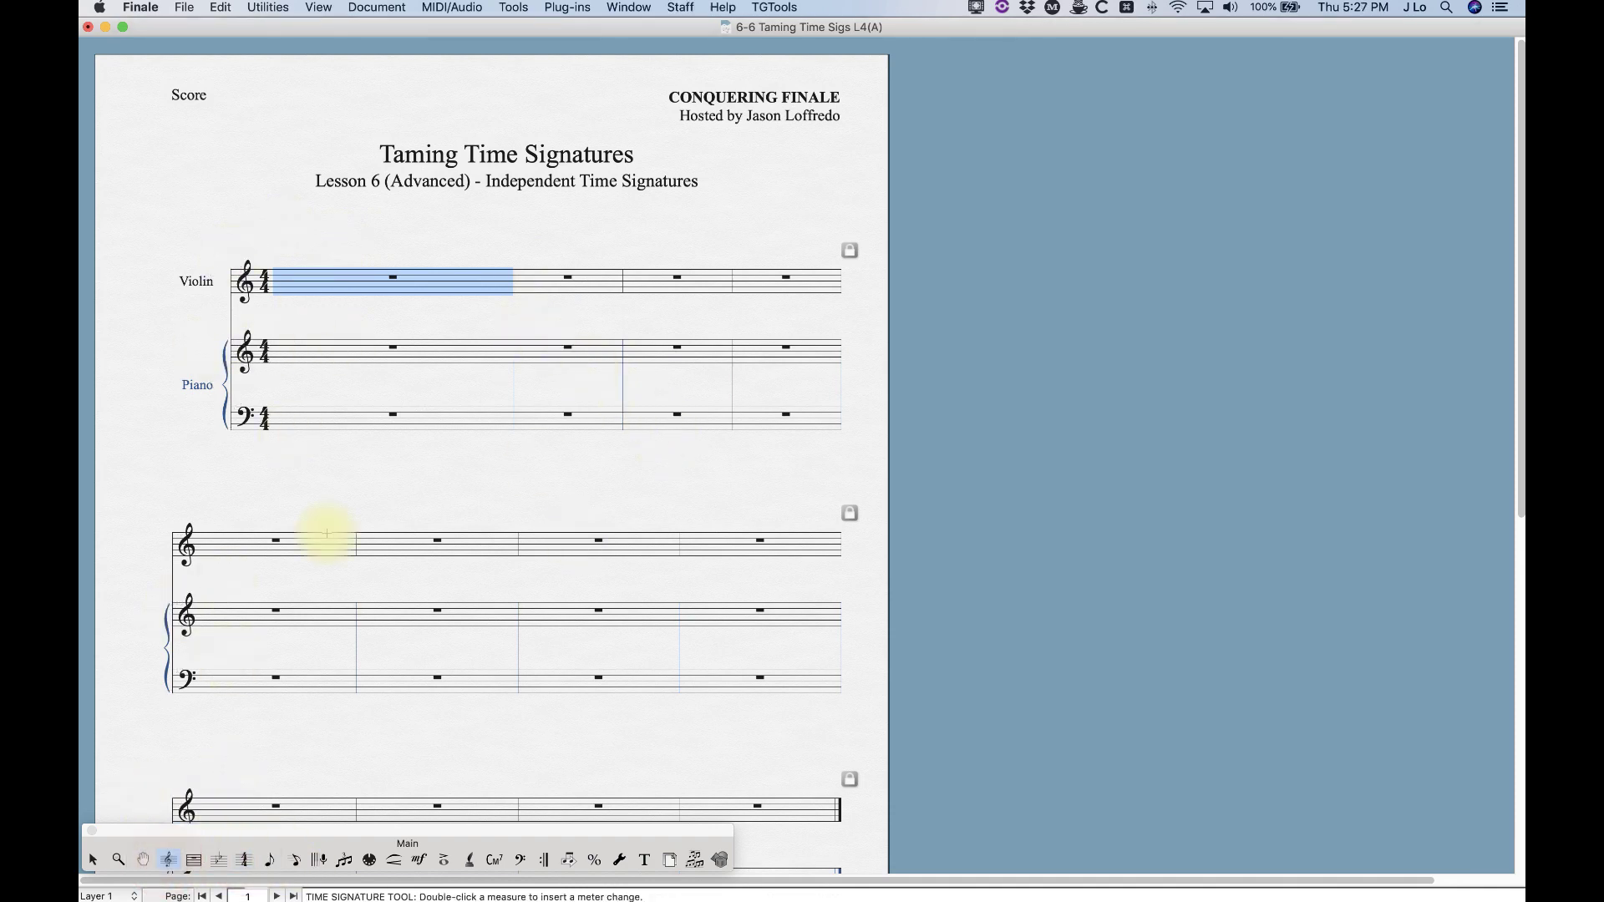
click(269, 537)
shift+click(726, 547)
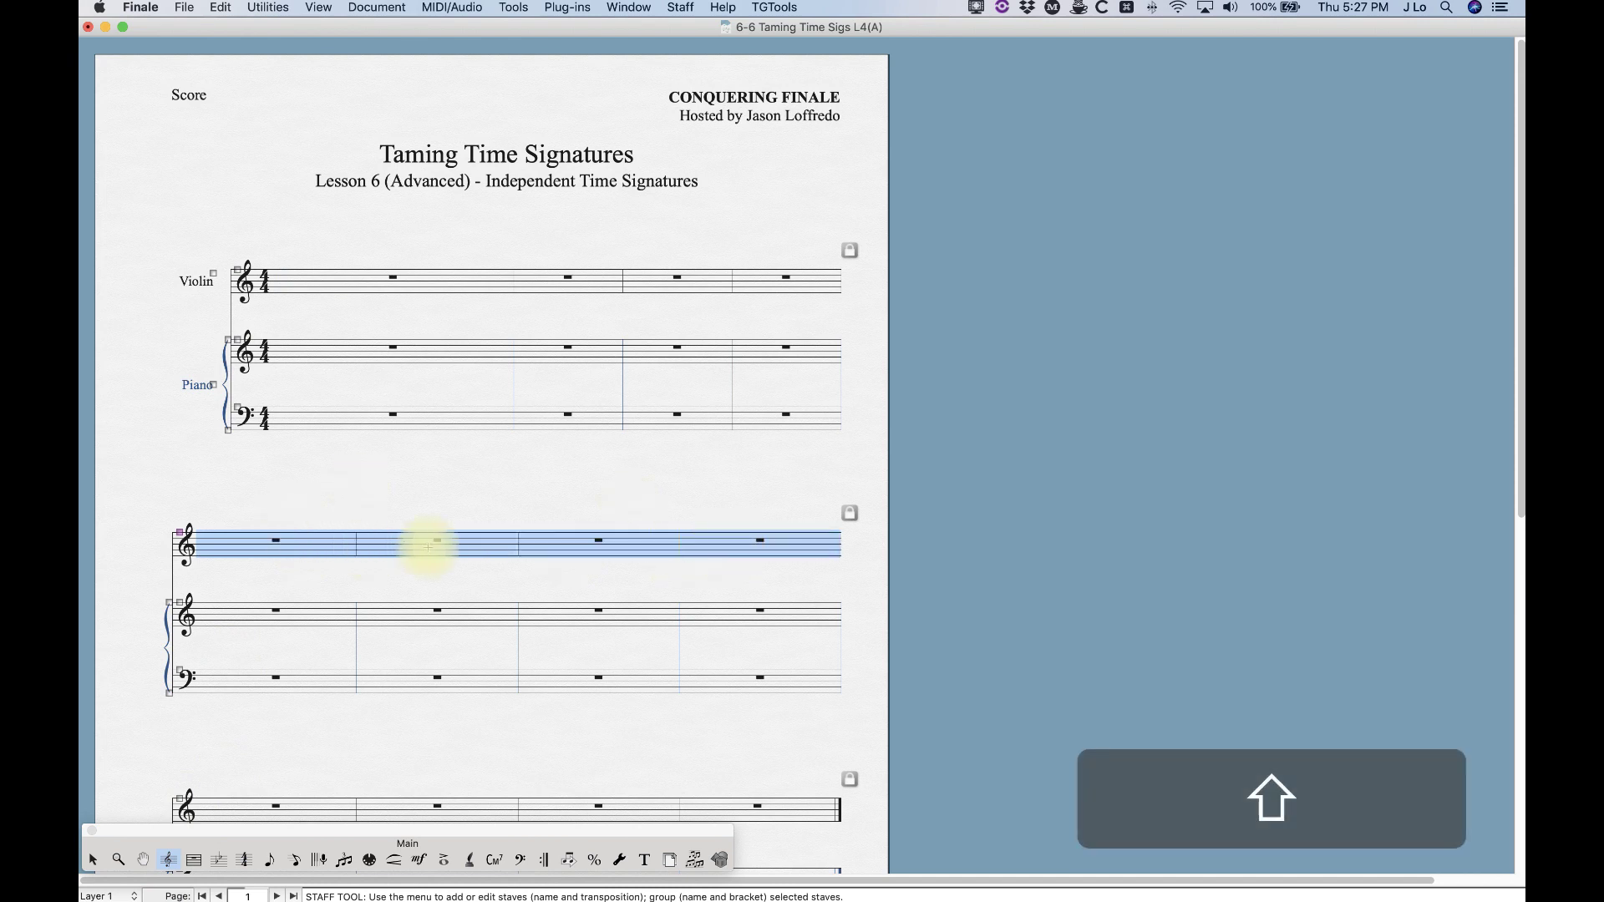
right_click(302, 548)
click(368, 572)
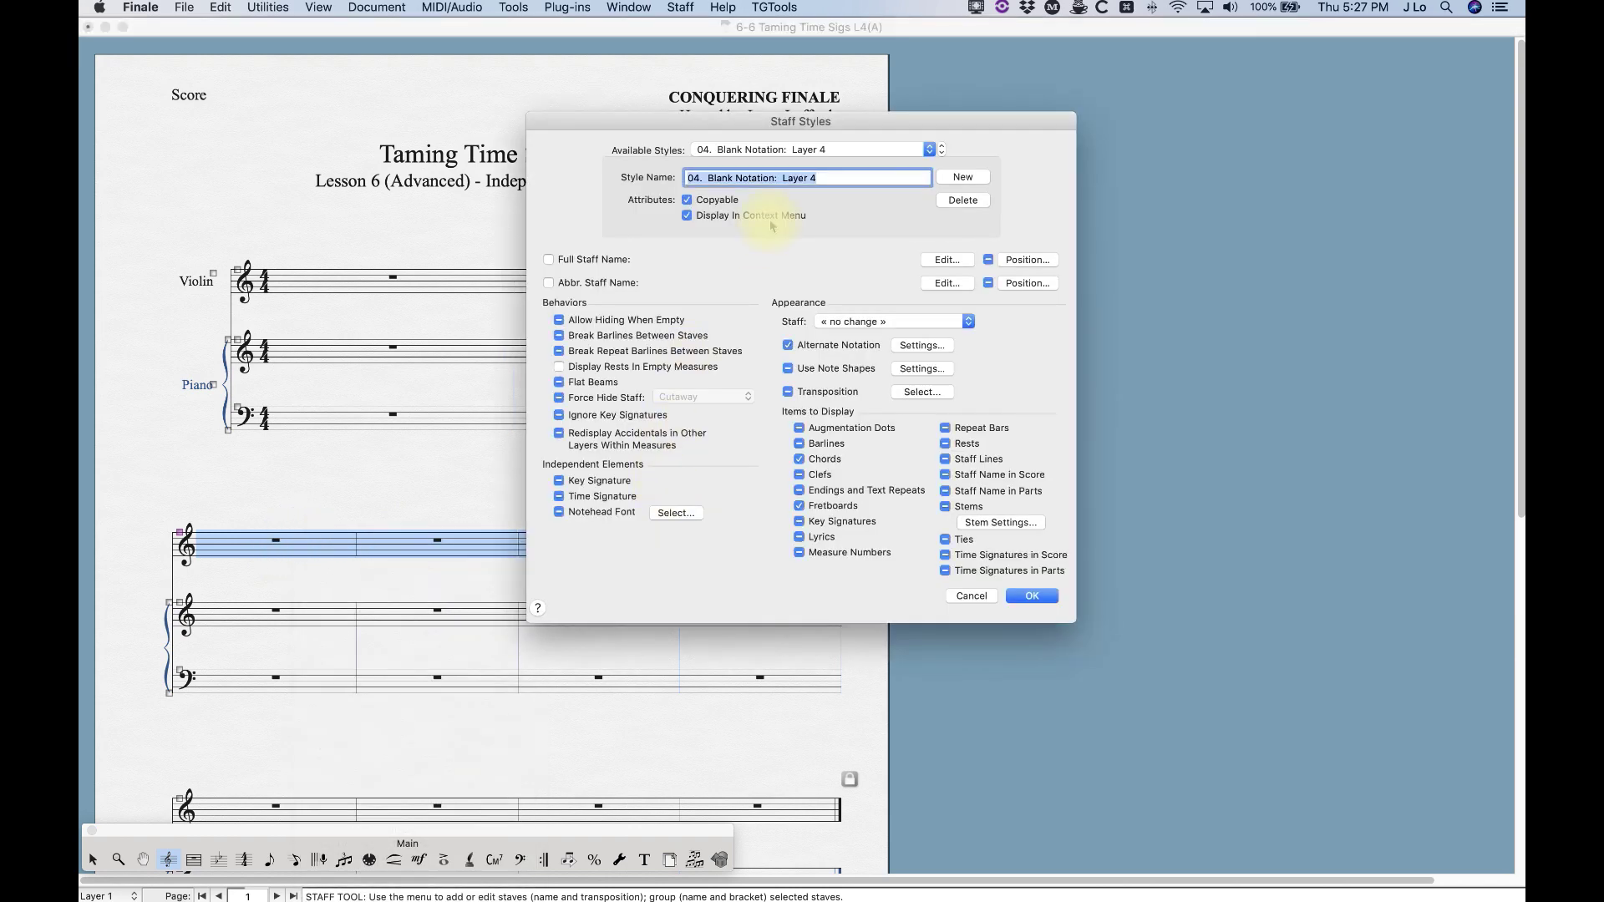
click(962, 176)
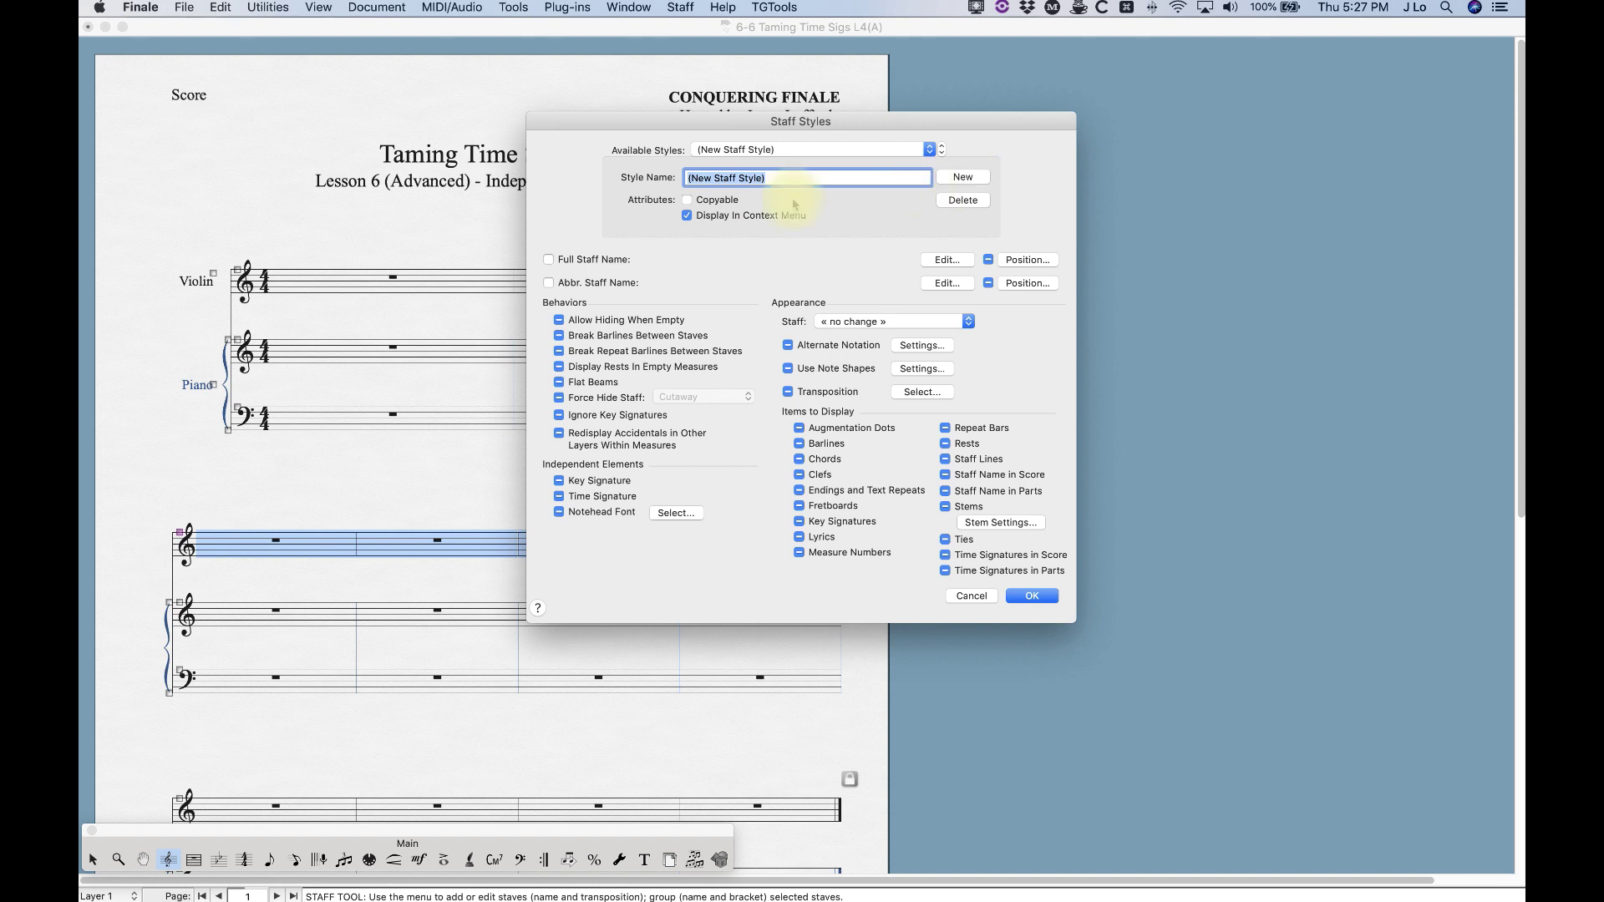
text(Independent )
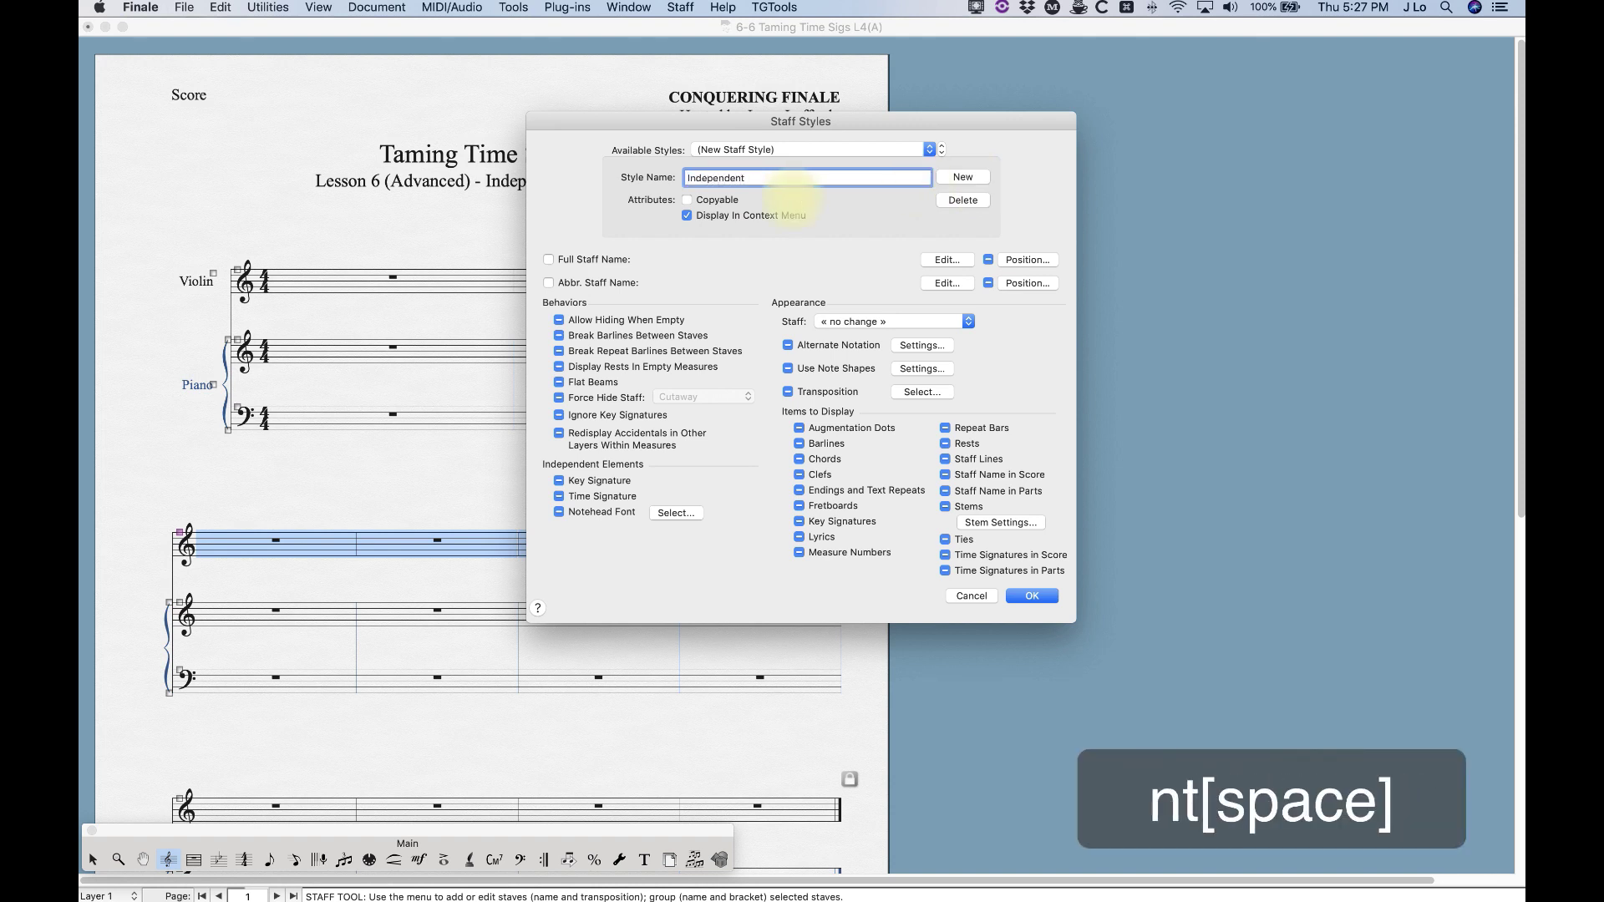
text(Meter)
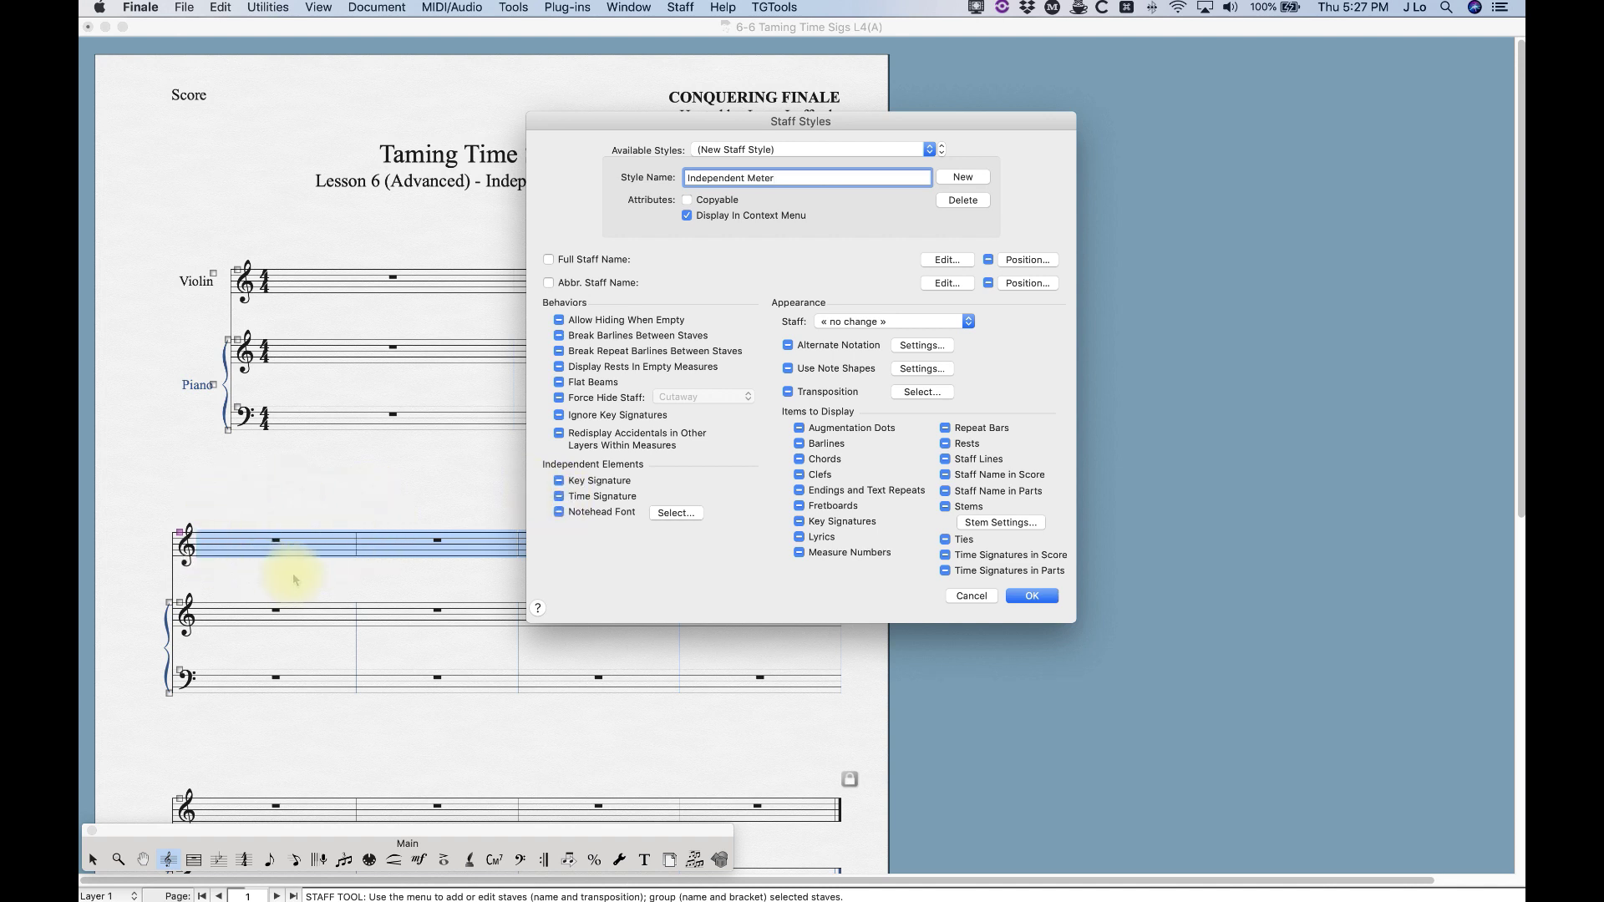
Step: Enable the independent time signature in the Independent Meter staff style and save the style
click(559, 496)
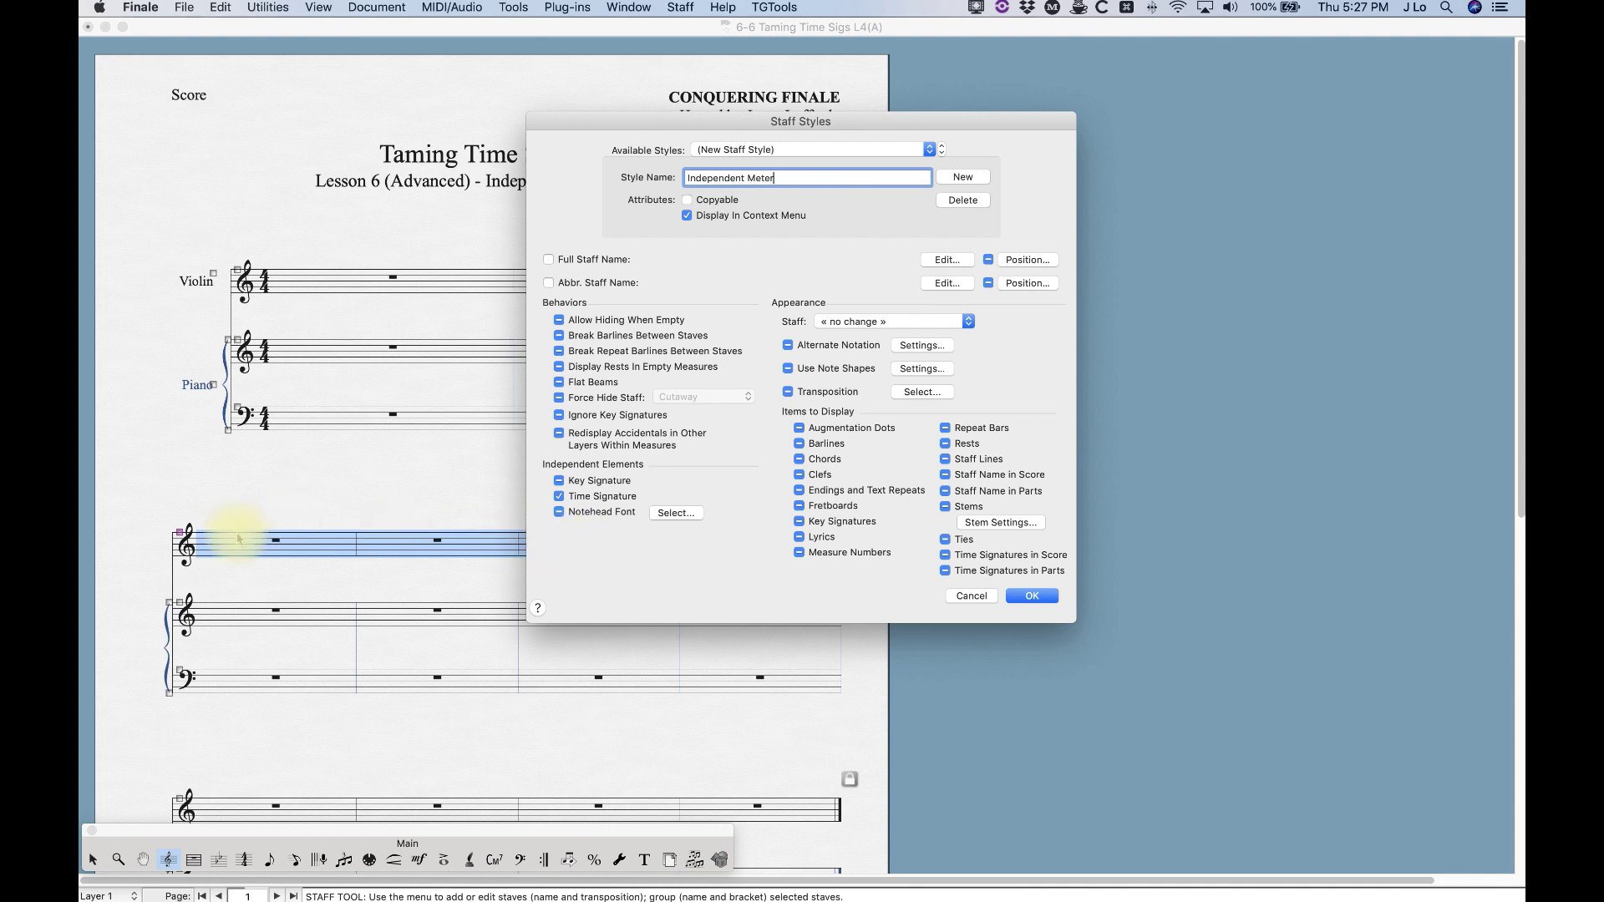
click(558, 496)
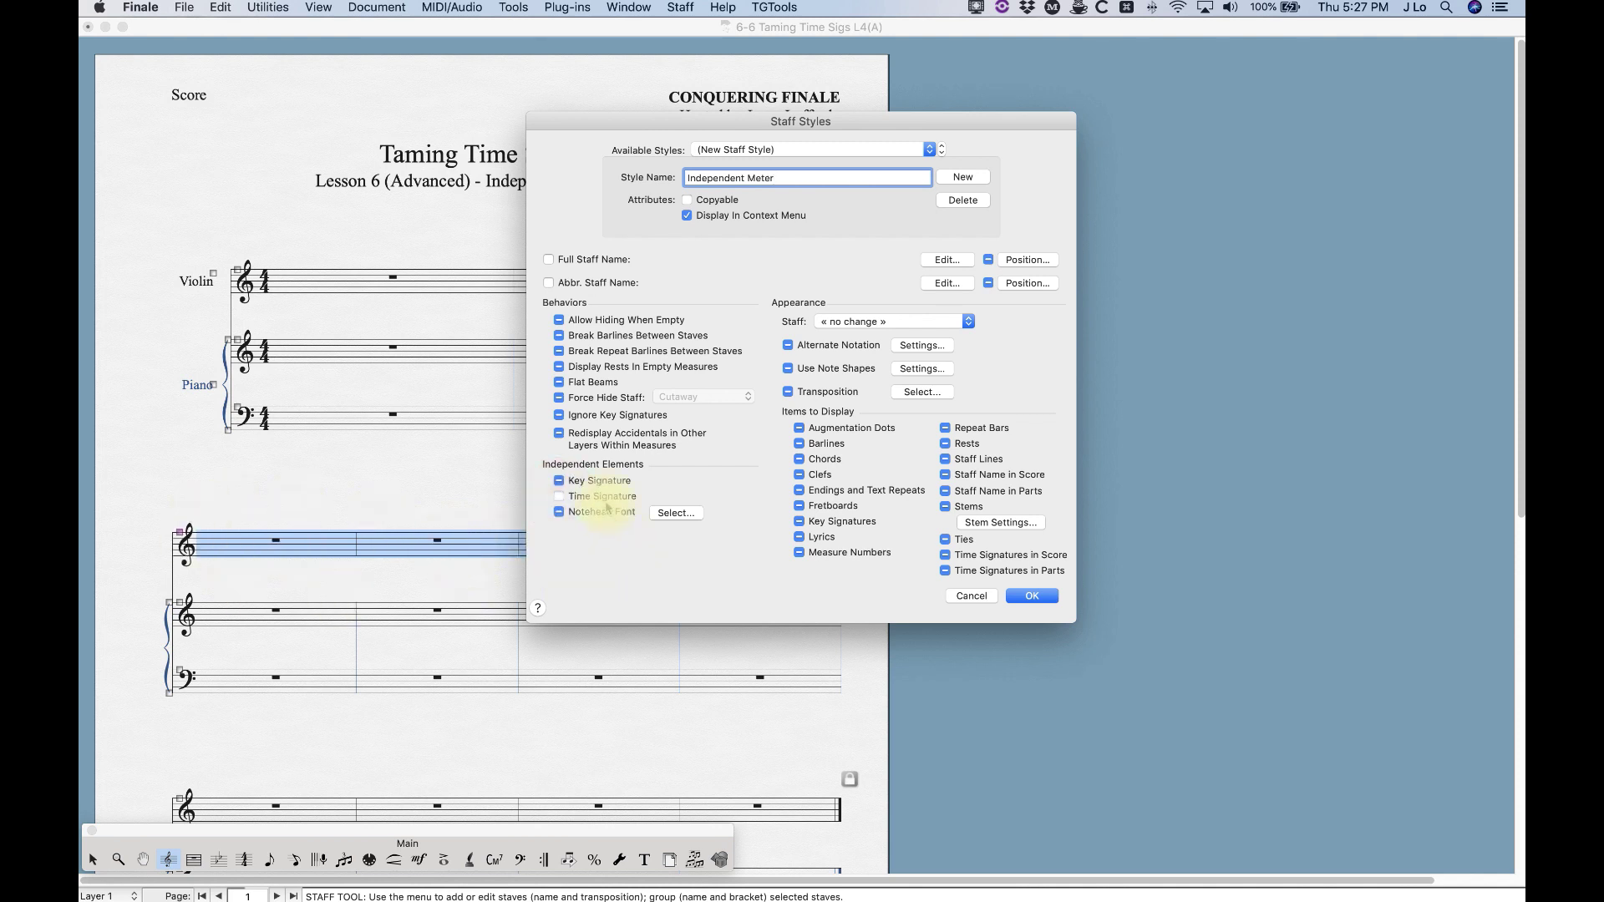
click(558, 498)
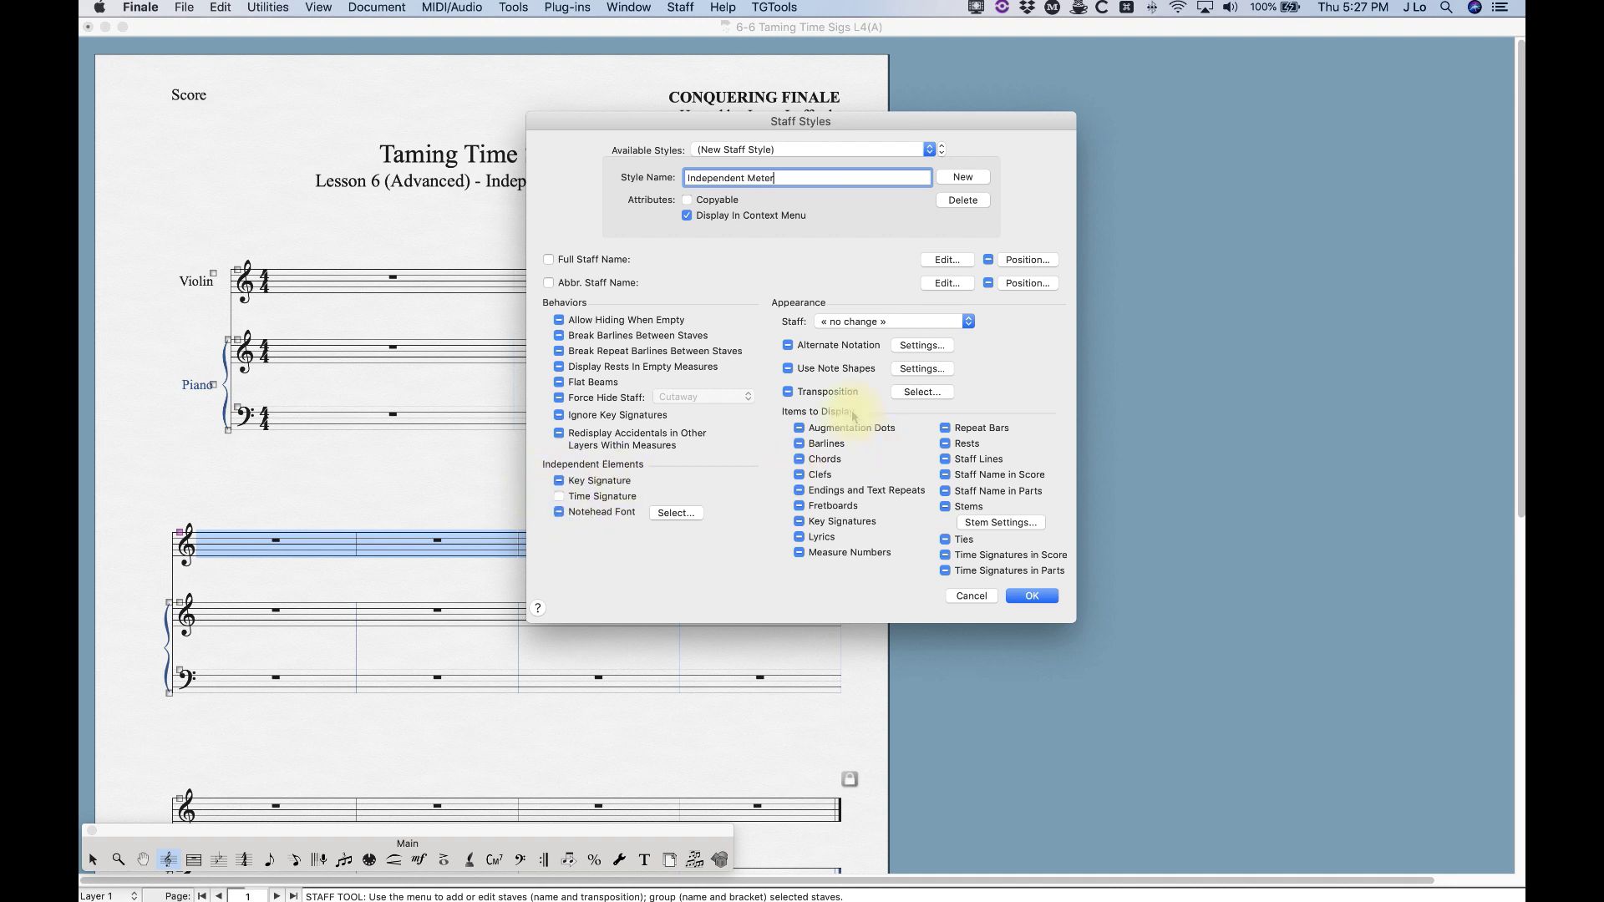
click(561, 499)
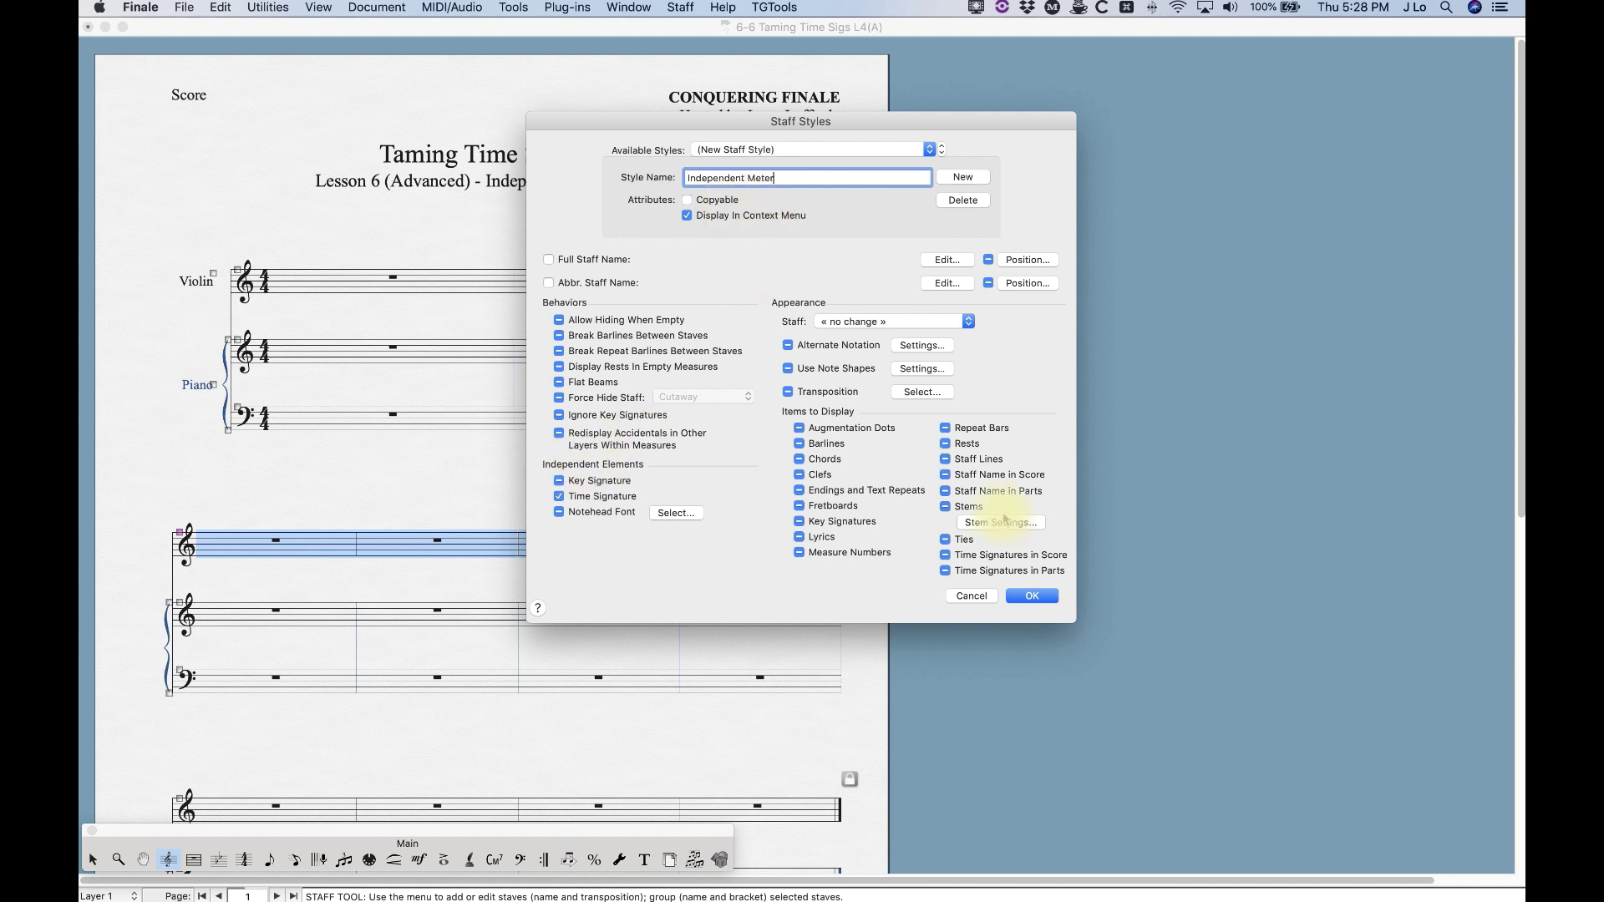
click(1032, 595)
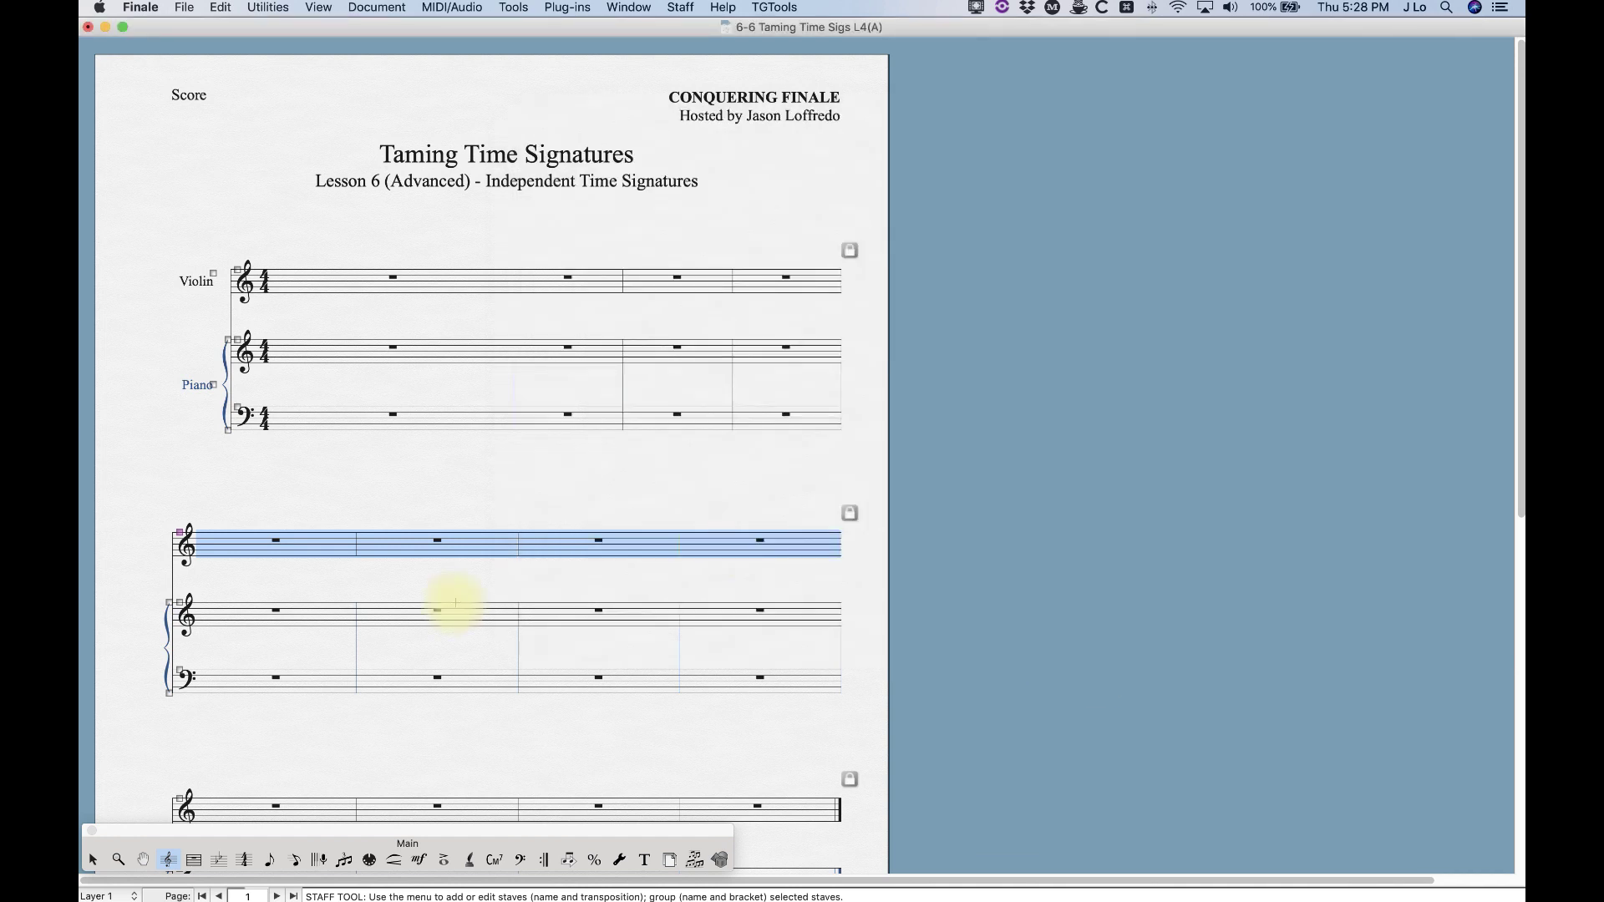
Step: Apply the Independent Meter staff style to the four Violin measures in the second system
right_click(314, 544)
mouse_move(361, 595)
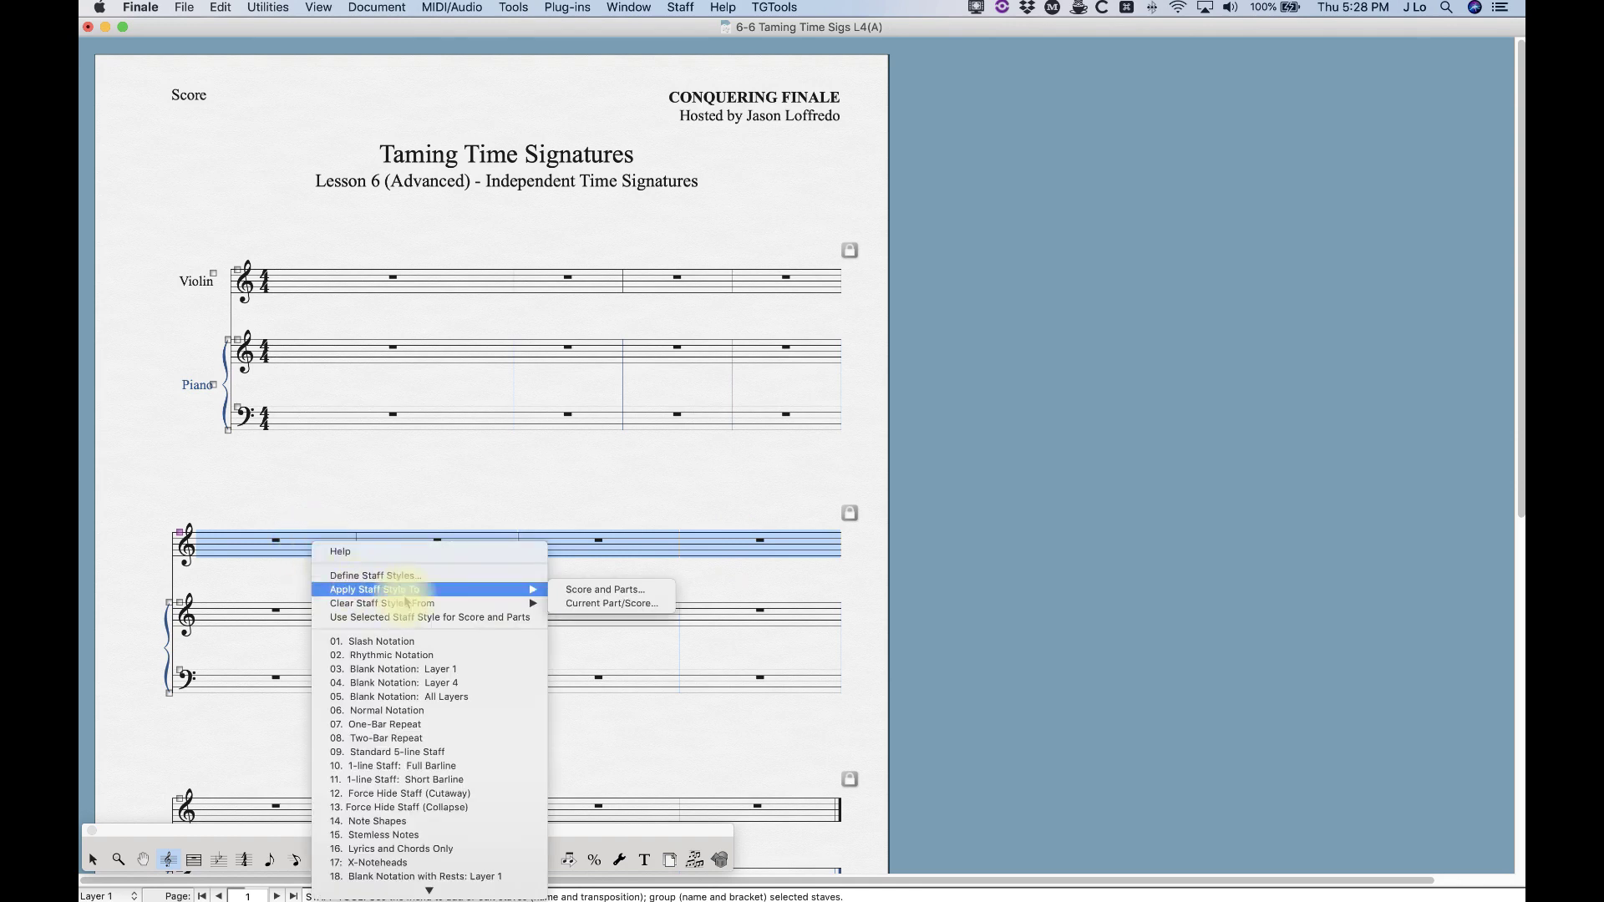
click(627, 596)
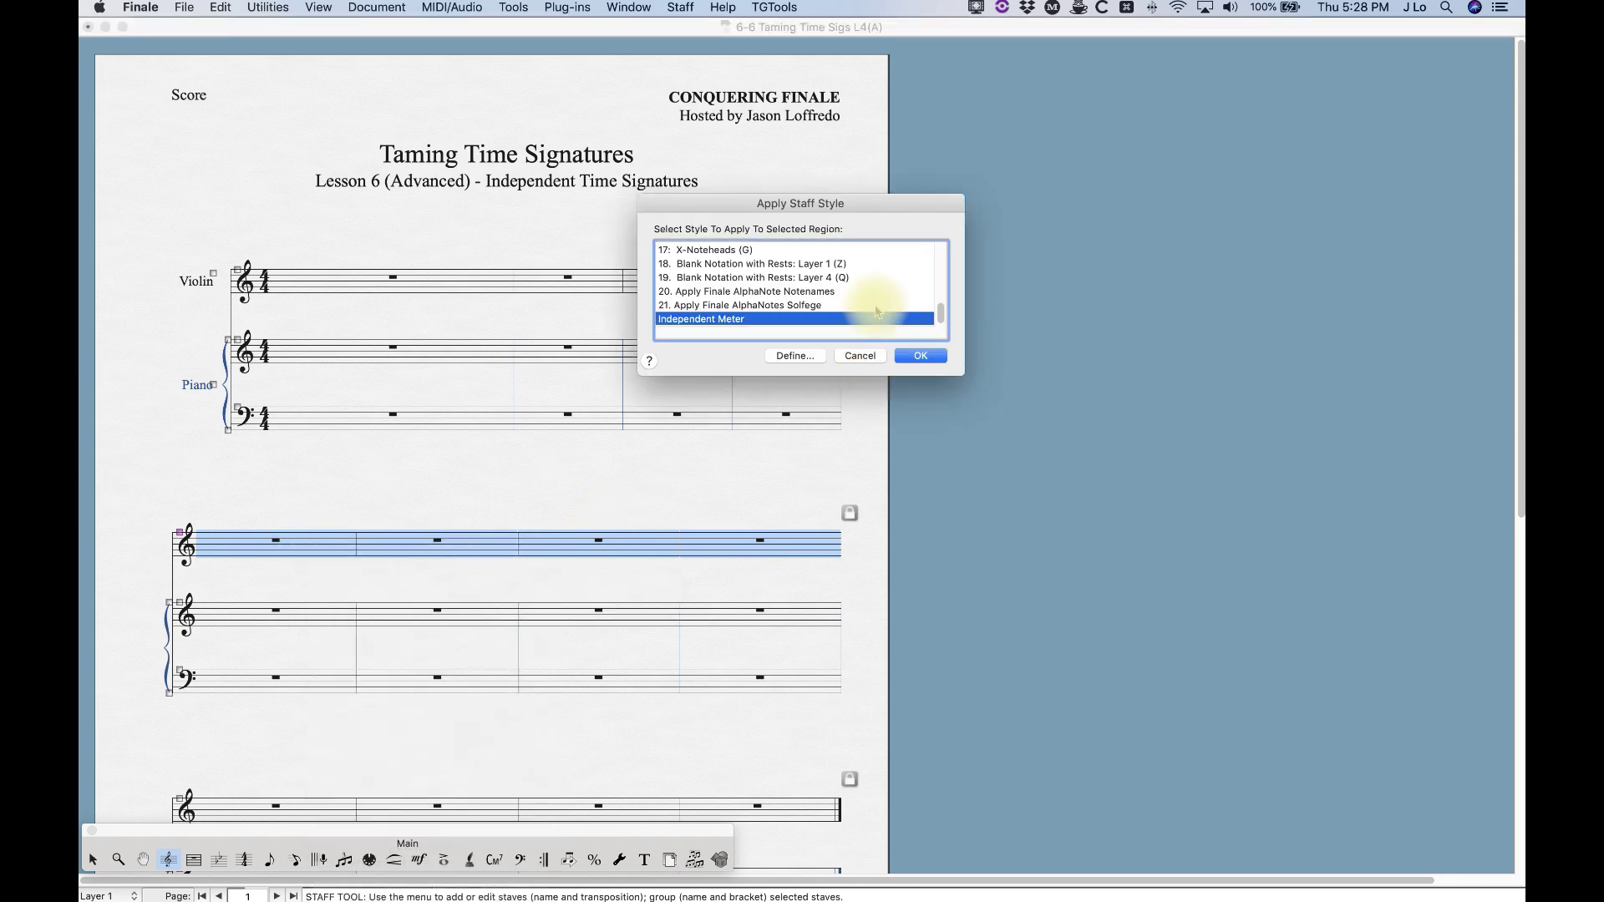
click(920, 357)
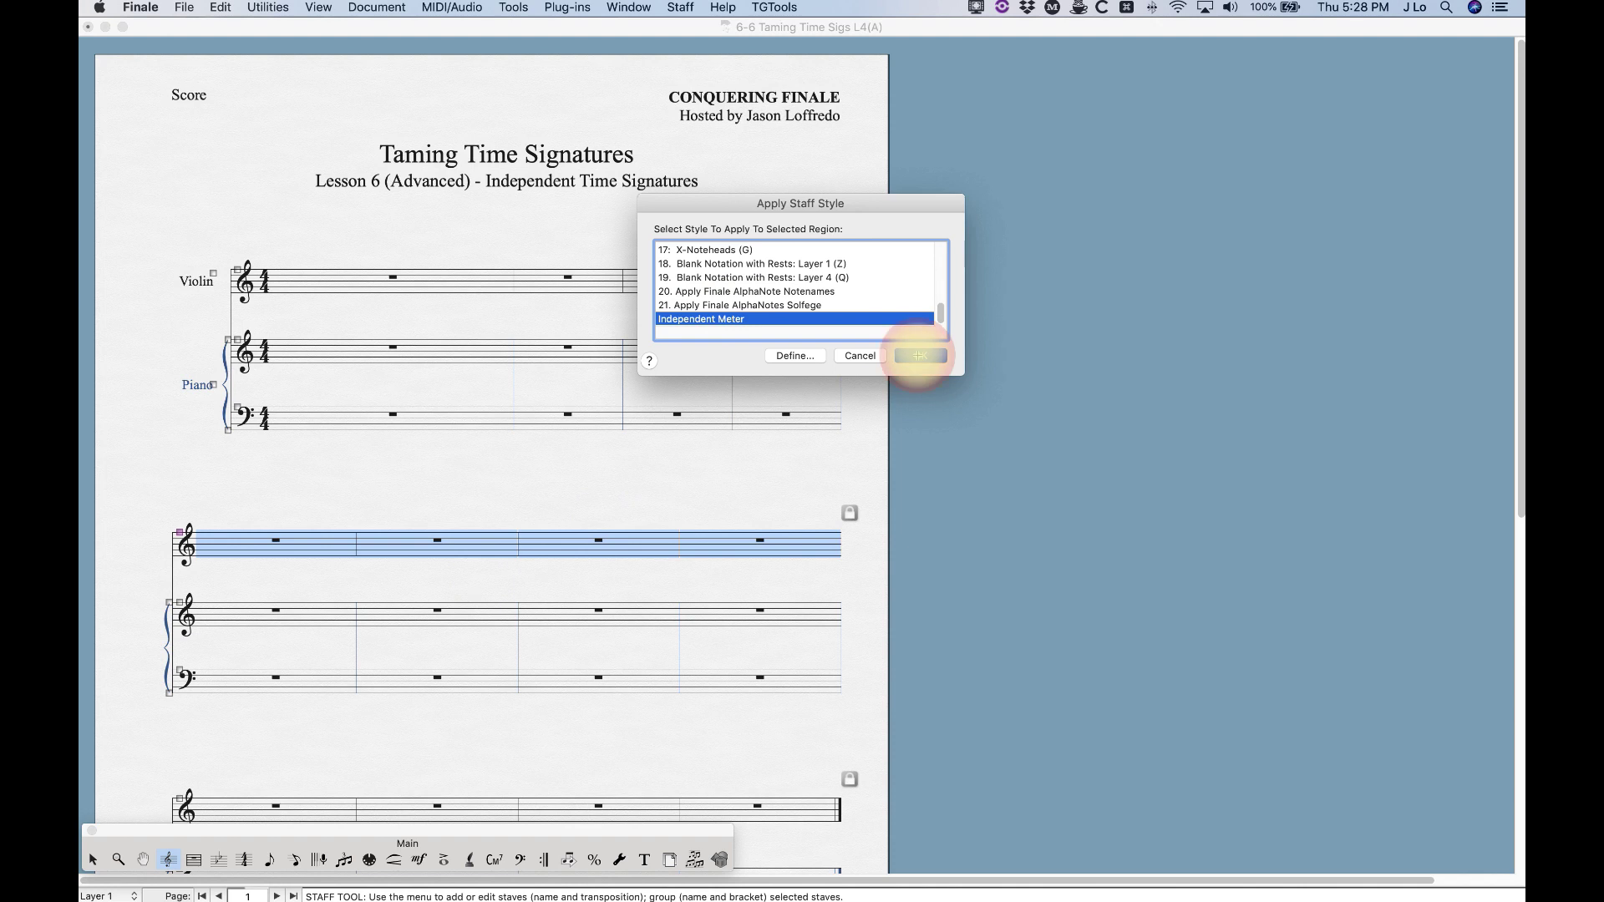
click(375, 524)
click(373, 508)
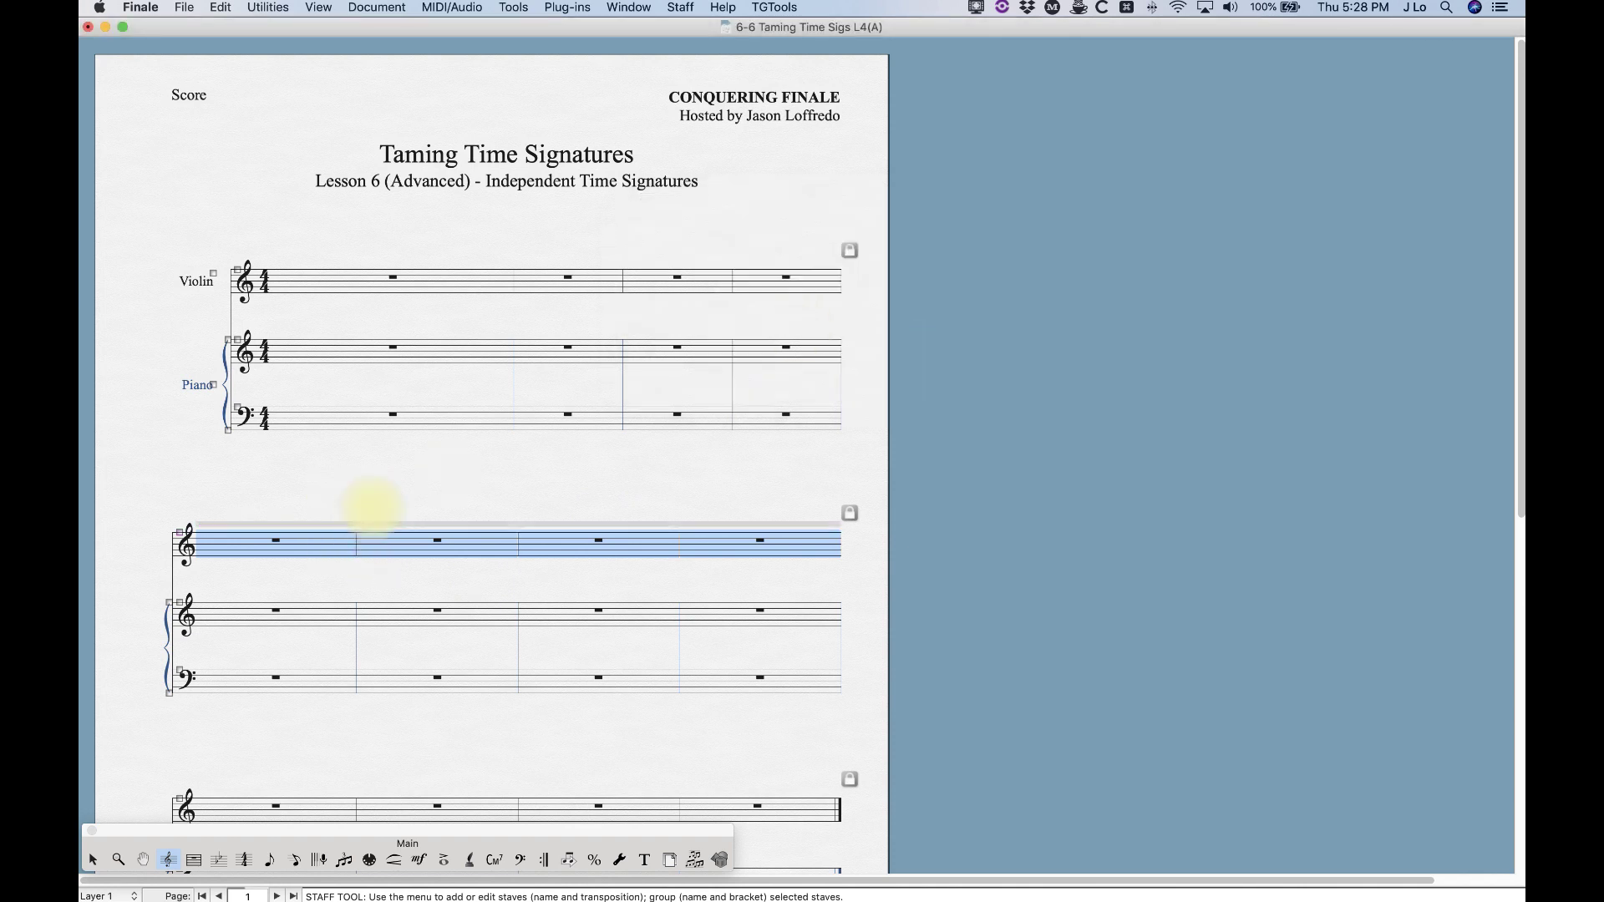
Step: Change Violin measures 5 through 8 to 12/8 by setting the beat duration to a dotted quarter note
click(244, 860)
click(262, 547)
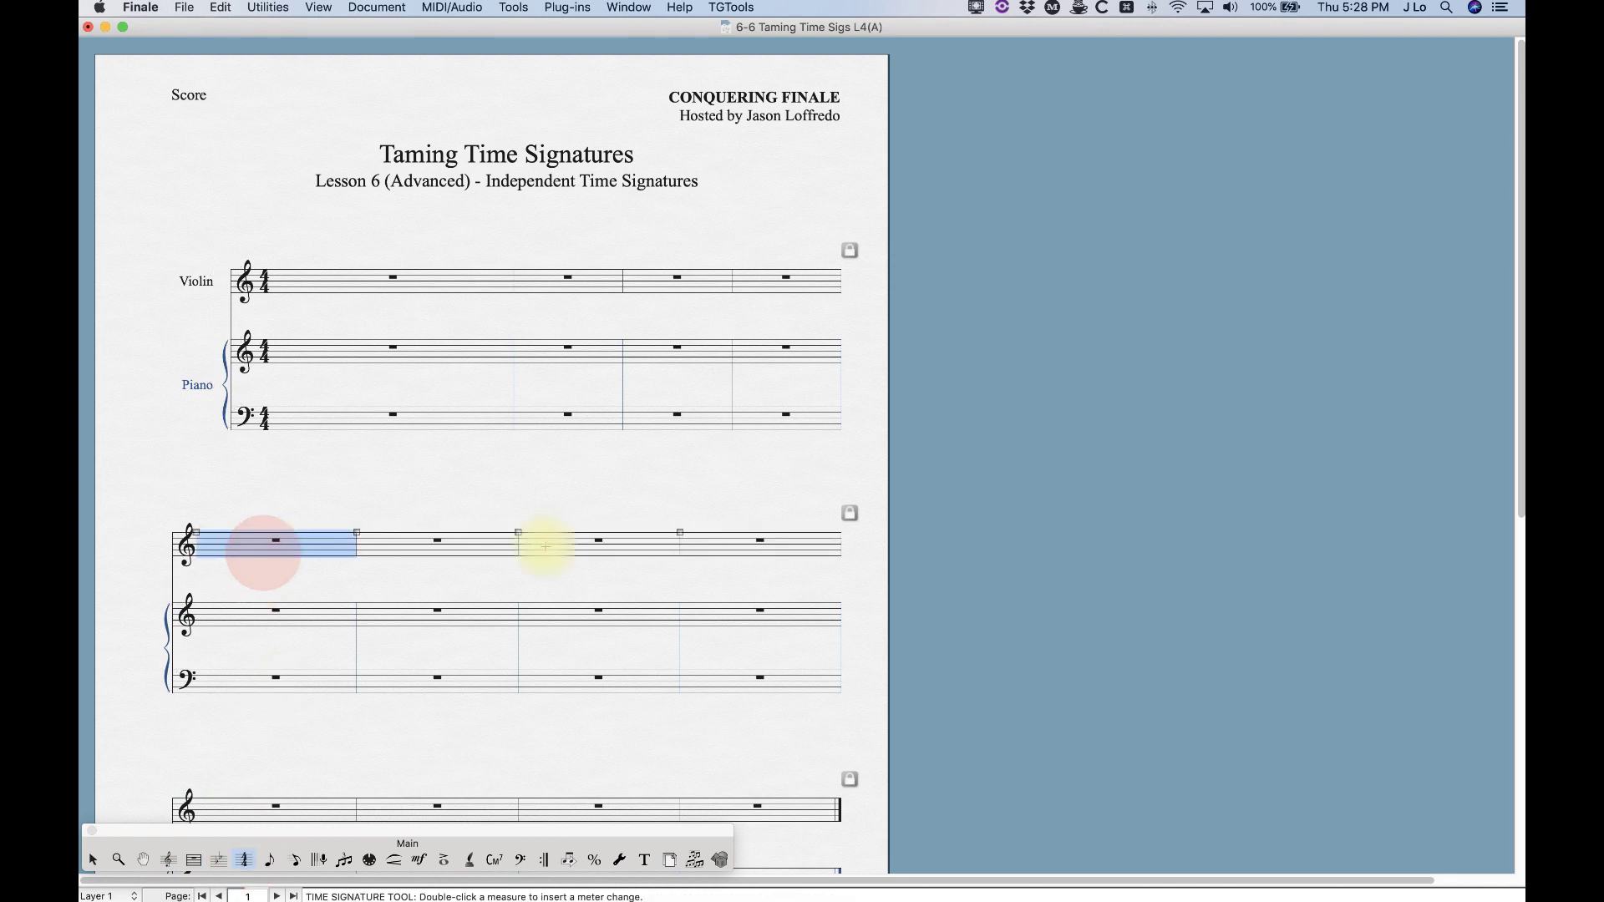
shift+click(786, 550)
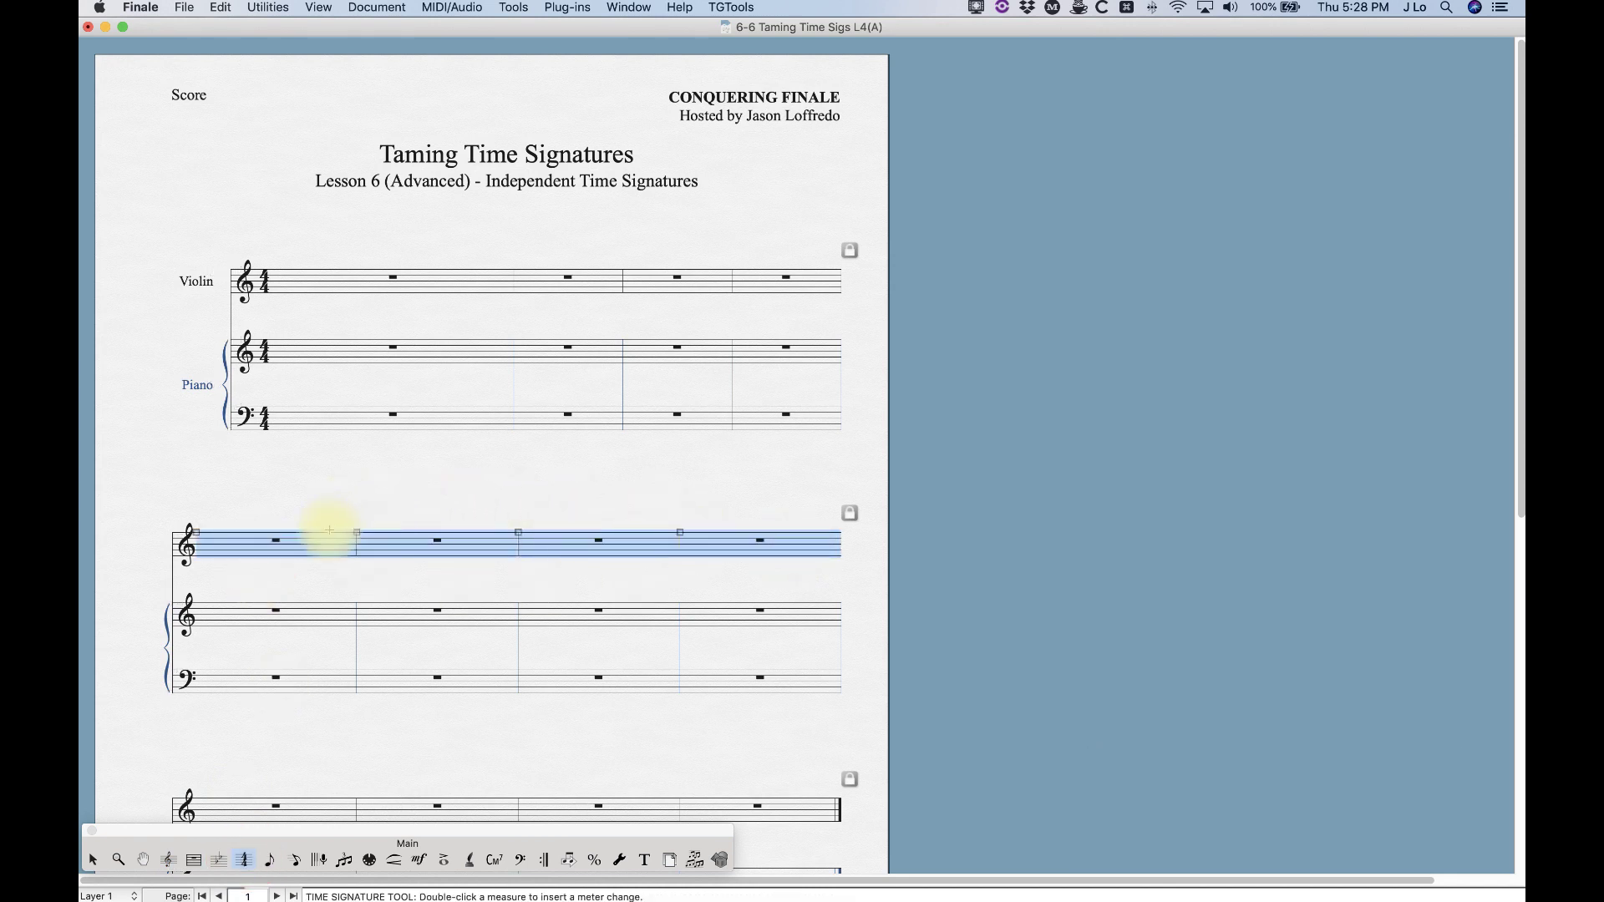
double_click(293, 547)
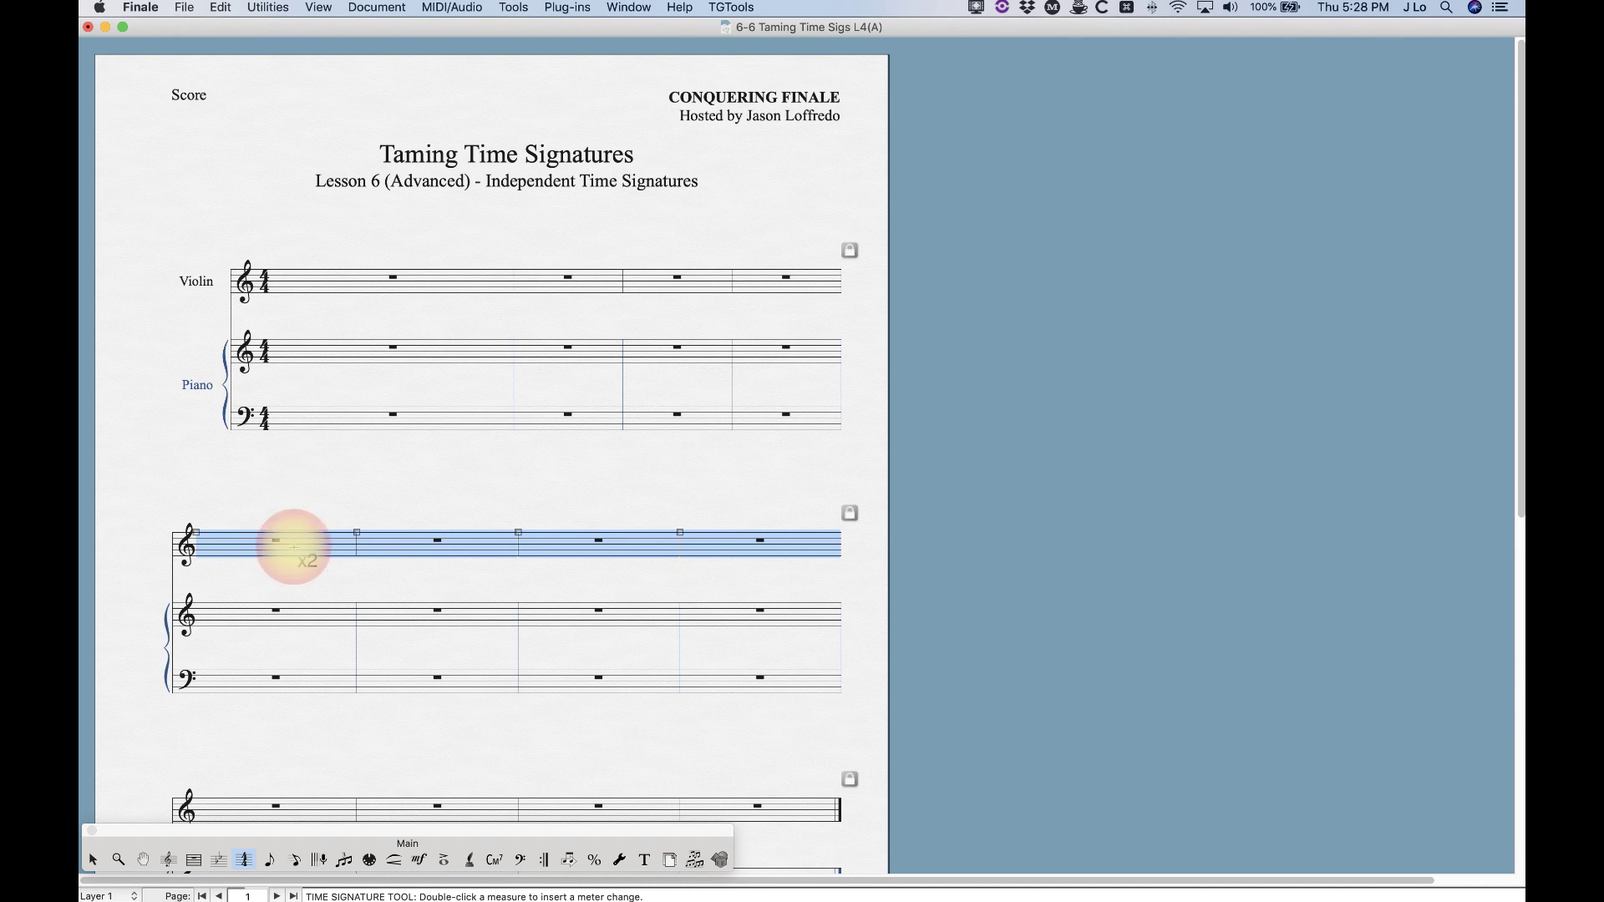
click(913, 259)
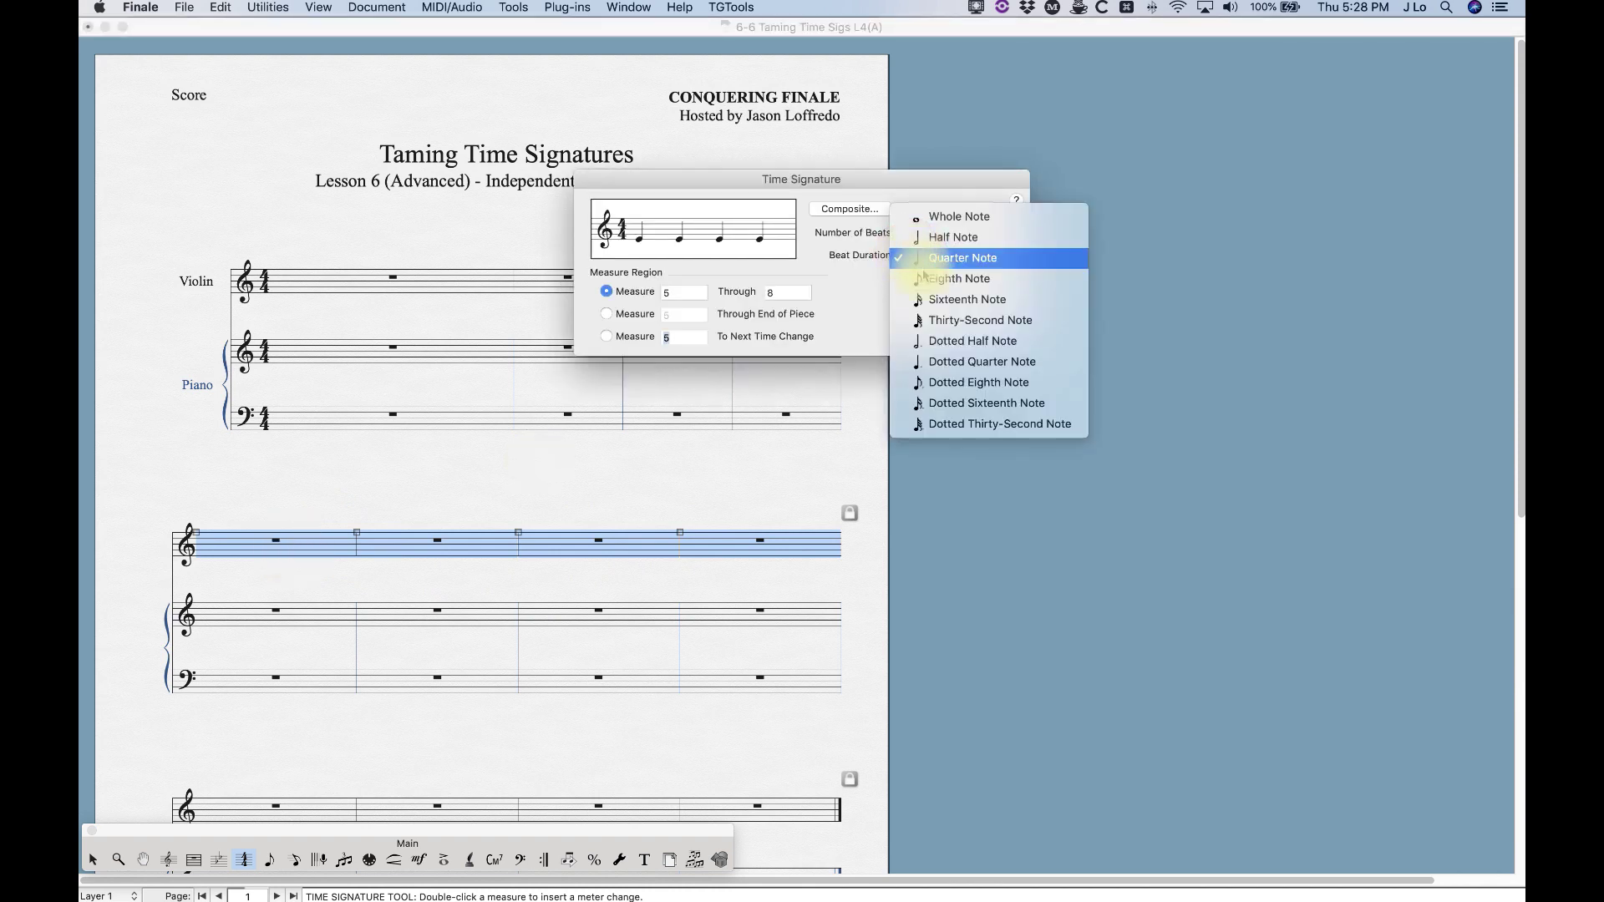
click(965, 365)
click(994, 338)
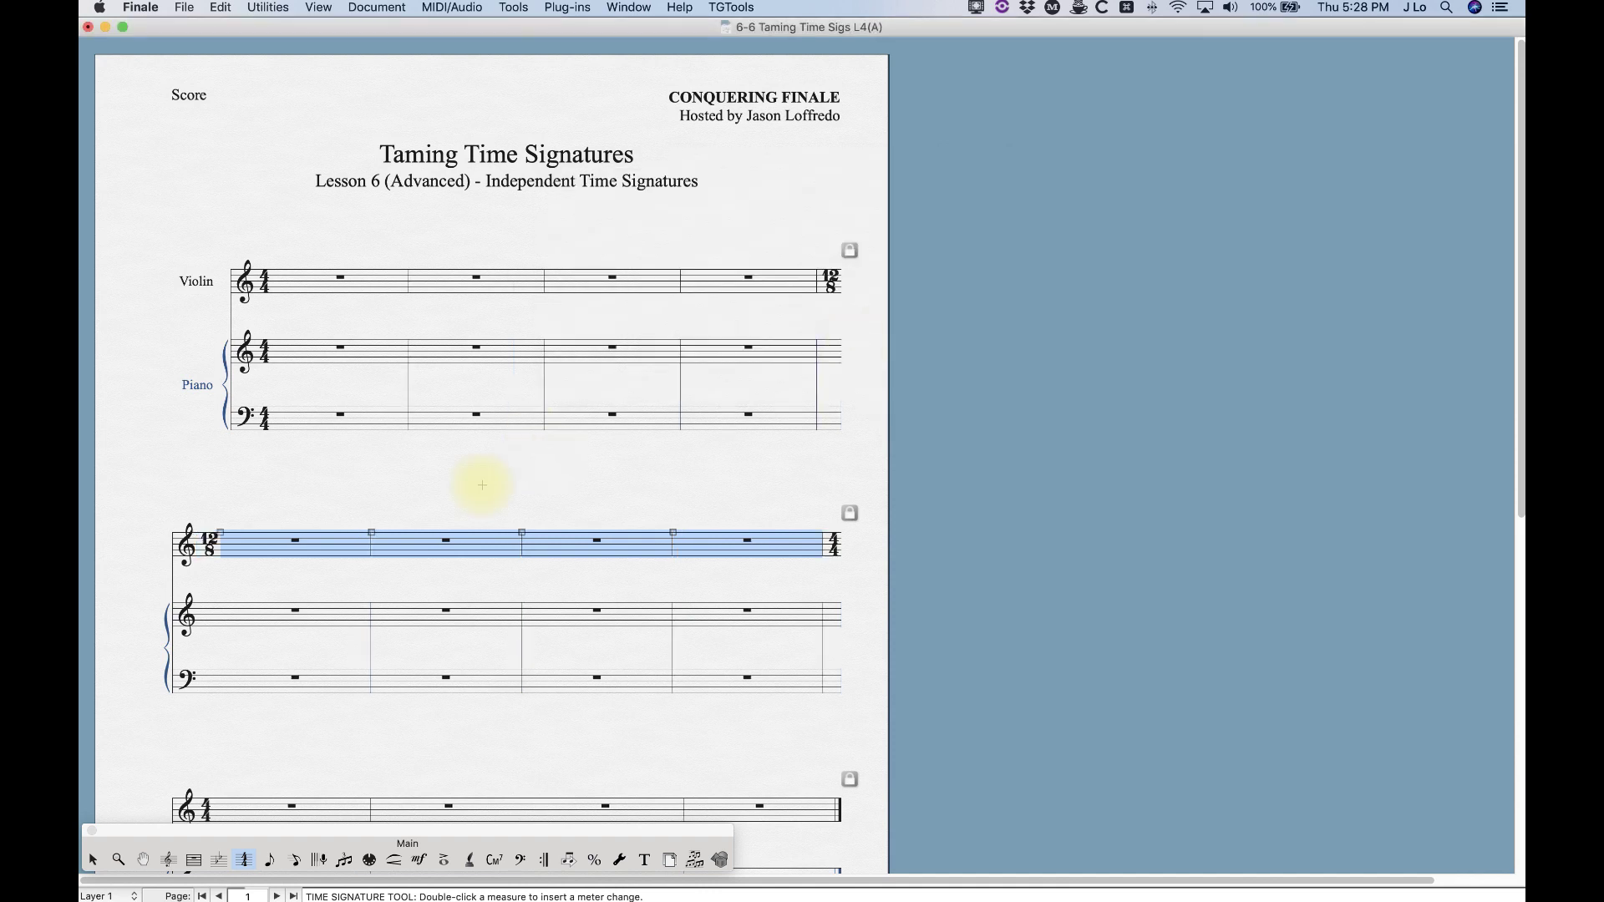
click(437, 487)
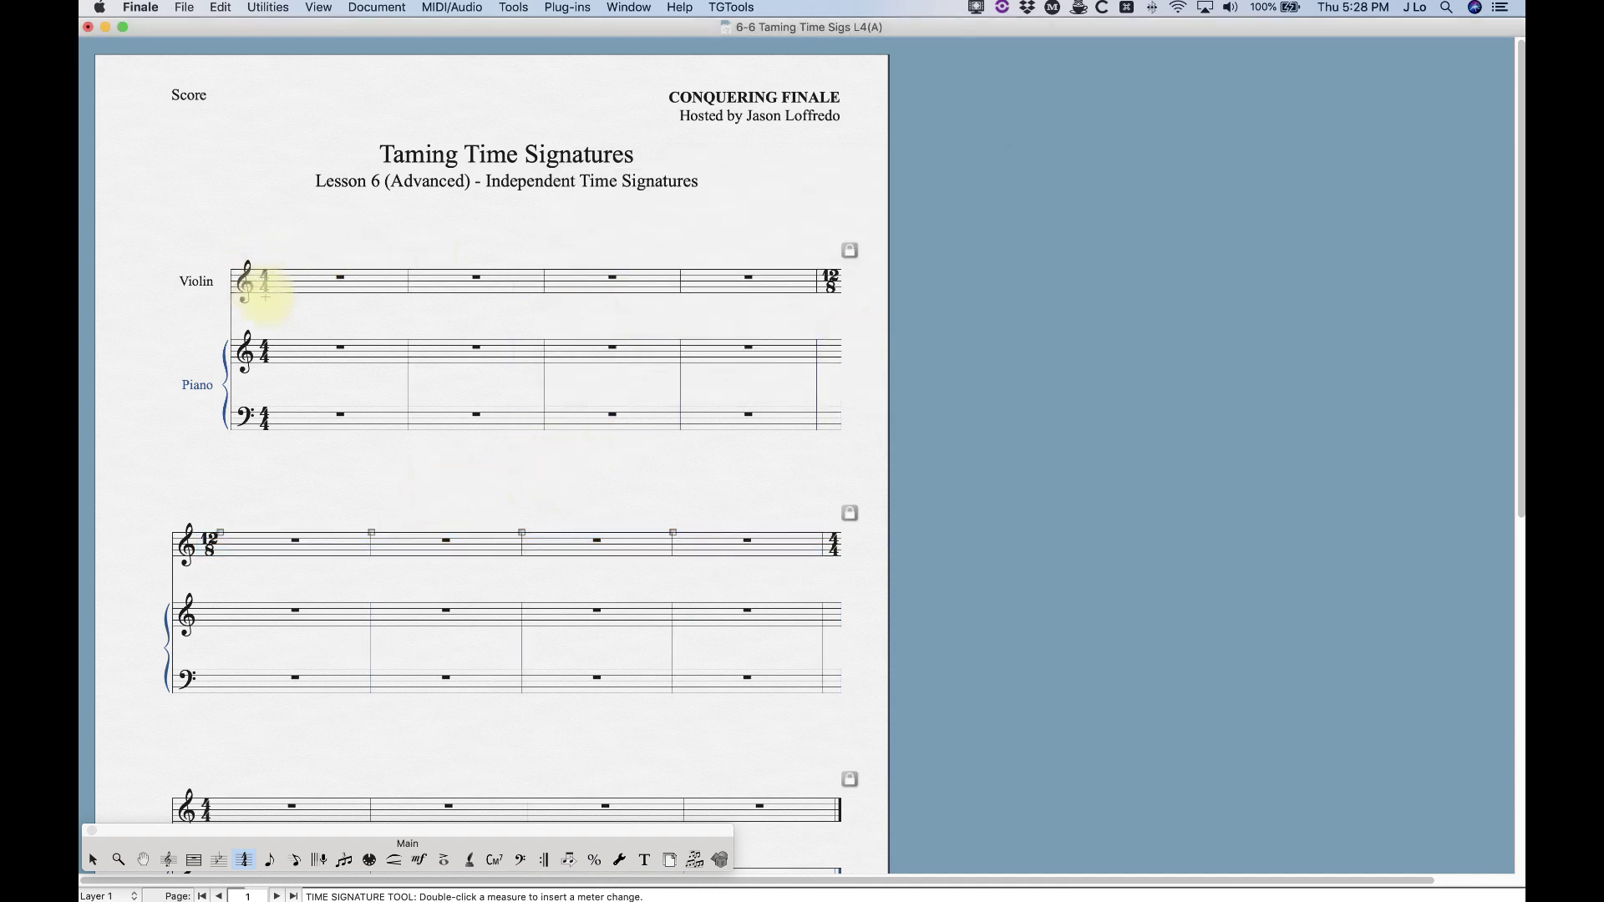
Step: Undo the 12/8 time signature change in Violin measures 5 through 8
scroll(512, 608, down, 1)
scroll(517, 605, down, 2)
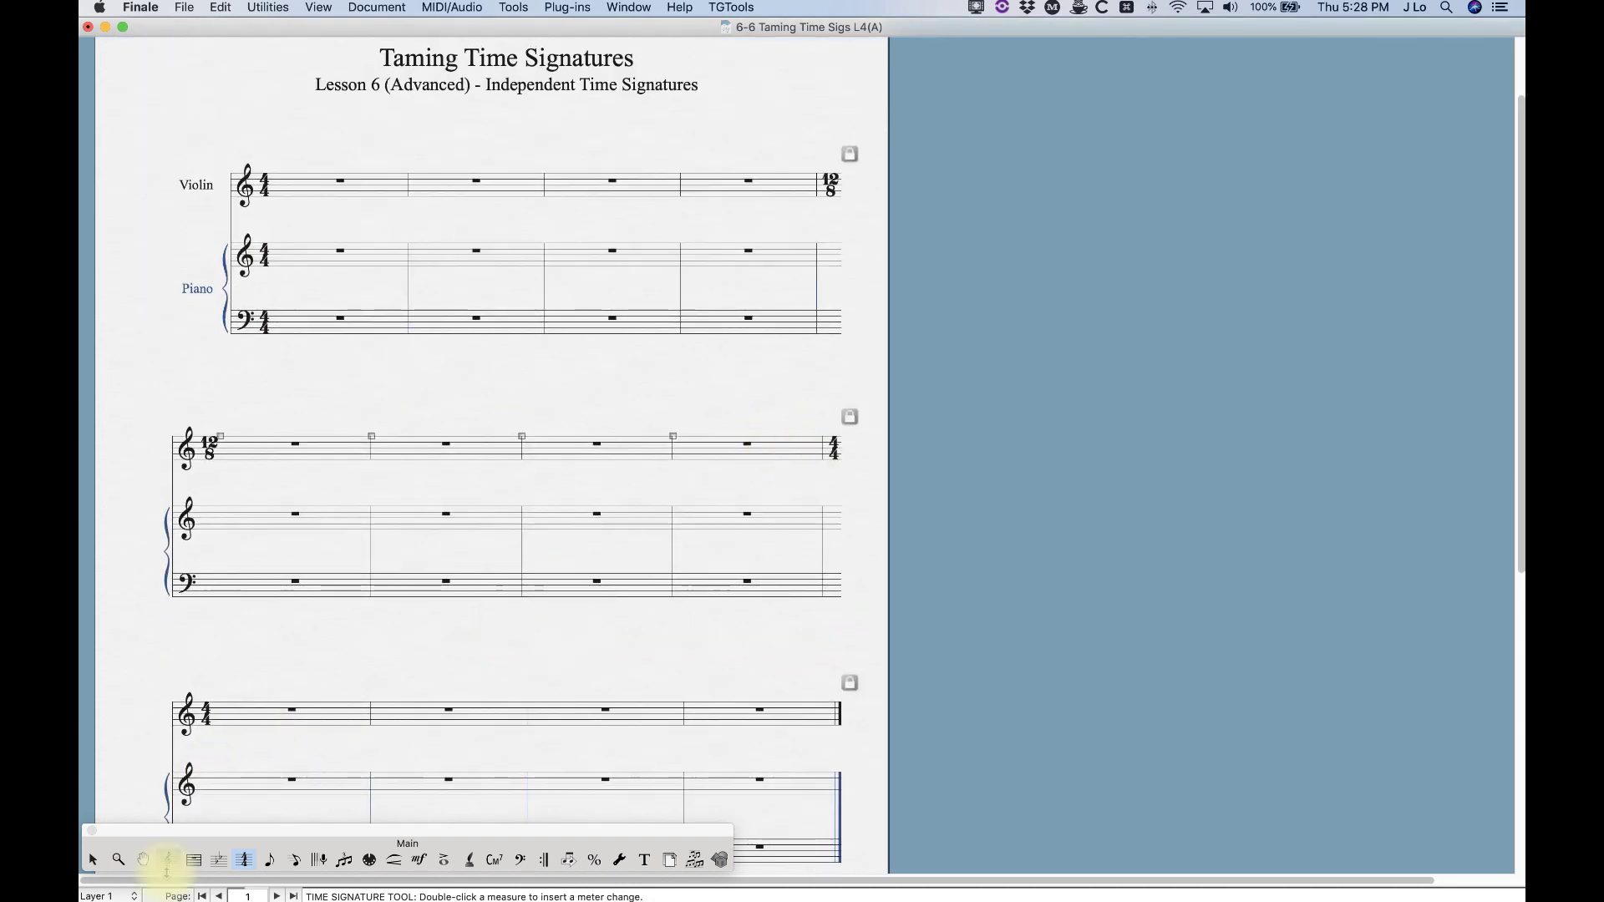
click(169, 862)
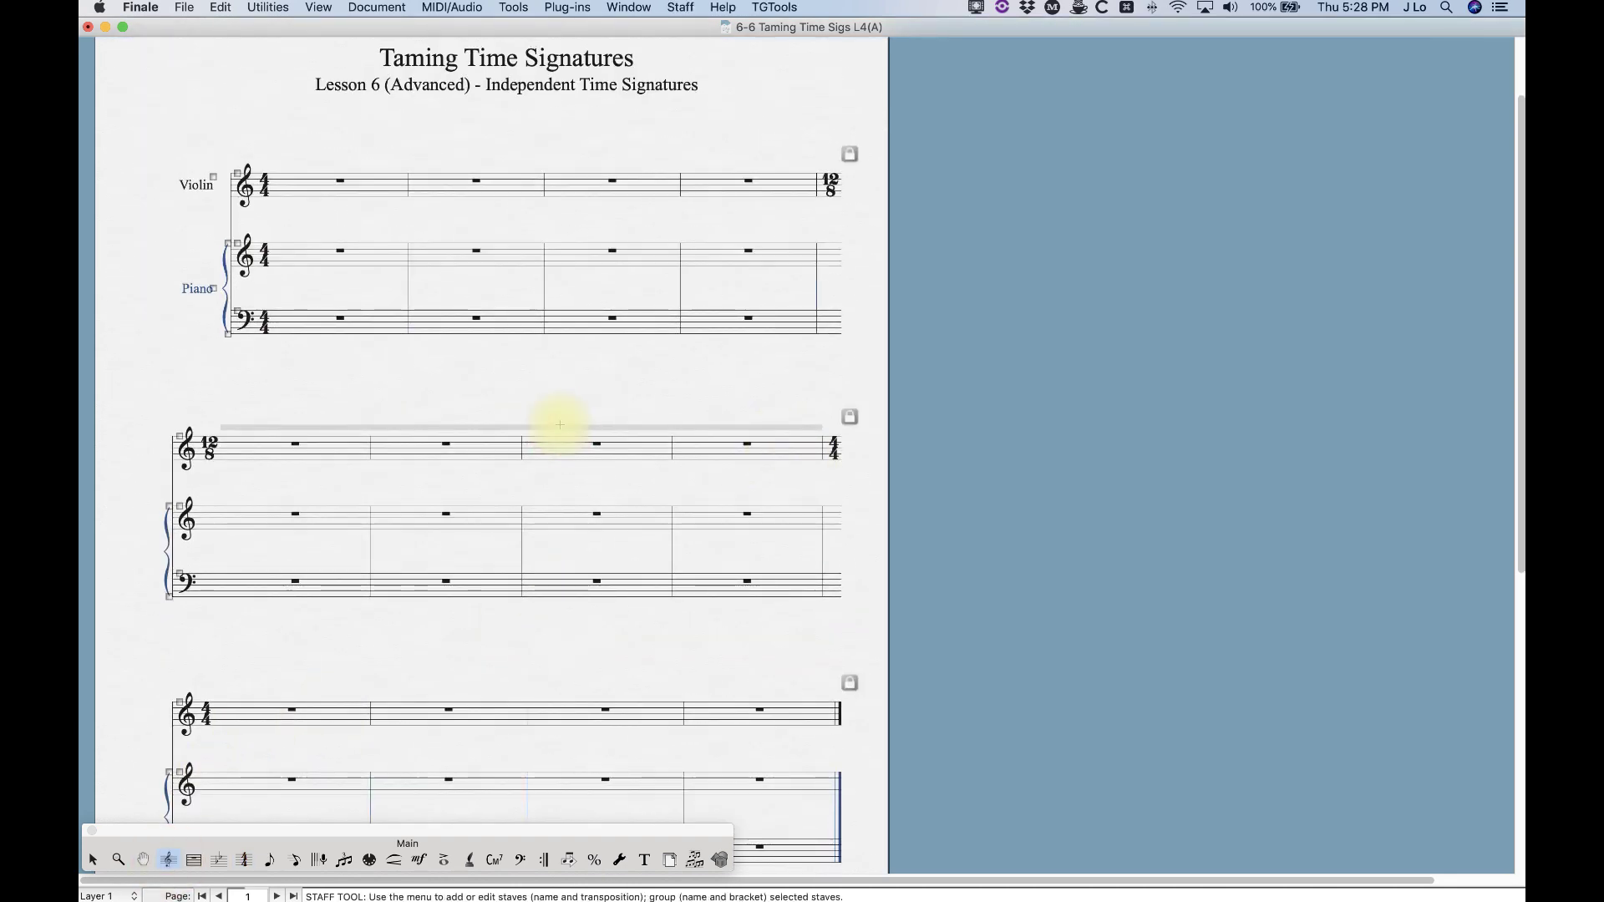
key(Escape)
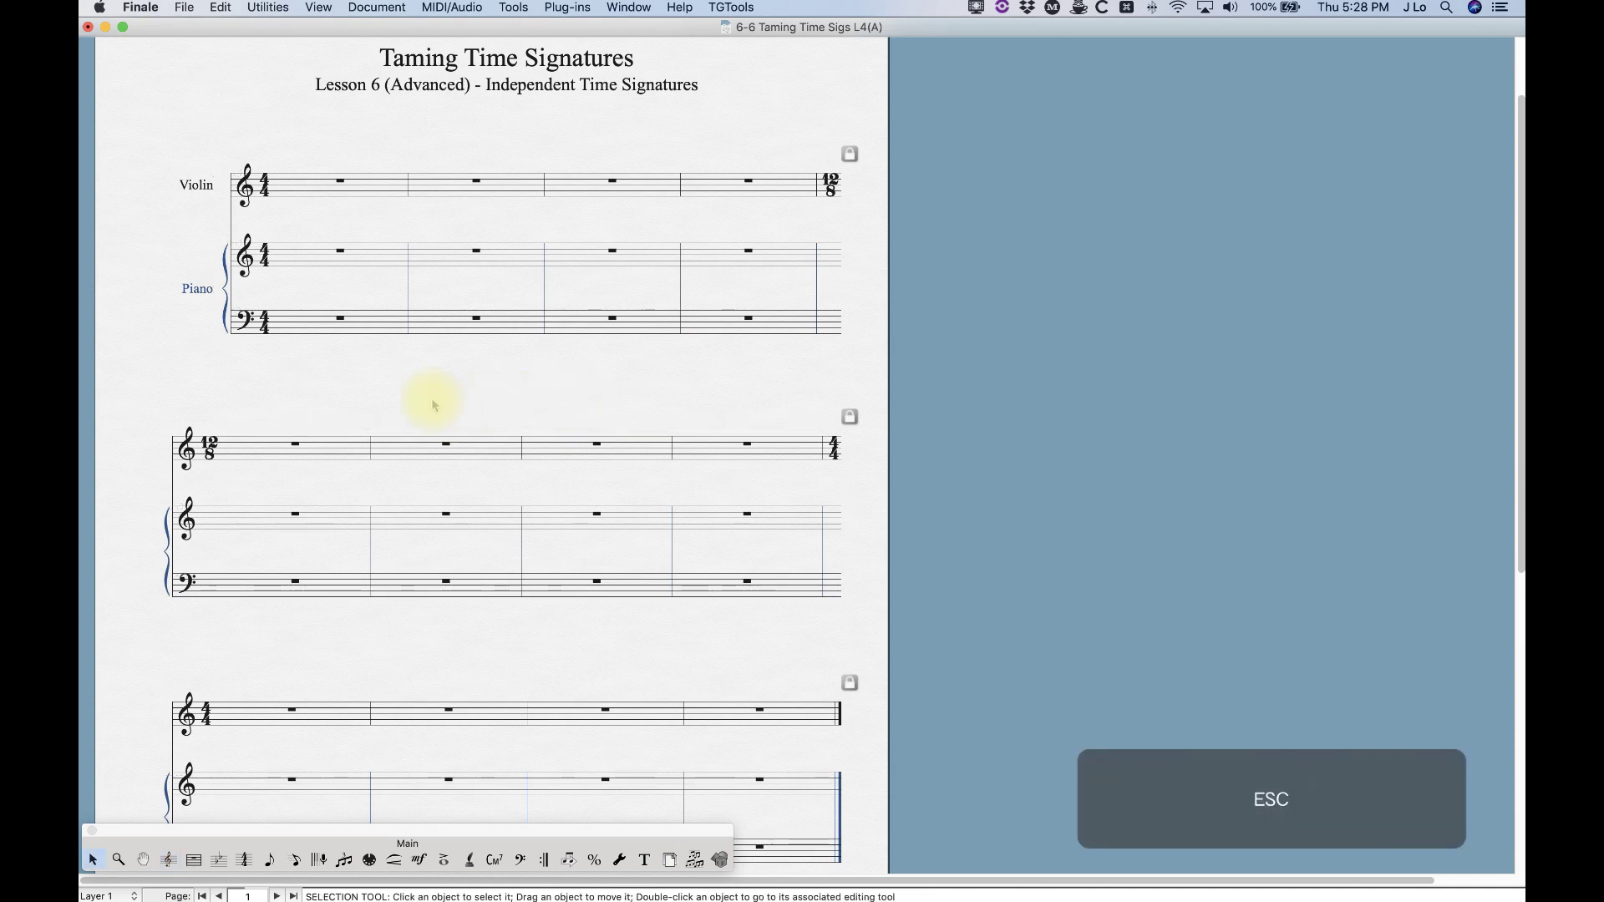
key(super+z)
key(super+z)
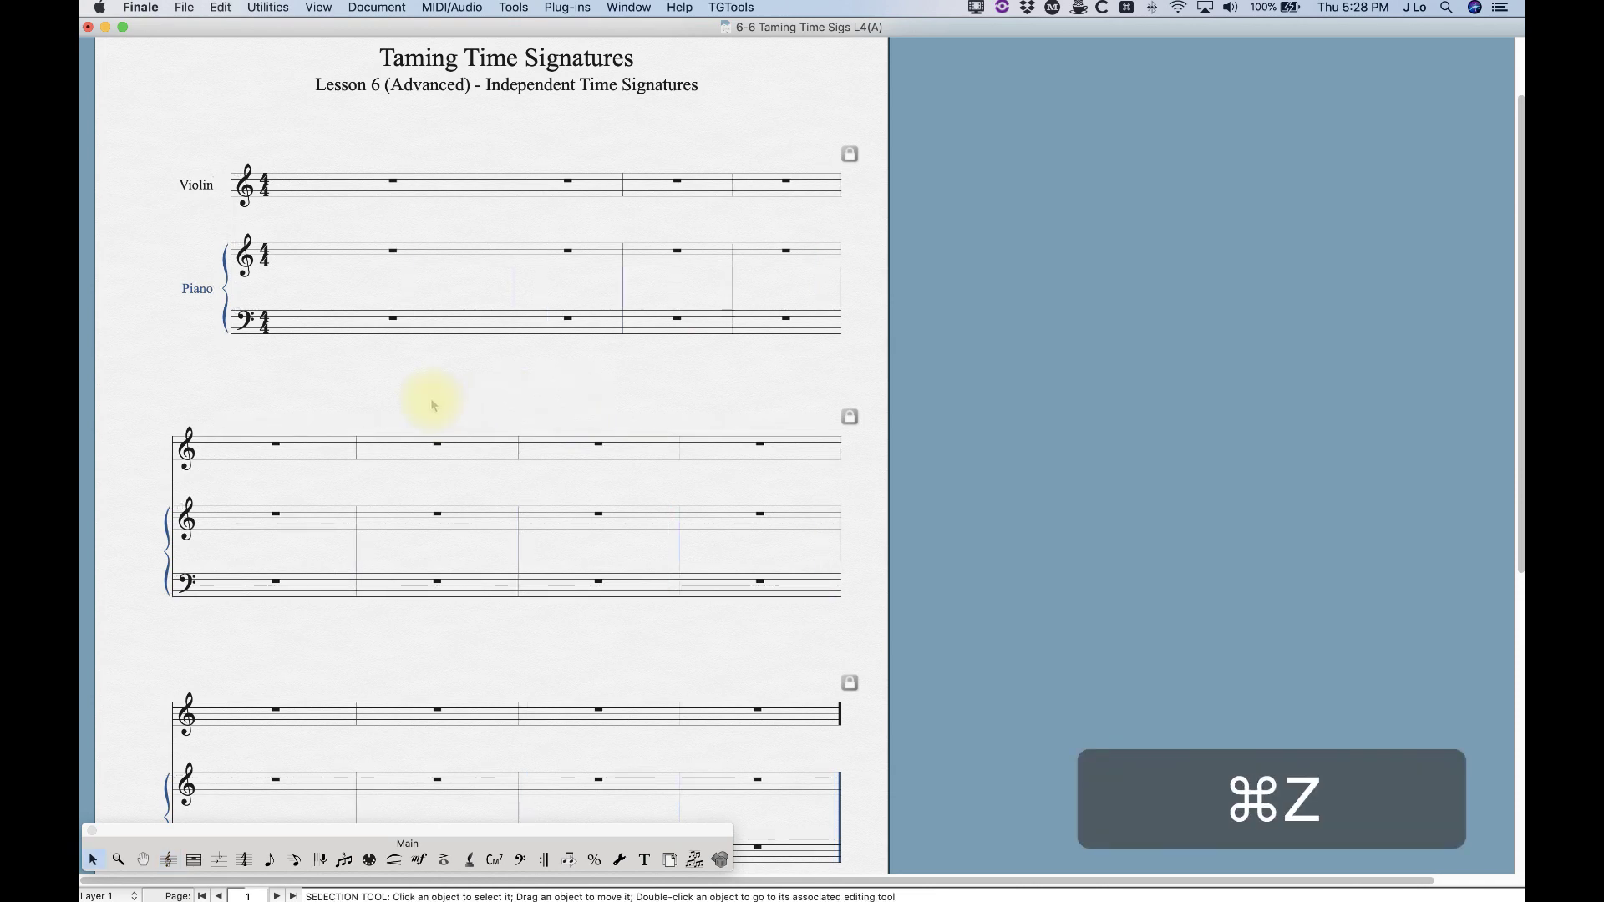
Step: Remove the Independent Meter staff style from the second-system Violin measures
click(168, 859)
double_click(342, 188)
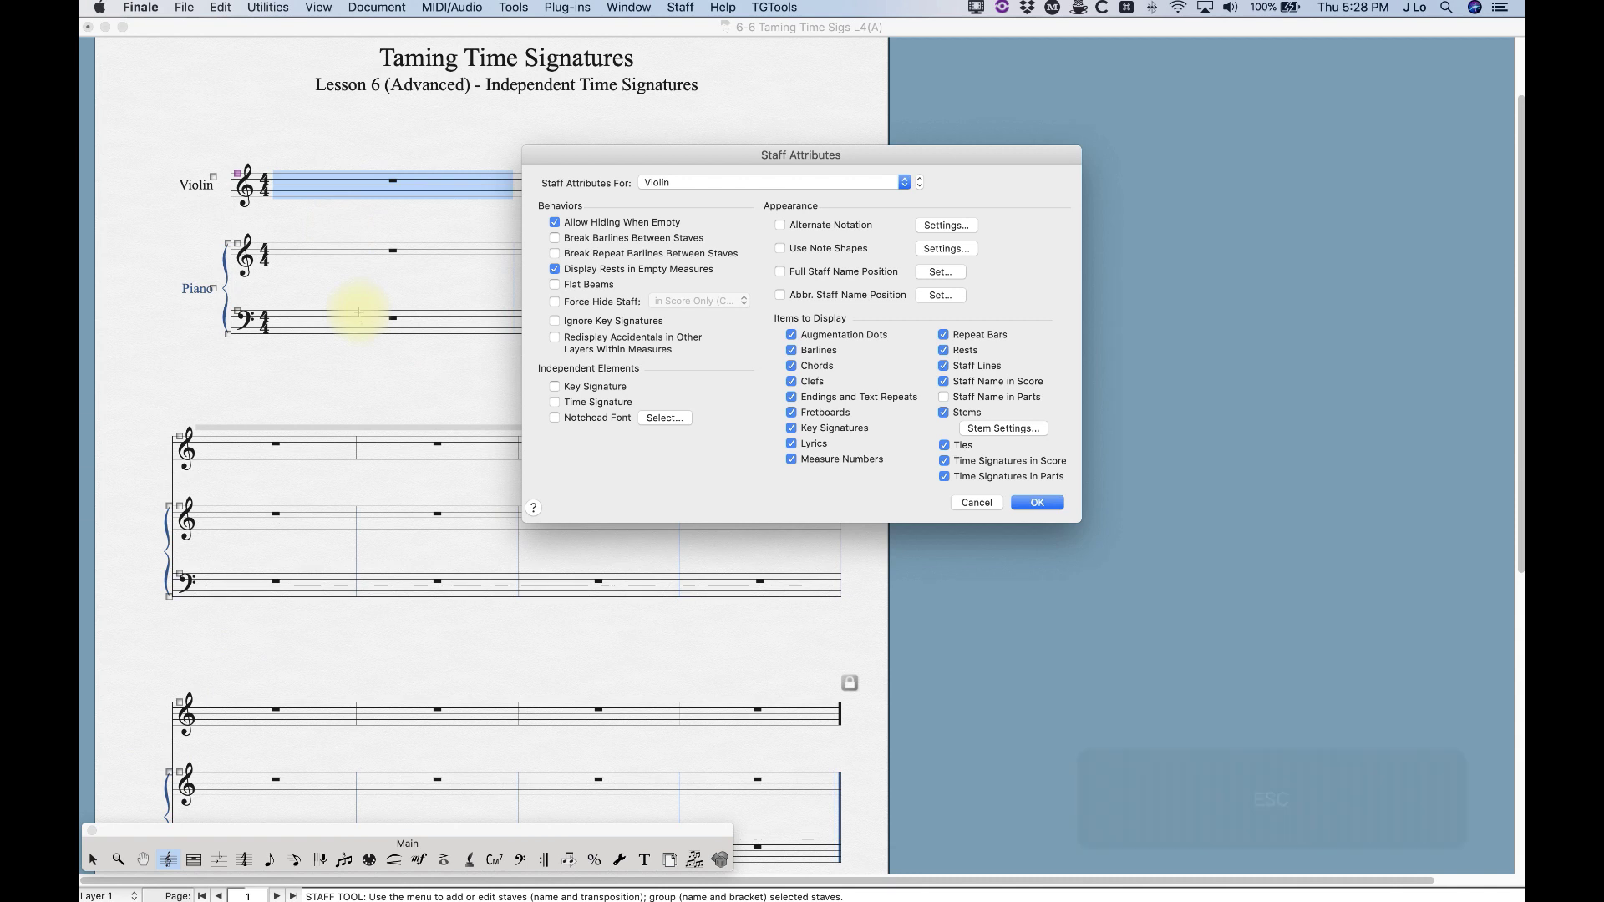
key(Escape)
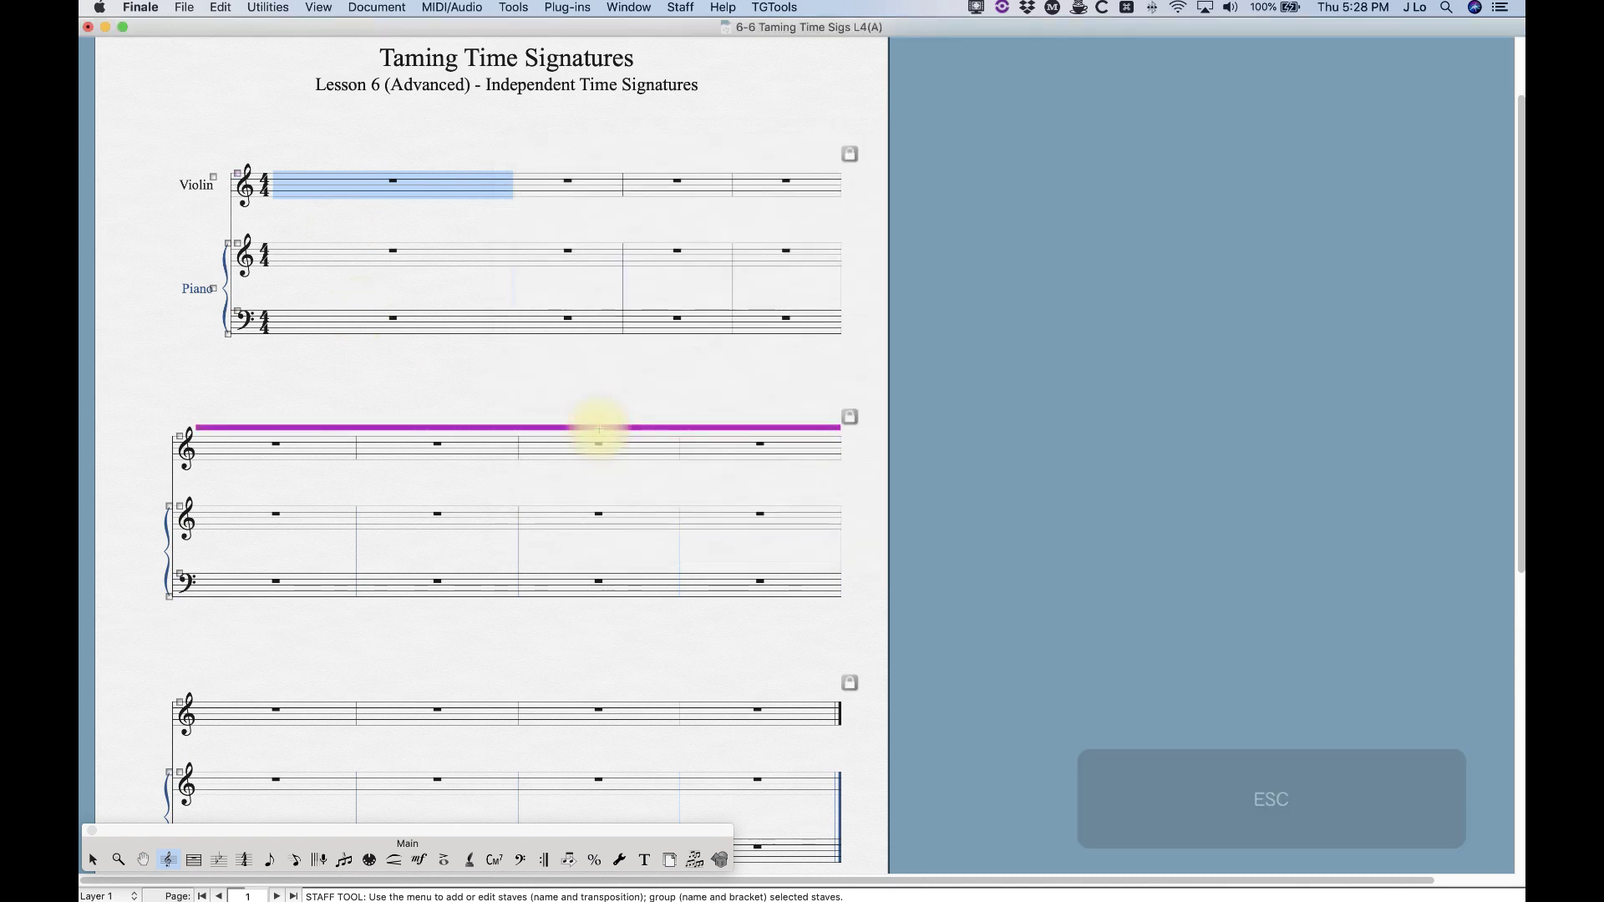
key(BackSpace)
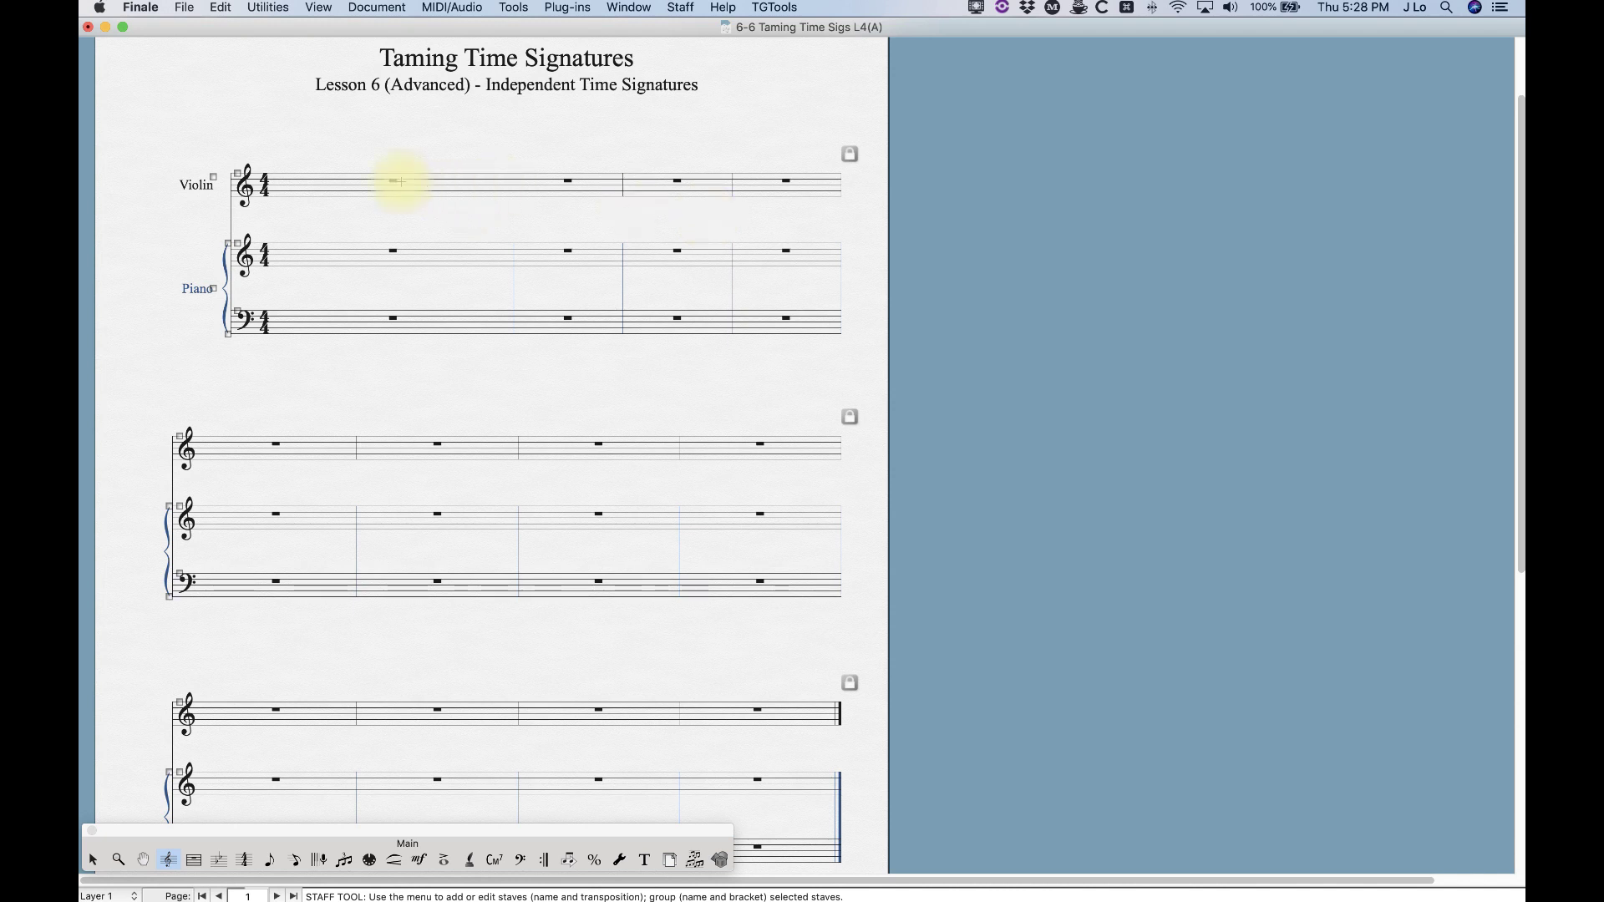
Step: Turn on the independent time signature for the Violin staff in its staff attributes
double_click(313, 184)
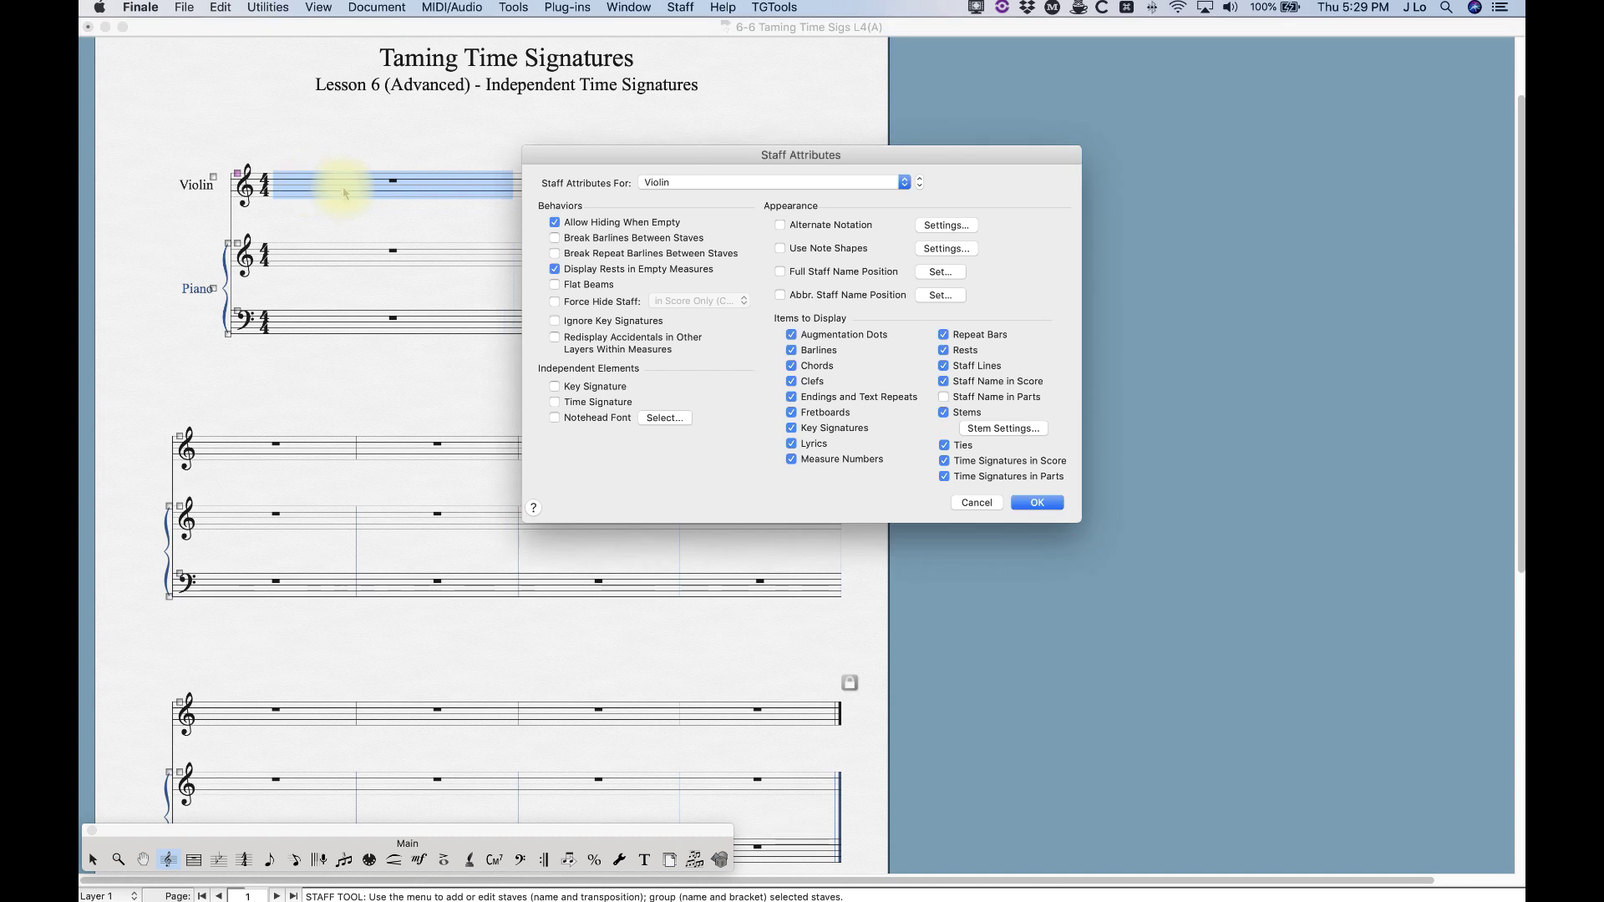
click(555, 405)
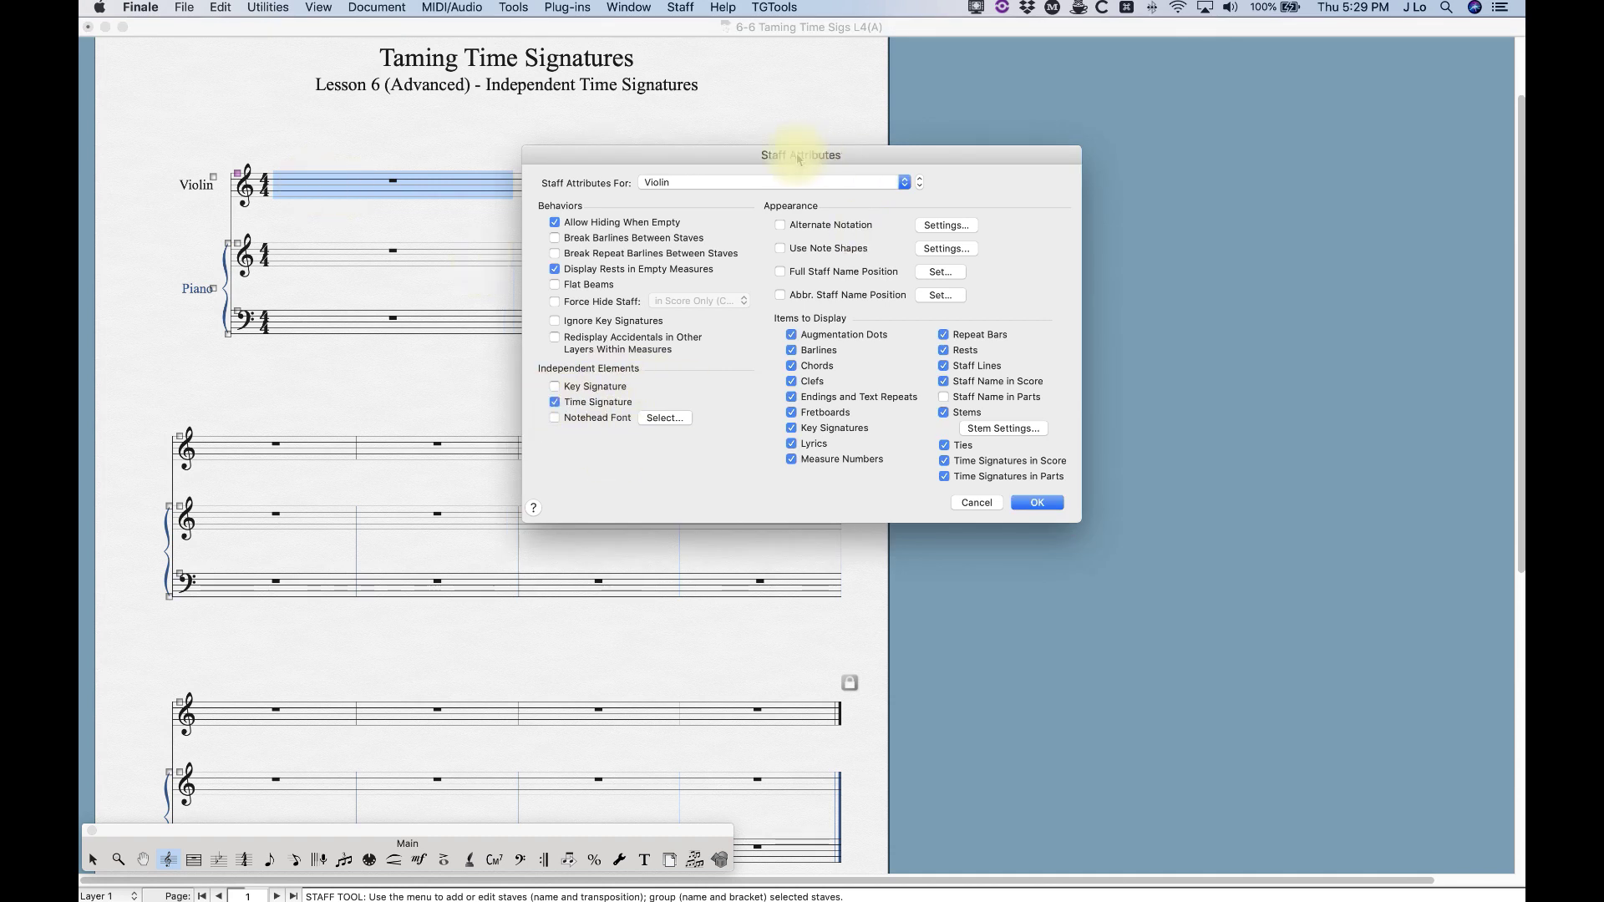
click(1037, 502)
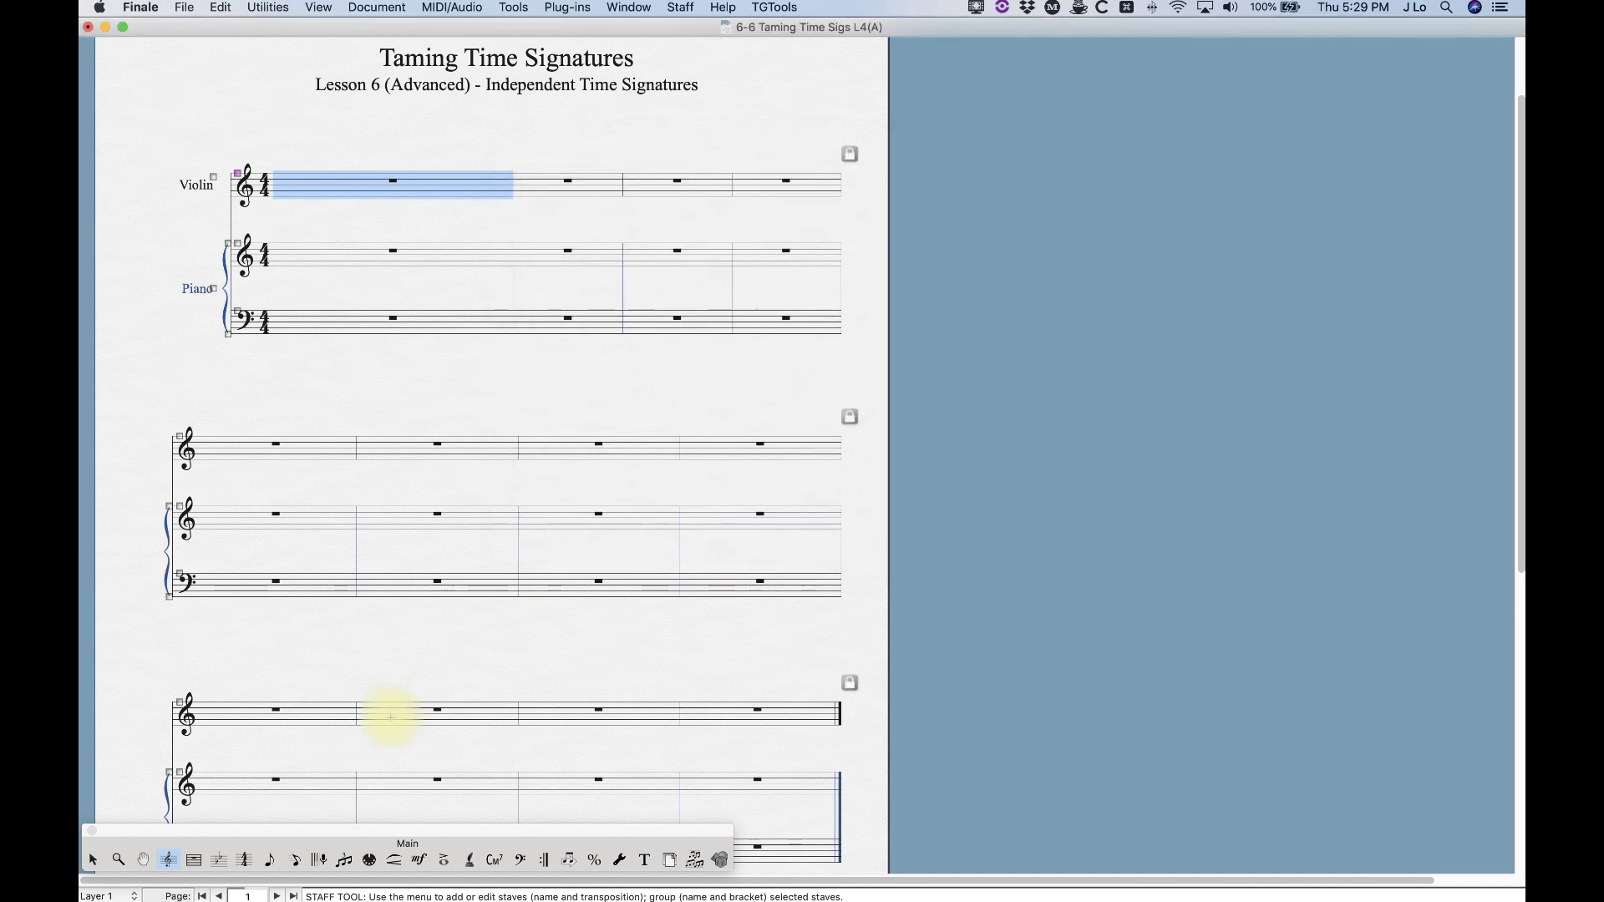
Step: Change the Violin's time signature from measure 1 onward to 12/8 by setting the beat duration to a dotted quarter note
click(243, 860)
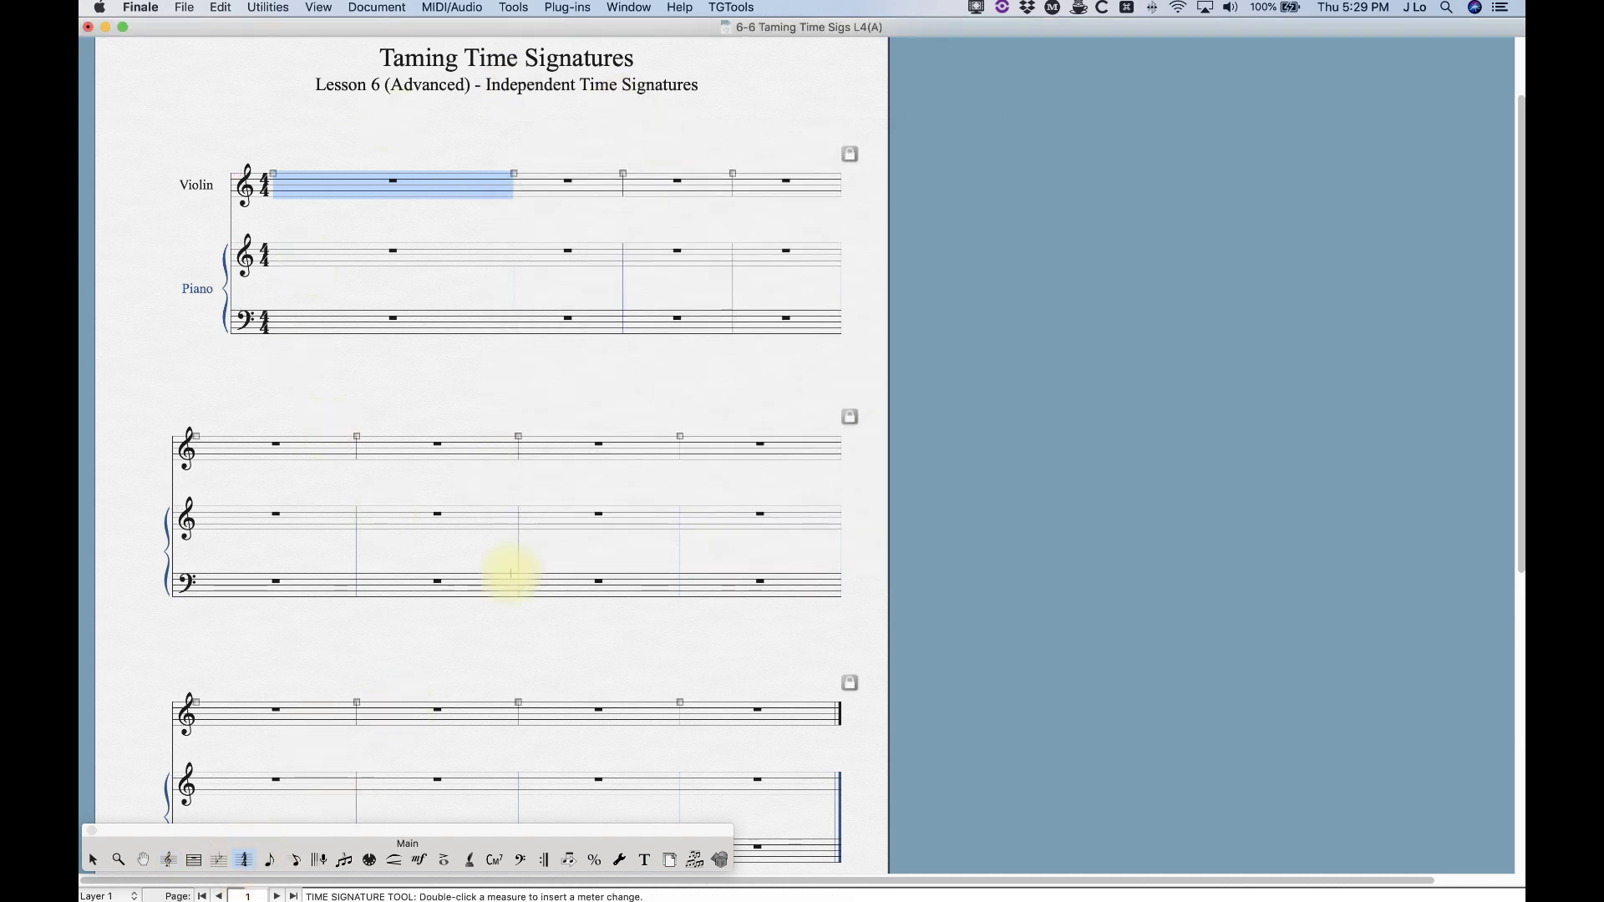
double_click(340, 186)
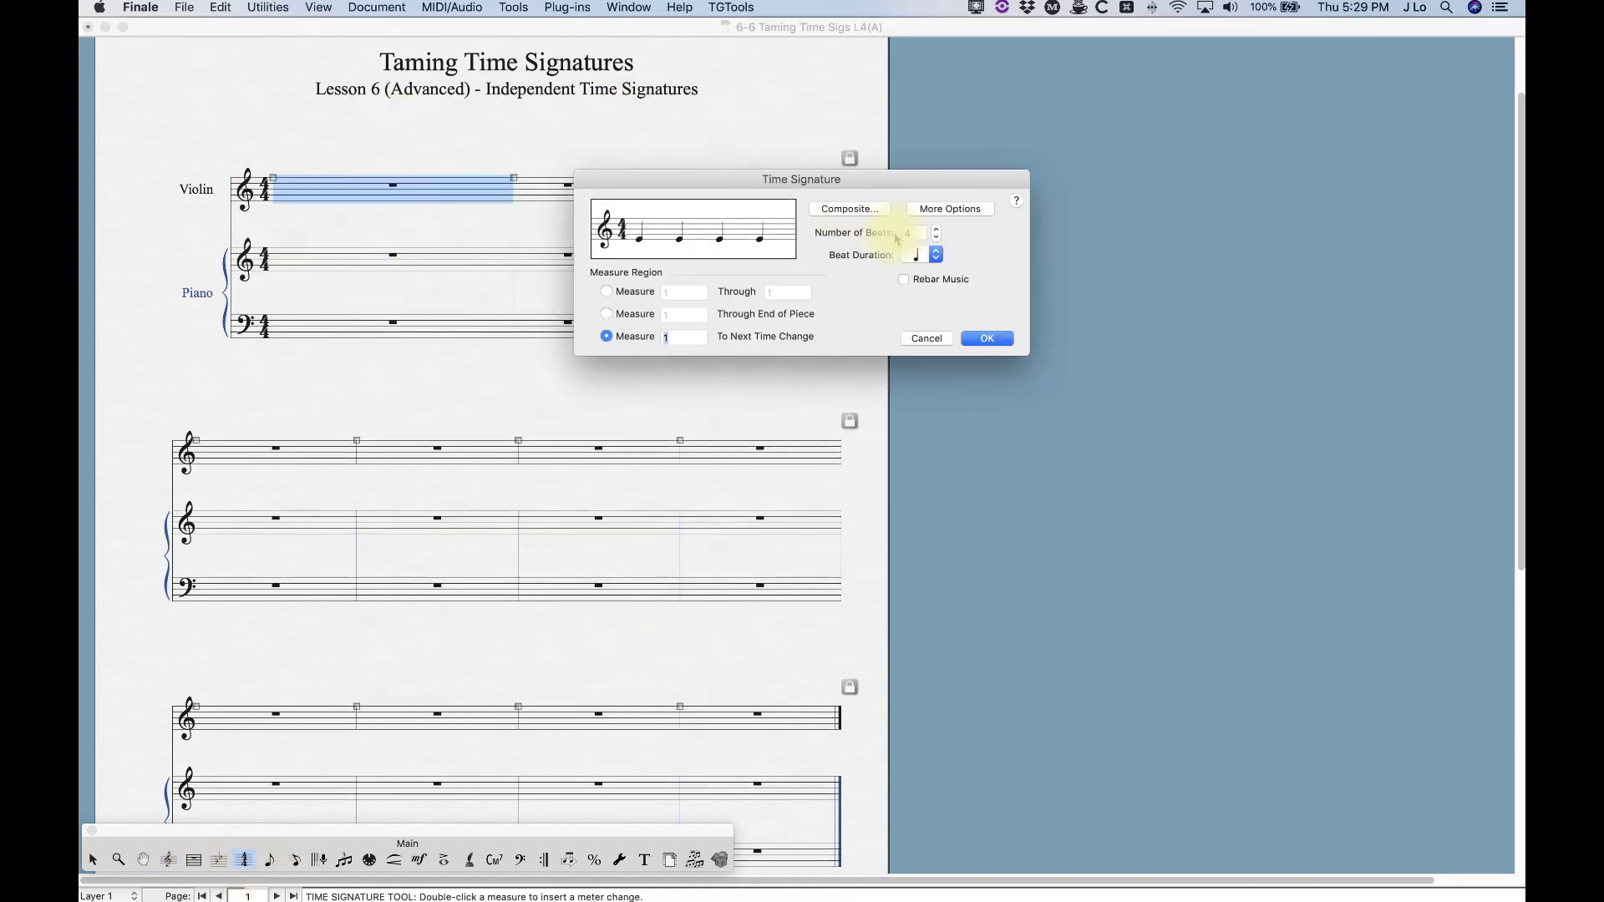
click(924, 257)
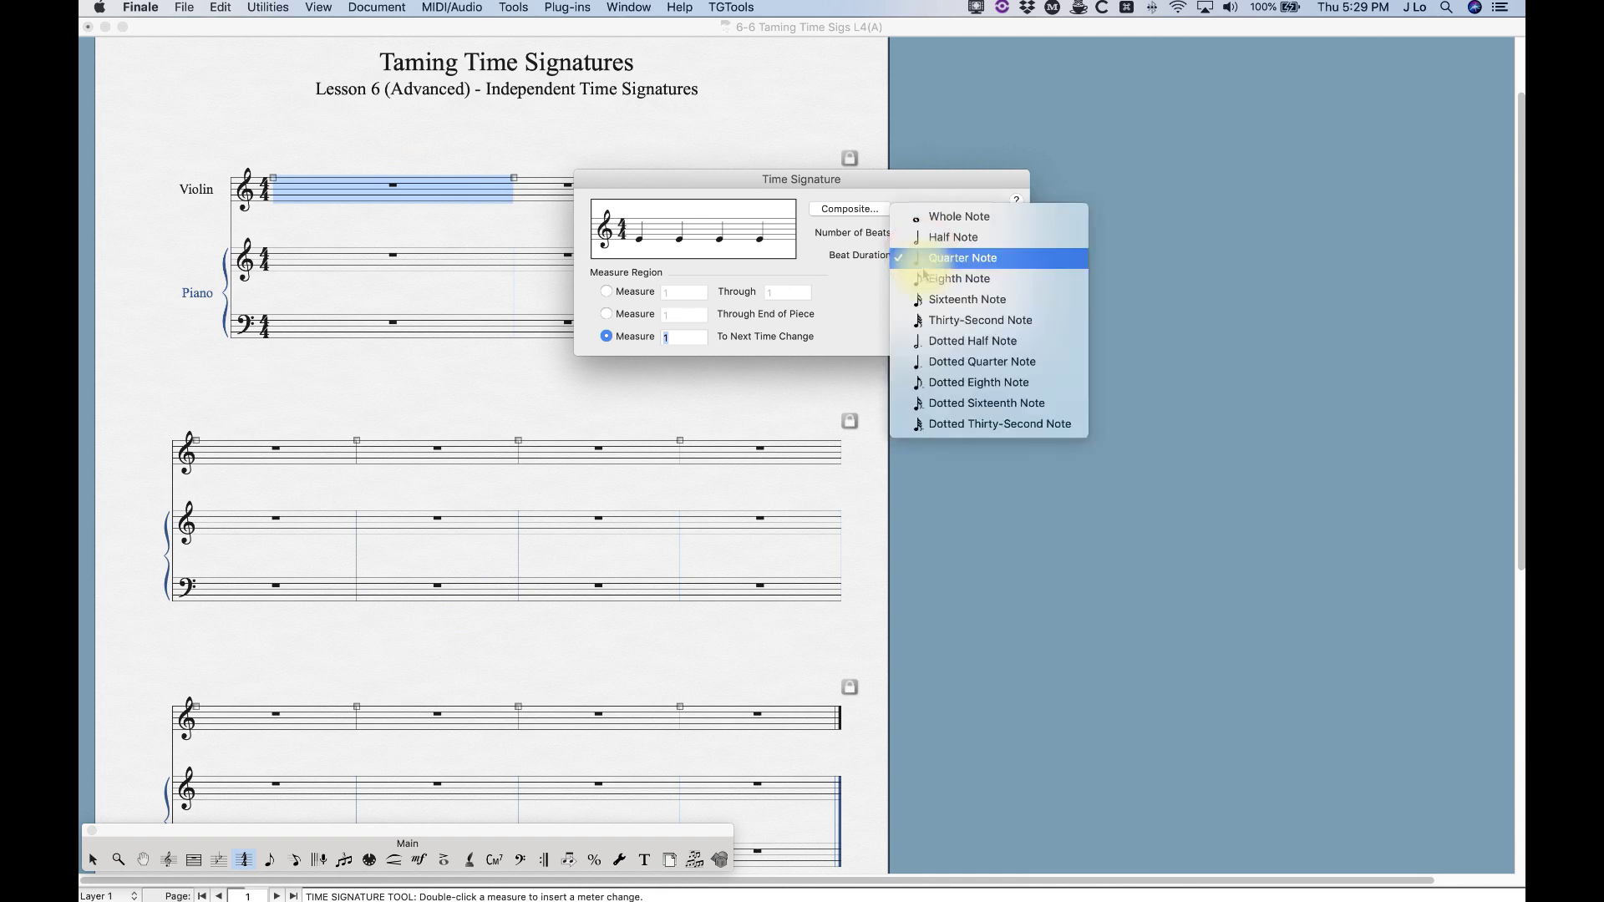
click(985, 362)
click(994, 339)
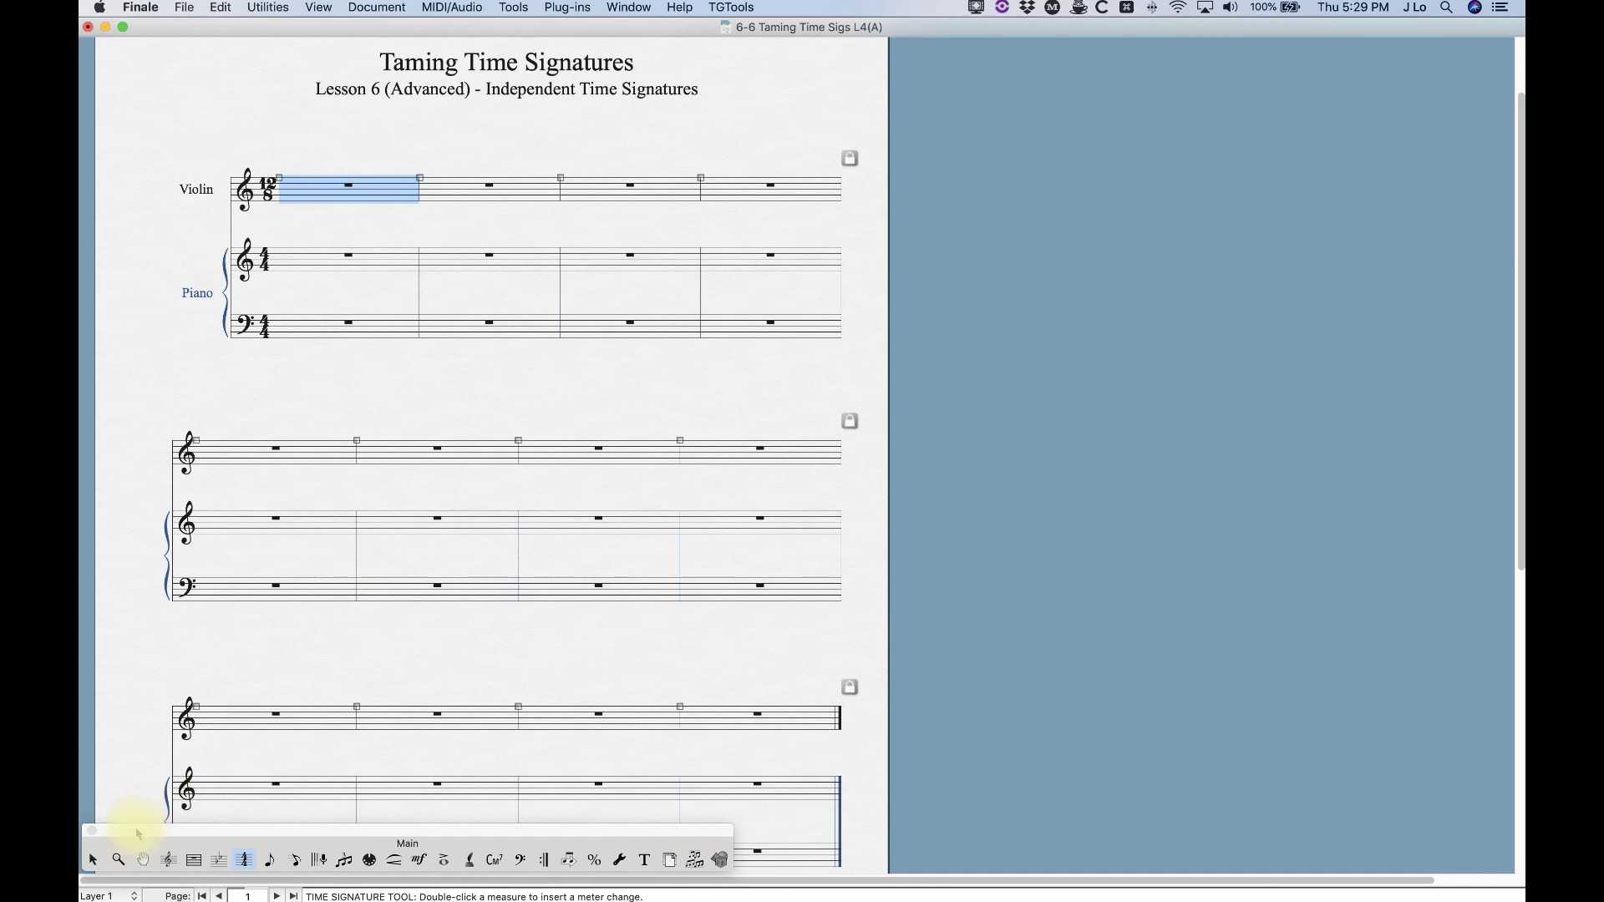
Step: With the second-system Violin measures selected, define a new staff style named No Independent Meter with the independent time signature turned off
click(168, 859)
click(310, 457)
shift+click(789, 453)
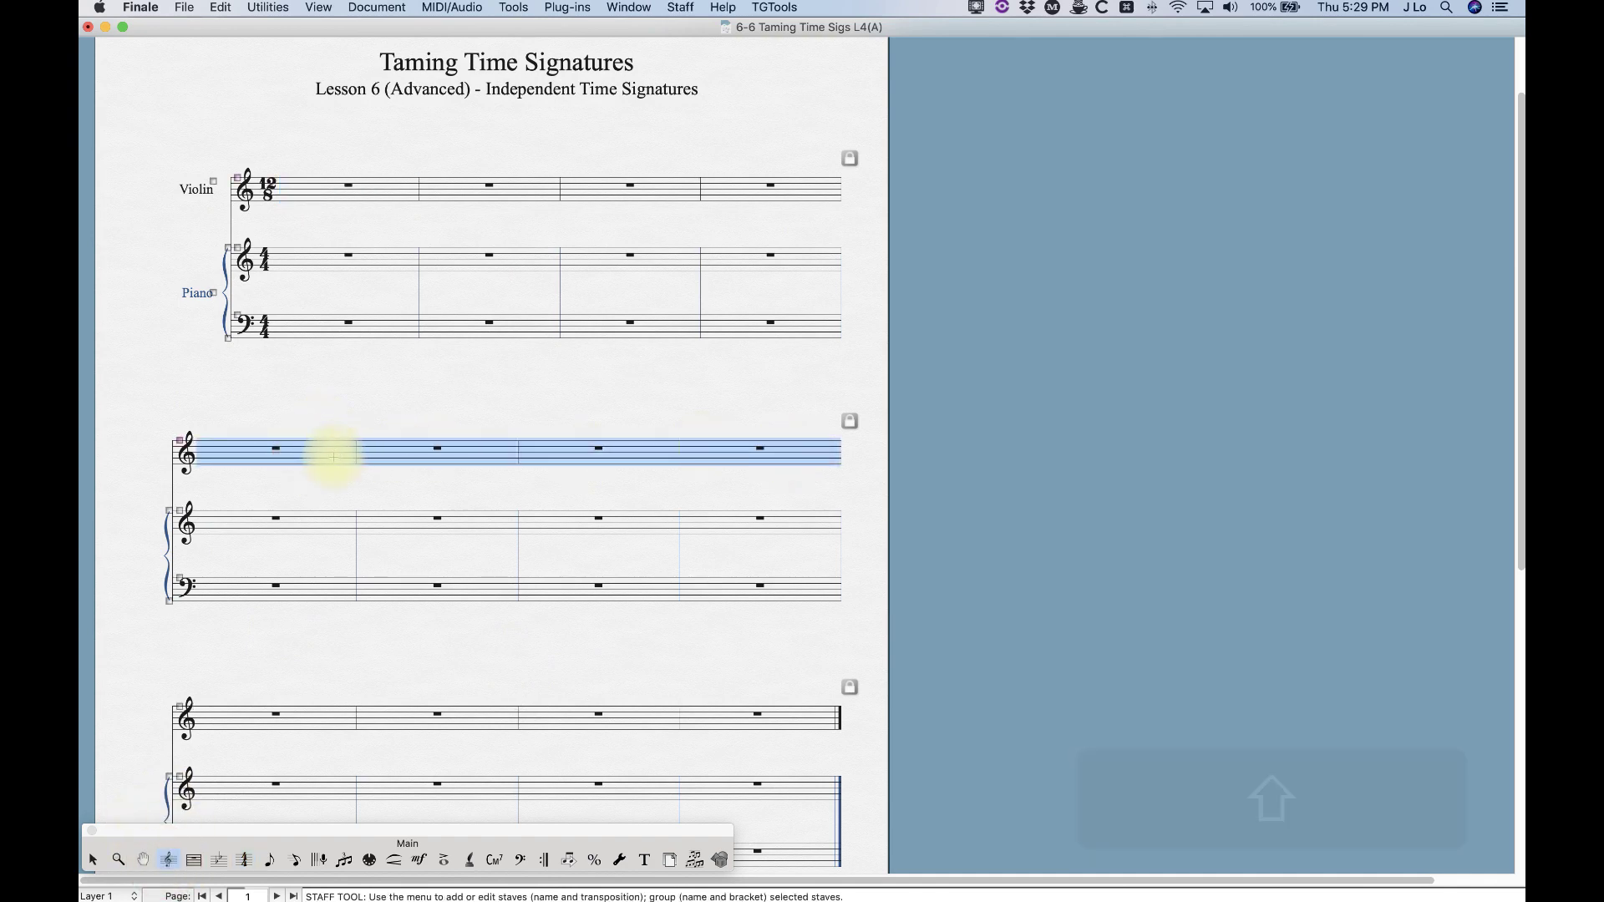
right_click(231, 454)
click(322, 485)
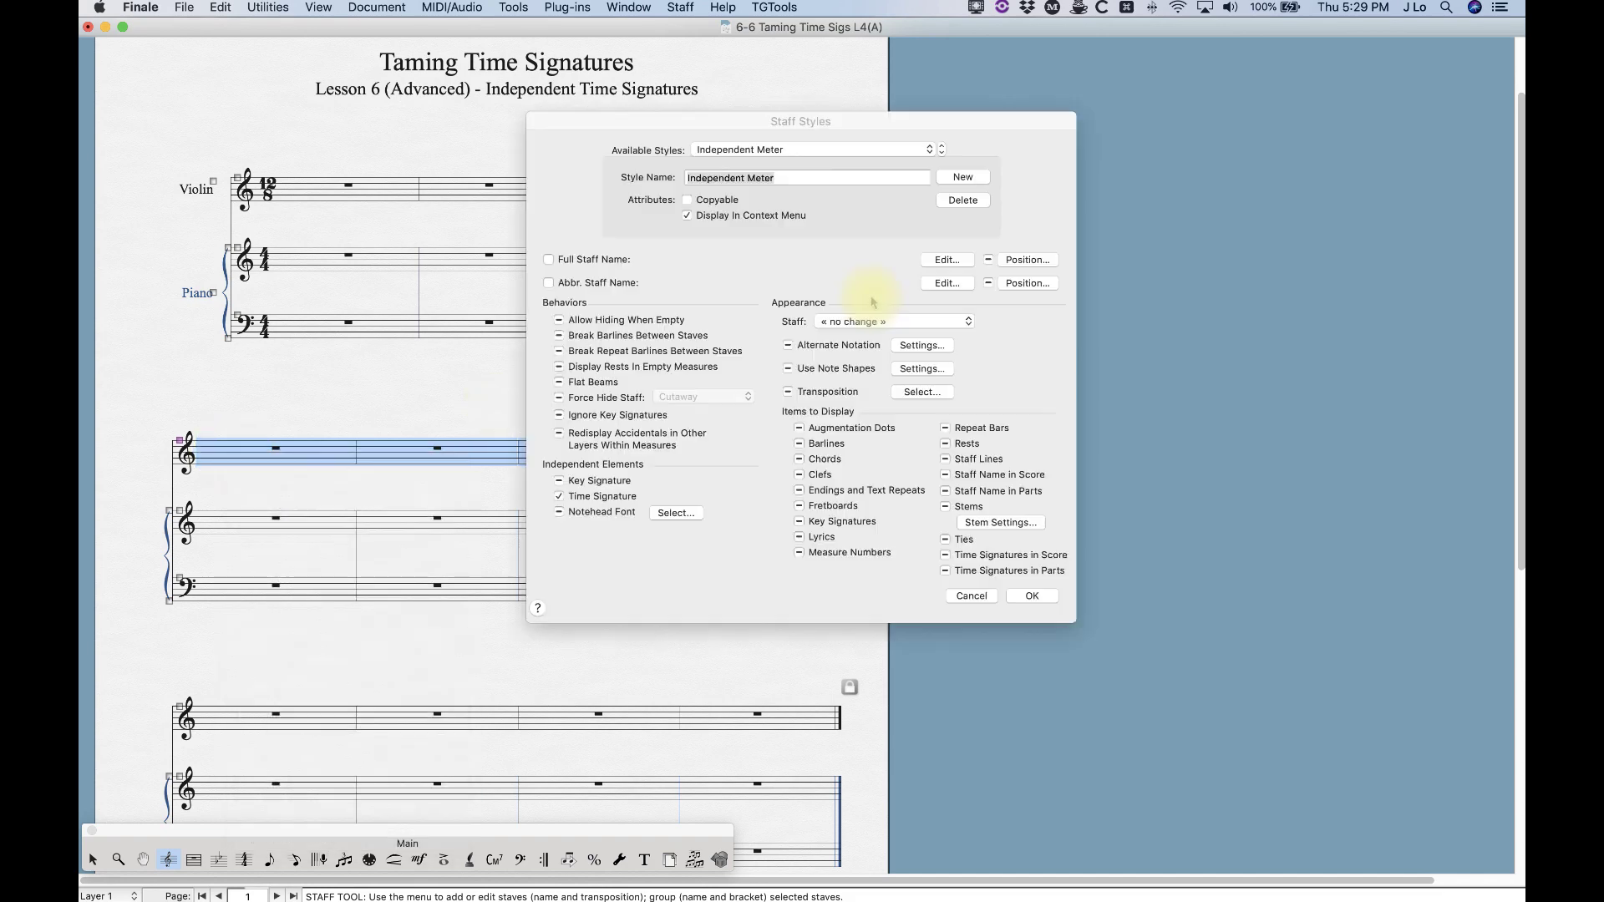
click(960, 177)
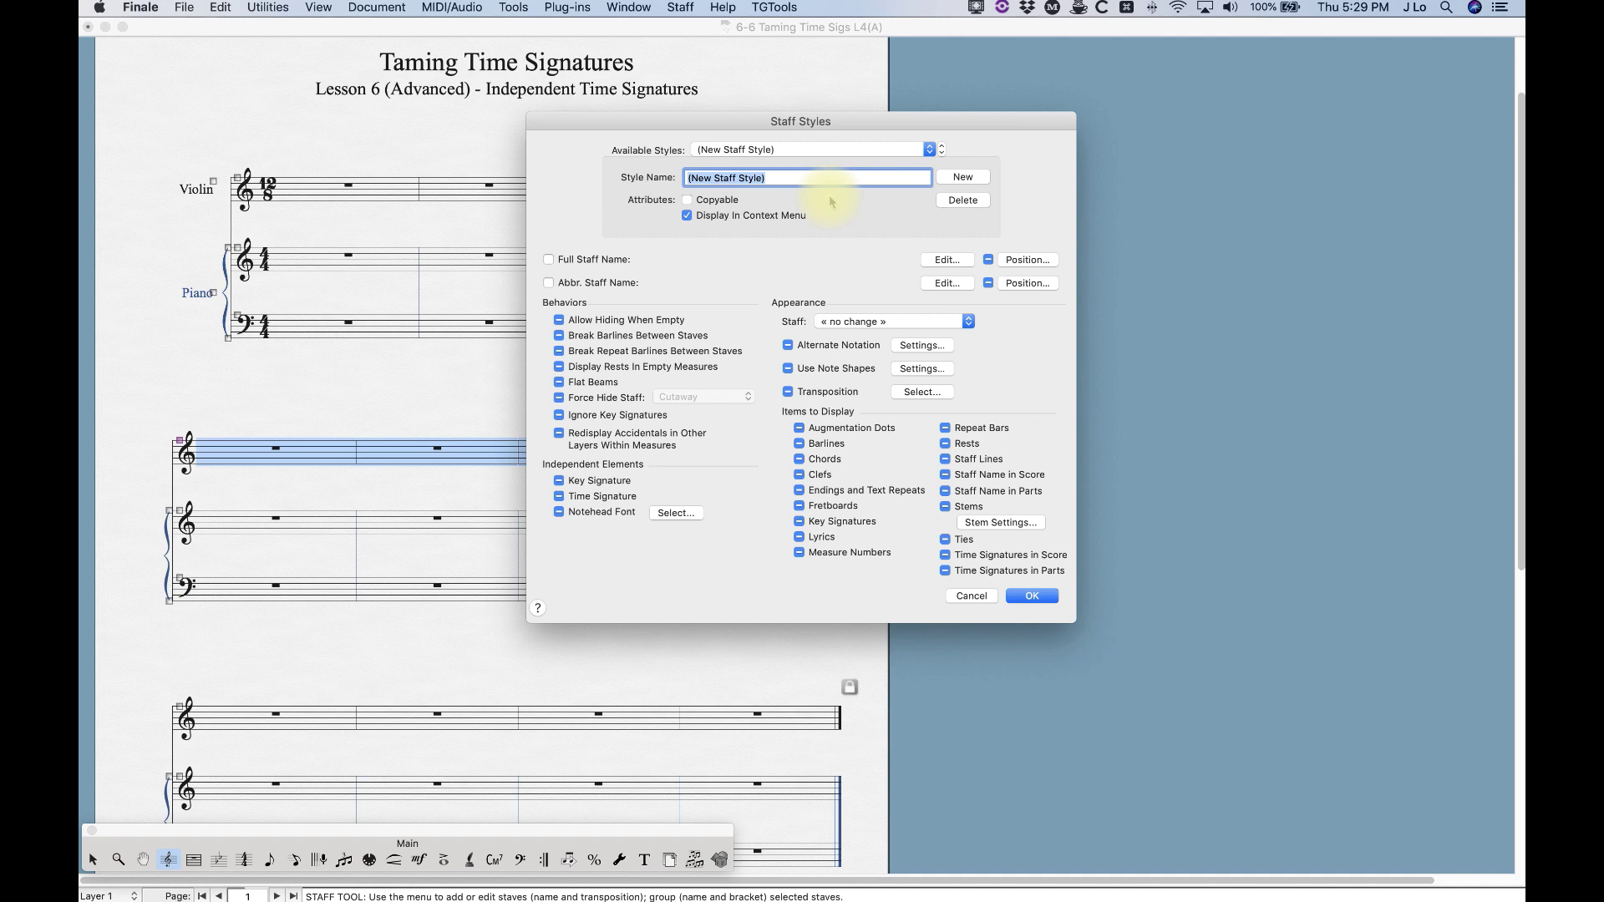
text(No In)
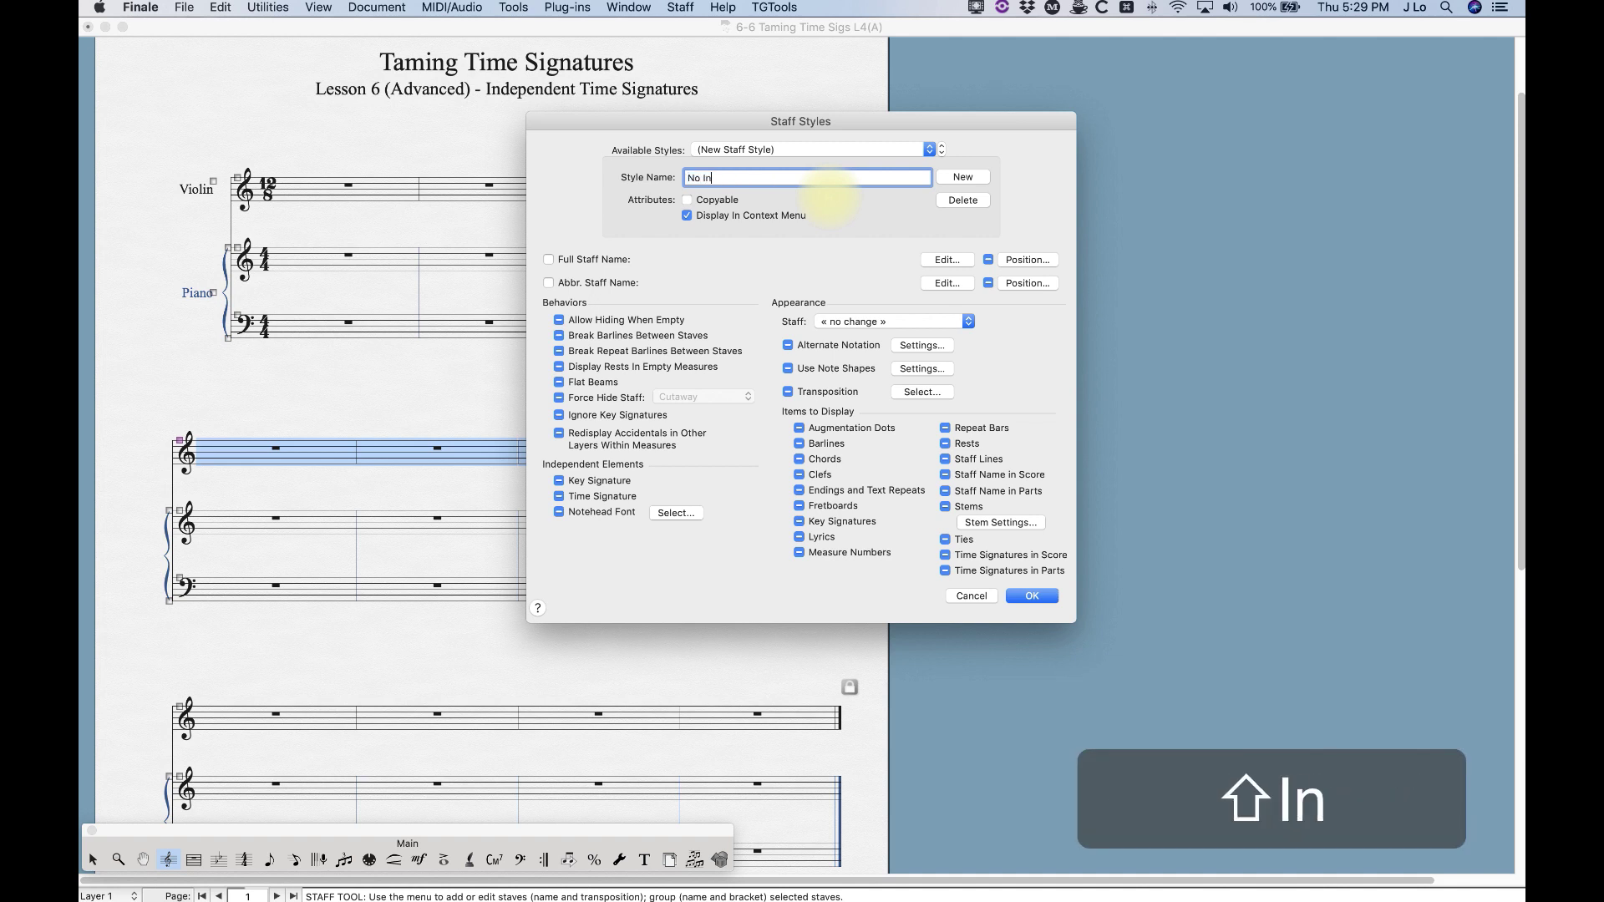
text(dependent Meter)
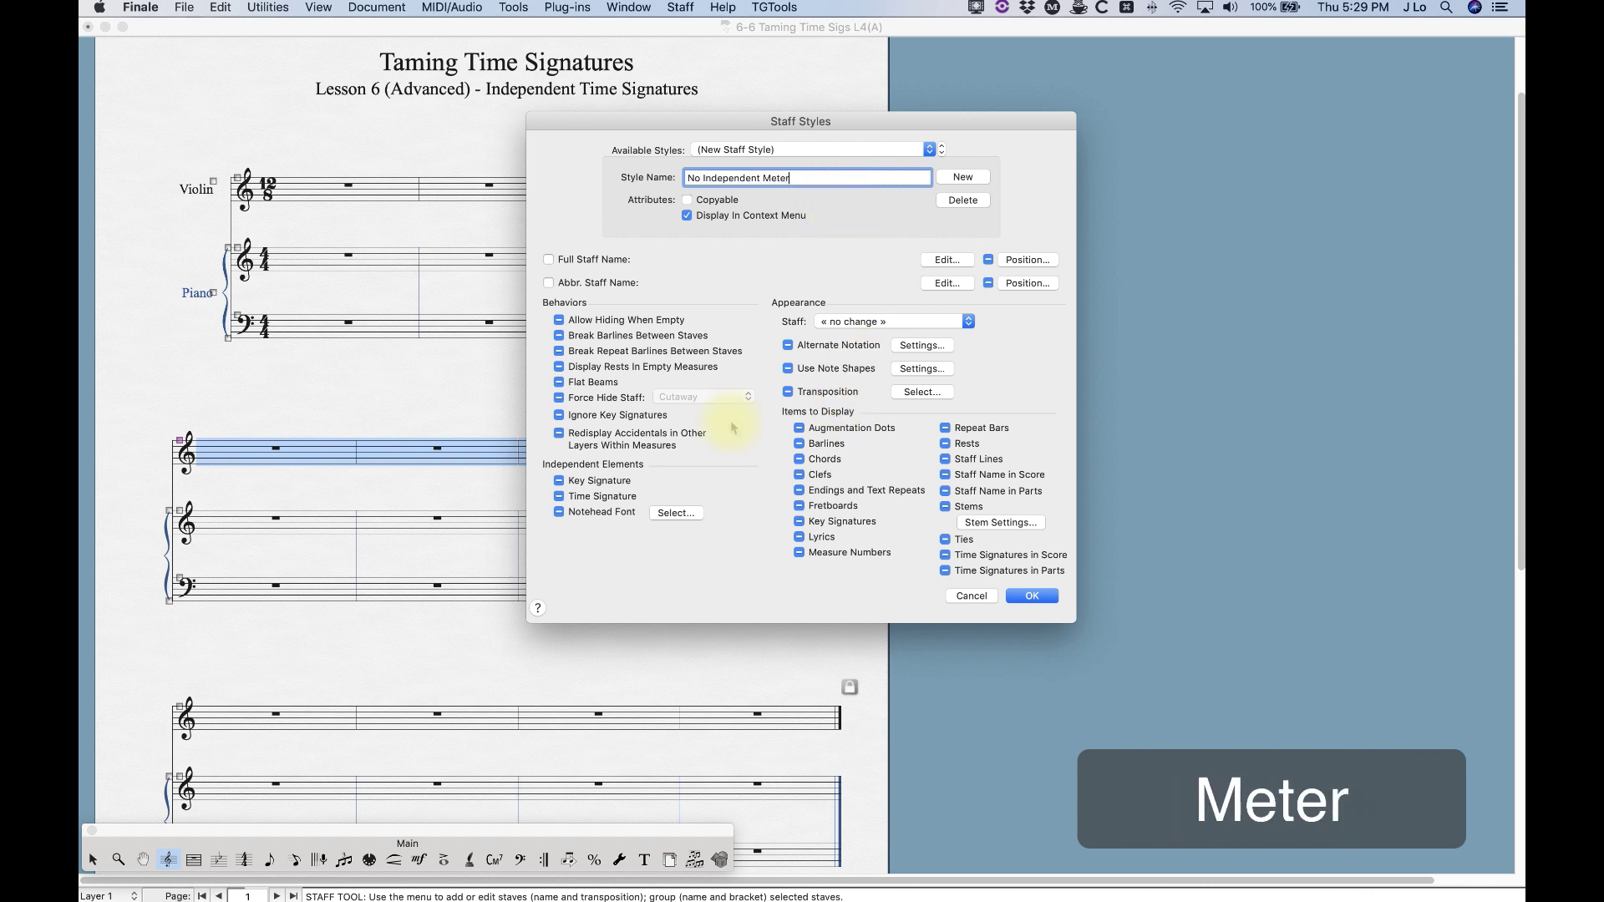
click(560, 496)
click(560, 496)
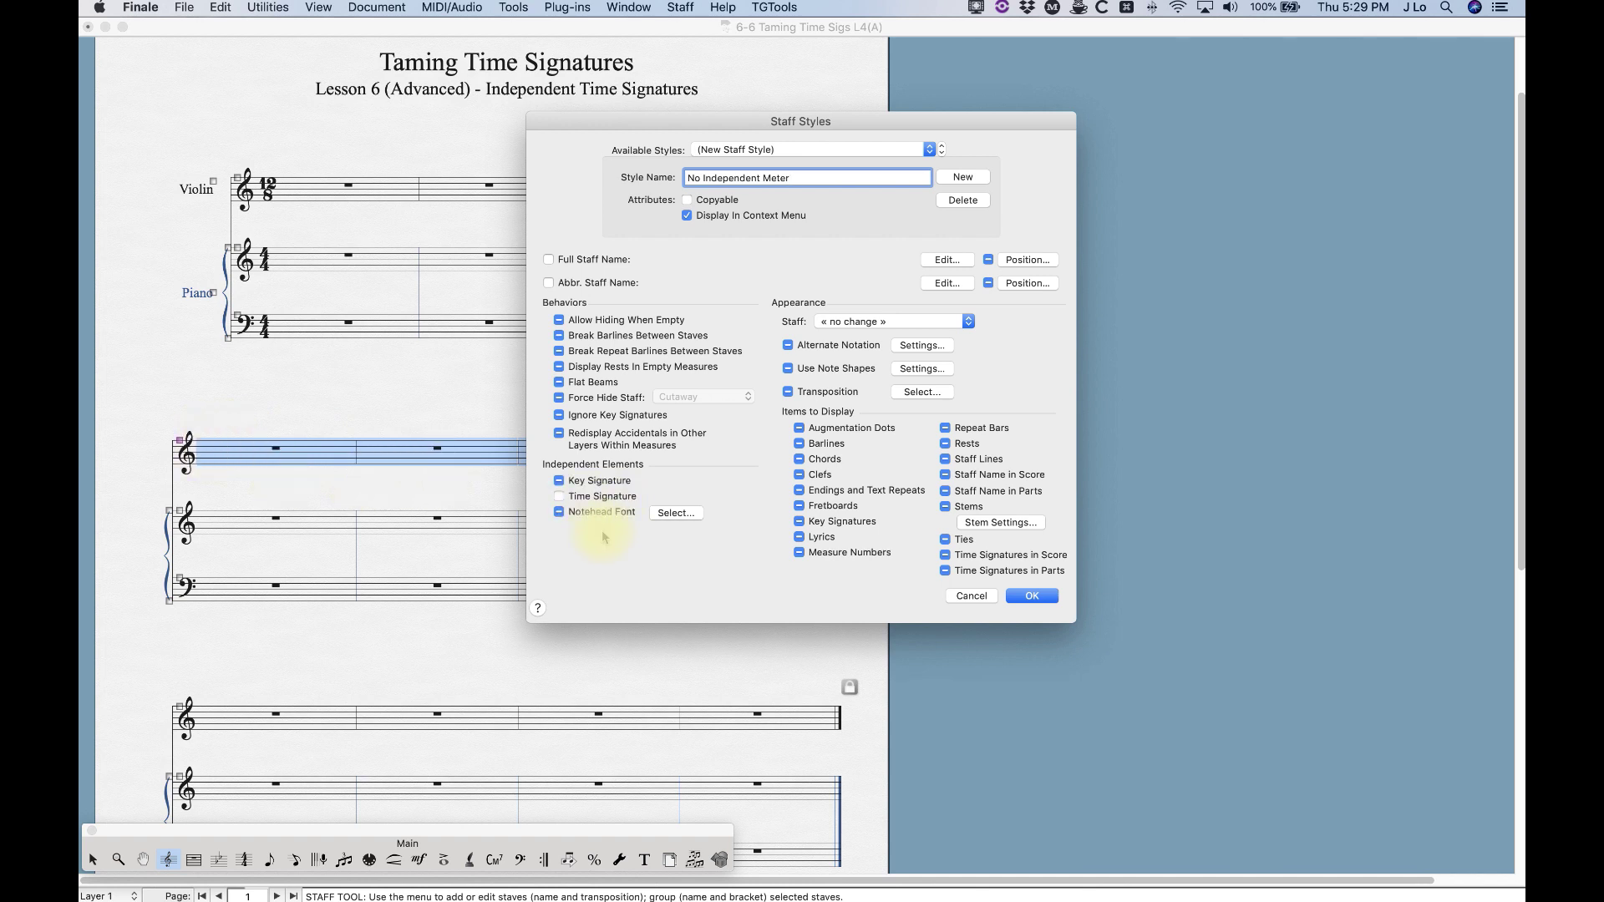
click(1031, 596)
Step: Apply the No Independent Meter staff style to the second-system Violin measures in score and parts
right_click(309, 454)
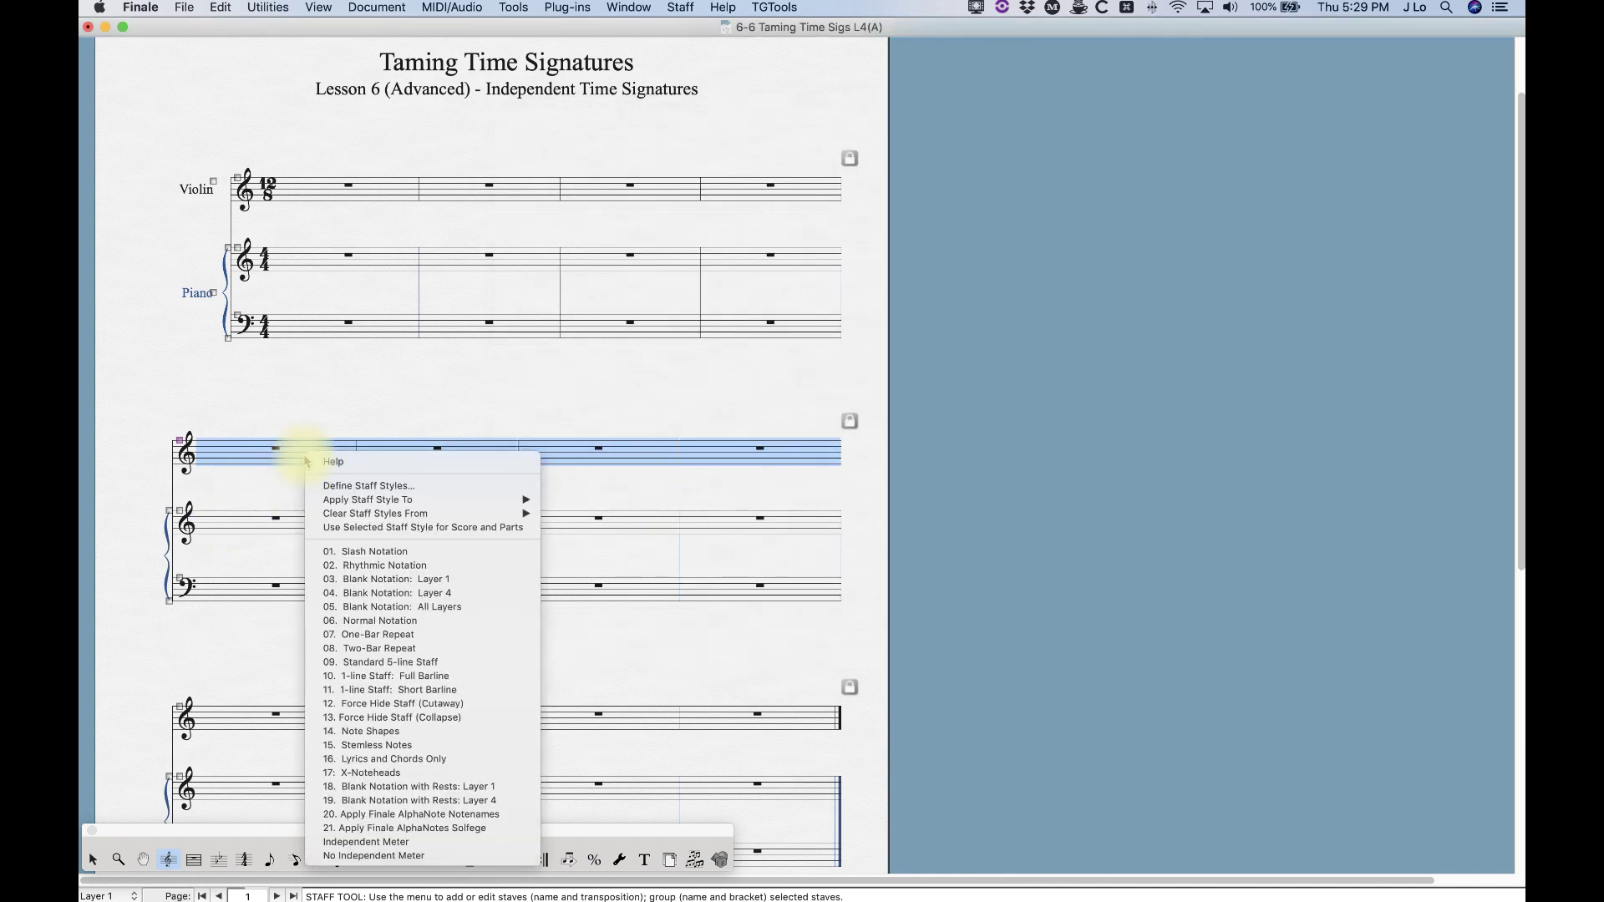
mouse_move(357, 501)
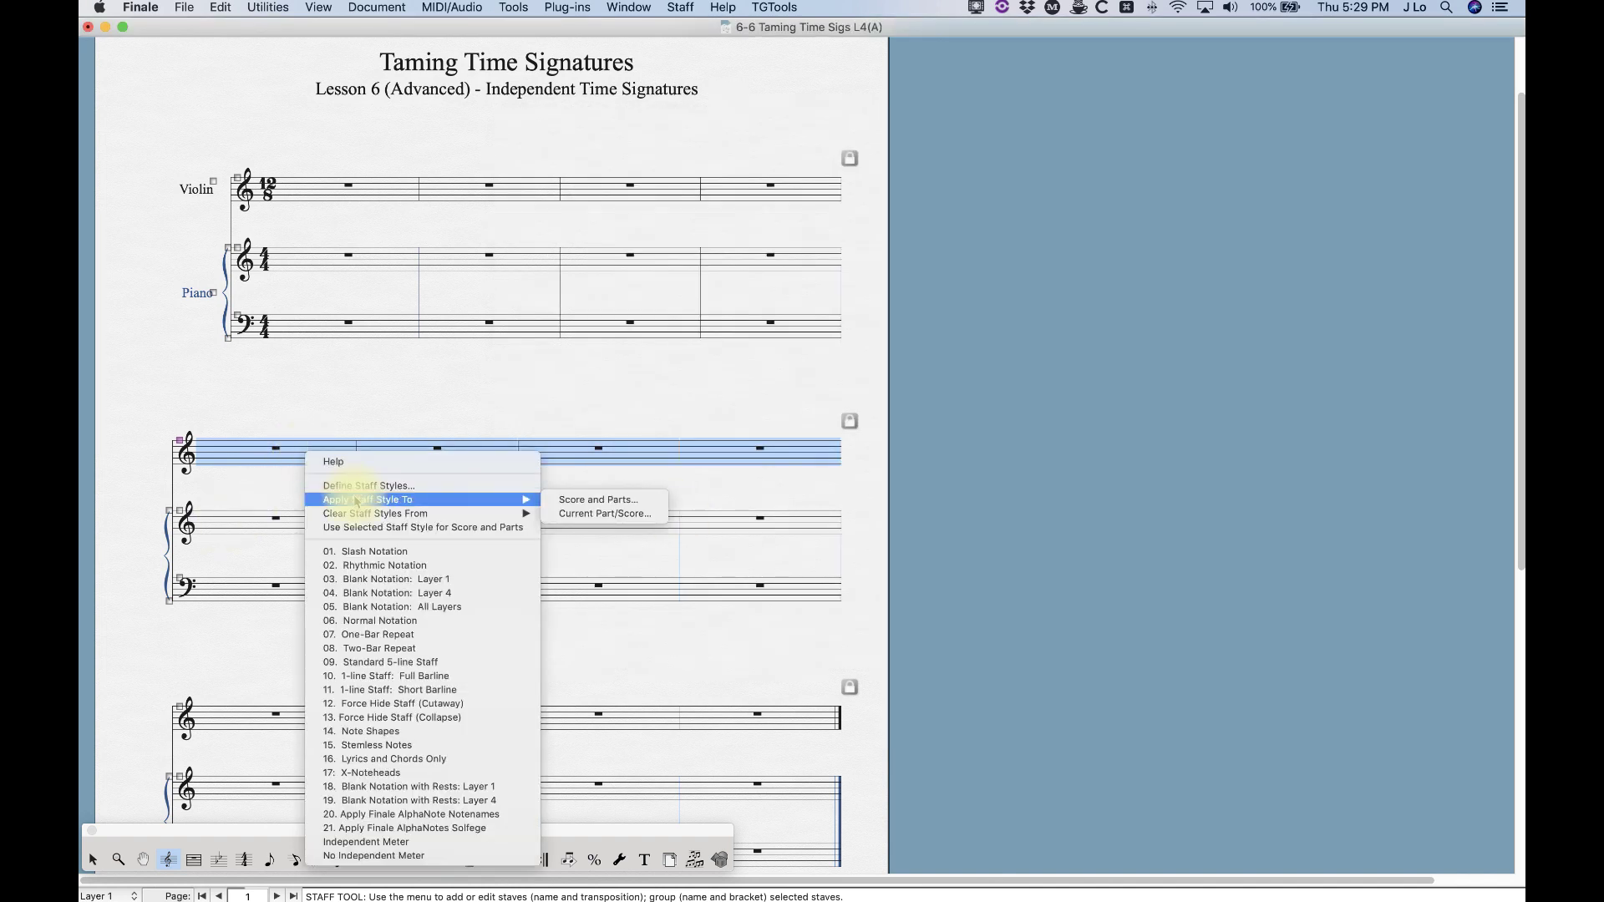
click(597, 501)
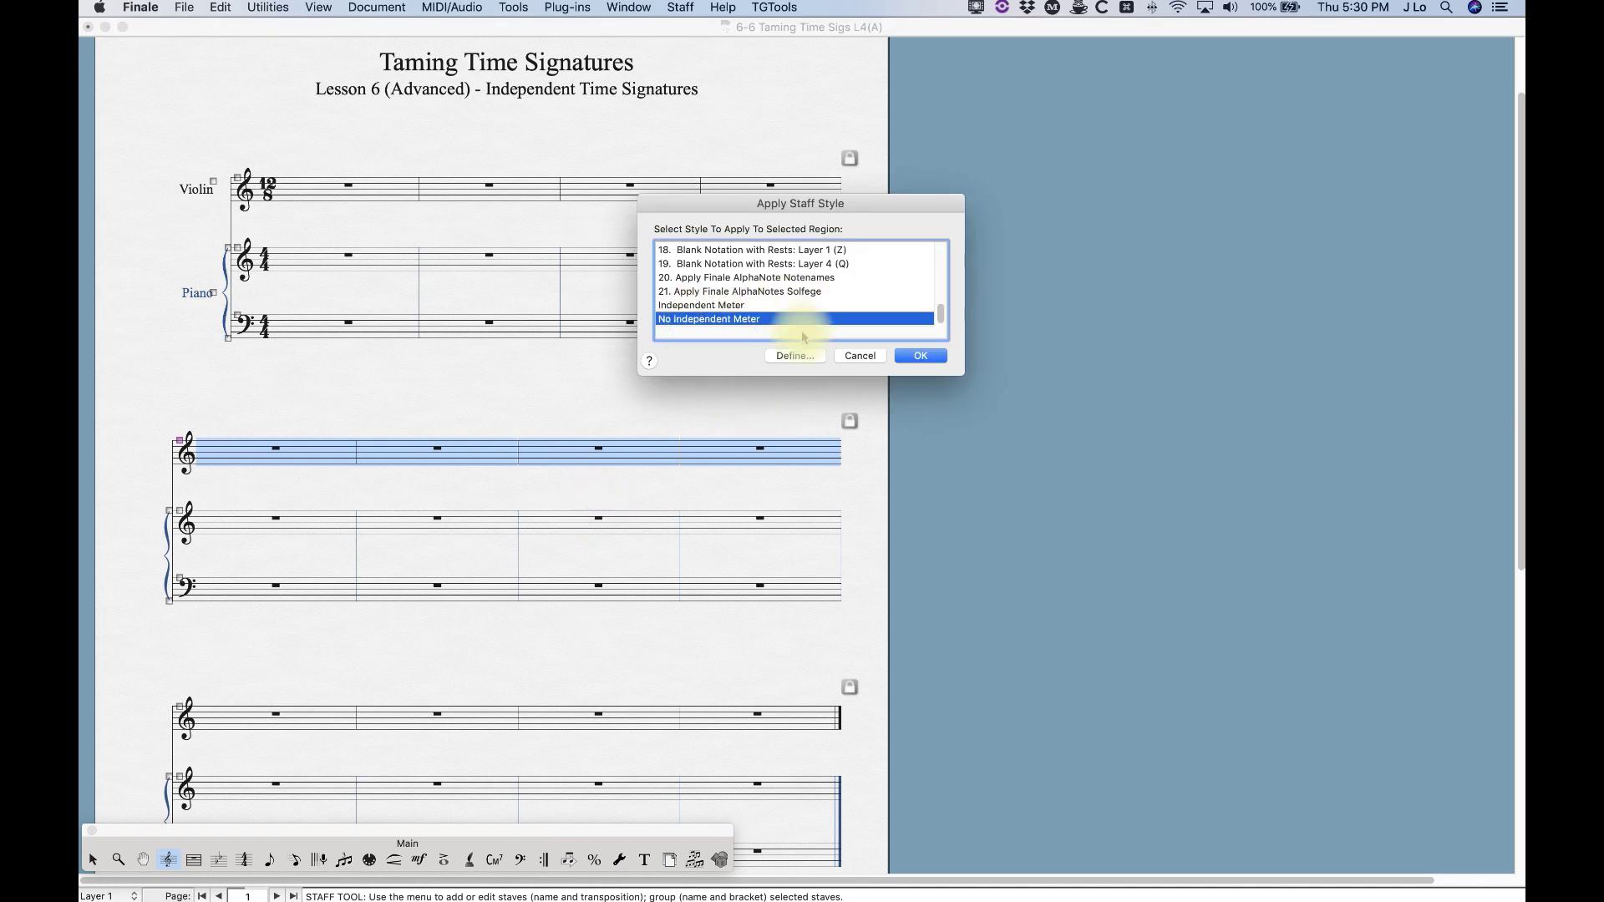
click(919, 355)
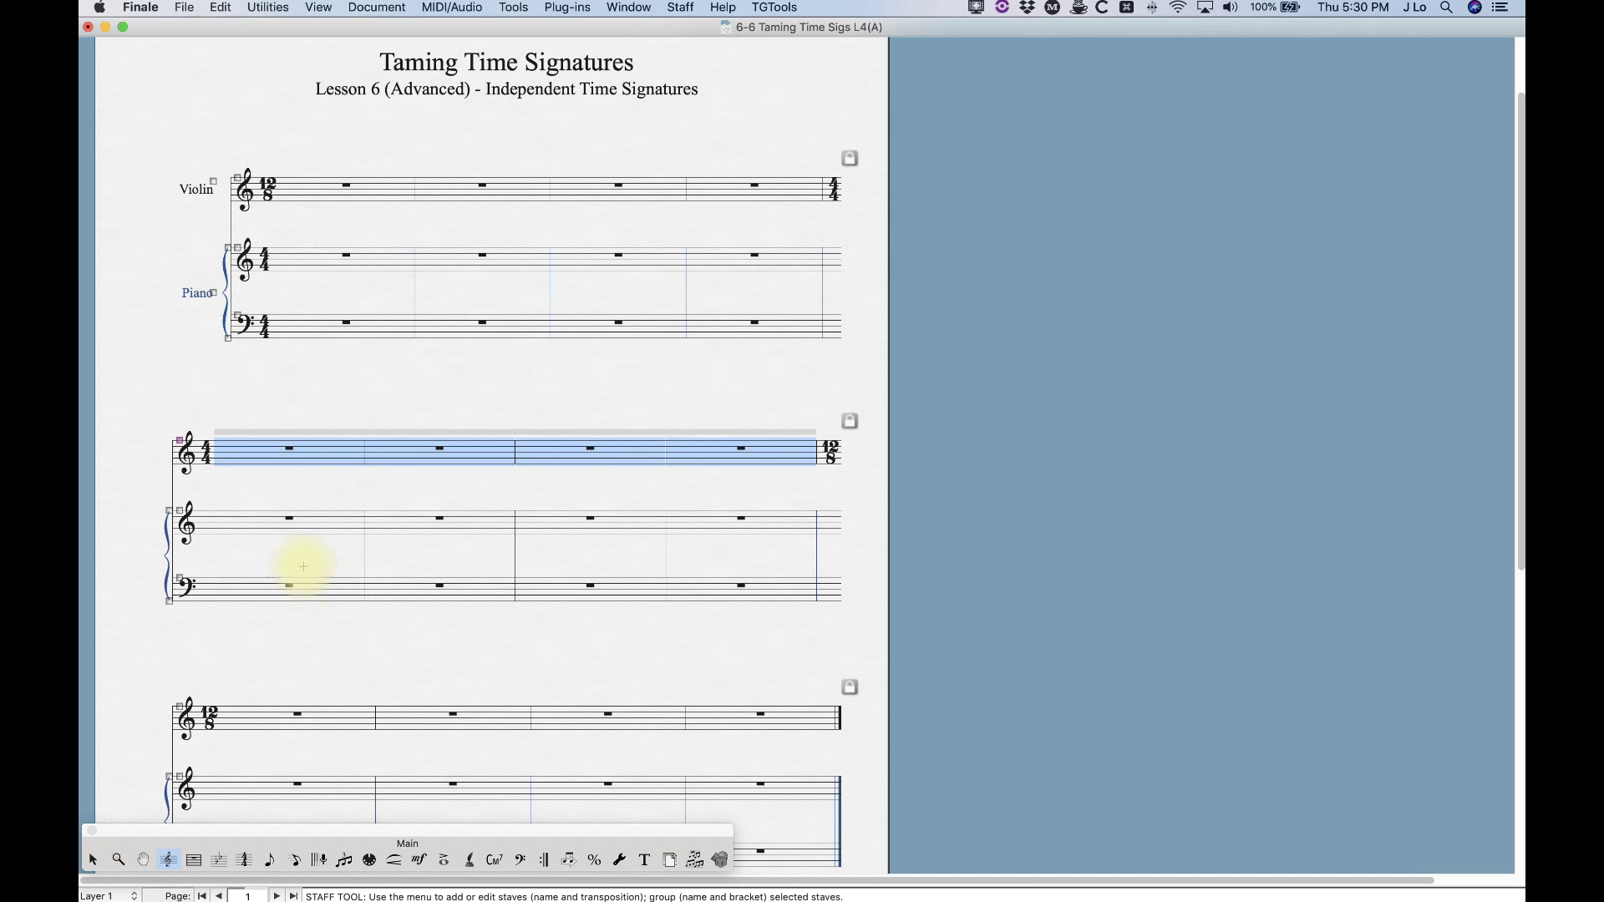
Step: Remove the No Independent Meter staff style from the second-system Violin measures
click(263, 432)
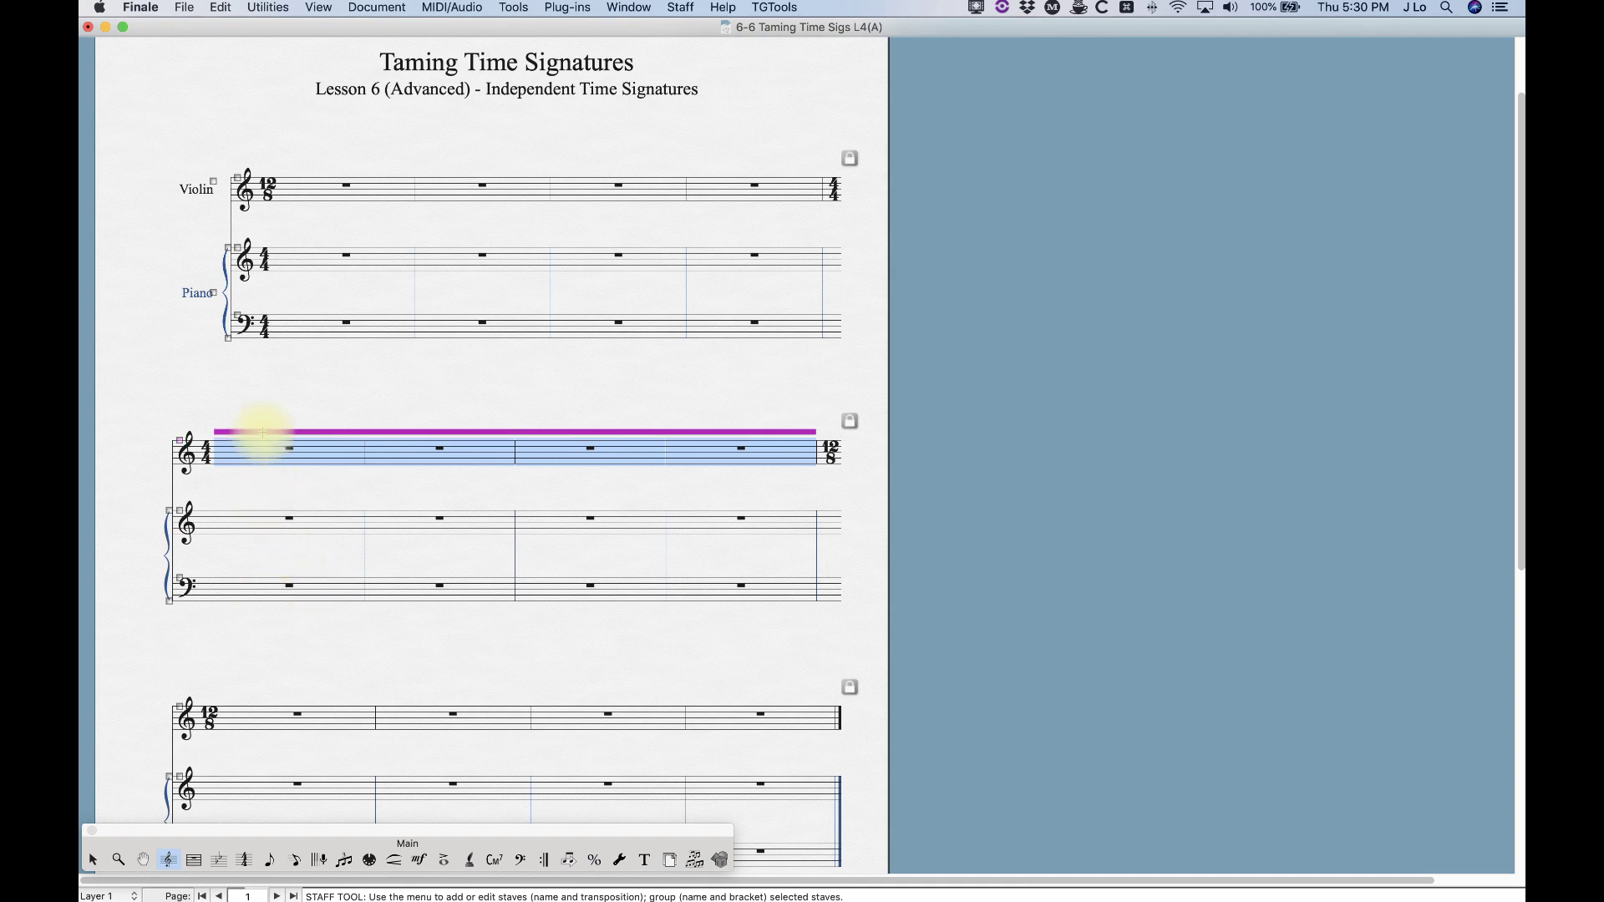
key(equal)
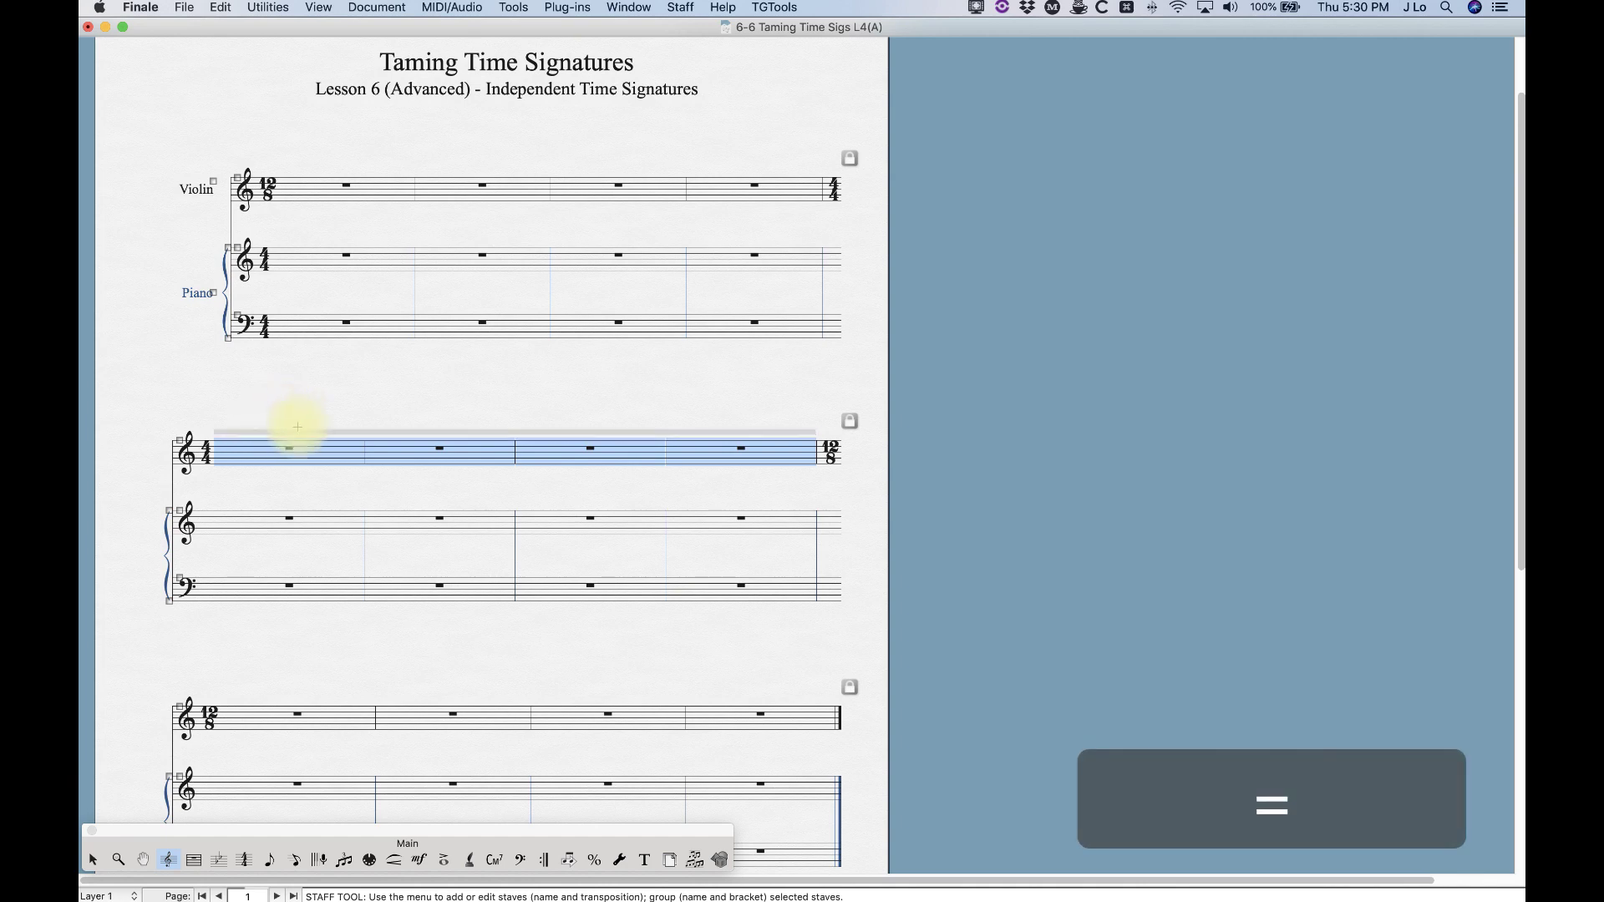
key(BackSpace)
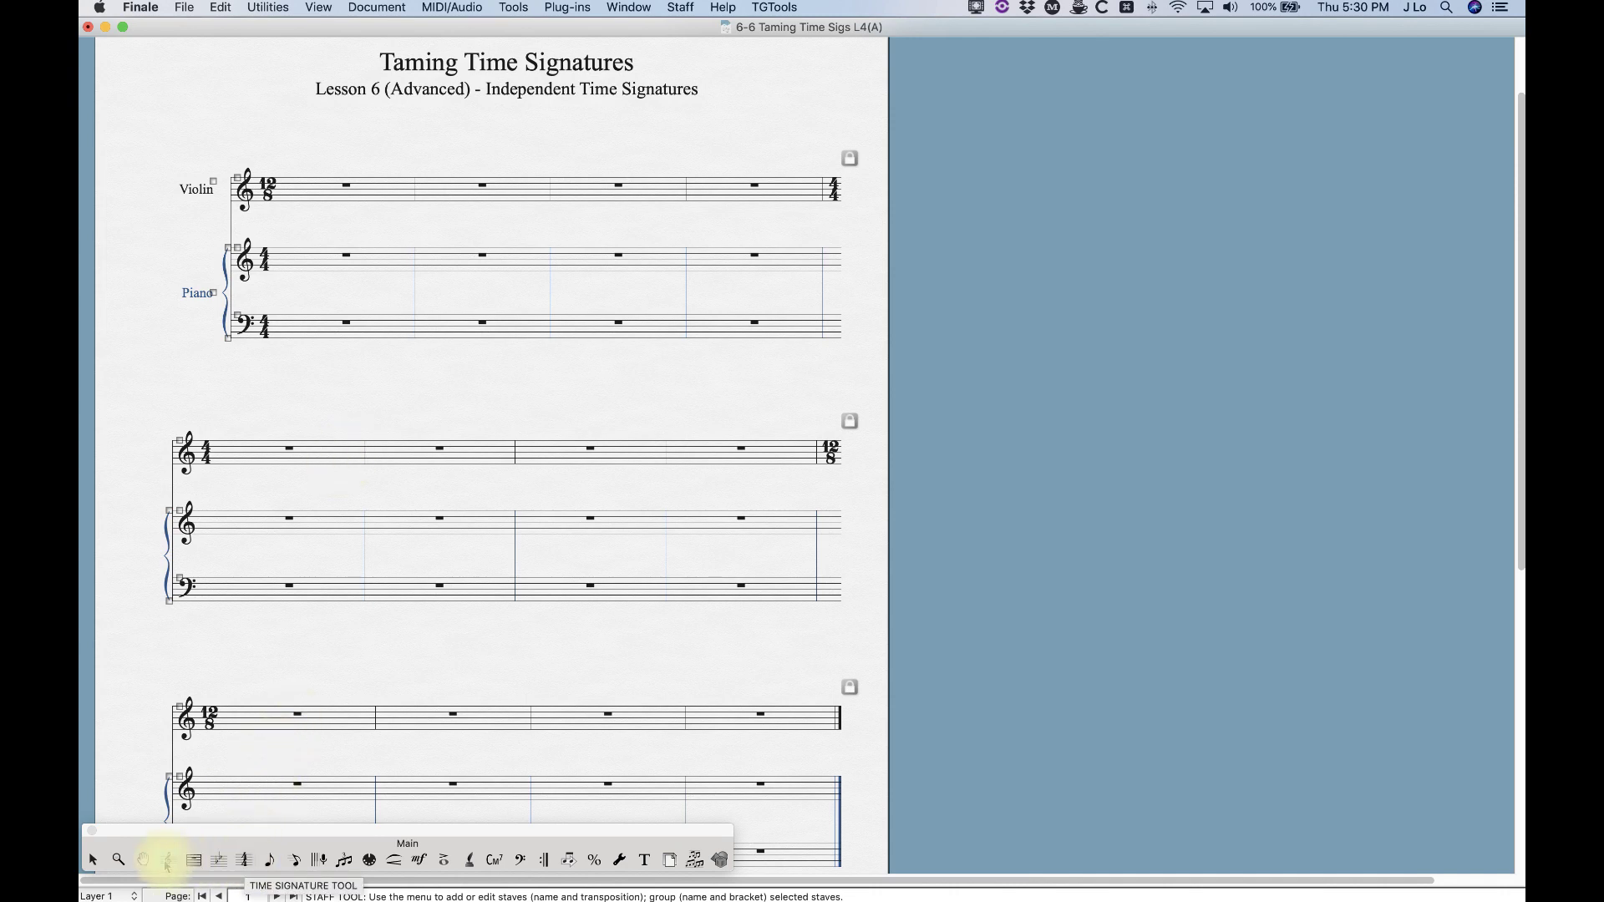
Step: Turn off the independent time signature in the Violin's staff attributes and recheck the setting
double_click(303, 198)
click(554, 402)
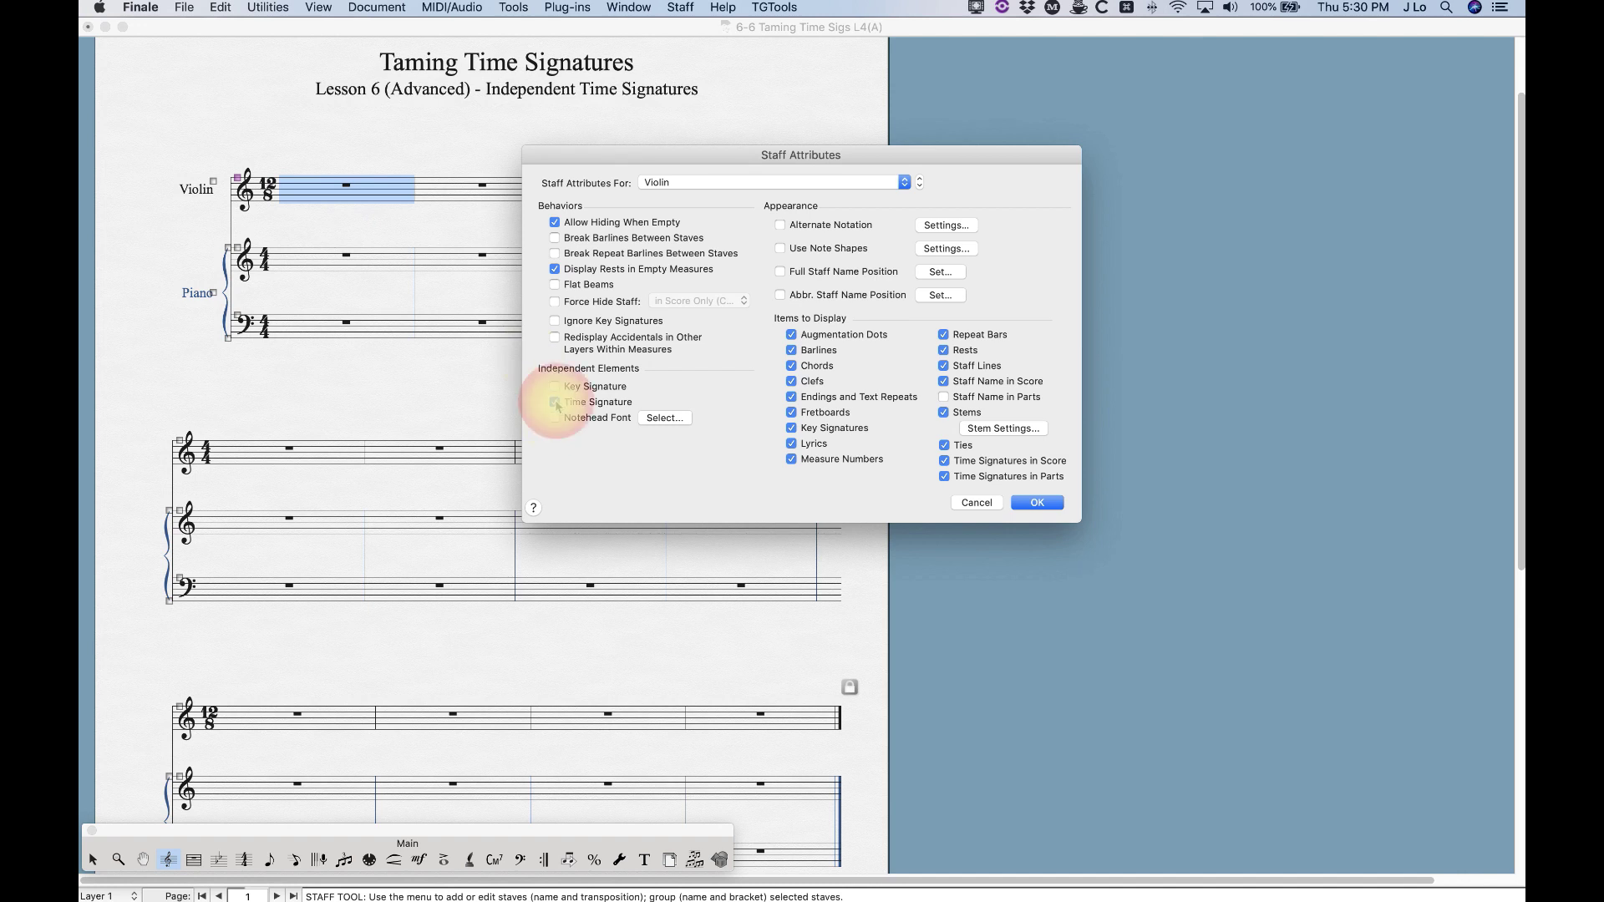
click(1050, 504)
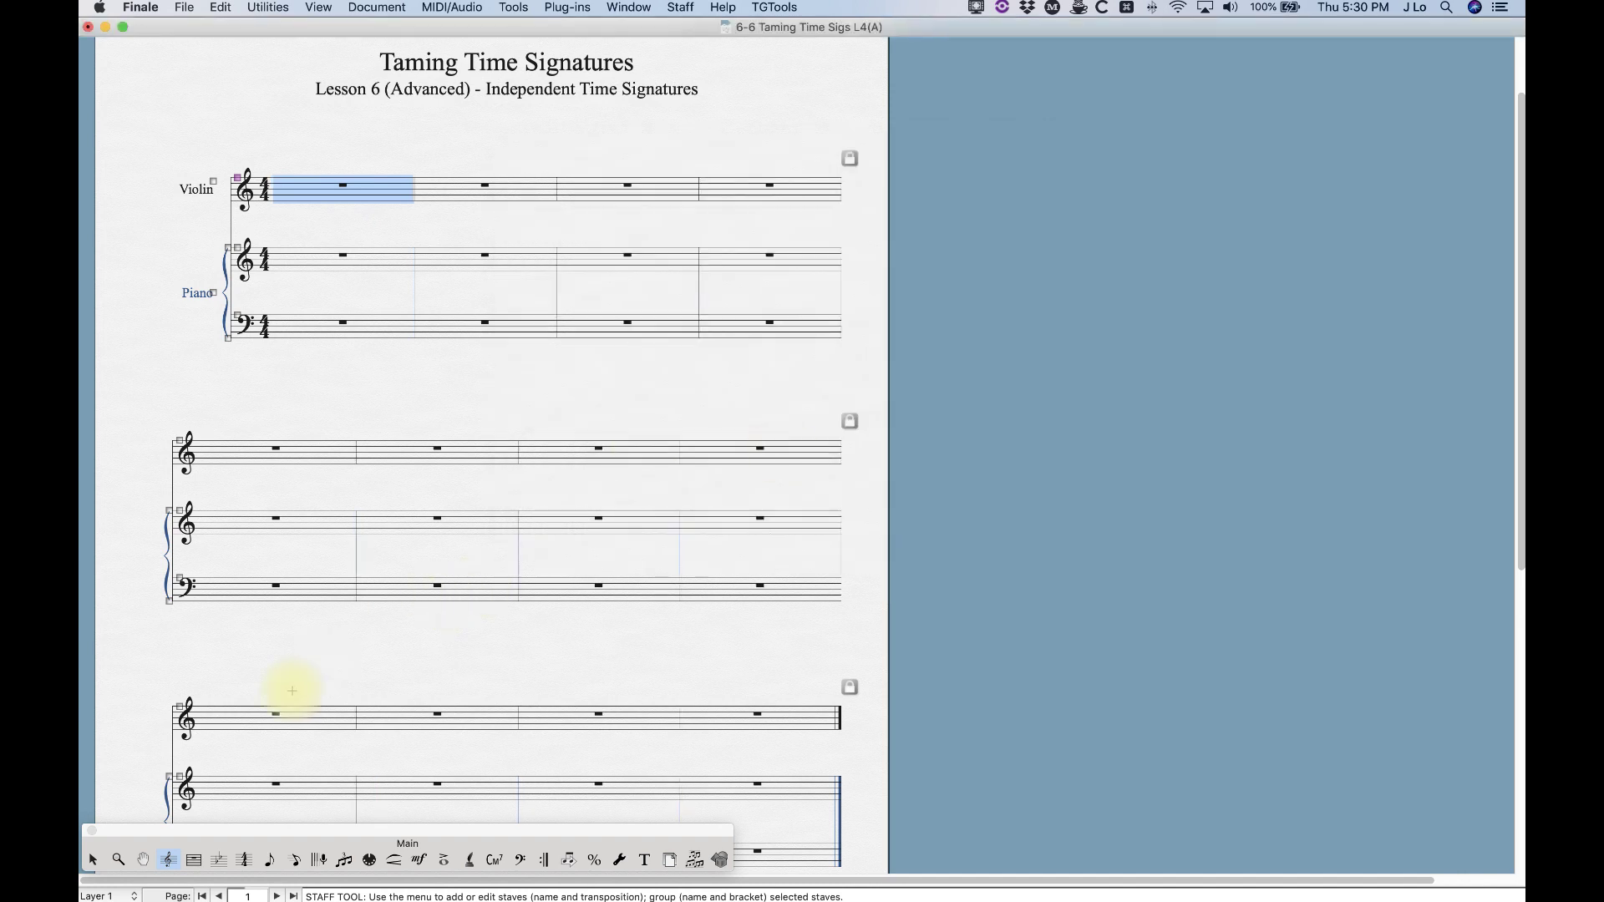
double_click(306, 190)
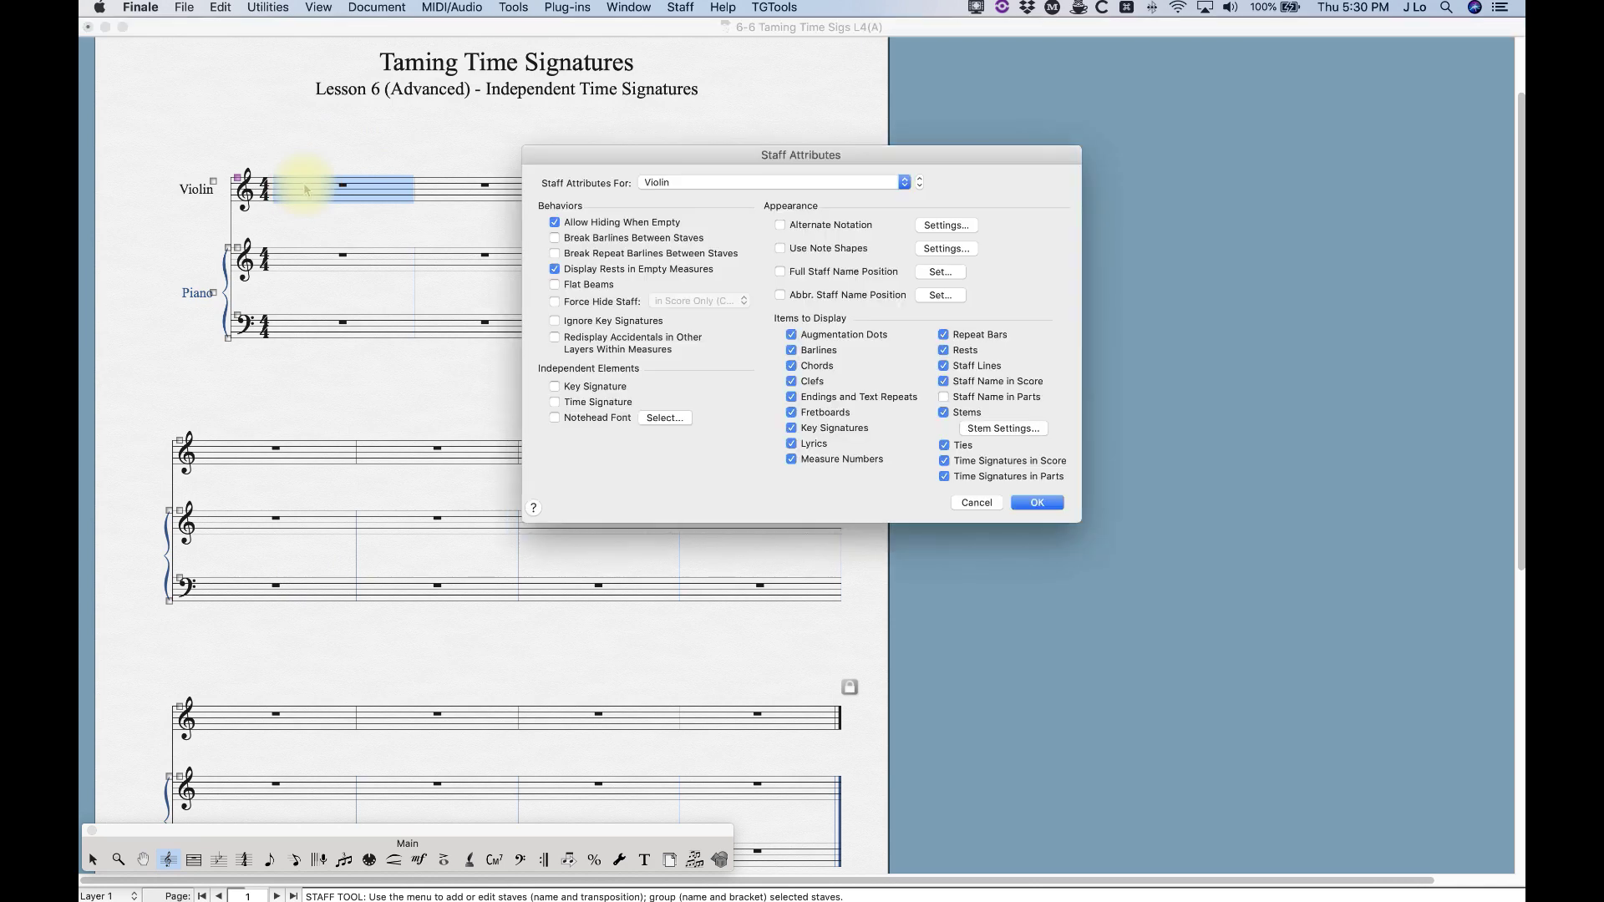
click(1028, 502)
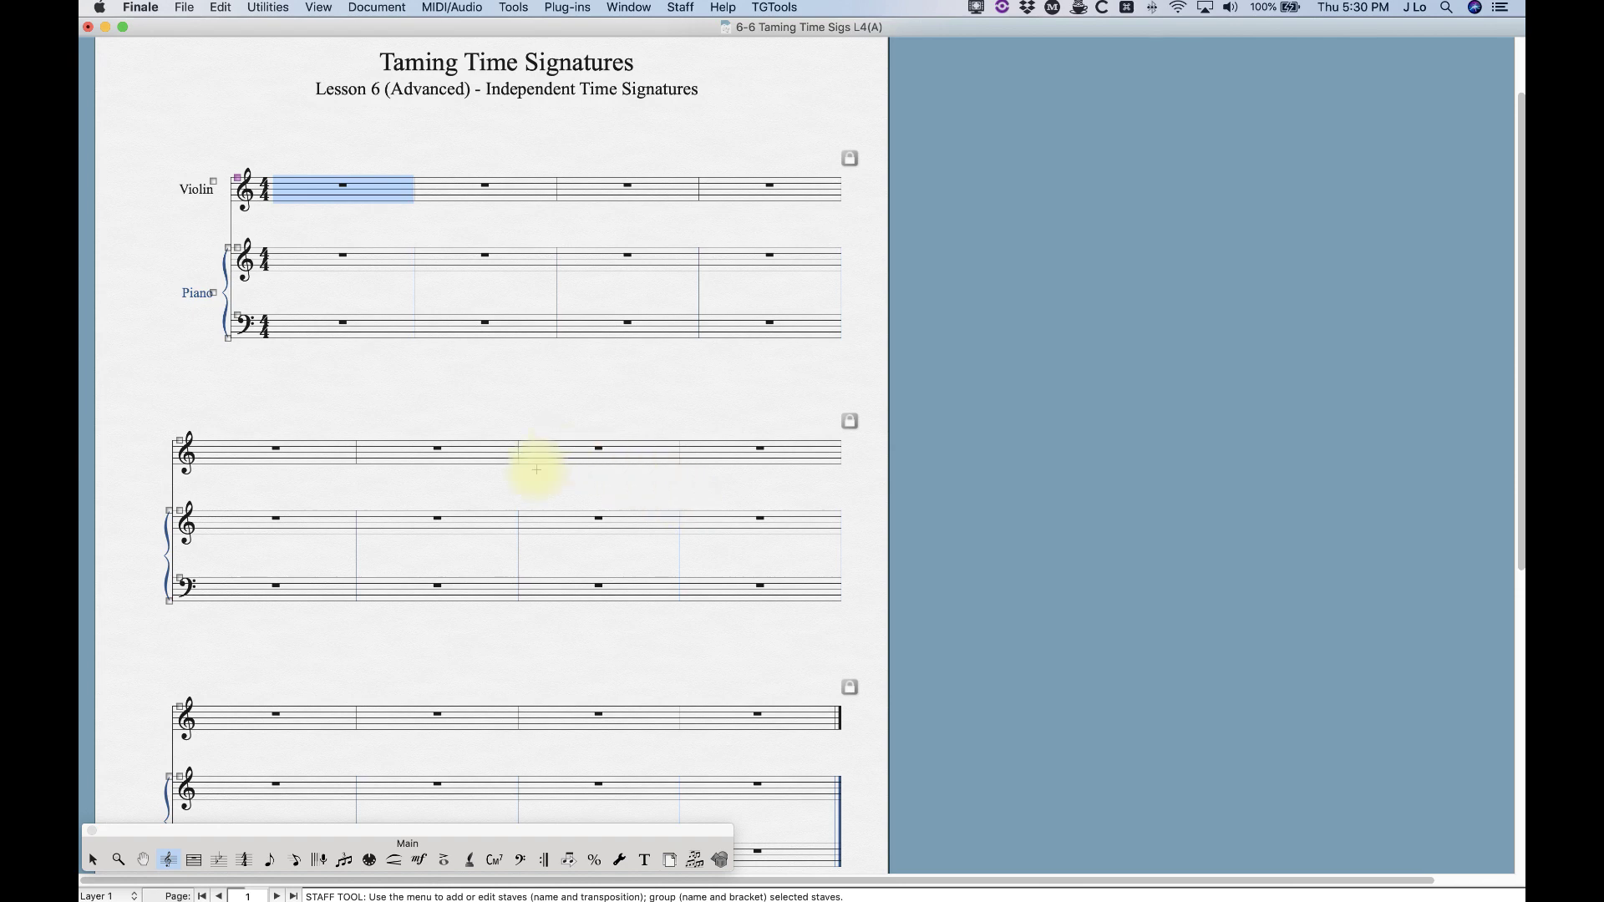
Step: Insert 8 measures before measure 2 and select all staves of the first system
scroll(419, 550, up, 3)
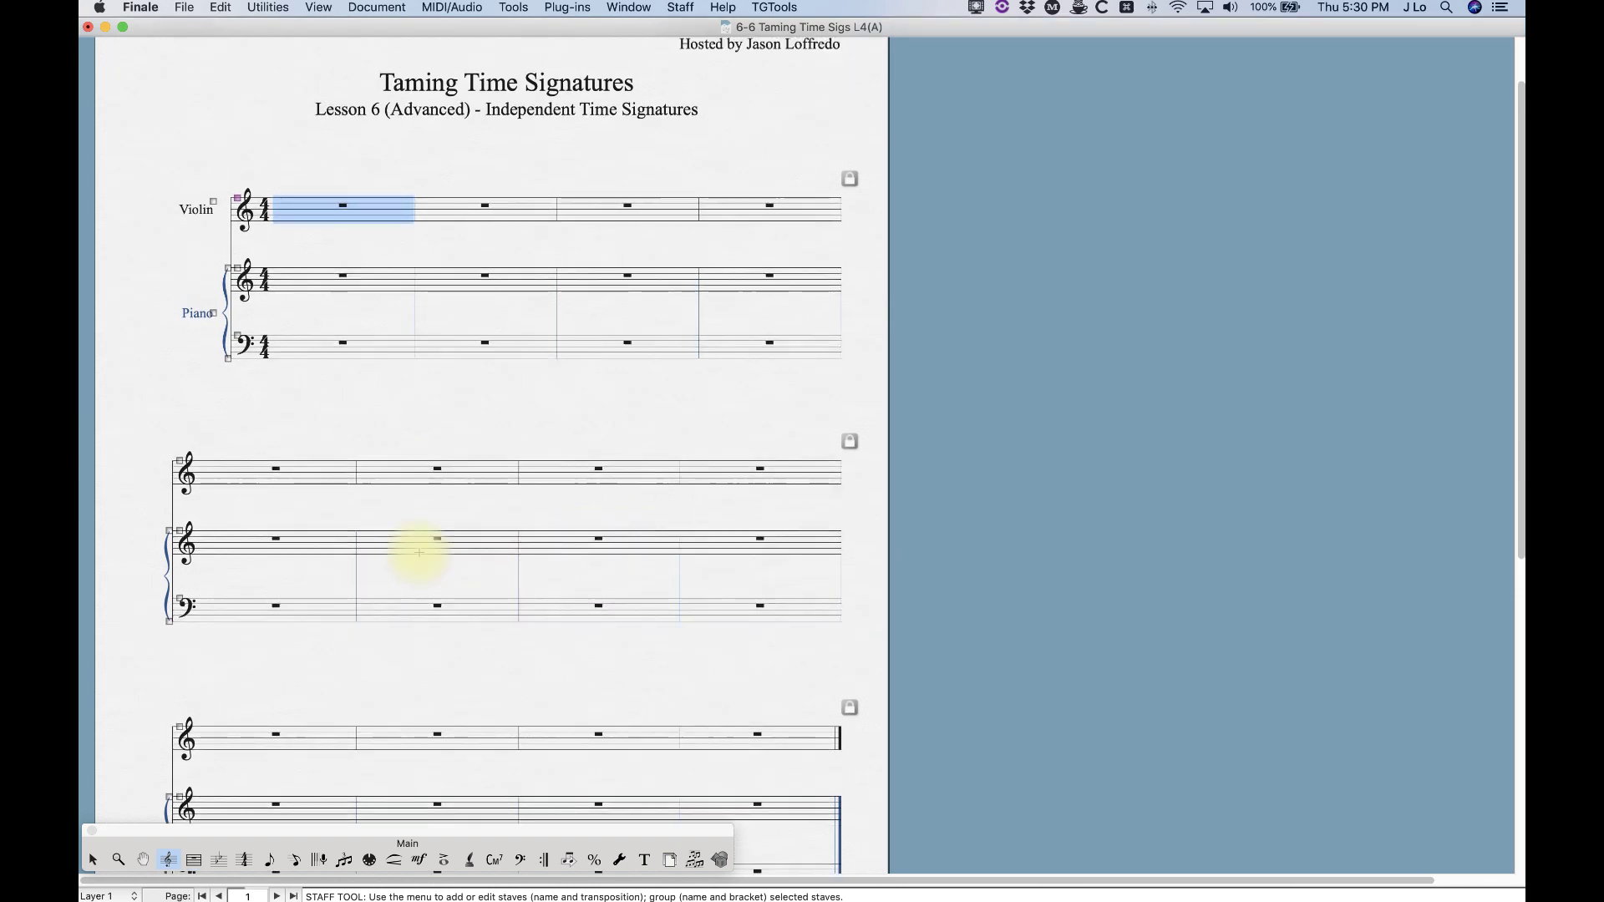
scroll(418, 550, up, 1)
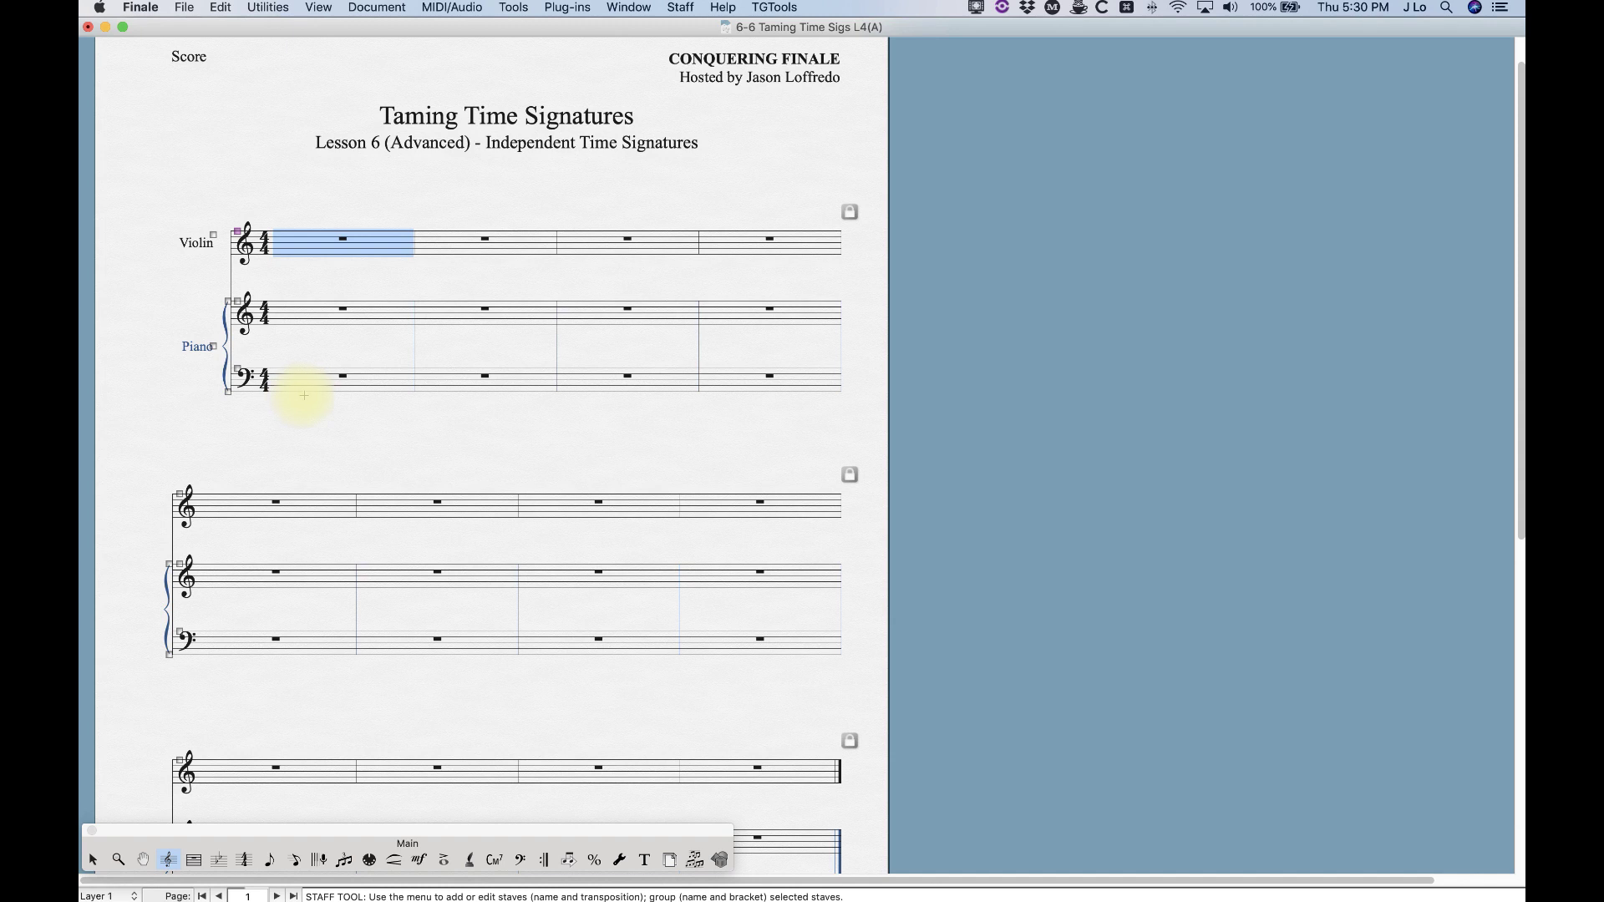
click(459, 267)
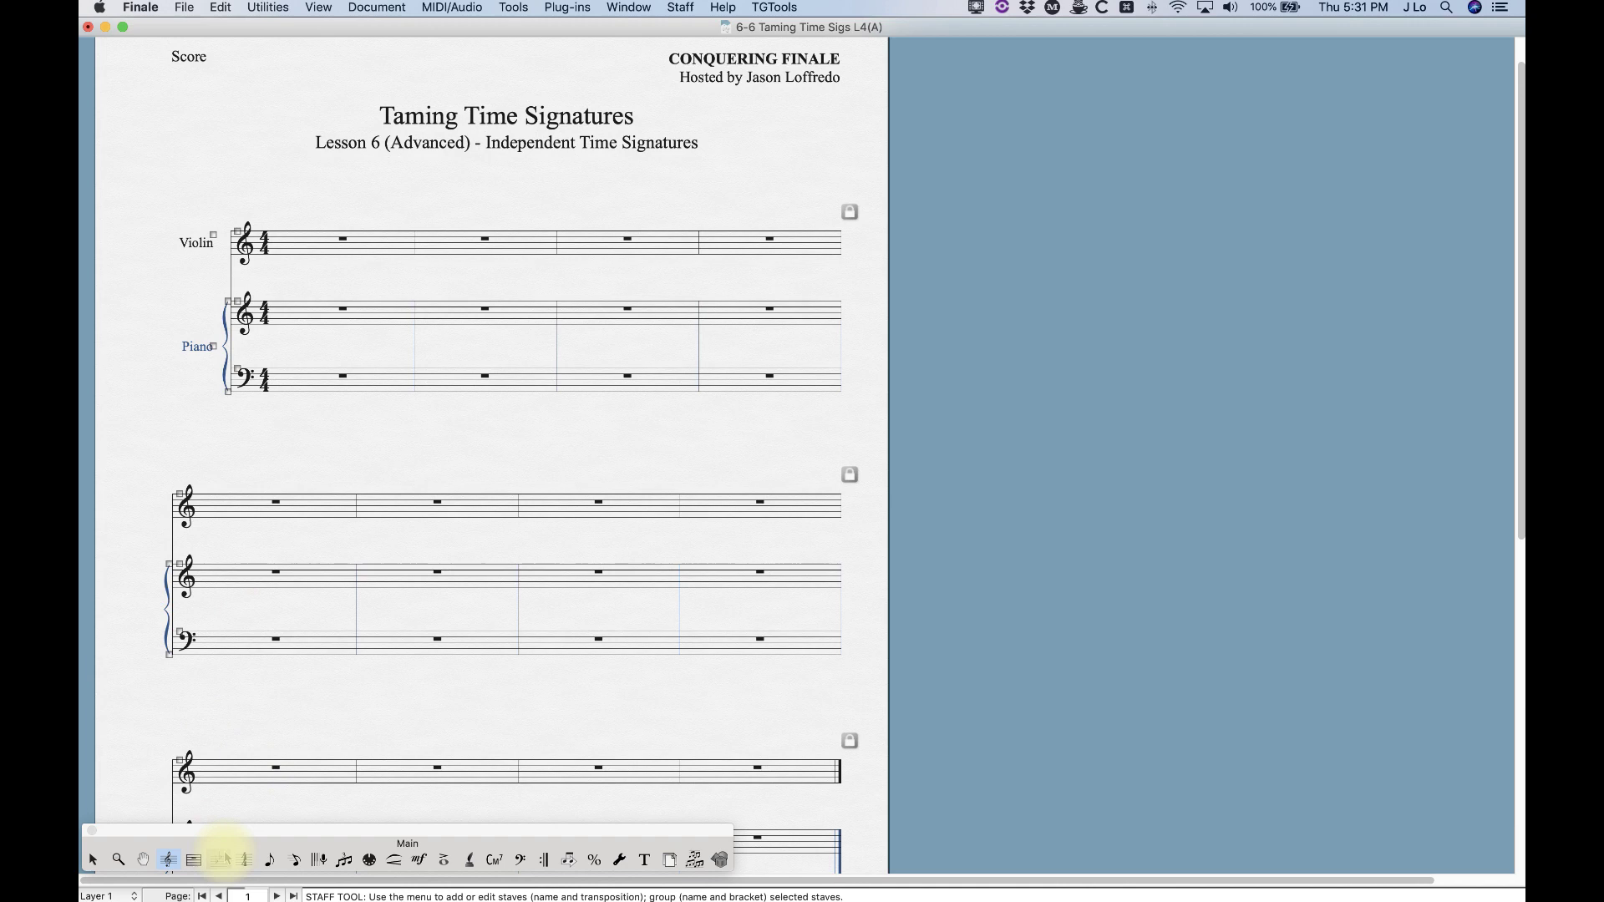
click(93, 860)
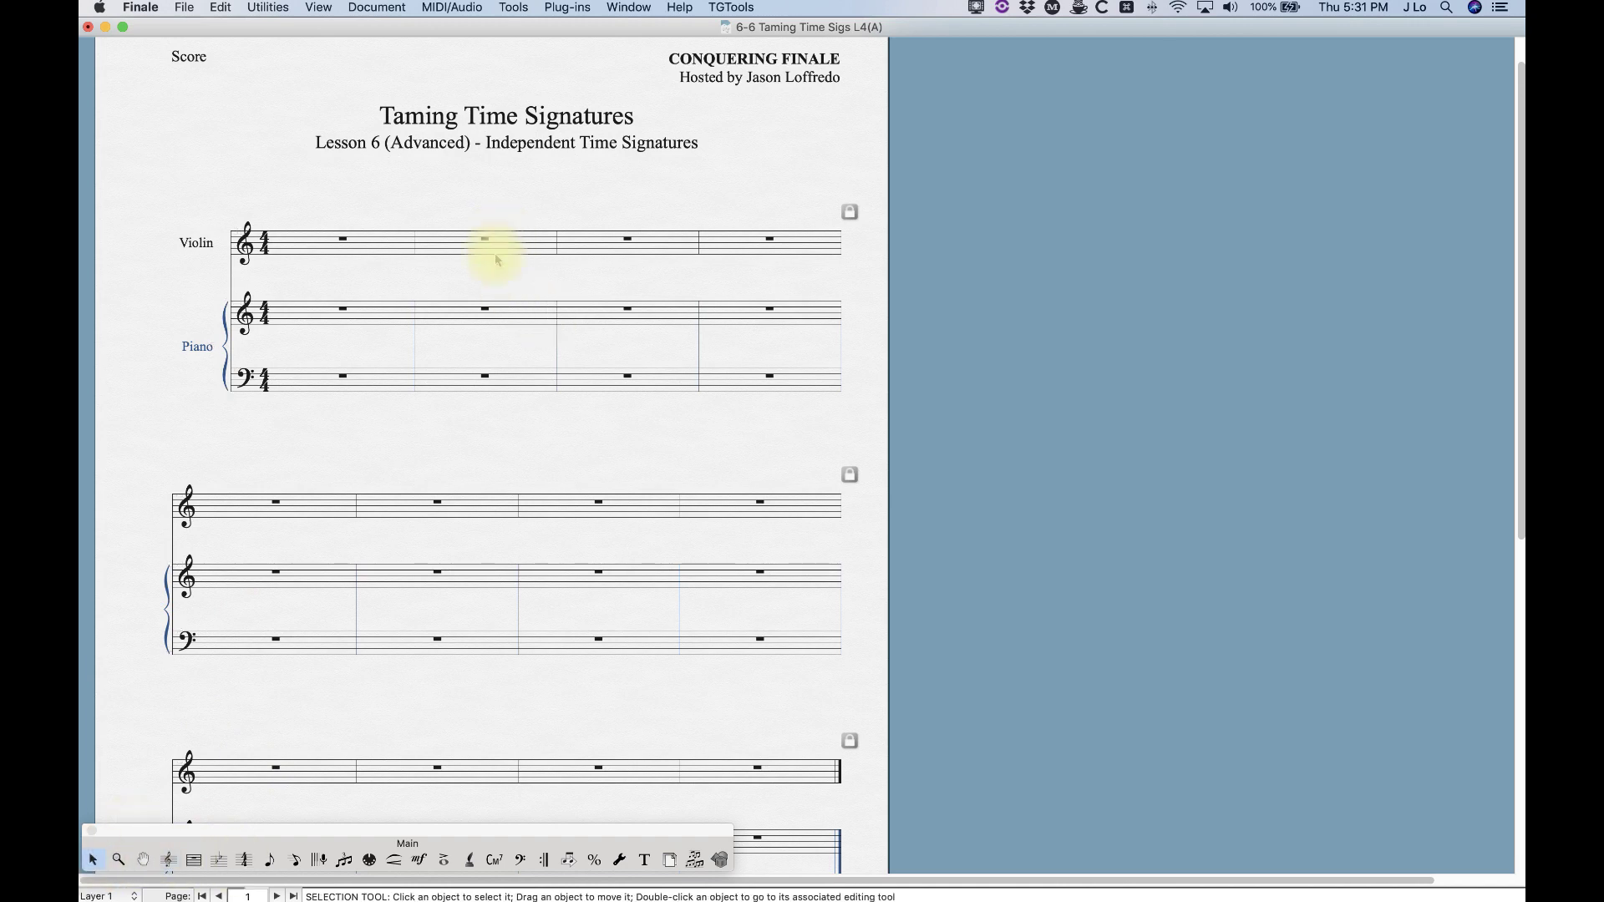
click(547, 248)
right_click(518, 243)
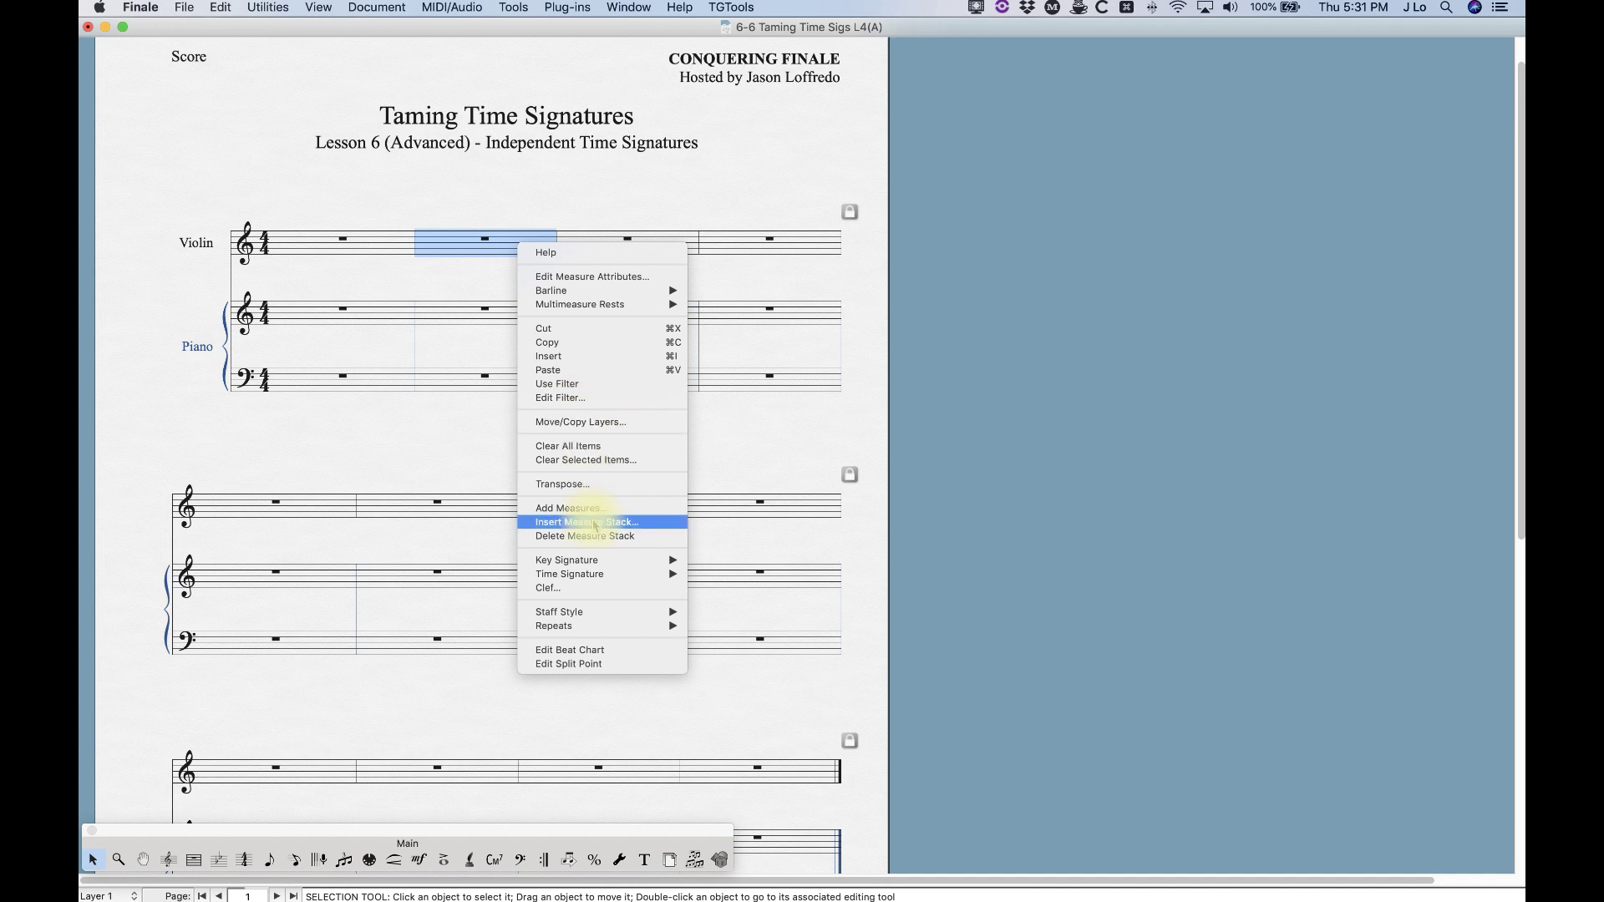
click(595, 522)
text(8)
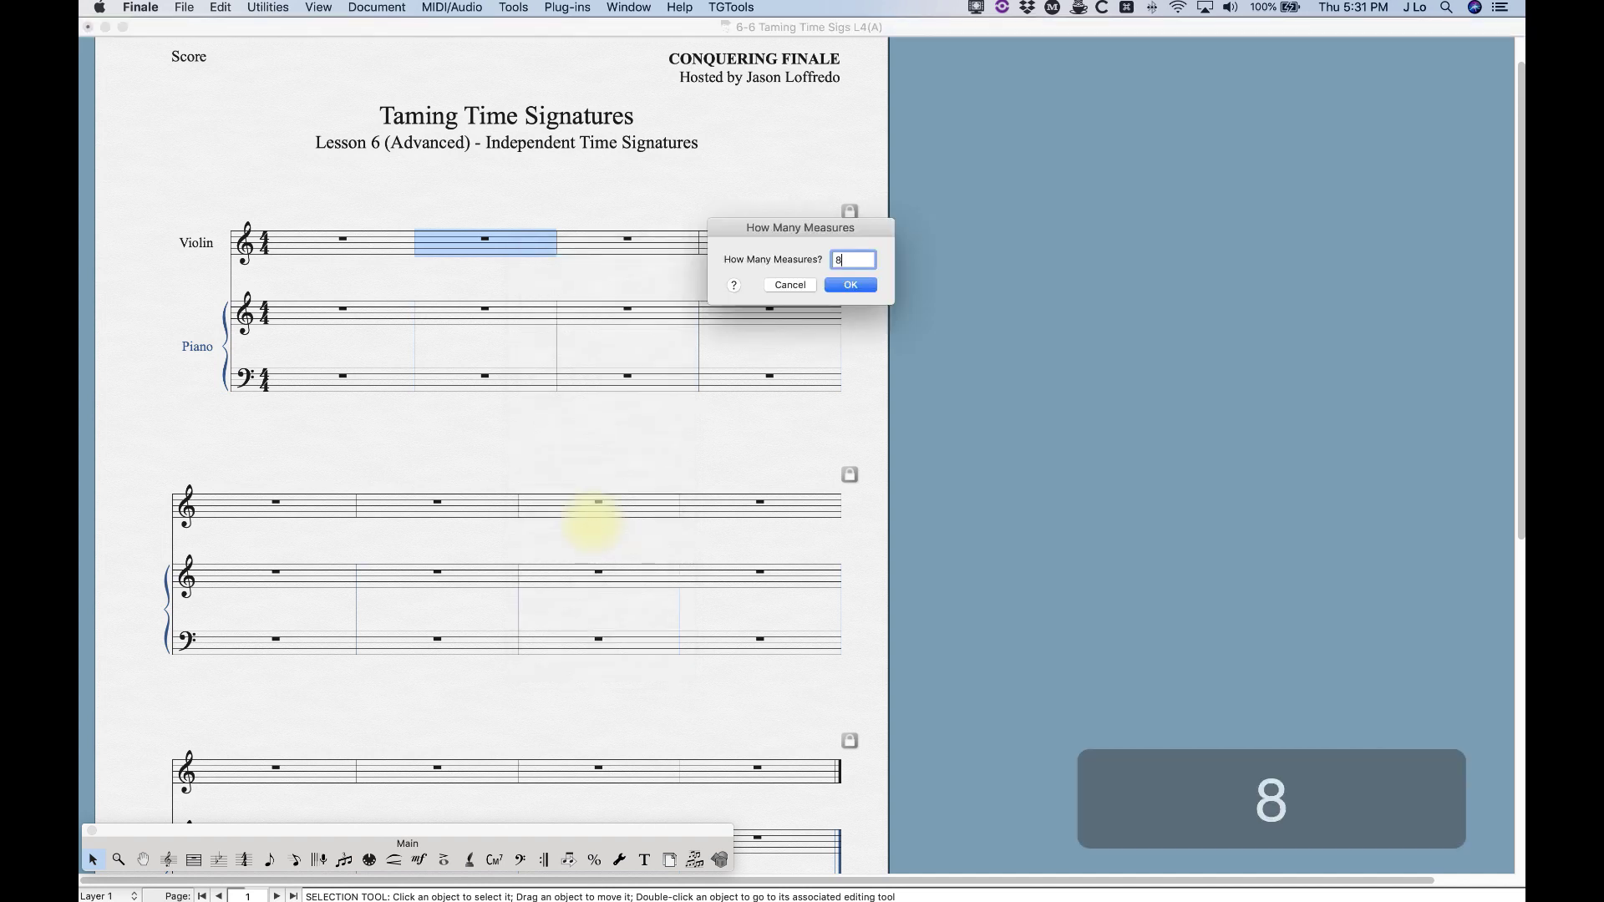
key(Return)
drag(276, 206, 841, 403)
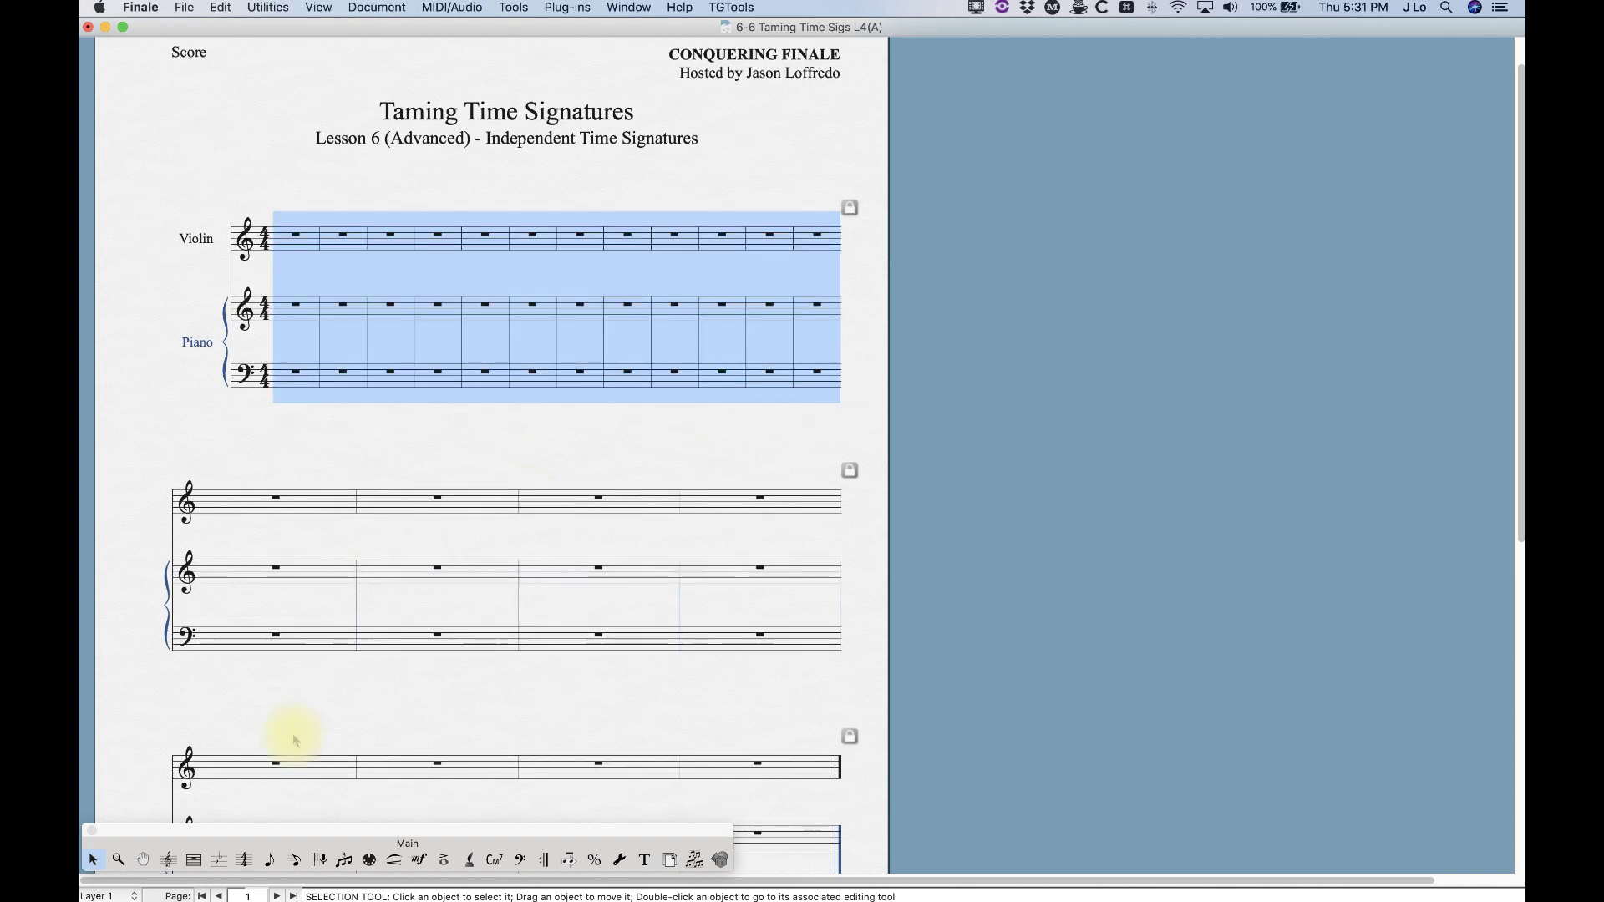
Step: Turn the Violin staff's independent time signature back on in its staff attributes
click(168, 859)
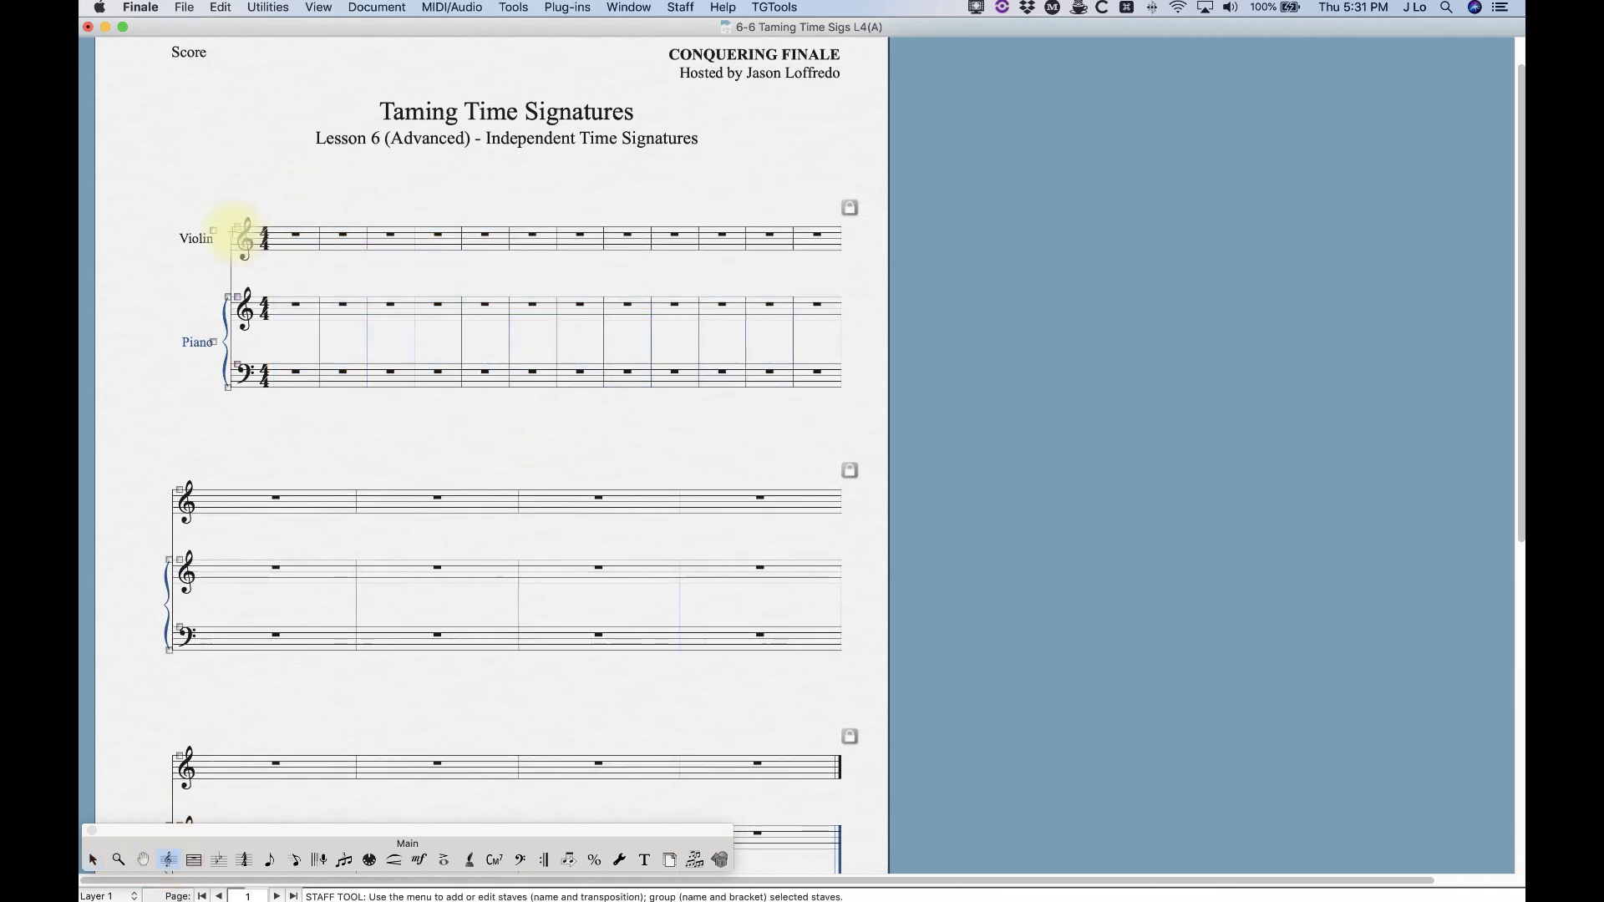
double_click(309, 237)
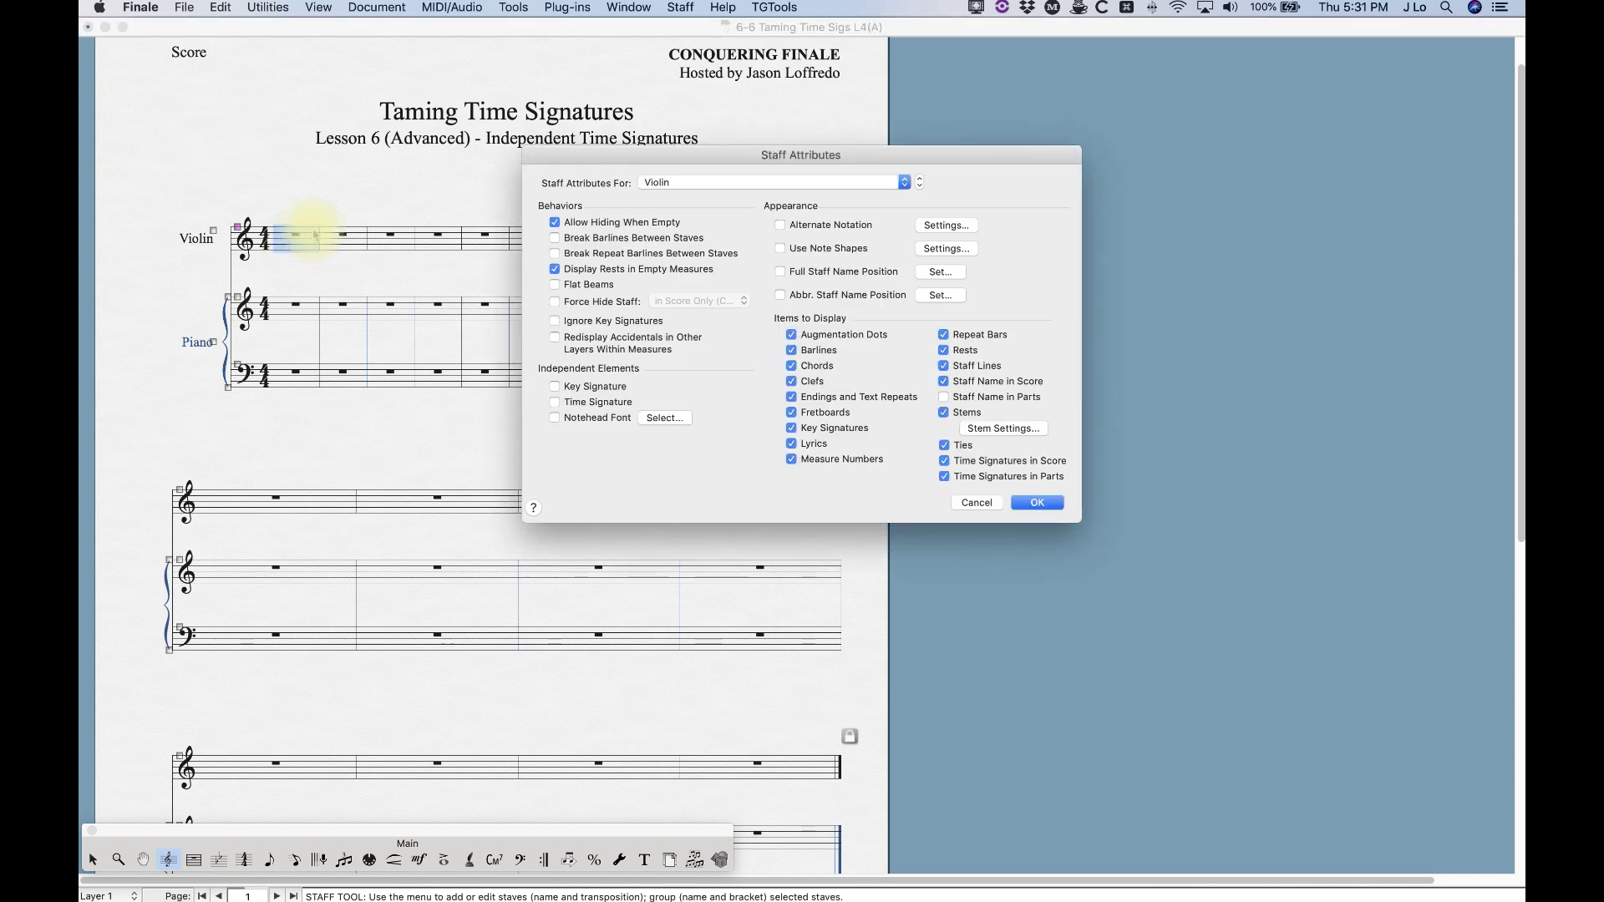
click(556, 403)
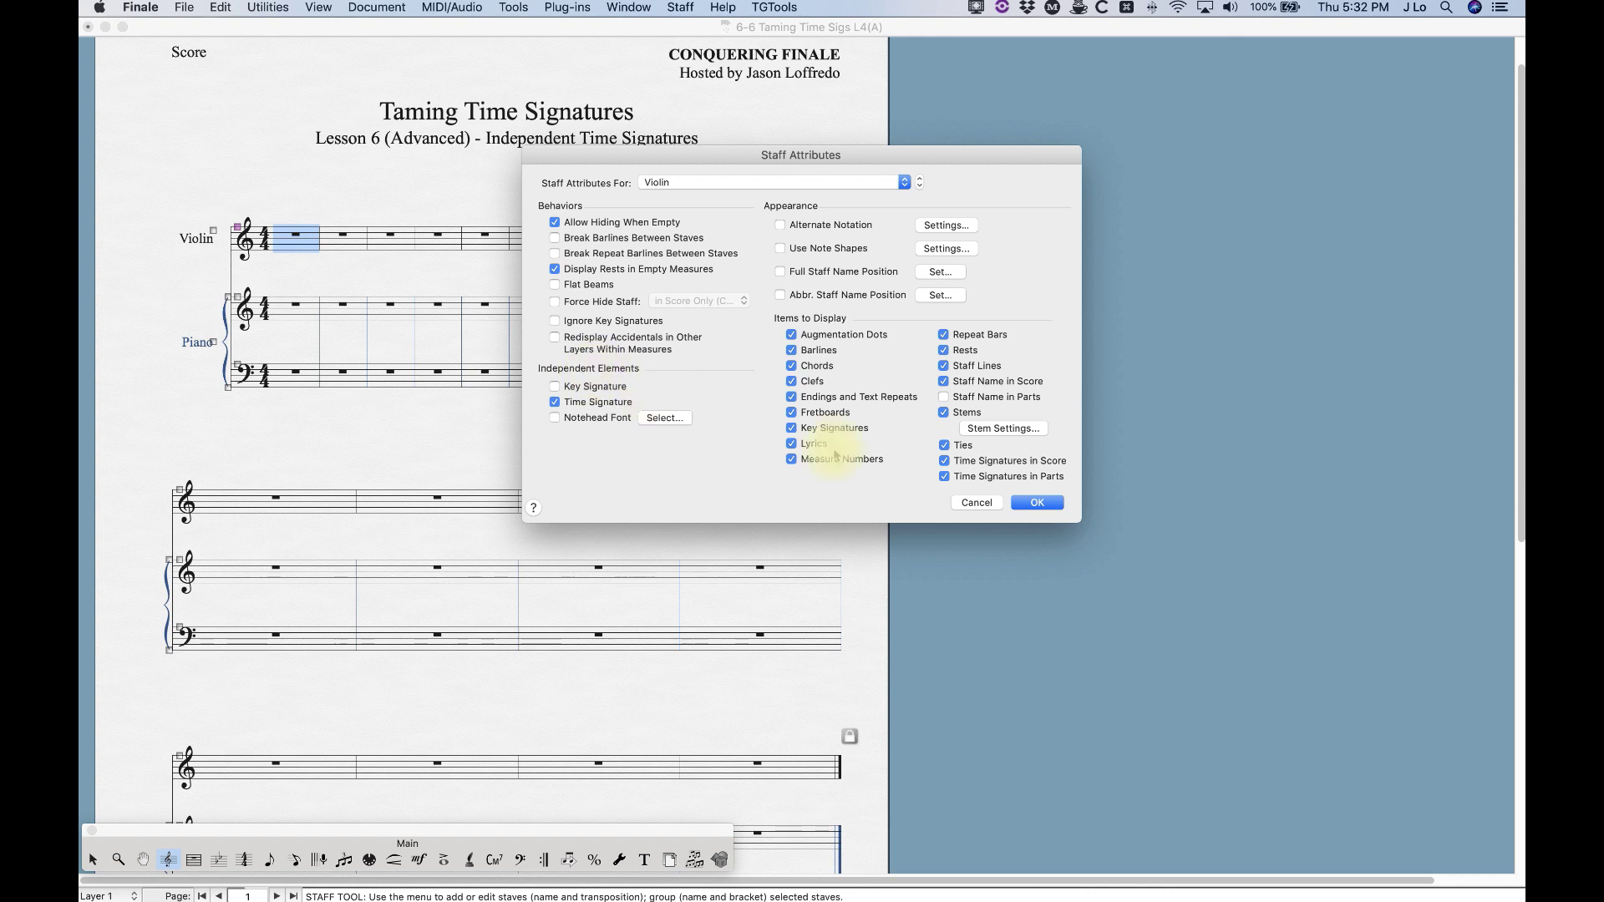
click(1037, 502)
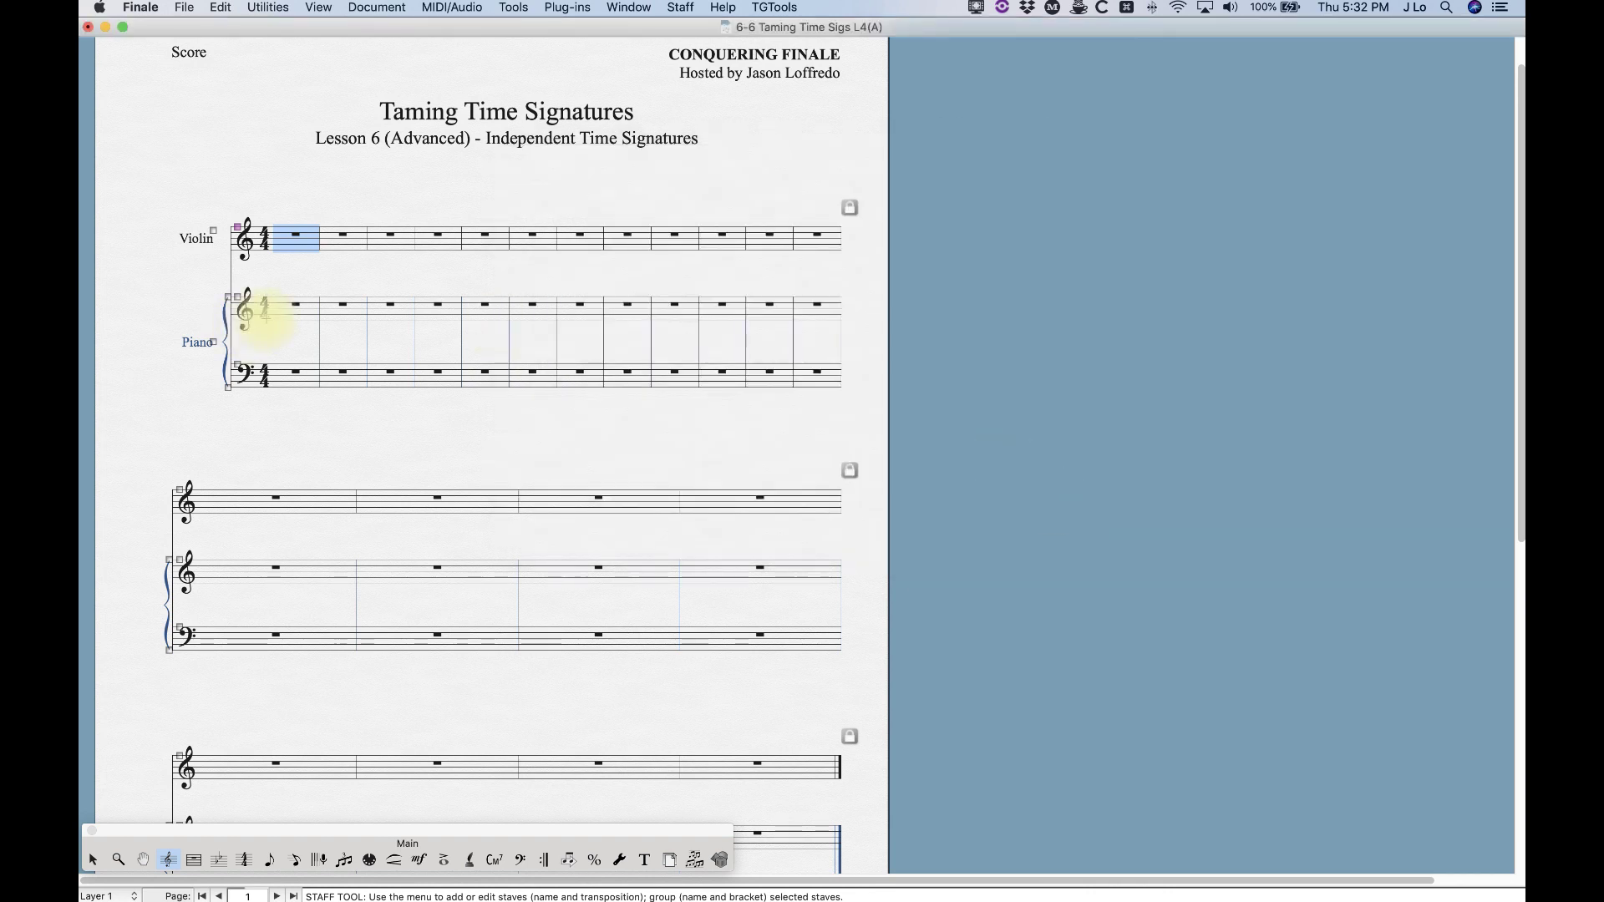
Step: Set the Violin's time signature from measure 1 to one quarter-note beat, displayed as 3/4
click(244, 860)
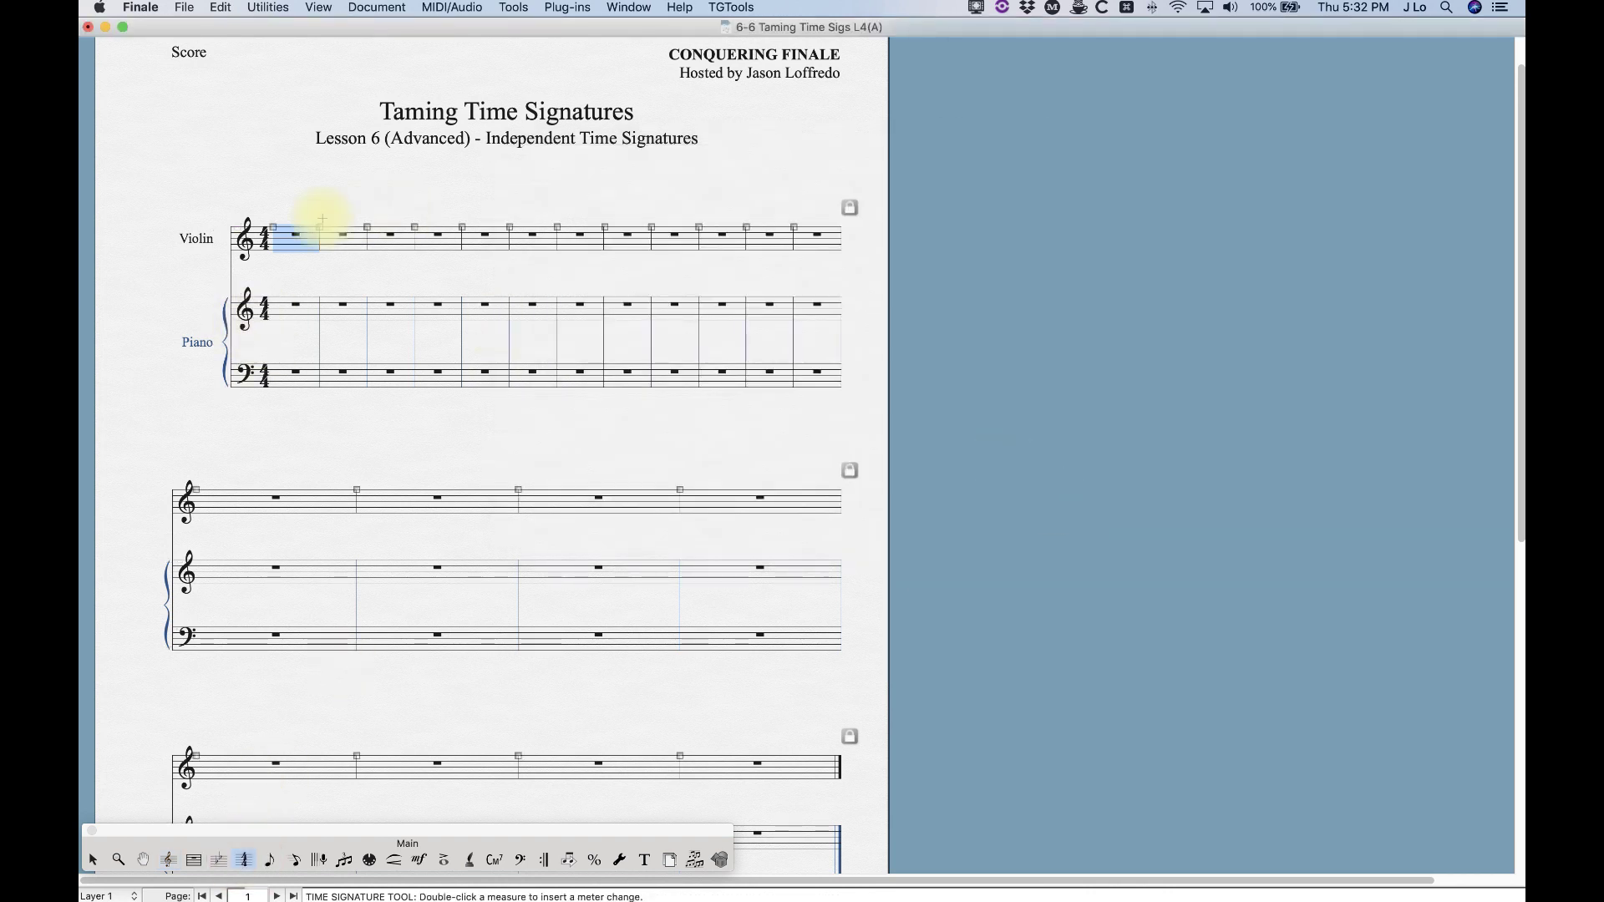
double_click(293, 236)
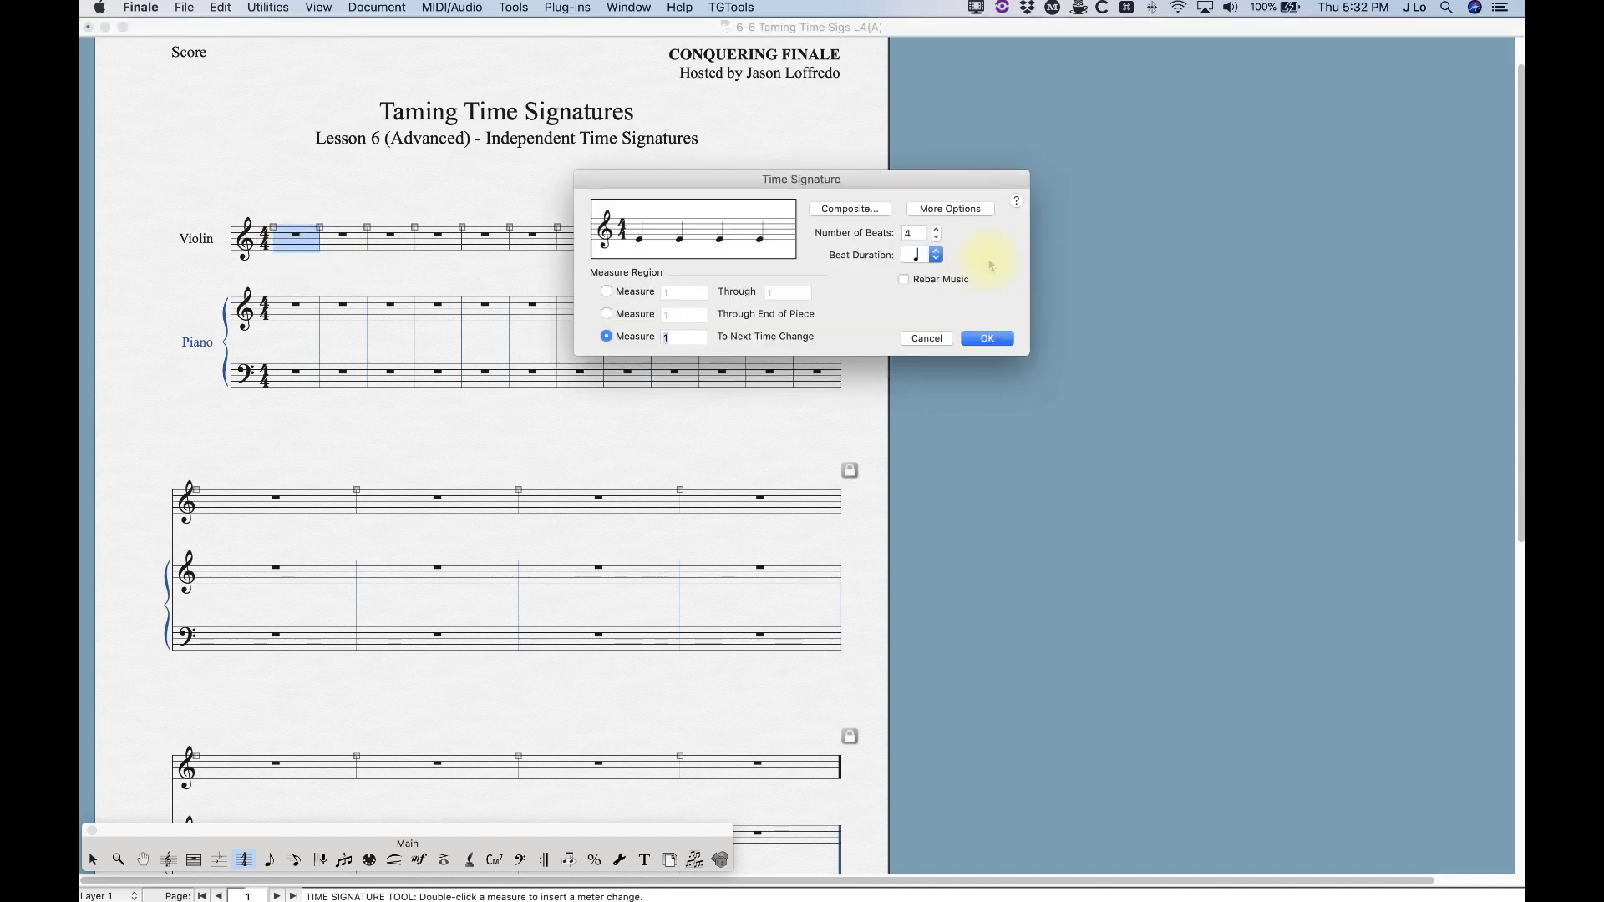
click(936, 242)
click(937, 242)
click(936, 241)
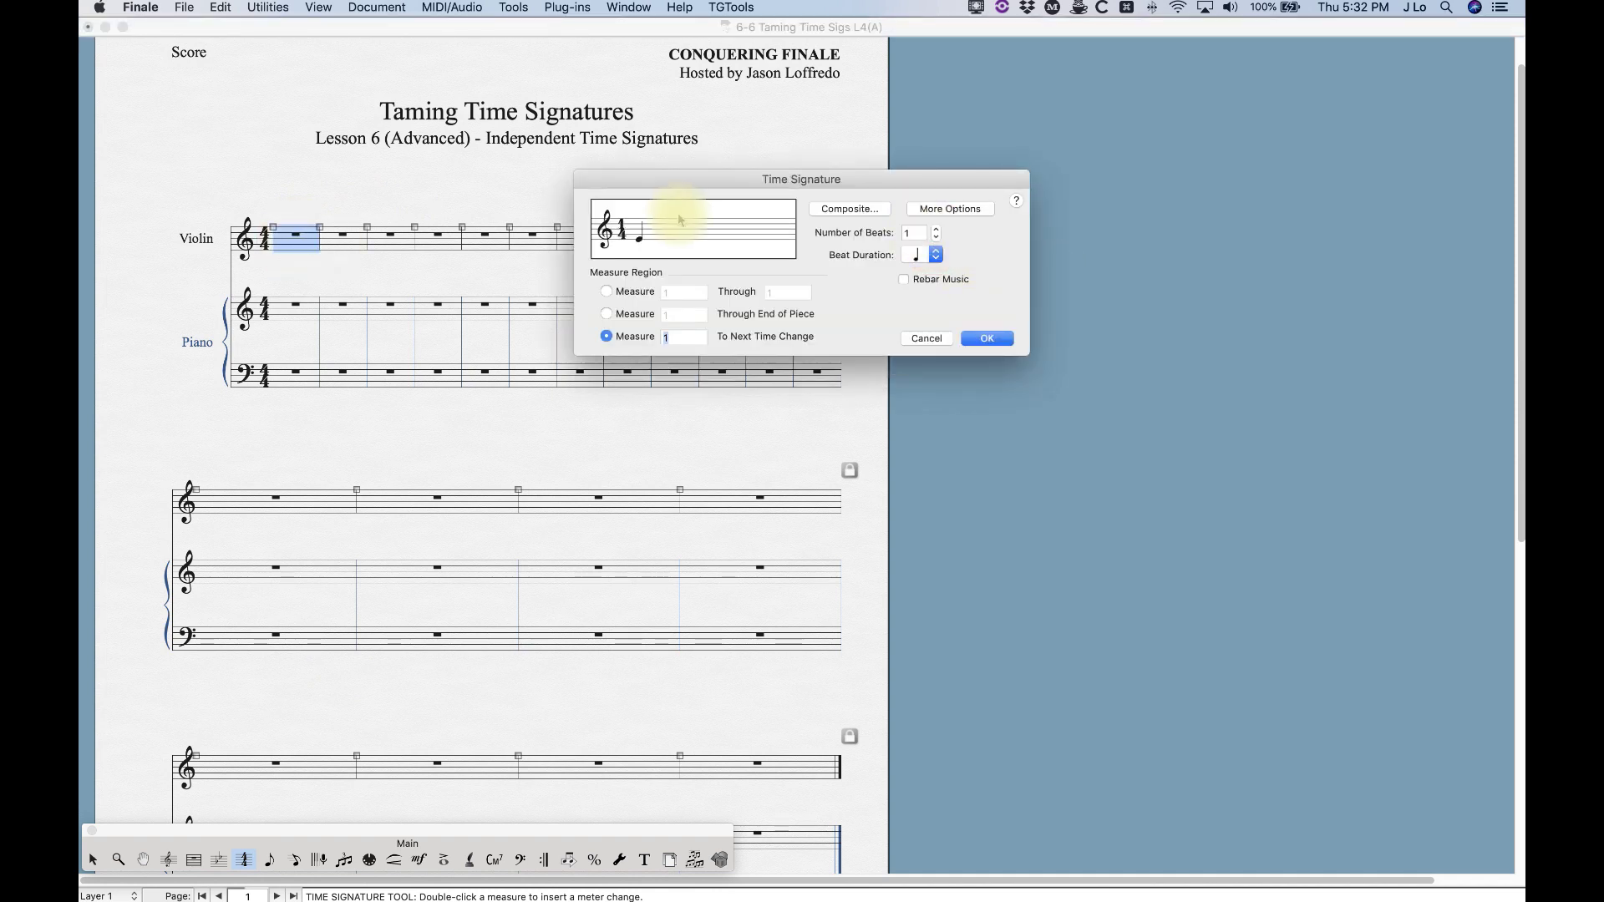
click(969, 209)
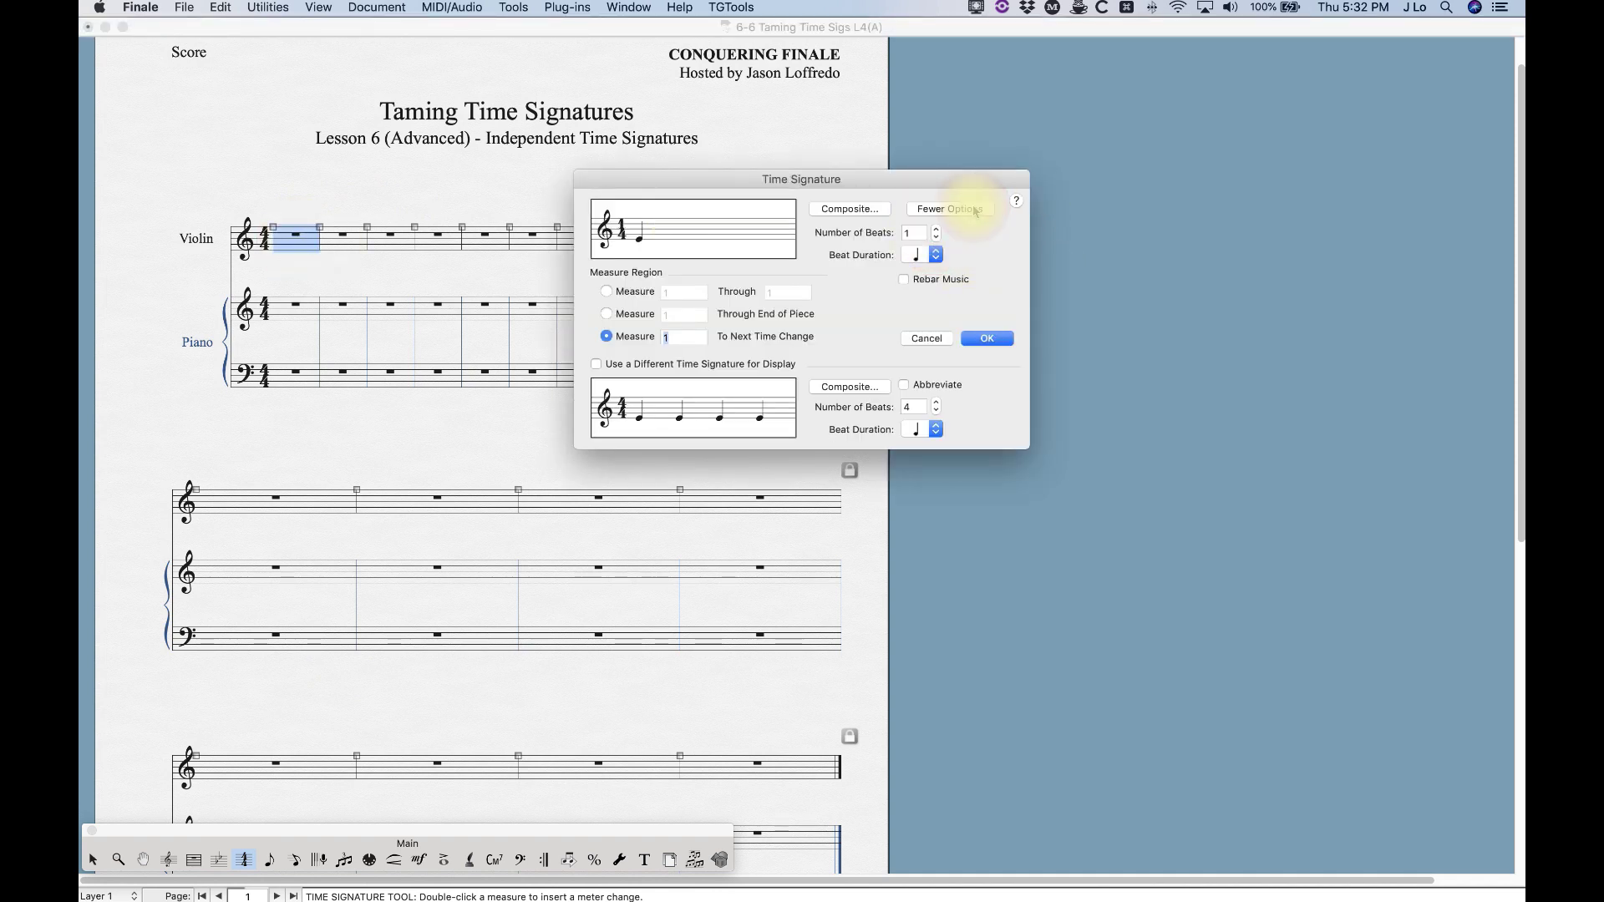
click(598, 369)
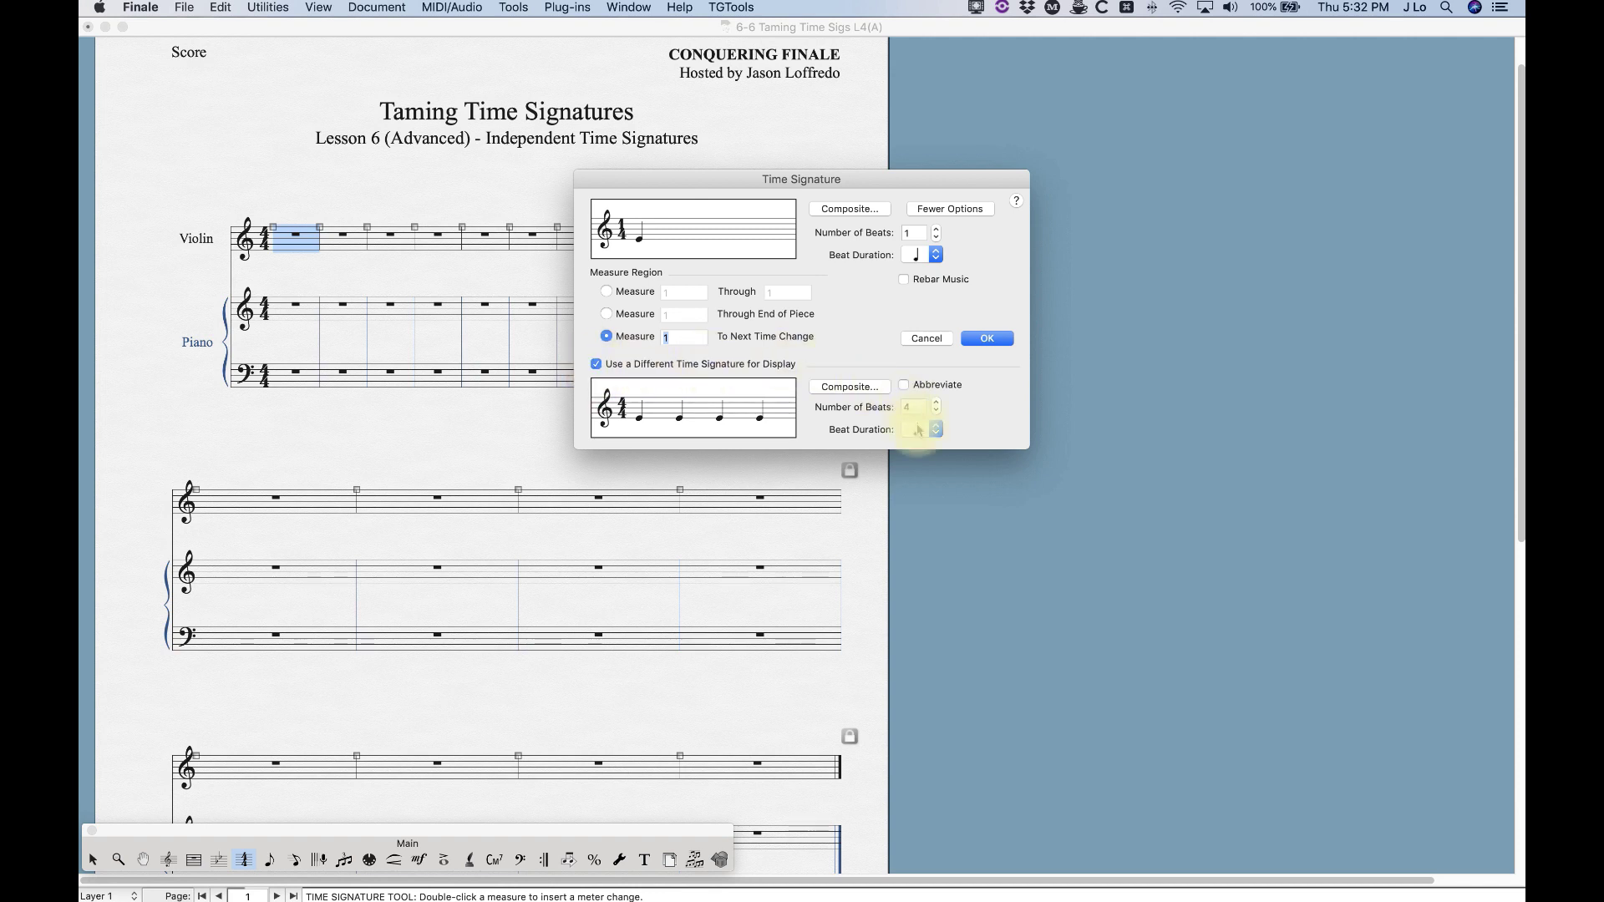
click(936, 414)
click(988, 339)
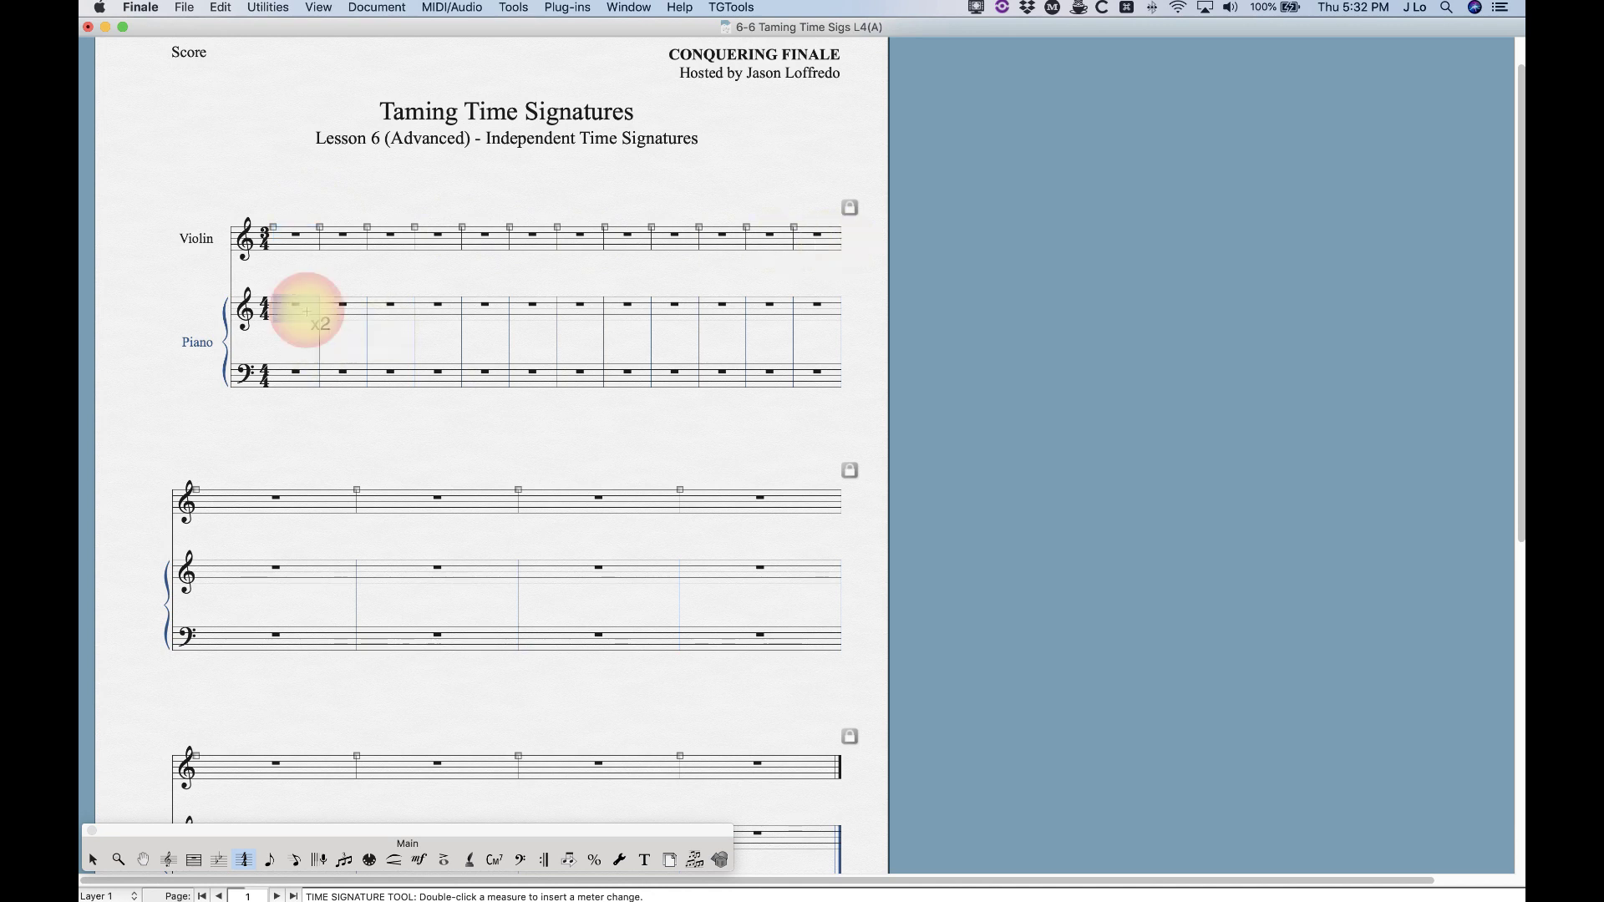
Step: Set the Piano's time signature from measure 1 to one quarter-note beat, displayed as 4/4
double_click(303, 310)
click(935, 237)
click(936, 237)
click(936, 237)
click(957, 211)
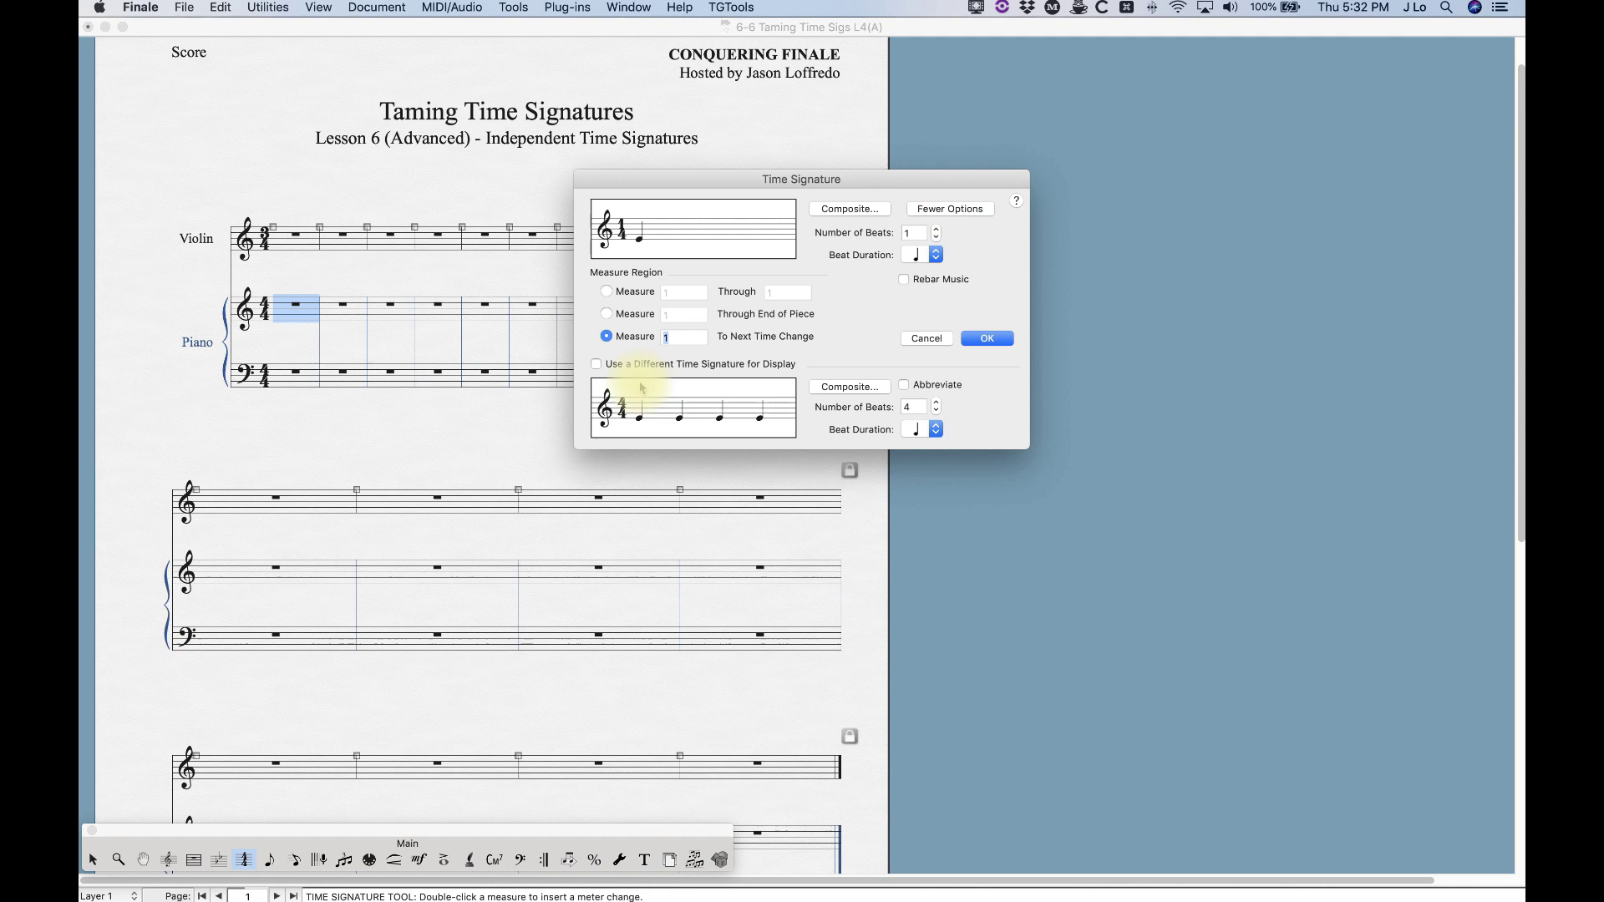
click(595, 363)
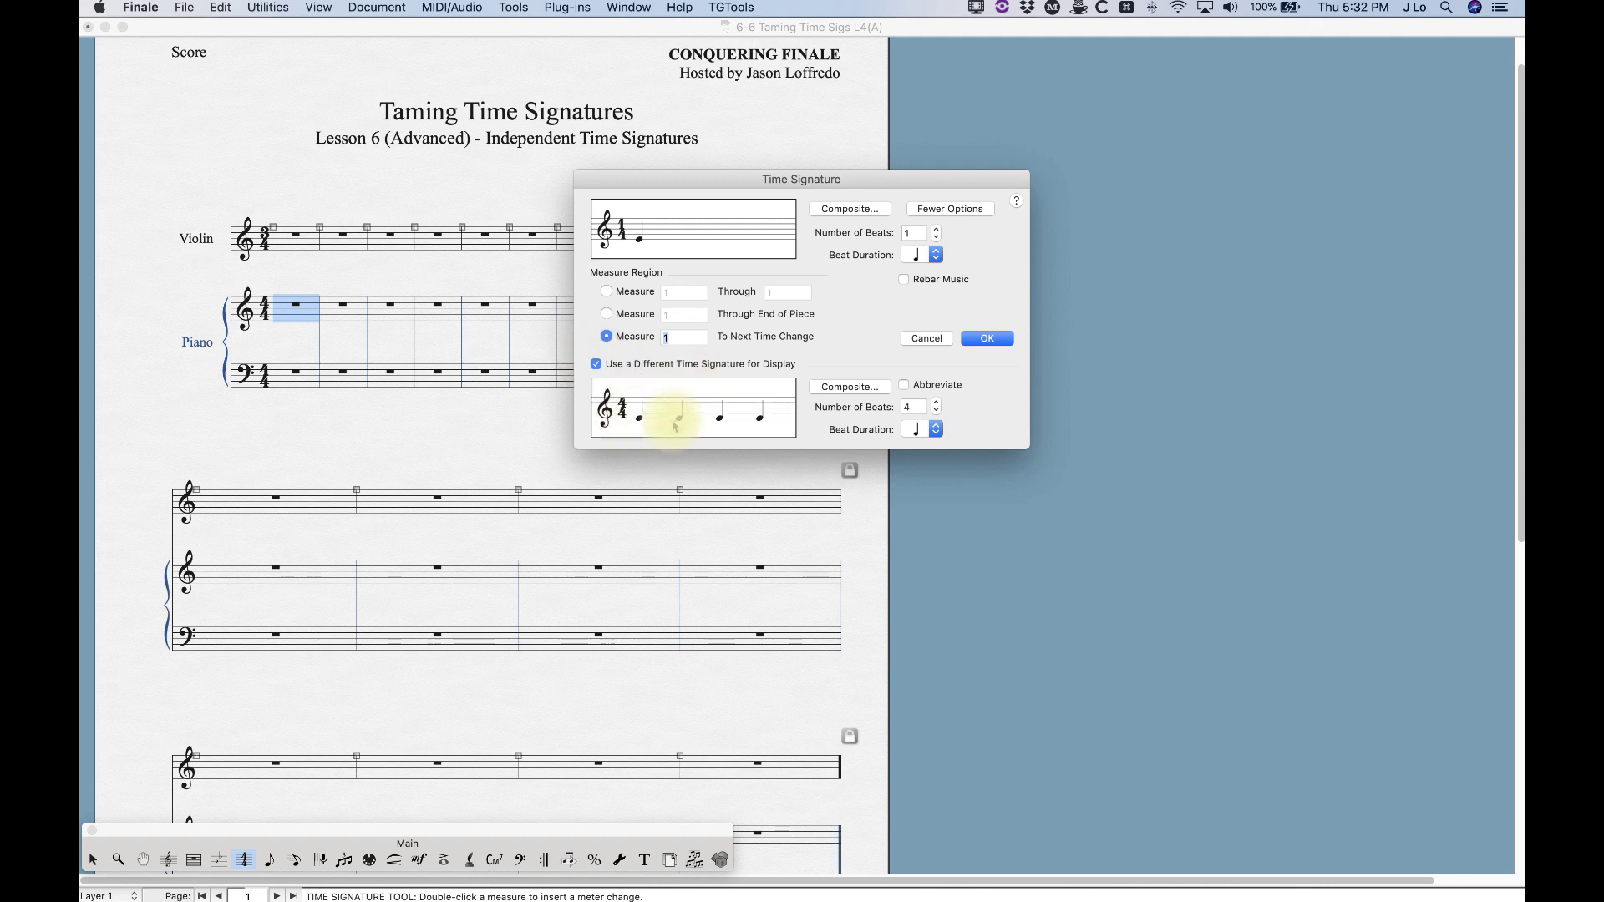
click(986, 338)
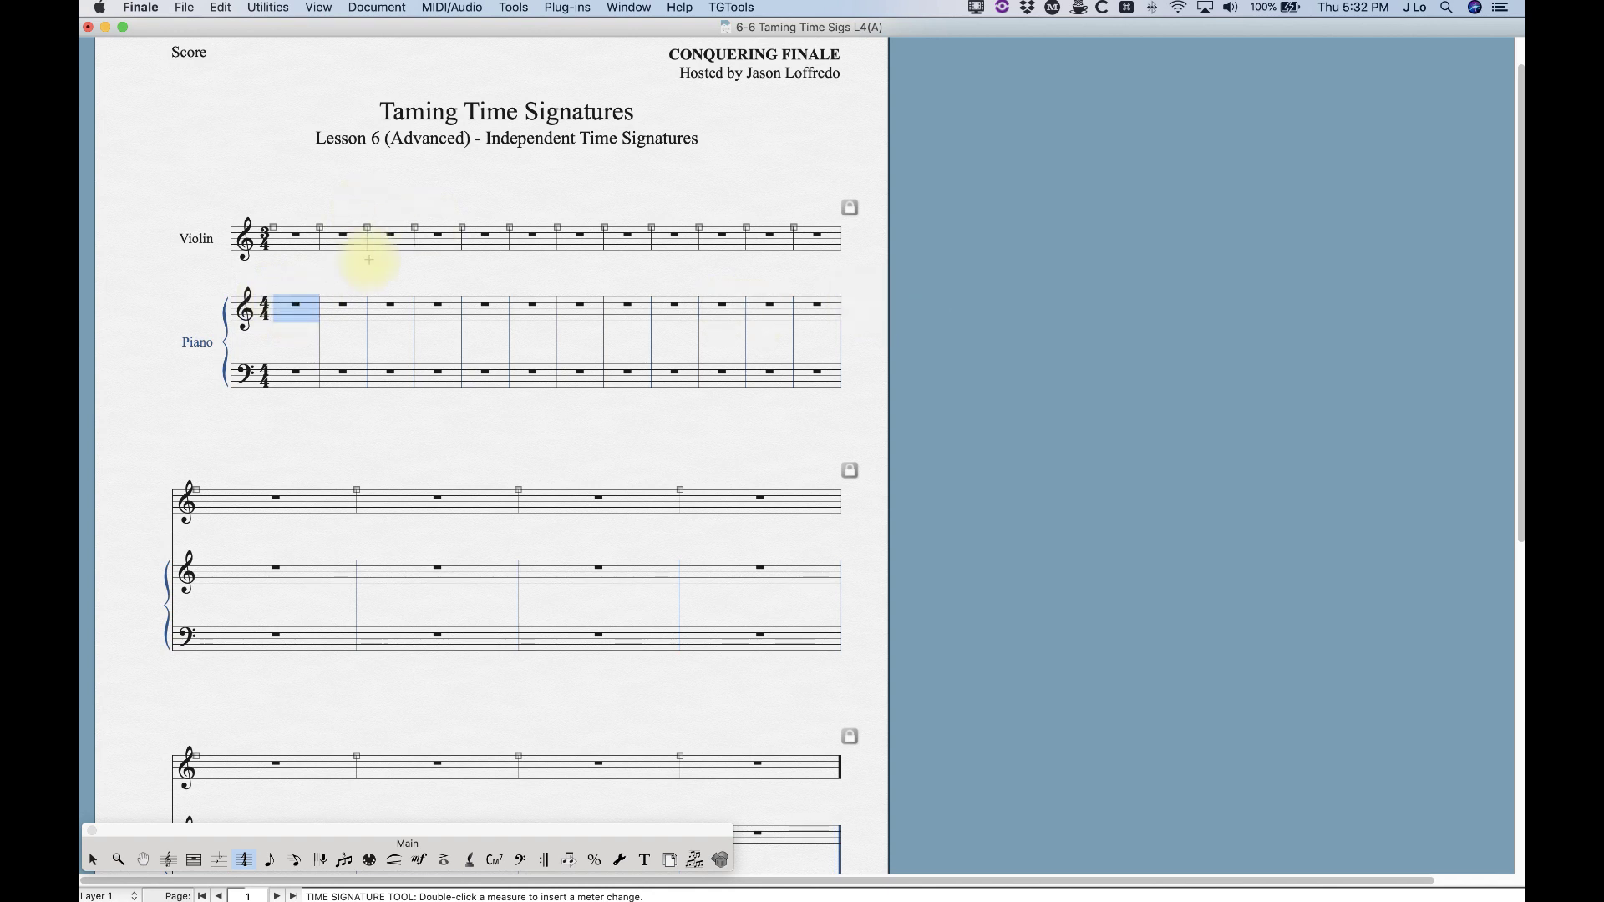
Step: Enter one quarter note in each first-system Violin measure with Speedy Entry, rising stepwise from middle C to the G above the staff
click(295, 859)
click(296, 278)
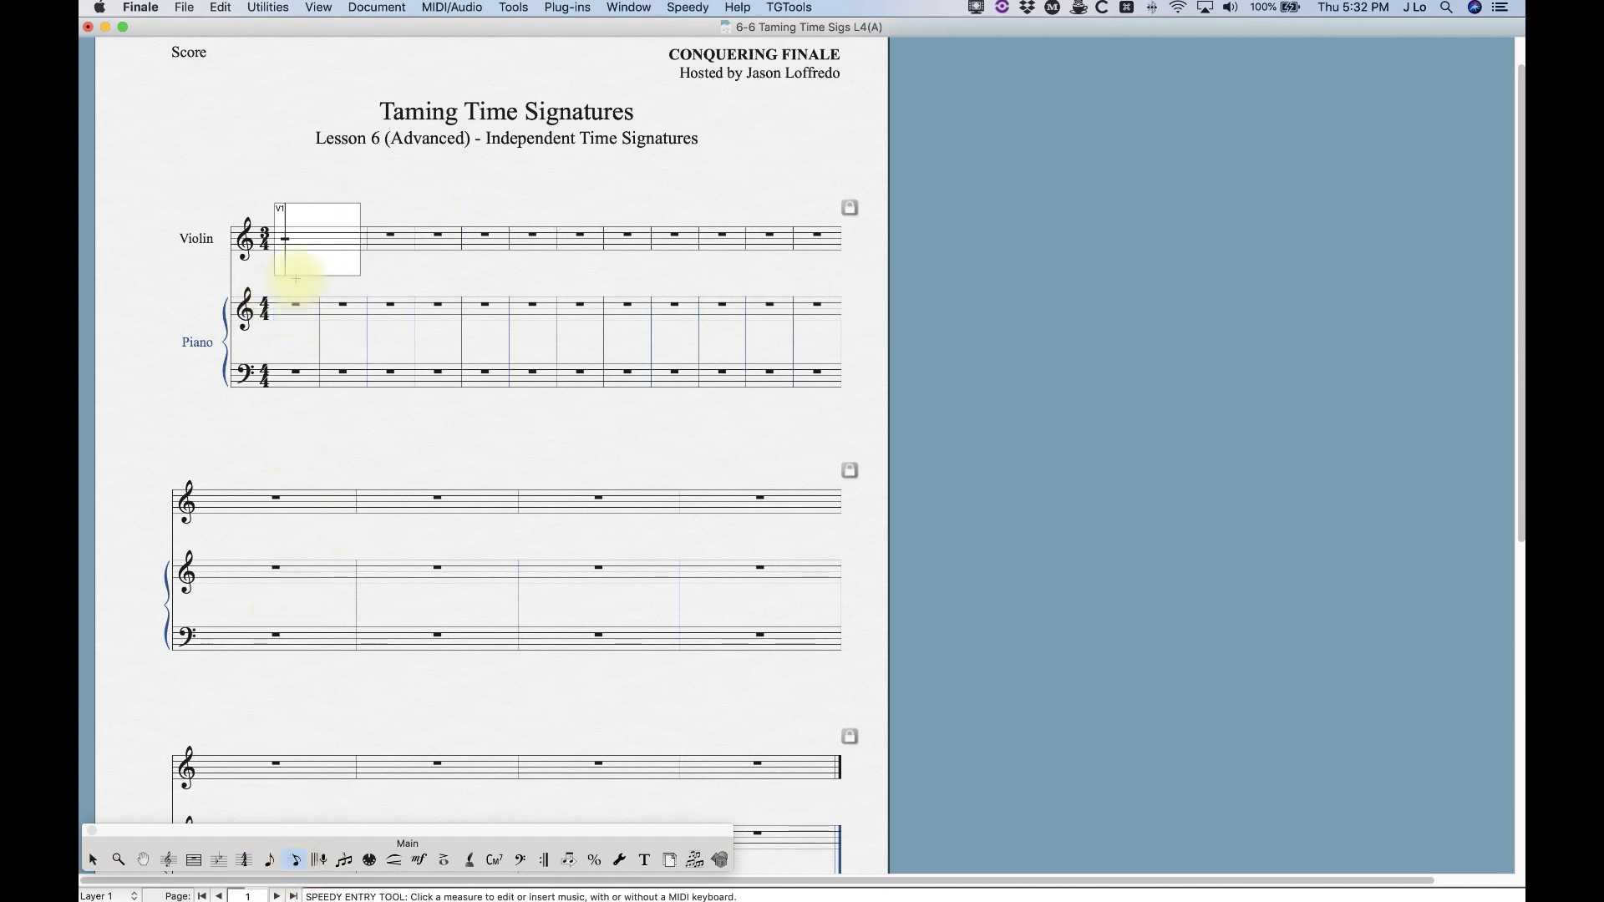
key(5)
key(5)
key(5)
key(5)
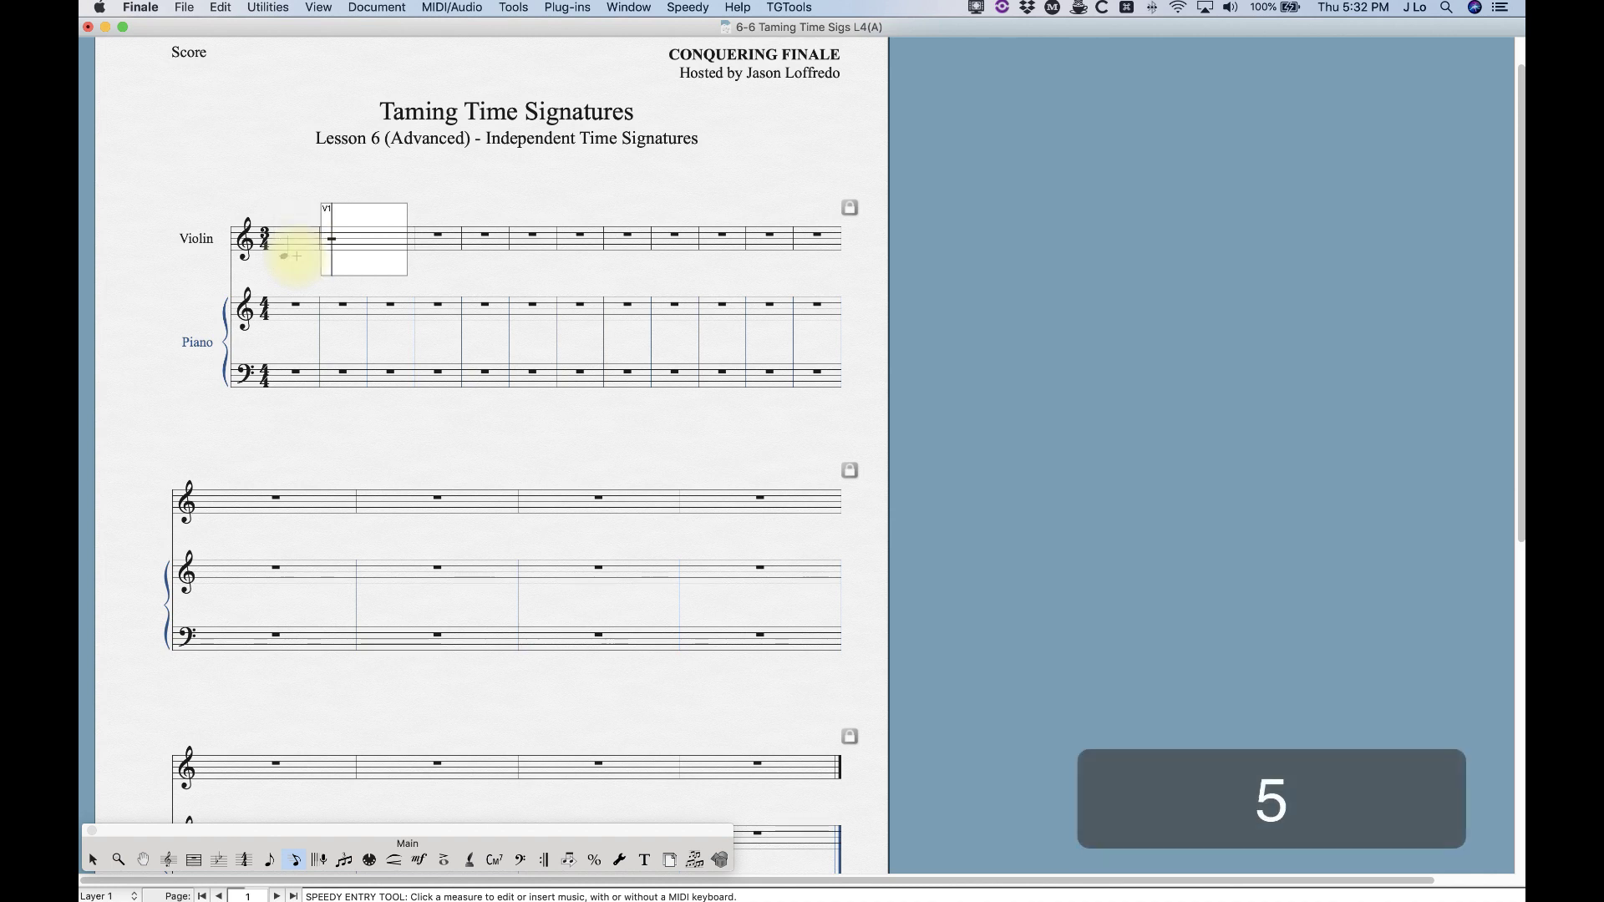
key(5)
key(5)
key(5)
key(5)
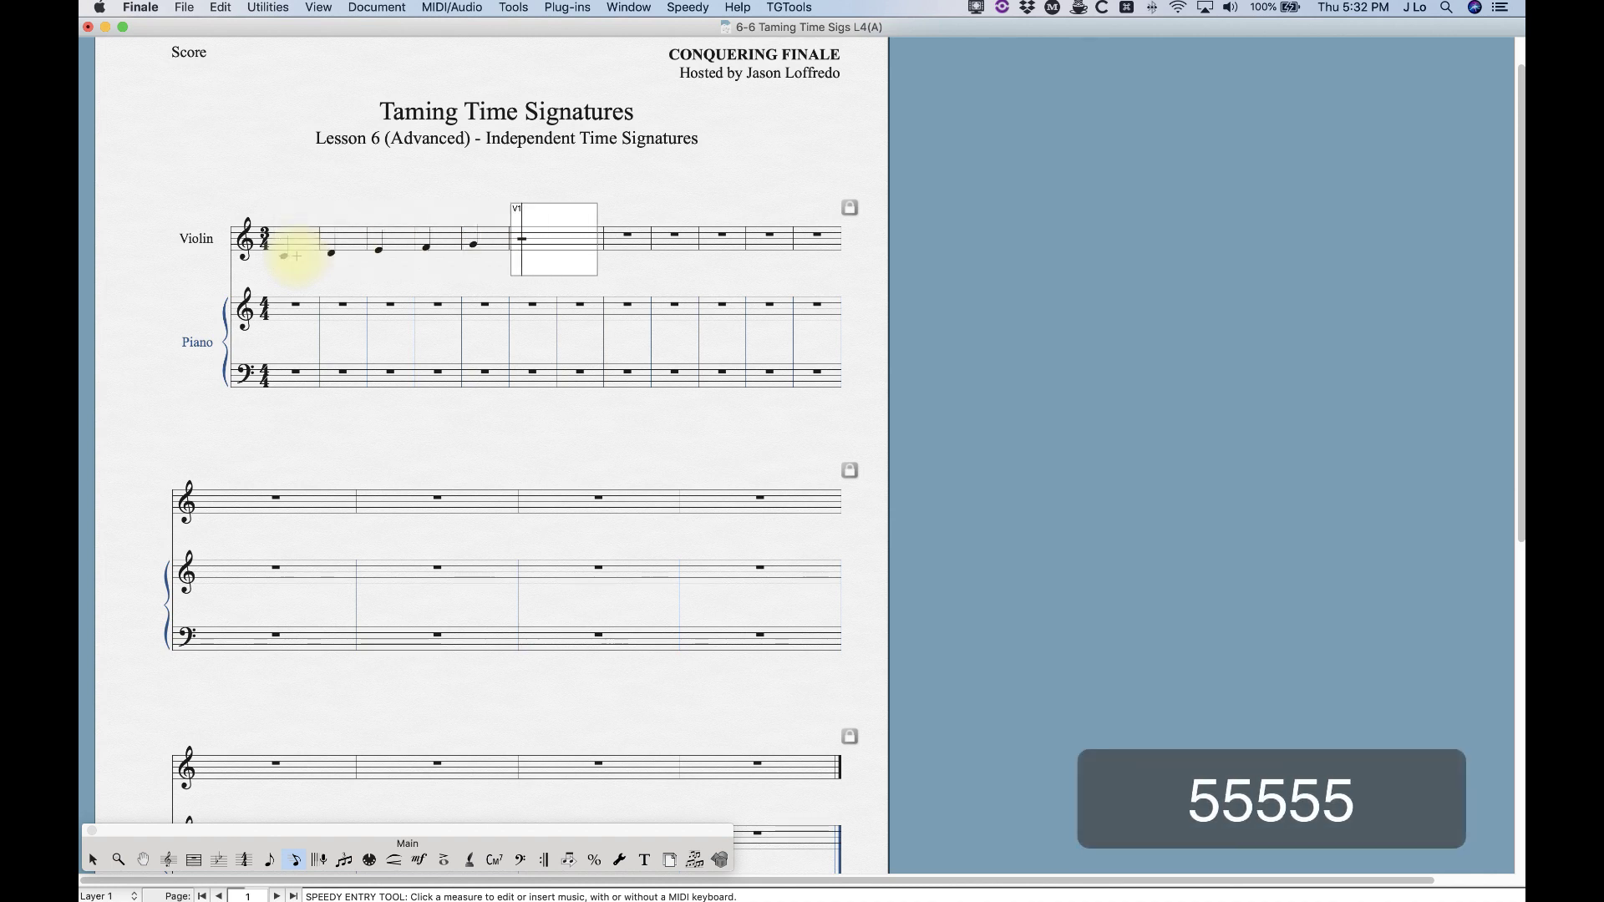
key(5)
key(5)
key(5)
key(5)
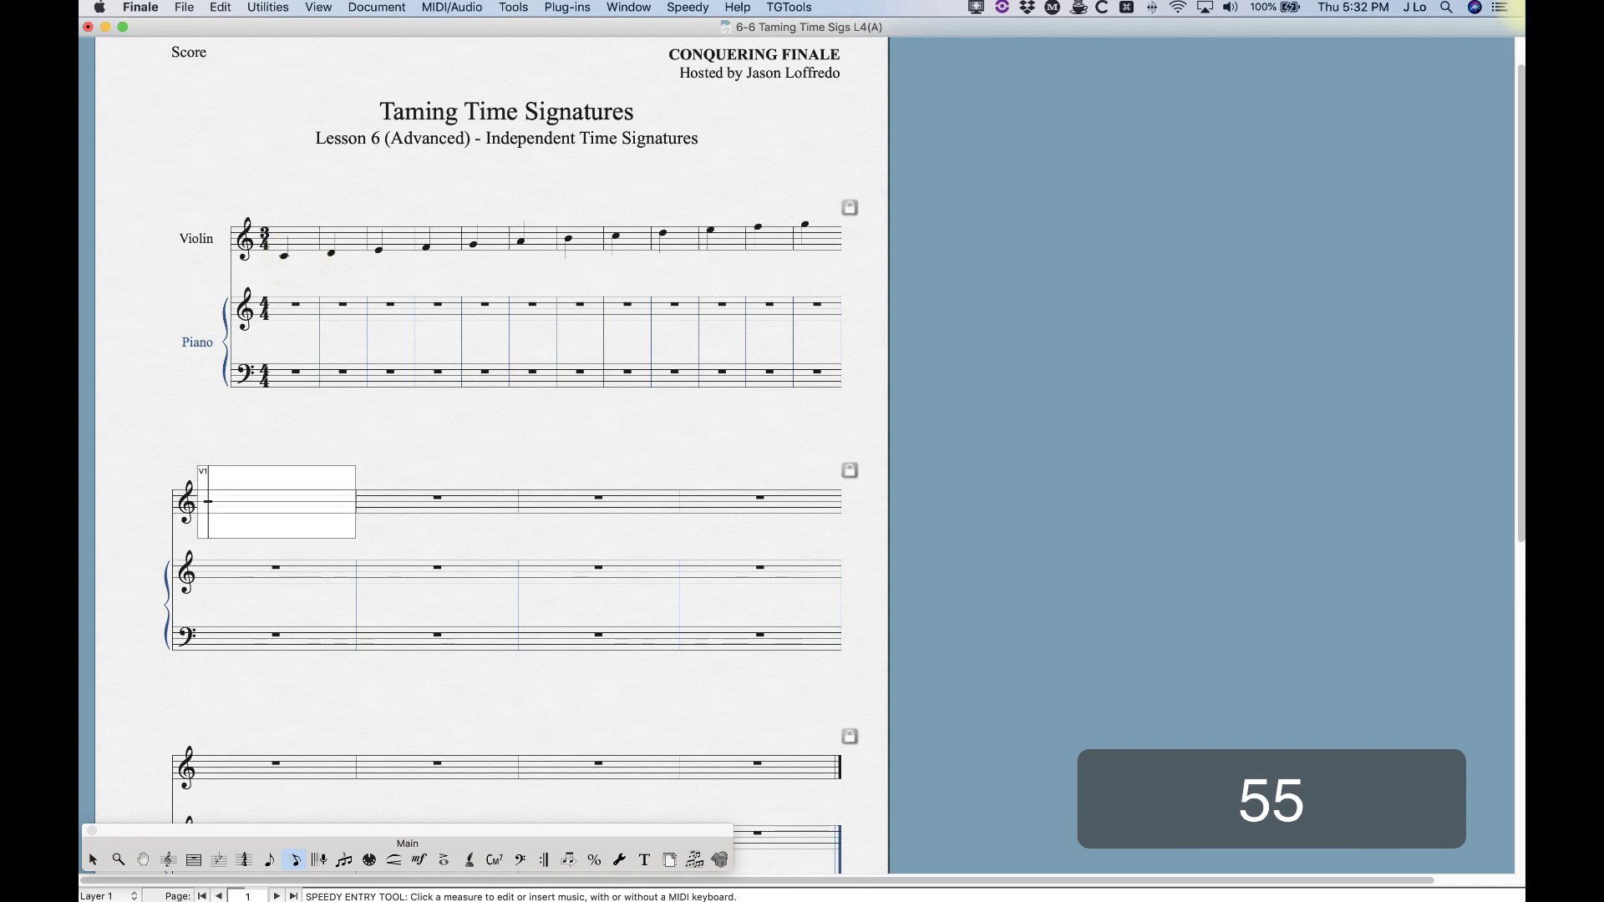
click(1500, 7)
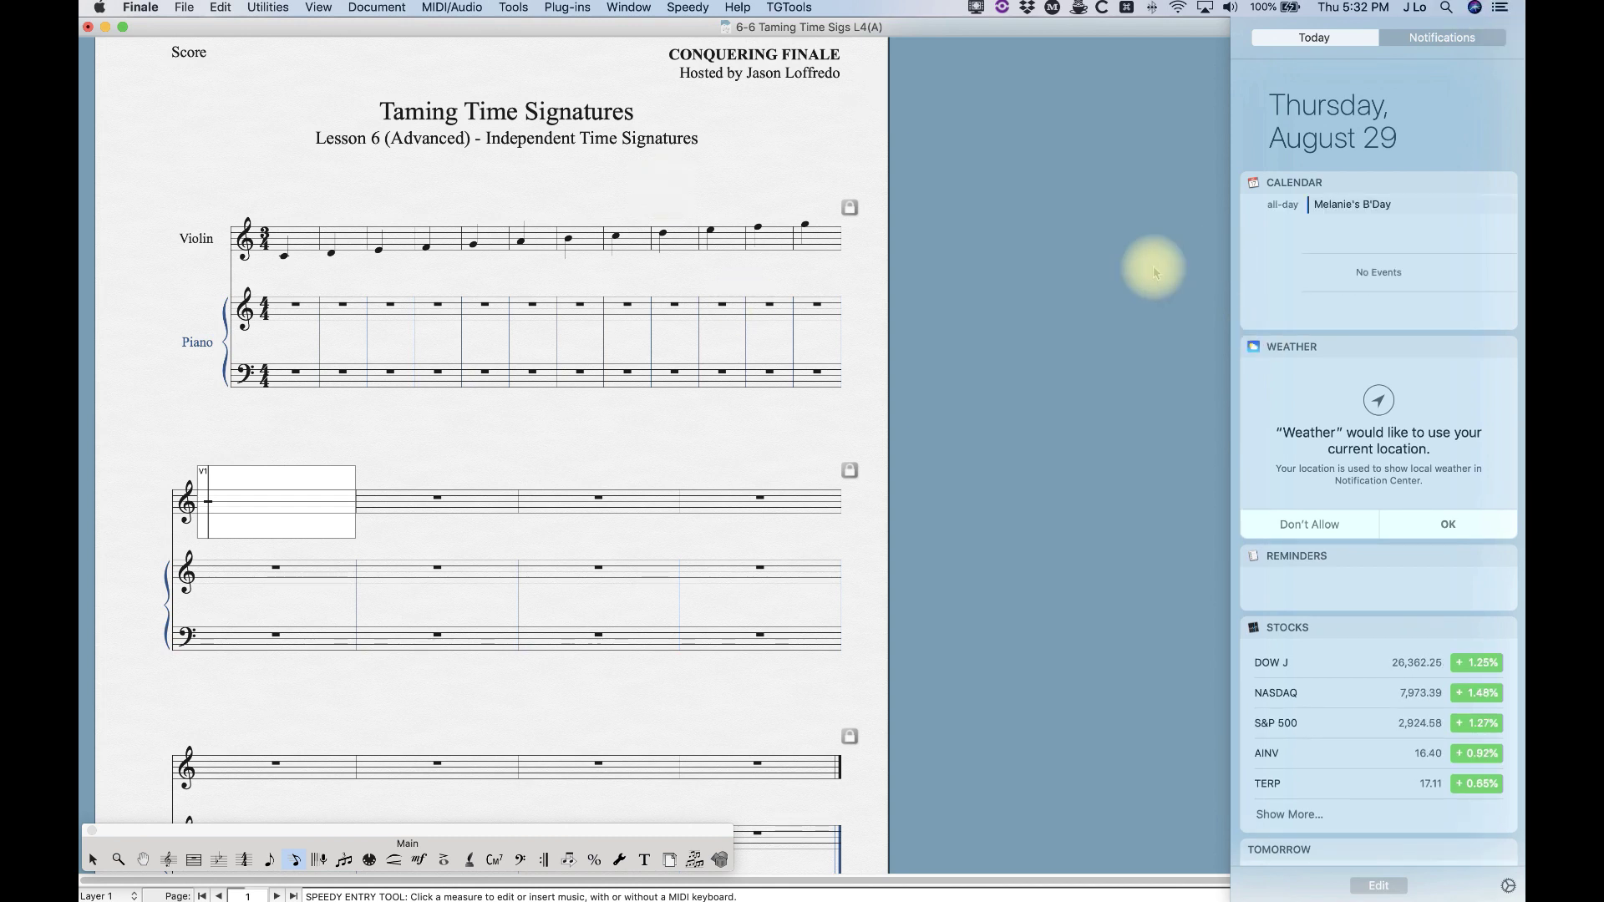
click(1113, 267)
Step: Enter one quarter-note triad in each first-system measure of the Piano's treble staff, starting with a C major chord
click(310, 321)
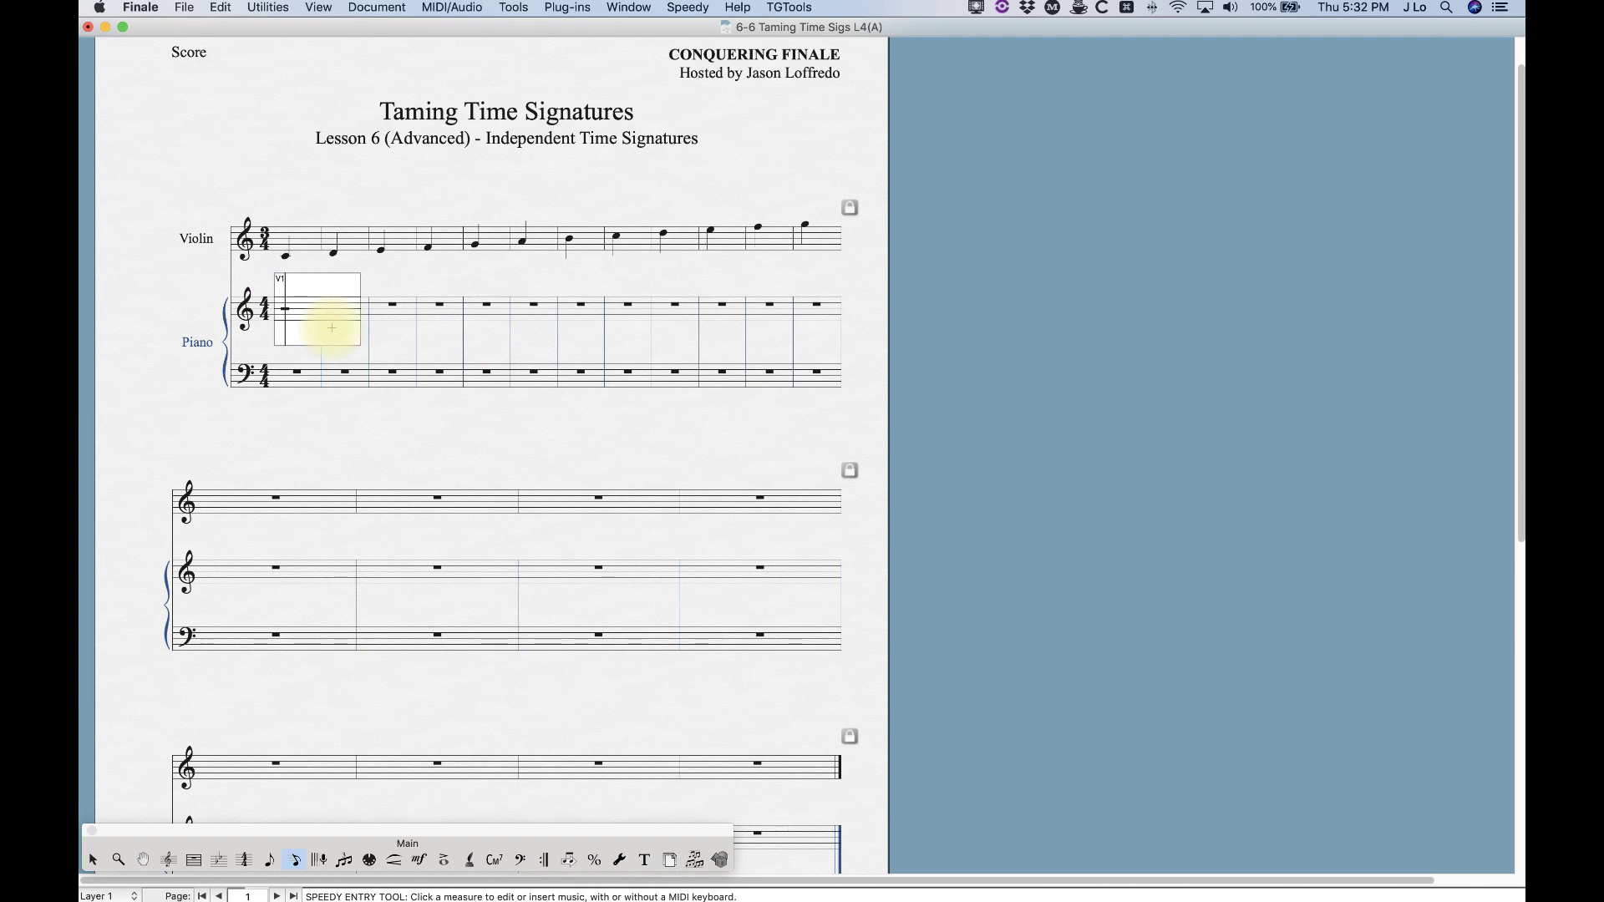
key(5)
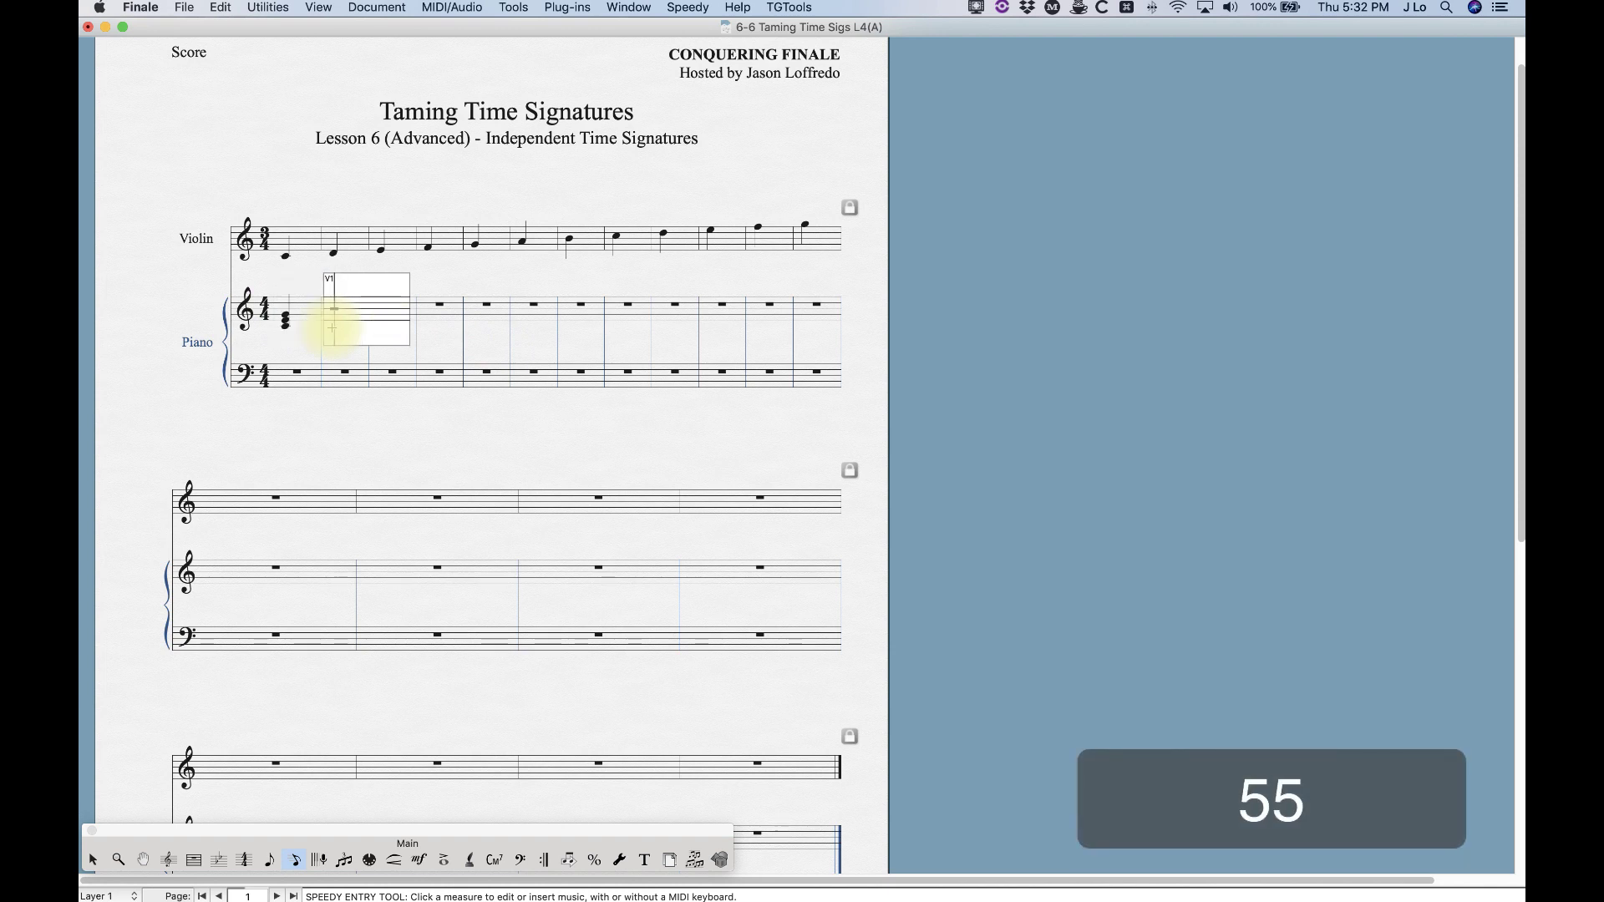
key(5)
key(5)
key(5)
key(5)
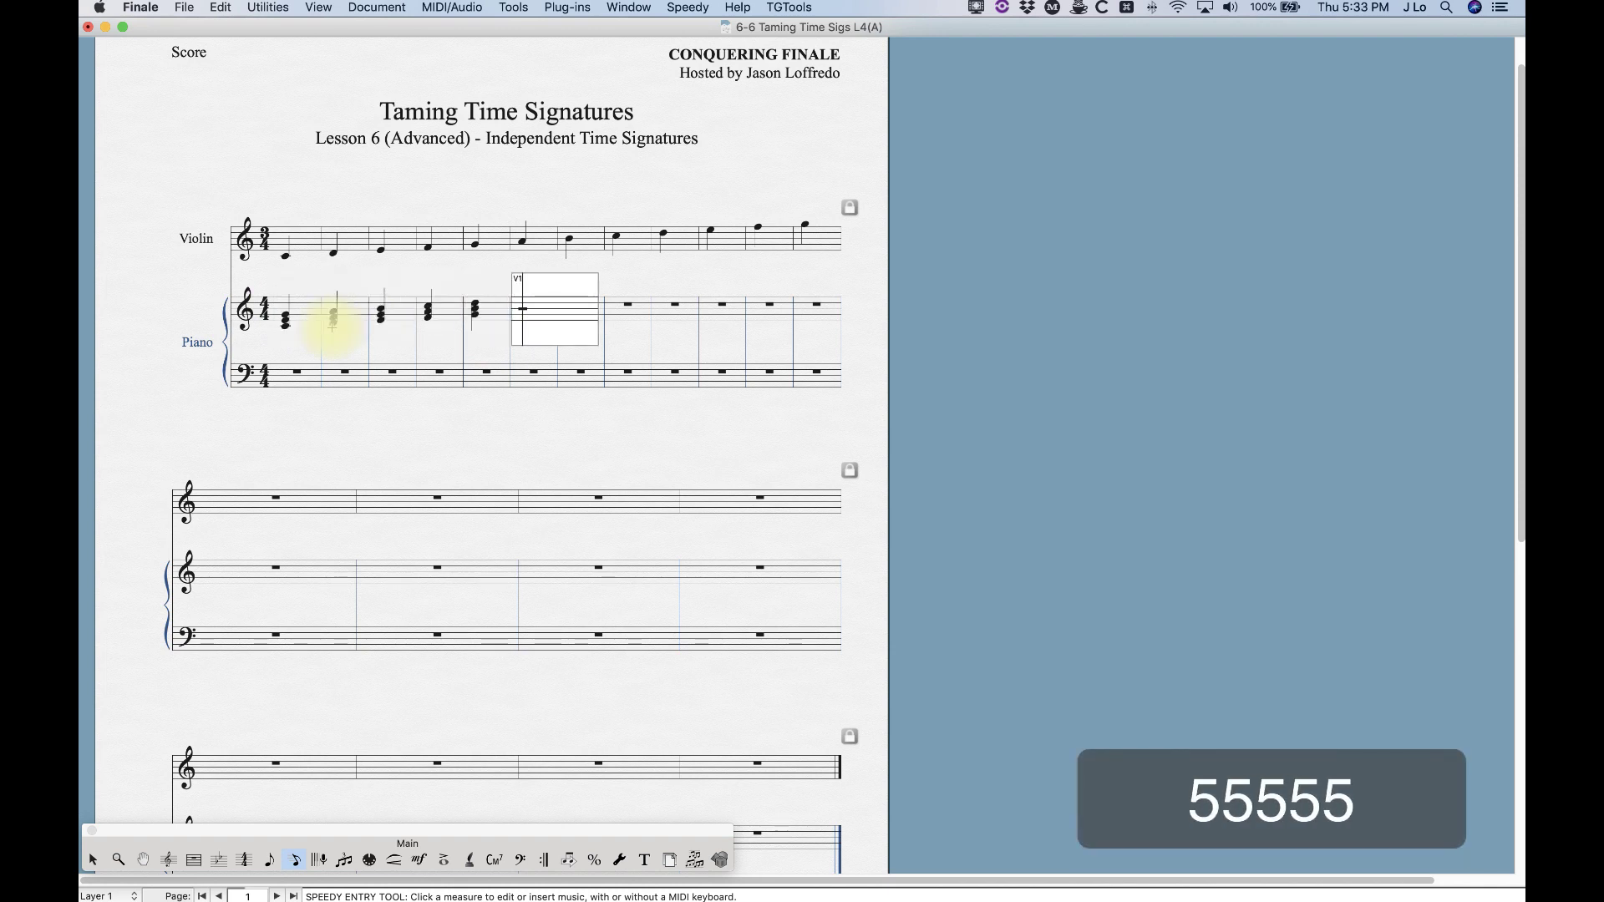
key(5)
key(5)
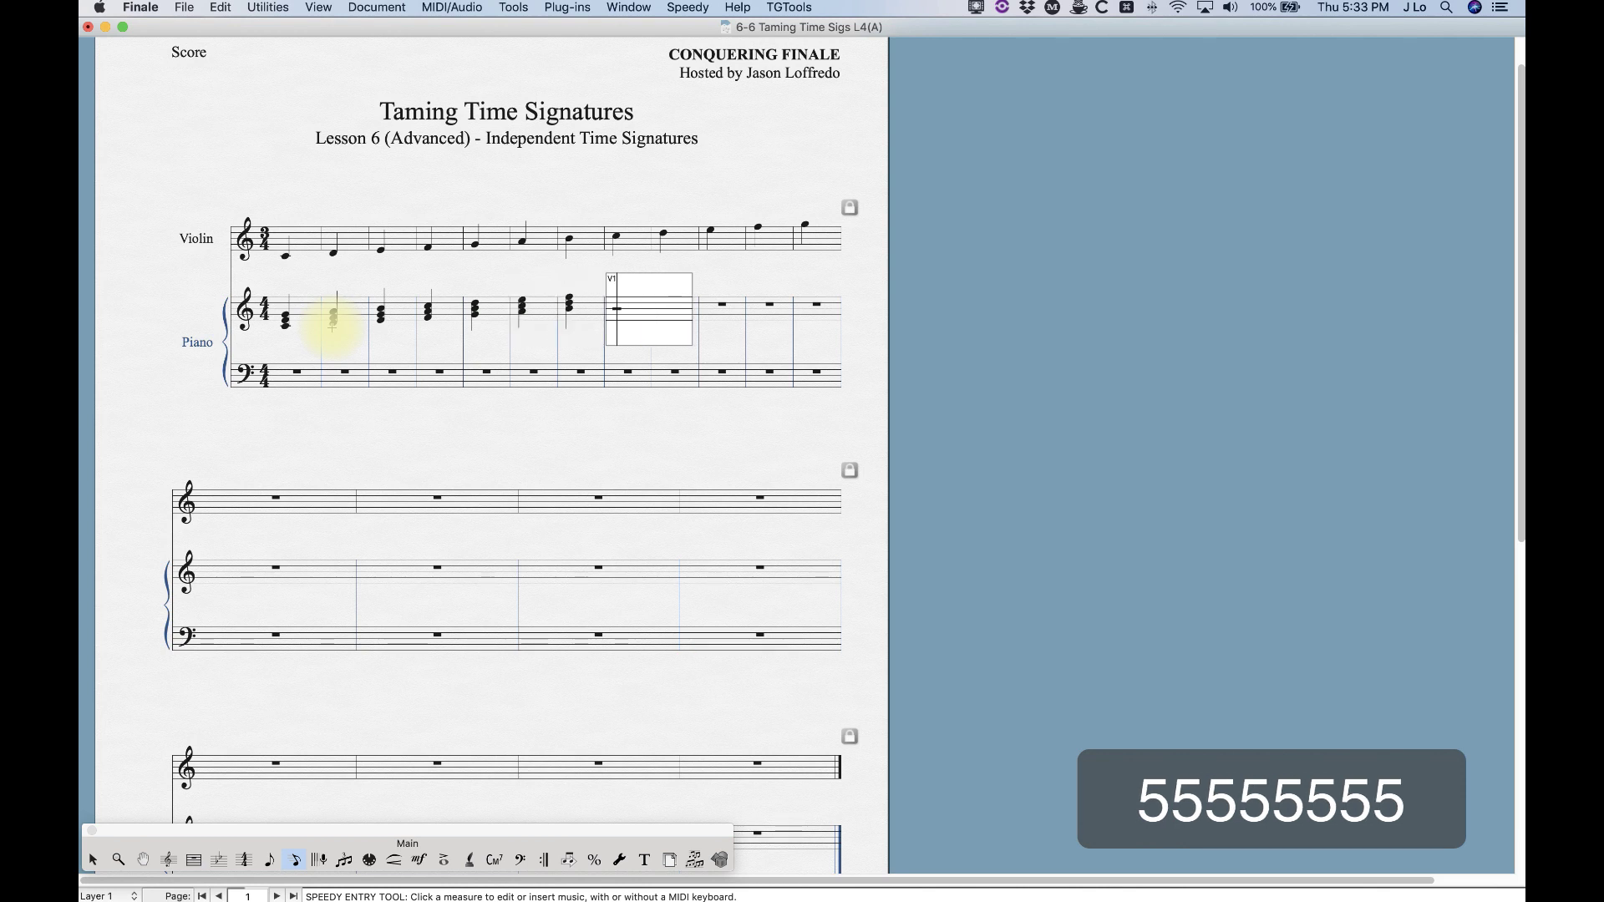
key(5)
key(5)
key(5)
key(5)
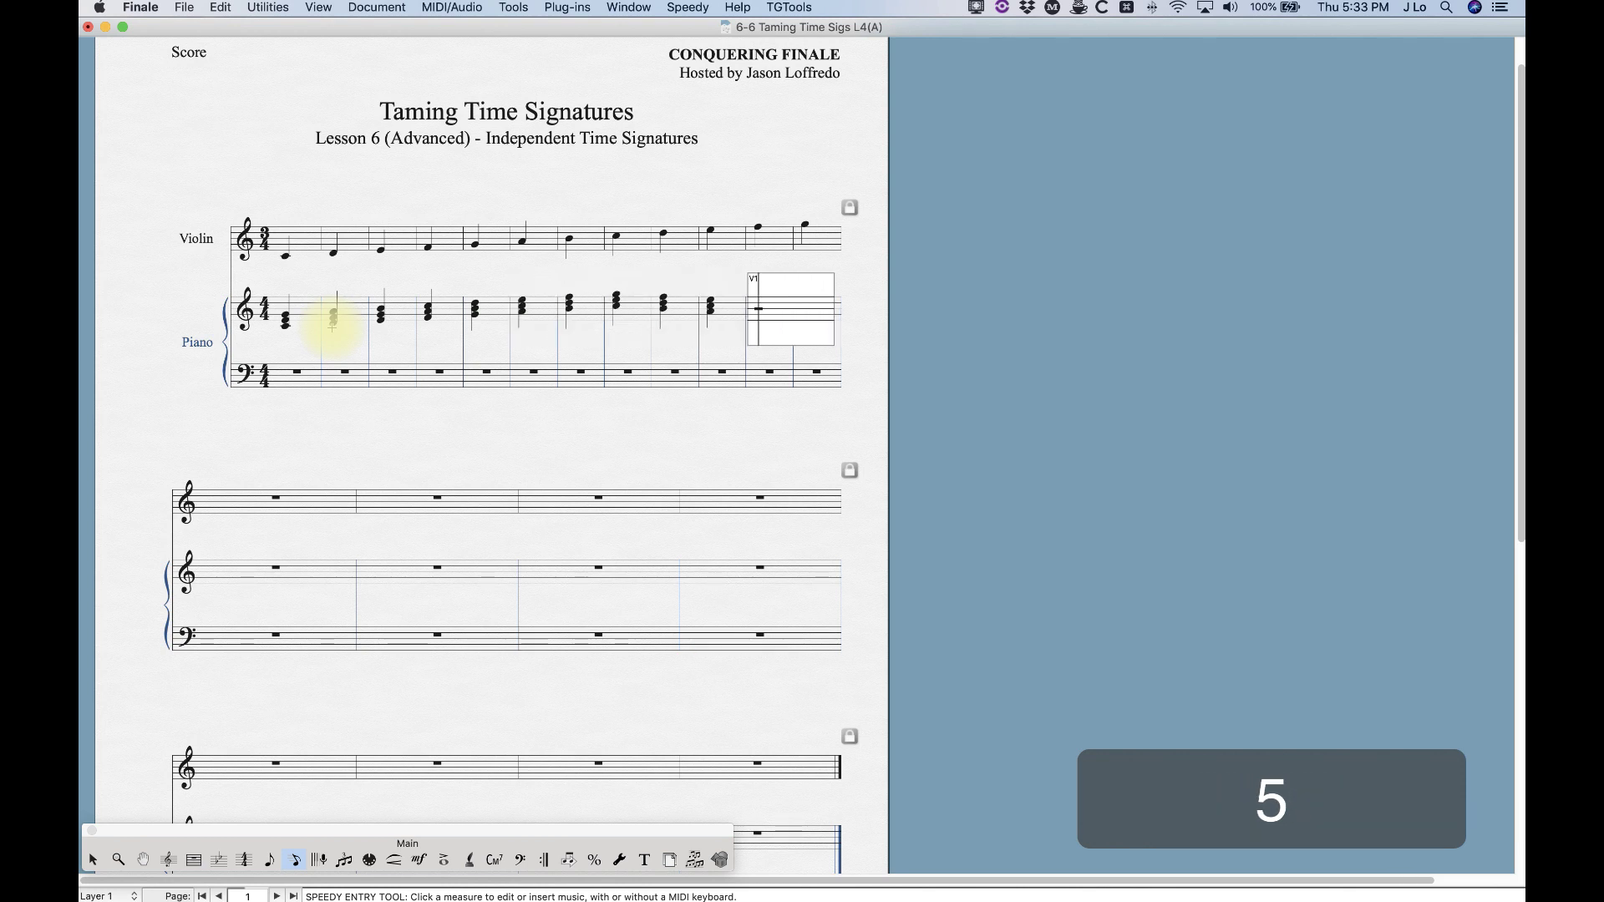
key(5)
click(335, 193)
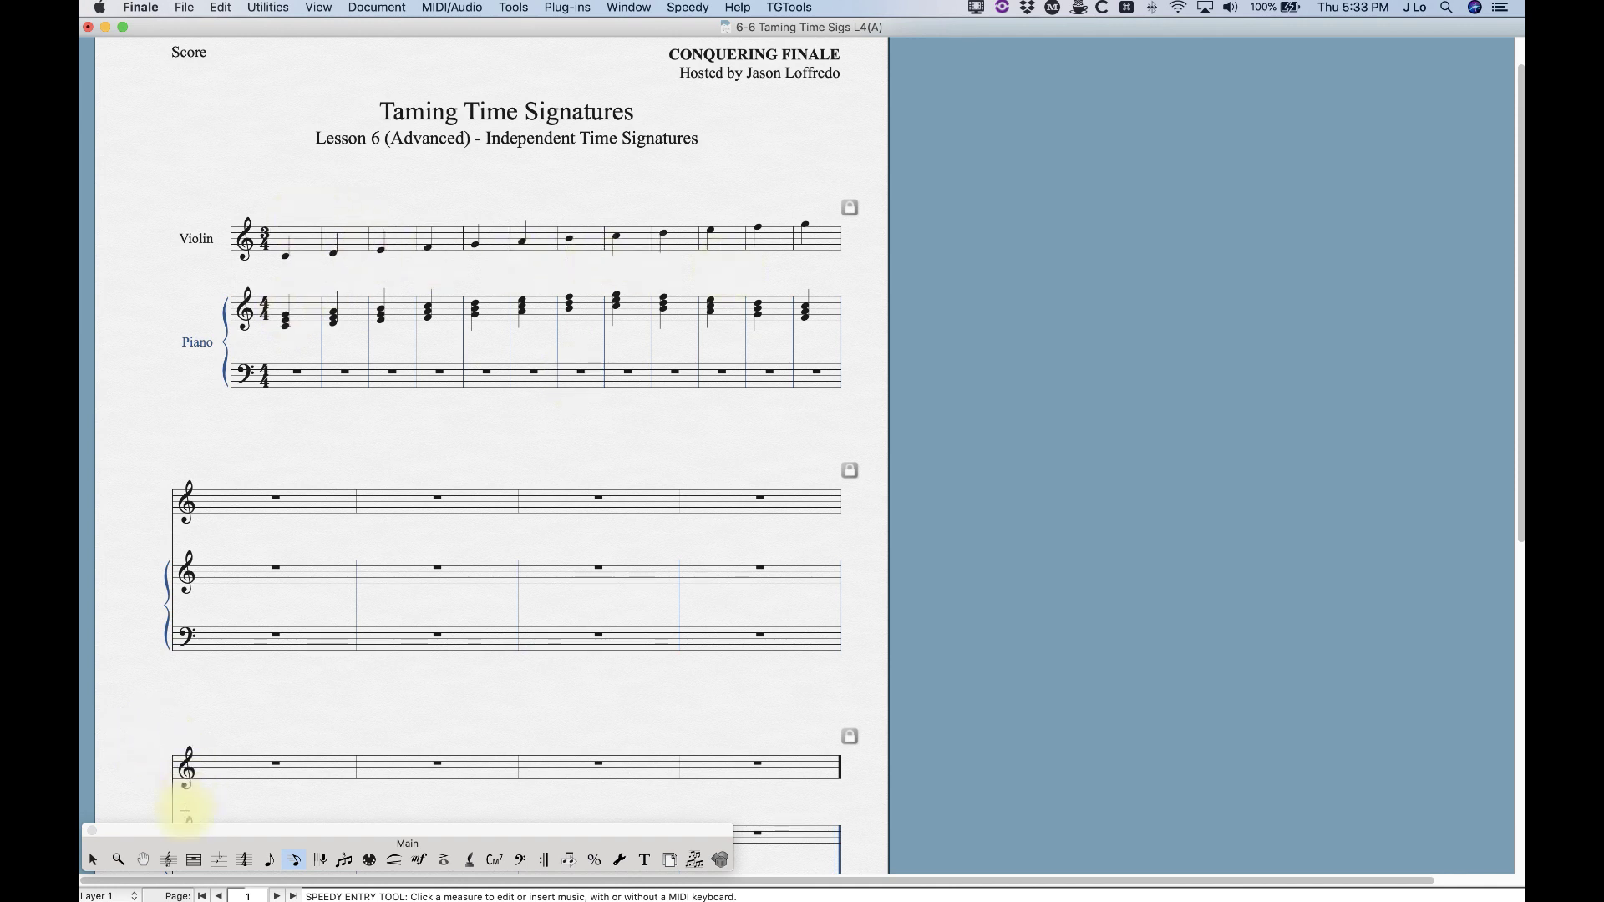
Step: Try making measure 3's barline invisible in its measure attributes, and undo the change
click(193, 860)
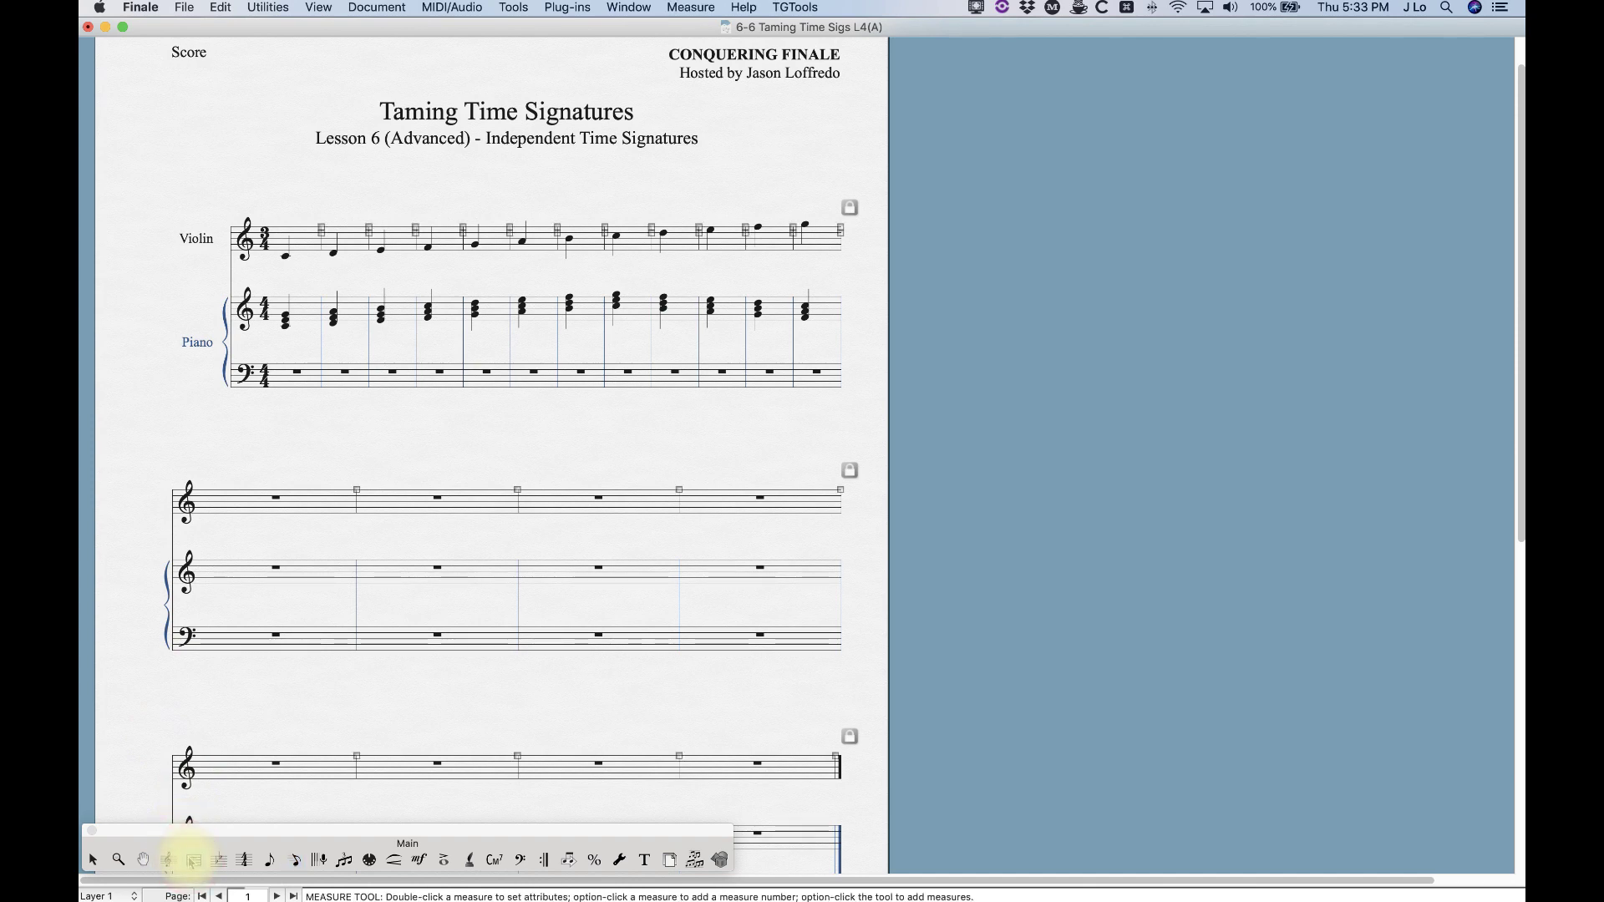
double_click(398, 242)
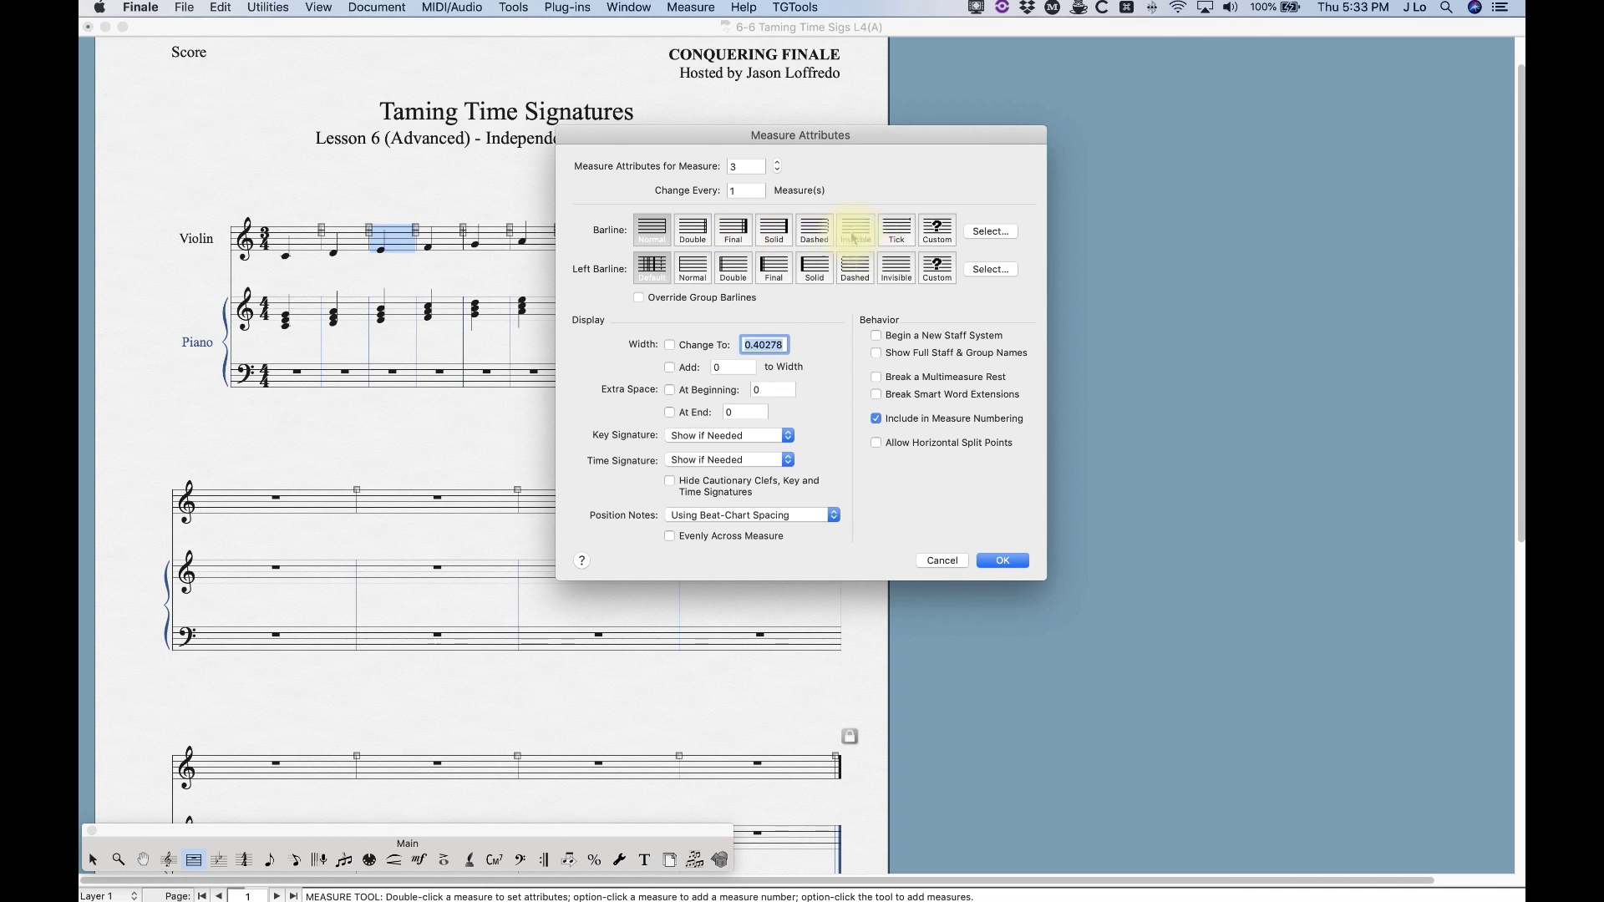
click(853, 233)
click(1002, 560)
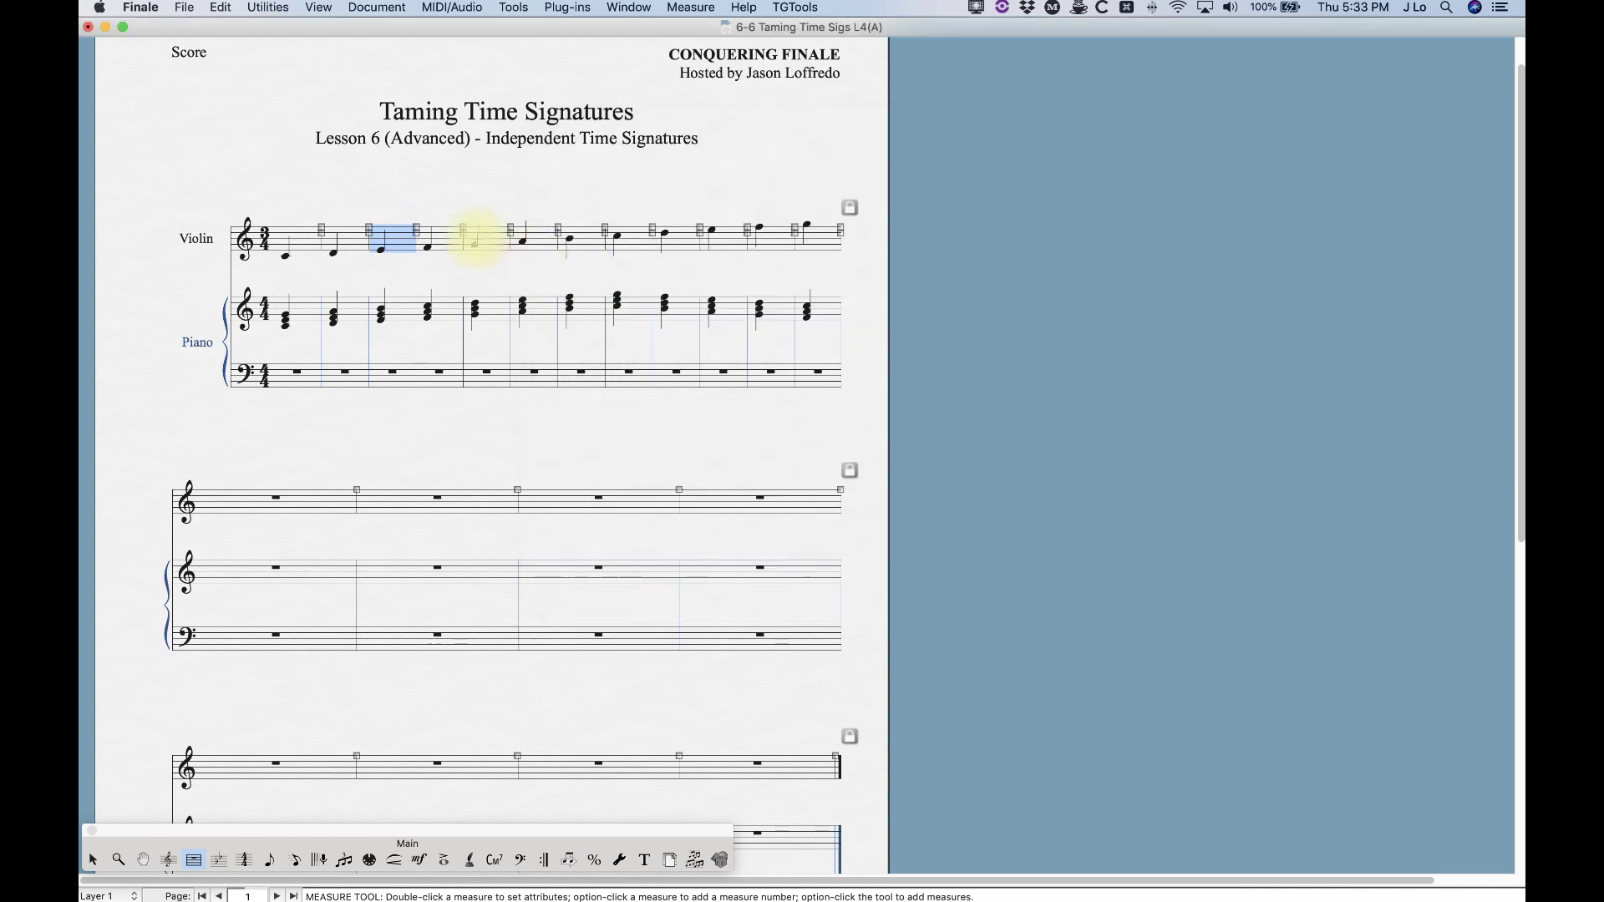
click(392, 237)
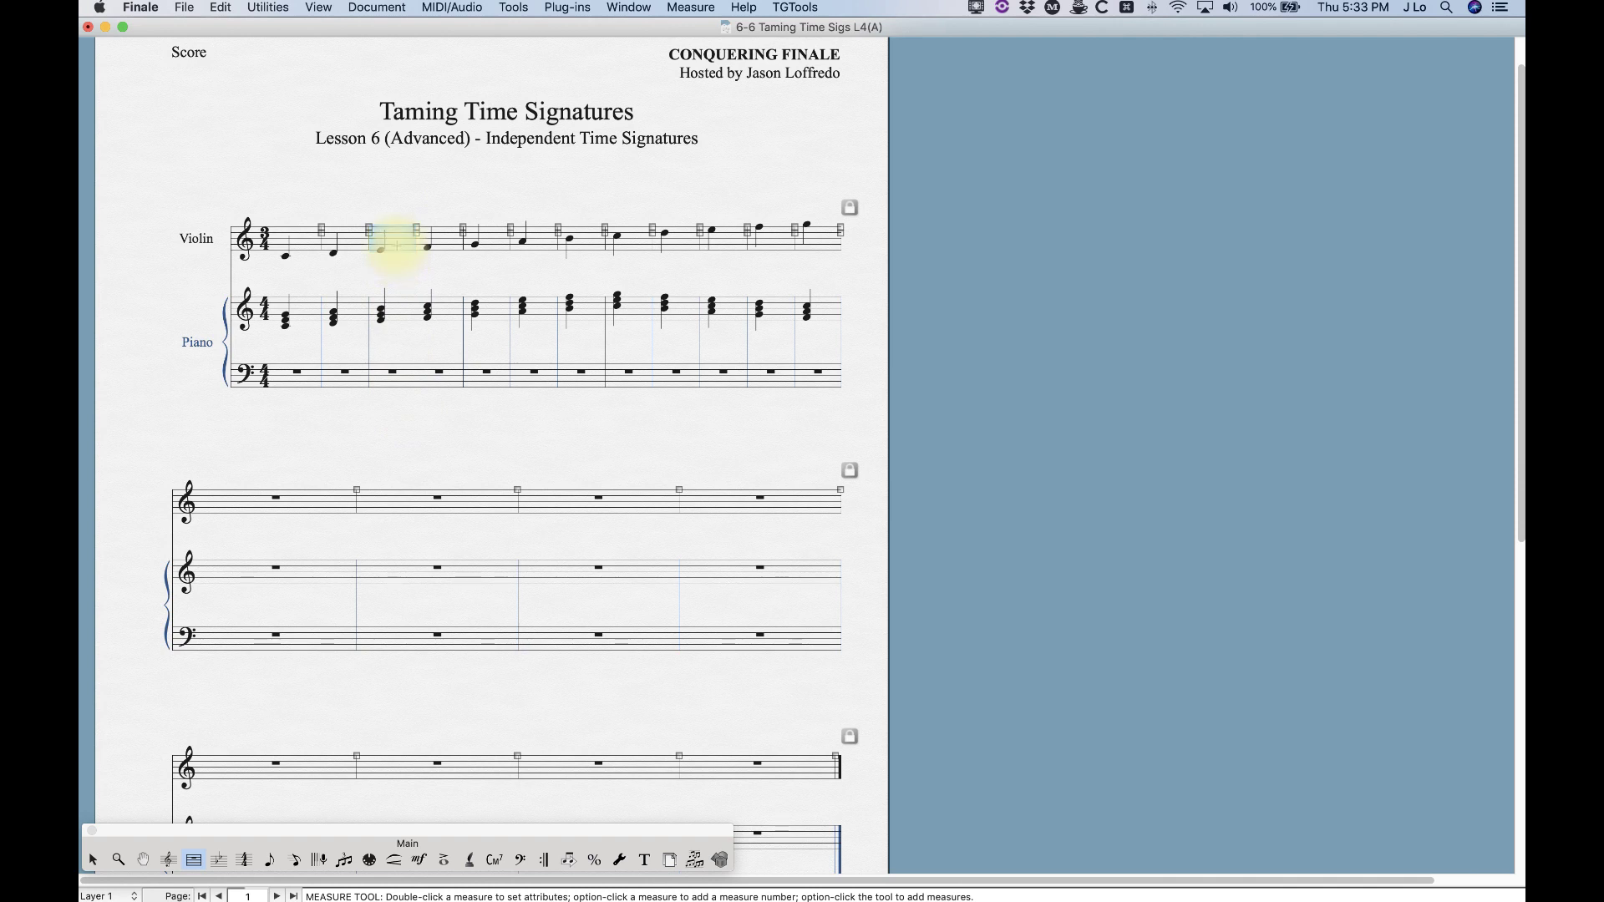
key(super+z)
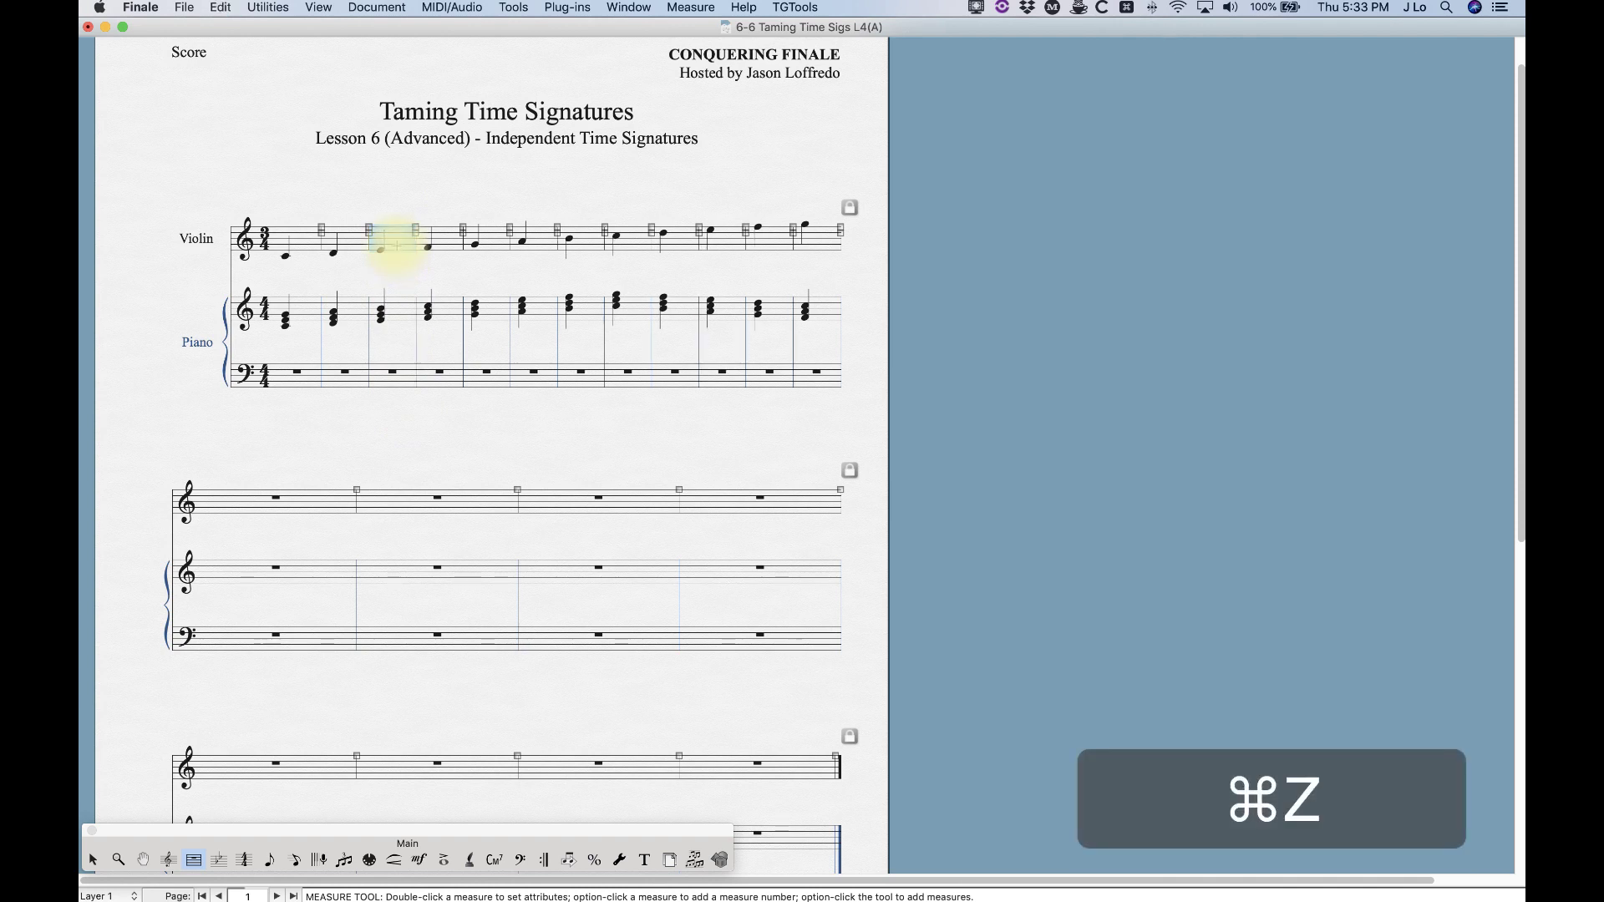
Step: Select the first two Violin measures and open the staff style definitions
click(396, 245)
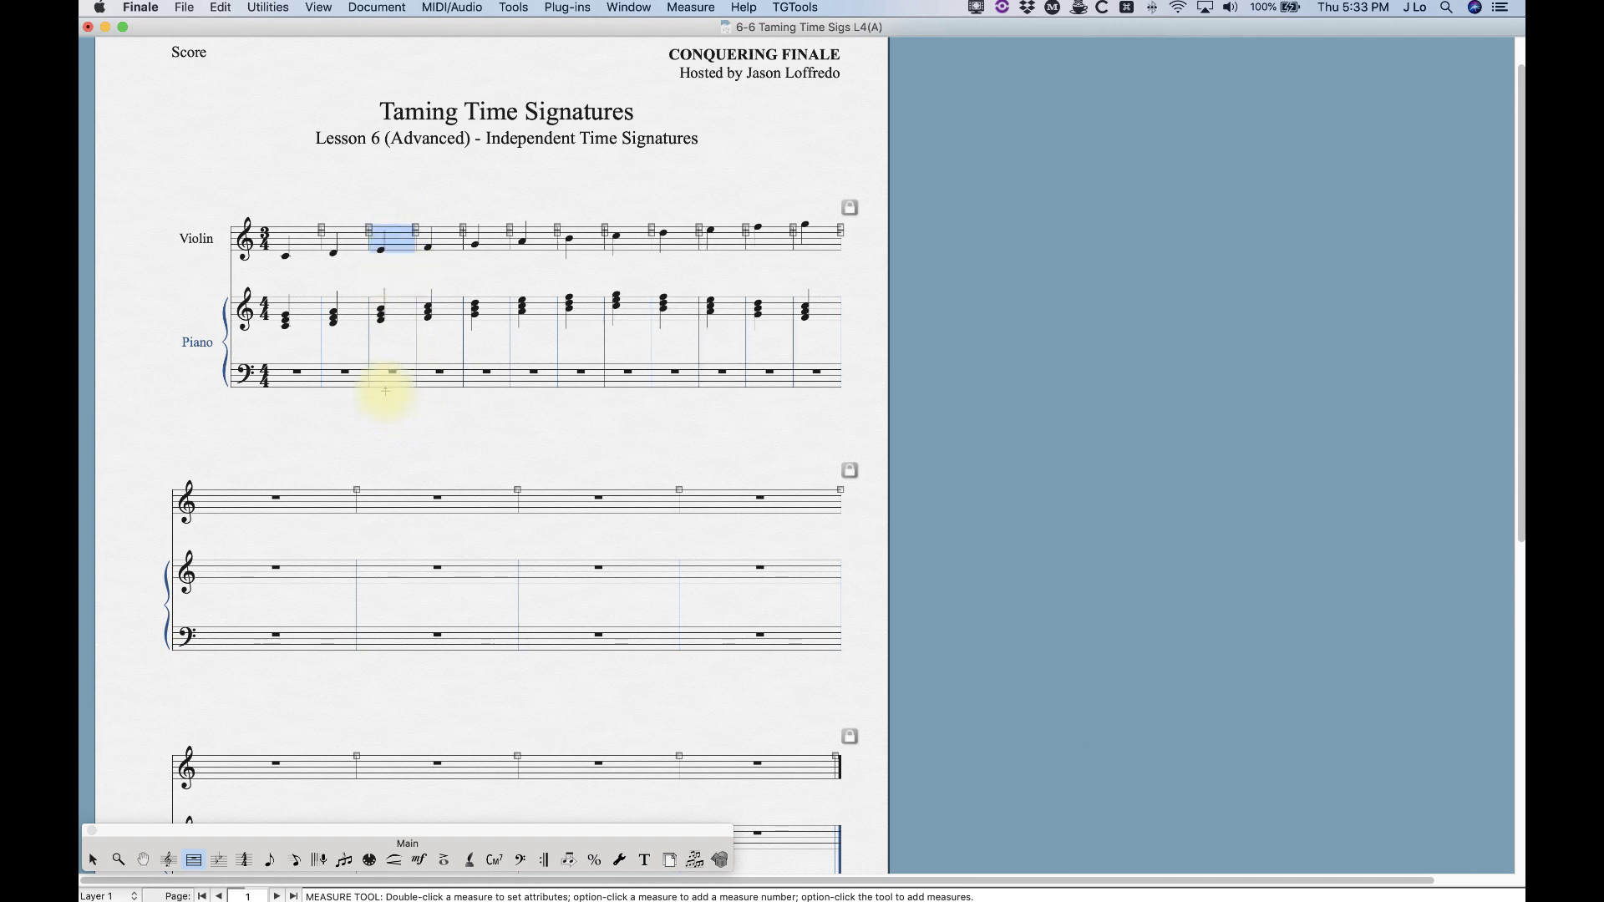
click(301, 241)
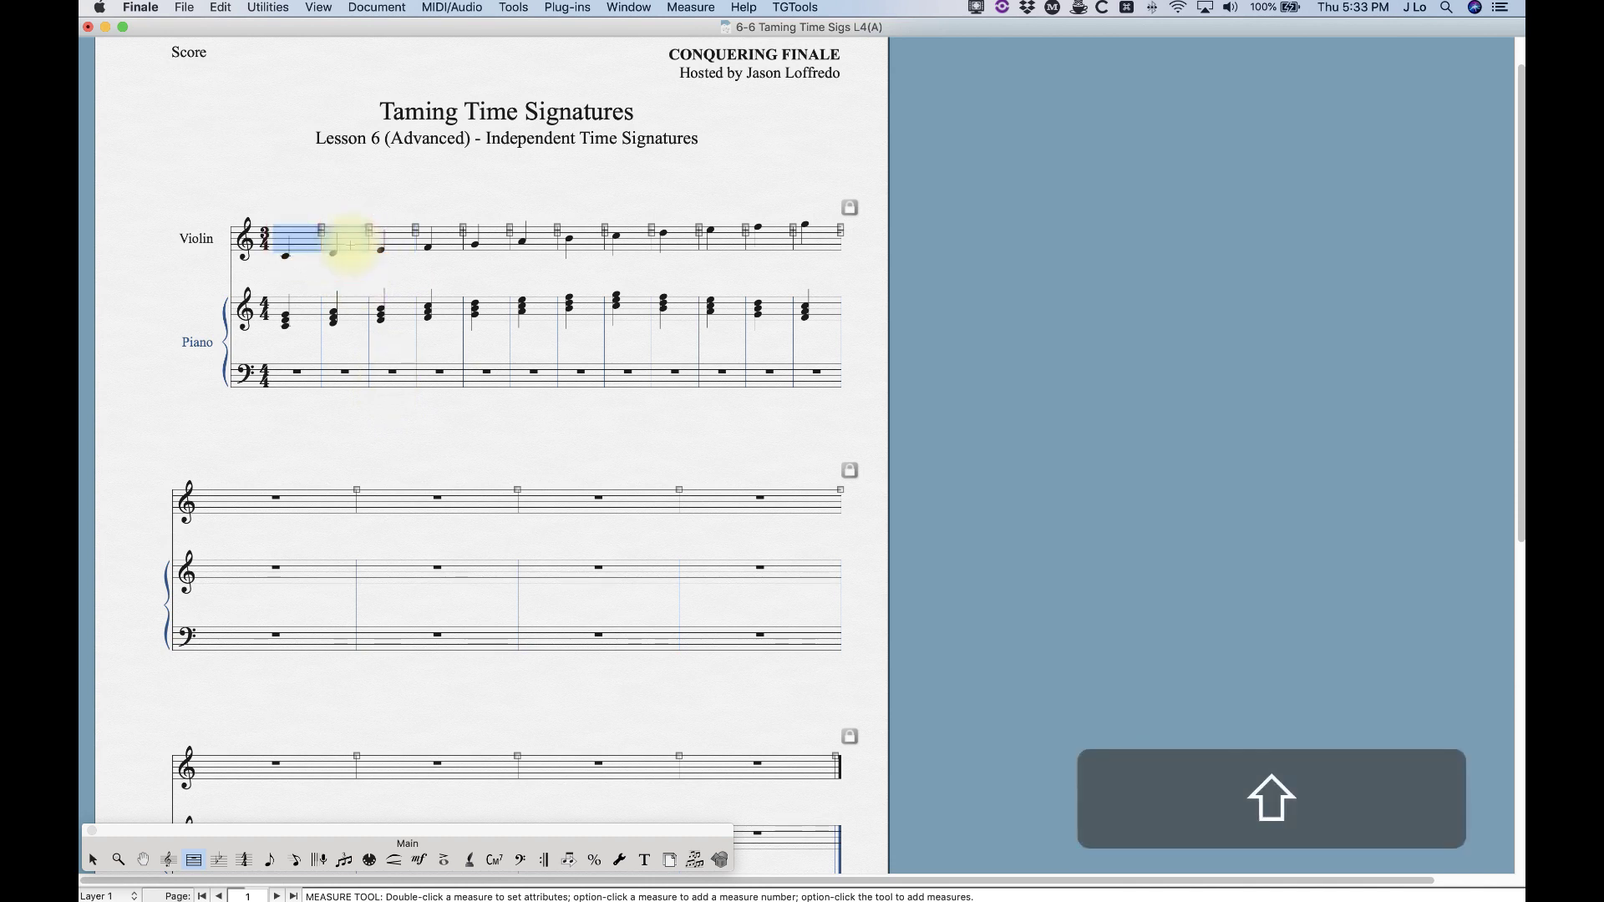
shift+click(378, 250)
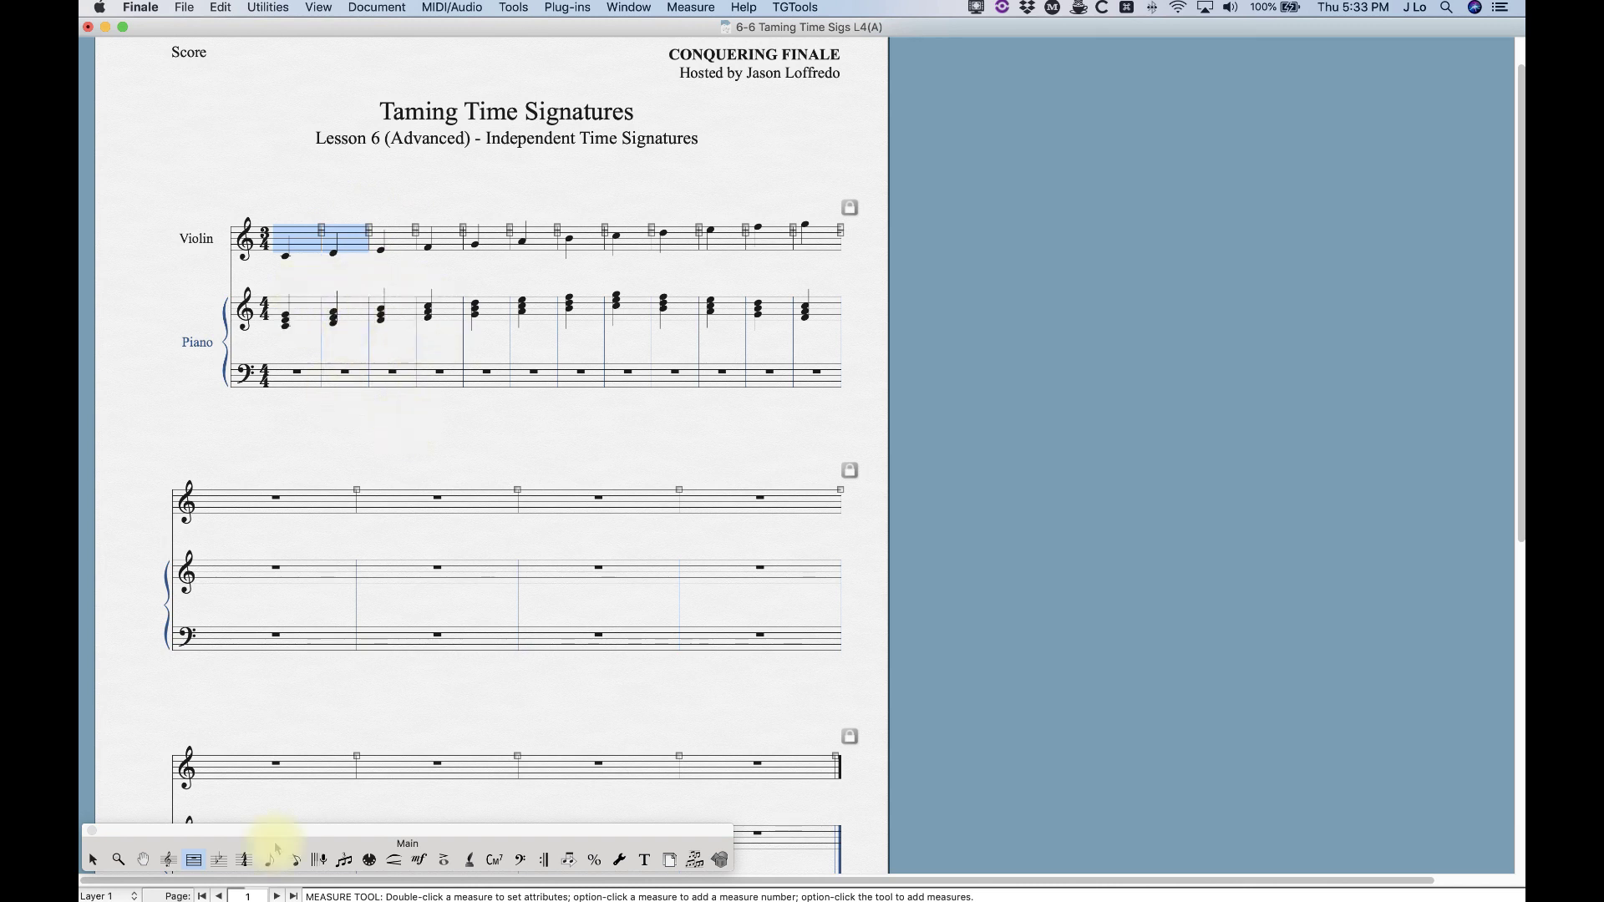
click(168, 859)
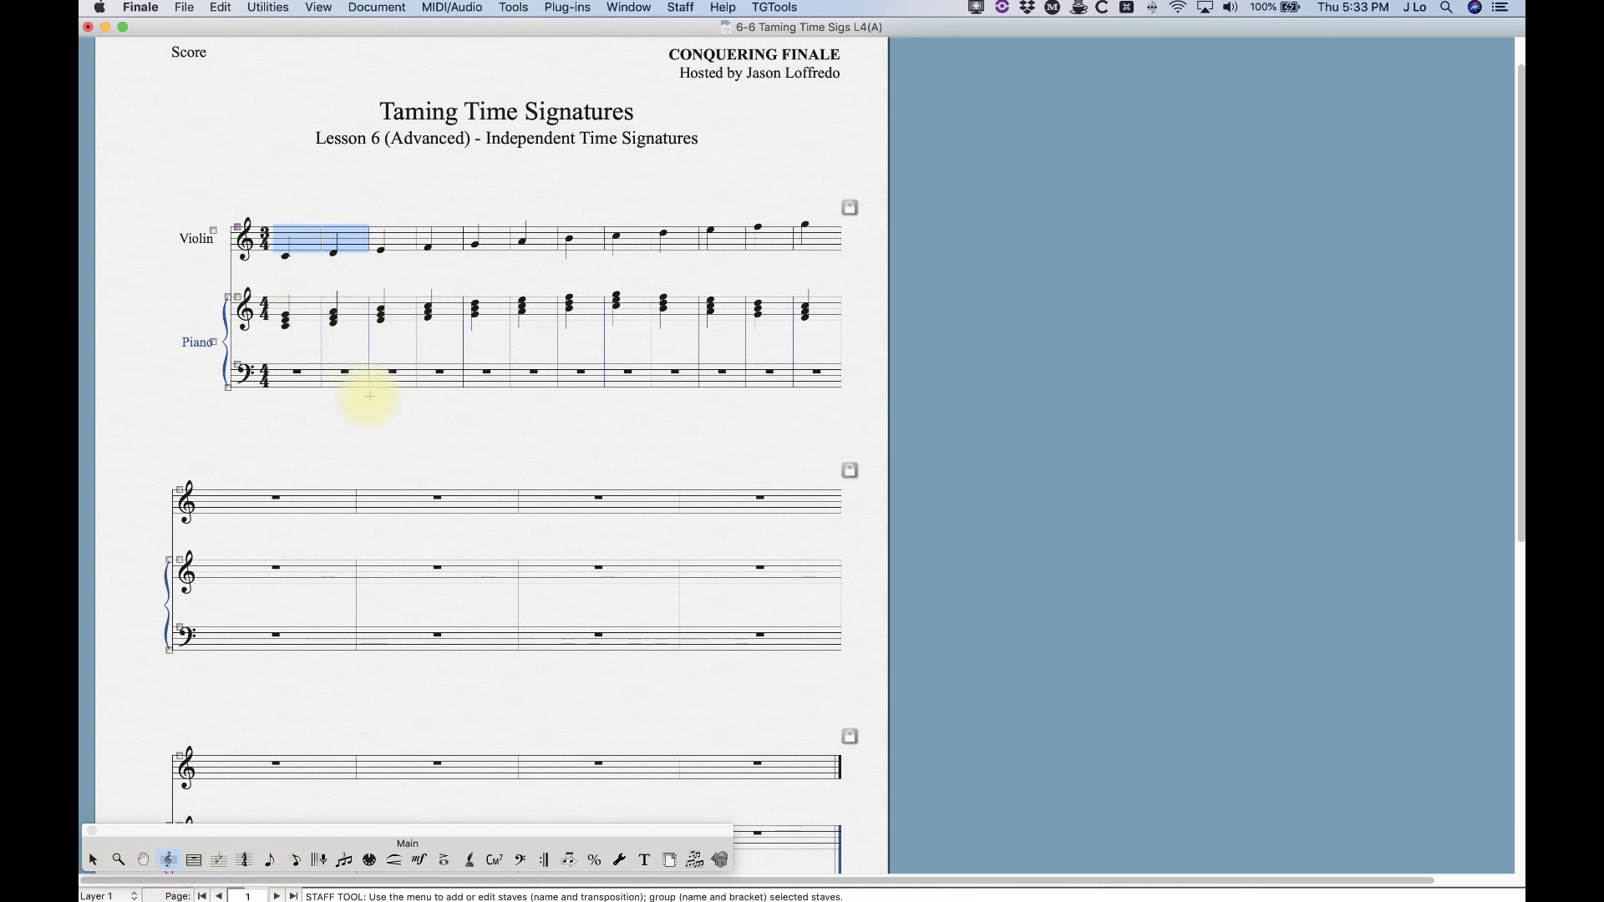
click(304, 204)
mouse_move(315, 244)
mouse_down()
mouse_move(340, 243)
mouse_move(298, 243)
mouse_up()
key(shift)
right_click(299, 242)
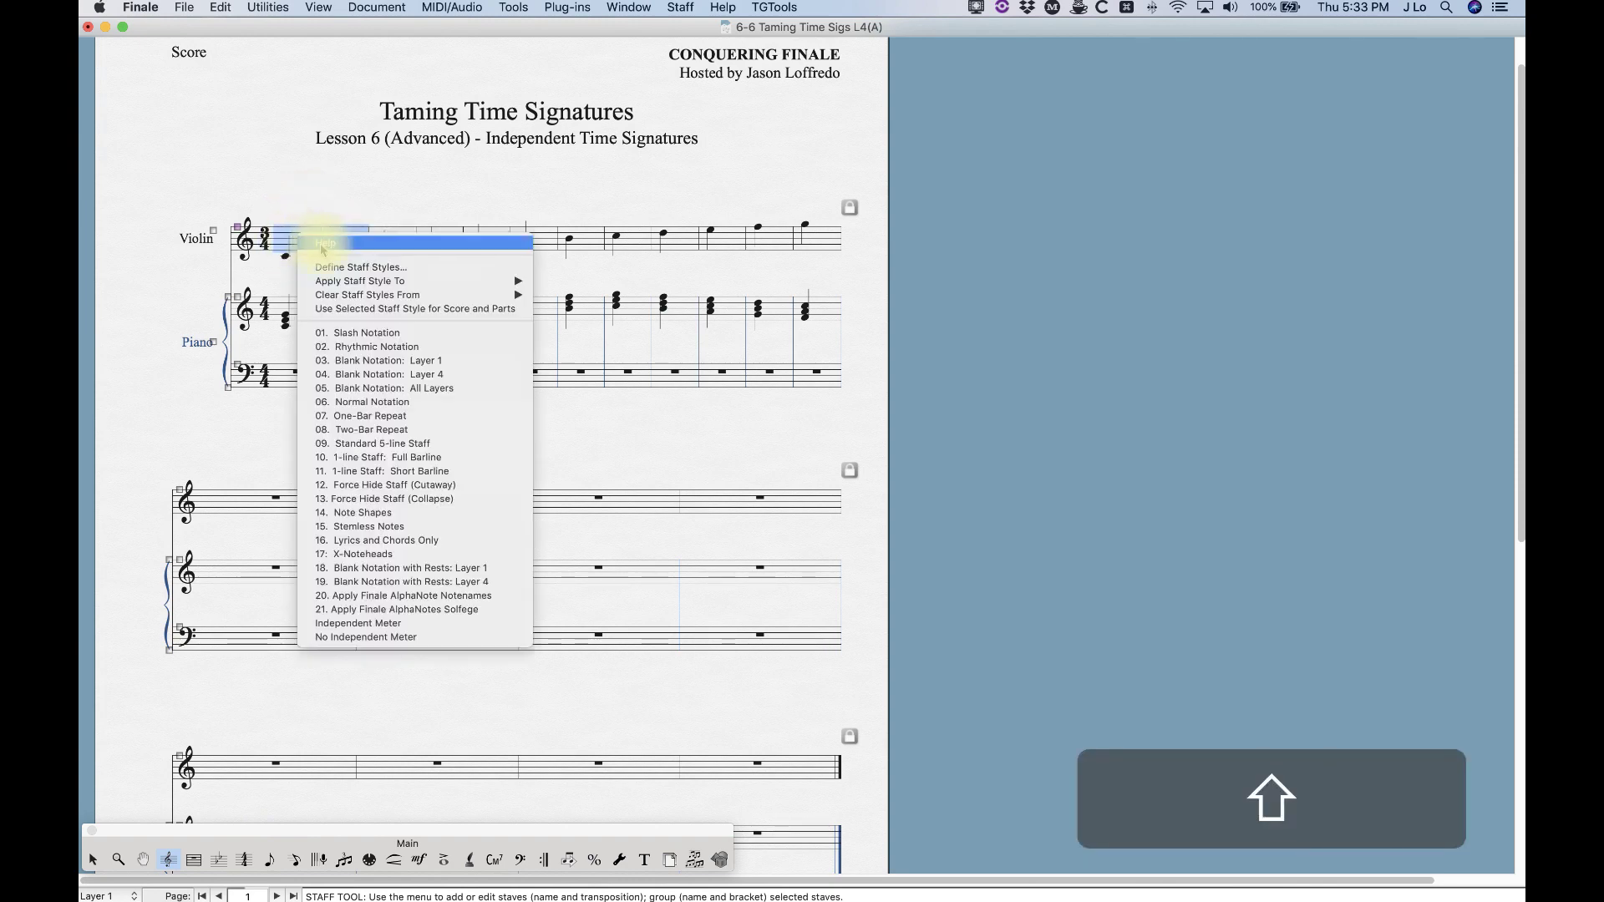
click(756, 324)
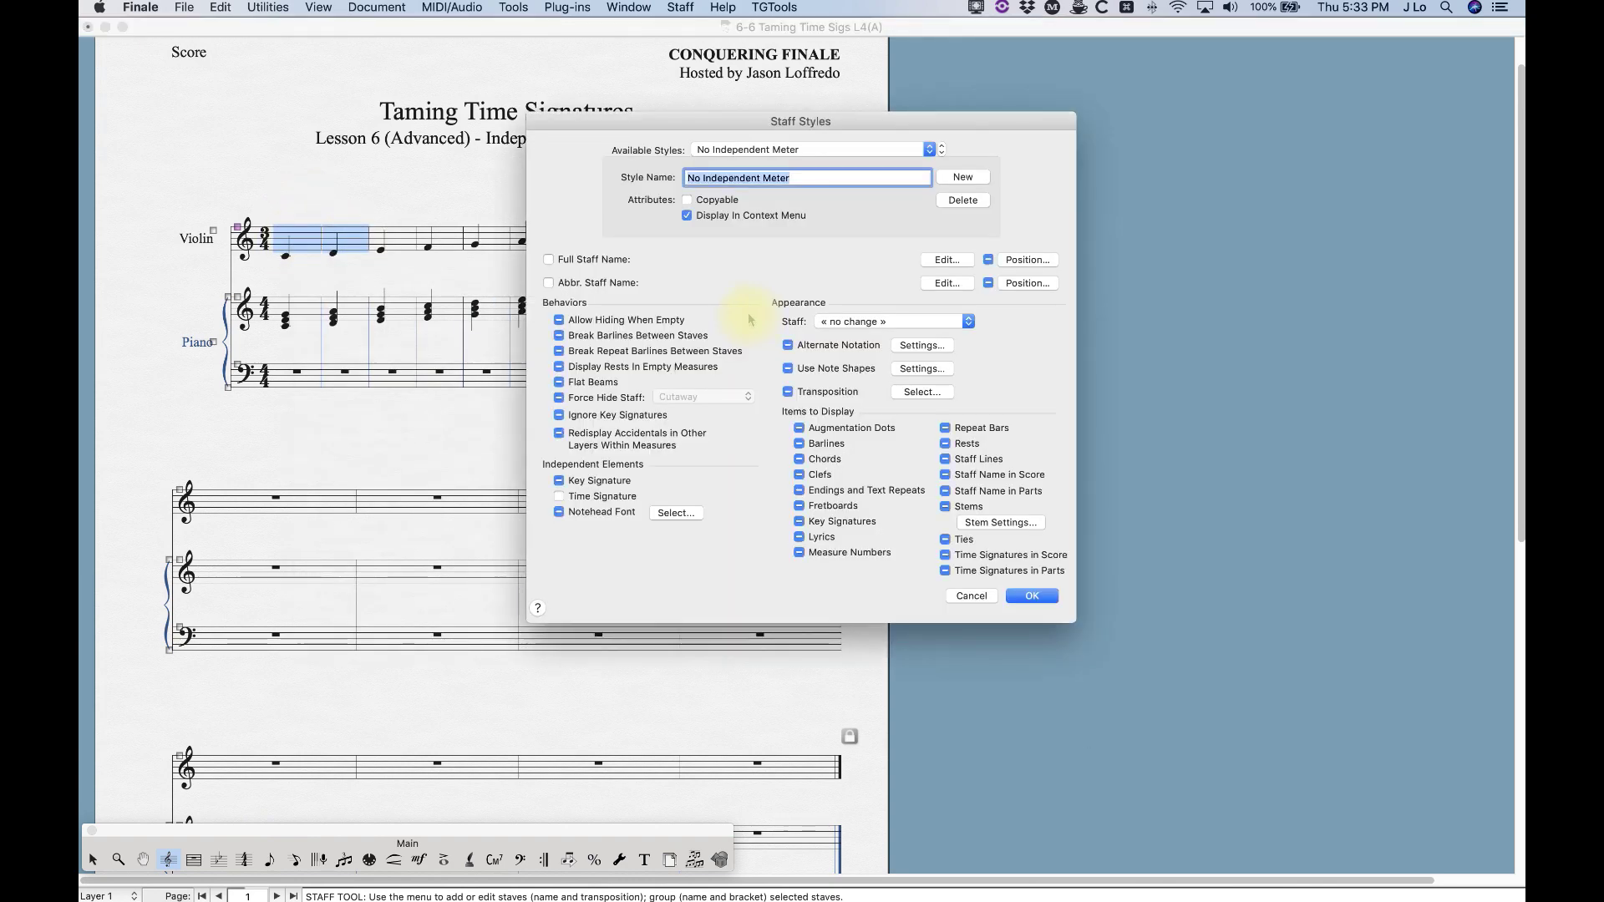
Step: Create a copyable staff style named "No Barlines" that hides barlines and is listed in the context menu
click(959, 178)
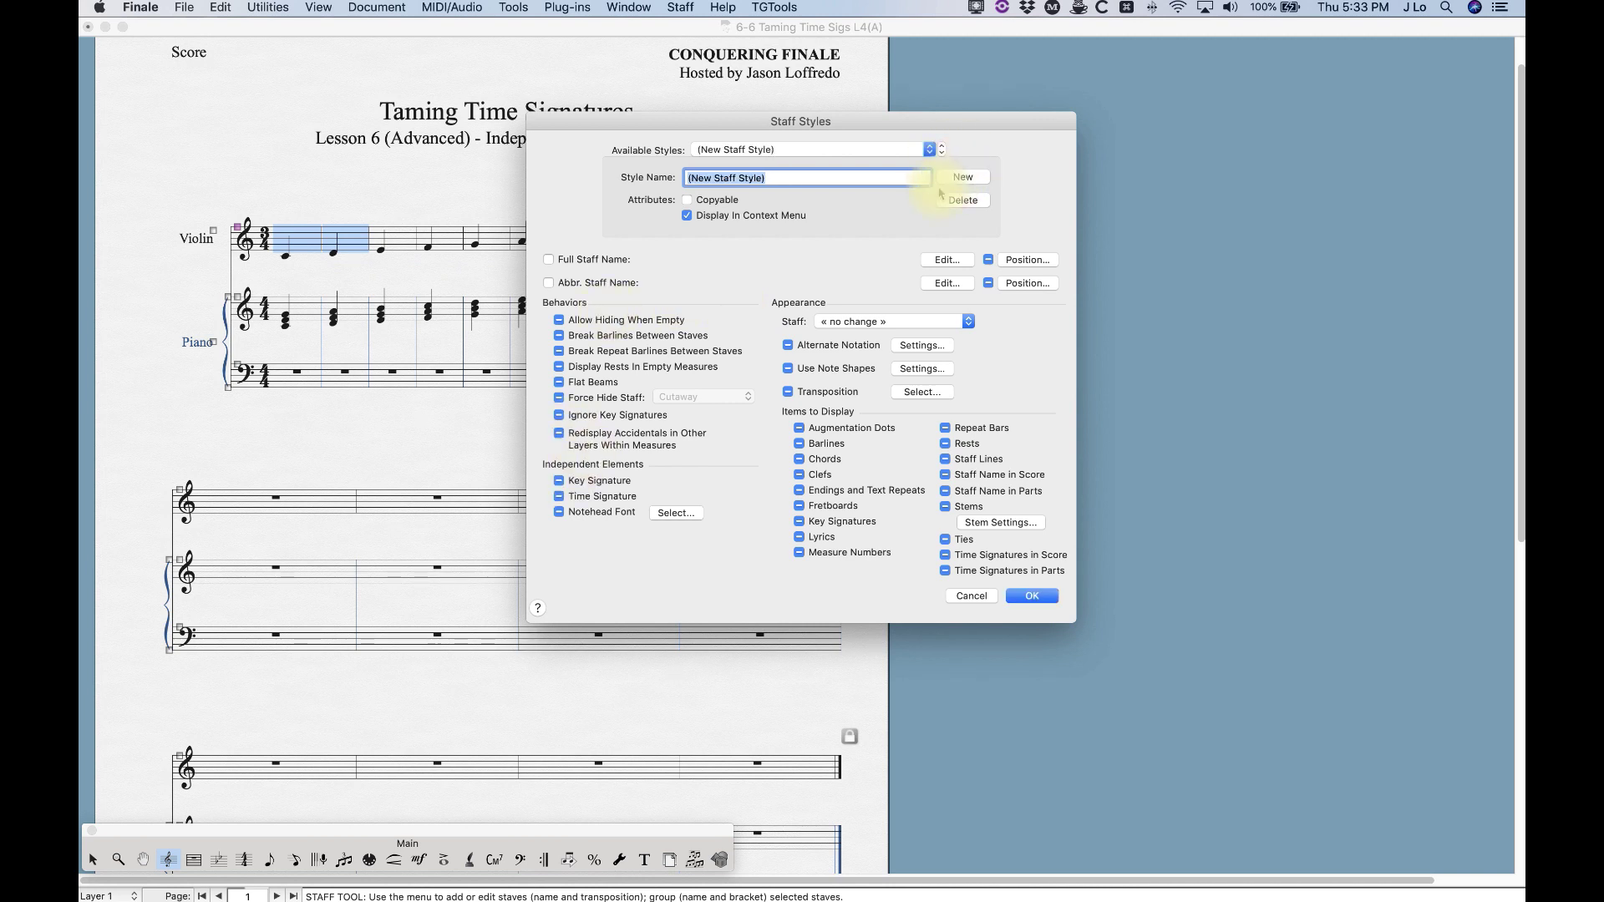
text(N)
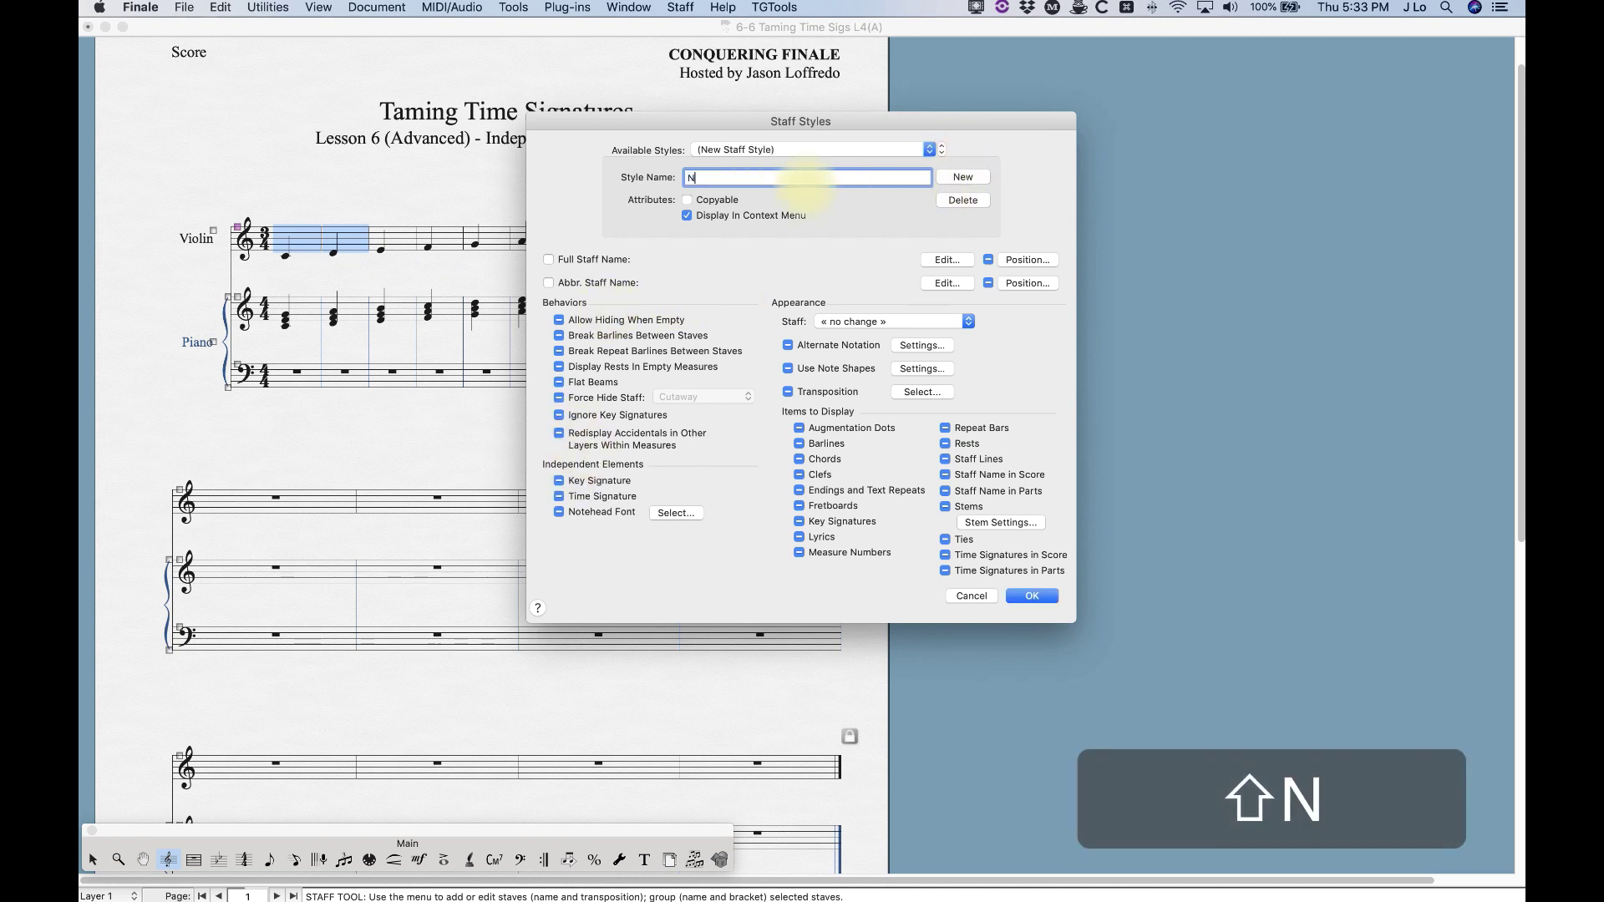
text(o Barlines)
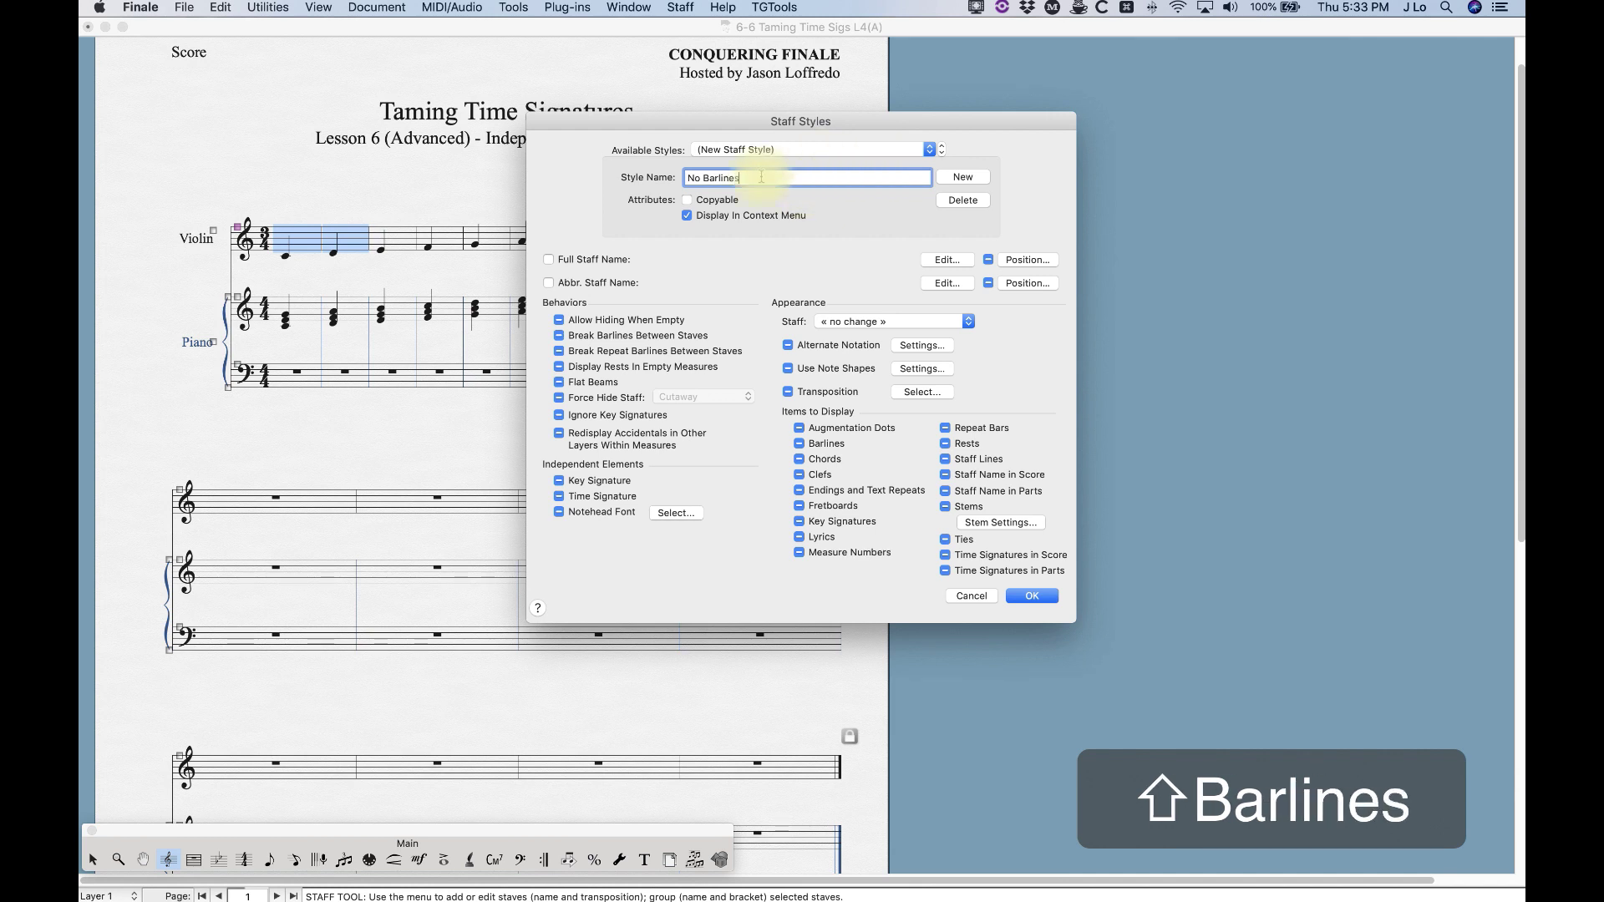
click(687, 214)
click(688, 201)
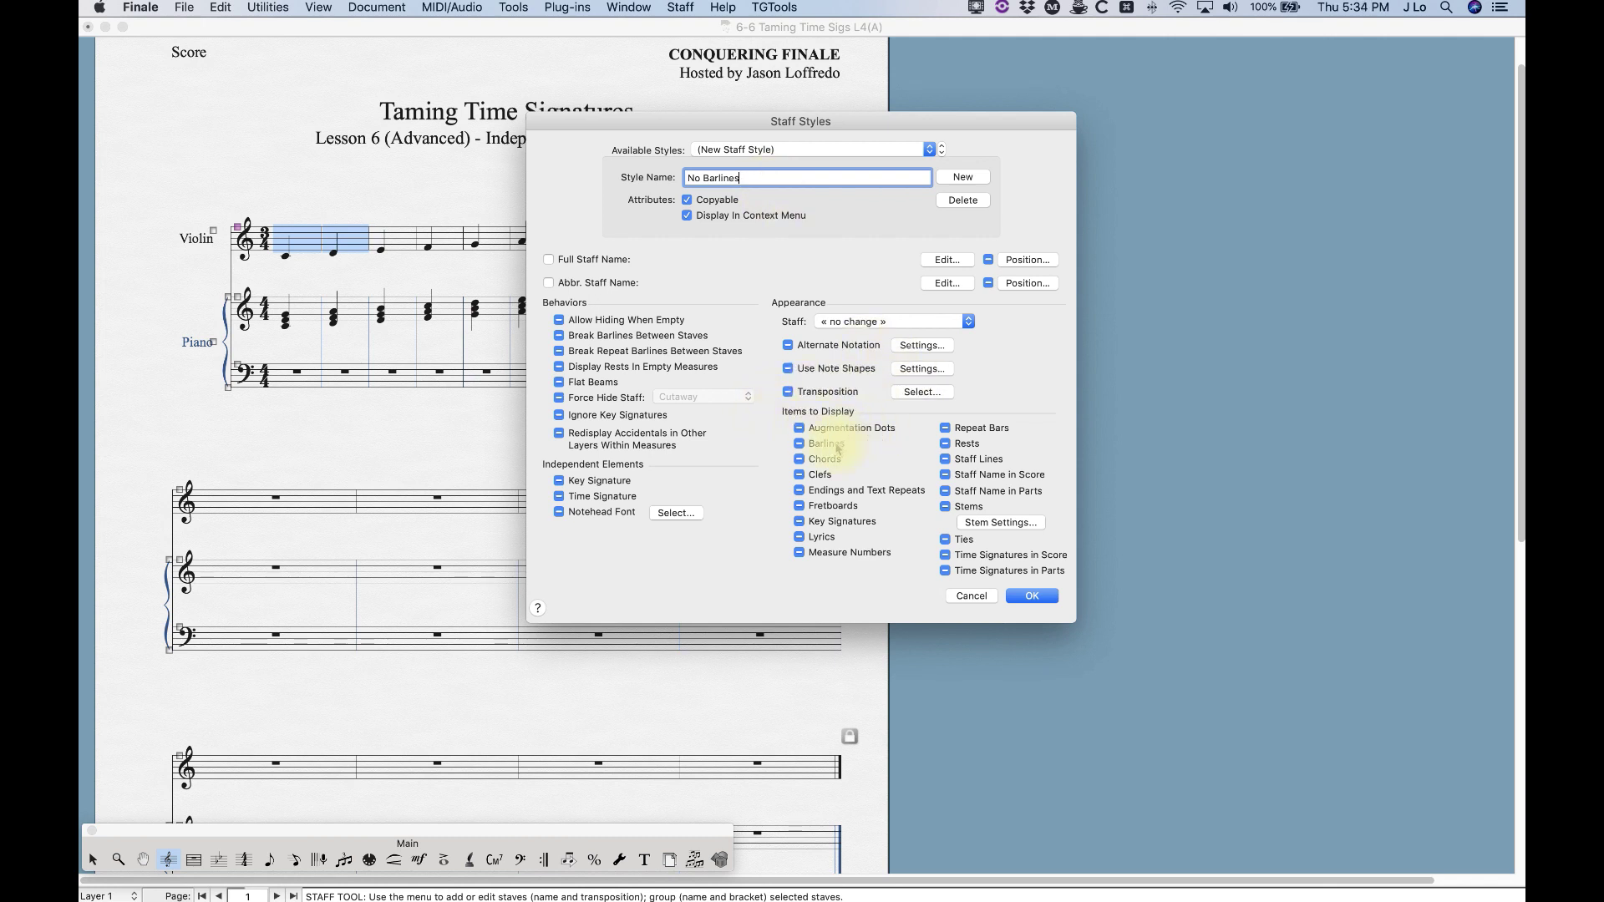
click(801, 449)
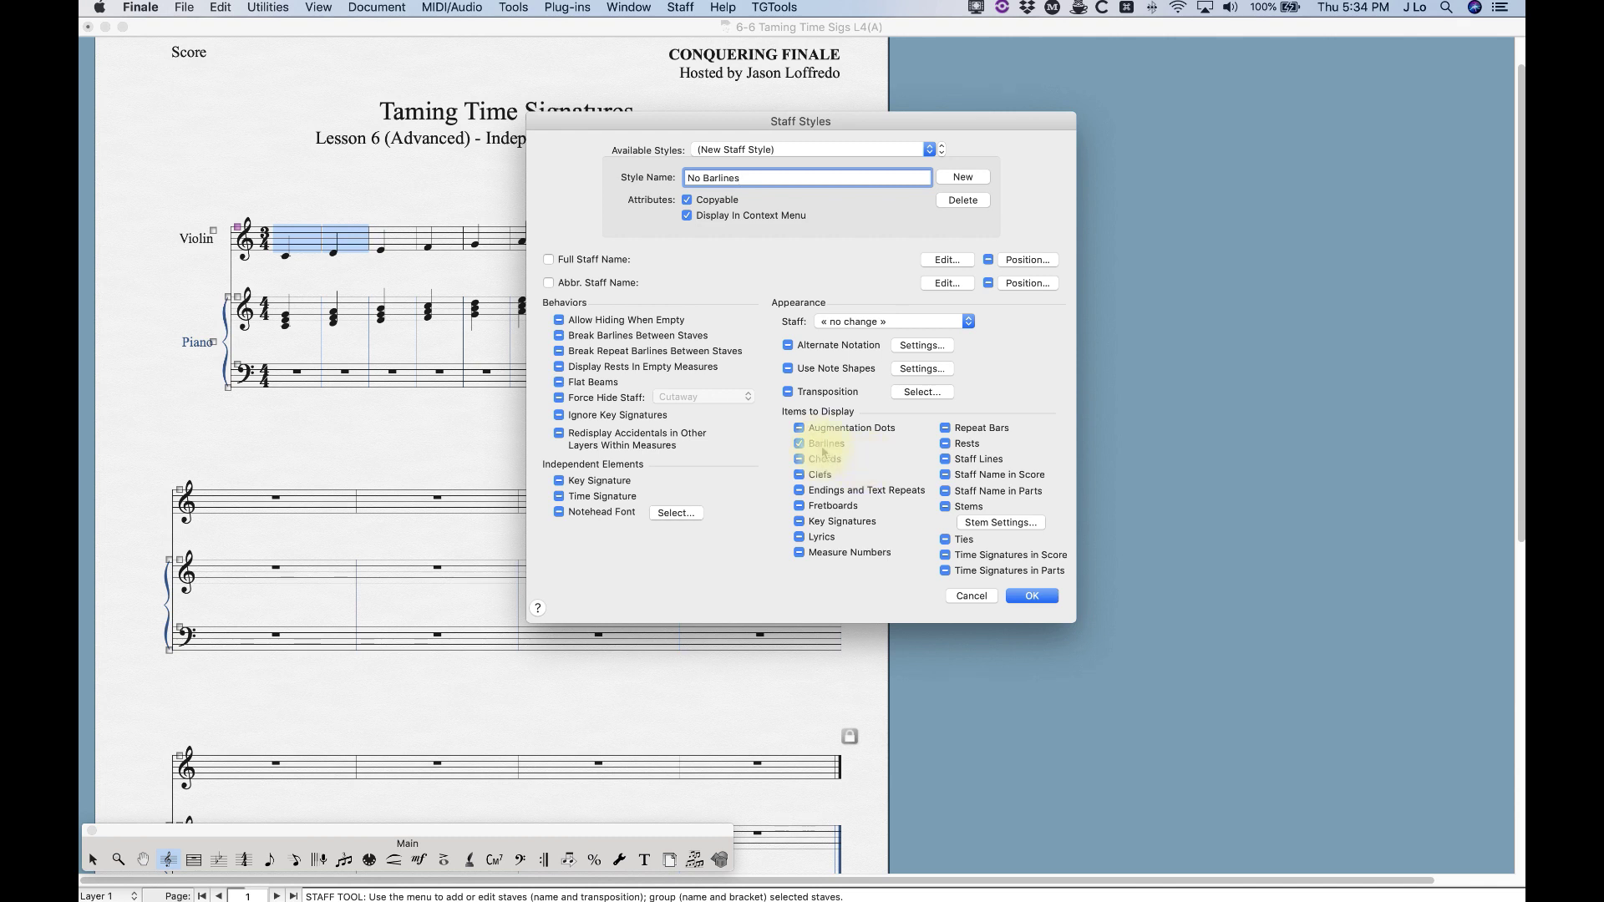
click(807, 448)
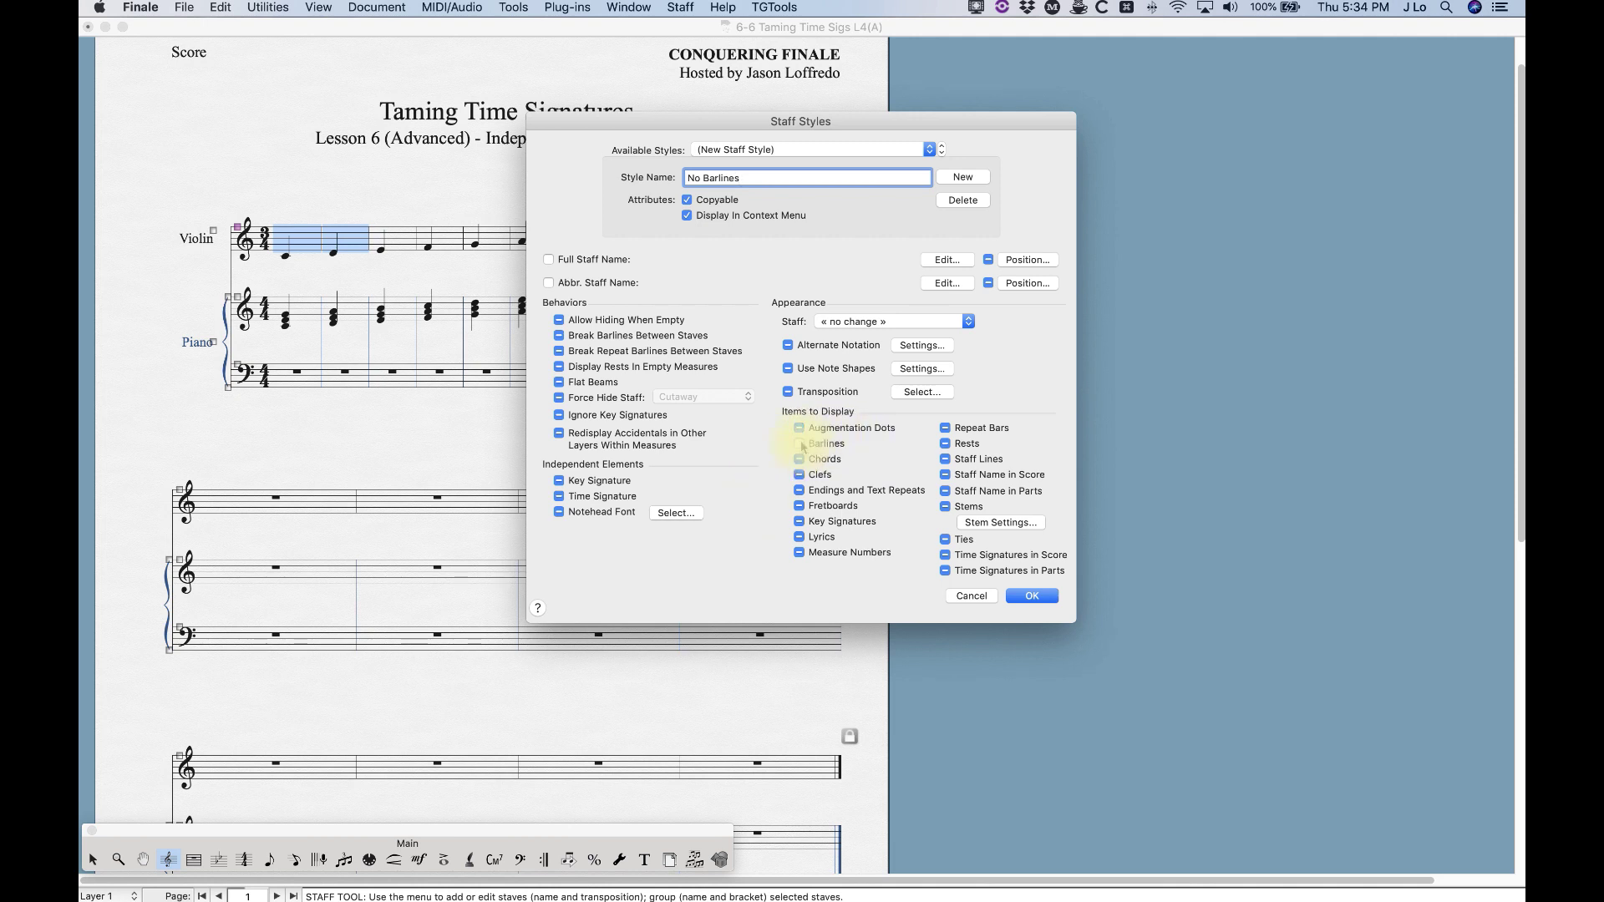
click(1031, 595)
Step: Apply the No Barlines staff style to the first two Violin measures in the current part/score
right_click(300, 243)
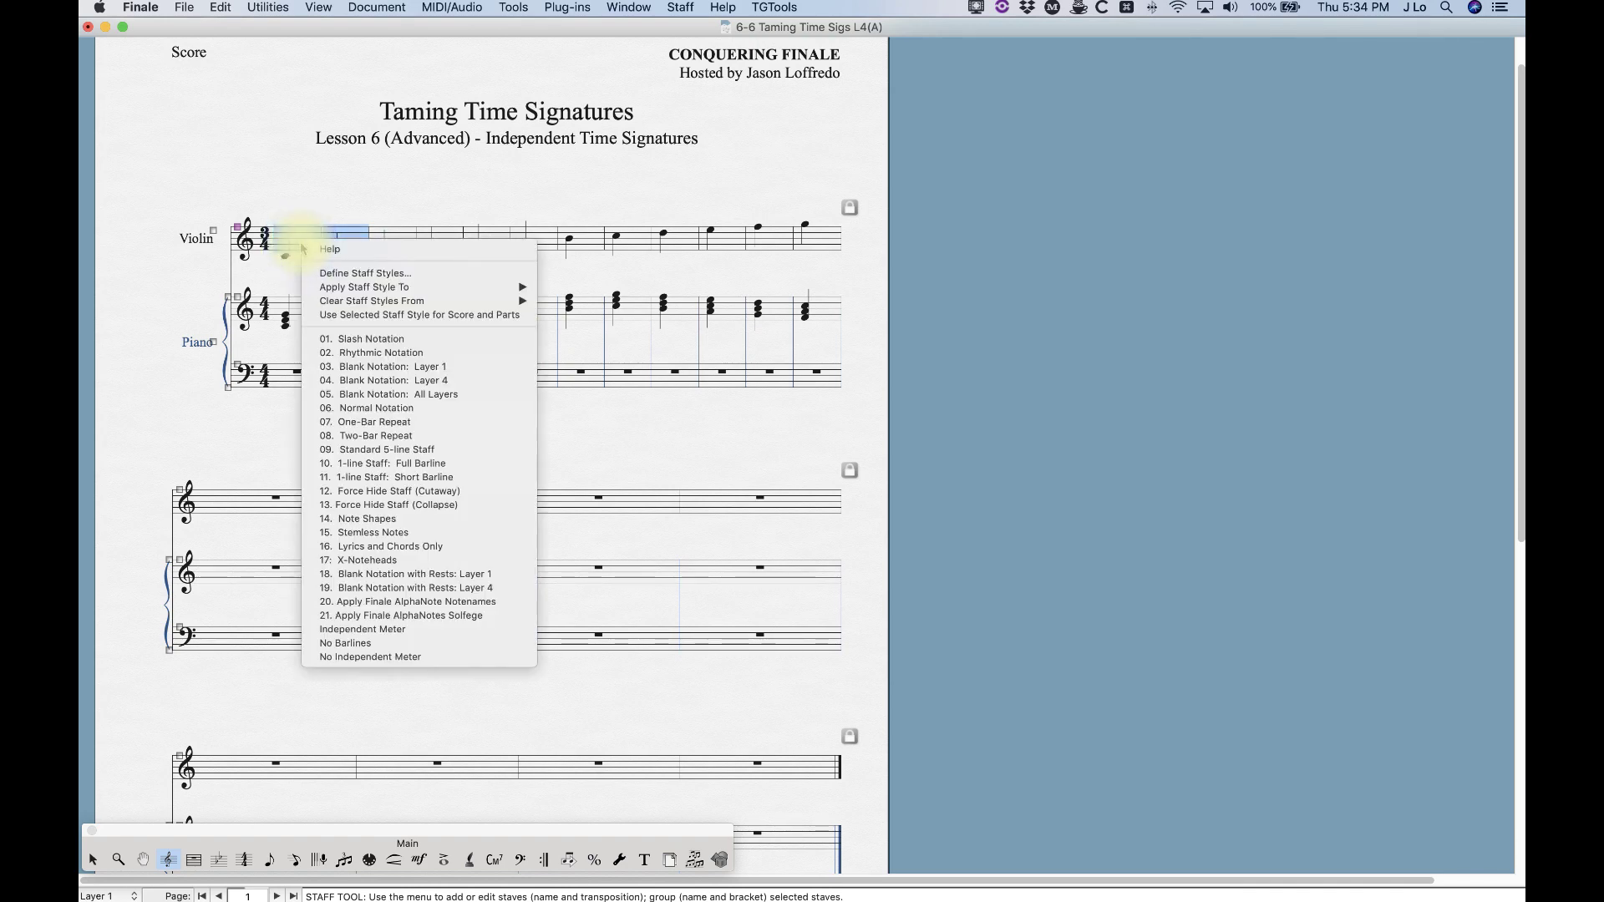
mouse_move(355, 287)
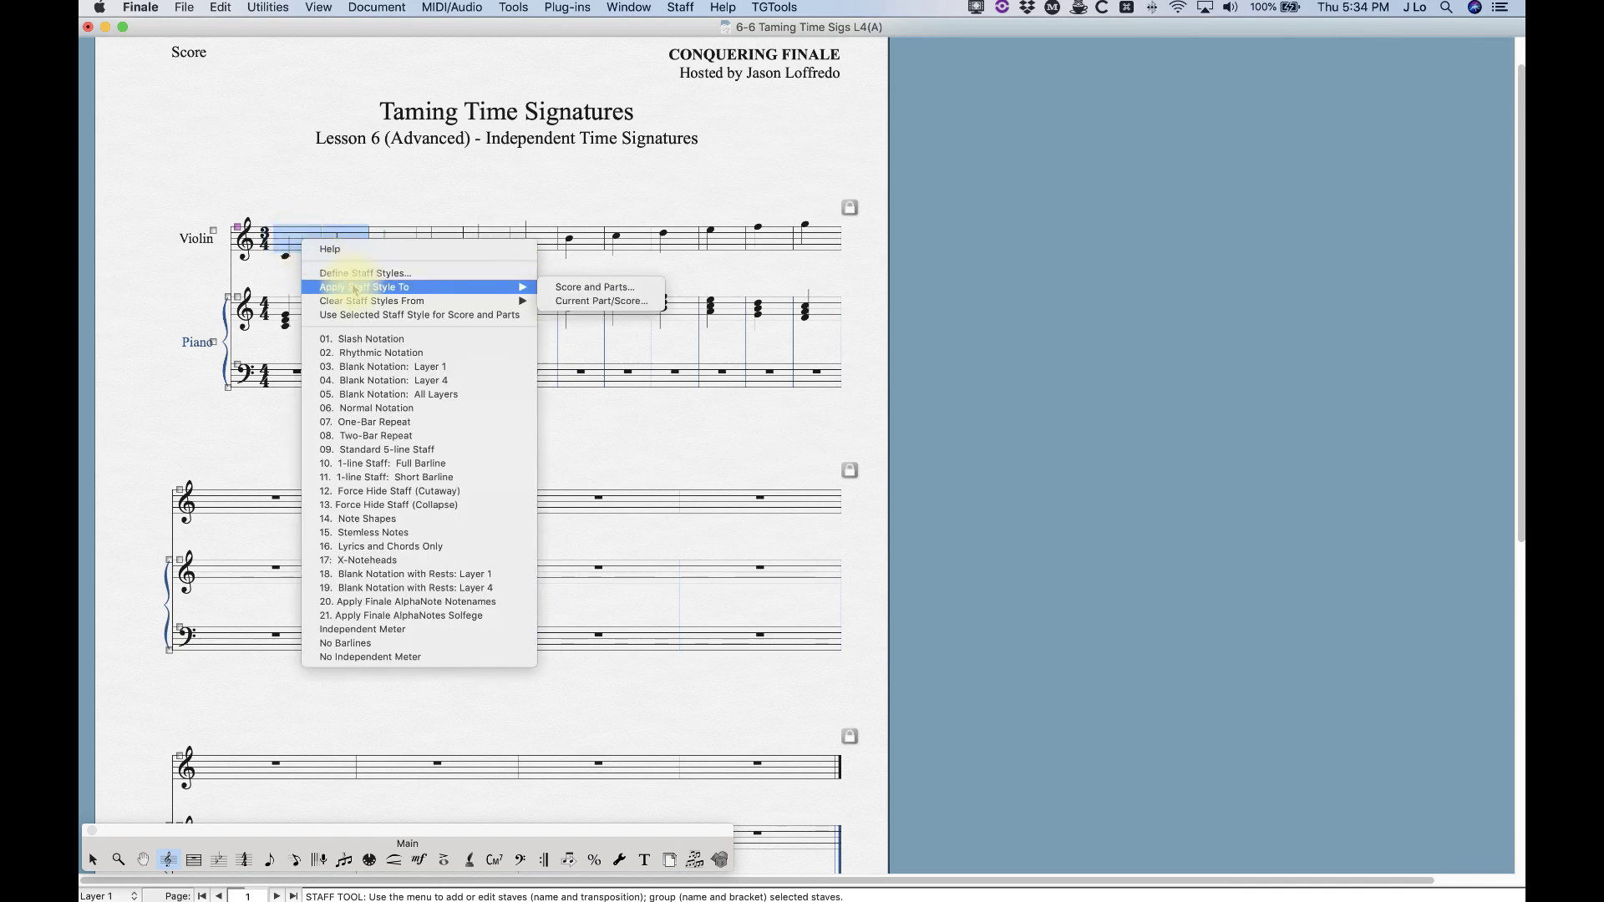
click(589, 301)
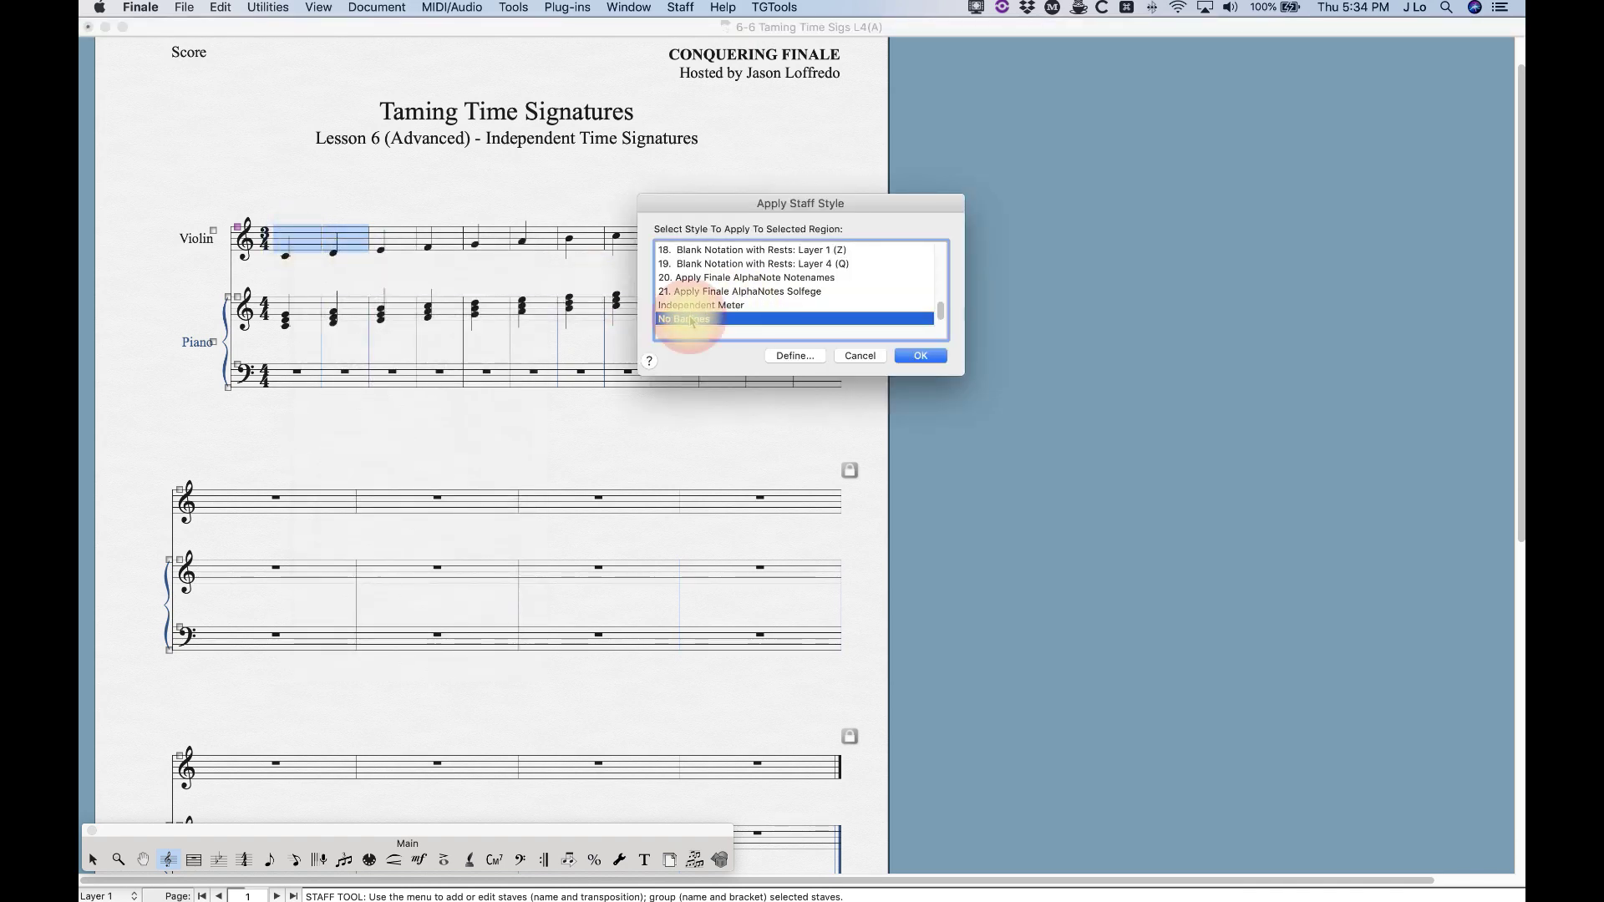
click(920, 355)
click(338, 198)
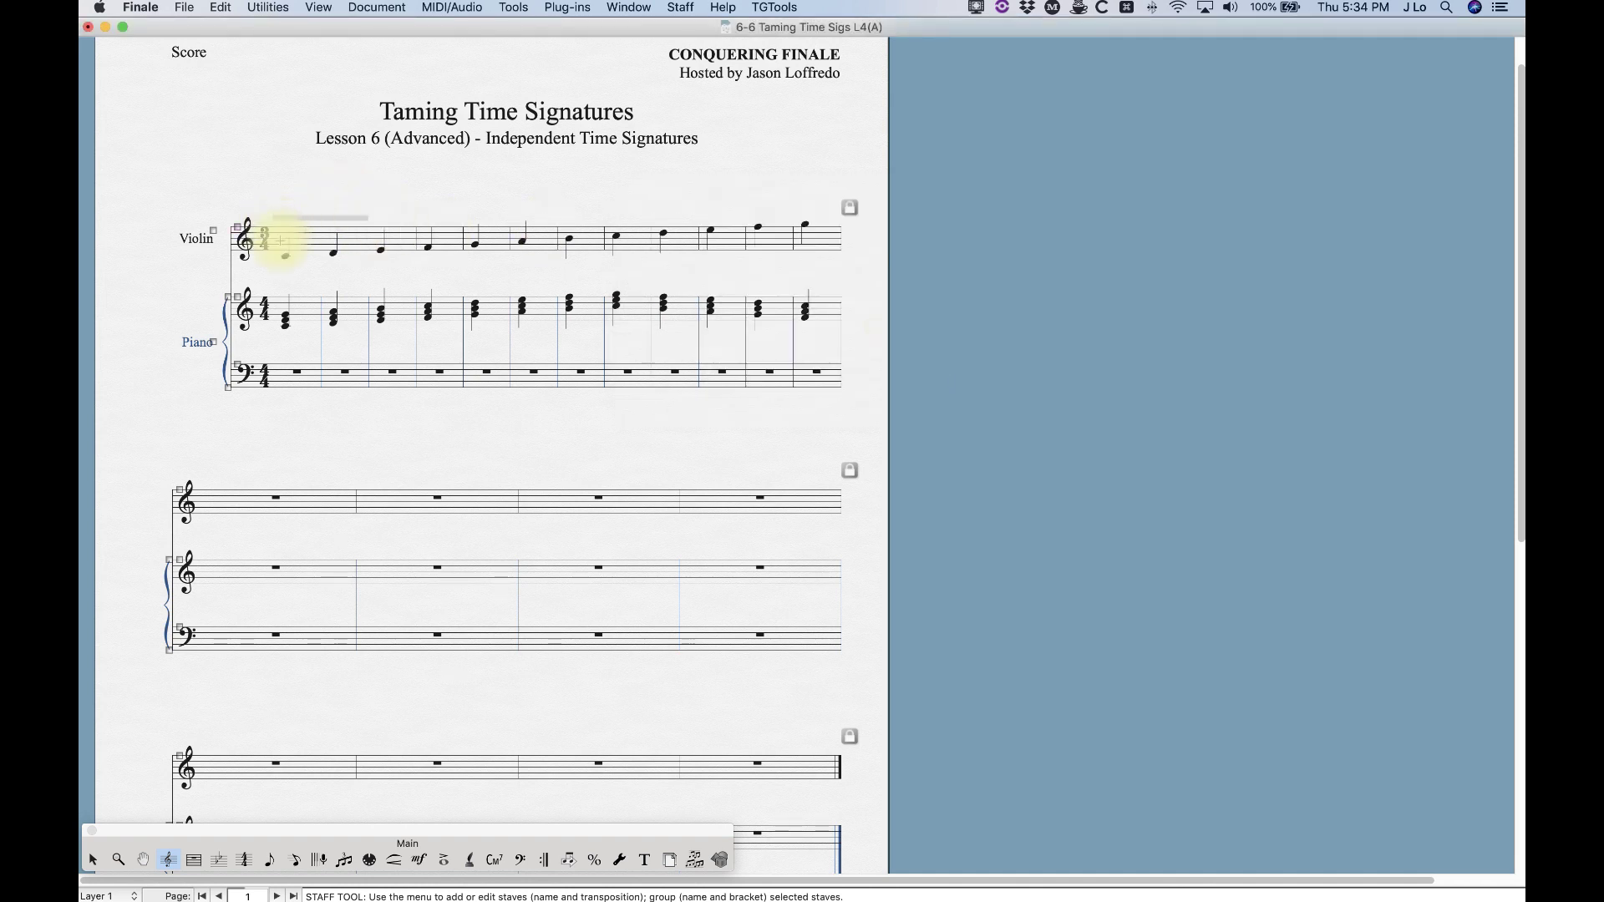
Step: Apply the No Barlines staff style to the first three measures of both Piano staves
click(308, 305)
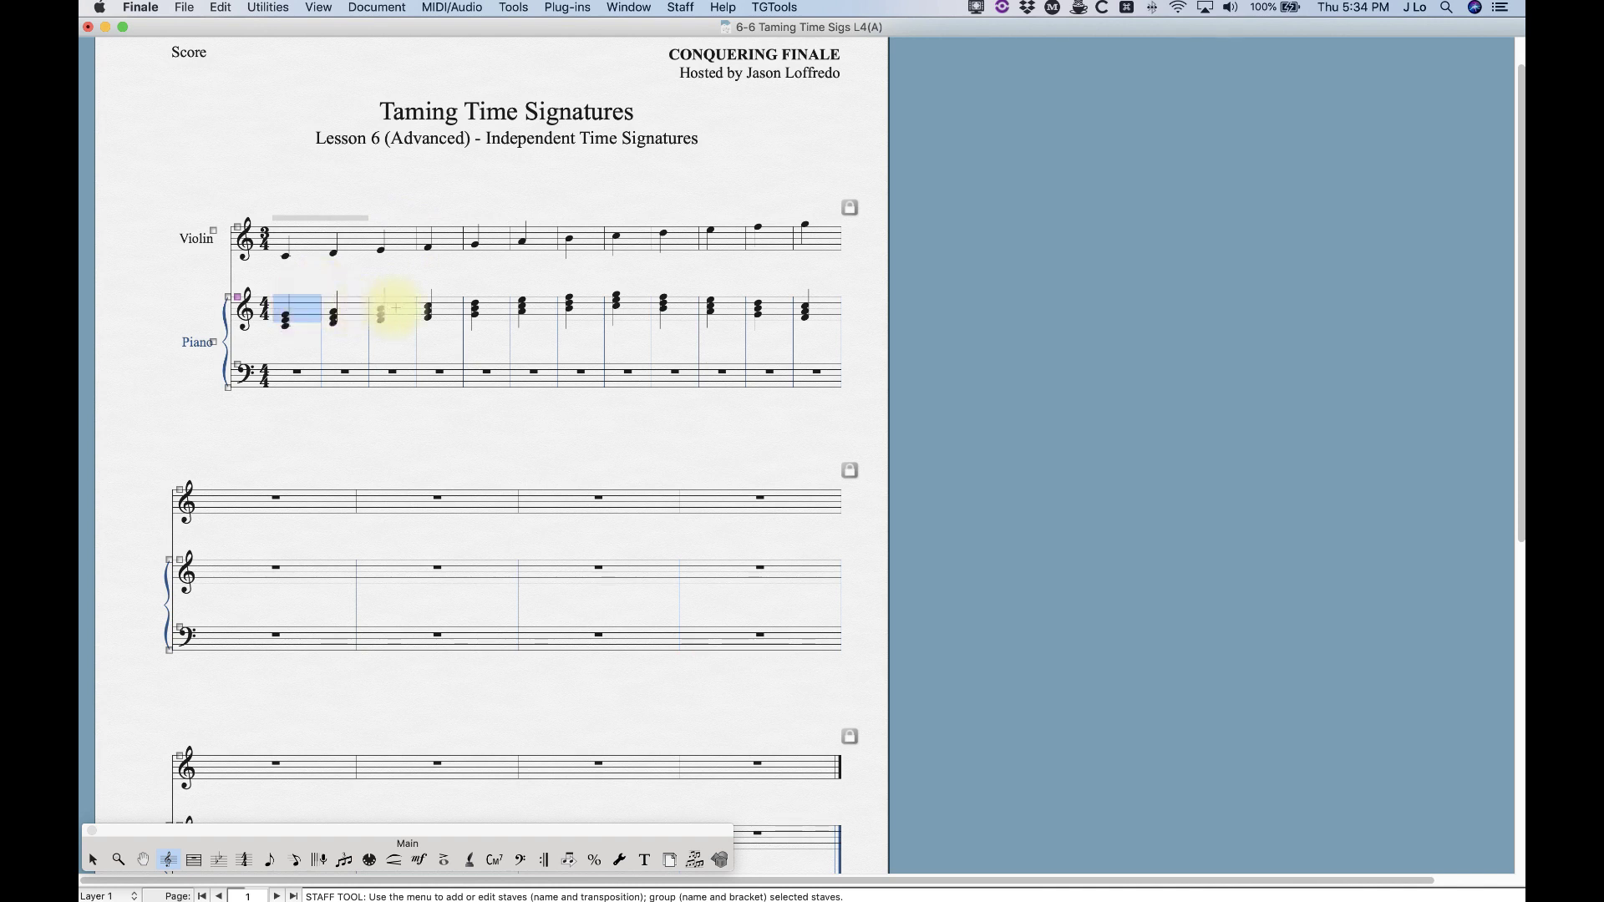
shift+click(393, 369)
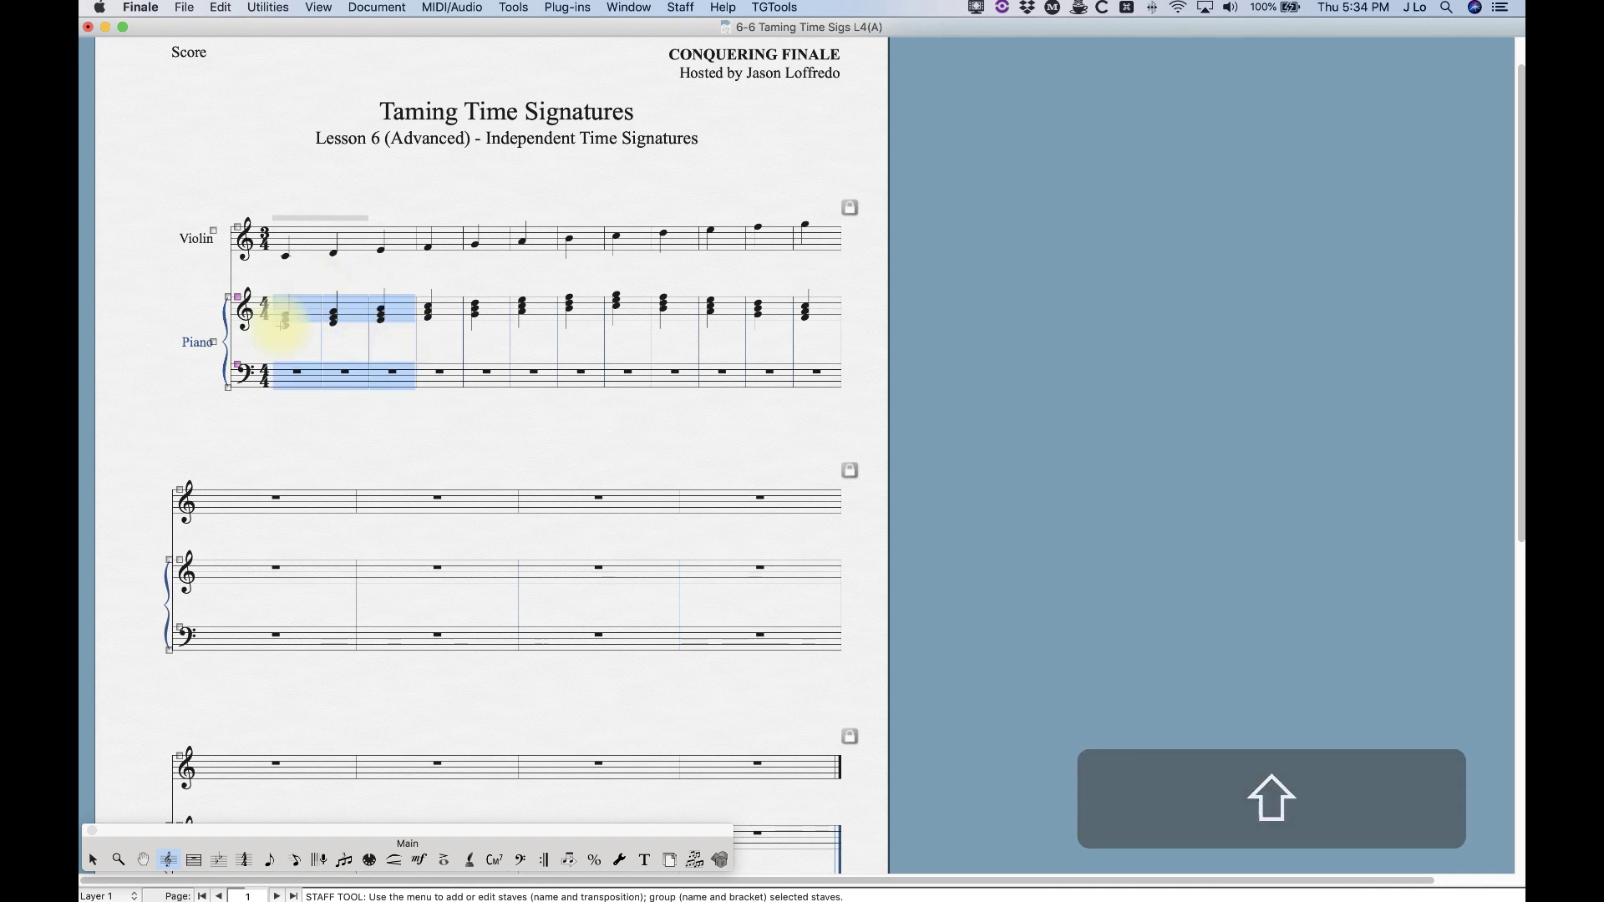
right_click(304, 307)
mouse_move(352, 354)
click(580, 350)
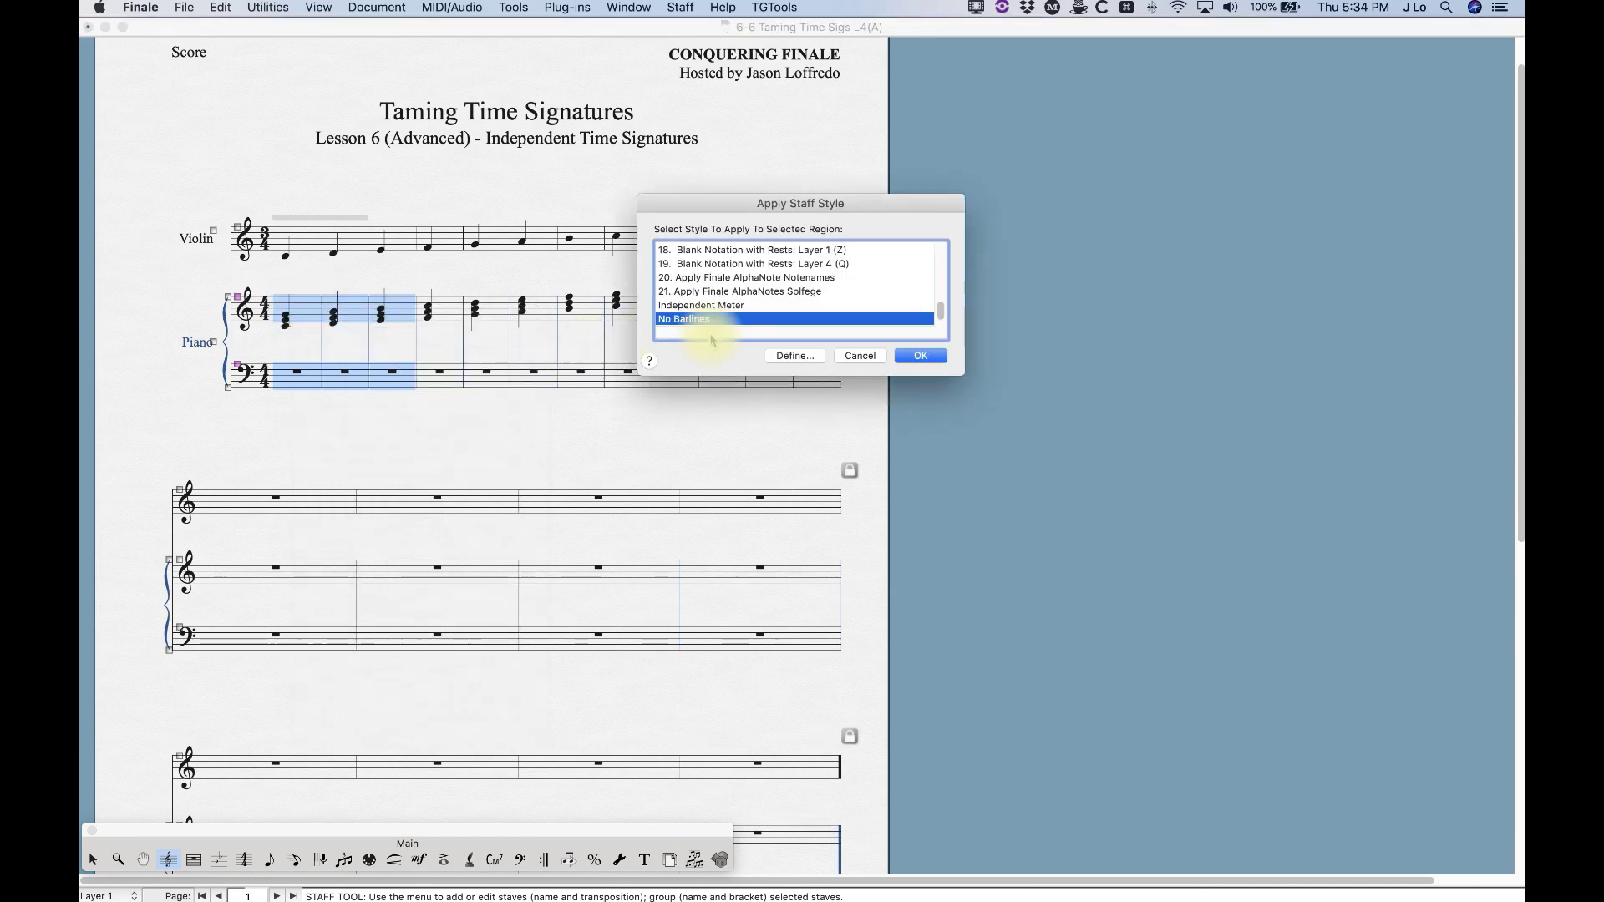
click(919, 355)
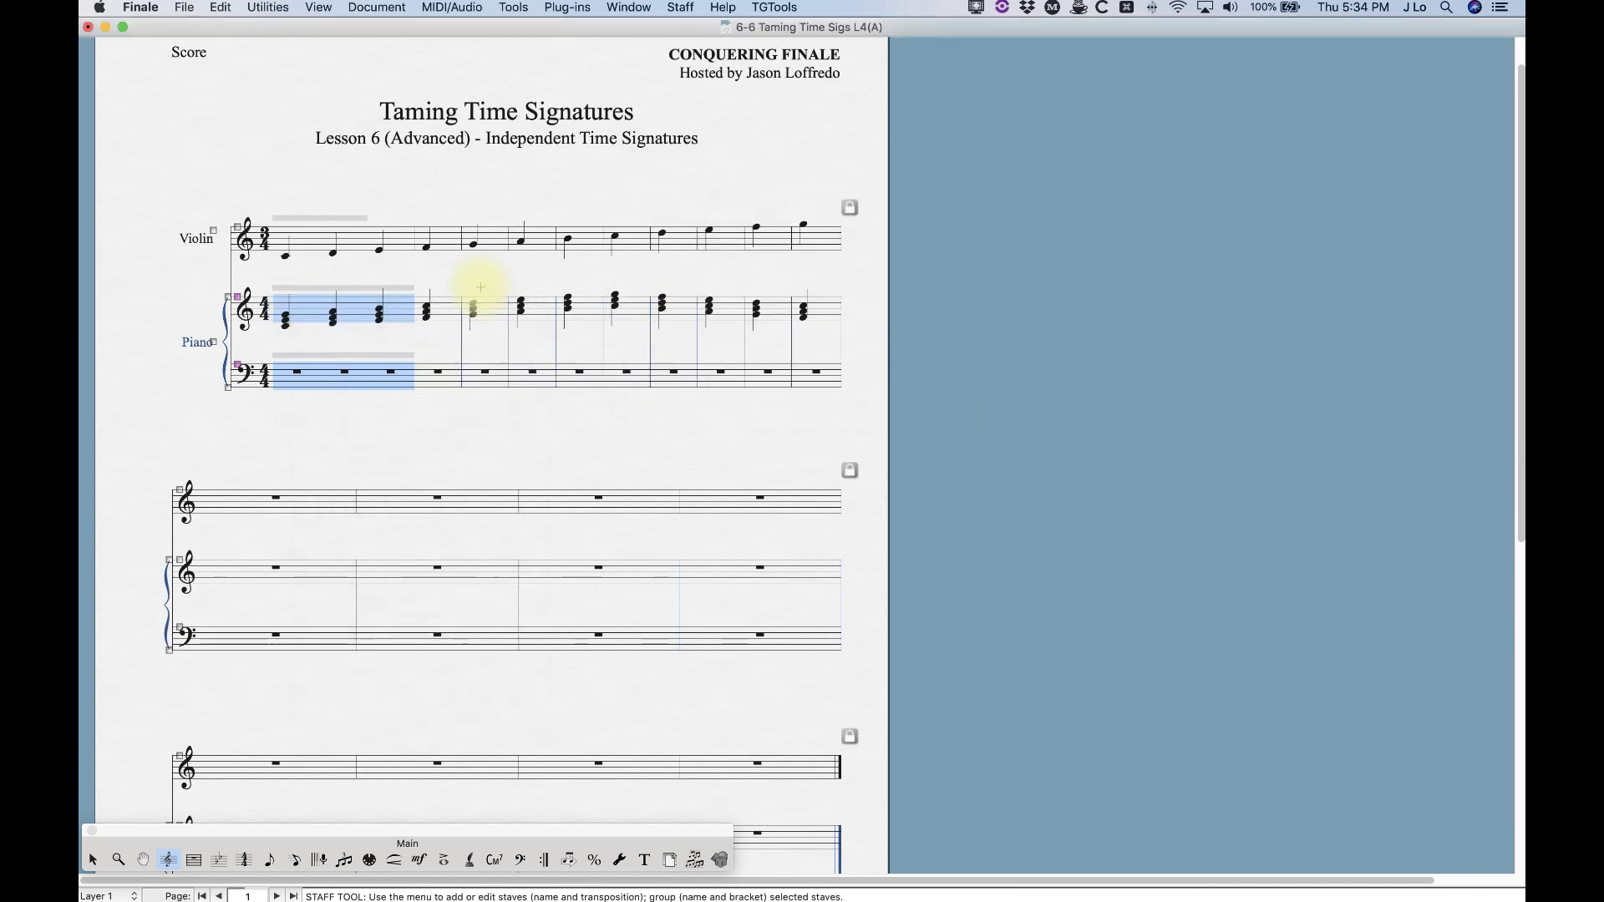
click(412, 412)
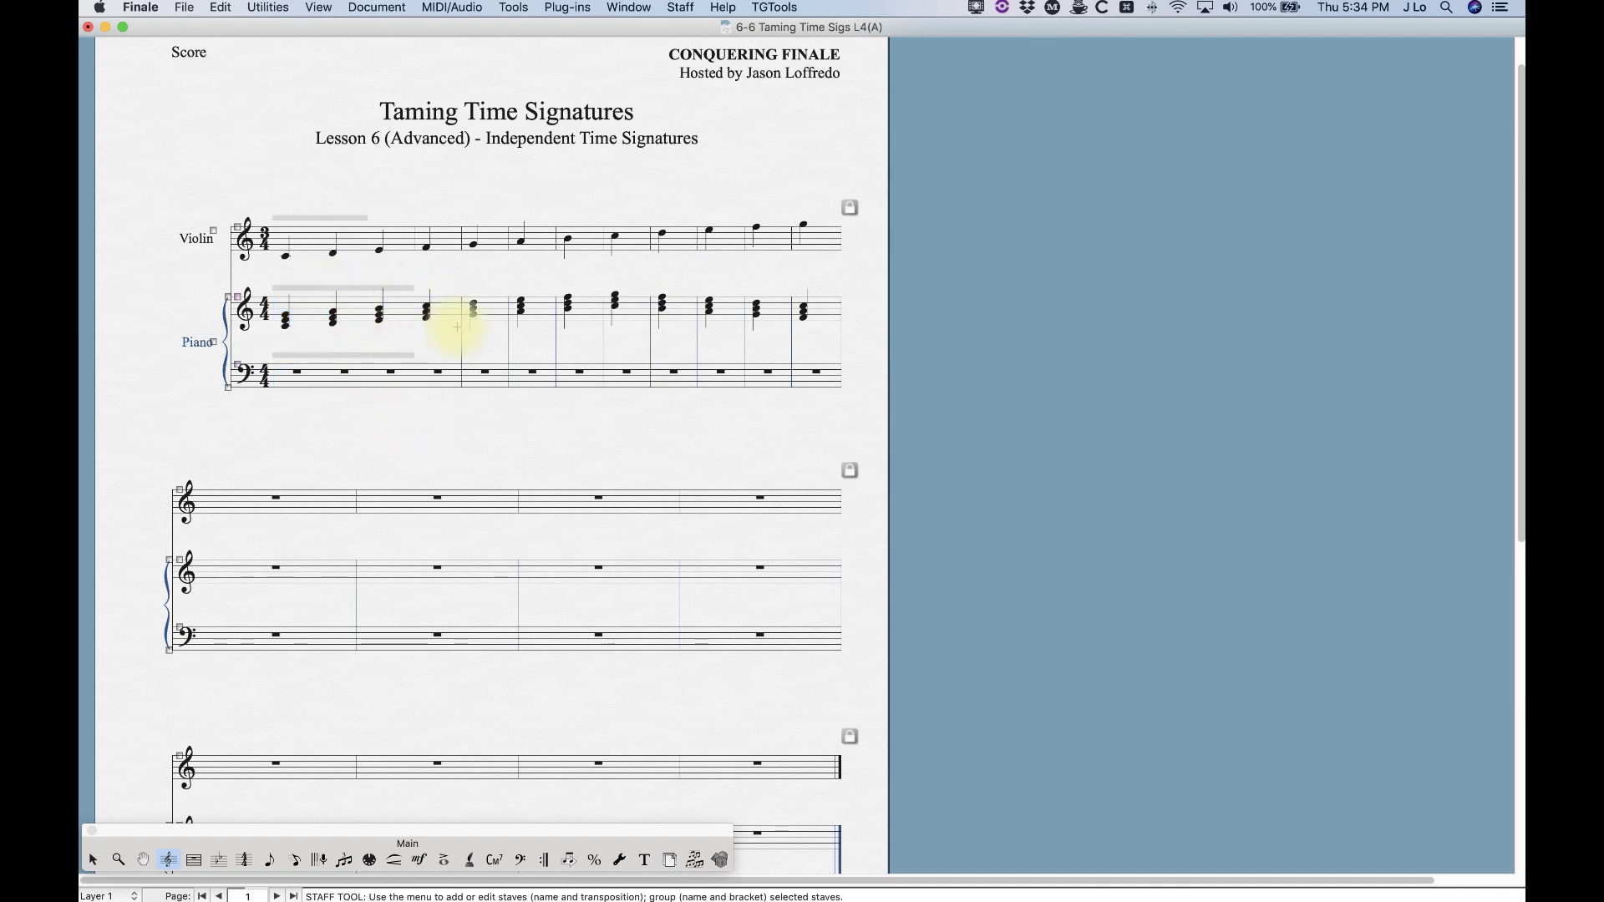
Step: Select the first two Violin measures and set the edit filter to include only Staff Styles
click(94, 861)
drag(270, 222, 297, 244)
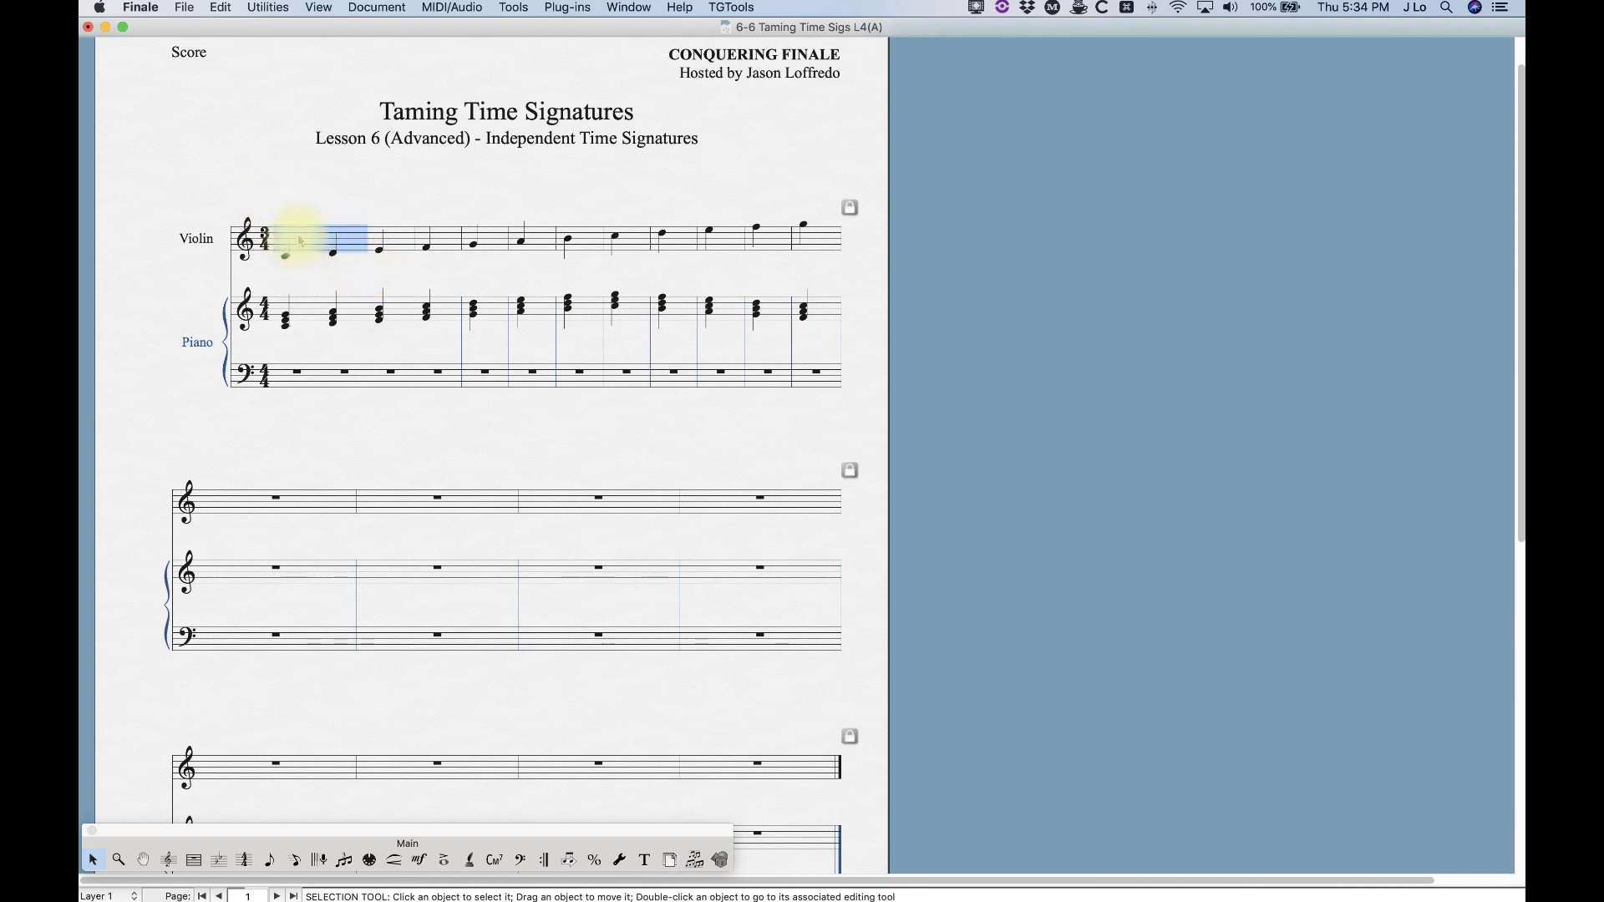
right_click(299, 241)
click(376, 387)
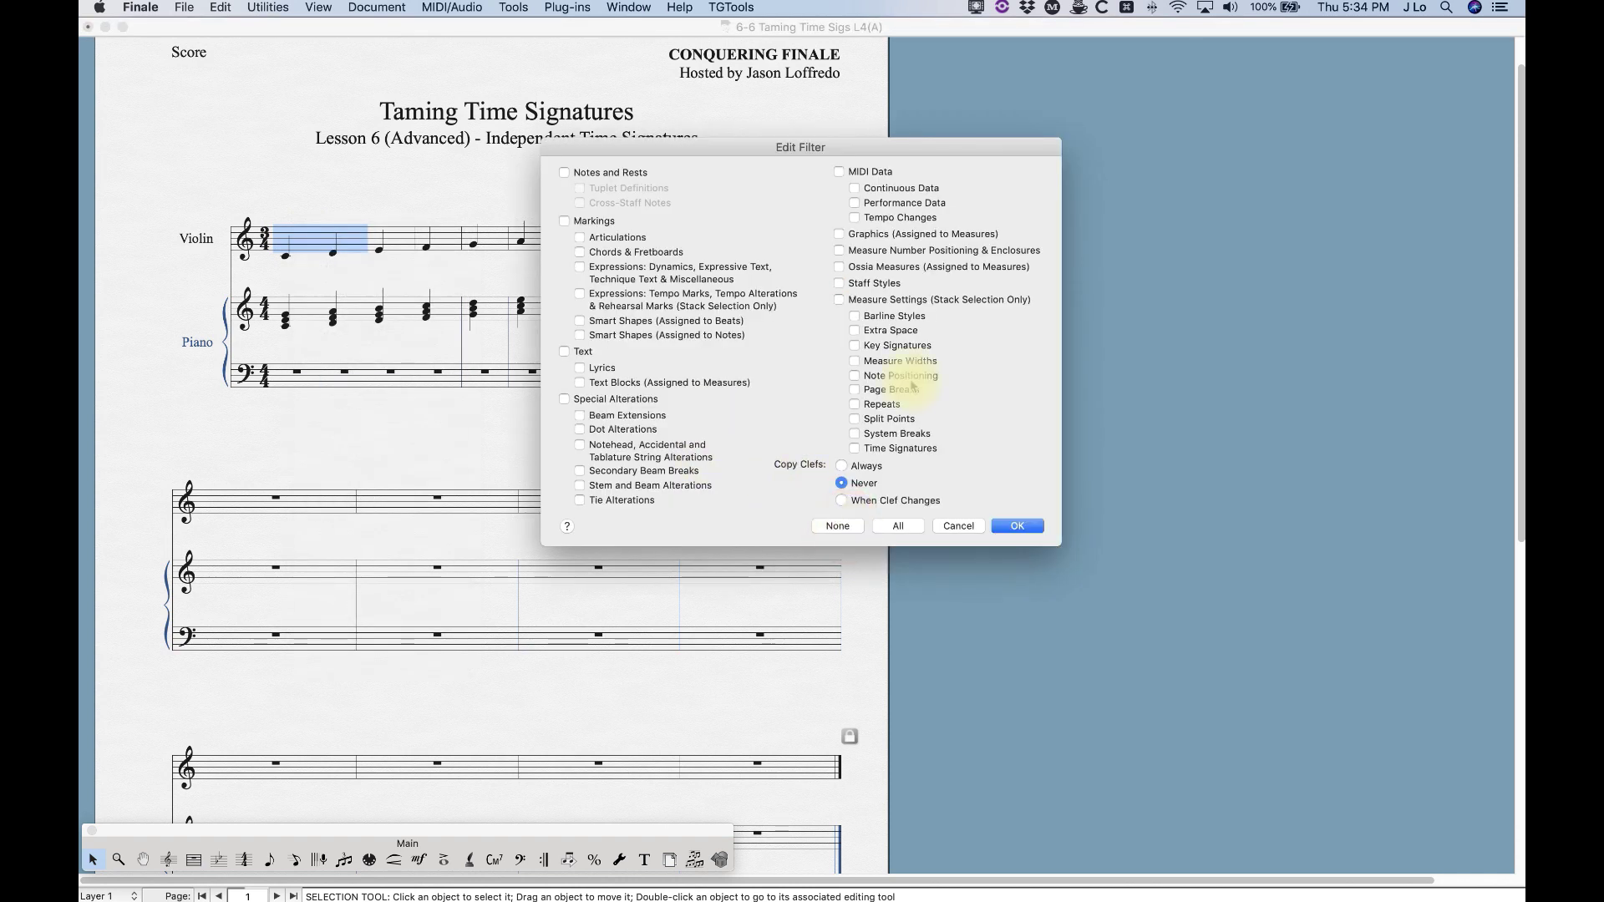
click(838, 284)
click(1015, 526)
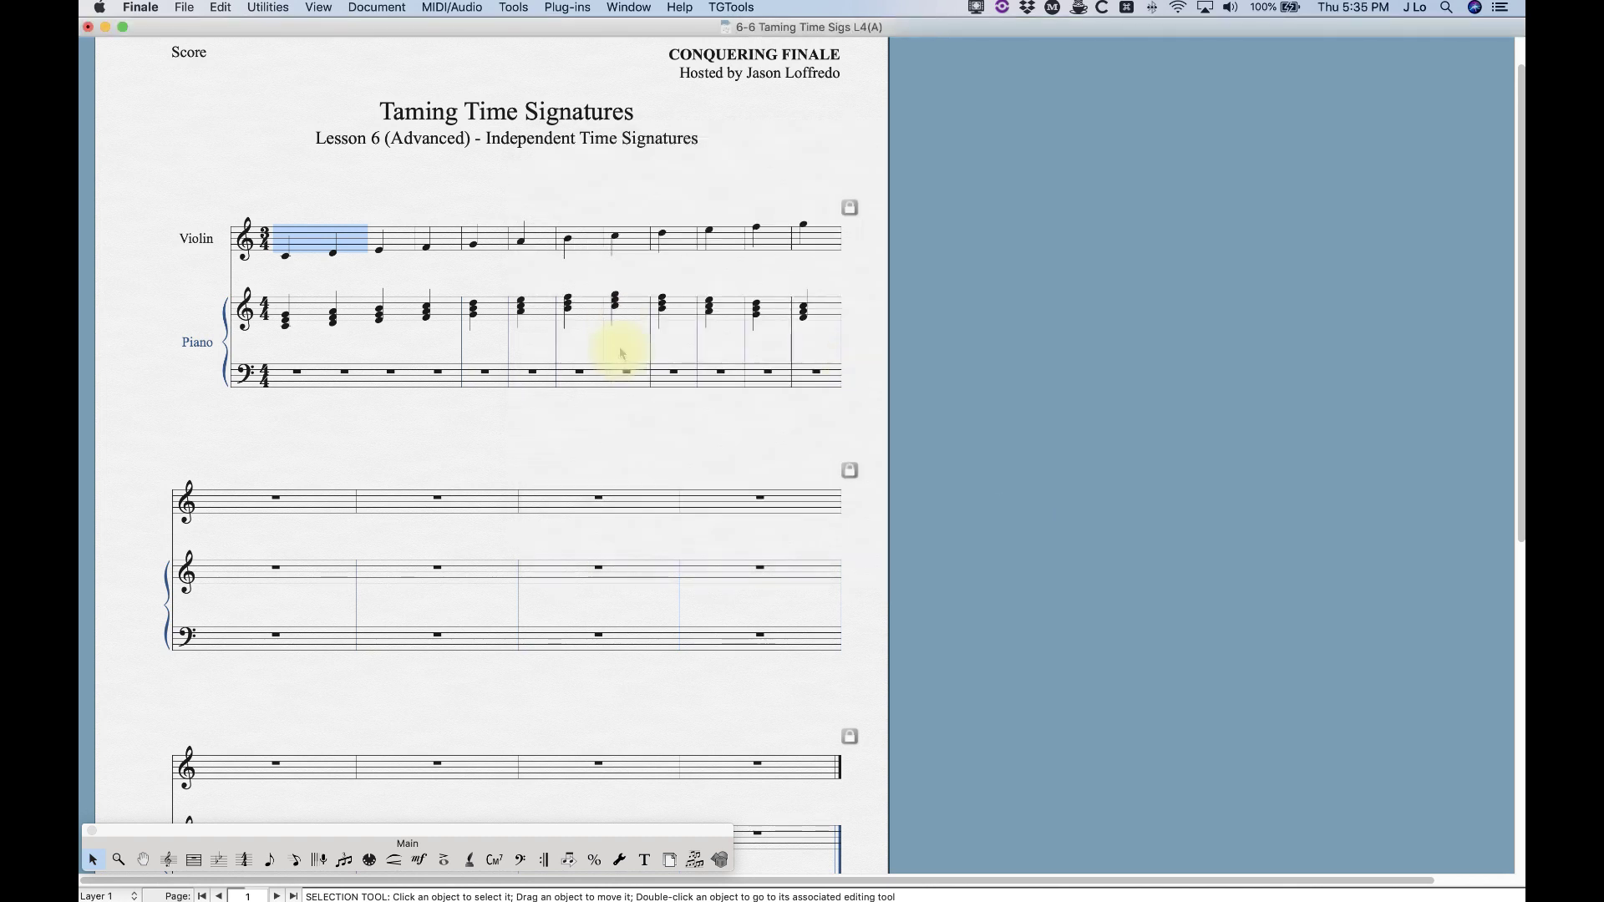
Step: Copy the staff style from the first two Violin measures to Violin measures 4–5, 7–8 and 10–11
key(super+c)
drag(412, 202, 512, 268)
key(super+v)
drag(556, 207, 668, 274)
key(super+v)
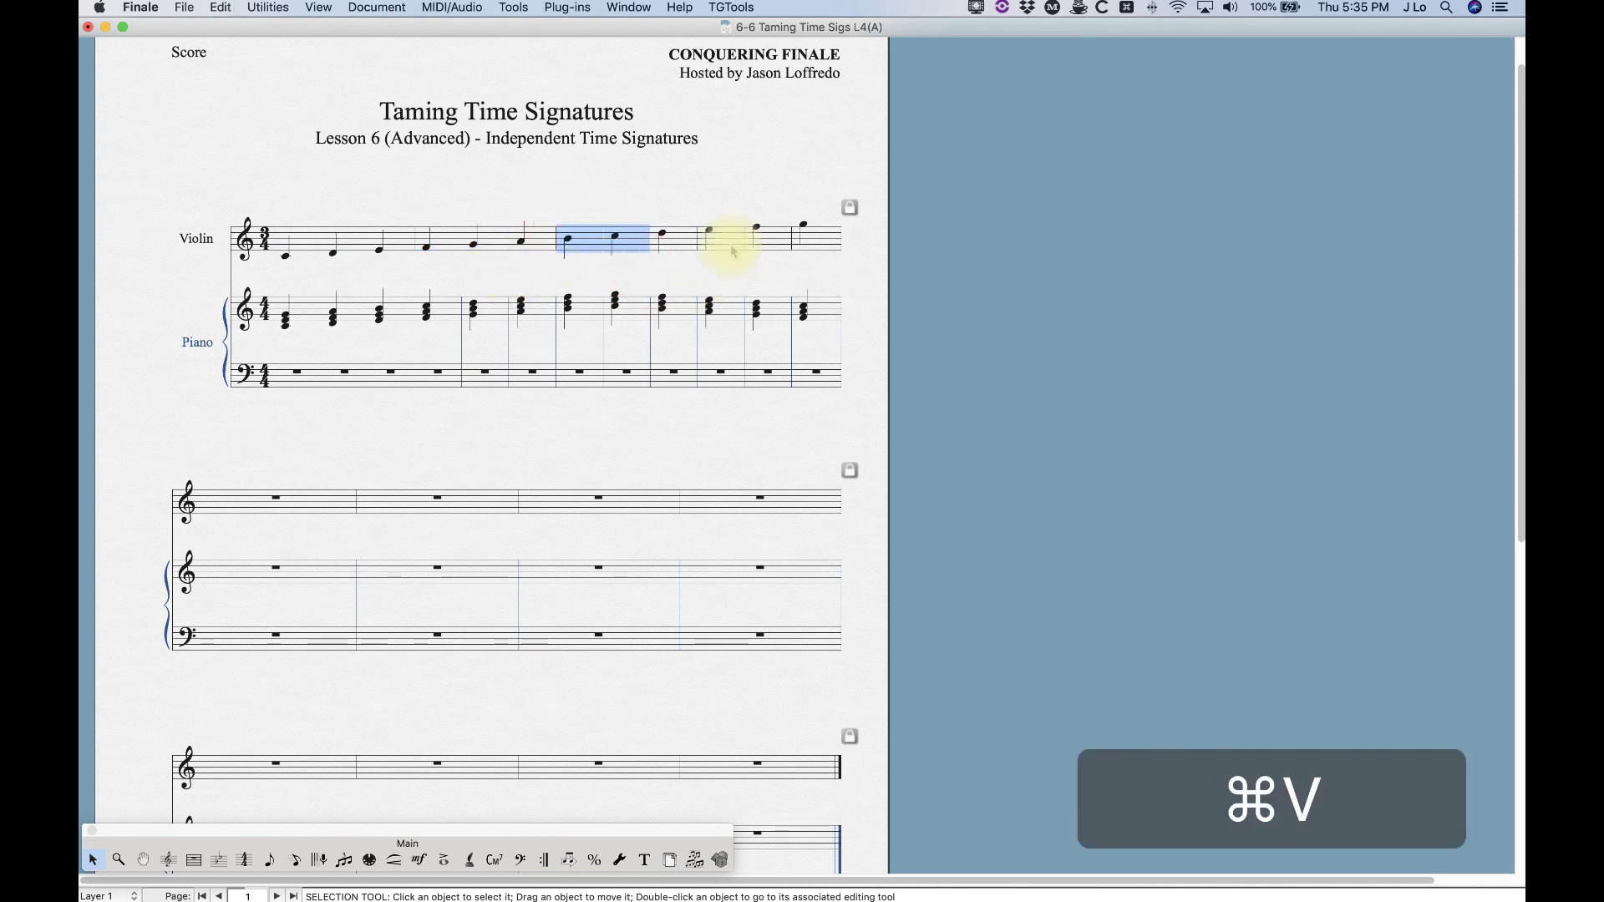
drag(706, 215, 794, 275)
key(super+v)
click(637, 179)
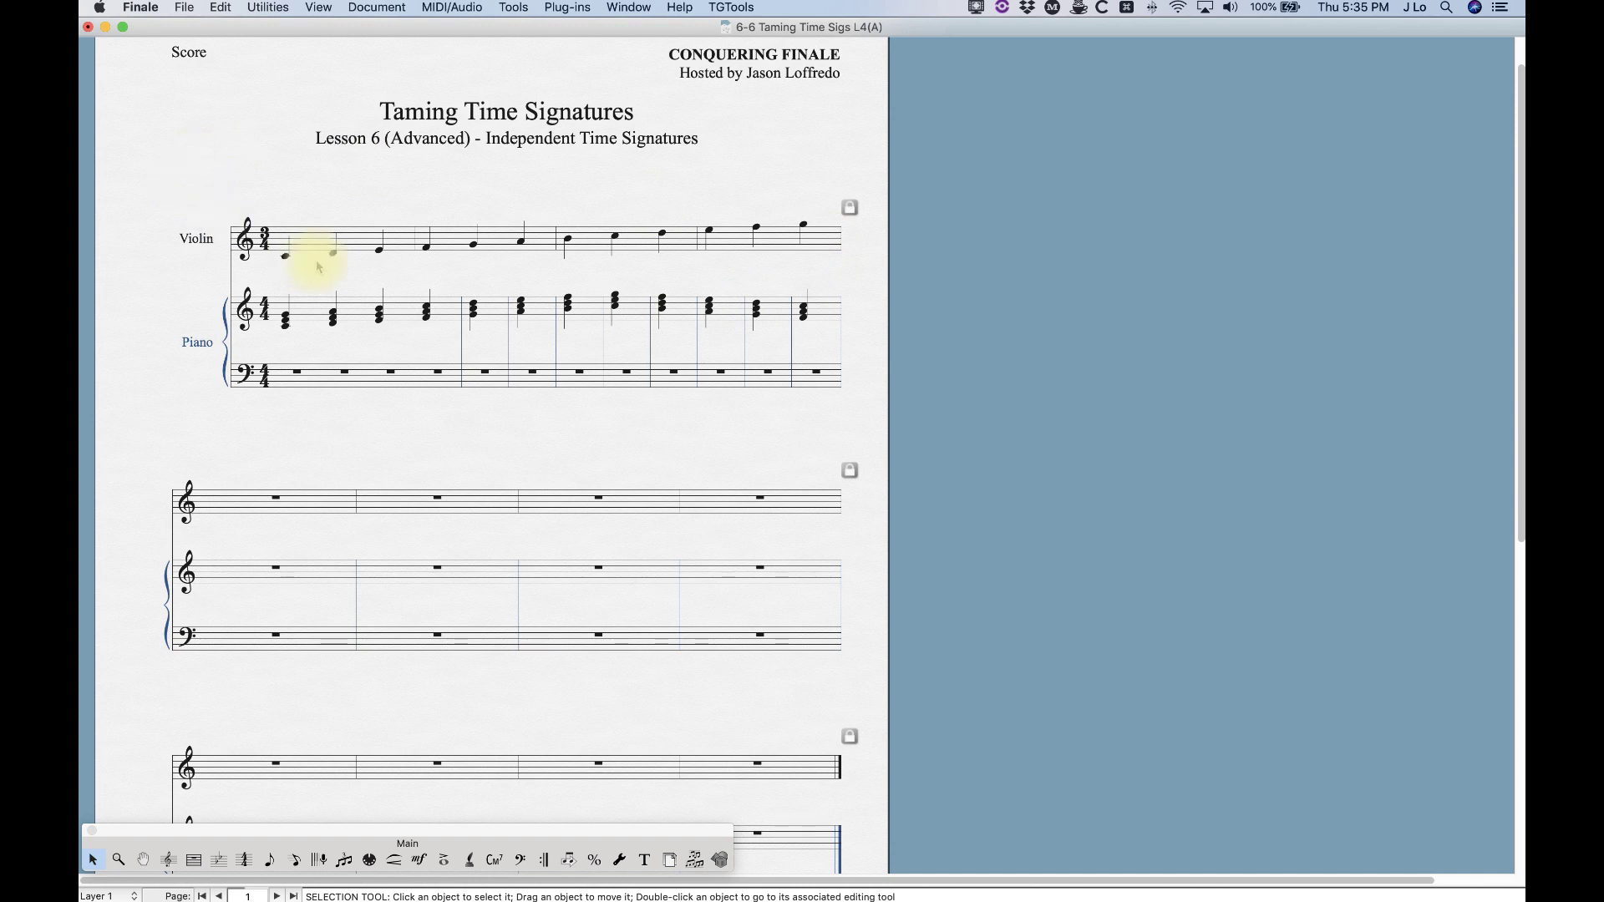
Step: Copy the staff style from the Piano treble staff's measures 1–3 to its measures 5–7 and 9–11
drag(279, 288, 422, 345)
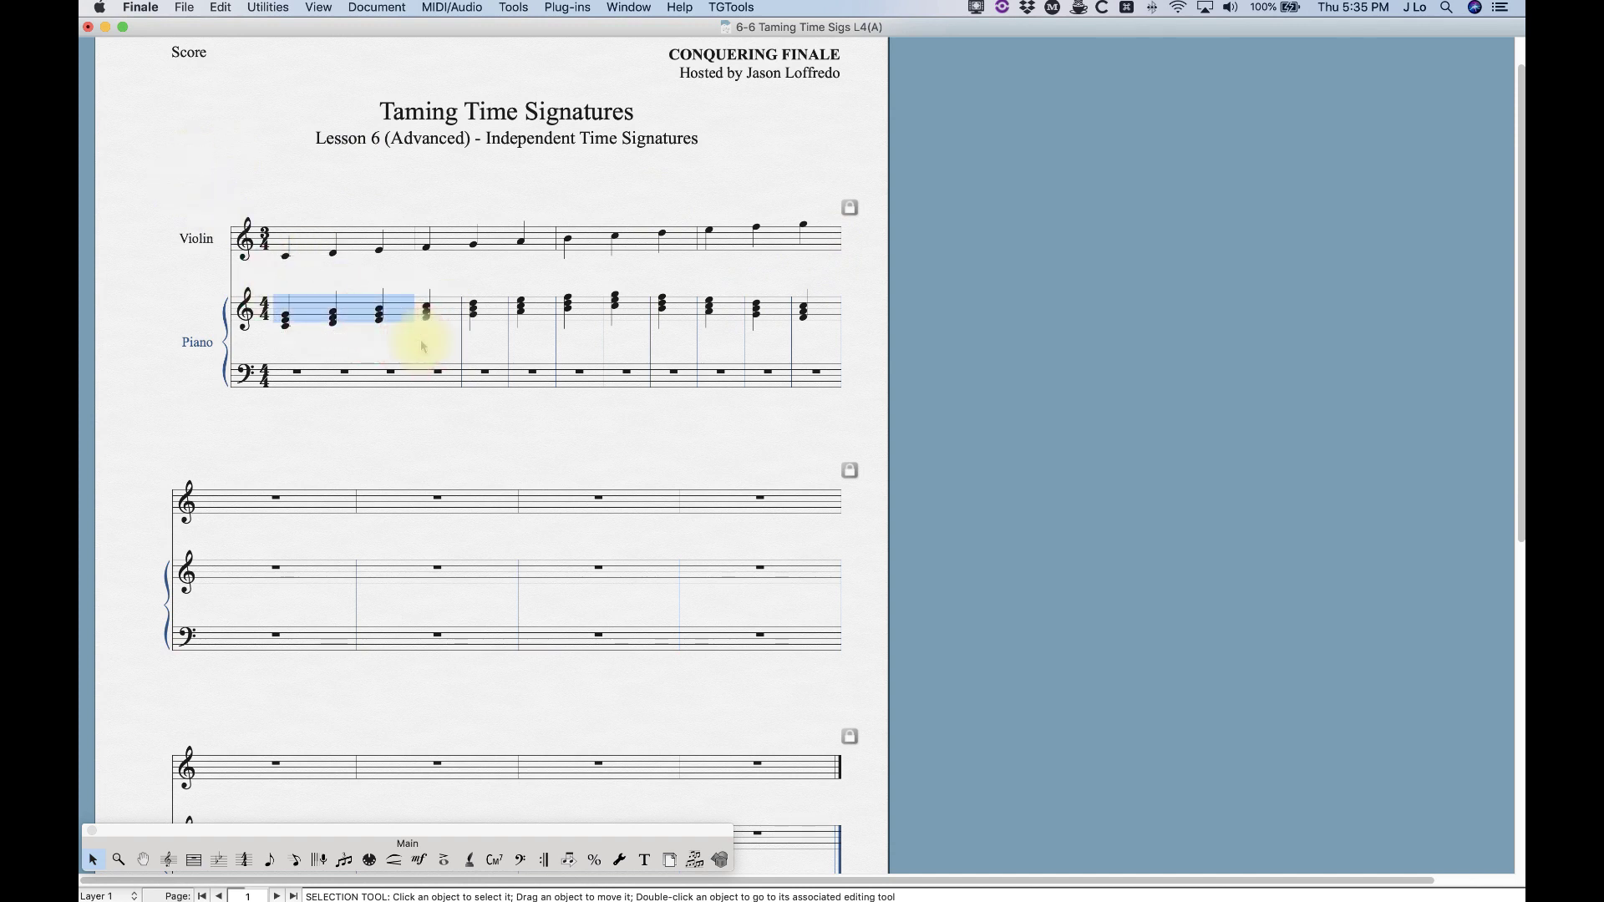
key(super+c)
click(460, 279)
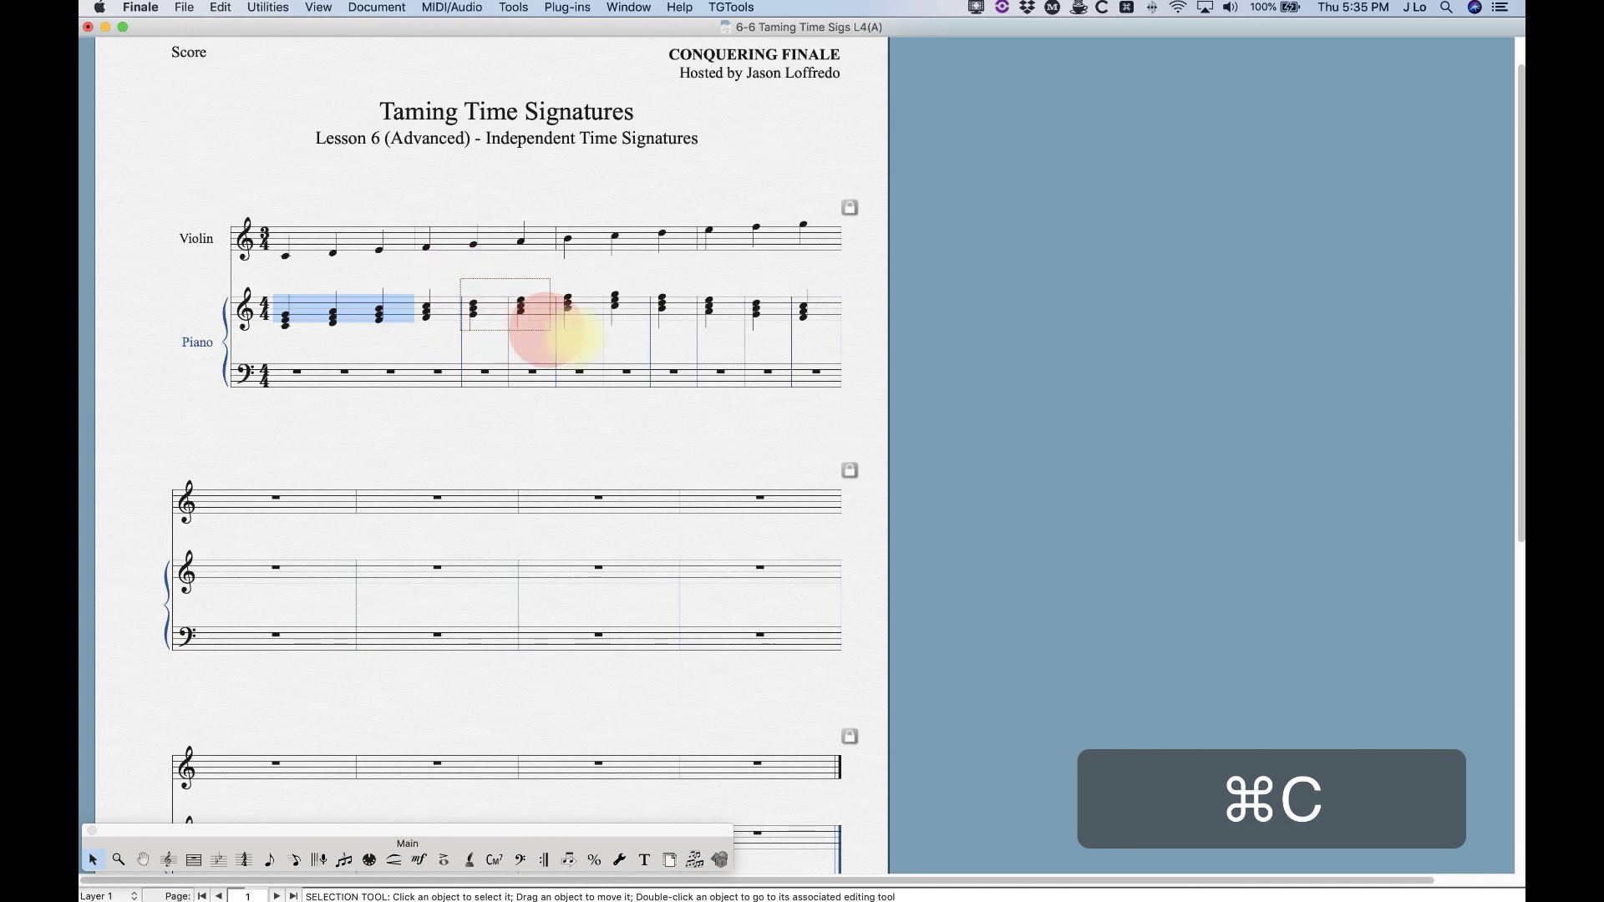
key(super+v)
drag(650, 278, 789, 340)
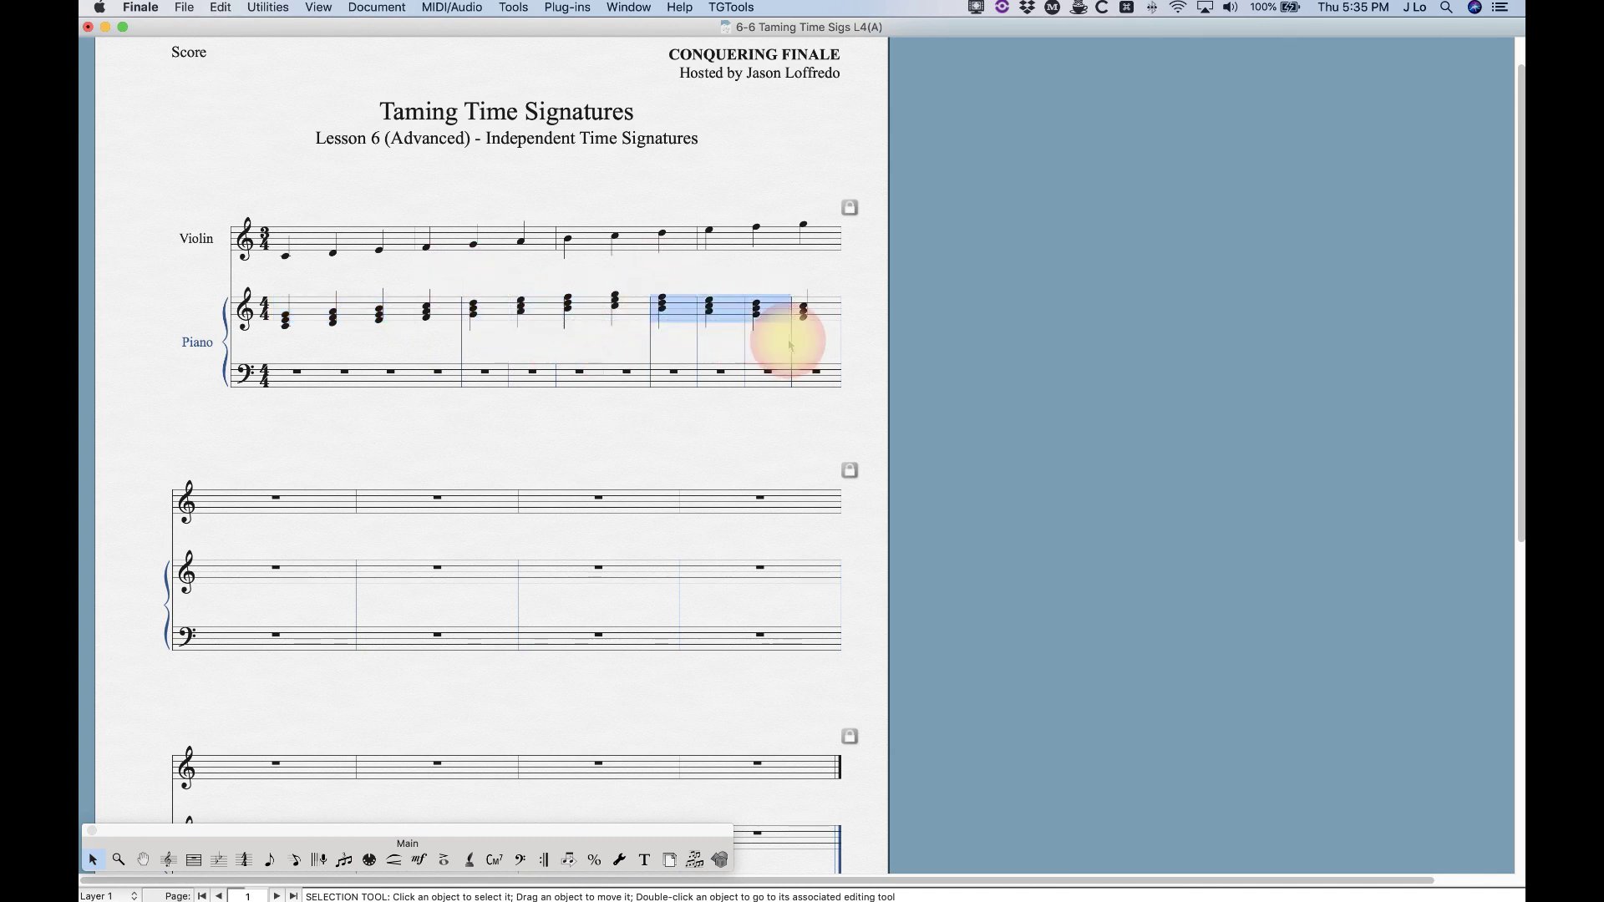
key(super+v)
click(361, 198)
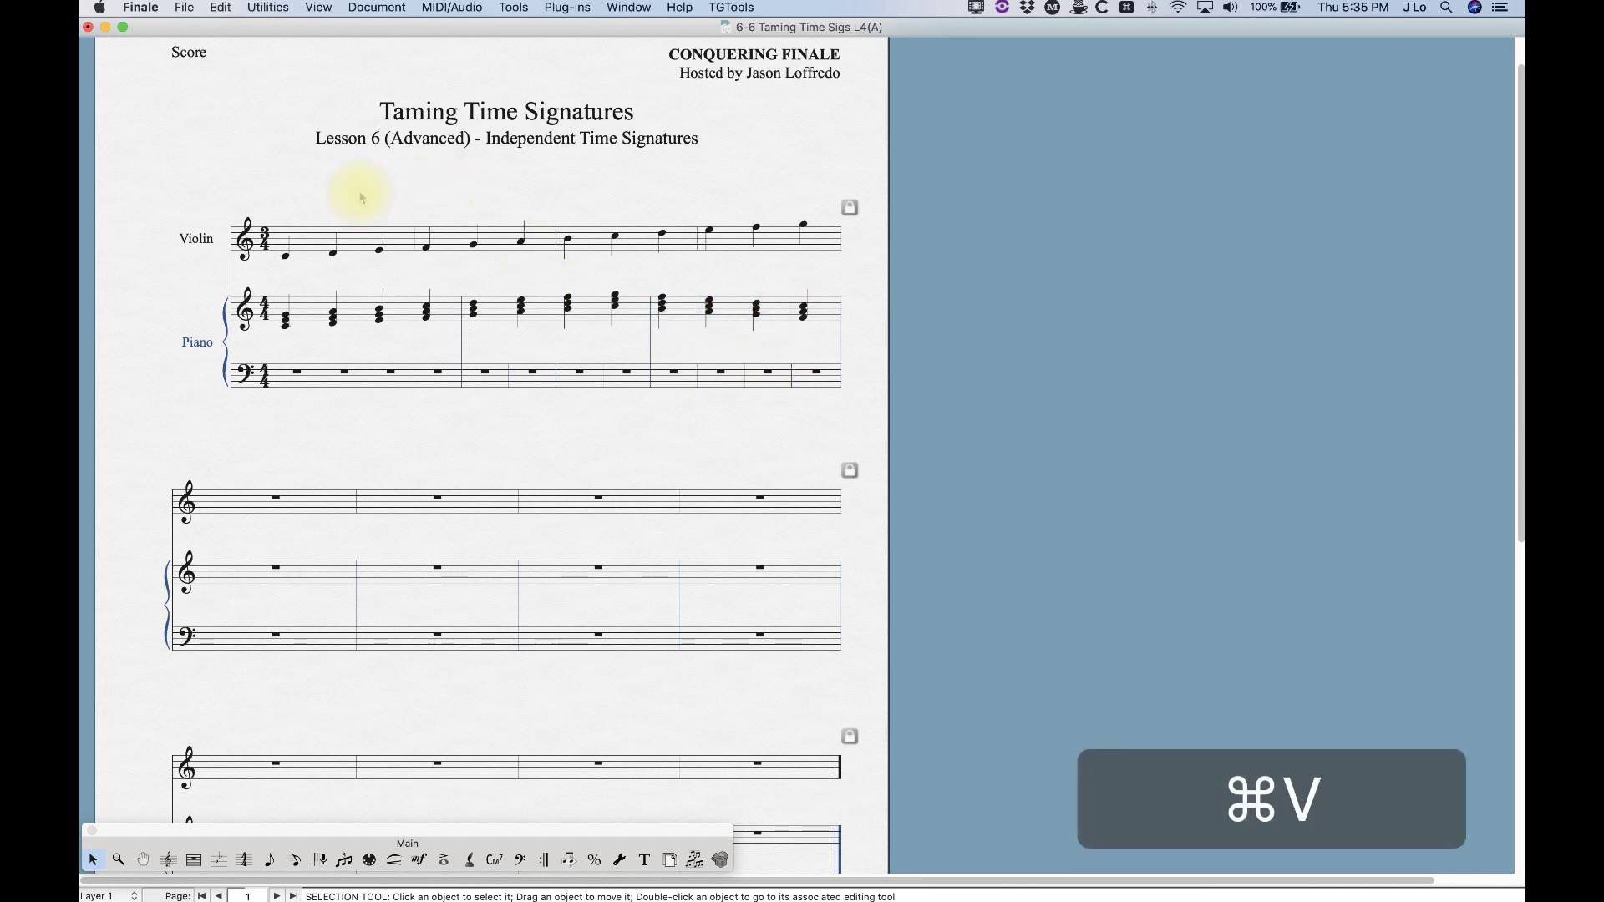
Step: Paste the copied staff style onto measures 5–7 and 9–11 of the Piano's bass staff
drag(483, 359, 794, 419)
key(super+v)
key(super+v)
click(645, 183)
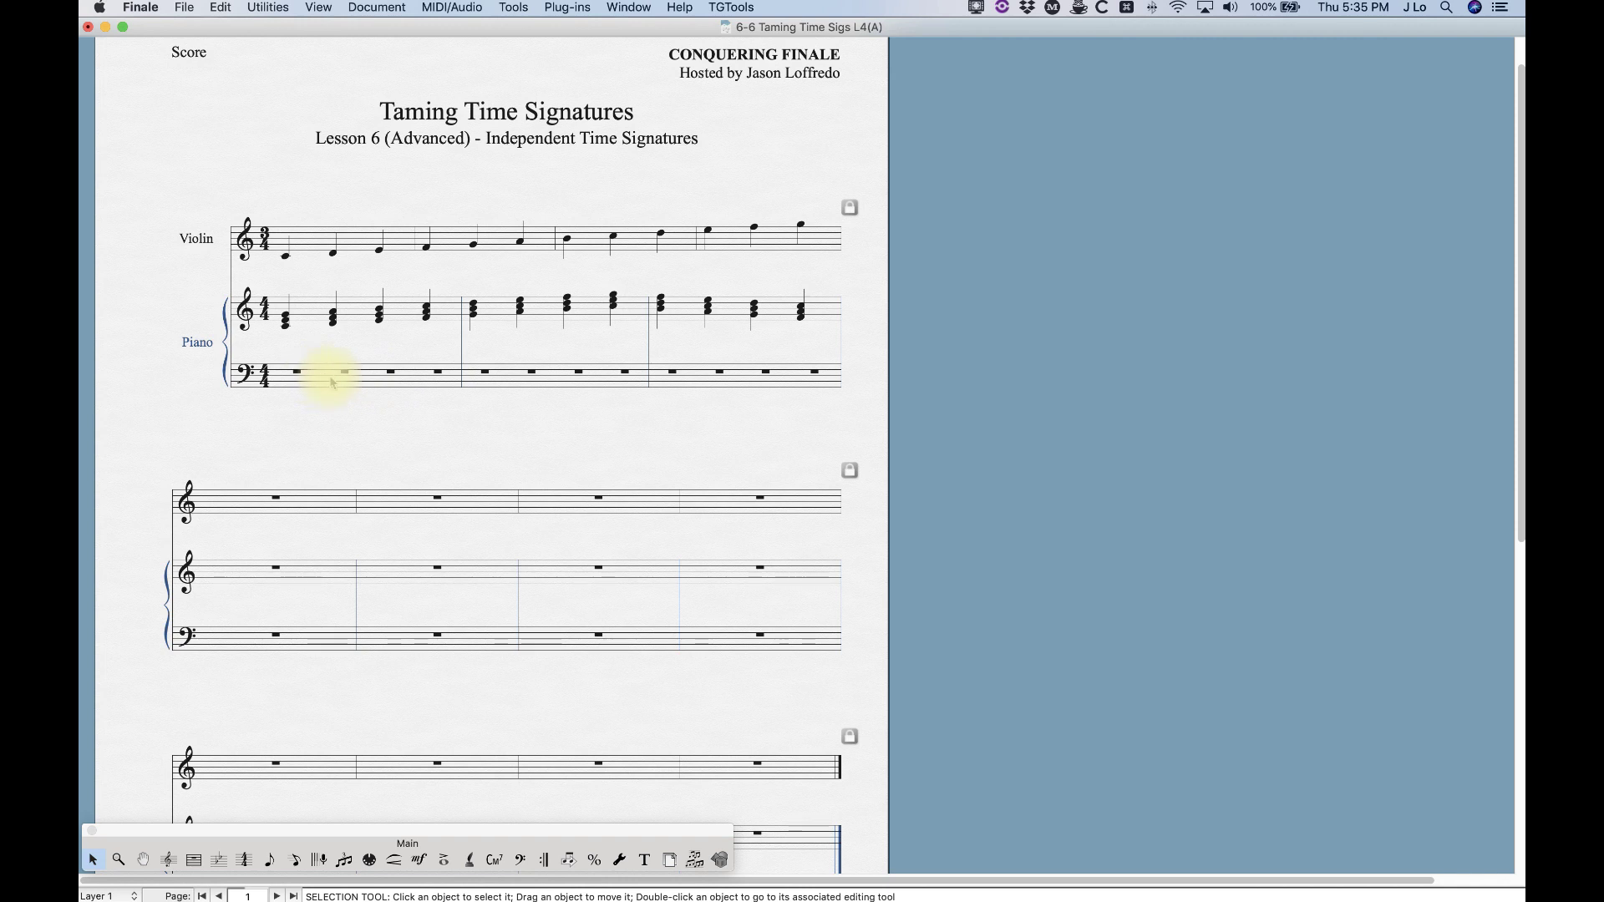
Step: With Speedy Entry, enter hidden quarter rests in Piano bass-staff measures 1, 2 and 4, and a whole rest in measure 3, leaving that measure alone
click(295, 860)
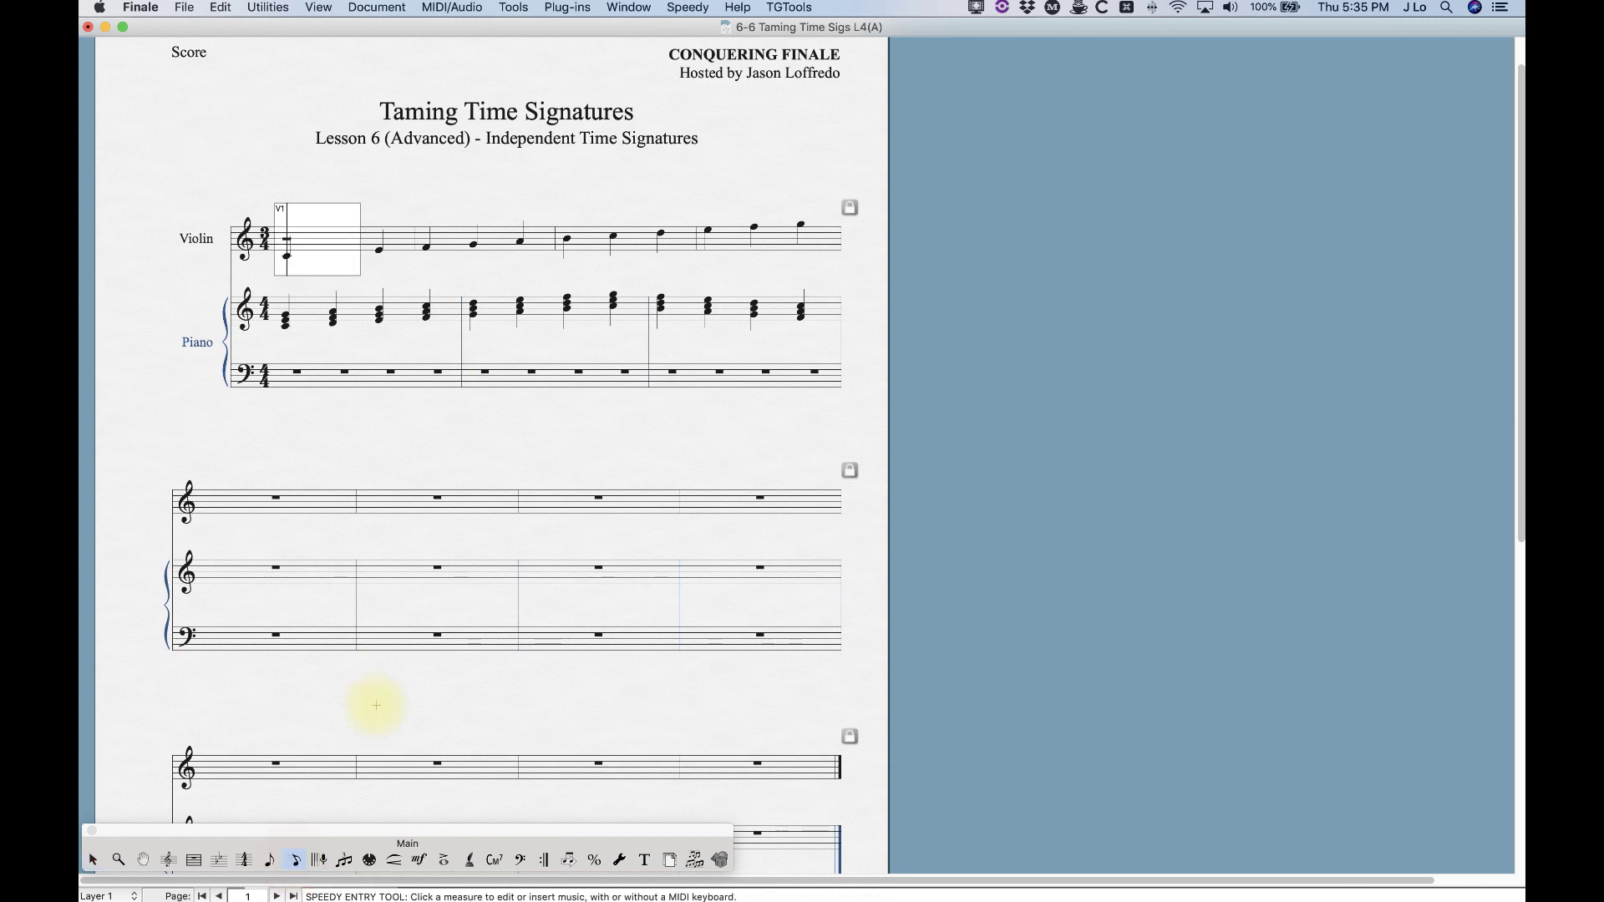
click(292, 380)
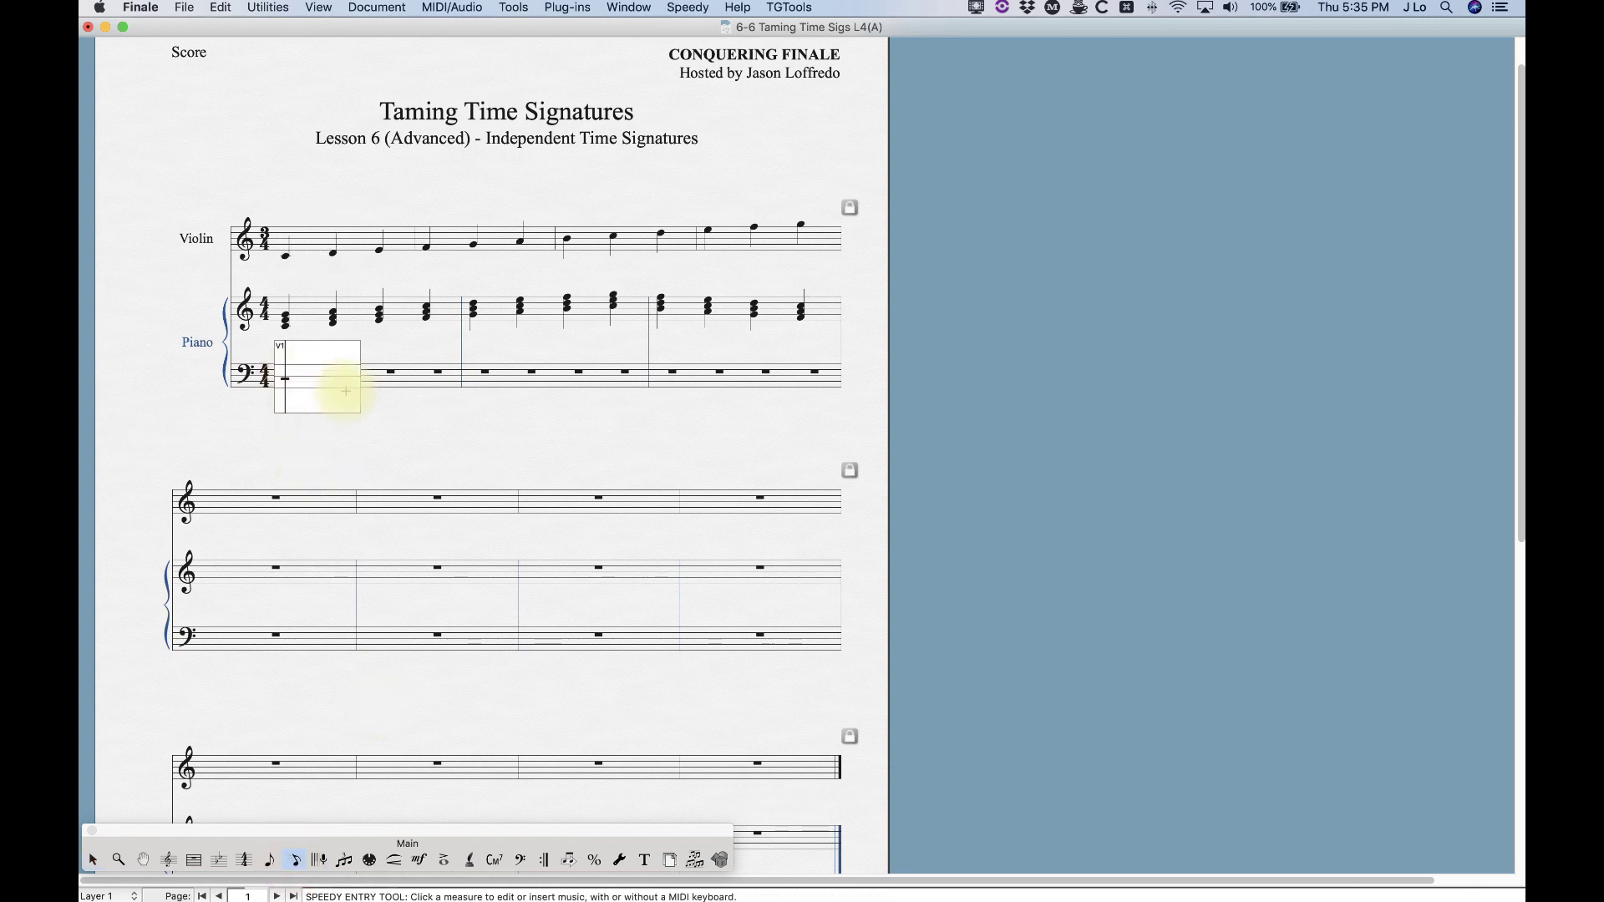
key(5)
key(o)
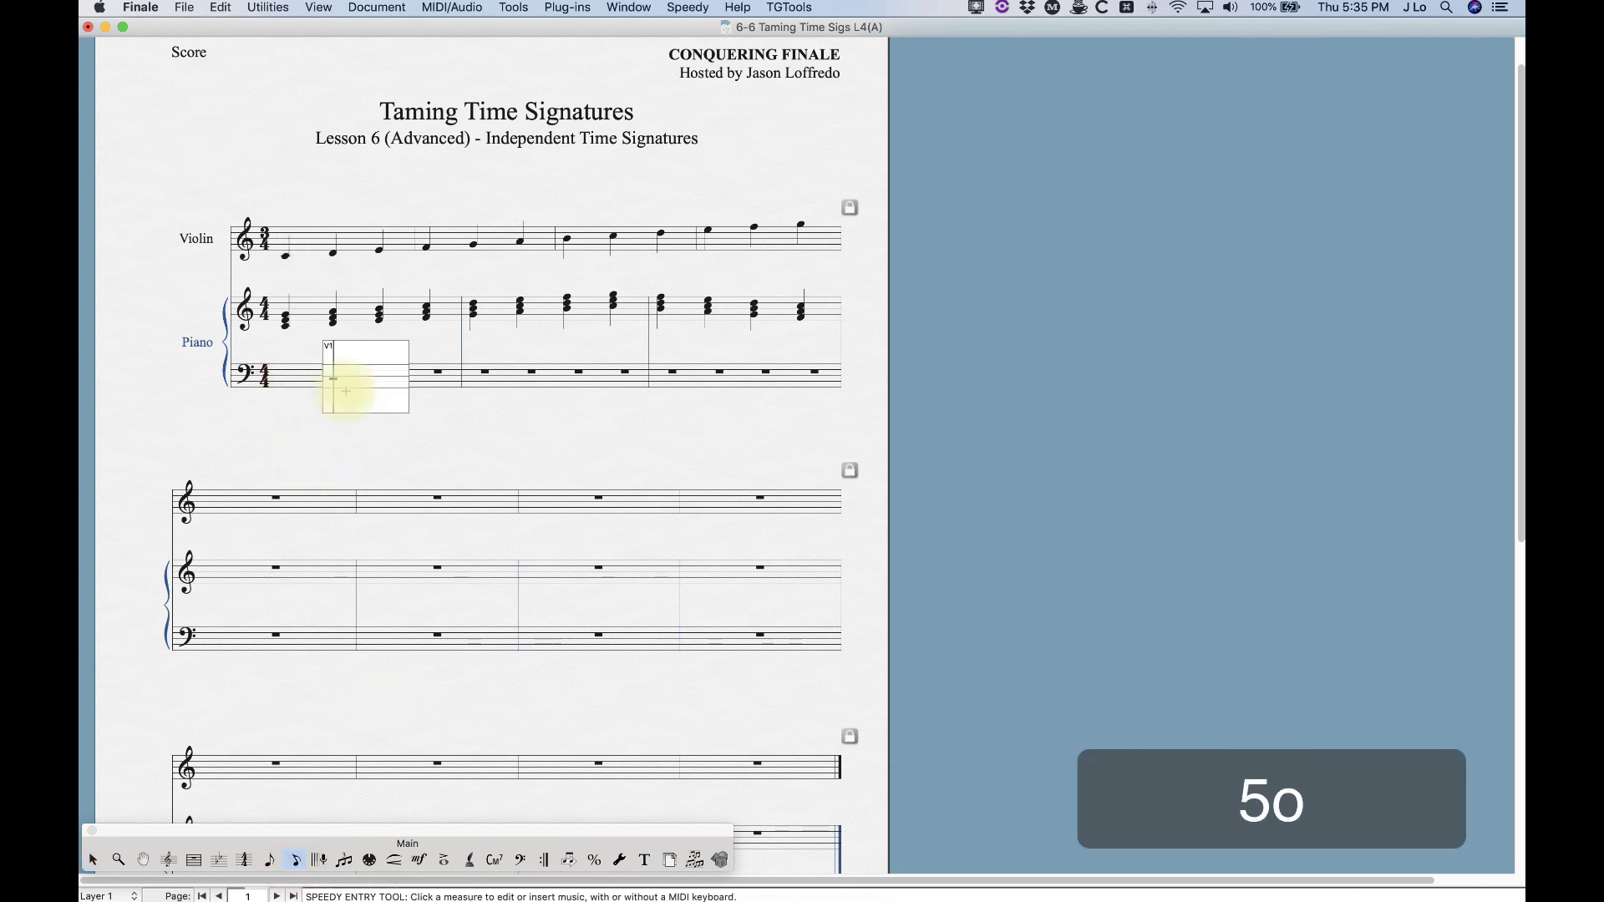
key(5)
key(o)
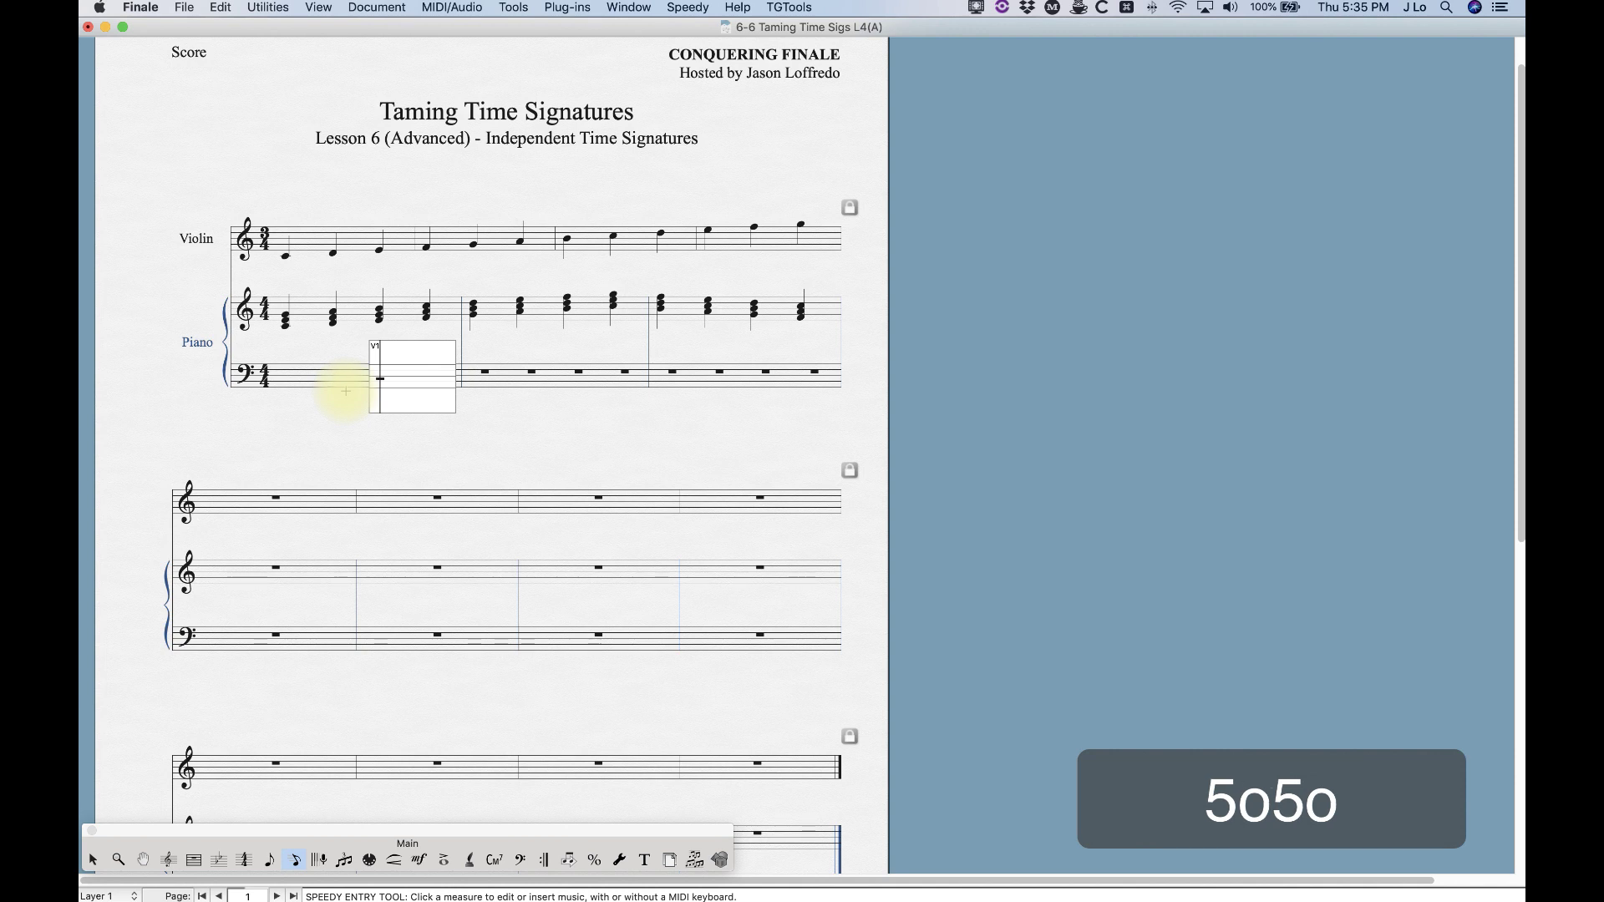
key(7)
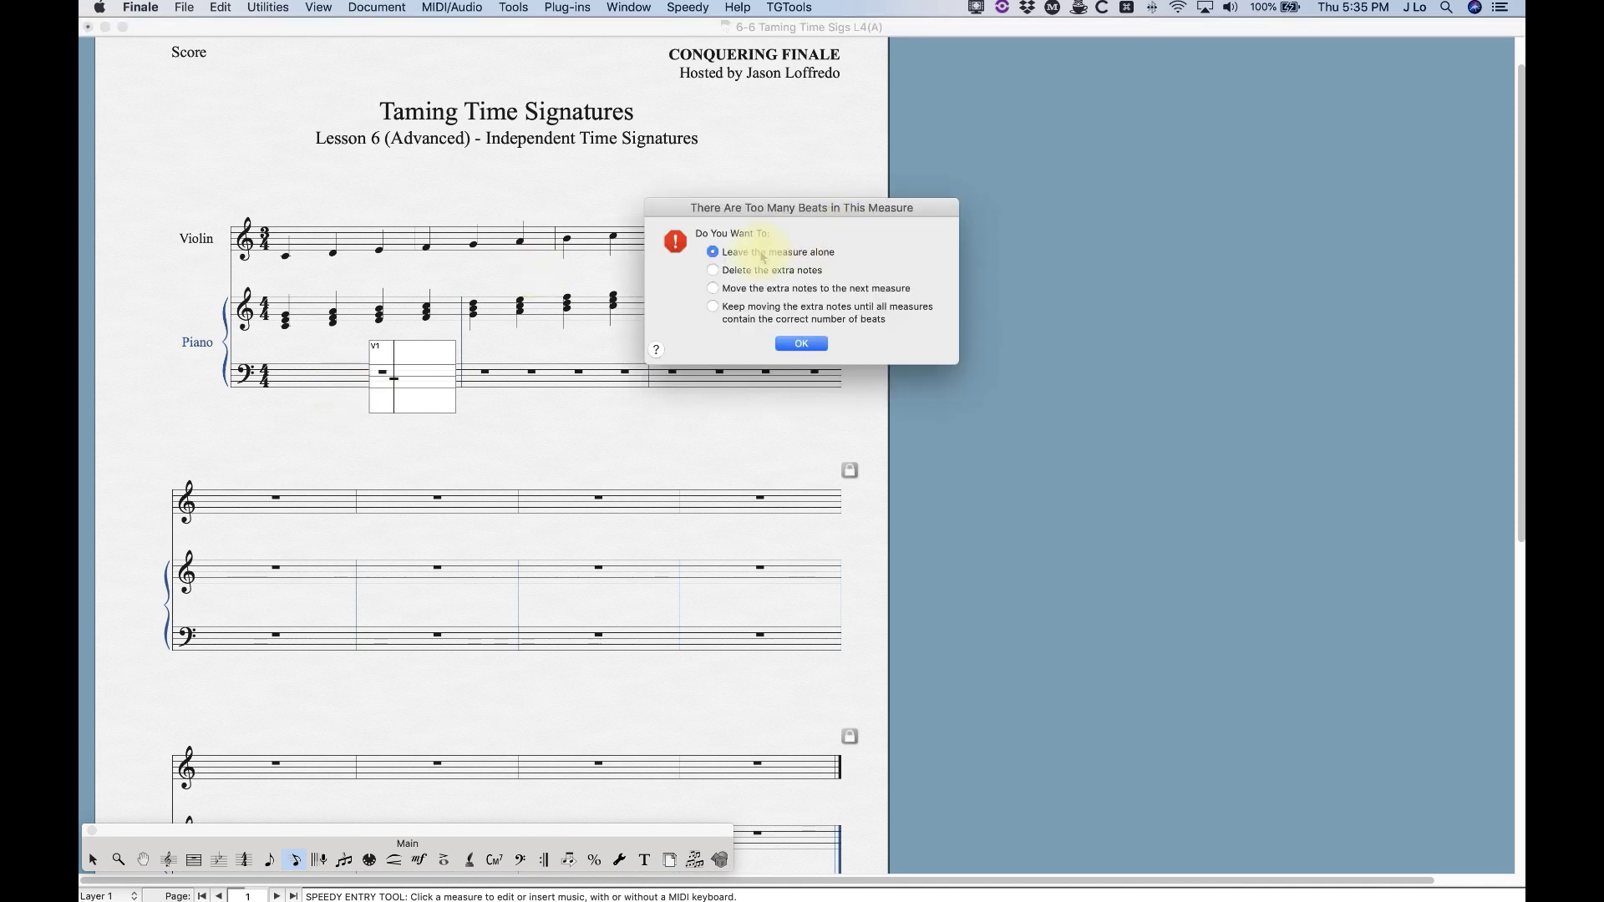
click(801, 344)
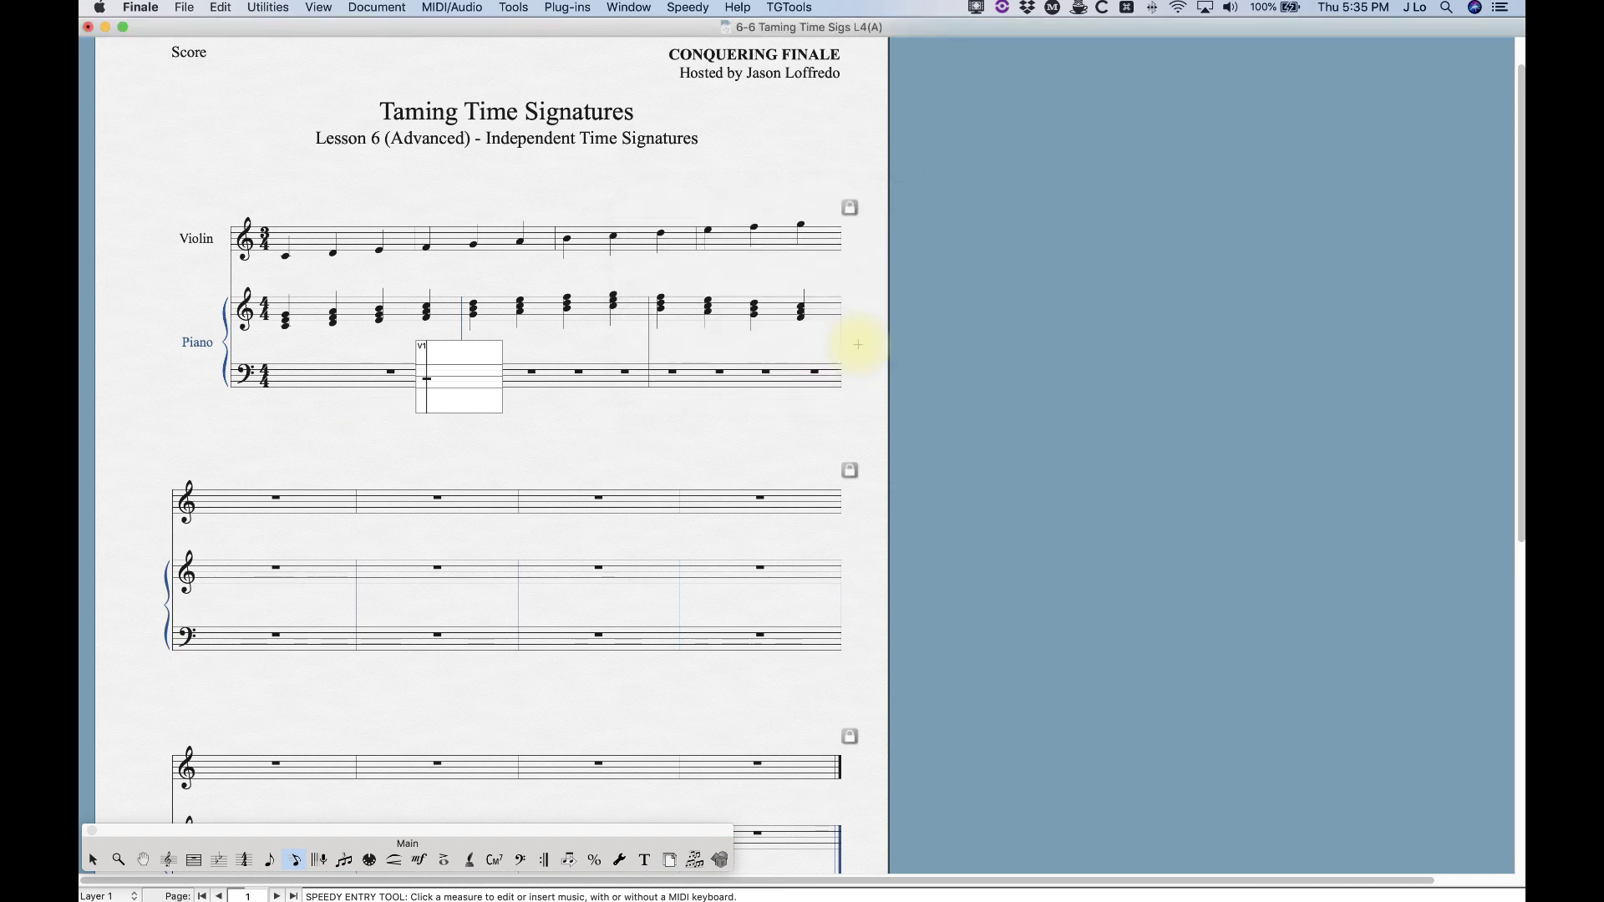
key(5)
key(o)
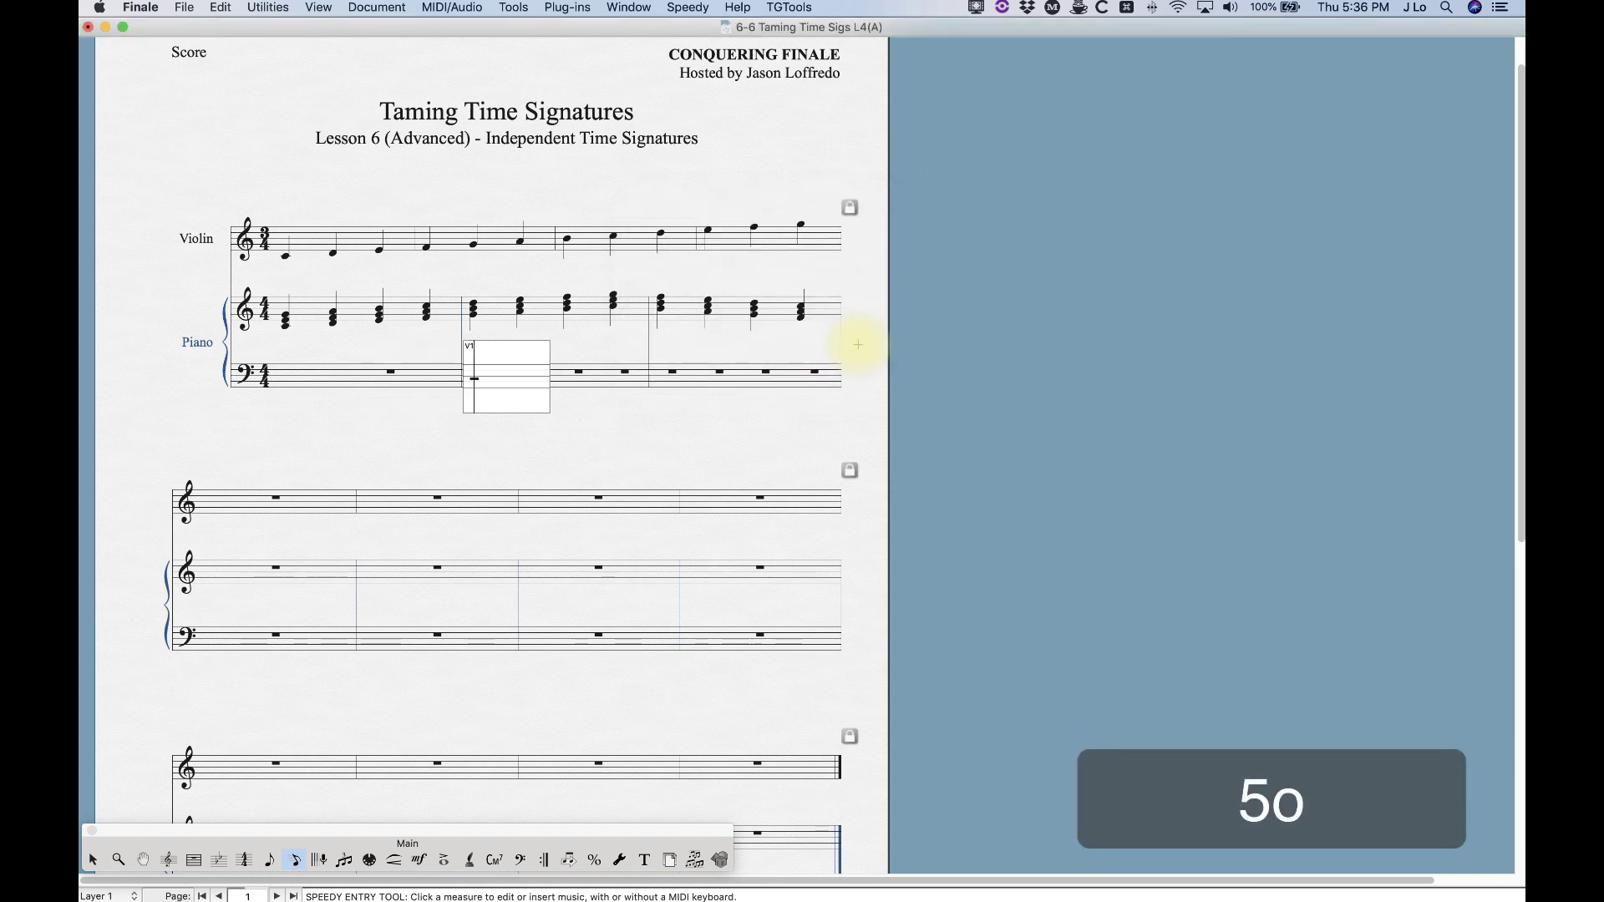
click(440, 423)
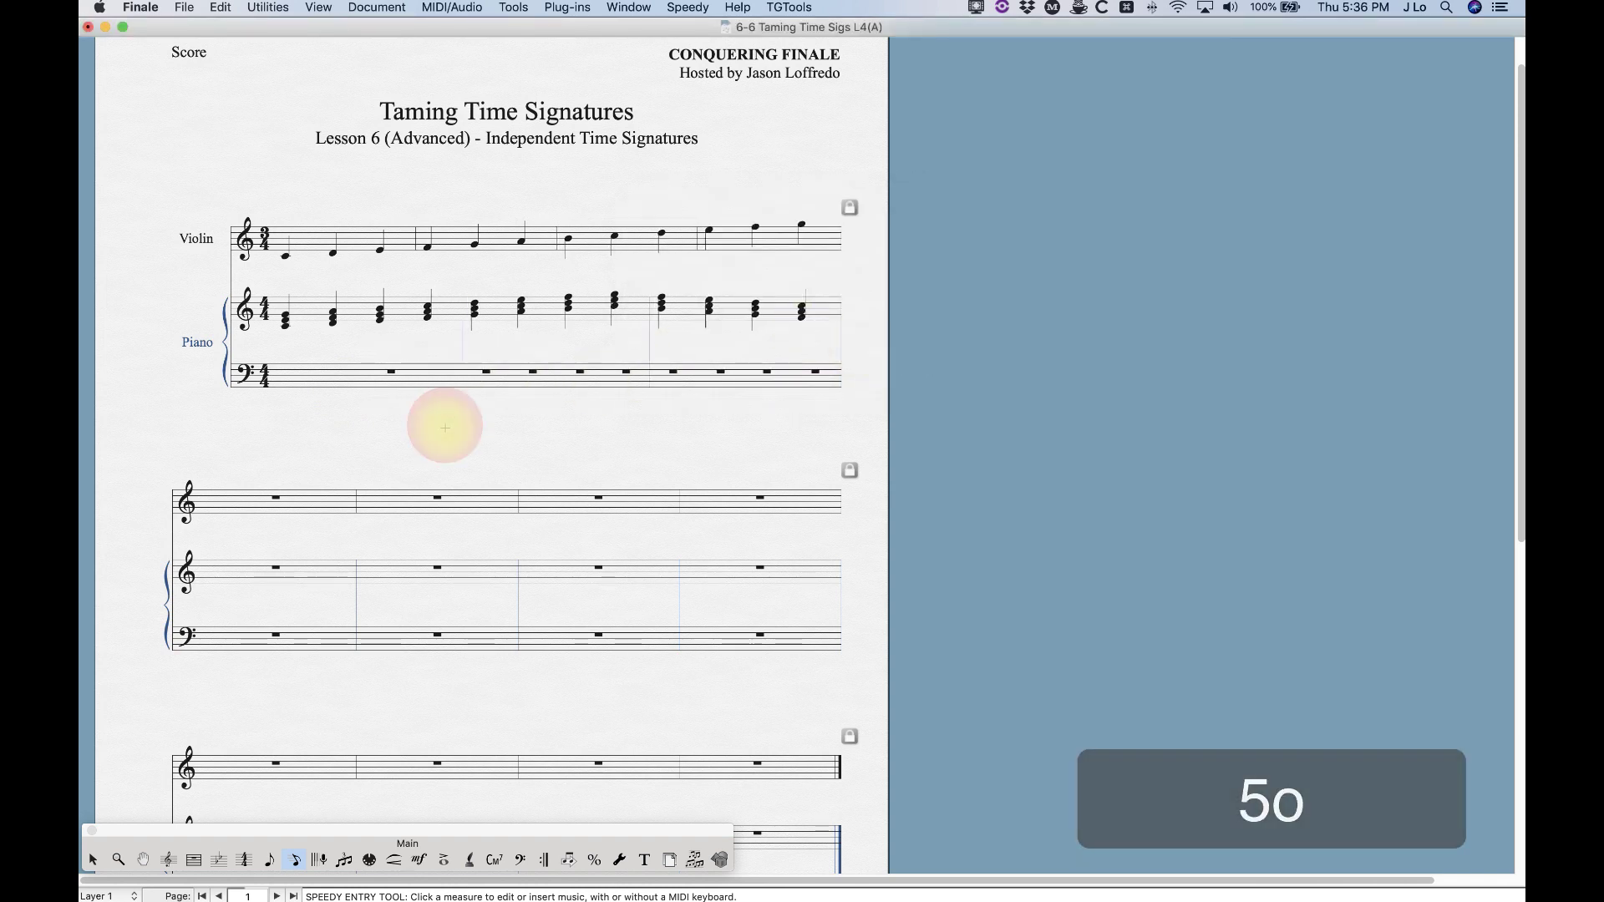
Step: Shift the whole rest in the bass staff's measure 3 leftward to centre it within the first 4/4 bar
click(391, 371)
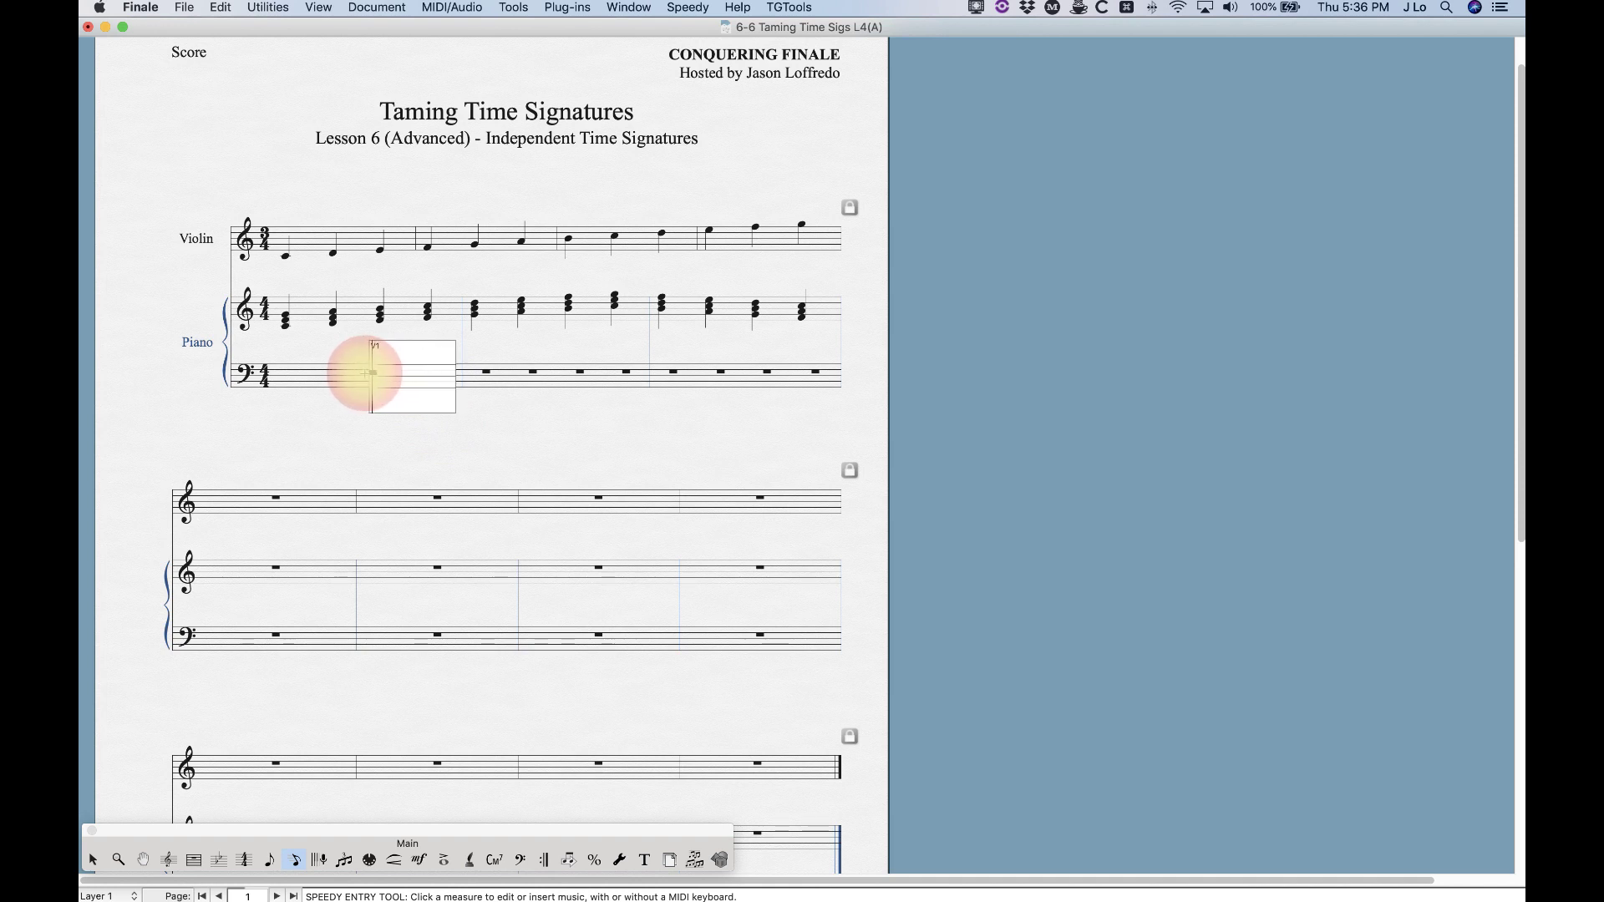
click(376, 447)
key(Return)
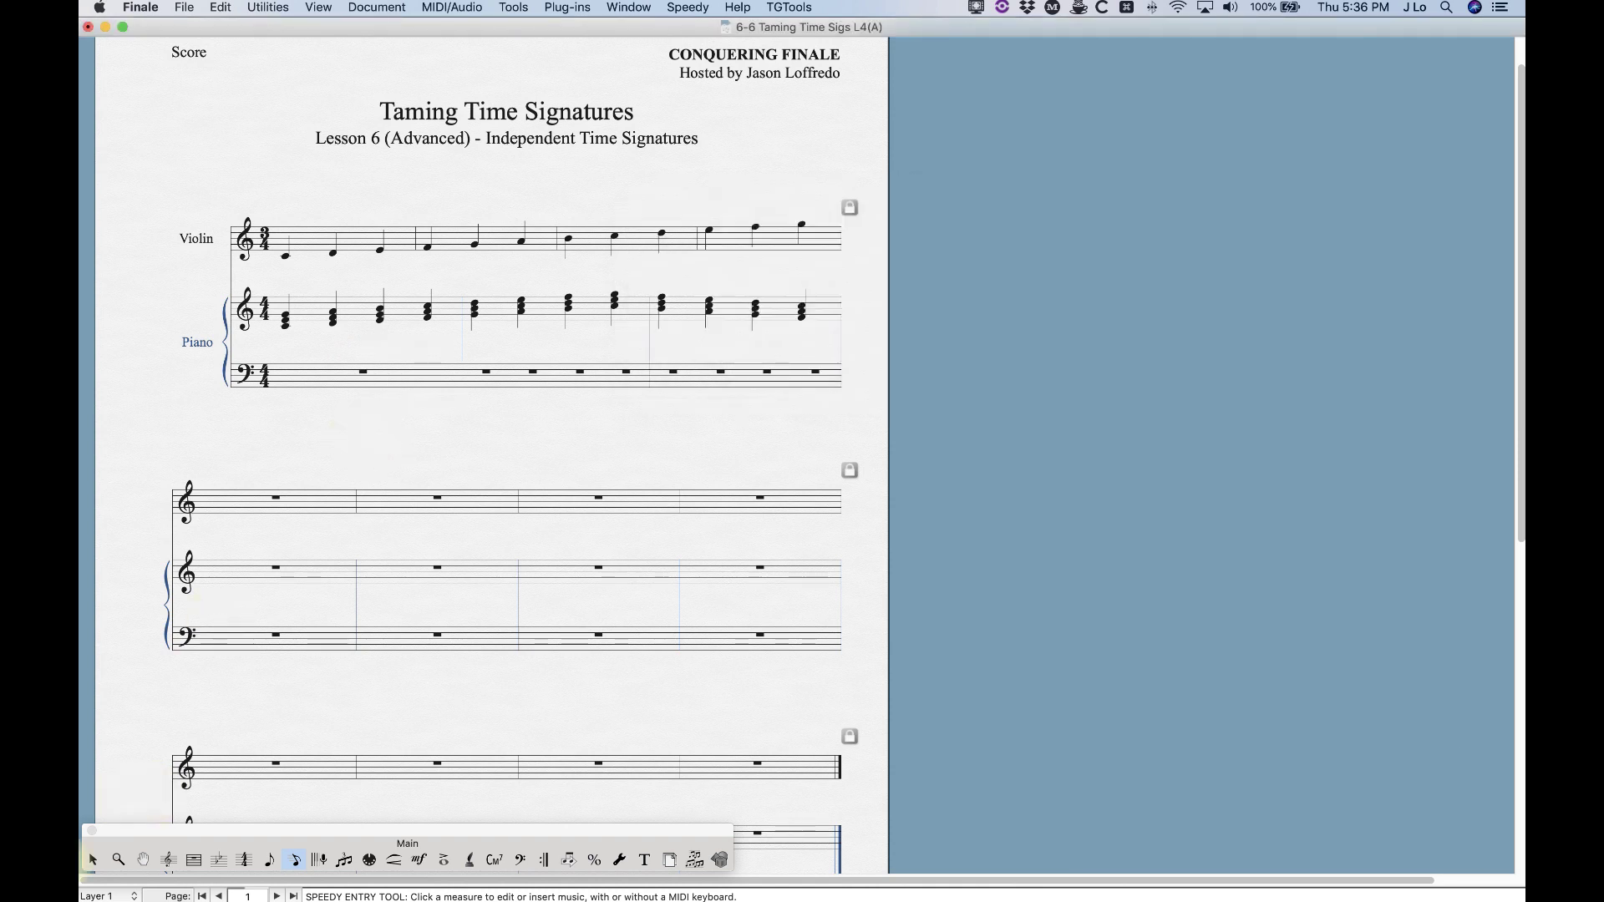
Step: Copy the bass staff's measures 1–4, covering the first 4/4 bar, onto measures 5–8 and 9–12
click(91, 860)
right_click(399, 375)
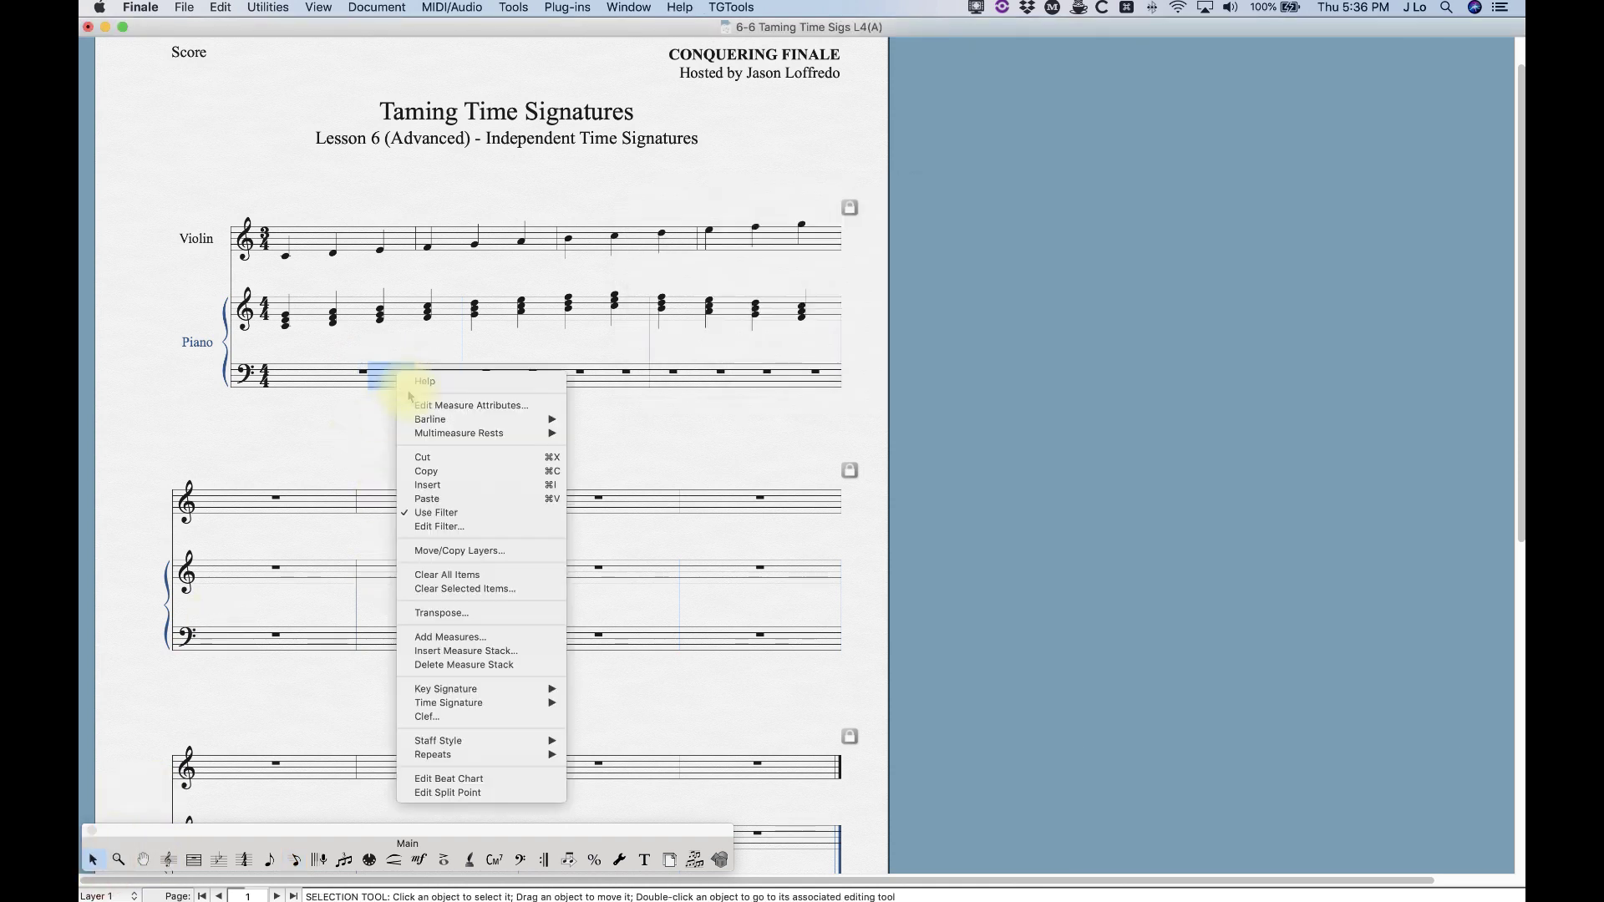
click(362, 445)
click(358, 402)
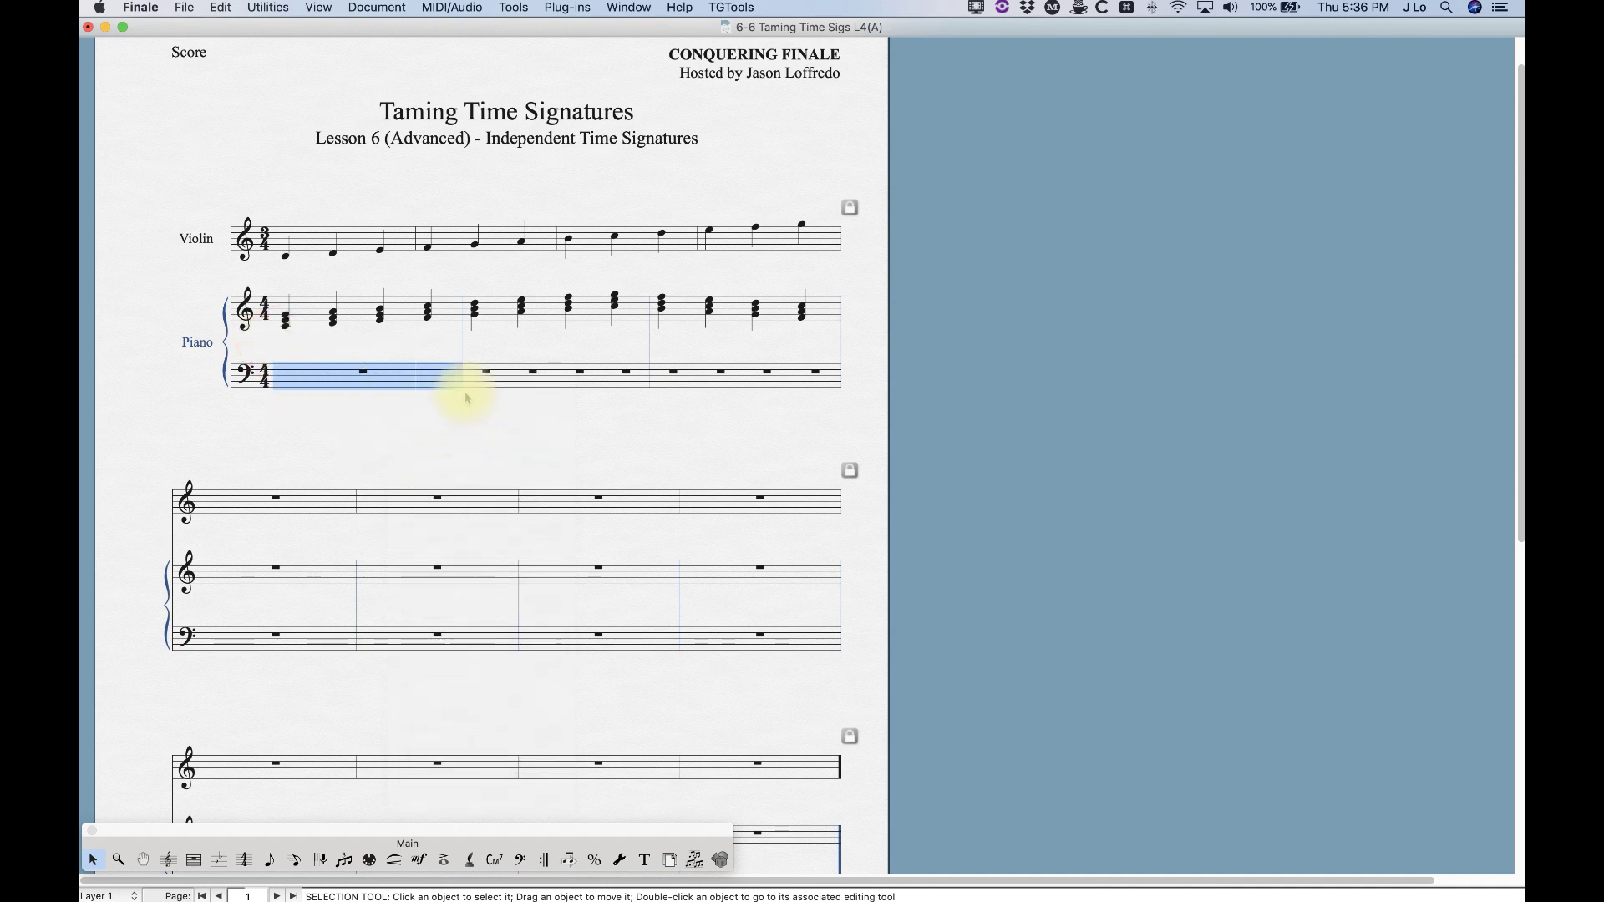
alt+click(467, 396)
alt+click(662, 416)
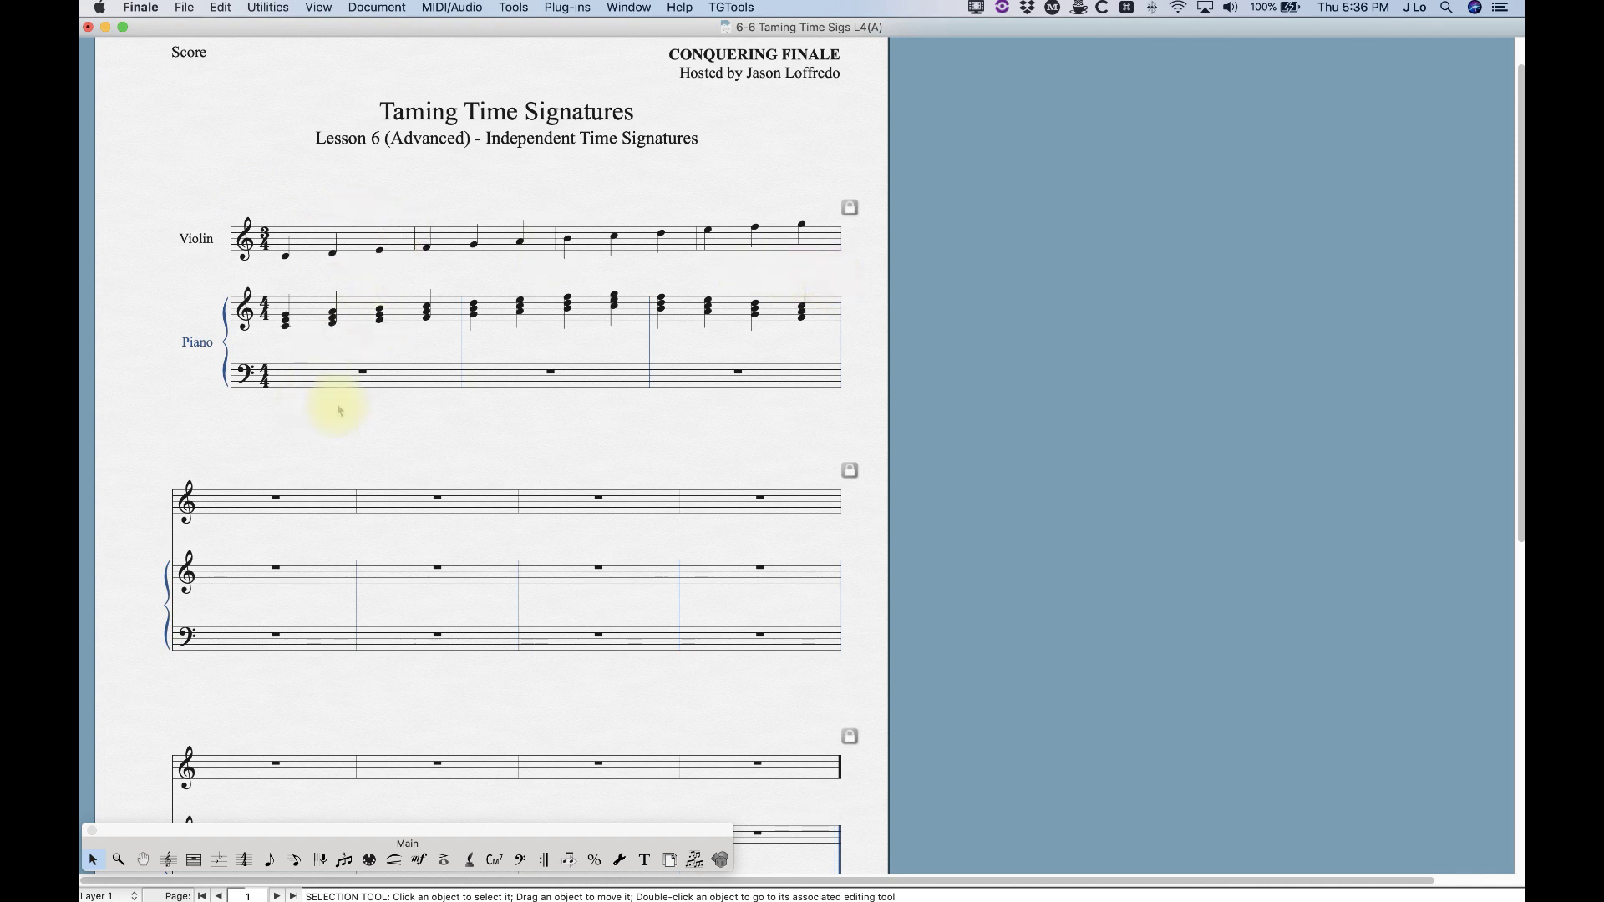
Step: Delete the last three measures of the second system, leaving only measure 13 there
scroll(339, 410, down, 3)
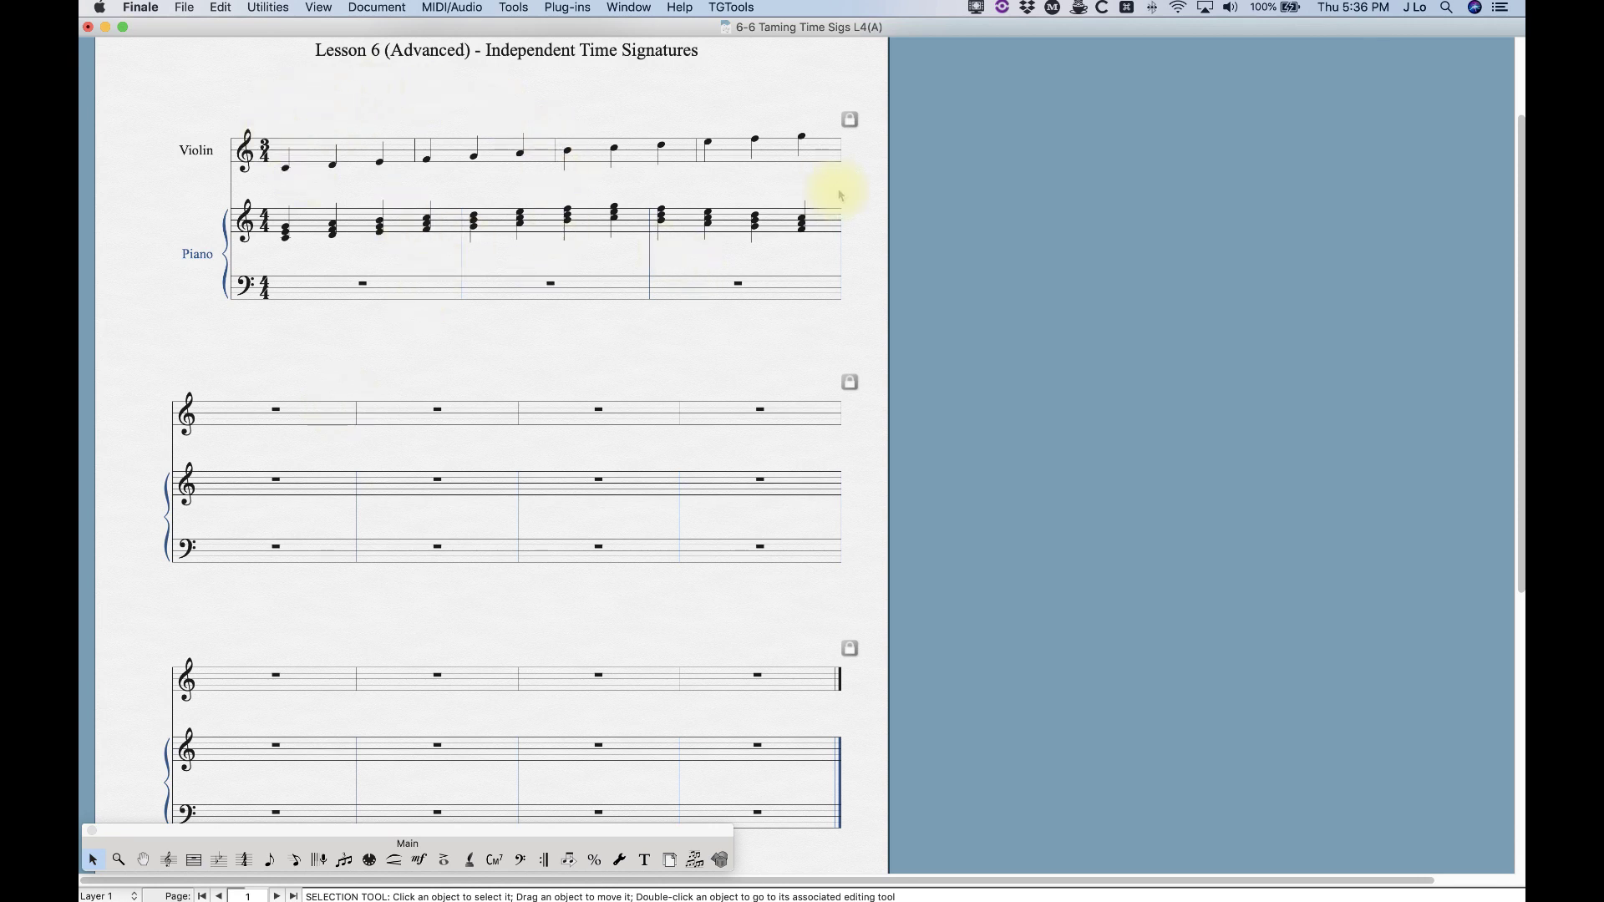
click(401, 419)
shift+click(734, 423)
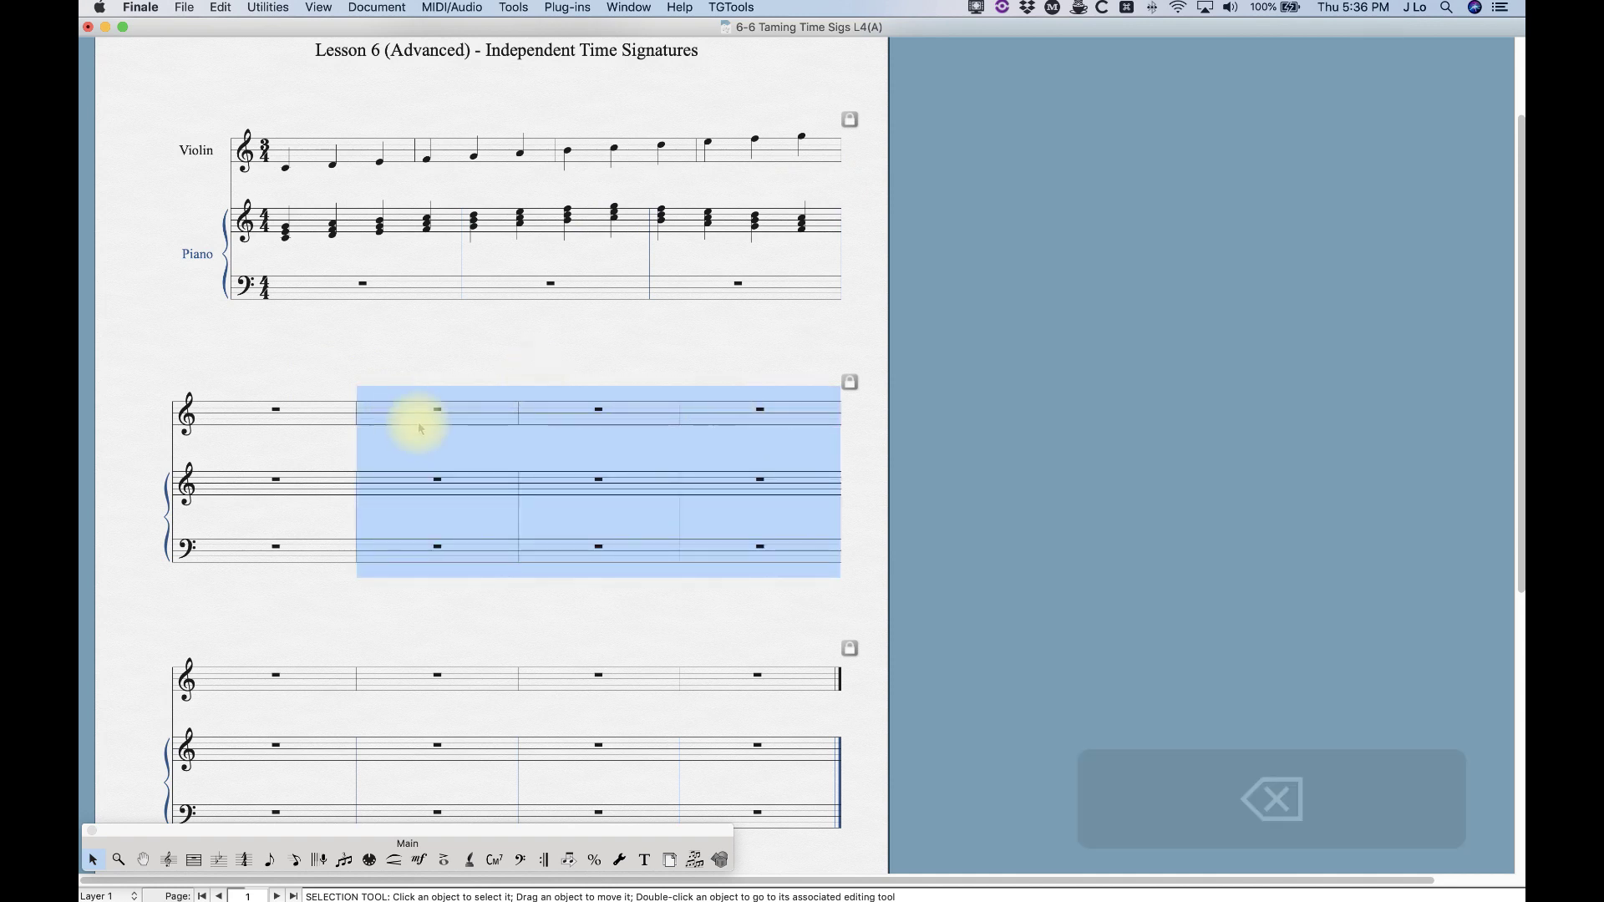
key(BackSpace)
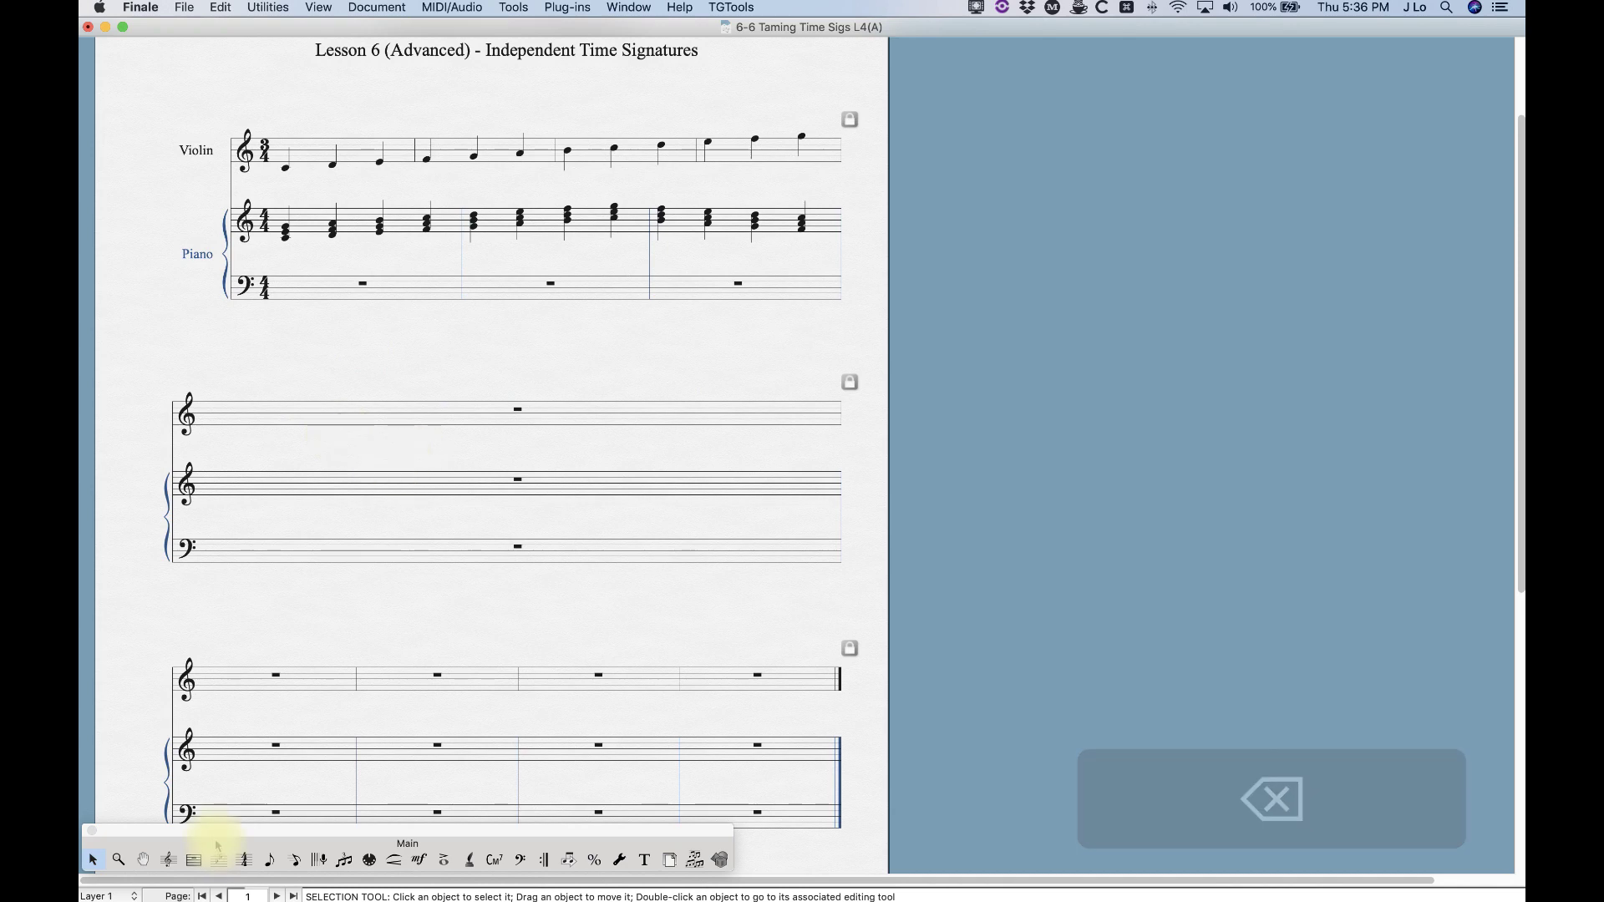
Step: Set the Violin's measure 13 to 12 quarter-note beats with a different time signature of 3/4 for display
click(244, 859)
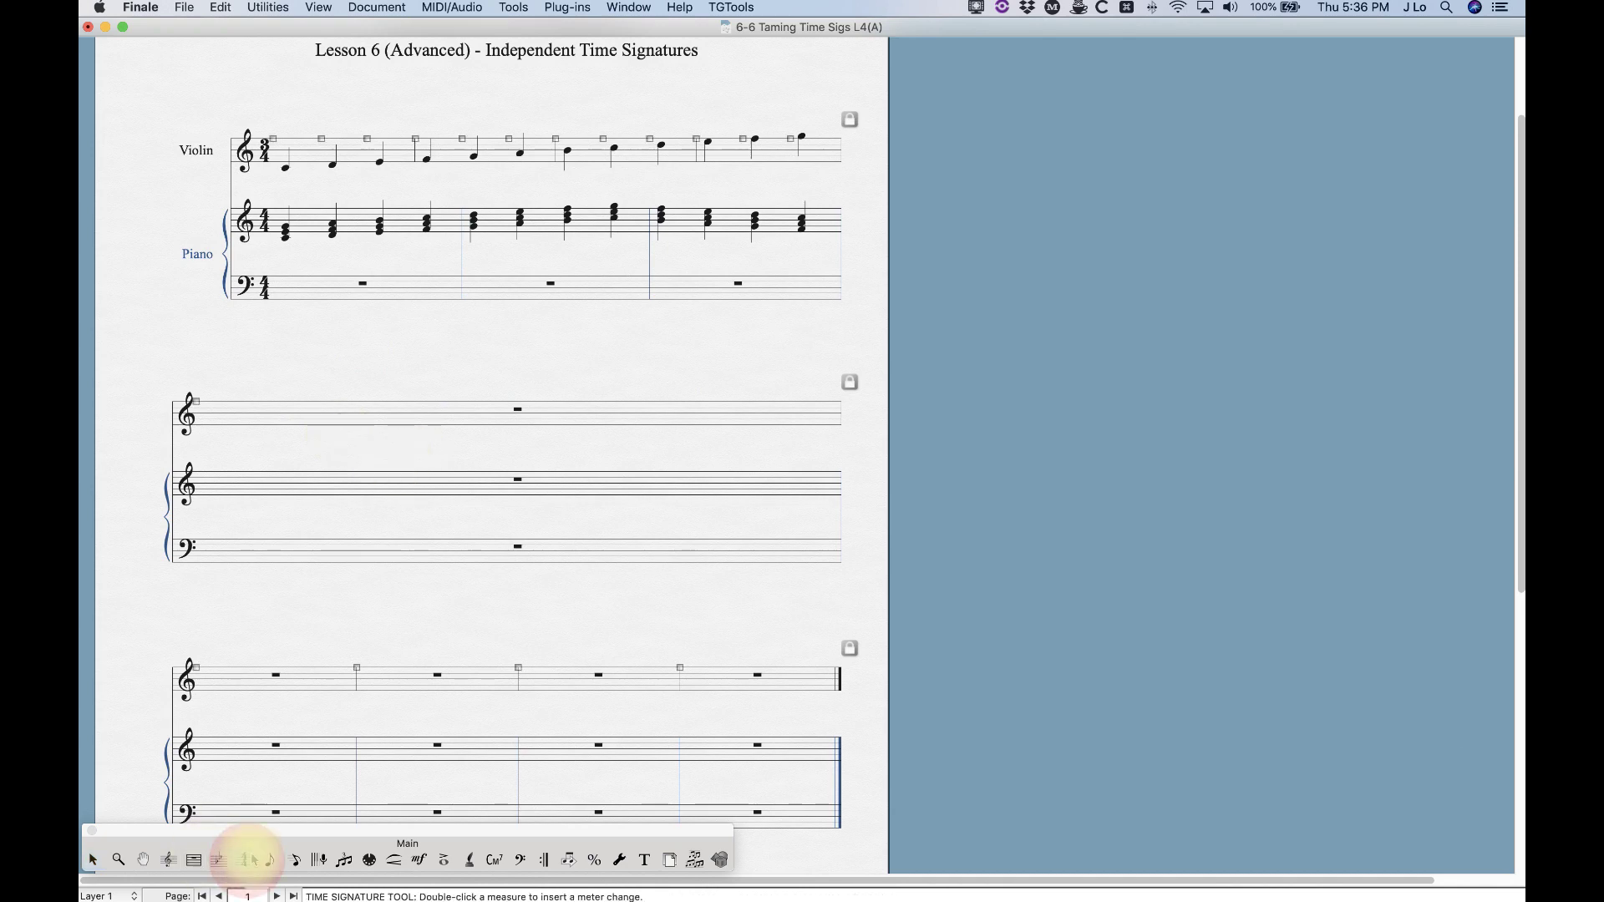
double_click(328, 415)
click(938, 234)
click(938, 231)
click(937, 231)
click(938, 230)
click(938, 230)
click(937, 230)
click(937, 230)
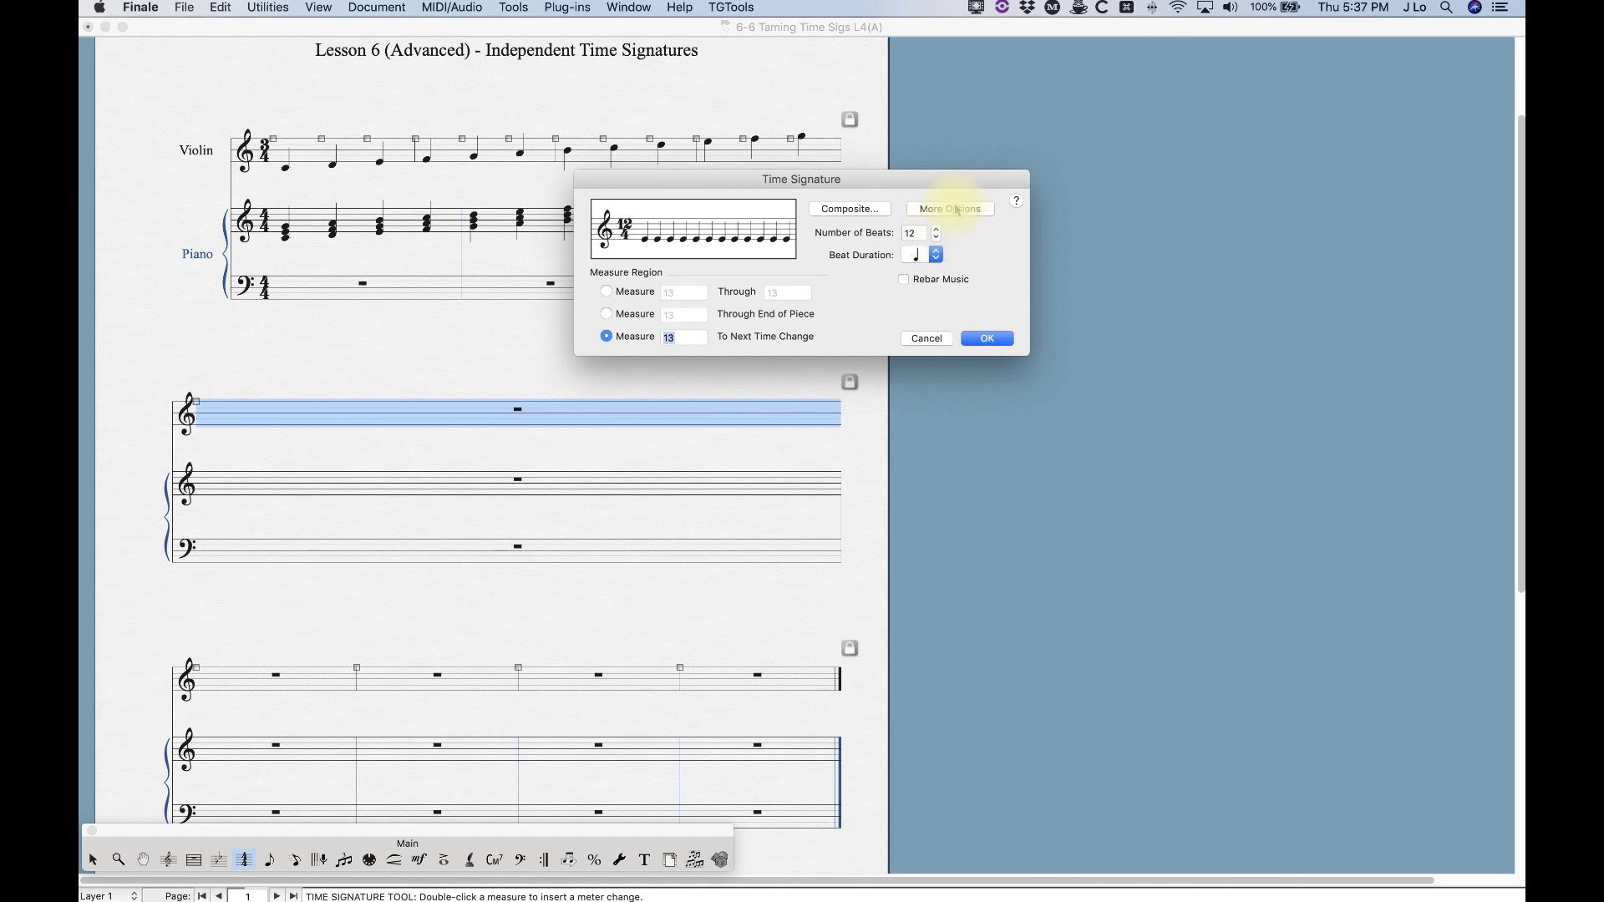
click(956, 211)
click(605, 364)
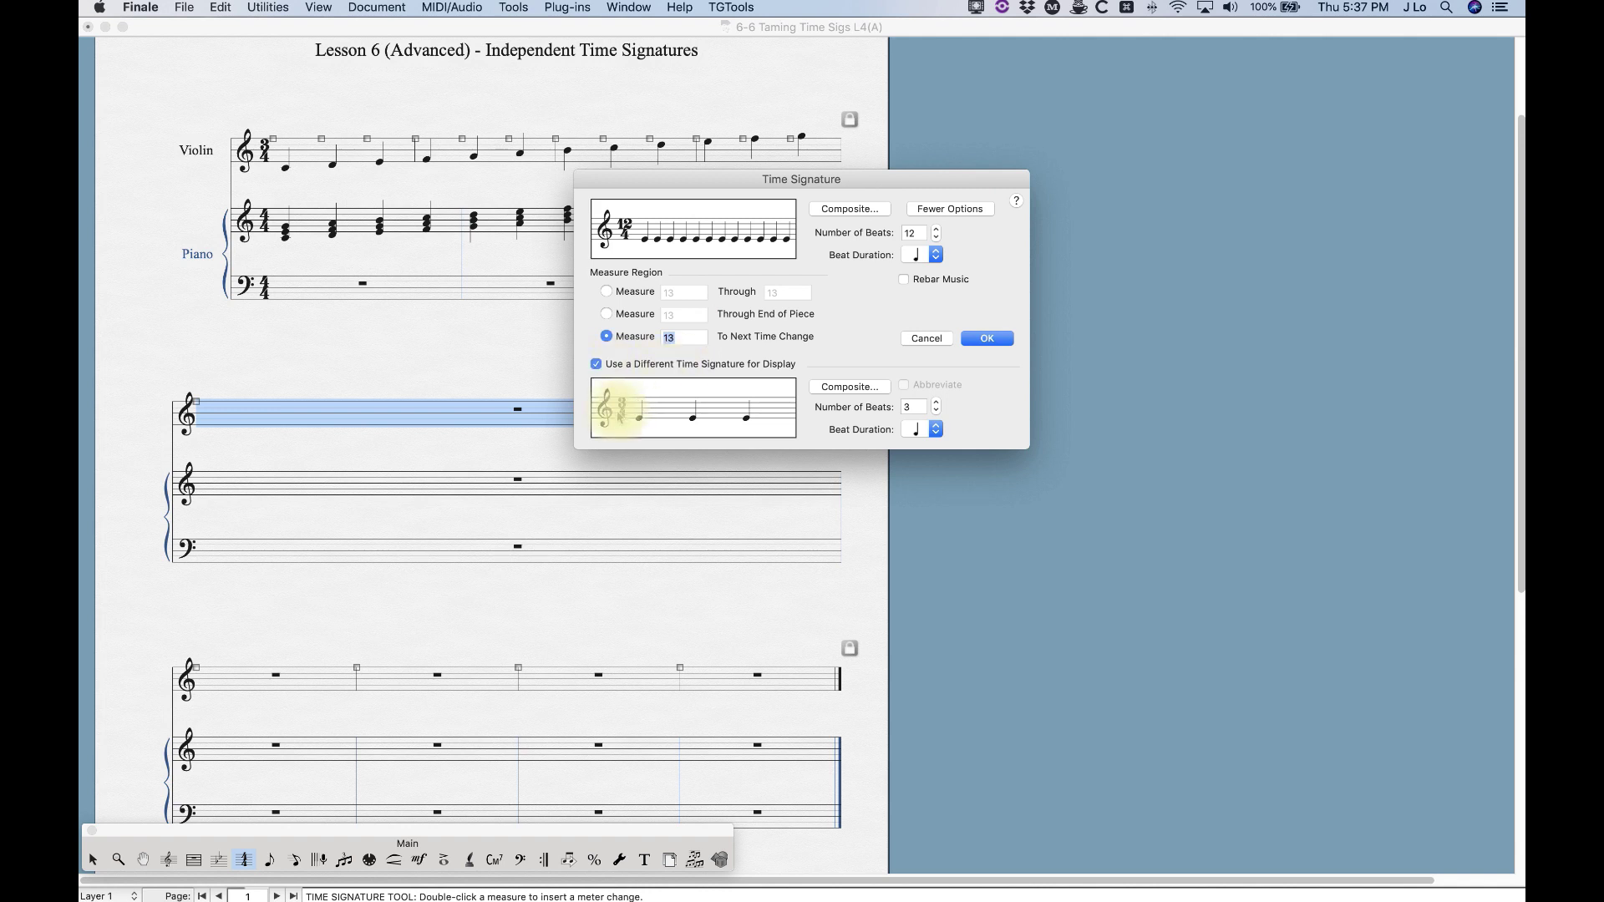
click(984, 338)
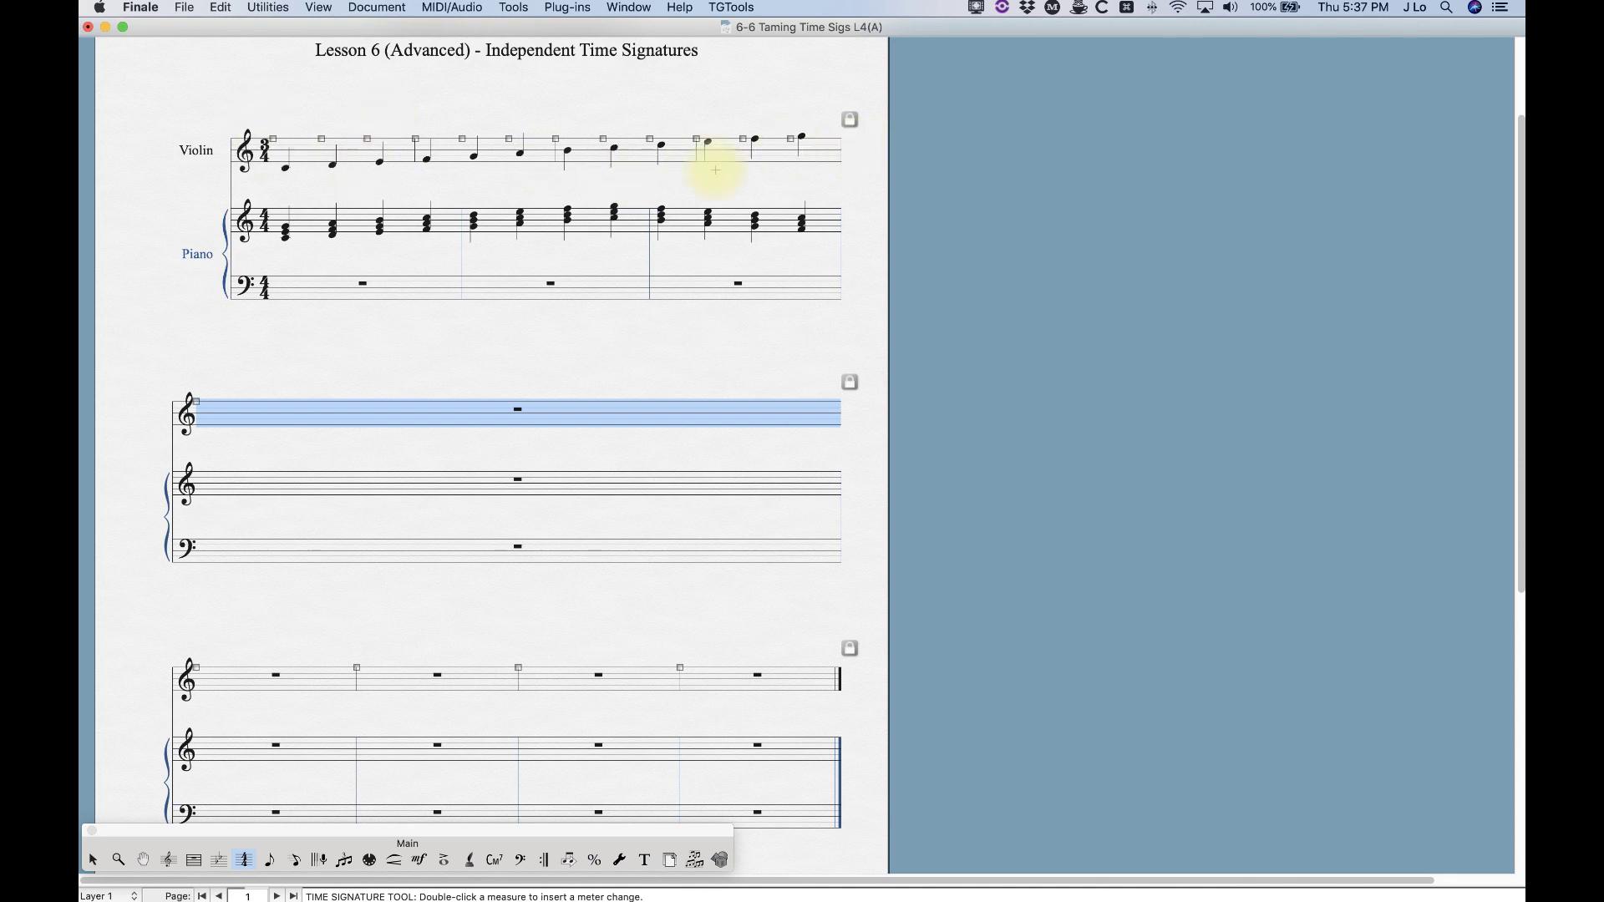
Step: Set the Piano's measure 13 to 12 quarter-note beats with a different time signature of 4/4 for display
double_click(250, 482)
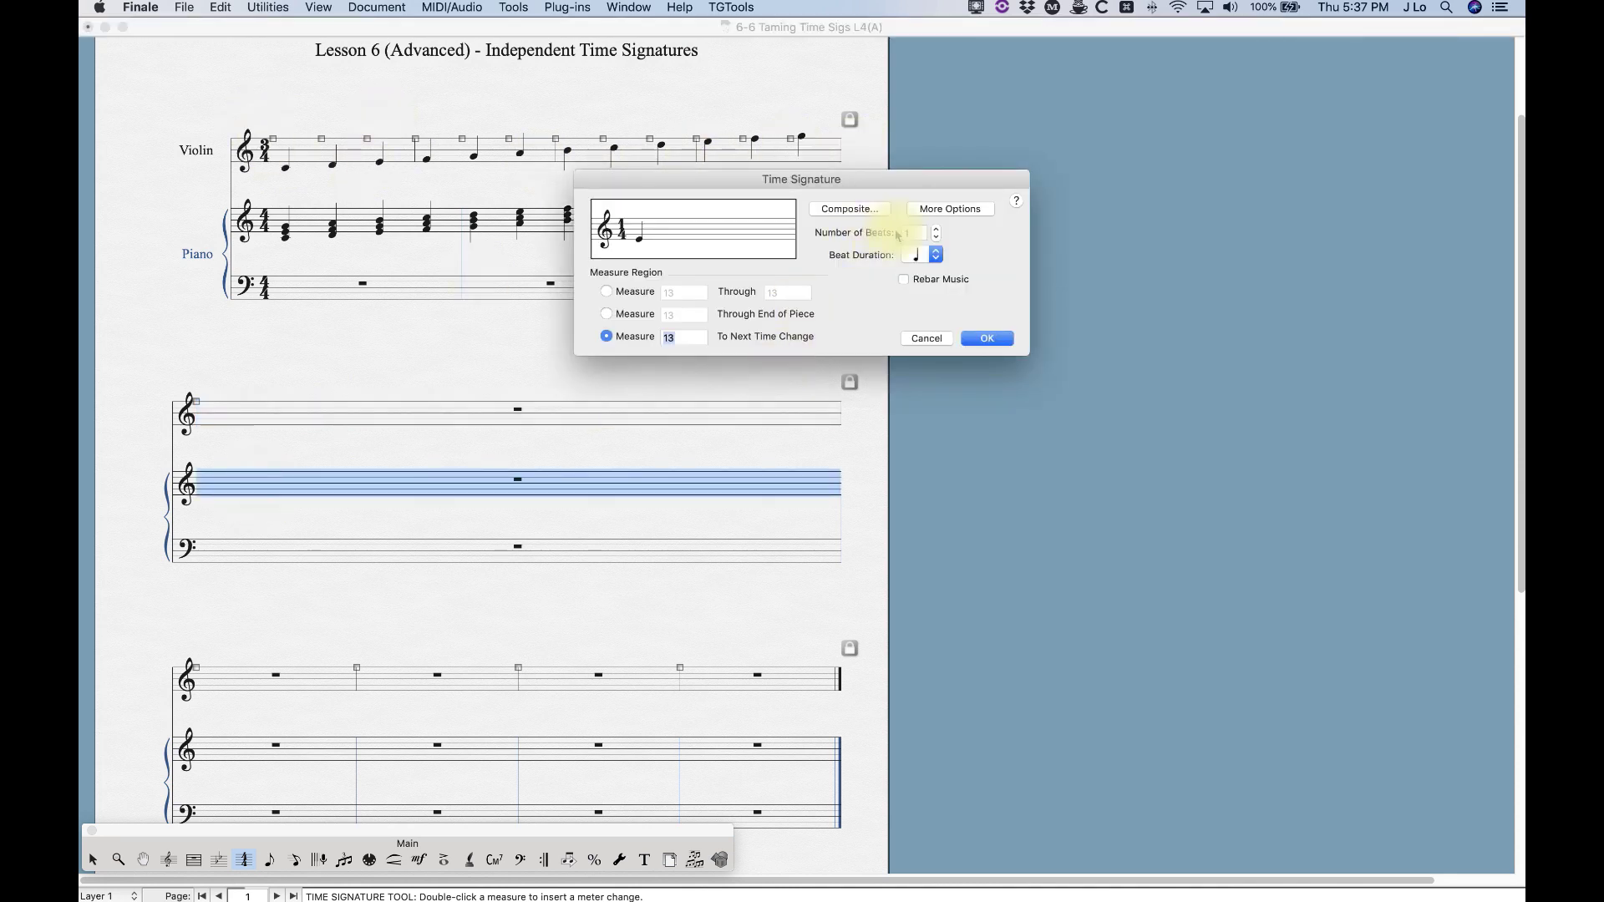
double_click(940, 231)
click(936, 230)
click(936, 230)
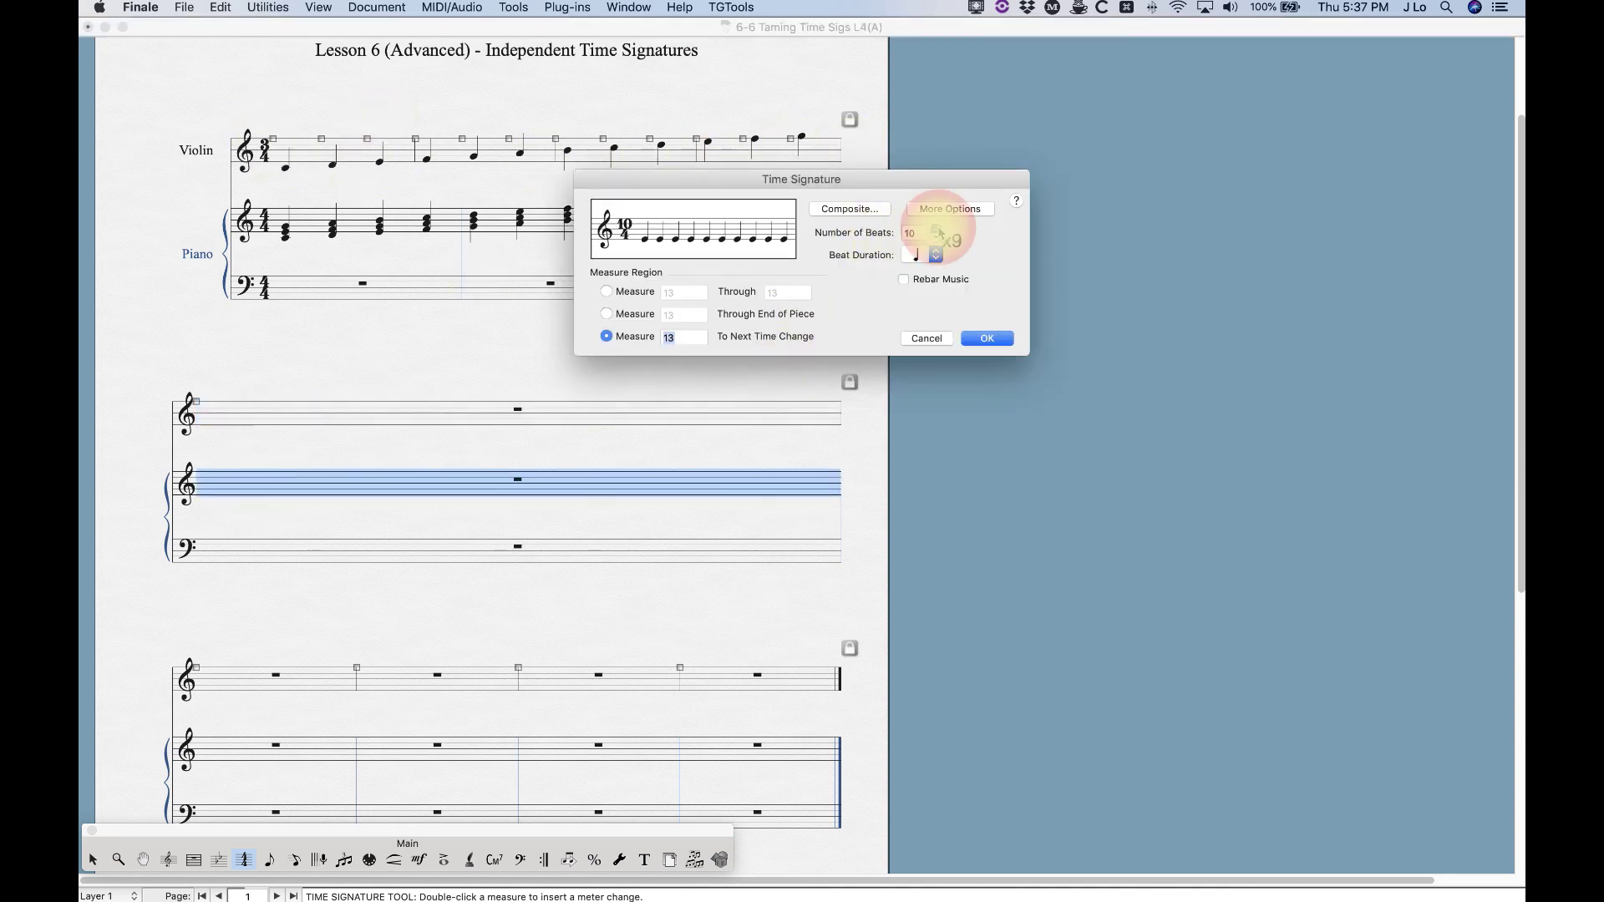
click(936, 229)
click(936, 229)
click(937, 229)
click(950, 208)
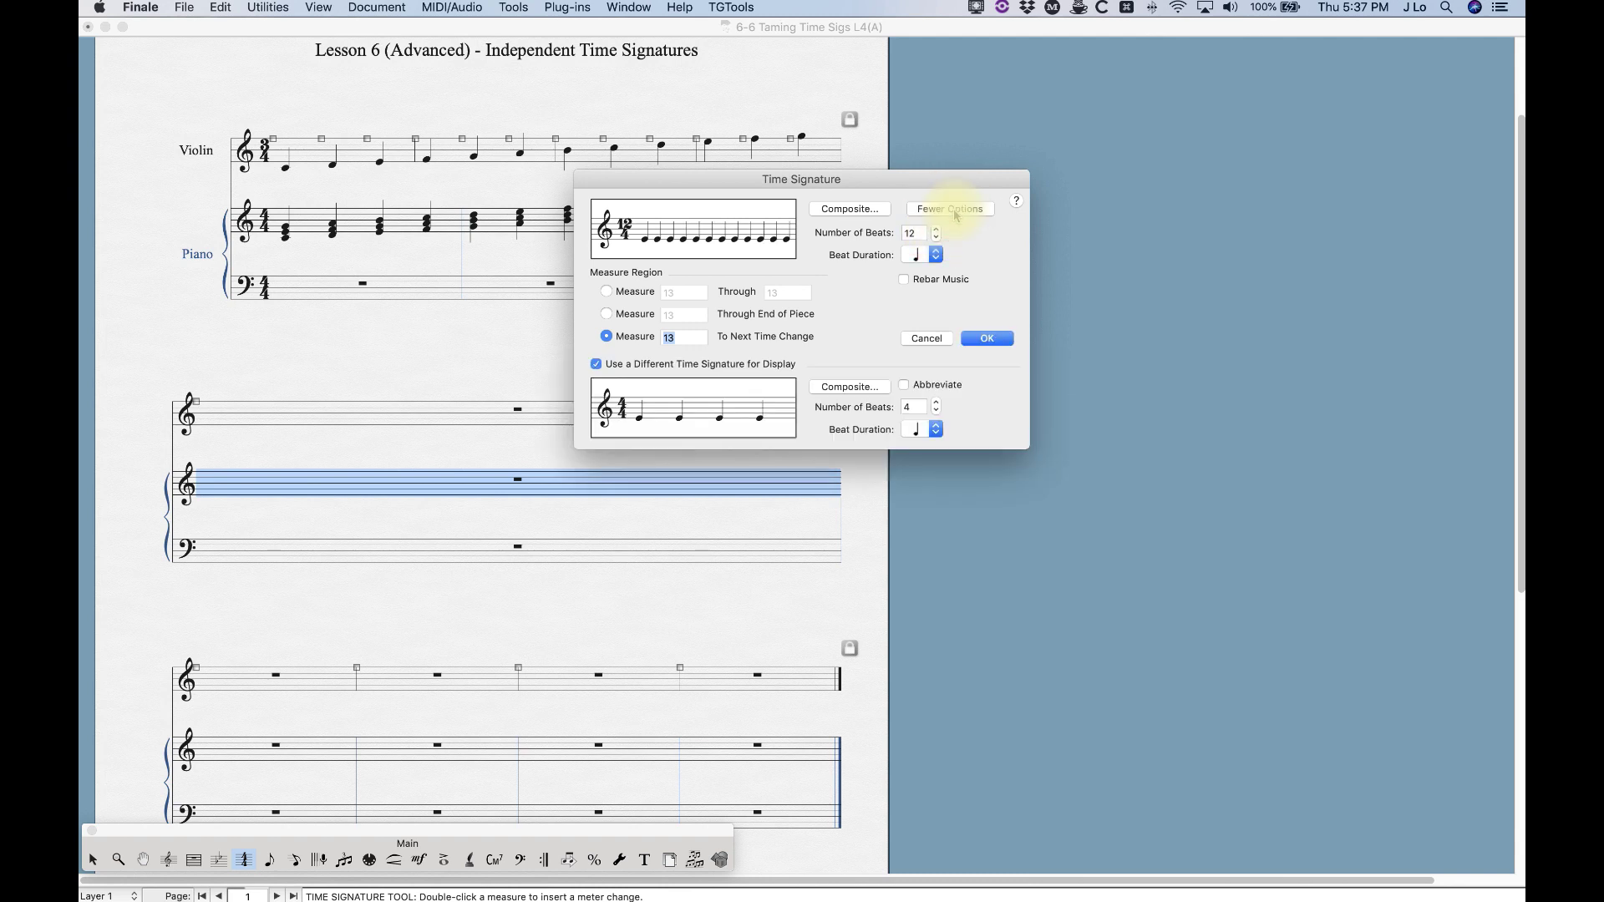
click(596, 363)
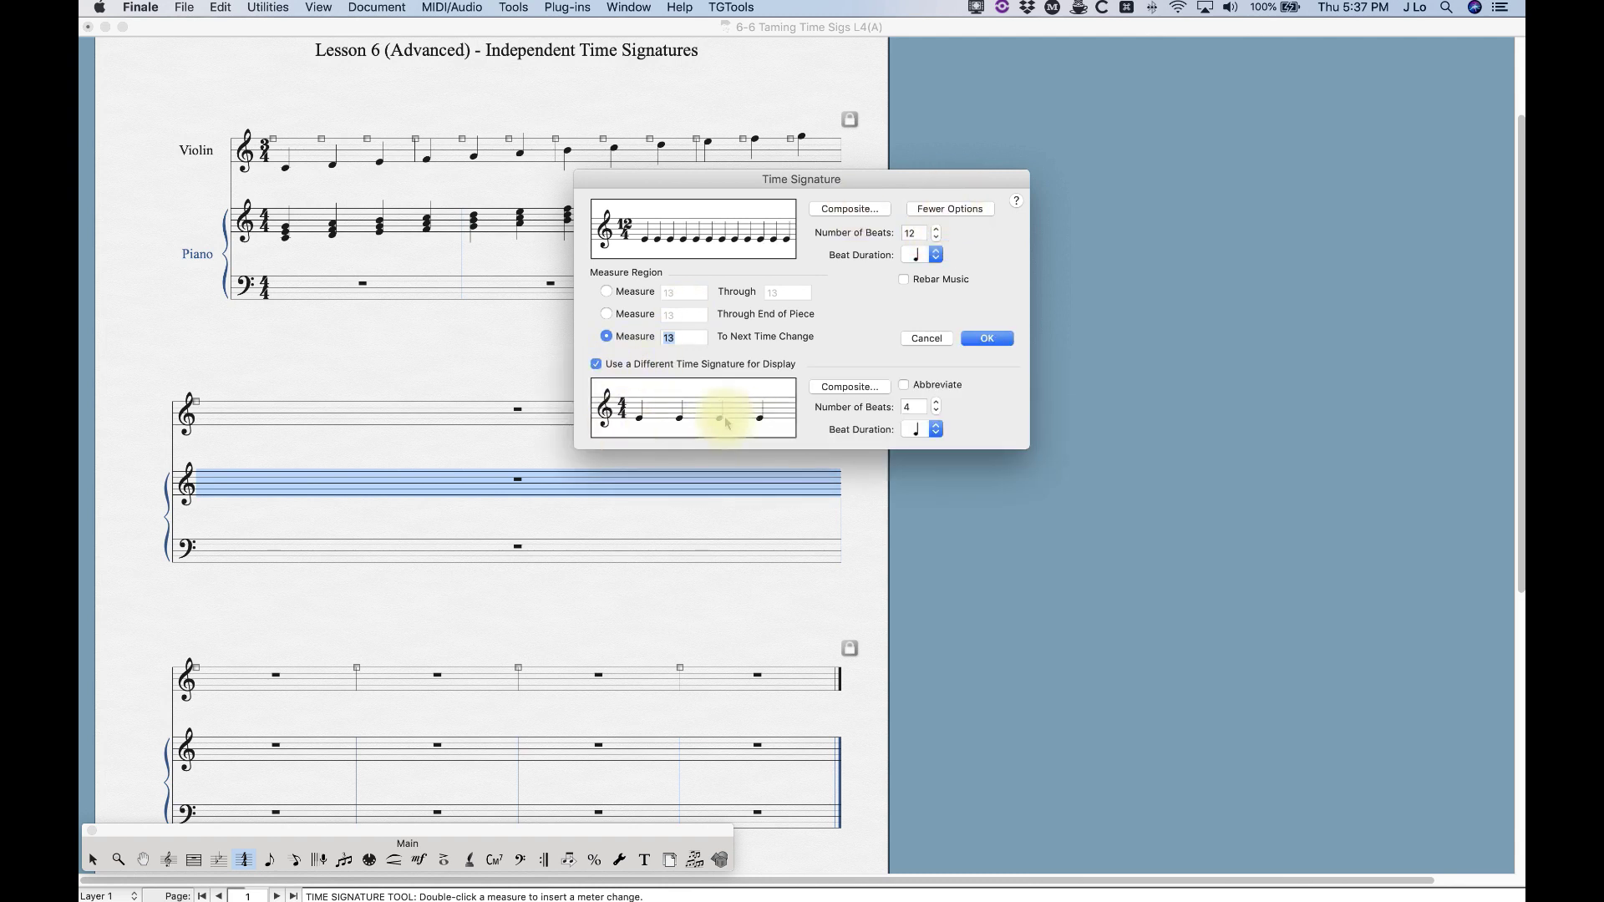
click(987, 338)
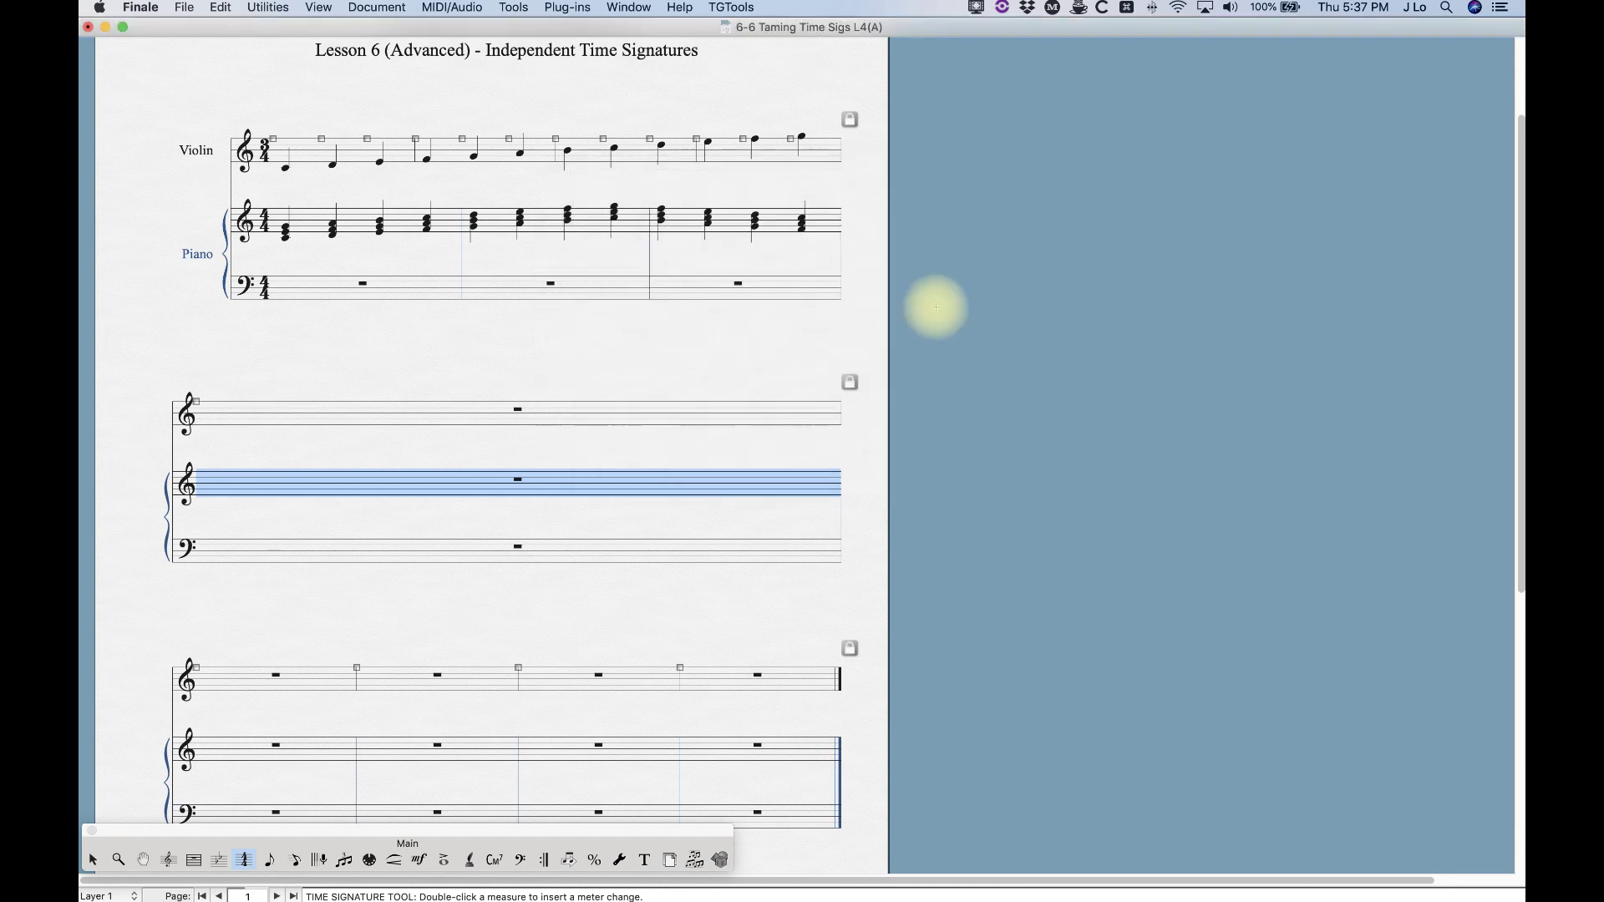
Step: Set measure 13's time signature display to Always Show in its measure attributes
click(193, 859)
double_click(249, 426)
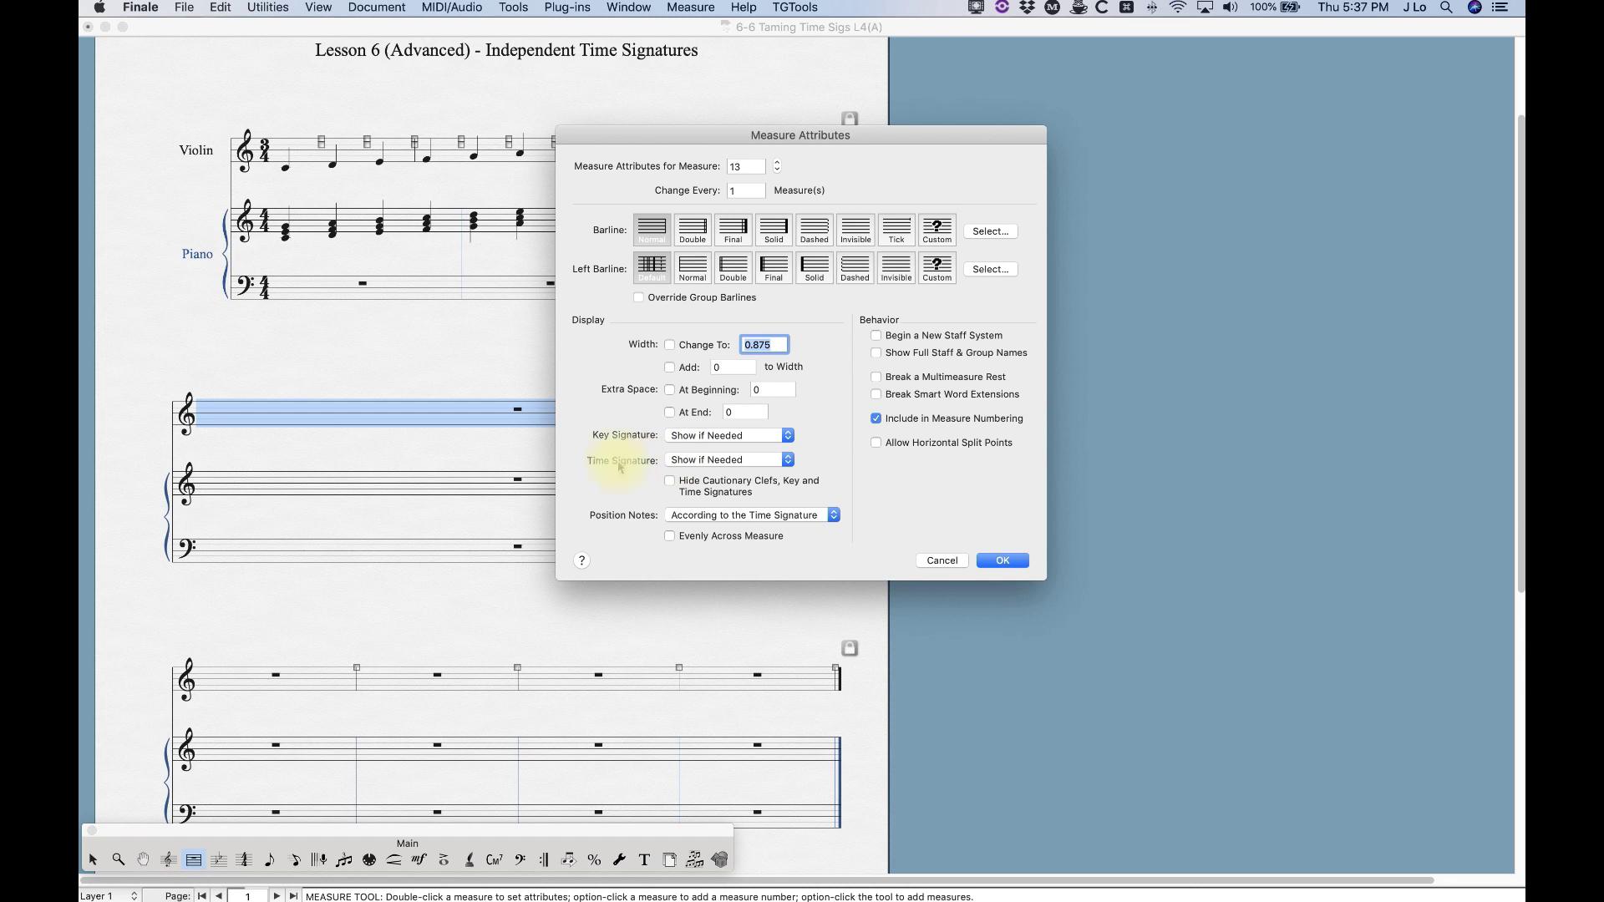
click(698, 458)
click(714, 482)
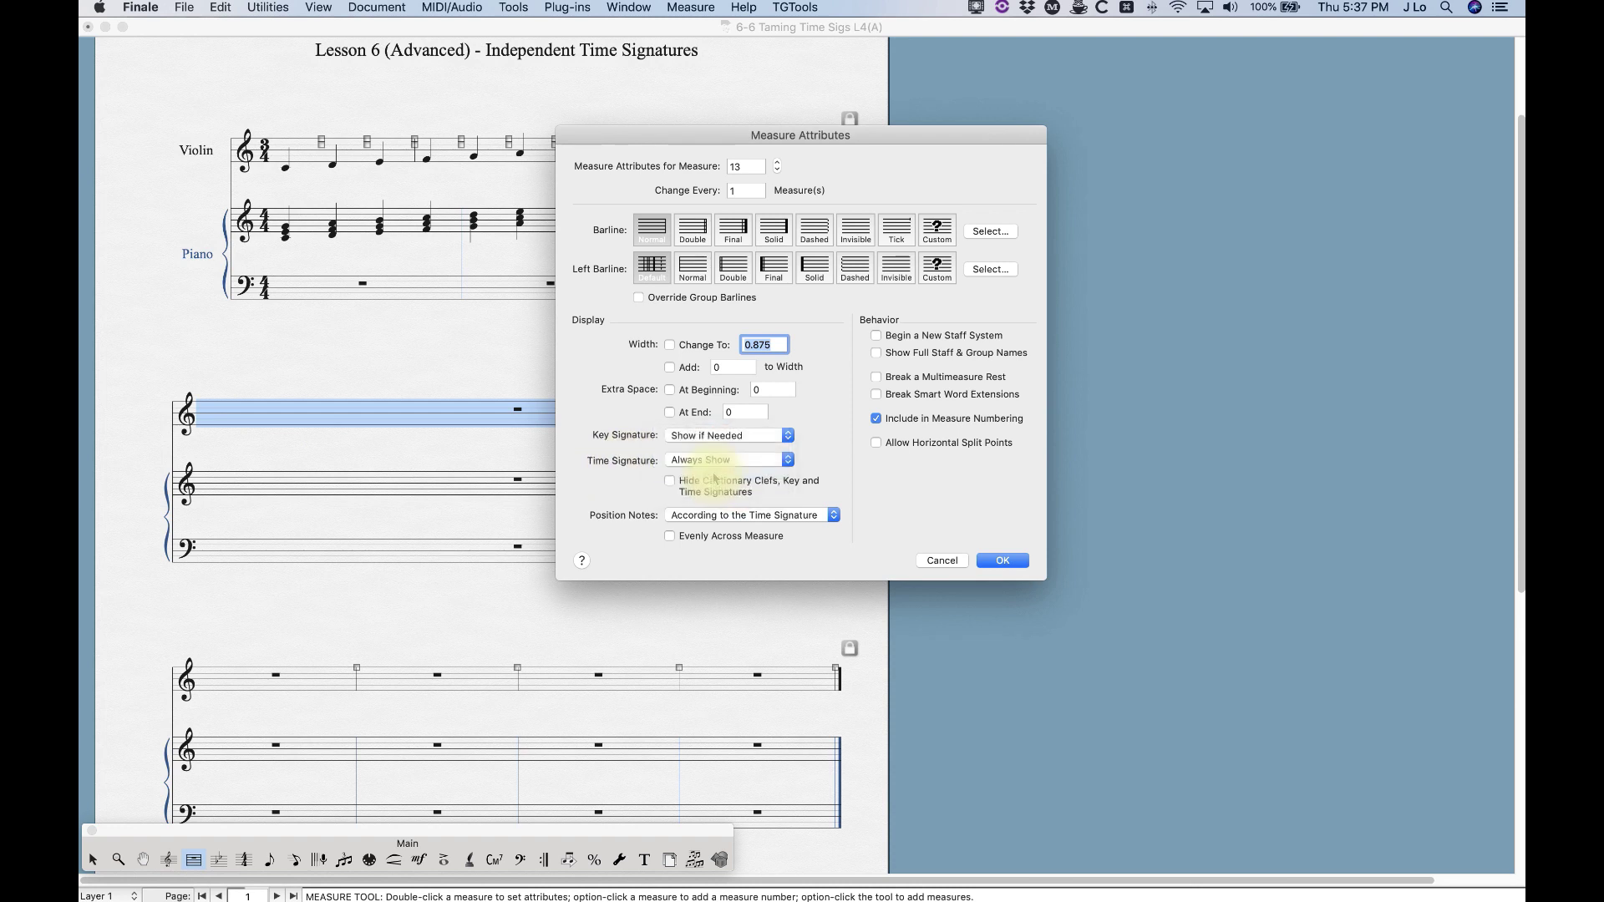
click(1001, 560)
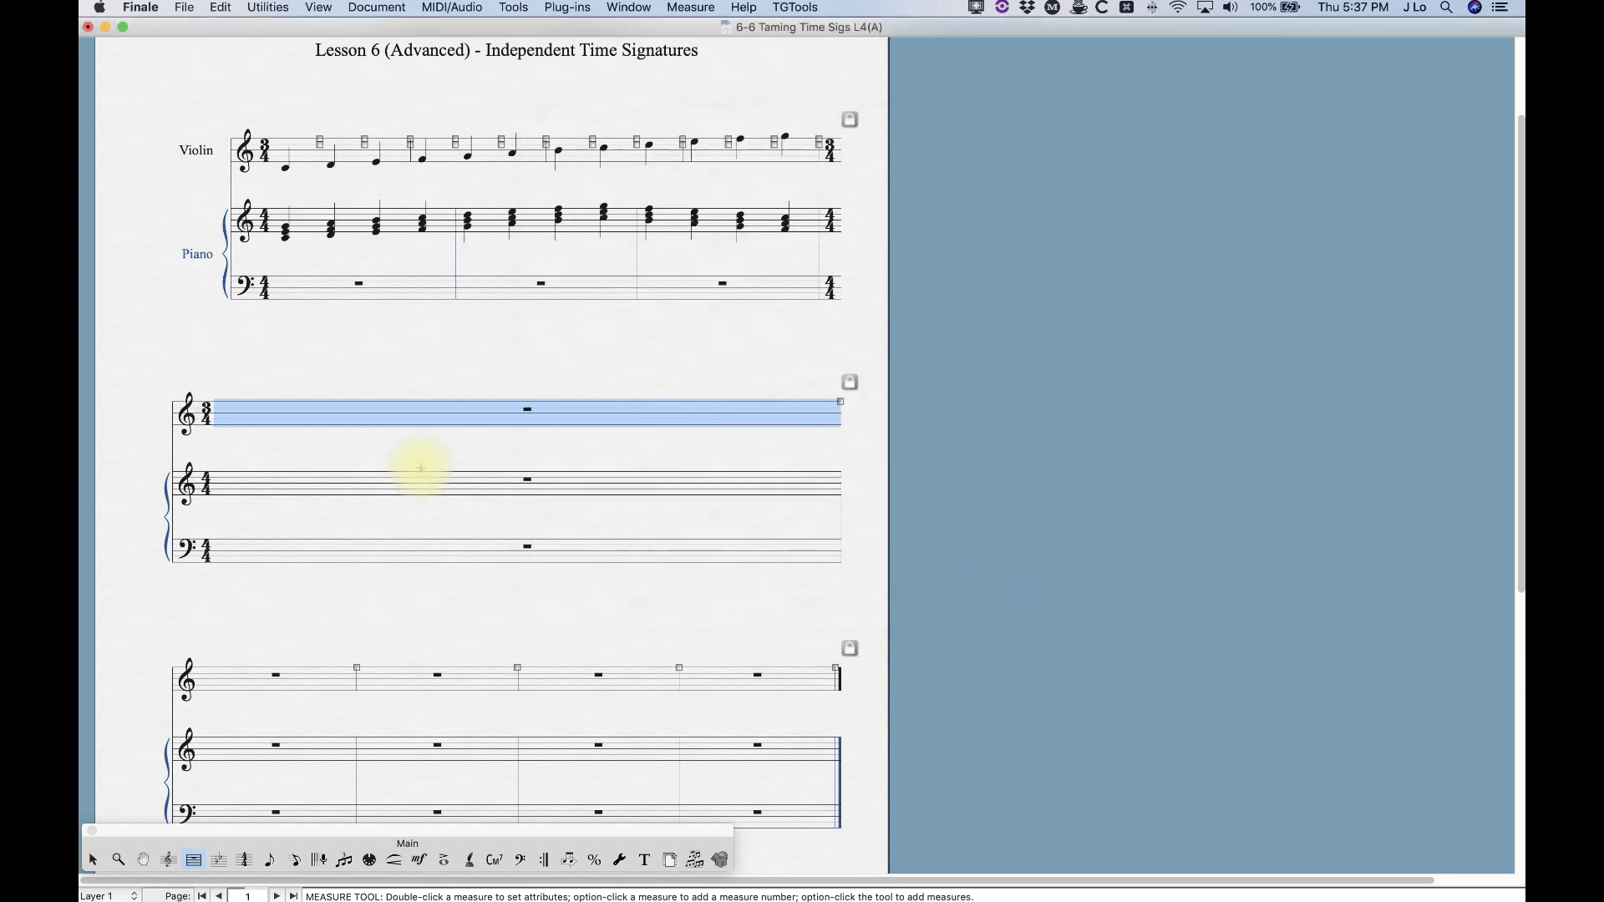
click(359, 351)
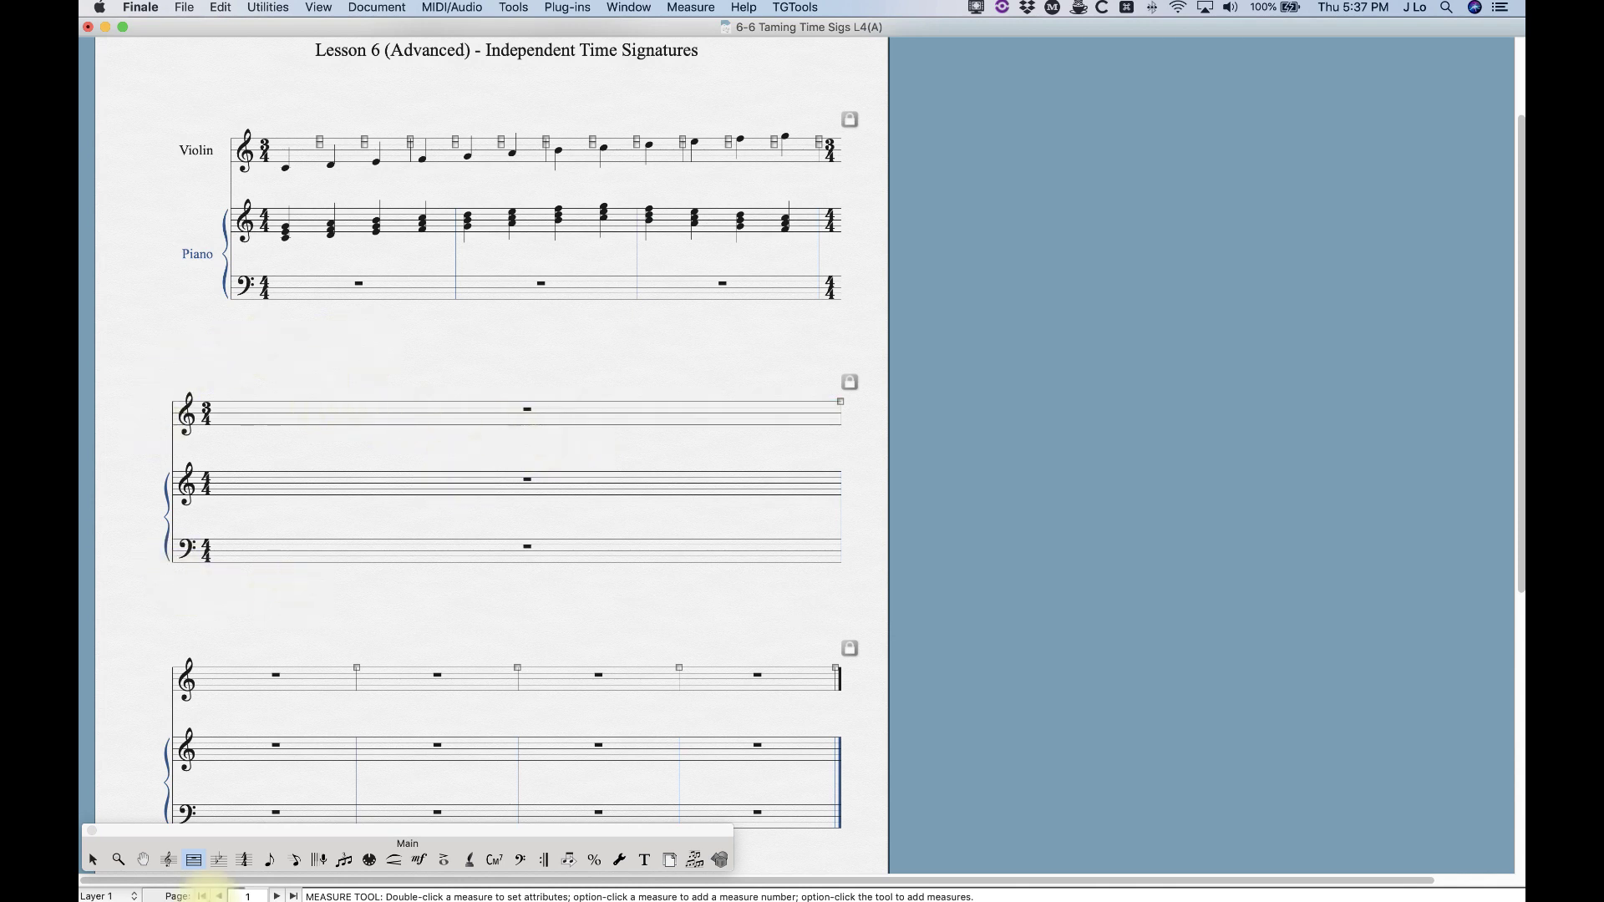
Step: With Speedy Entry, enter twelve ascending quarter notes from middle C up to G in the Violin's measure 13
click(295, 860)
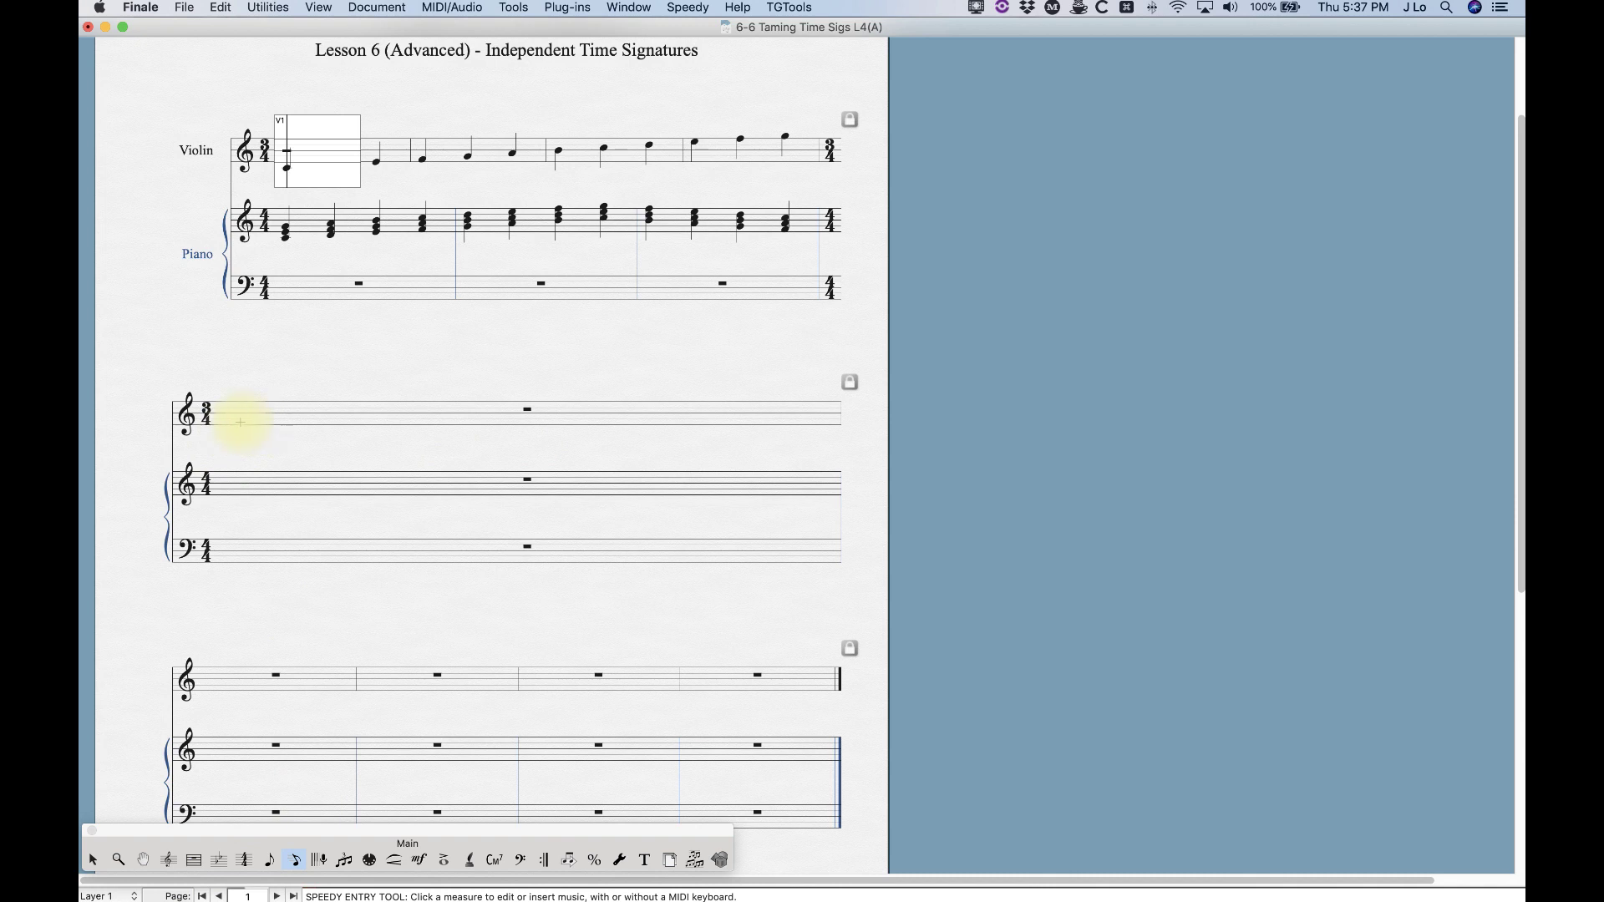
click(241, 422)
key(5)
key(5)
key(5)
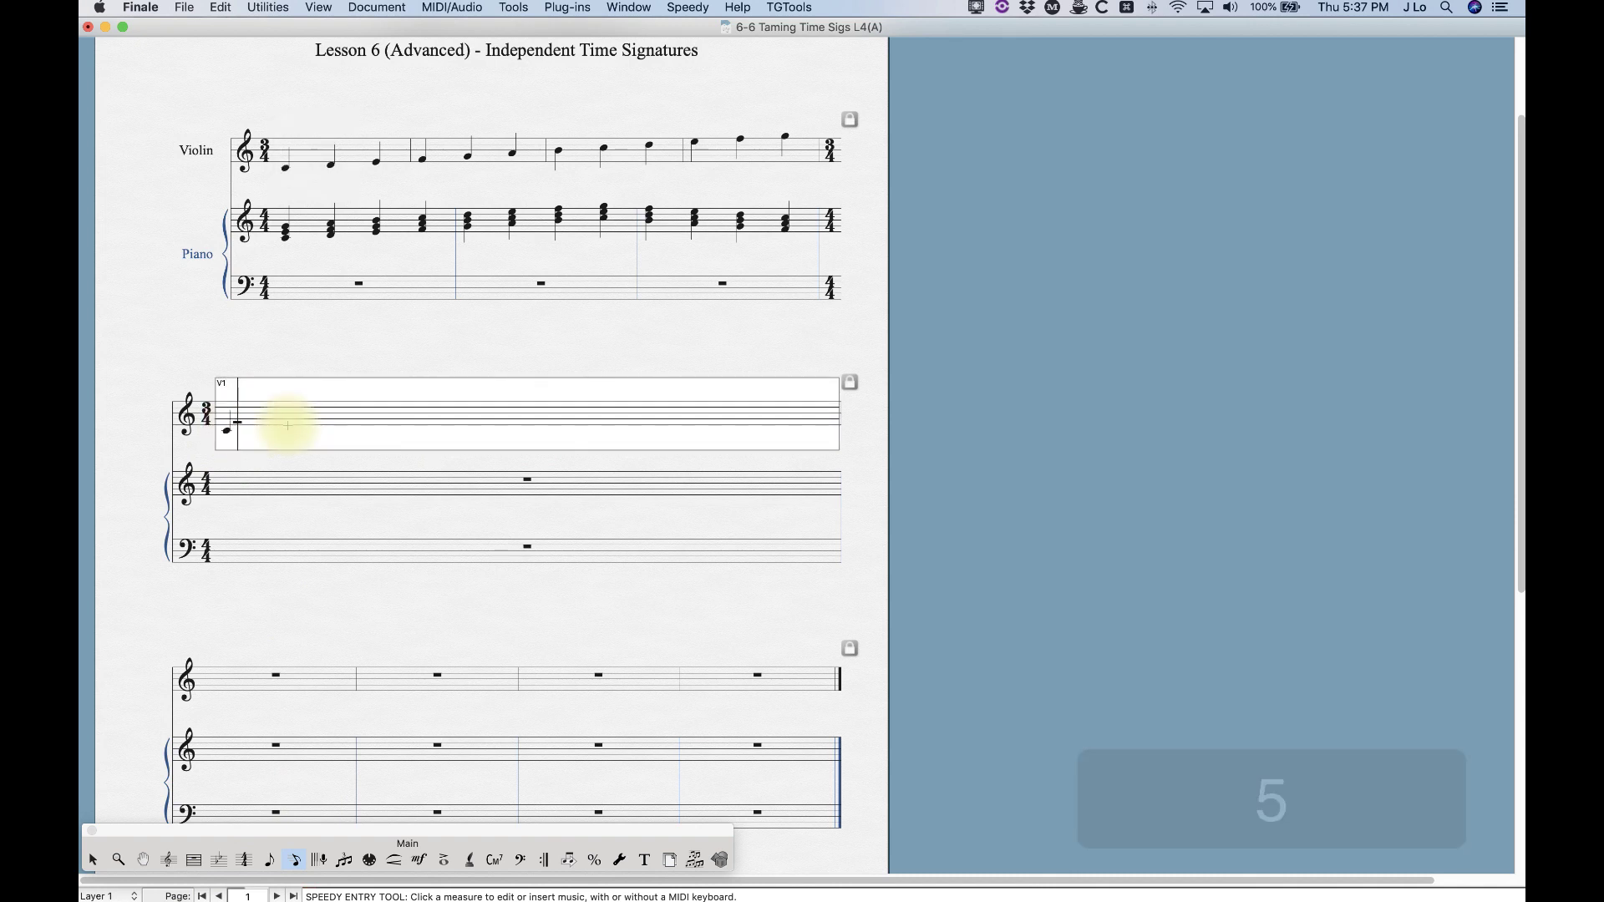
key(5)
key(5)
key(5)
key(5)
key(5)
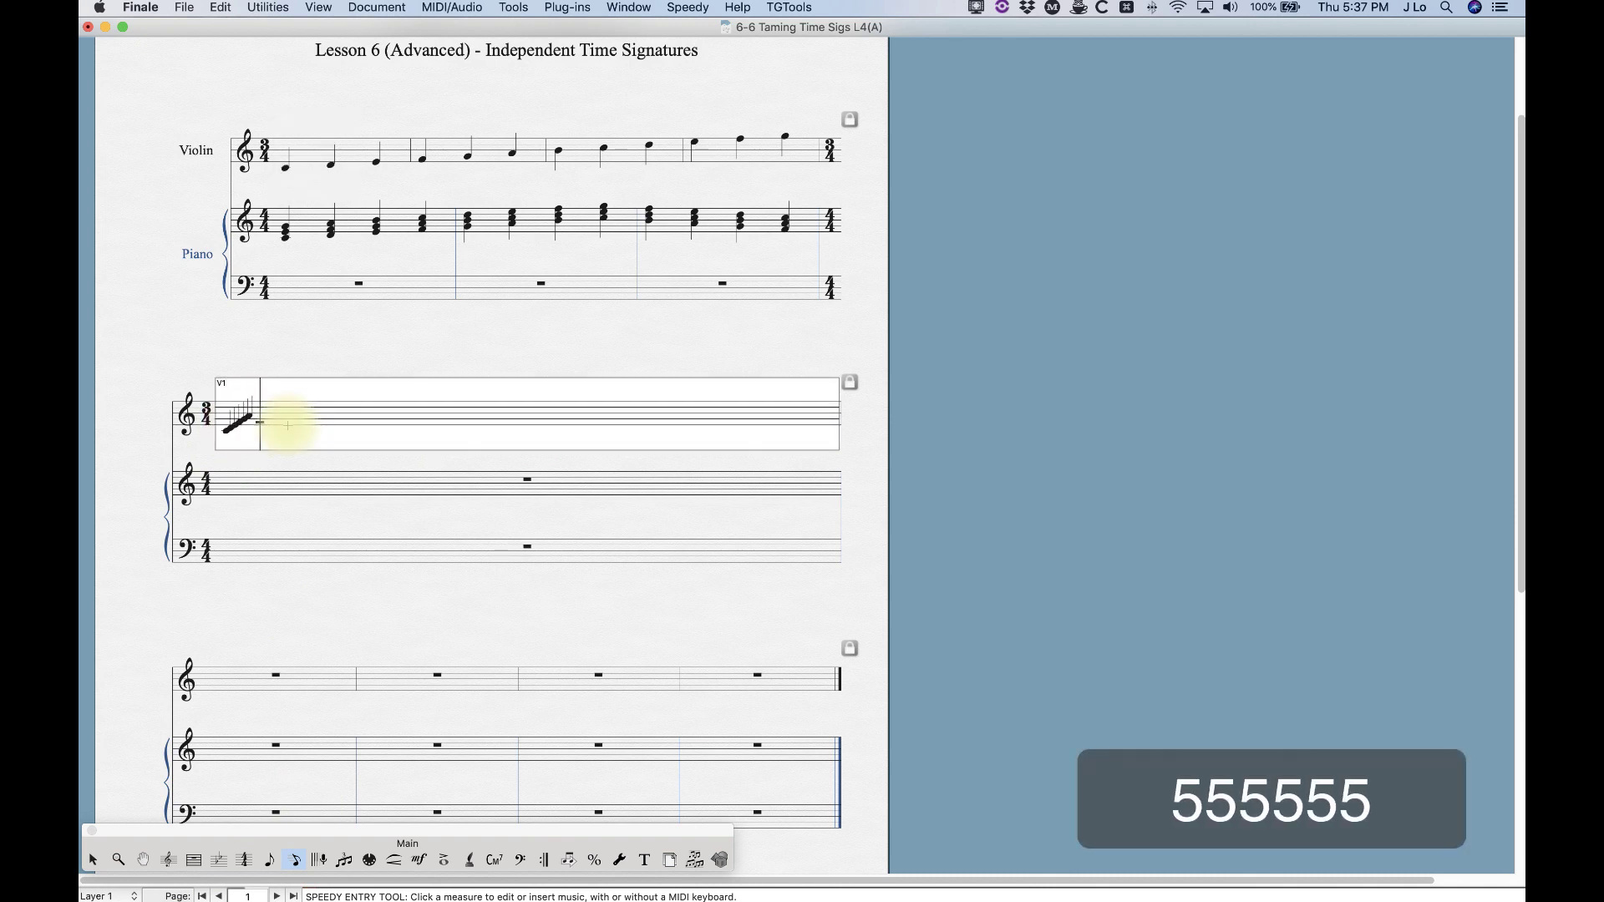
key(5)
key(5)
key(5)
key(5)
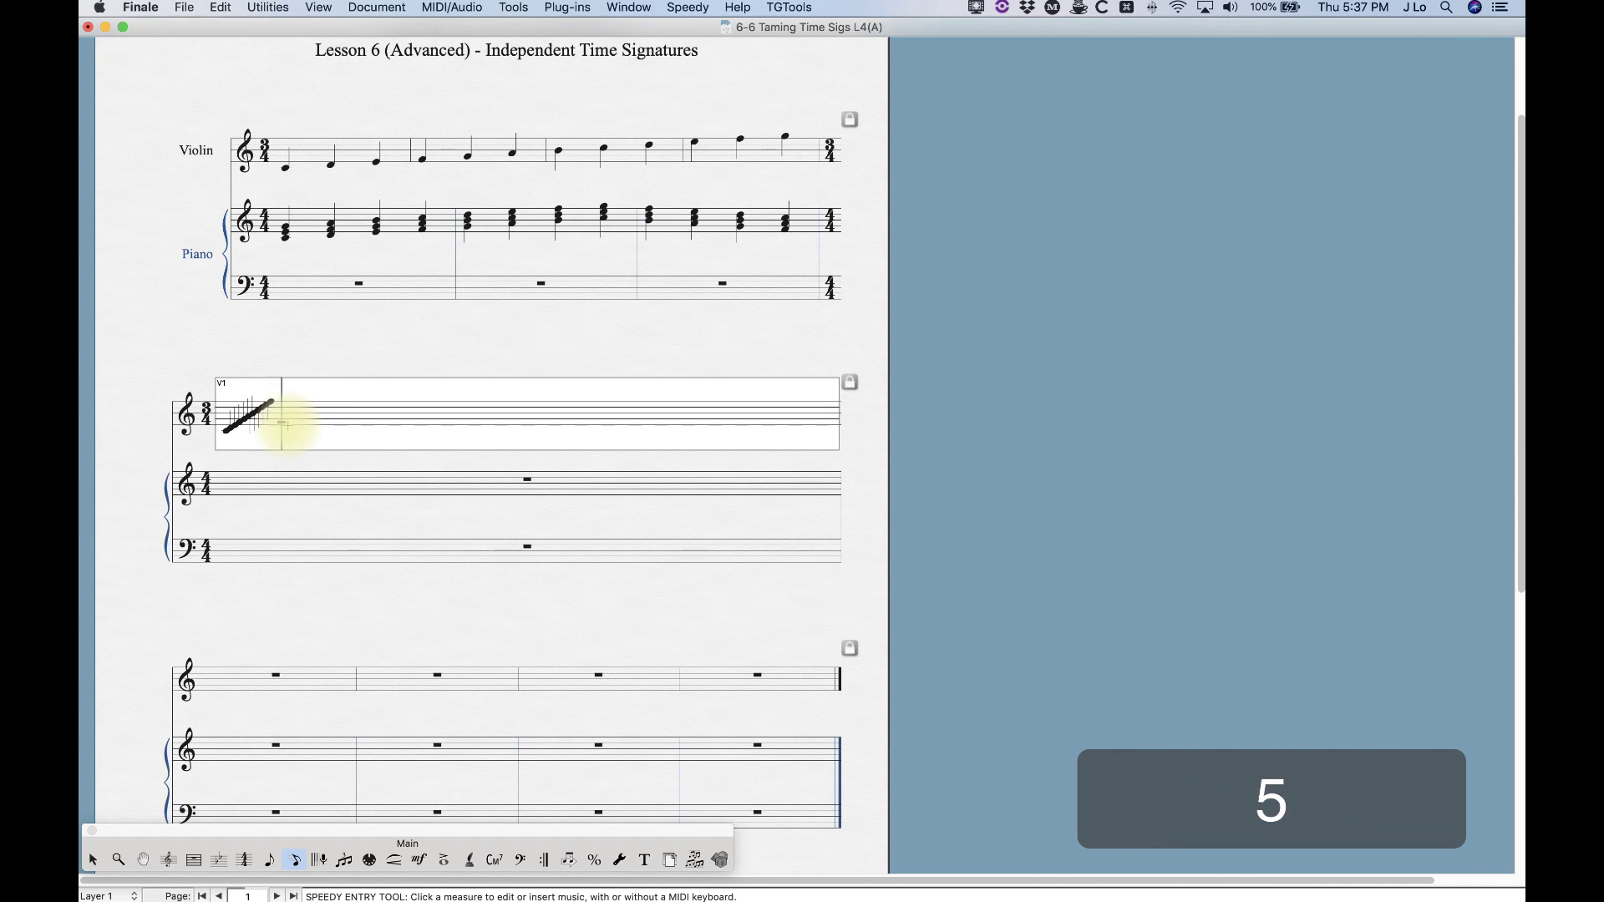
Step: Enter twelve quarter-note triads in the Piano treble staff's measure 13, rising from C major to the upper C and descending to F
click(273, 486)
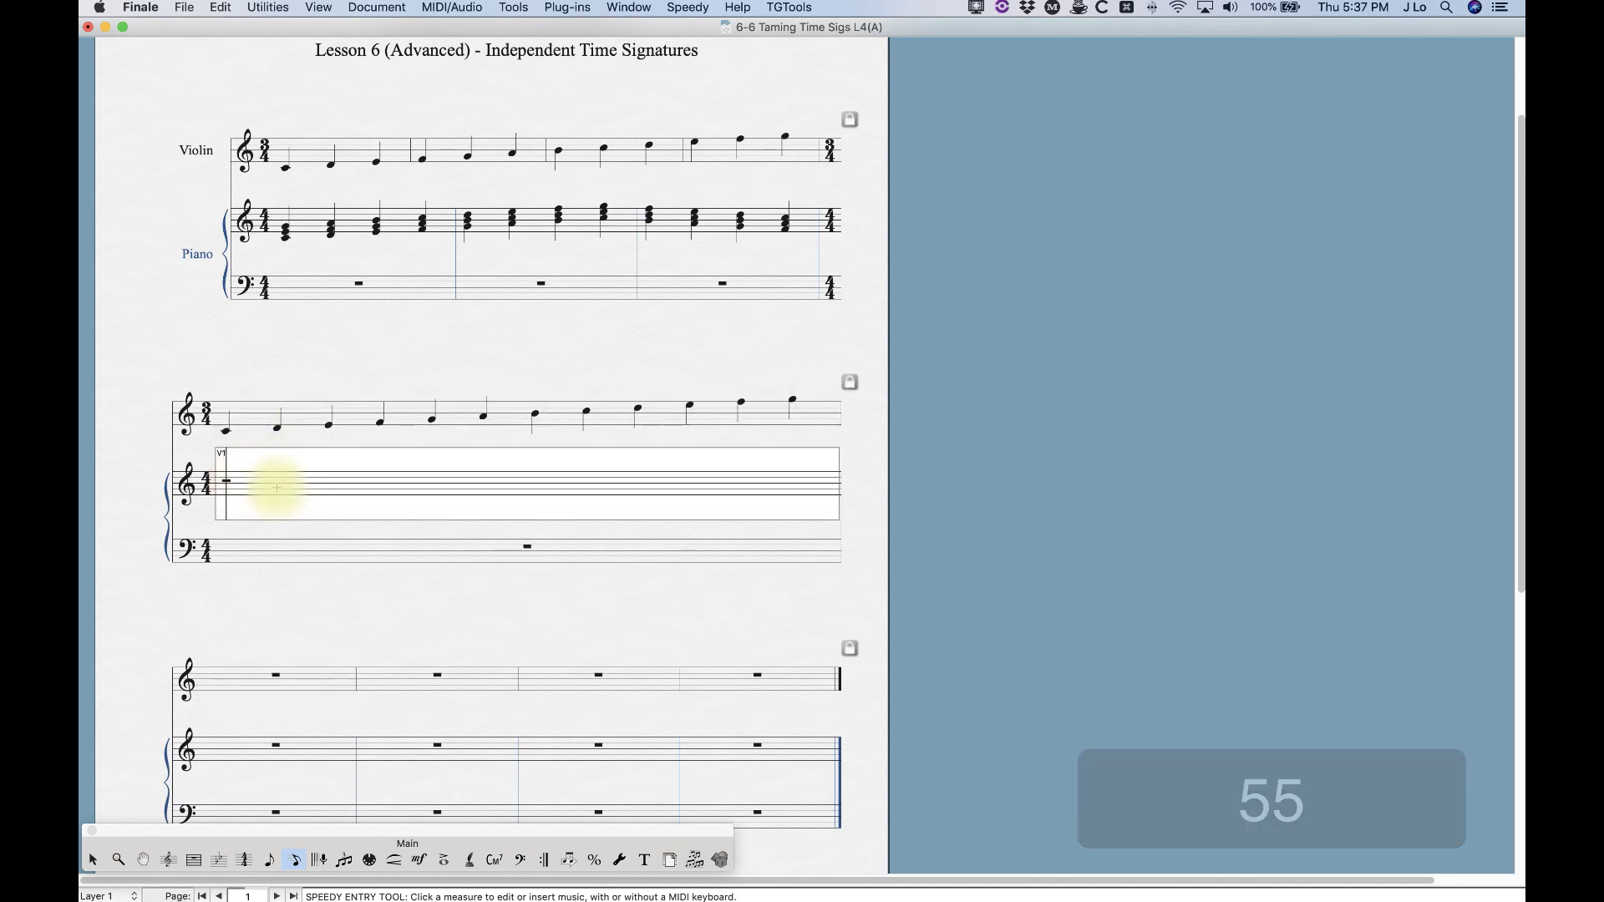
key(5)
key(5)
key(5)
key(5)
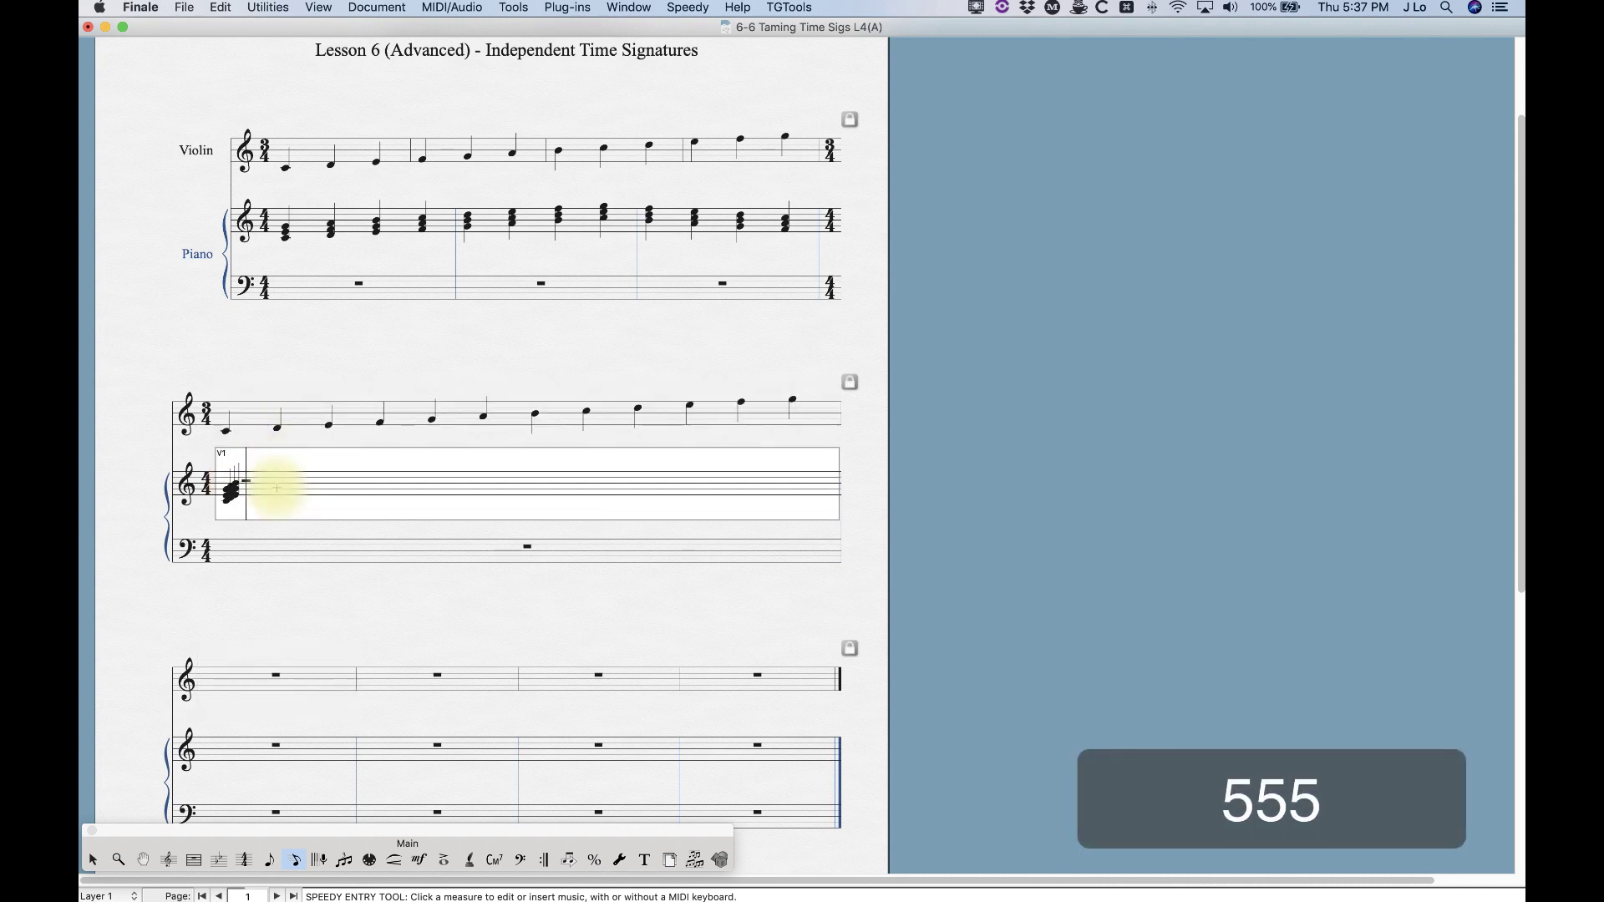
key(5)
key(5)
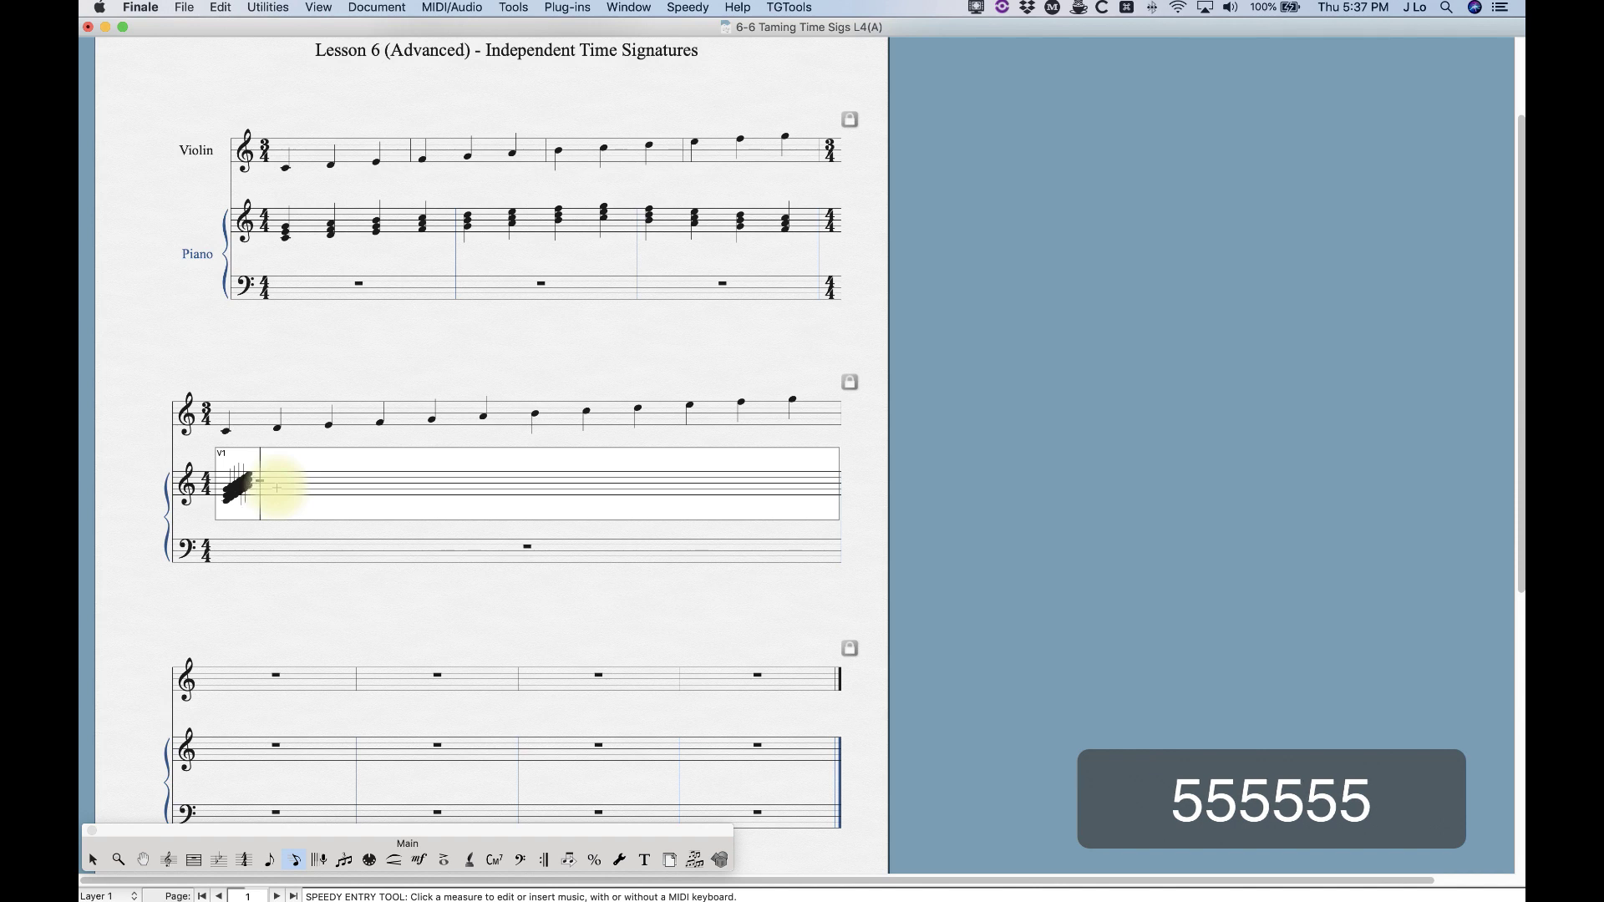
key(5)
key(5)
key(5)
key(5)
key(5)
key(5)
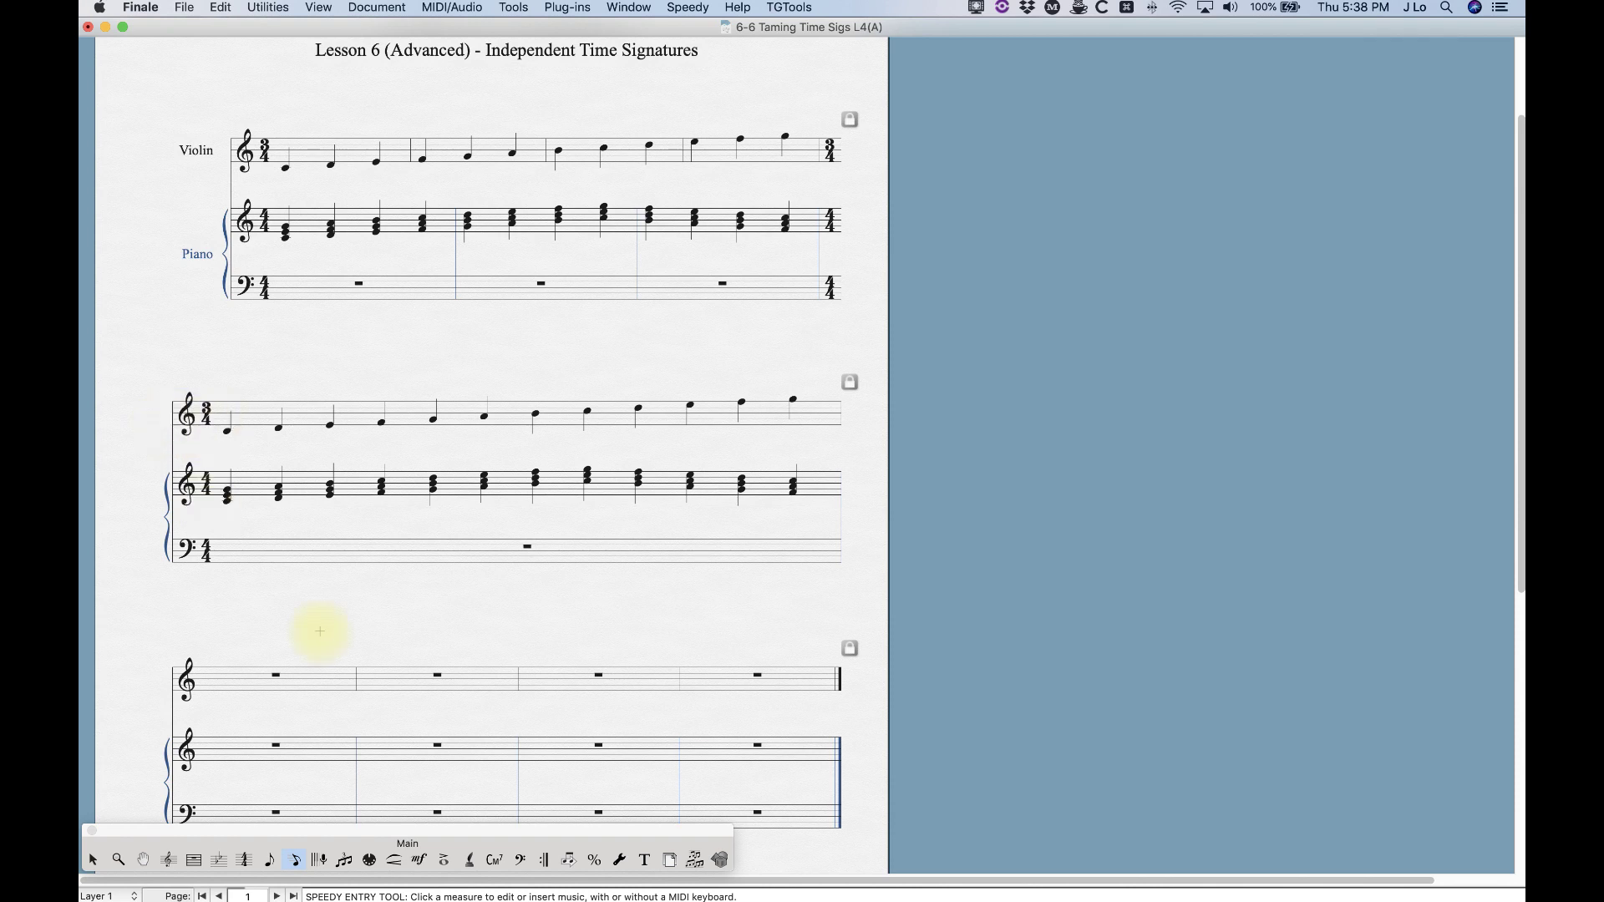
Step: Assign the single barline shape from the Miscellaneous expressions between the Violin's third and fourth notes in measure 13
click(419, 860)
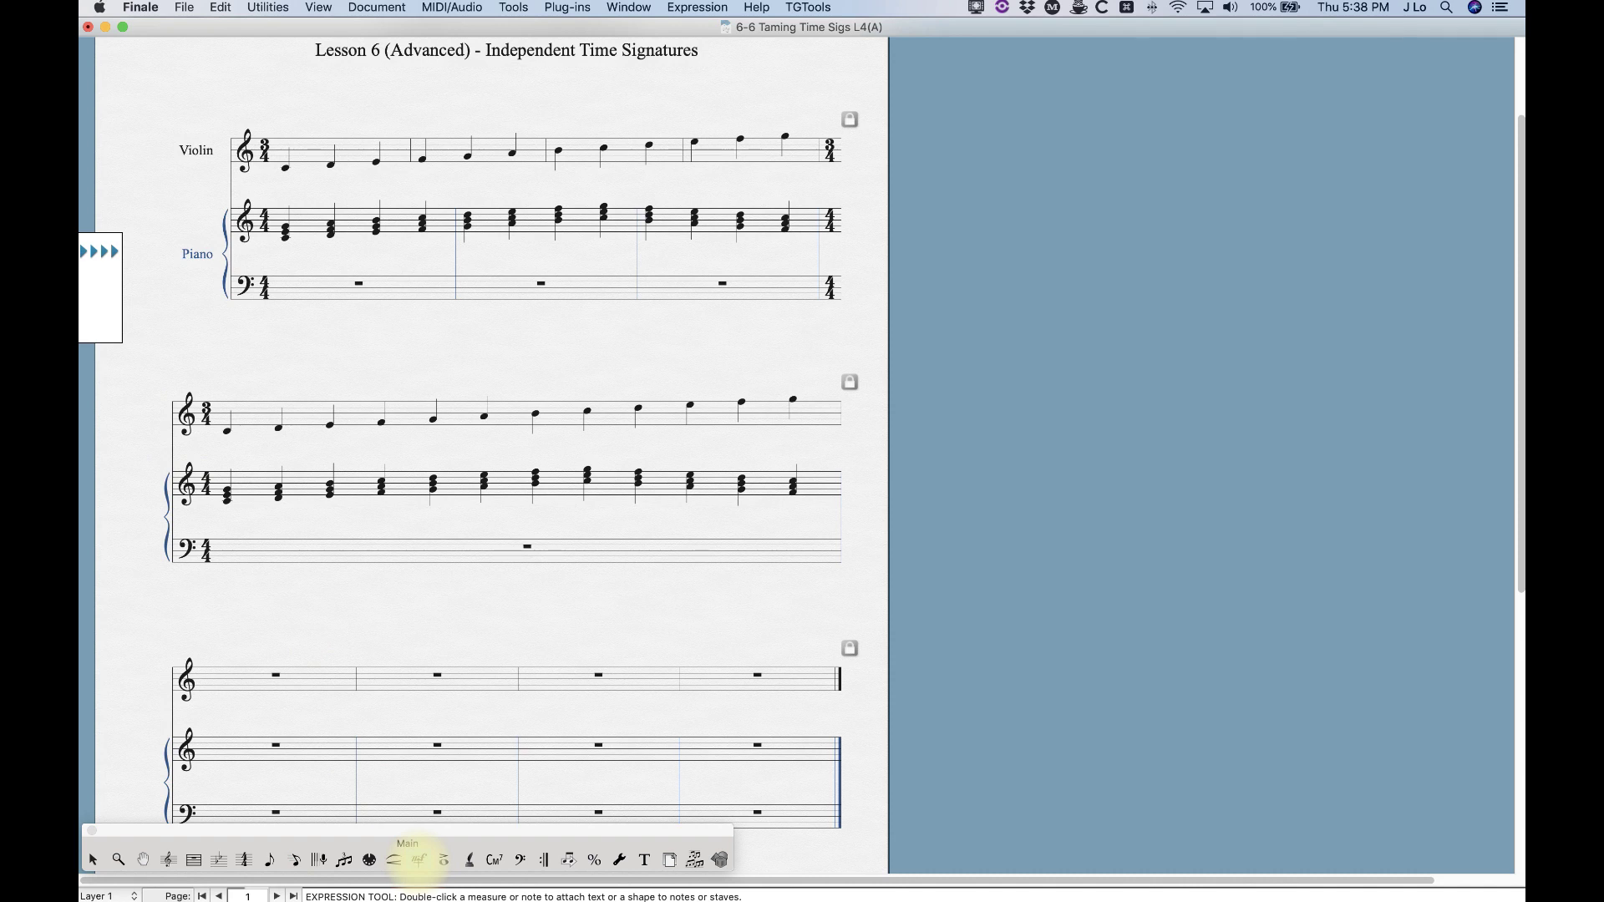
double_click(362, 404)
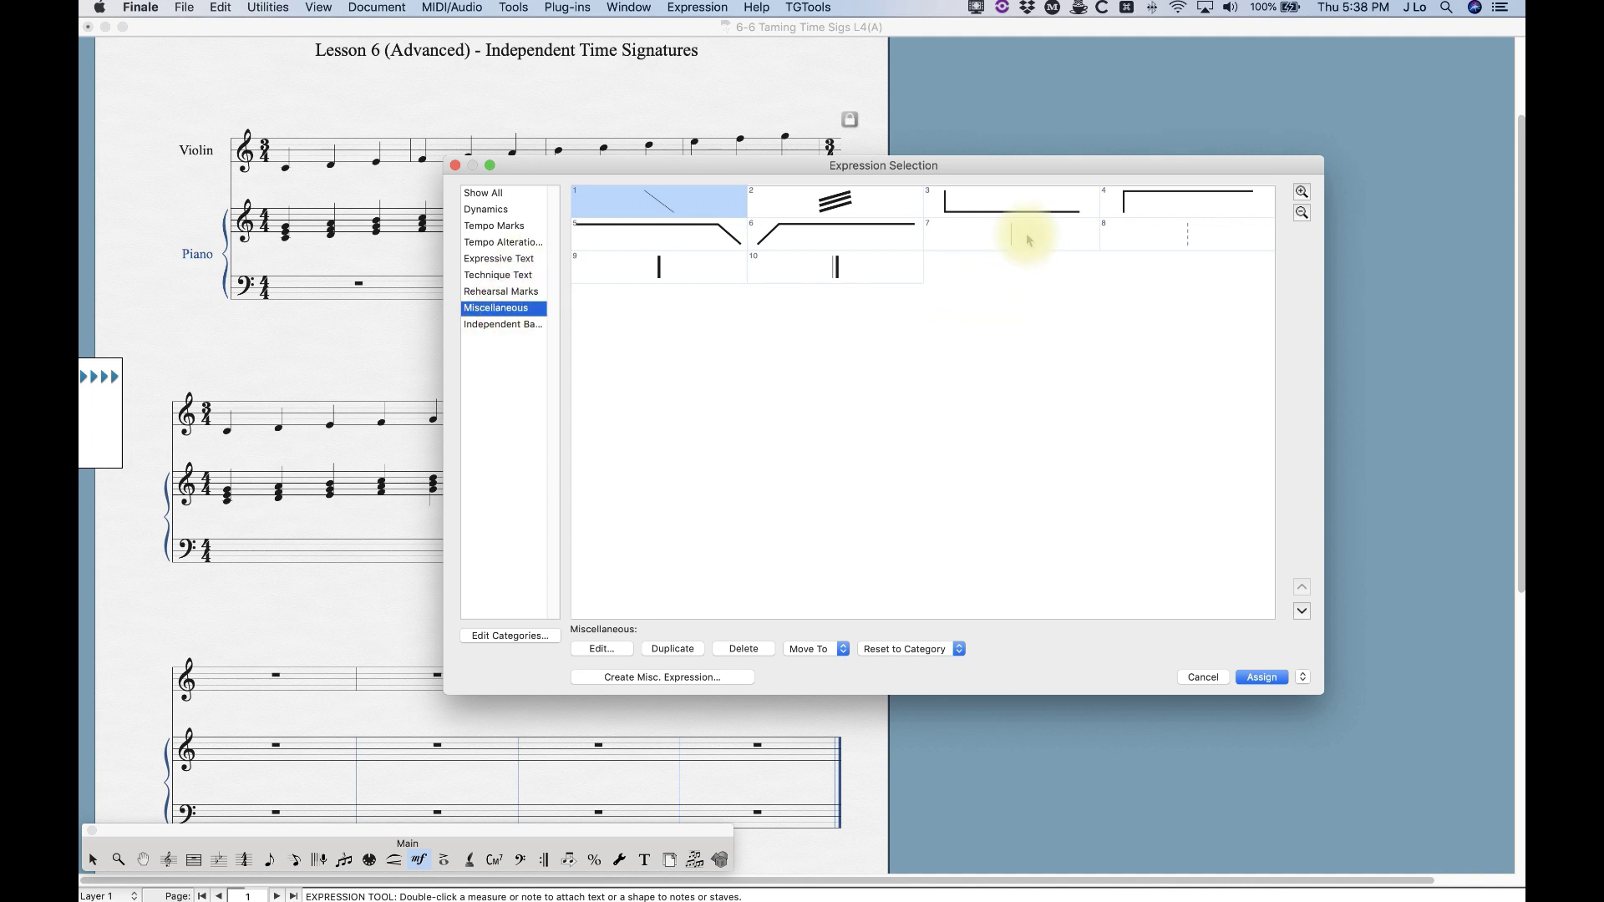
click(1027, 237)
click(1180, 233)
click(696, 271)
click(800, 273)
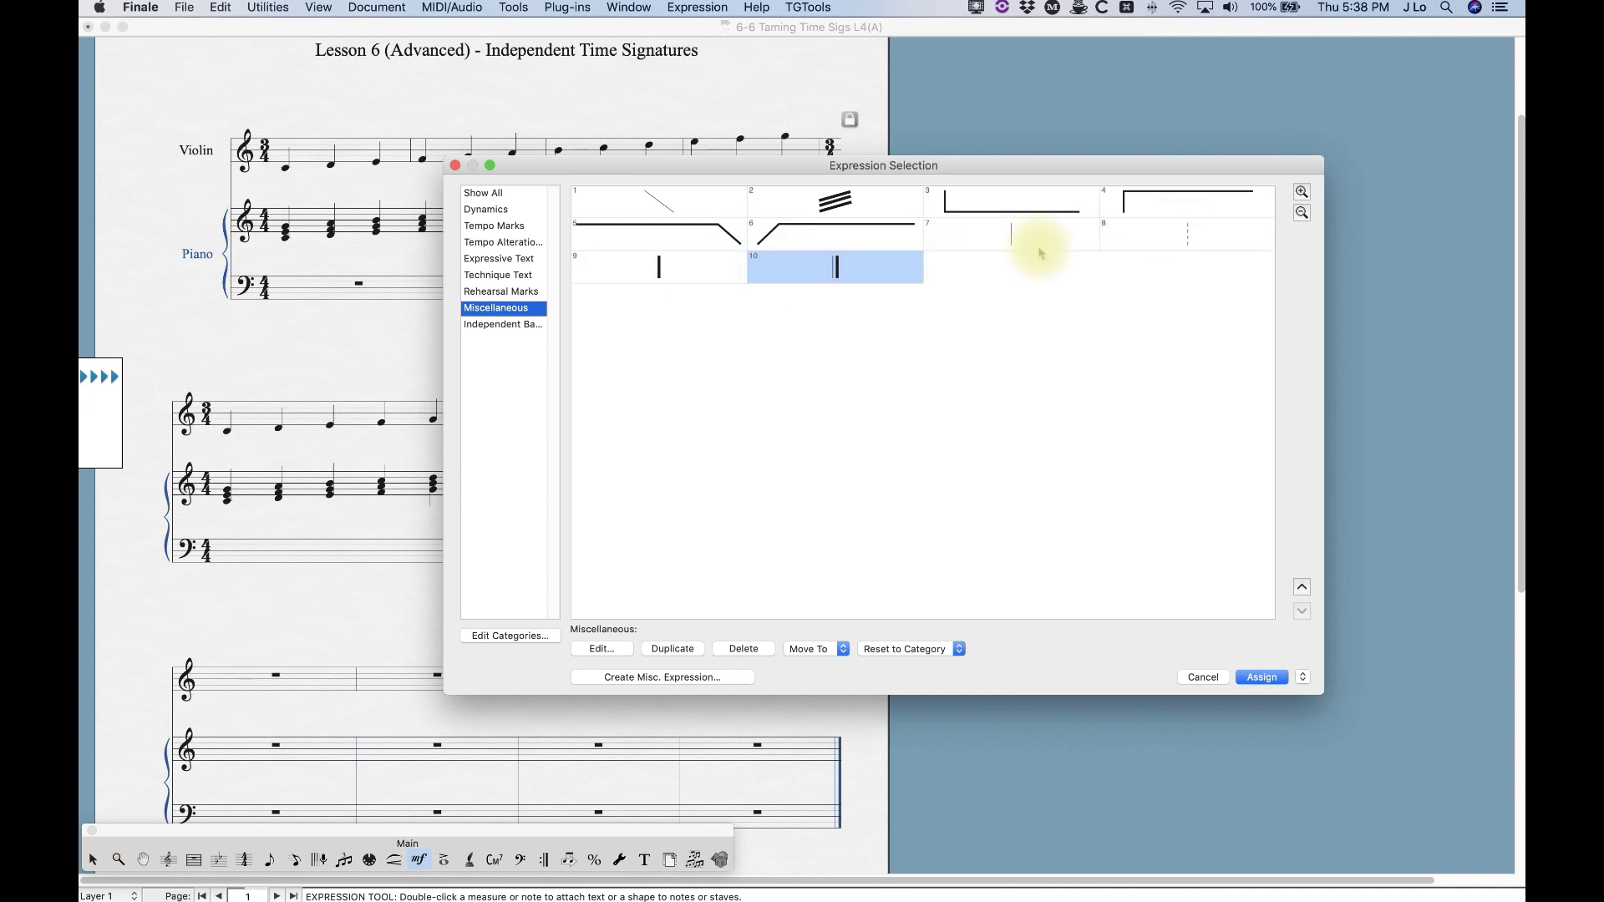
click(1020, 242)
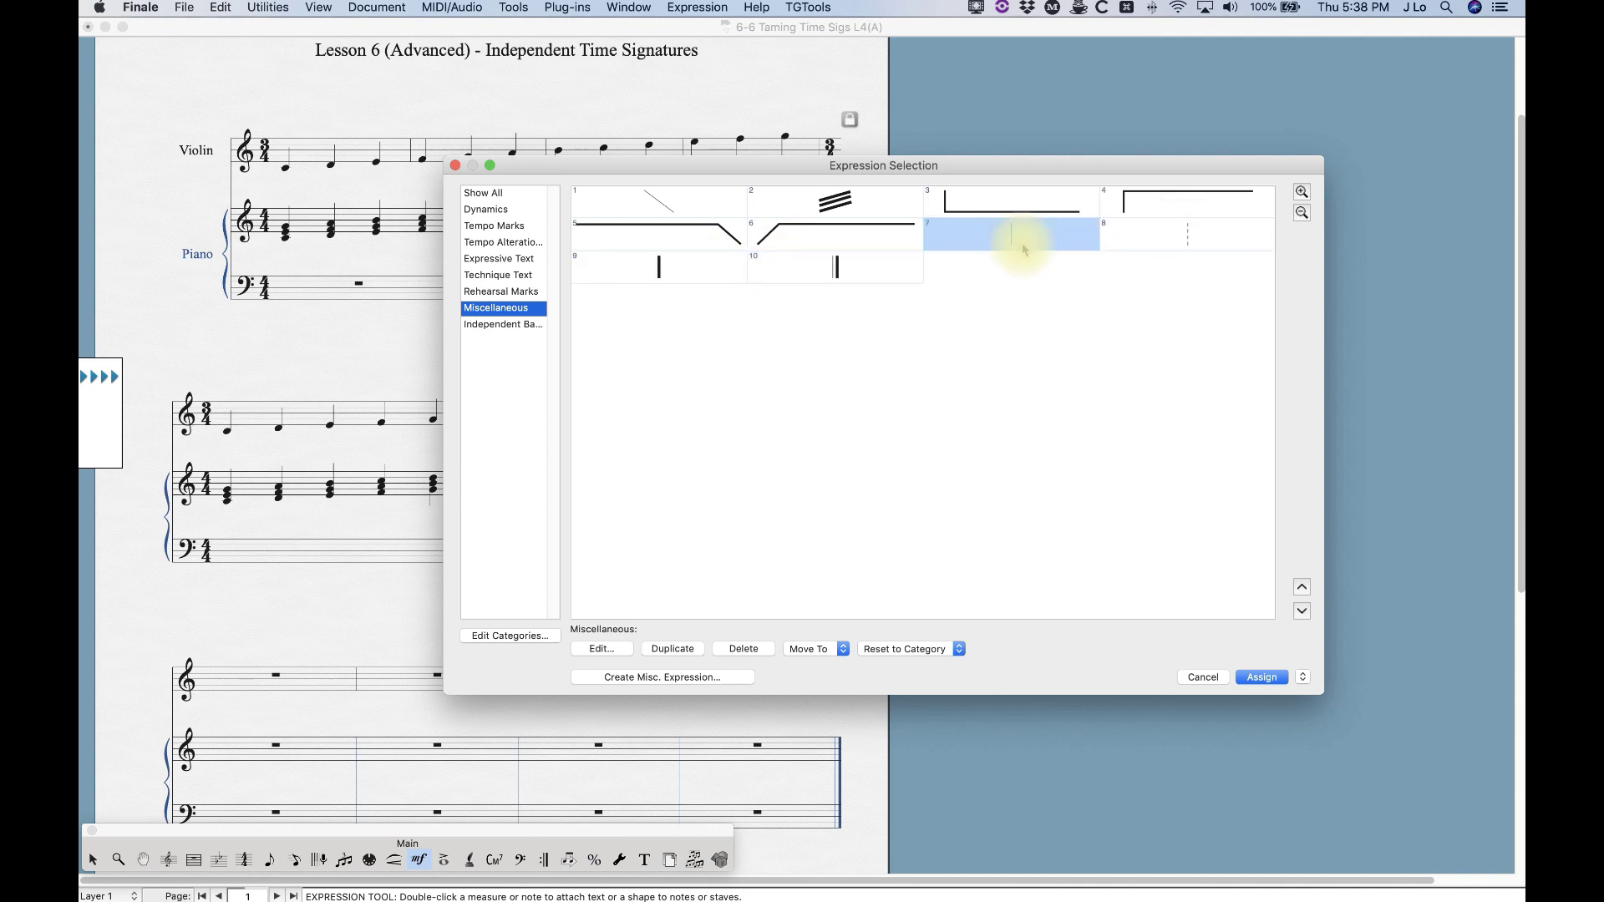
click(1259, 677)
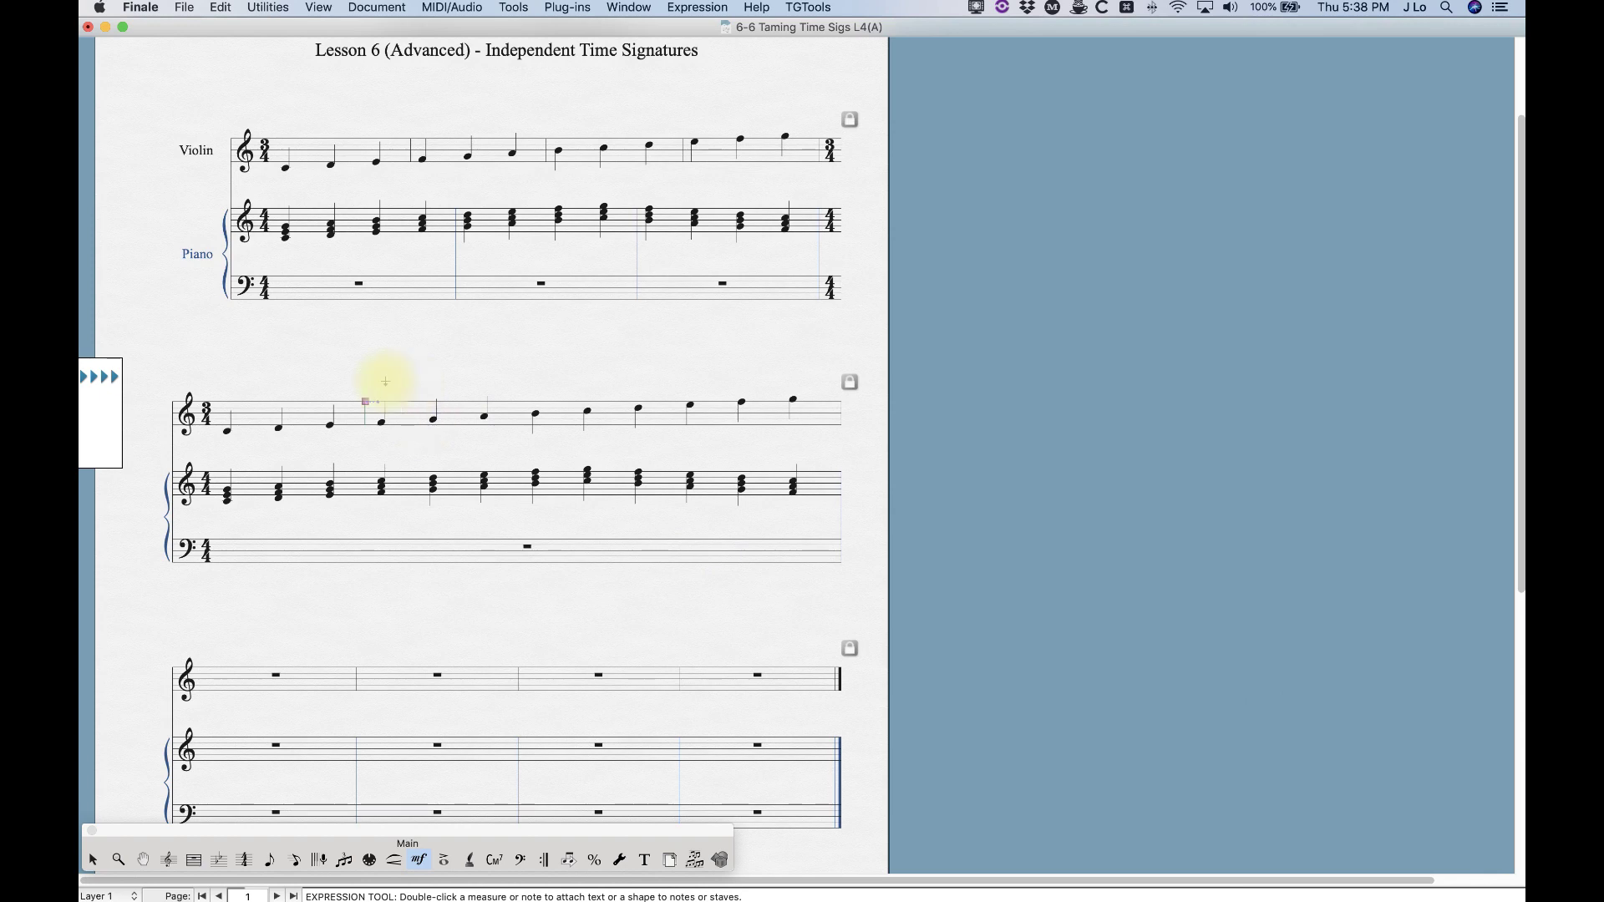
Step: Assign the single barline shape from the Miscellaneous expressions between beats four and five of measure 13 in the Piano's treble and bass staves
key(super+equal)
key(super+equal)
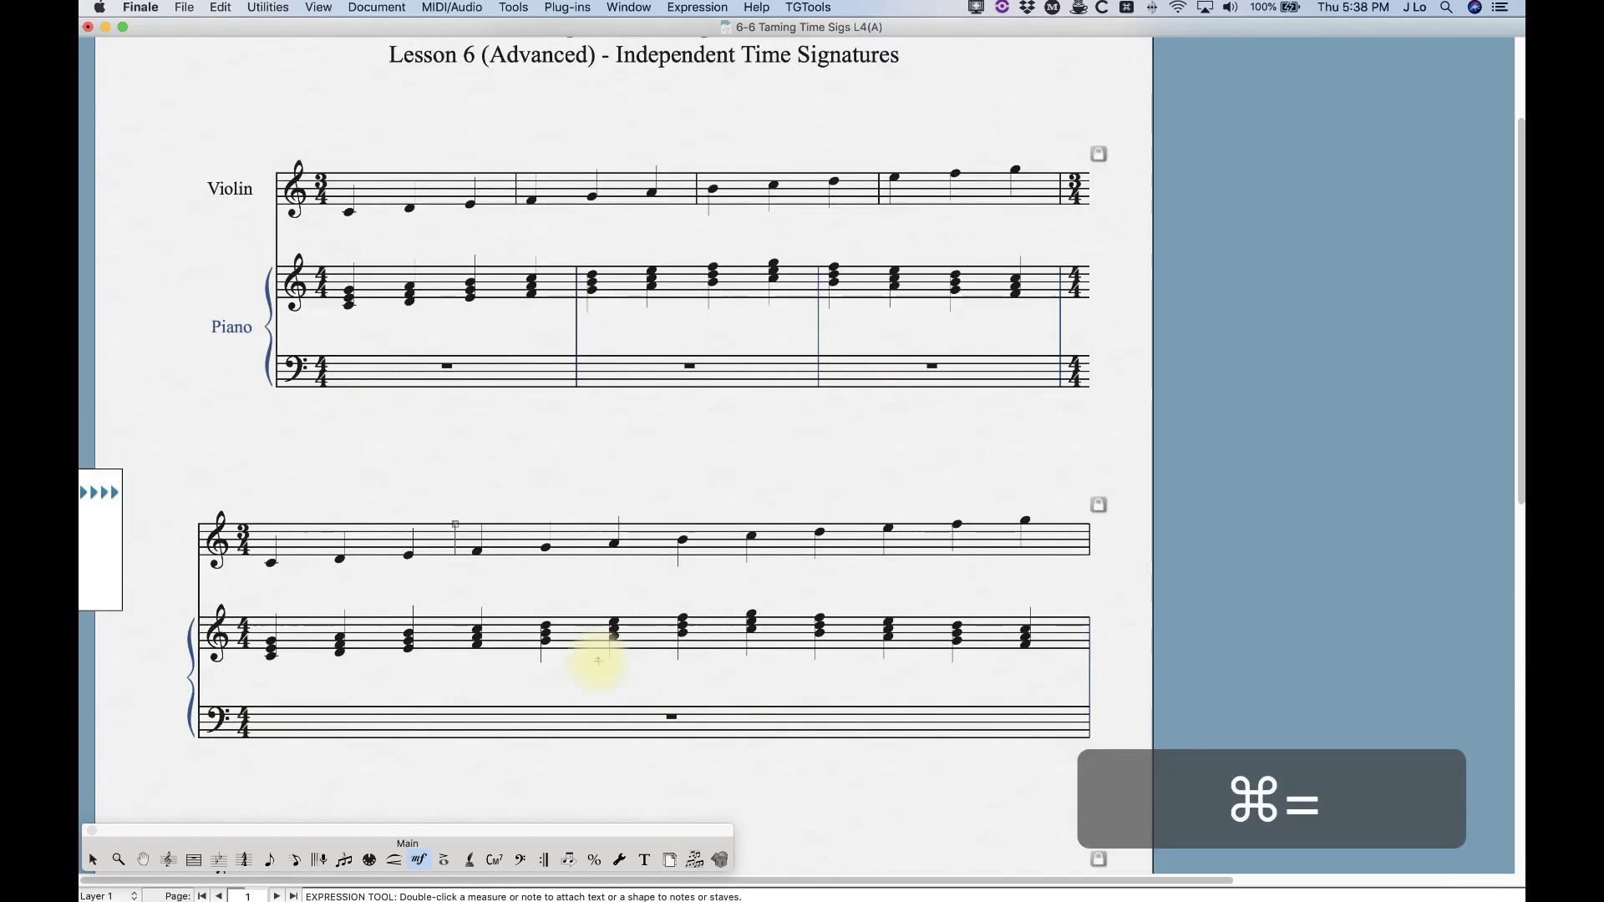
scroll(558, 654, down, 5)
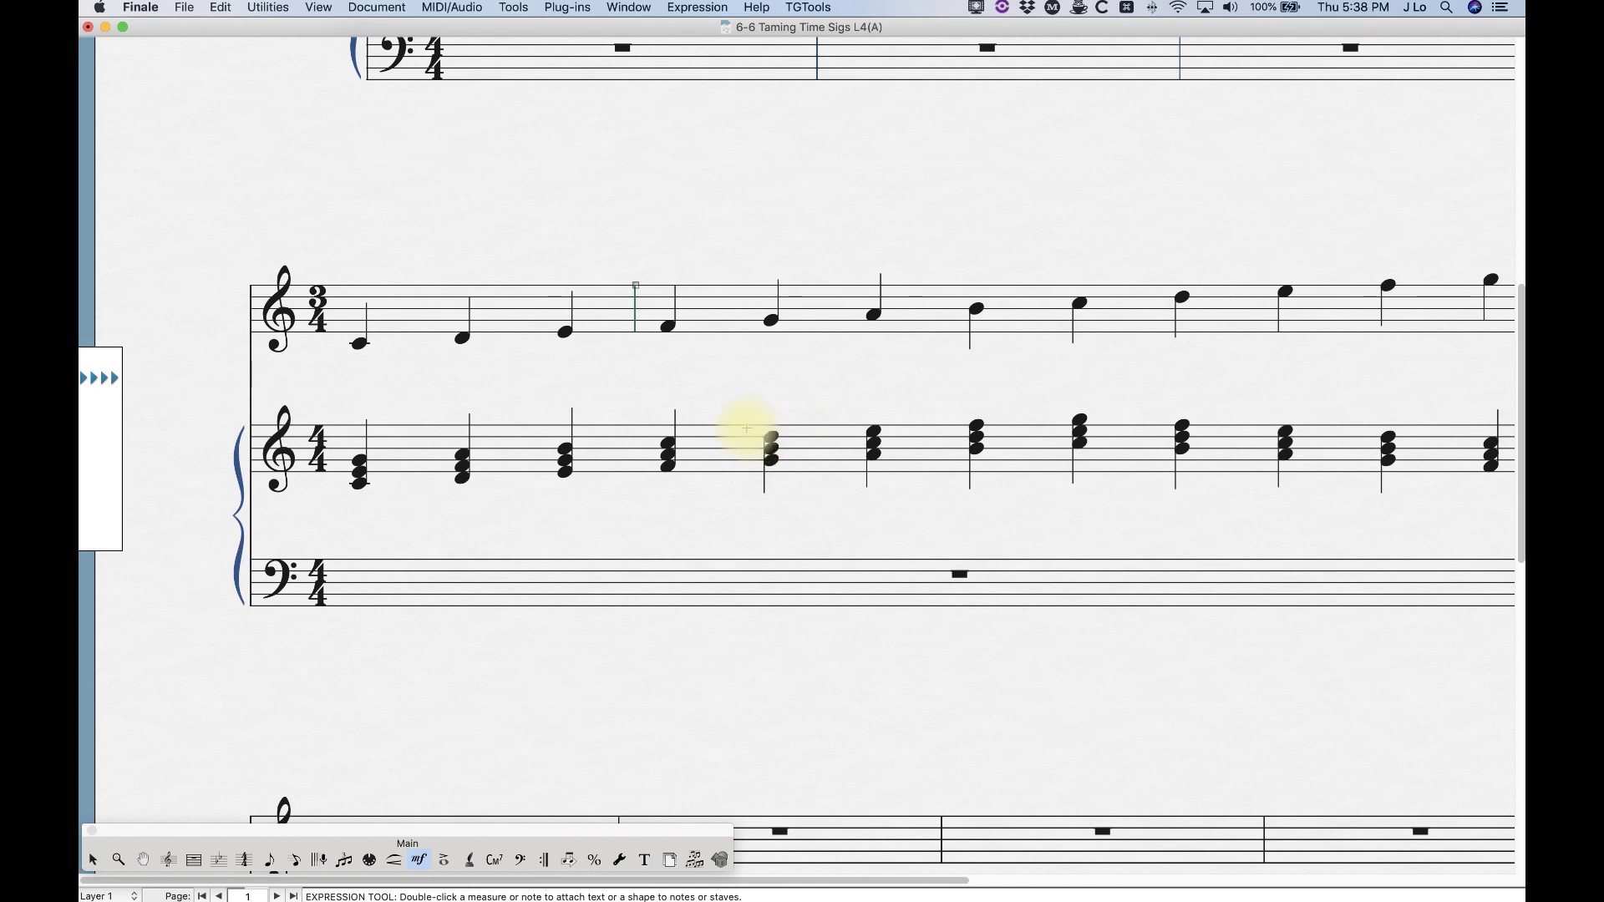
double_click(756, 439)
click(998, 236)
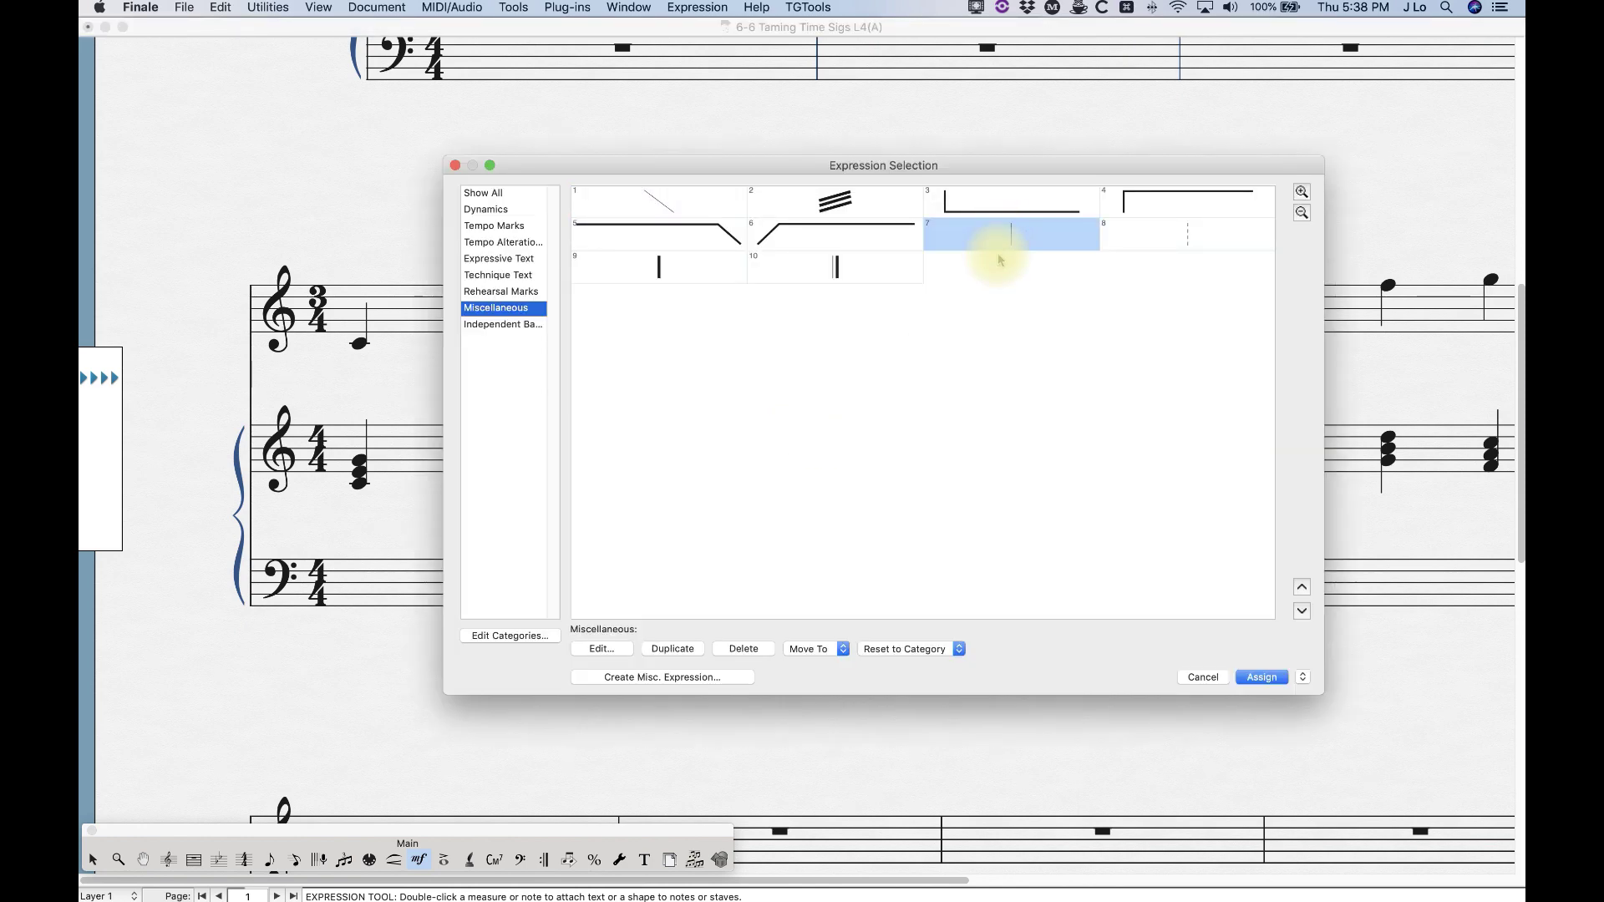
click(1259, 678)
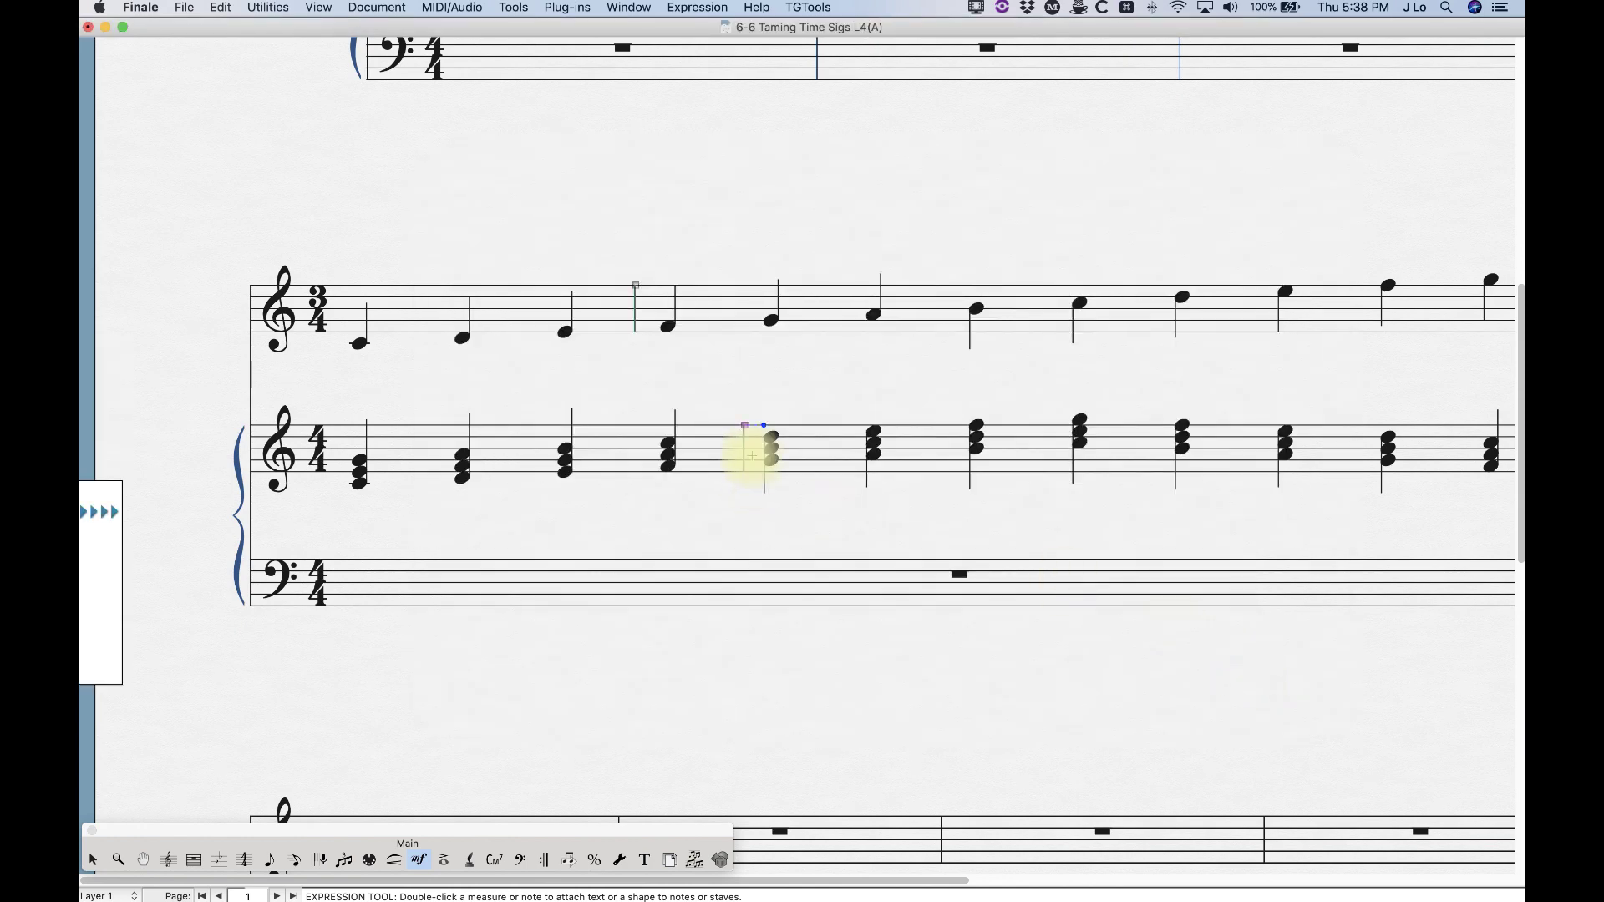
double_click(746, 564)
click(1047, 240)
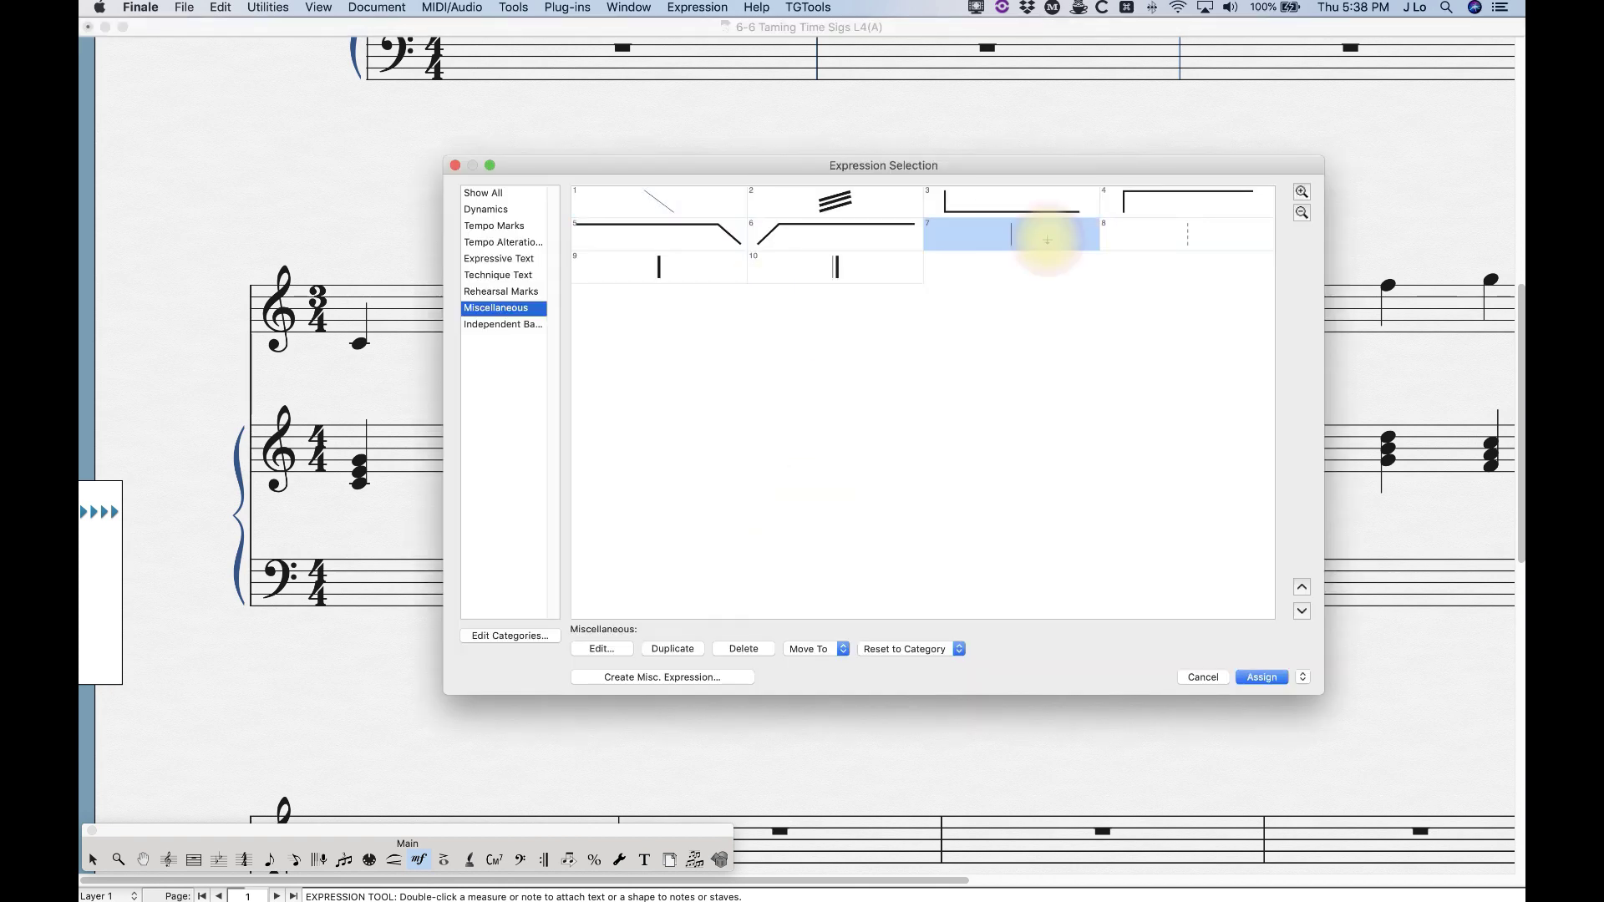
double_click(1046, 240)
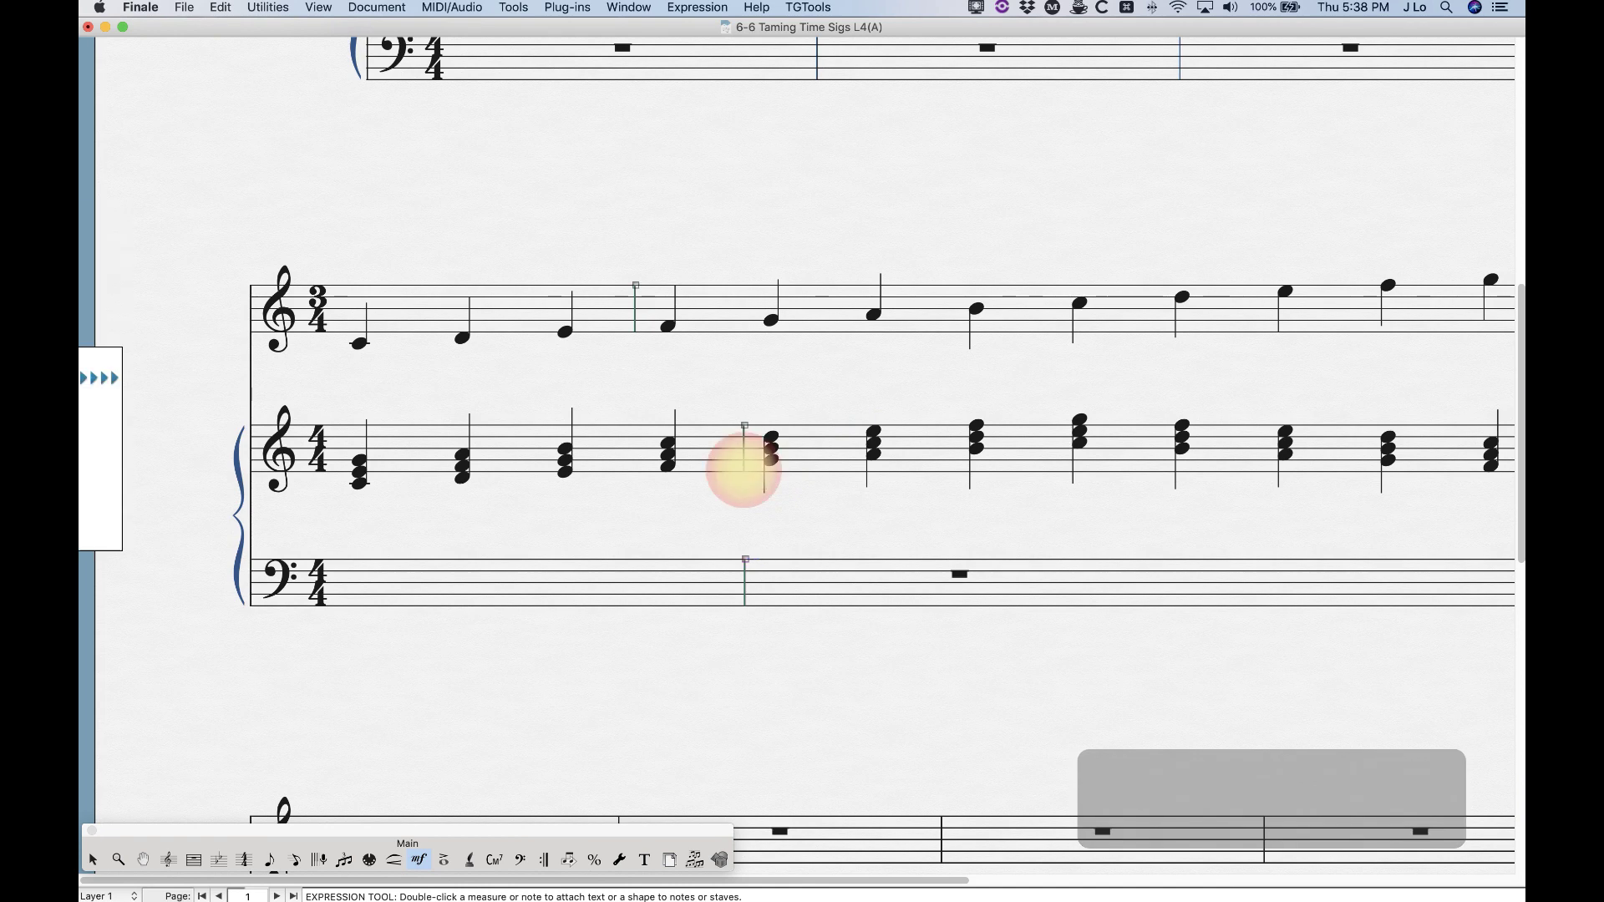
Step: Add two more single barline shapes and position them end to end to bridge the gap between the Piano staves in measure 13
double_click(742, 459)
double_click(1020, 239)
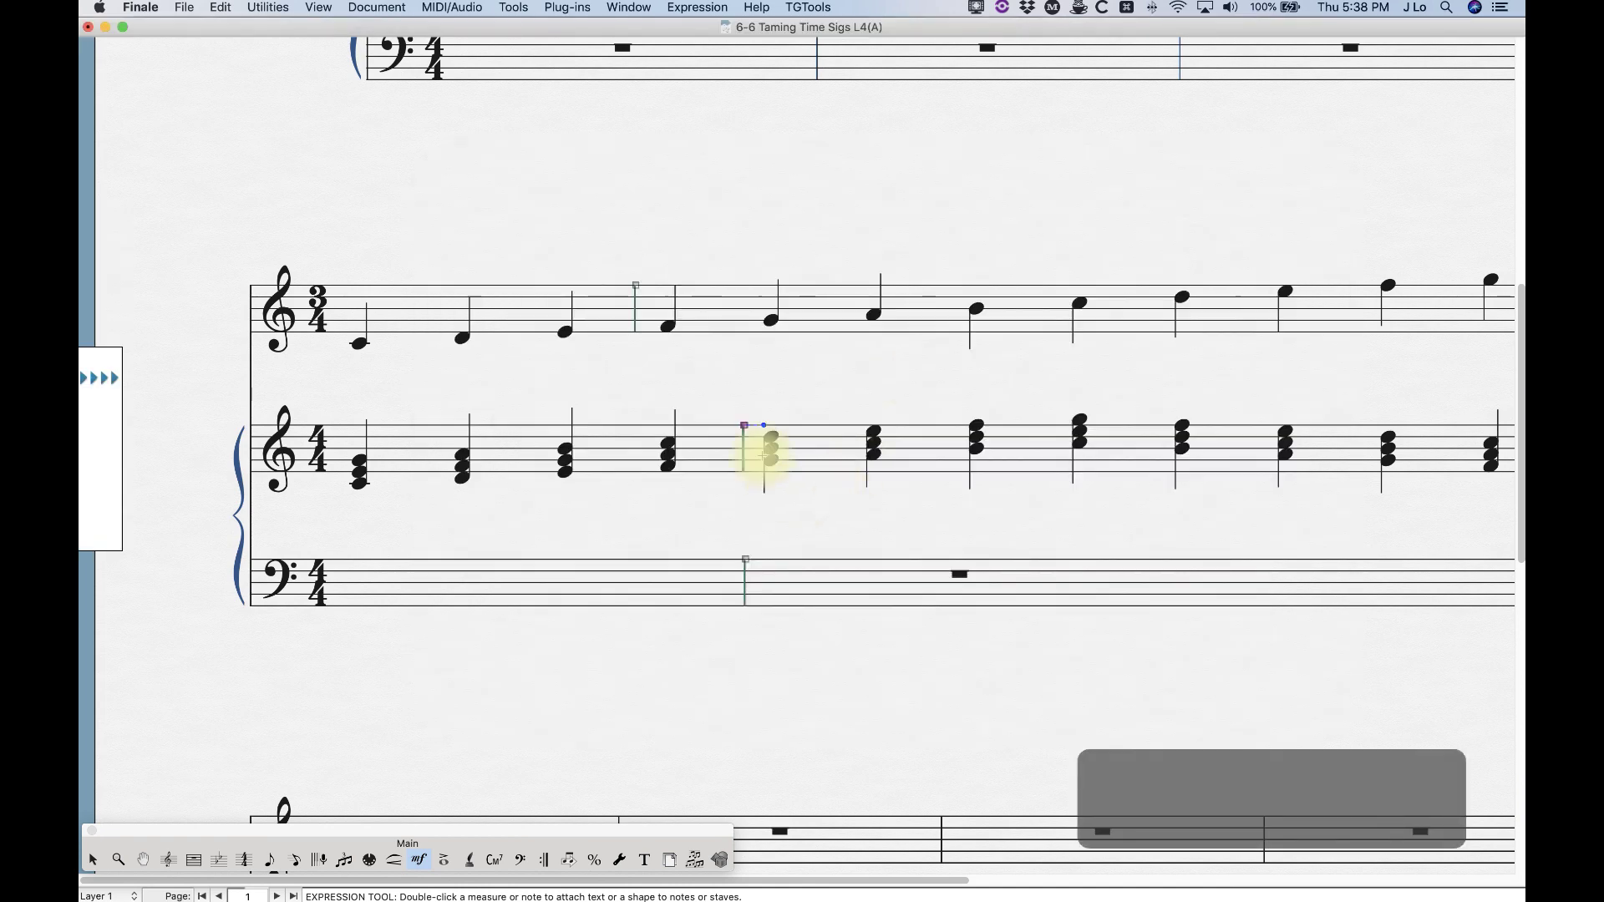
drag(742, 427, 744, 471)
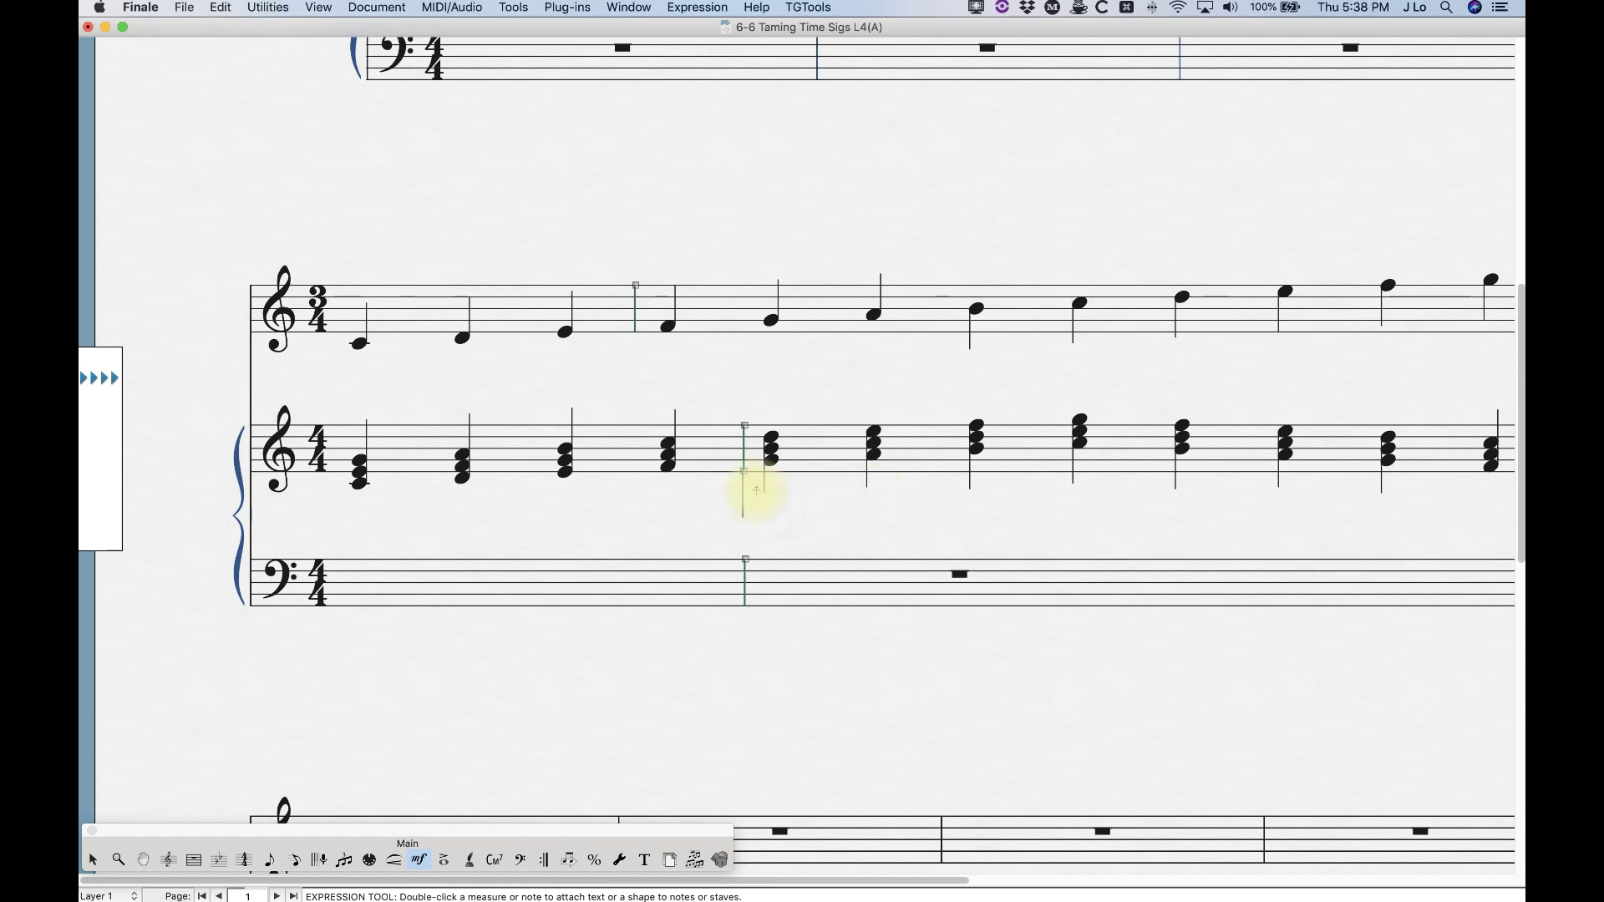
double_click(756, 574)
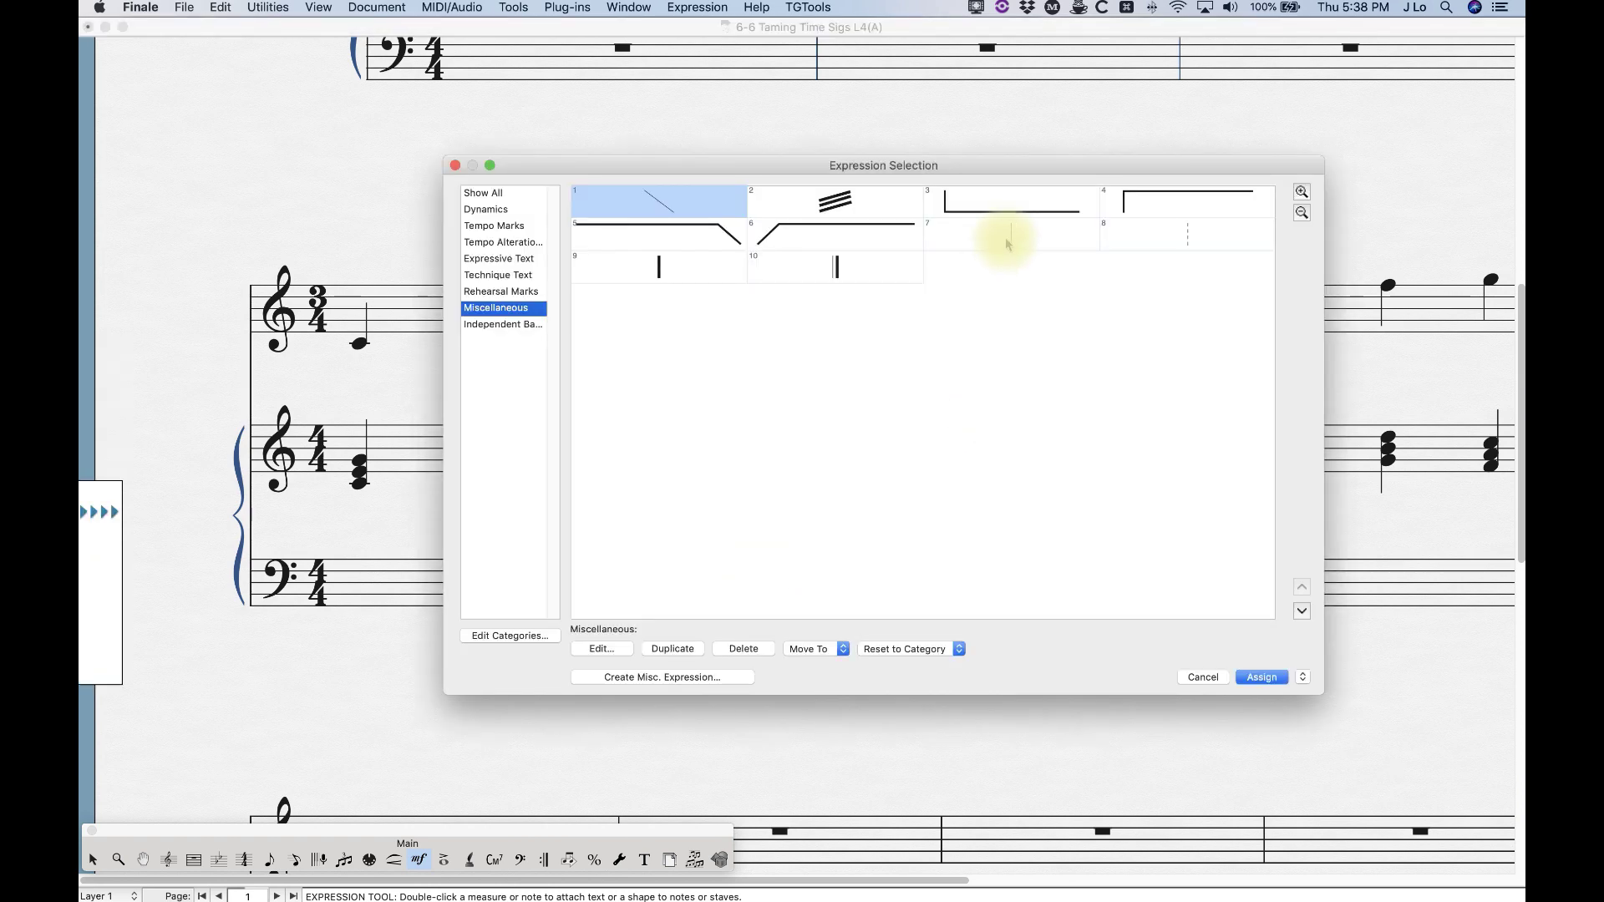
double_click(1012, 241)
drag(759, 561, 745, 517)
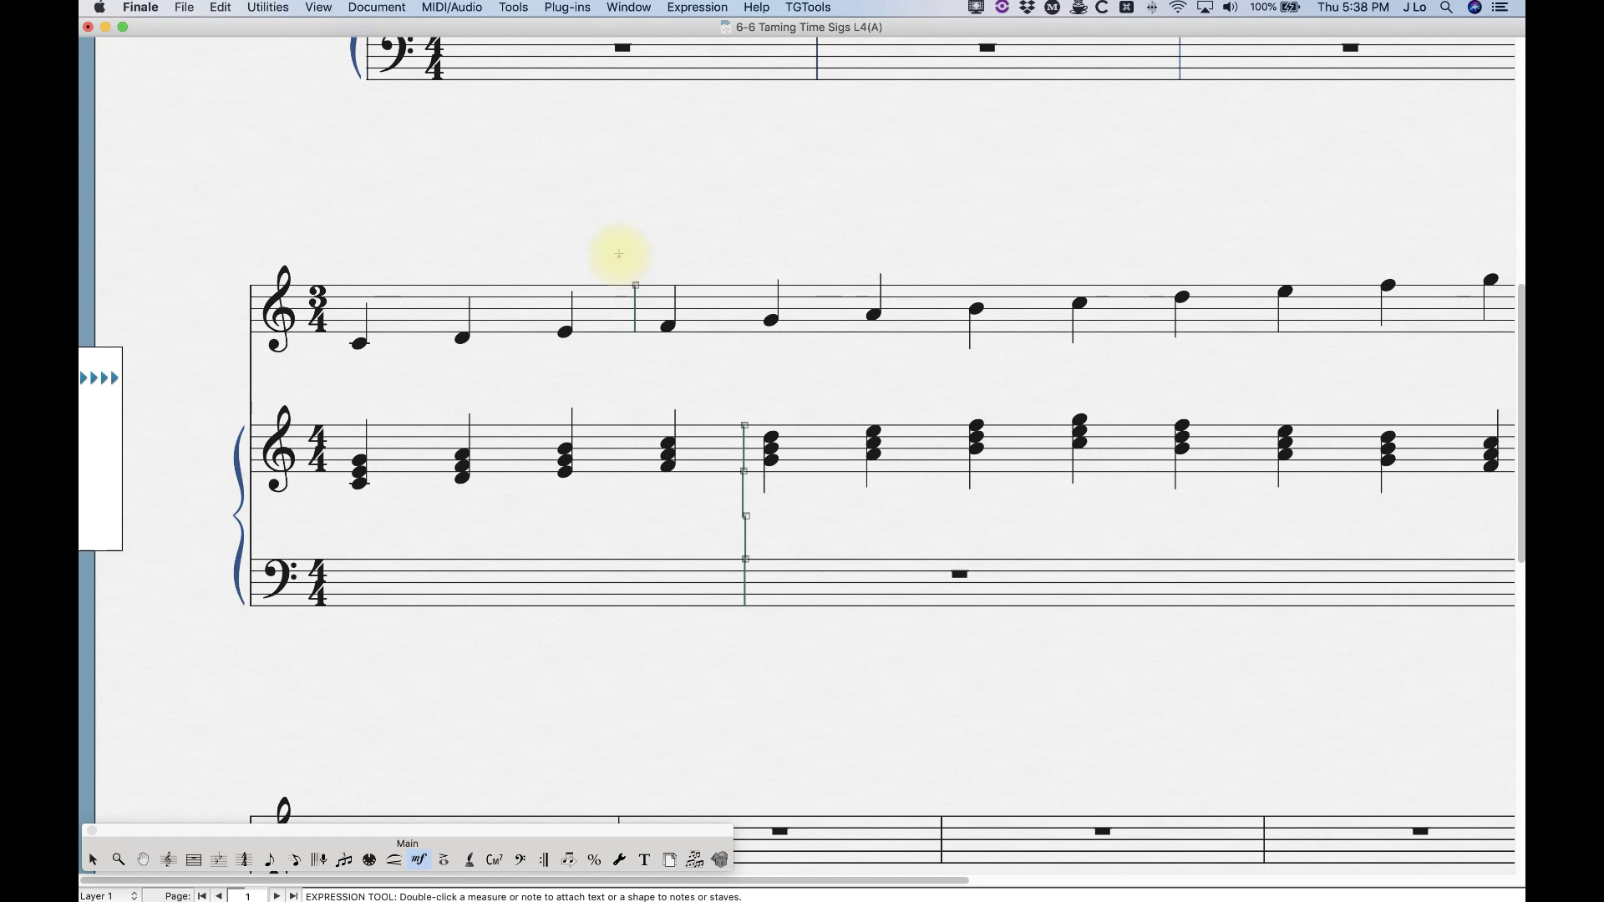
Step: Delete all the barline expressions from the Violin and Piano staves in measure 13
drag(619, 251, 765, 639)
key(BackSpace)
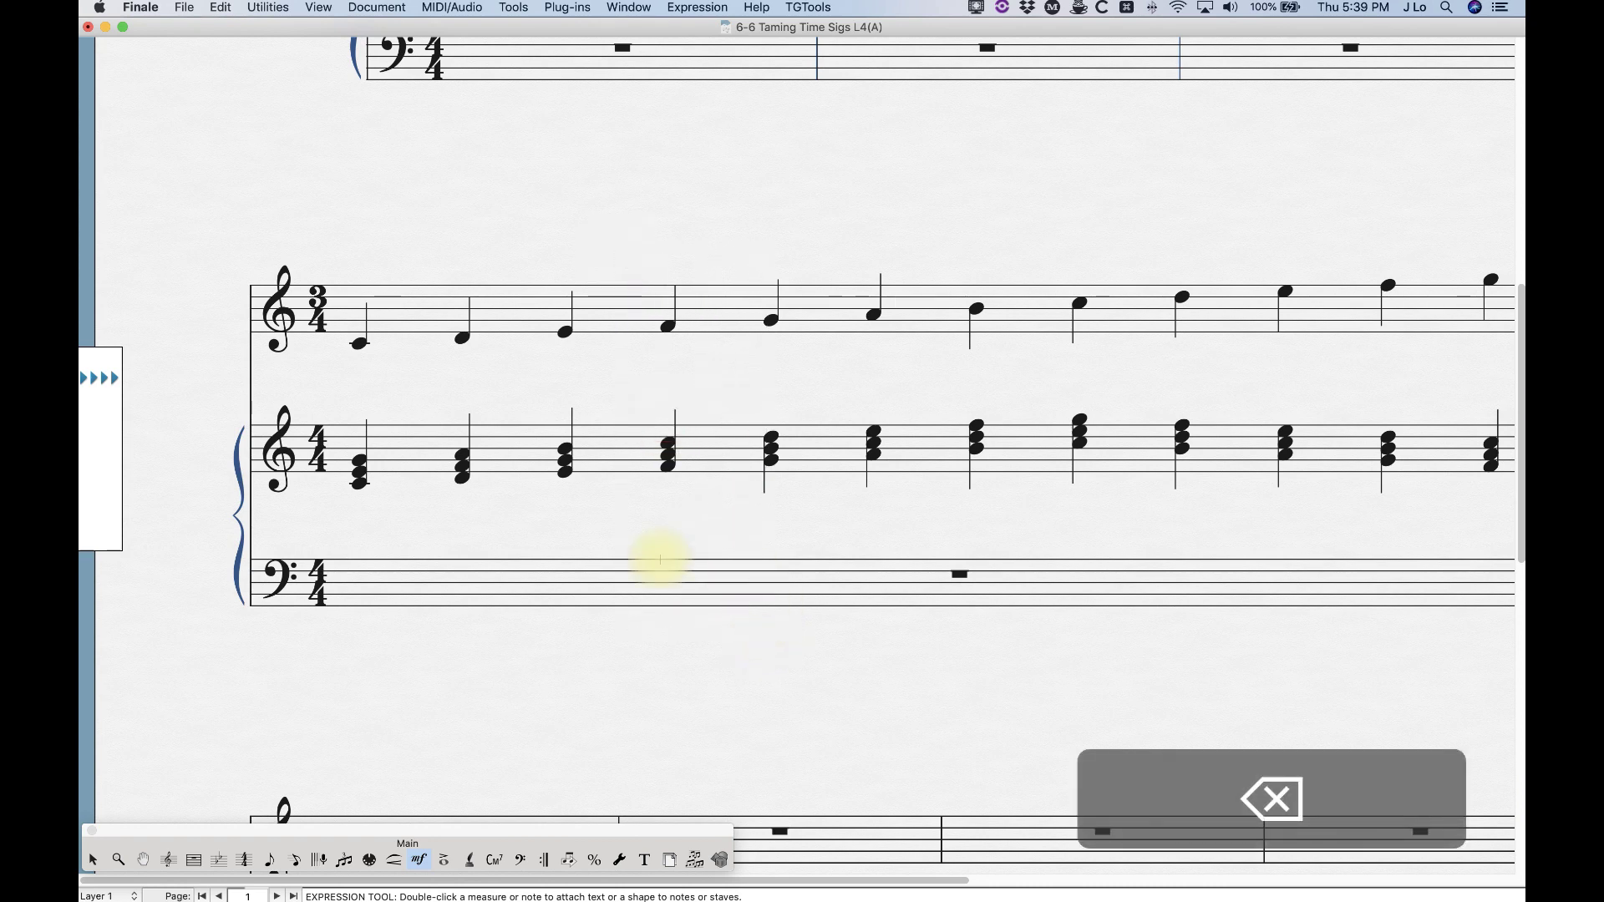
click(395, 859)
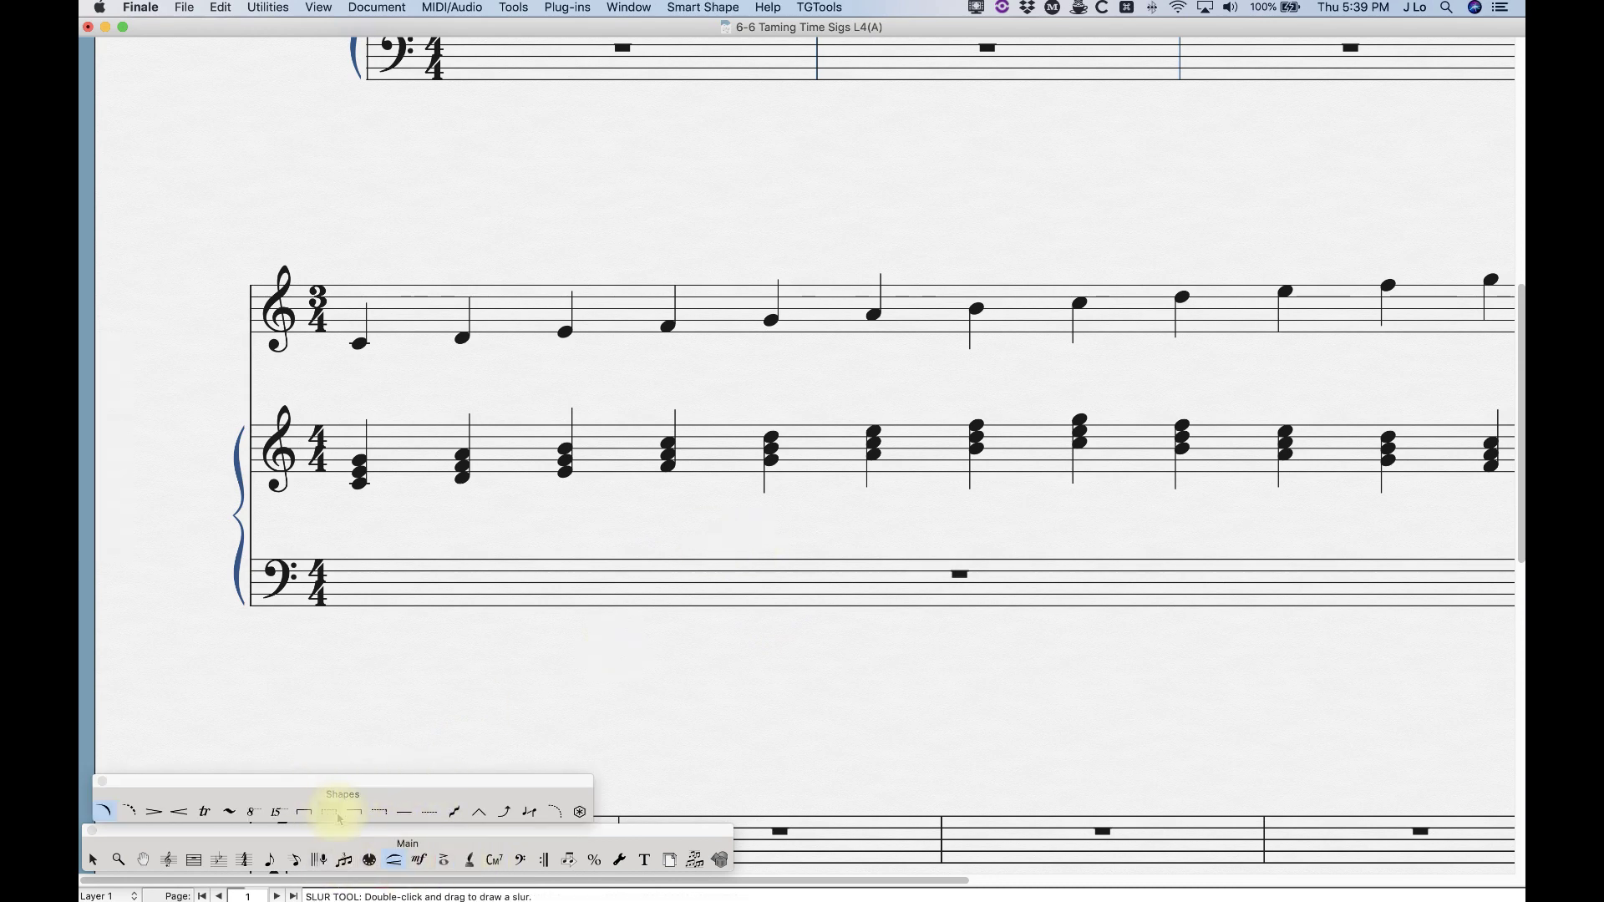
click(405, 813)
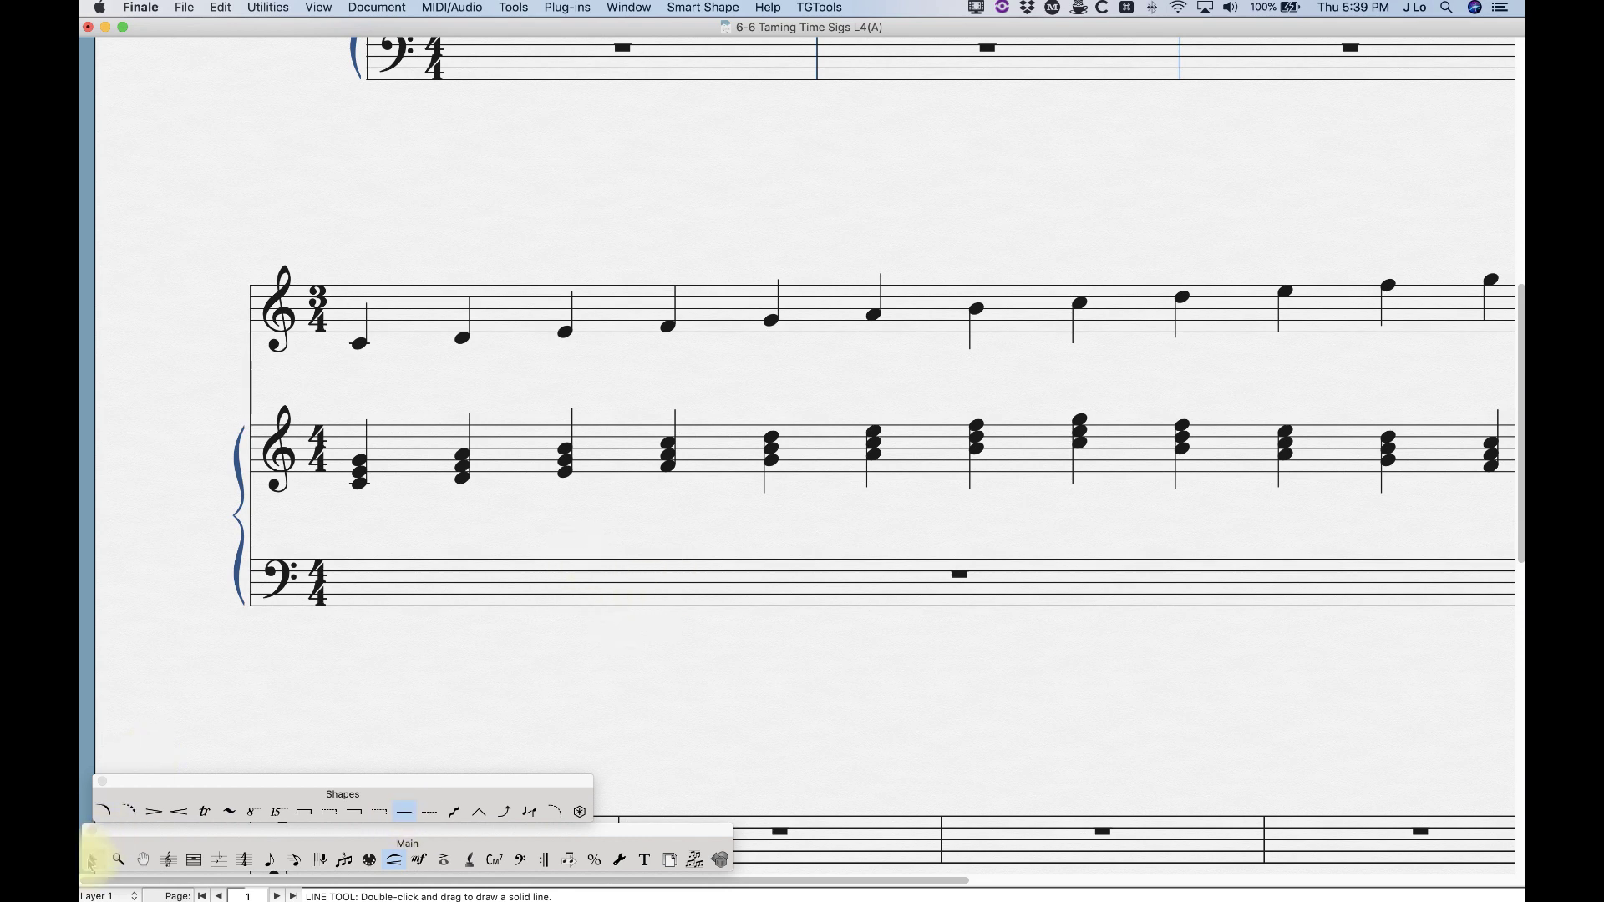
click(92, 860)
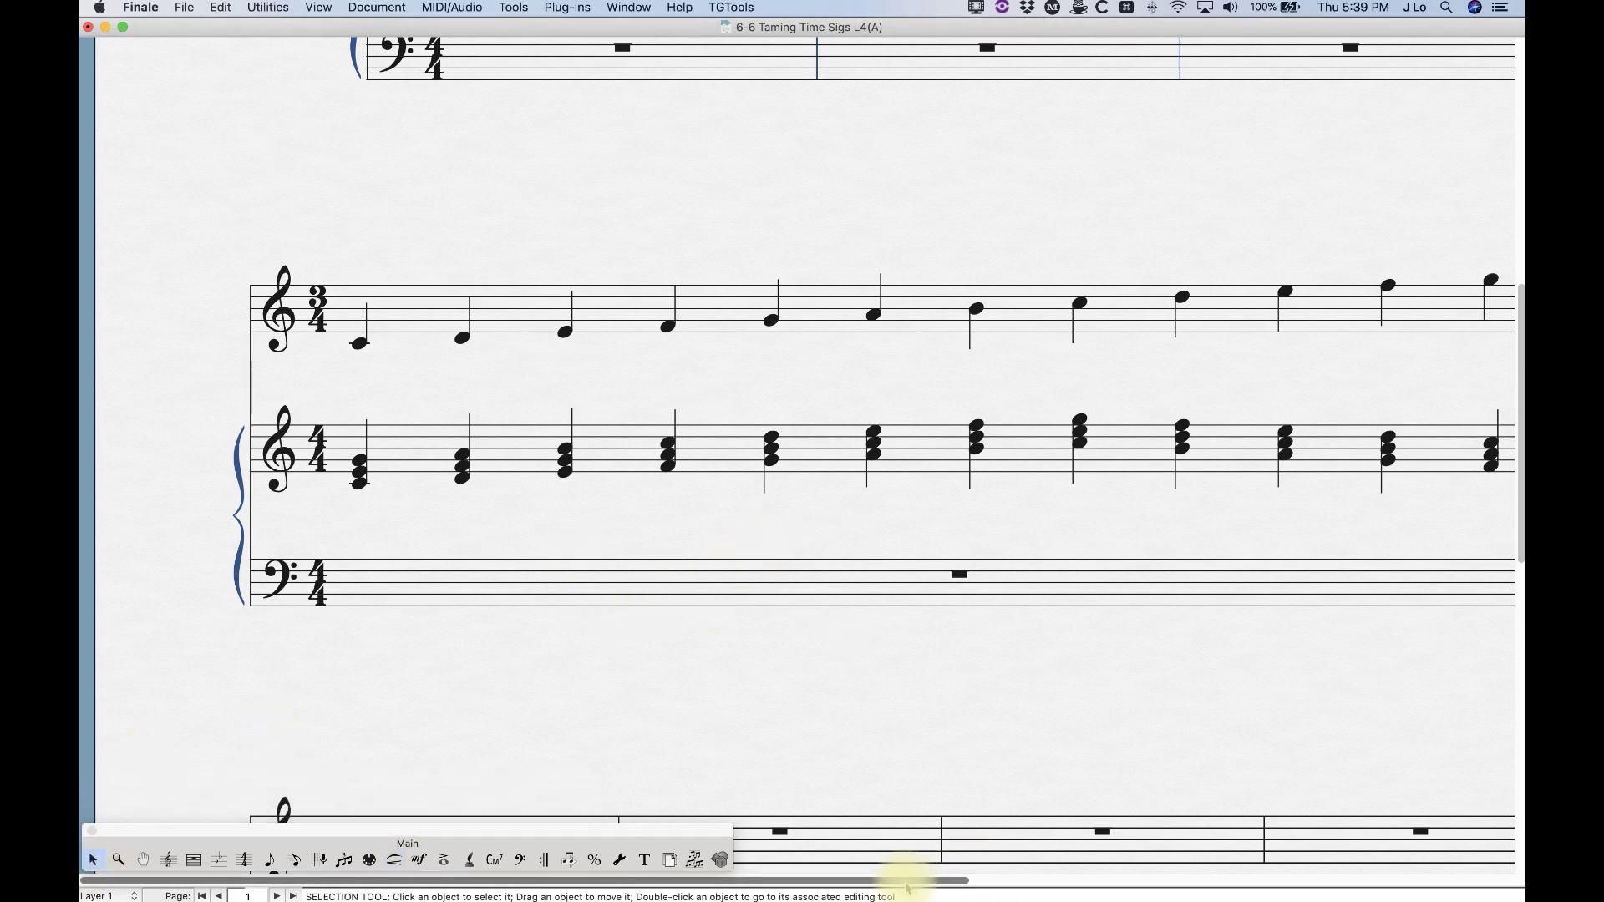
drag(905, 885, 1086, 855)
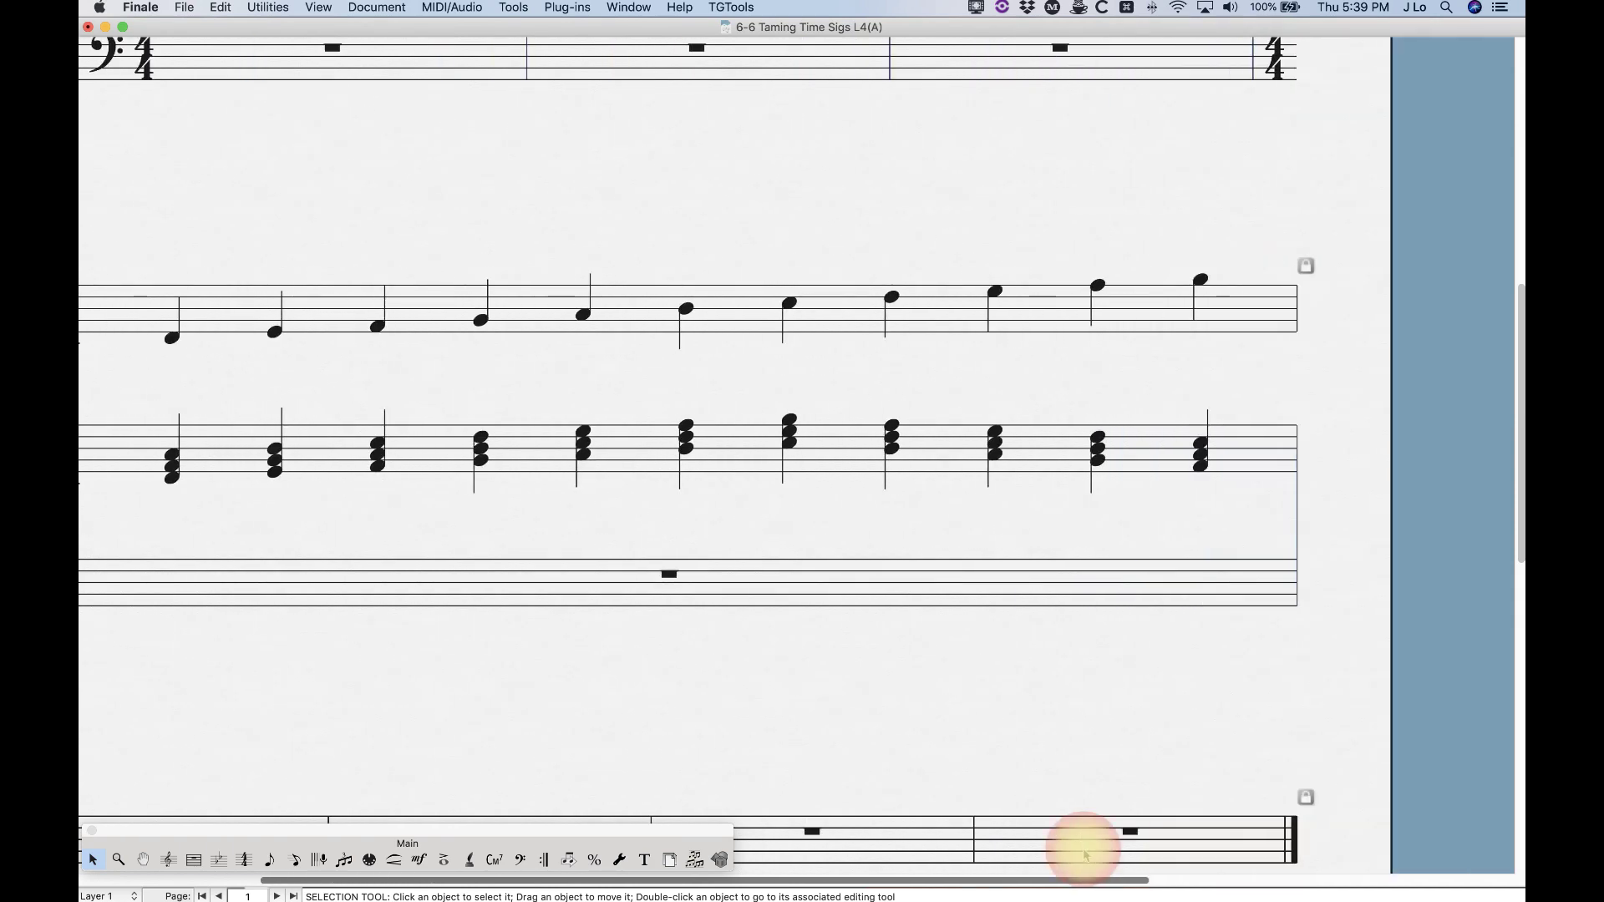
drag(1085, 856, 498, 773)
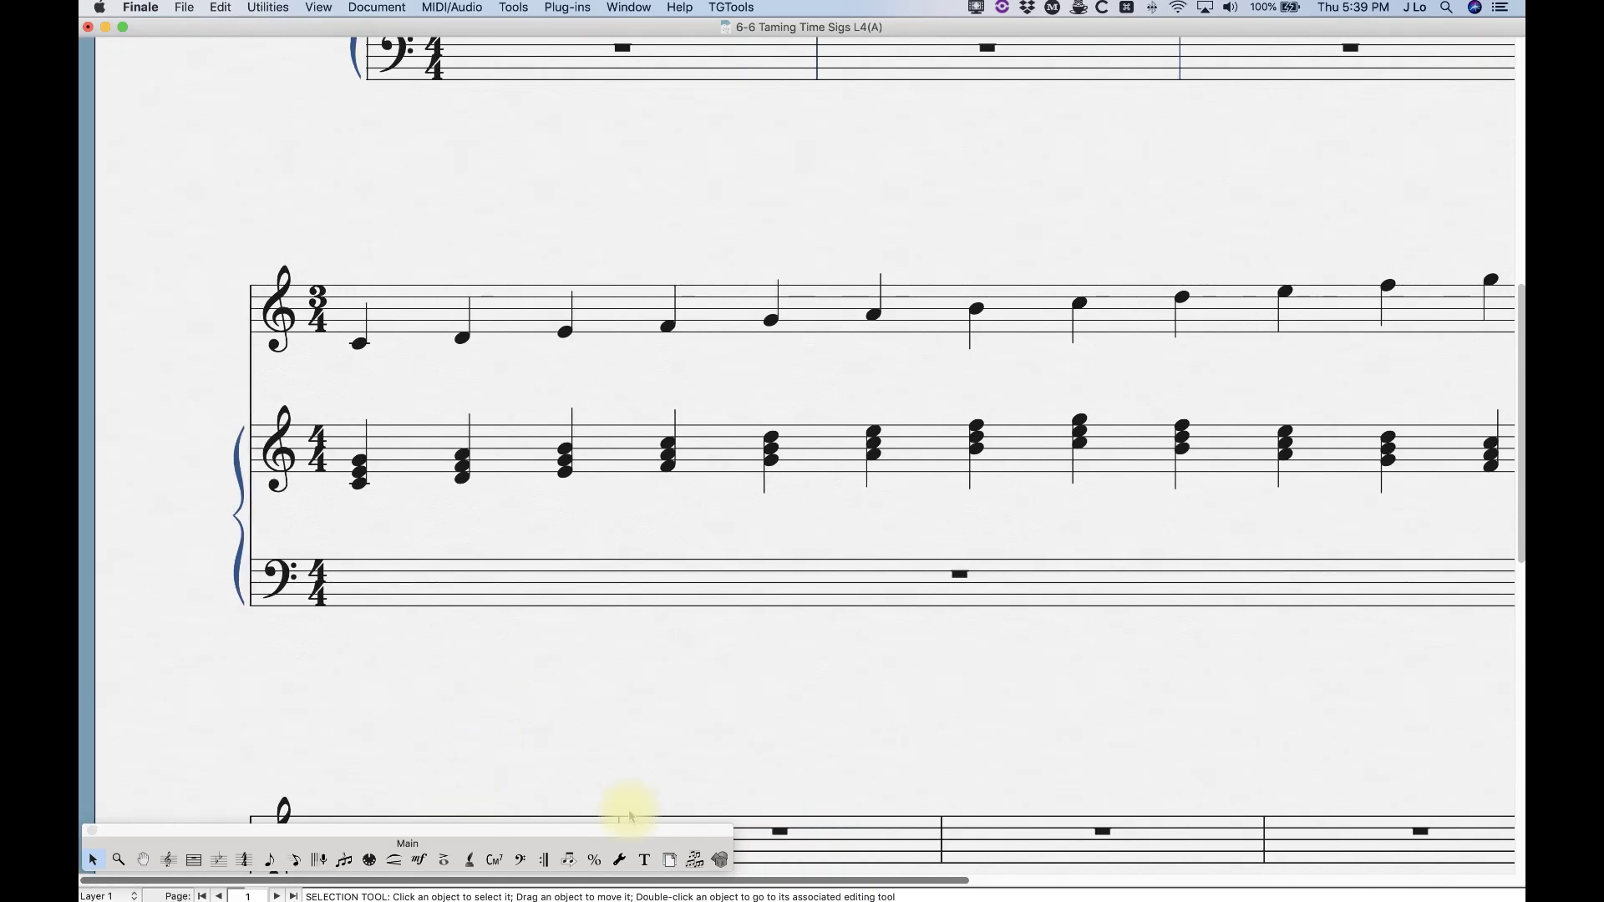
drag(919, 880, 1186, 880)
drag(981, 883, 304, 37)
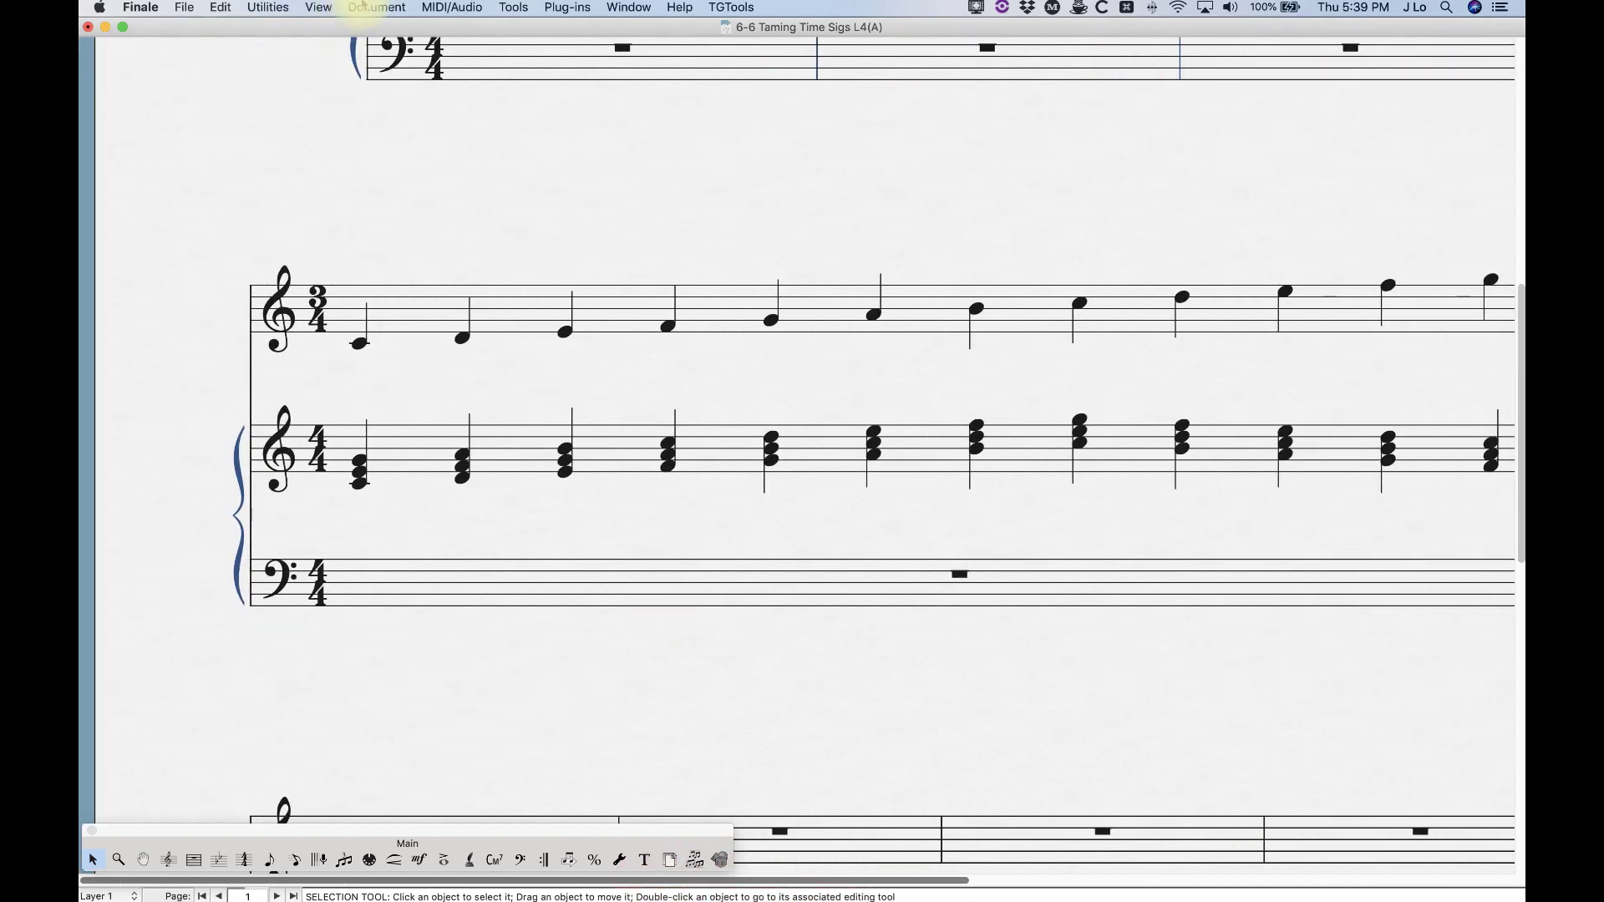
Step: Check the thin line thickness in the document's barline options
click(365, 7)
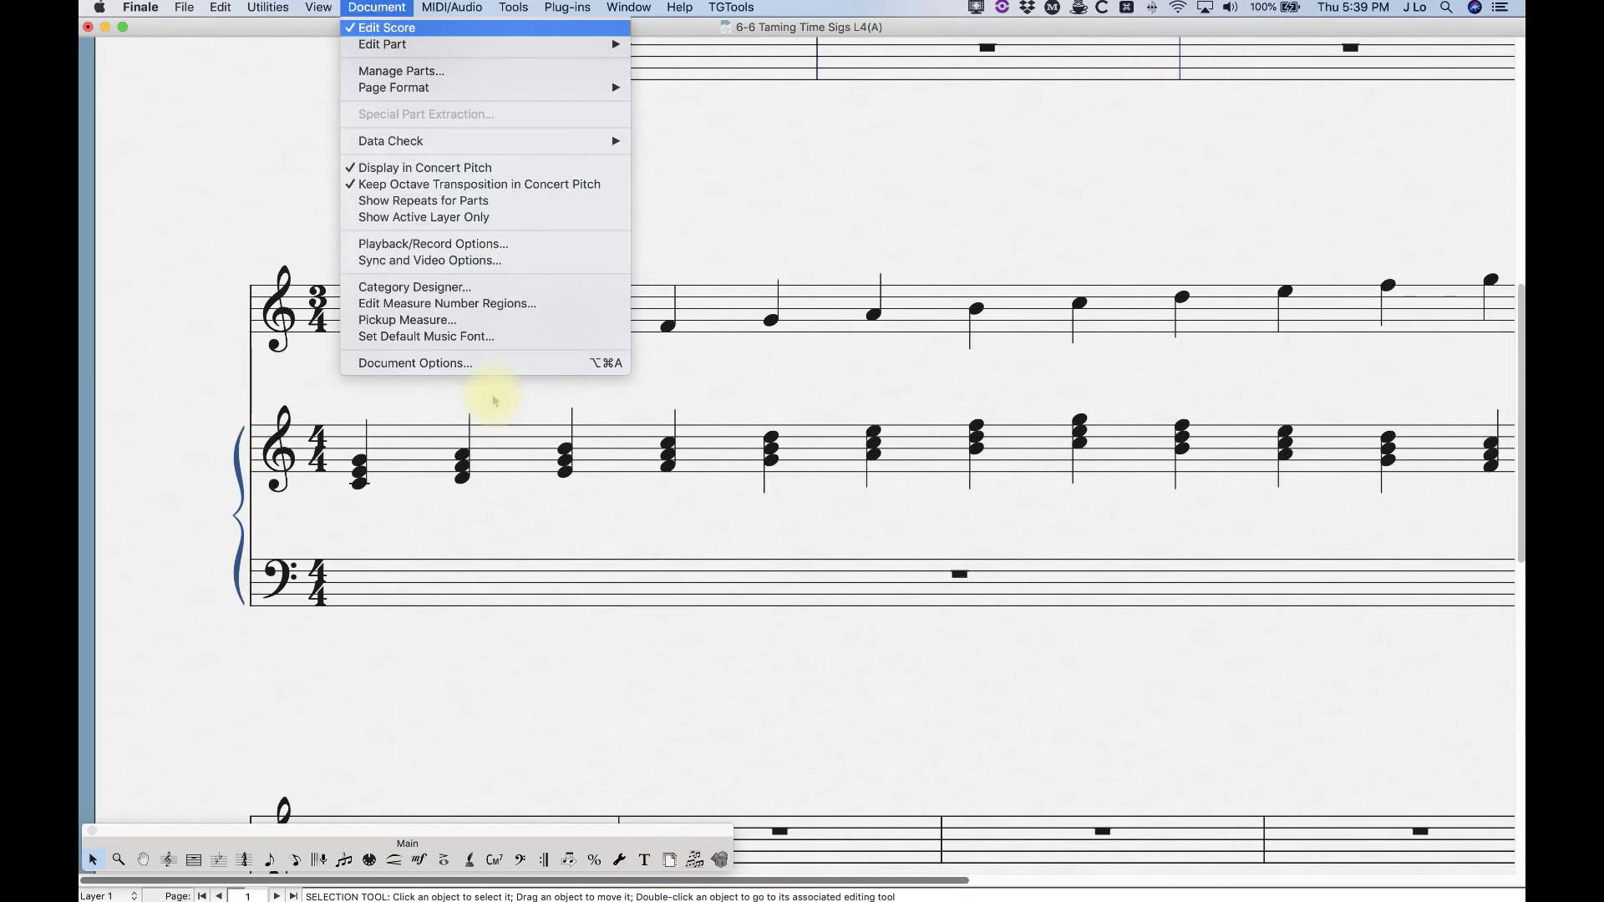
click(451, 362)
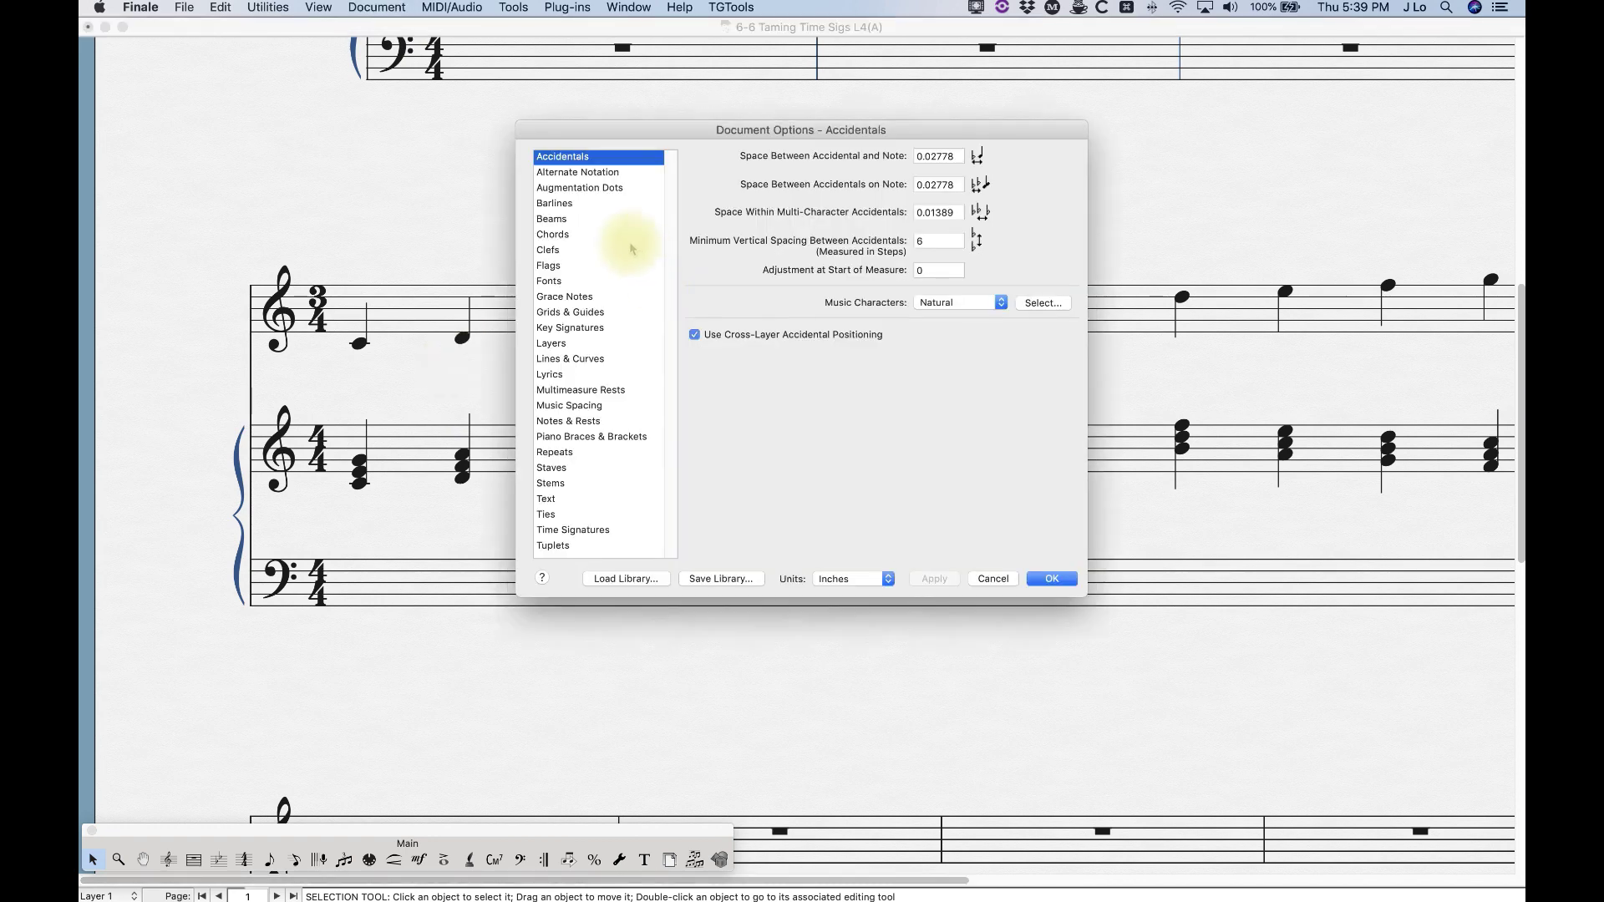
click(551, 204)
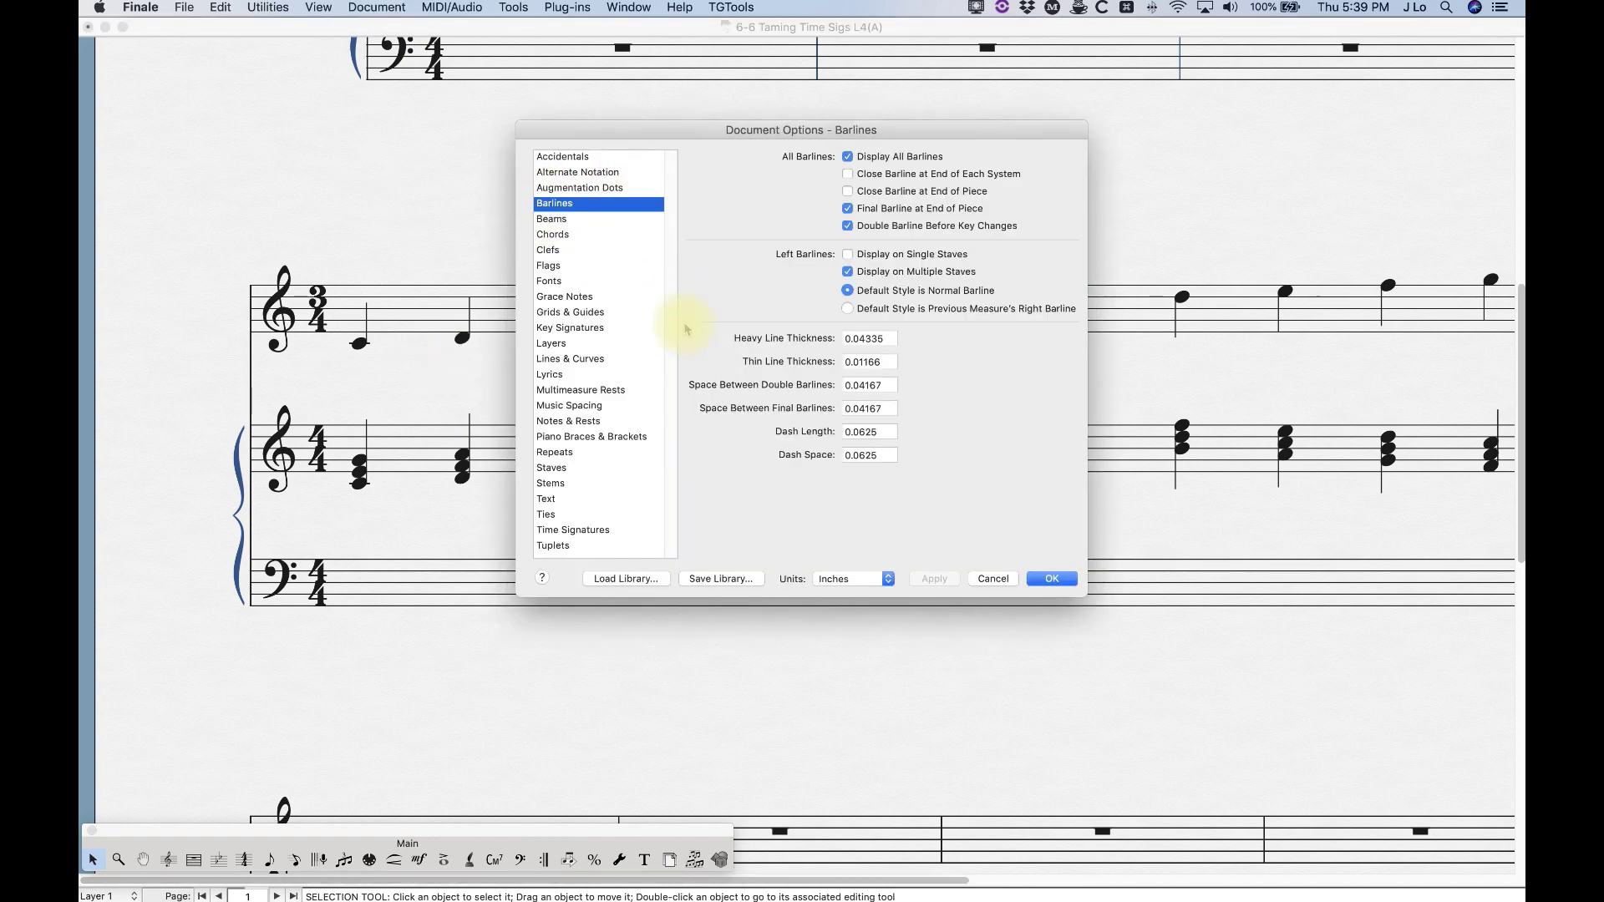
click(882, 362)
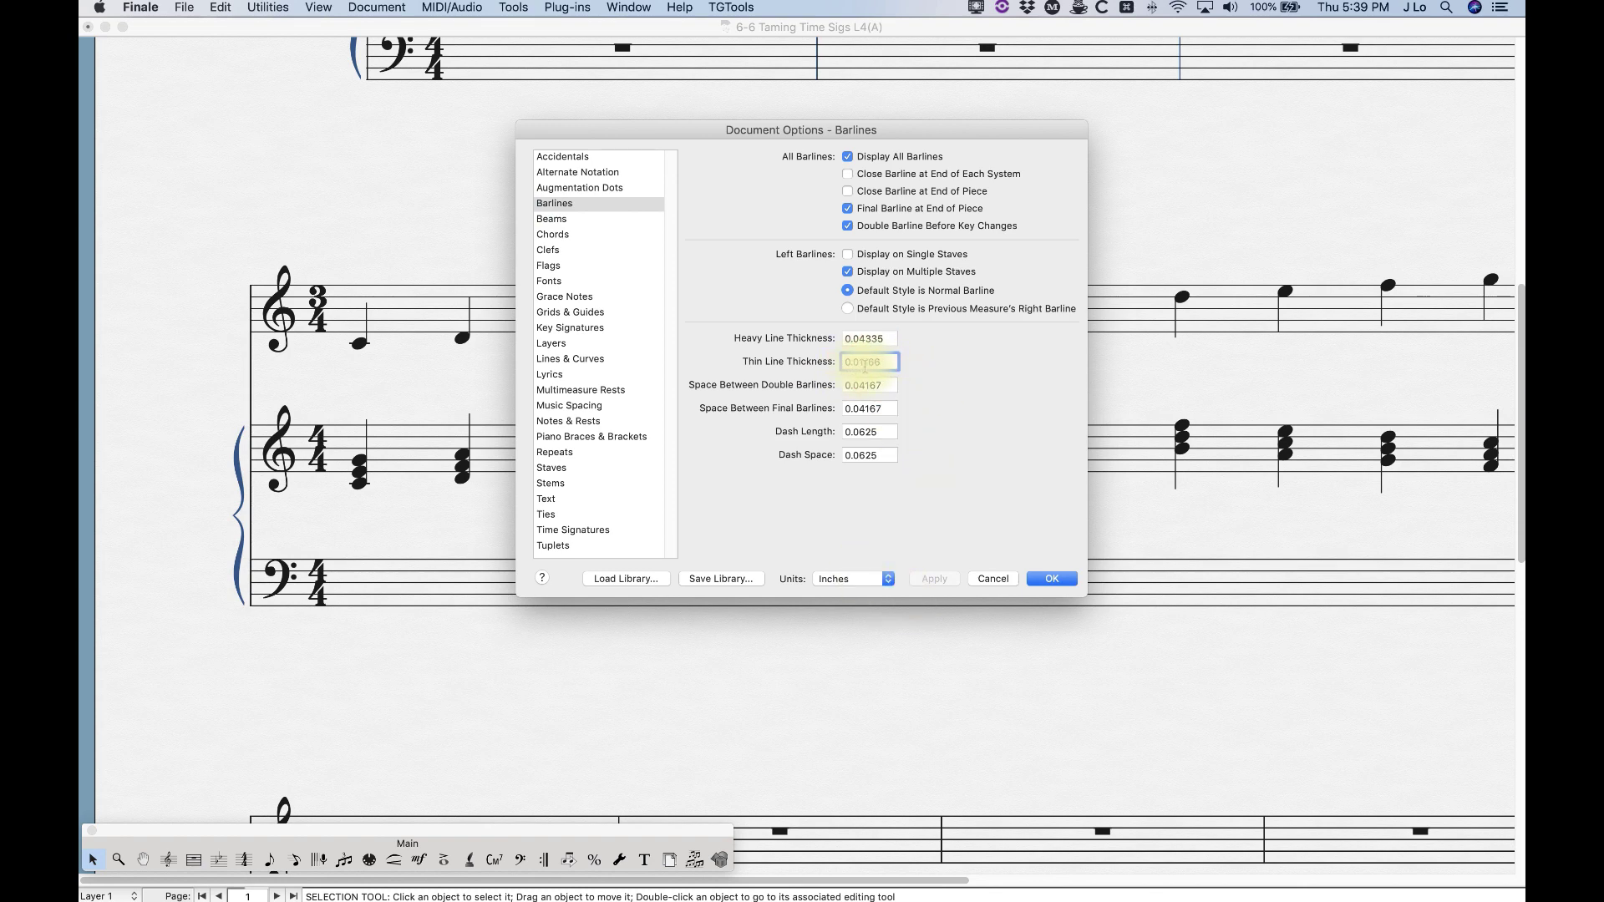
click(1051, 578)
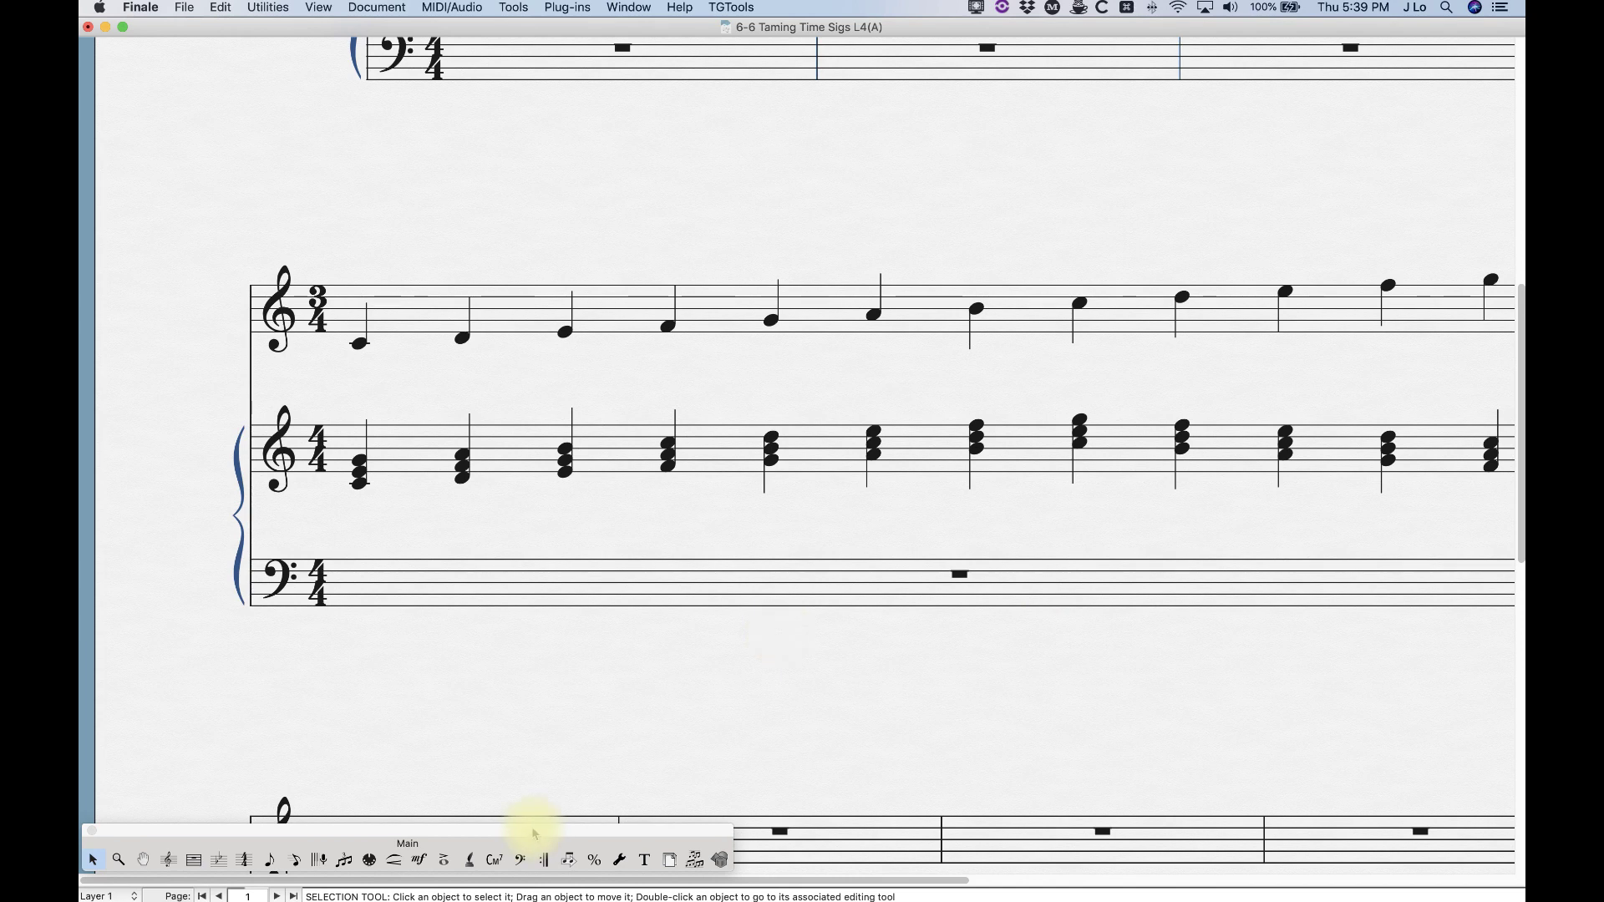
Step: Set the general line thickness in the Smart Shape options to 0.01166 inches
click(395, 860)
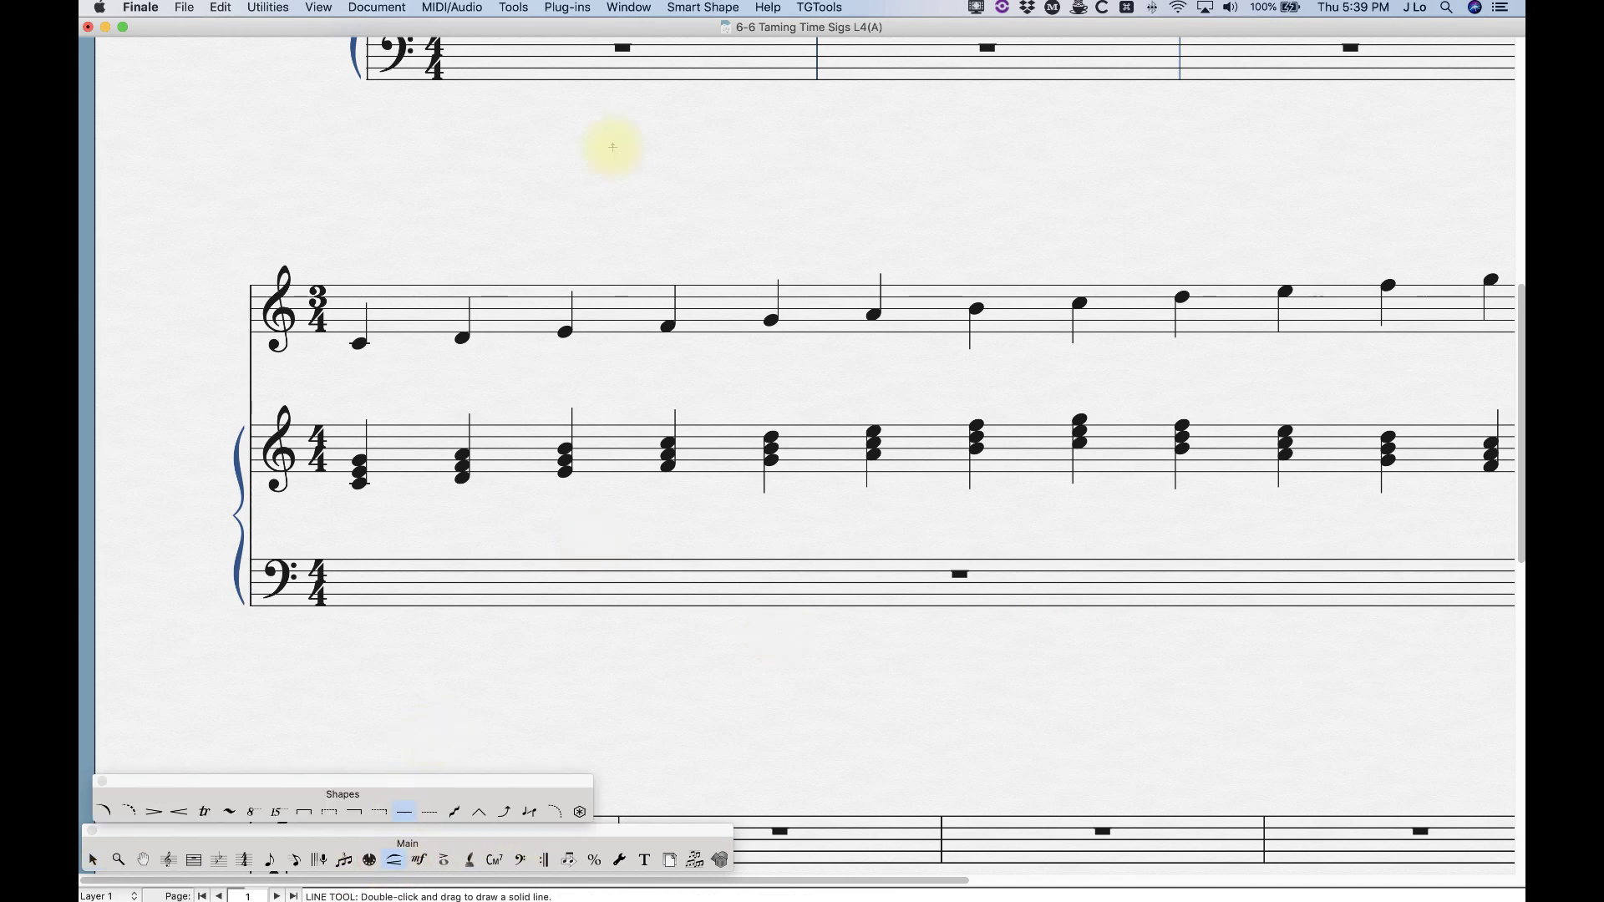
click(704, 7)
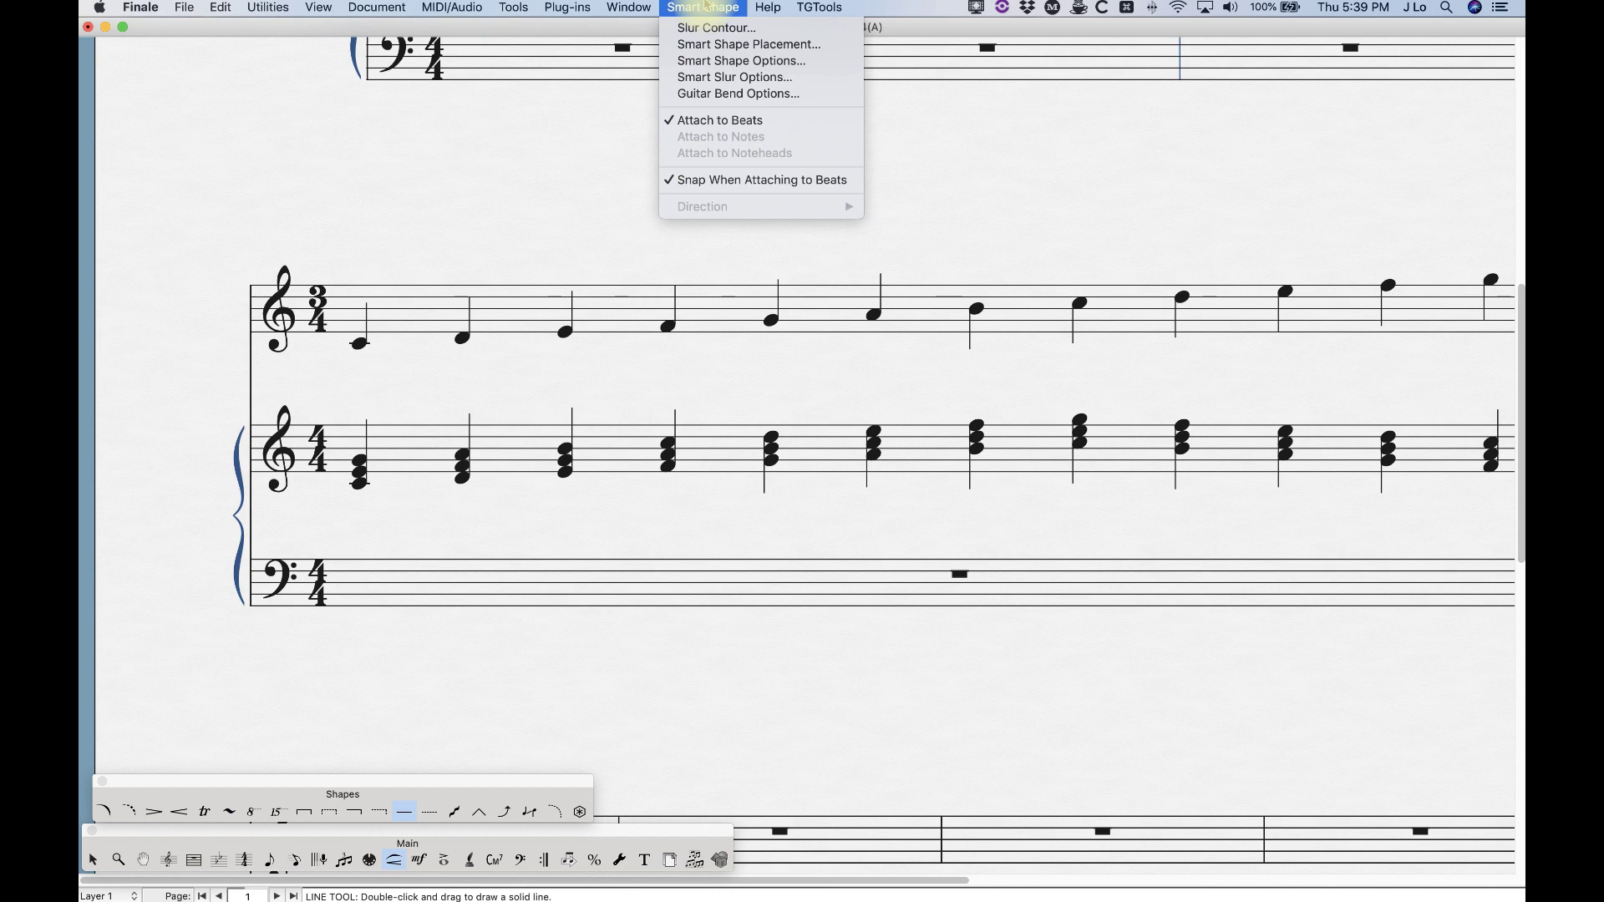
click(704, 61)
click(731, 267)
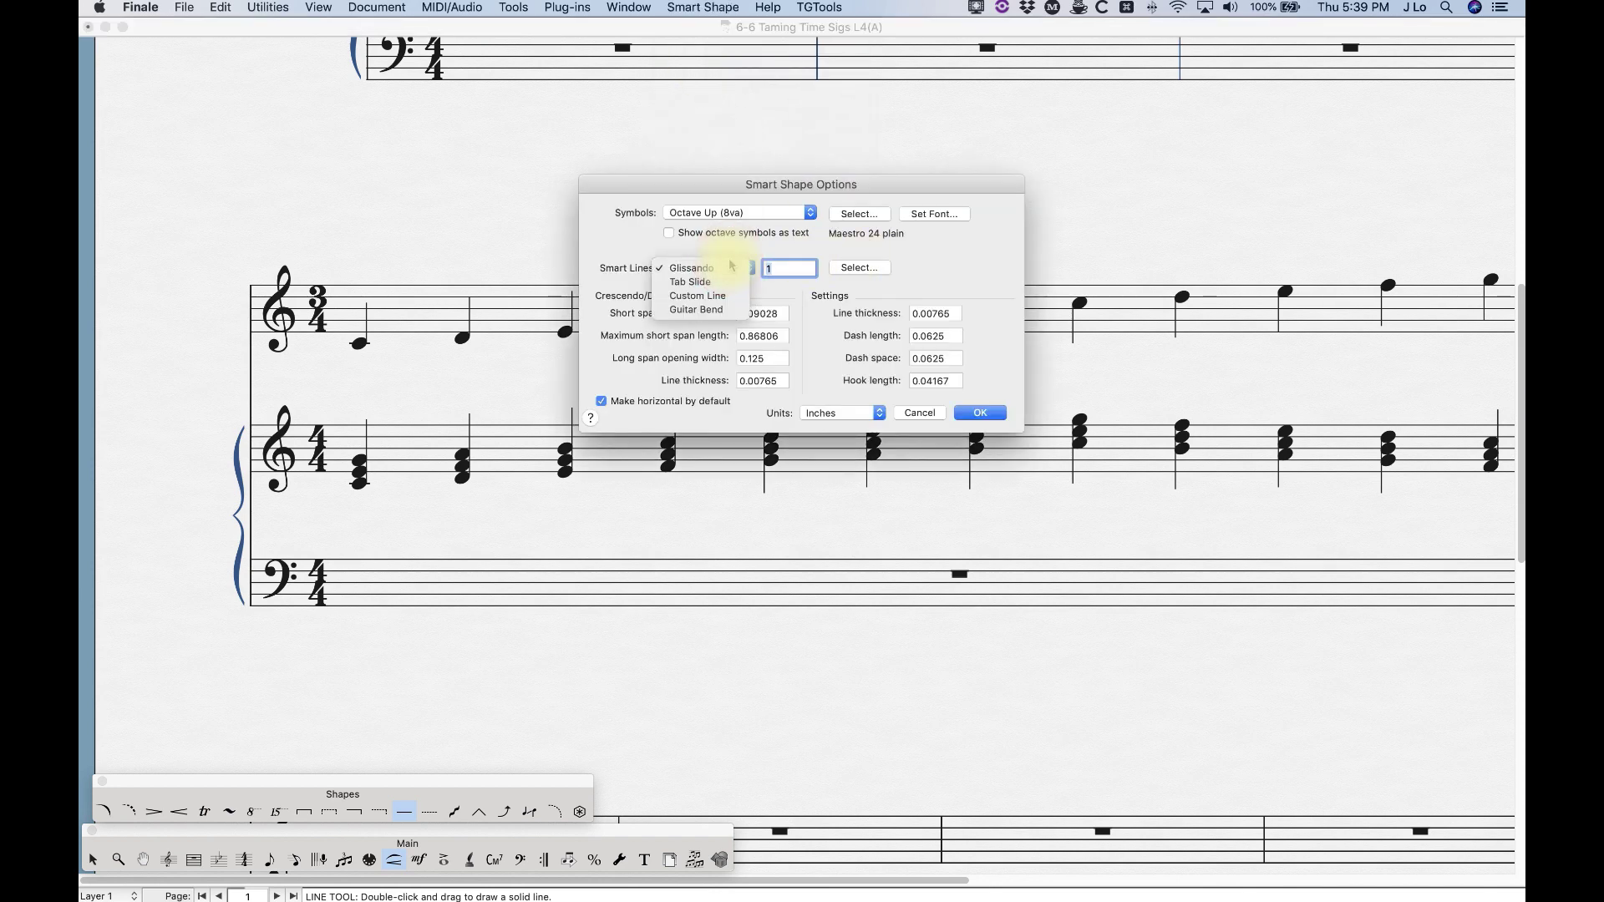
click(723, 250)
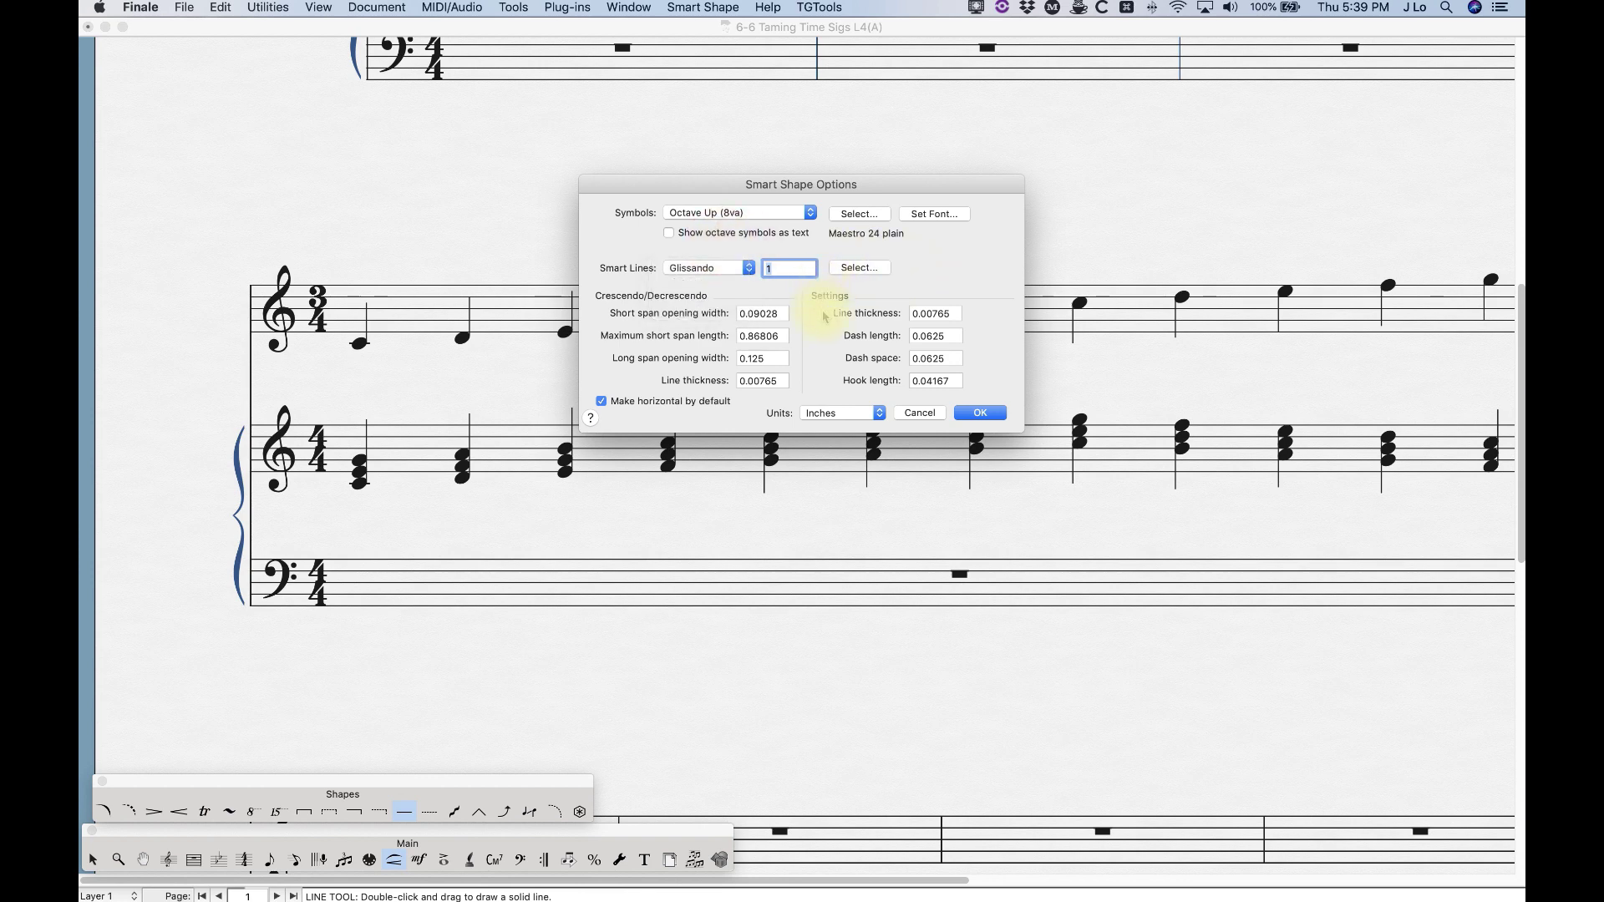
click(941, 314)
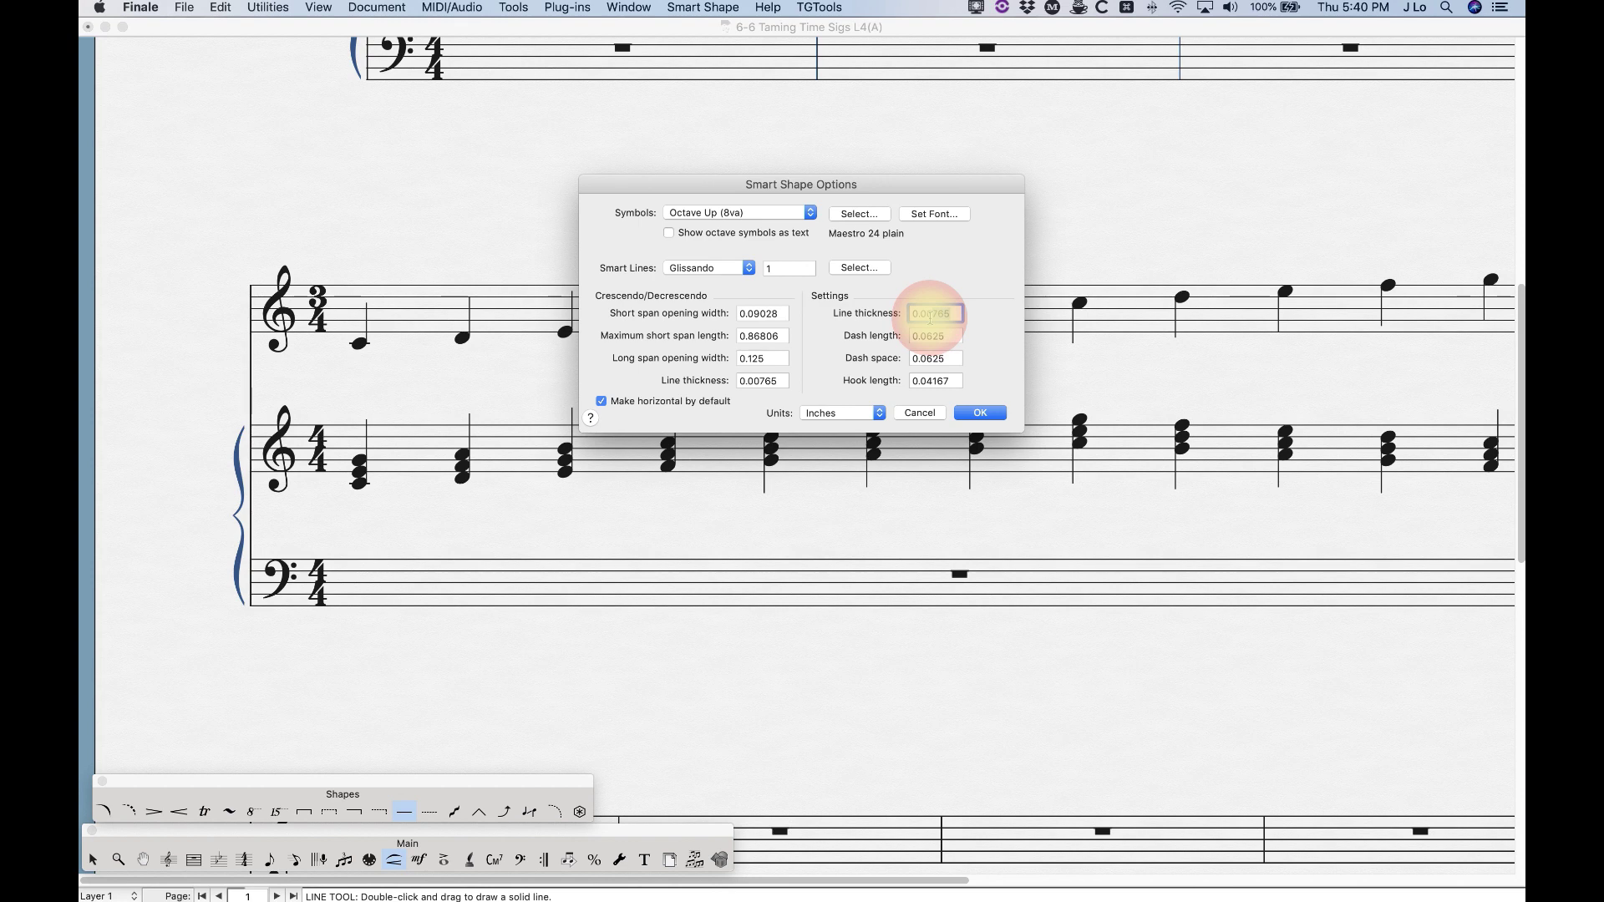
drag(927, 317, 1014, 367)
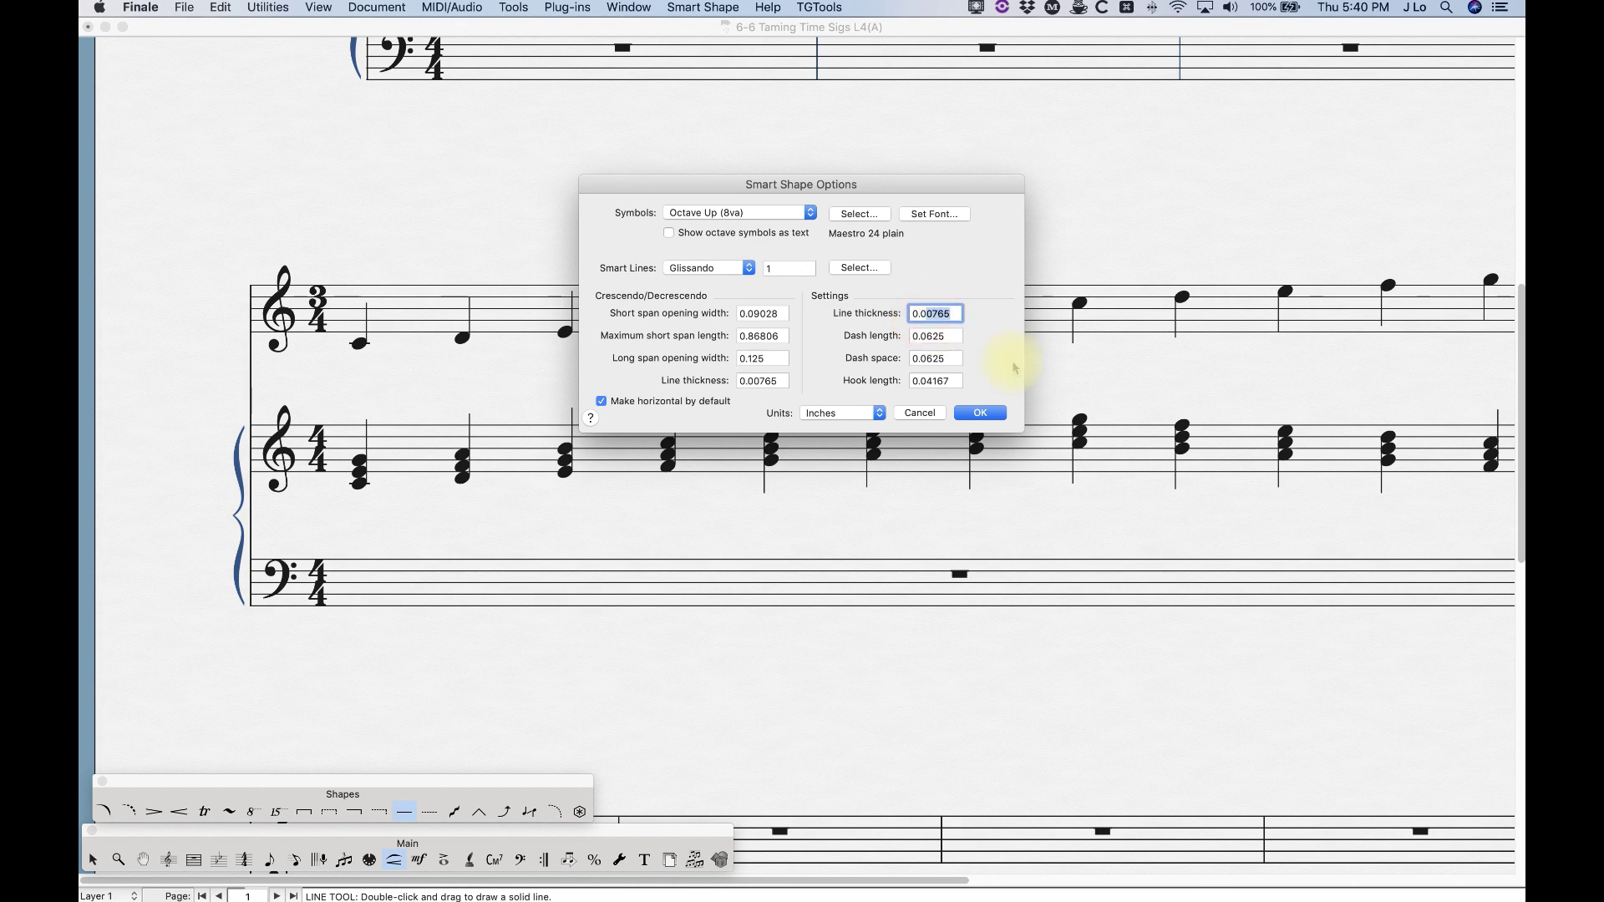
text(1166)
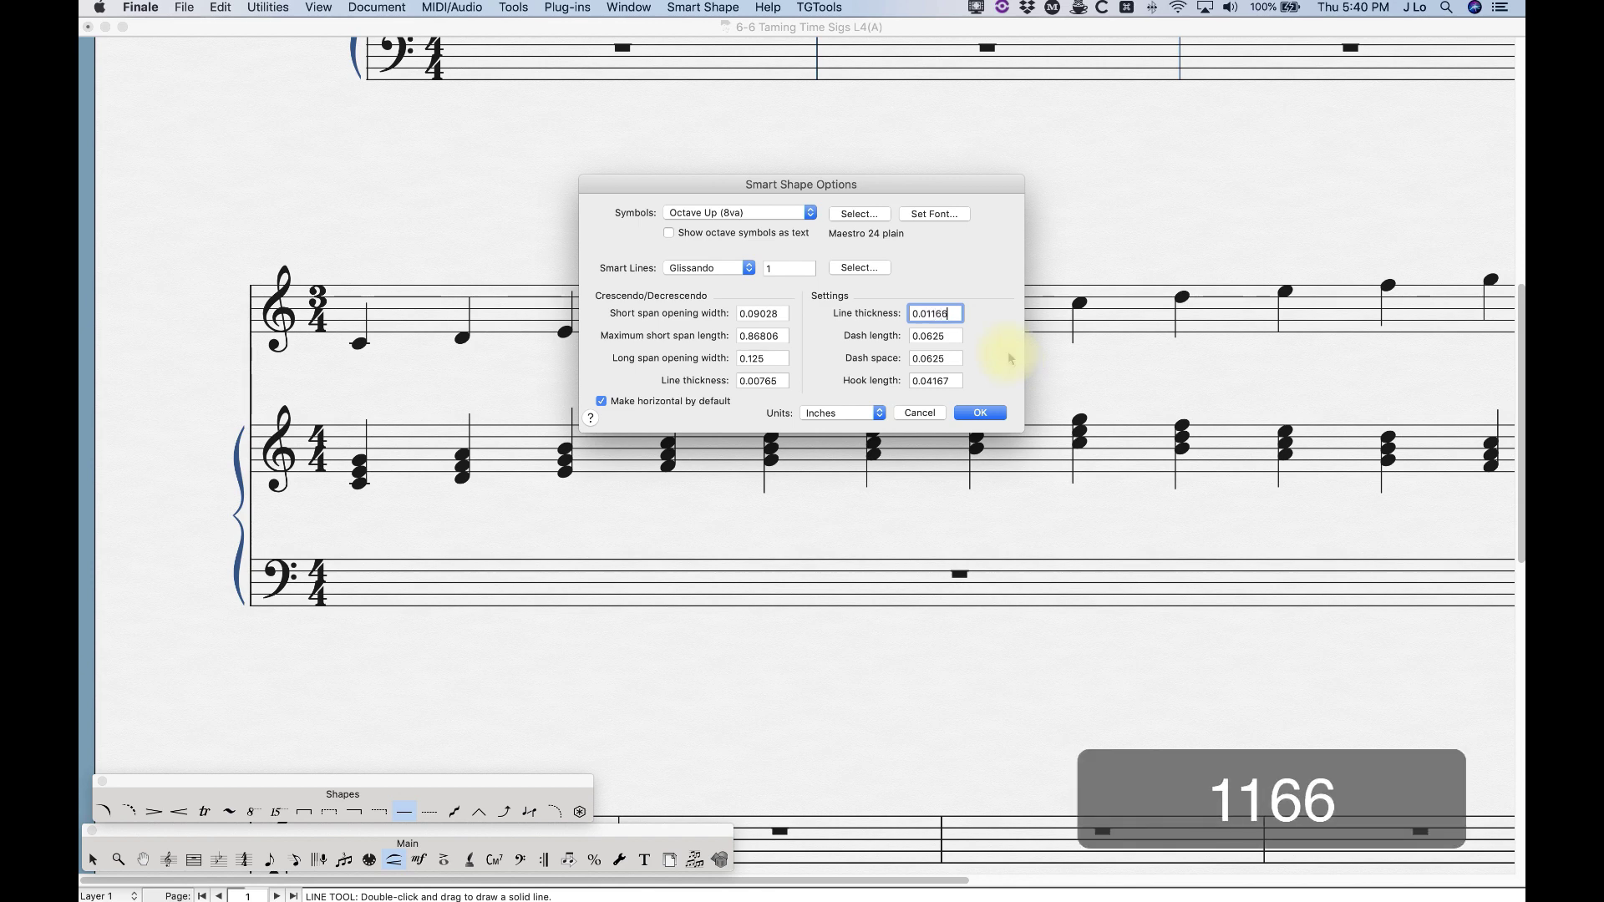
click(969, 413)
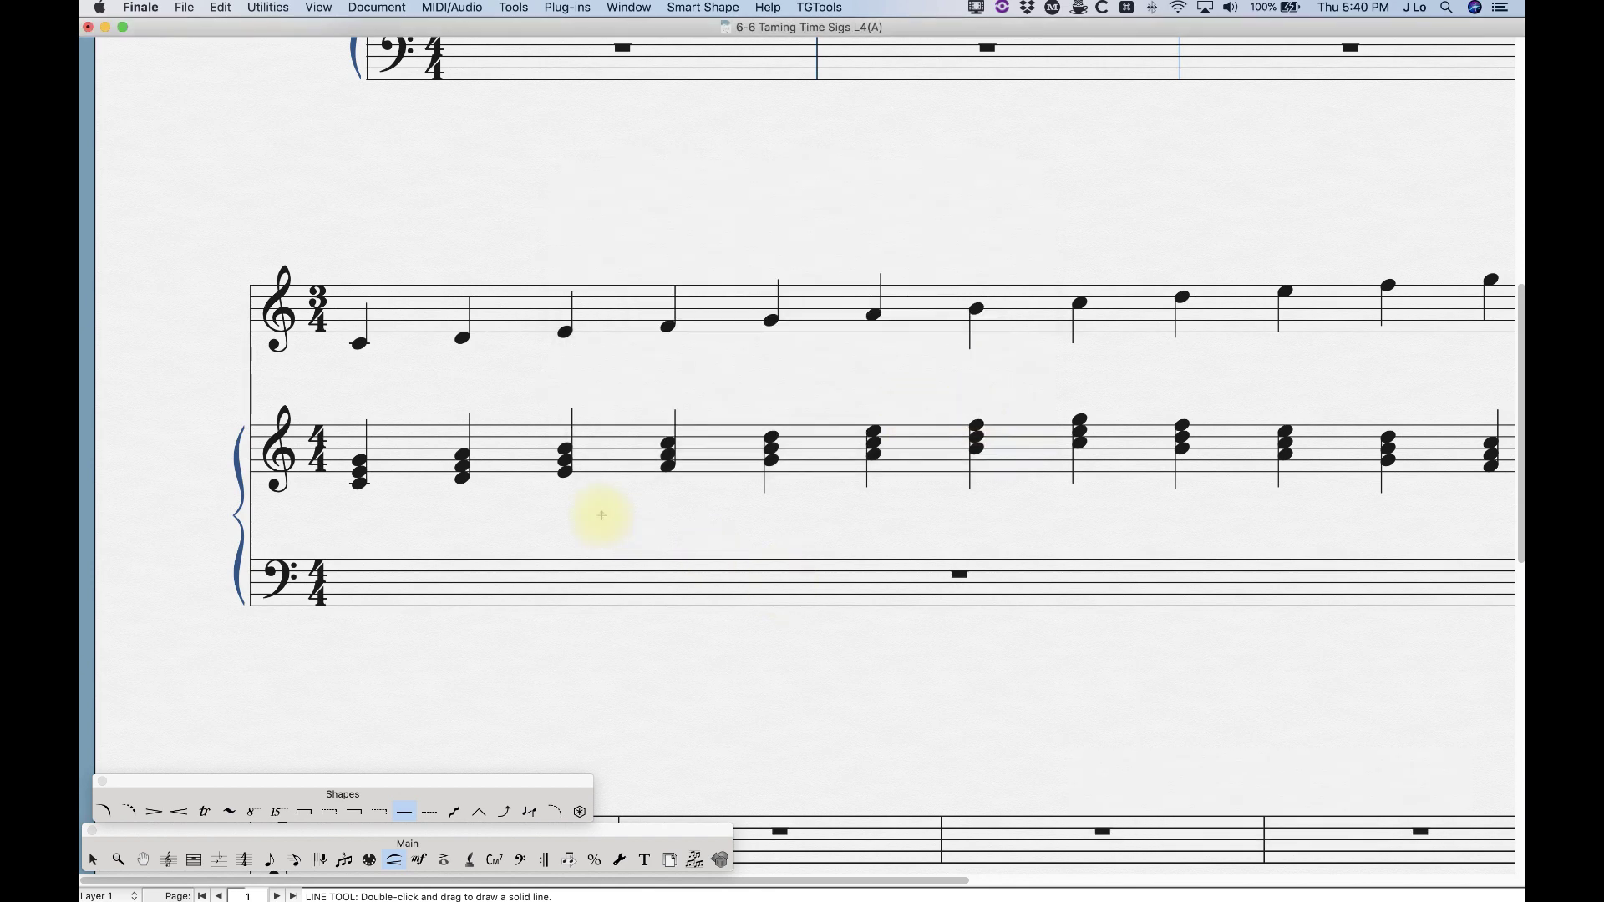
scroll(644, 631, right, 3)
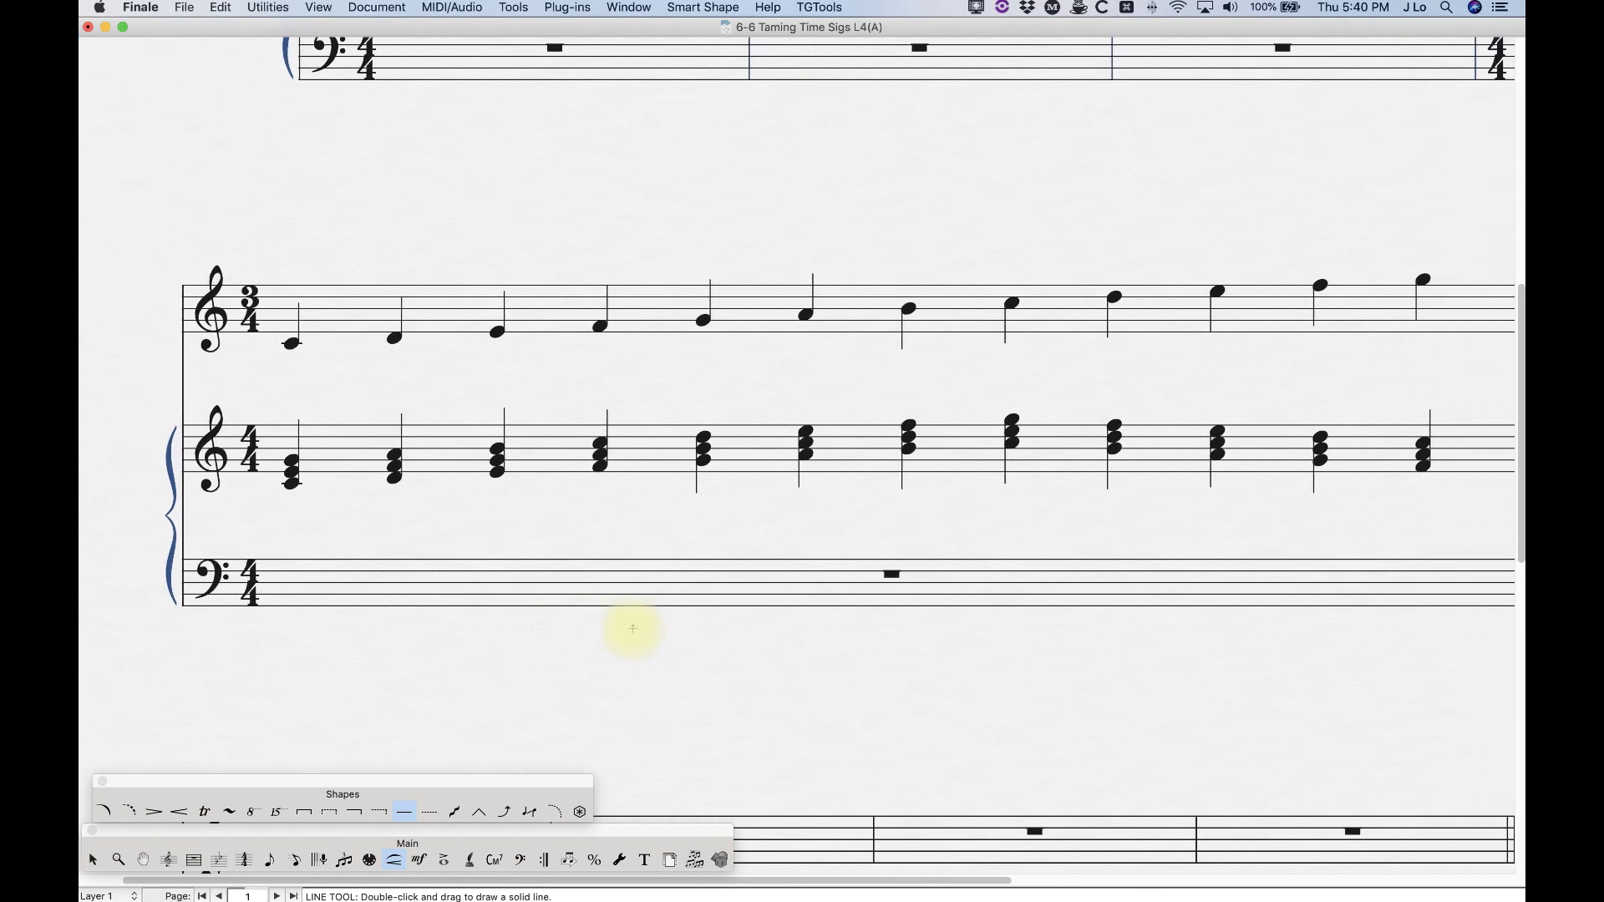
click(404, 815)
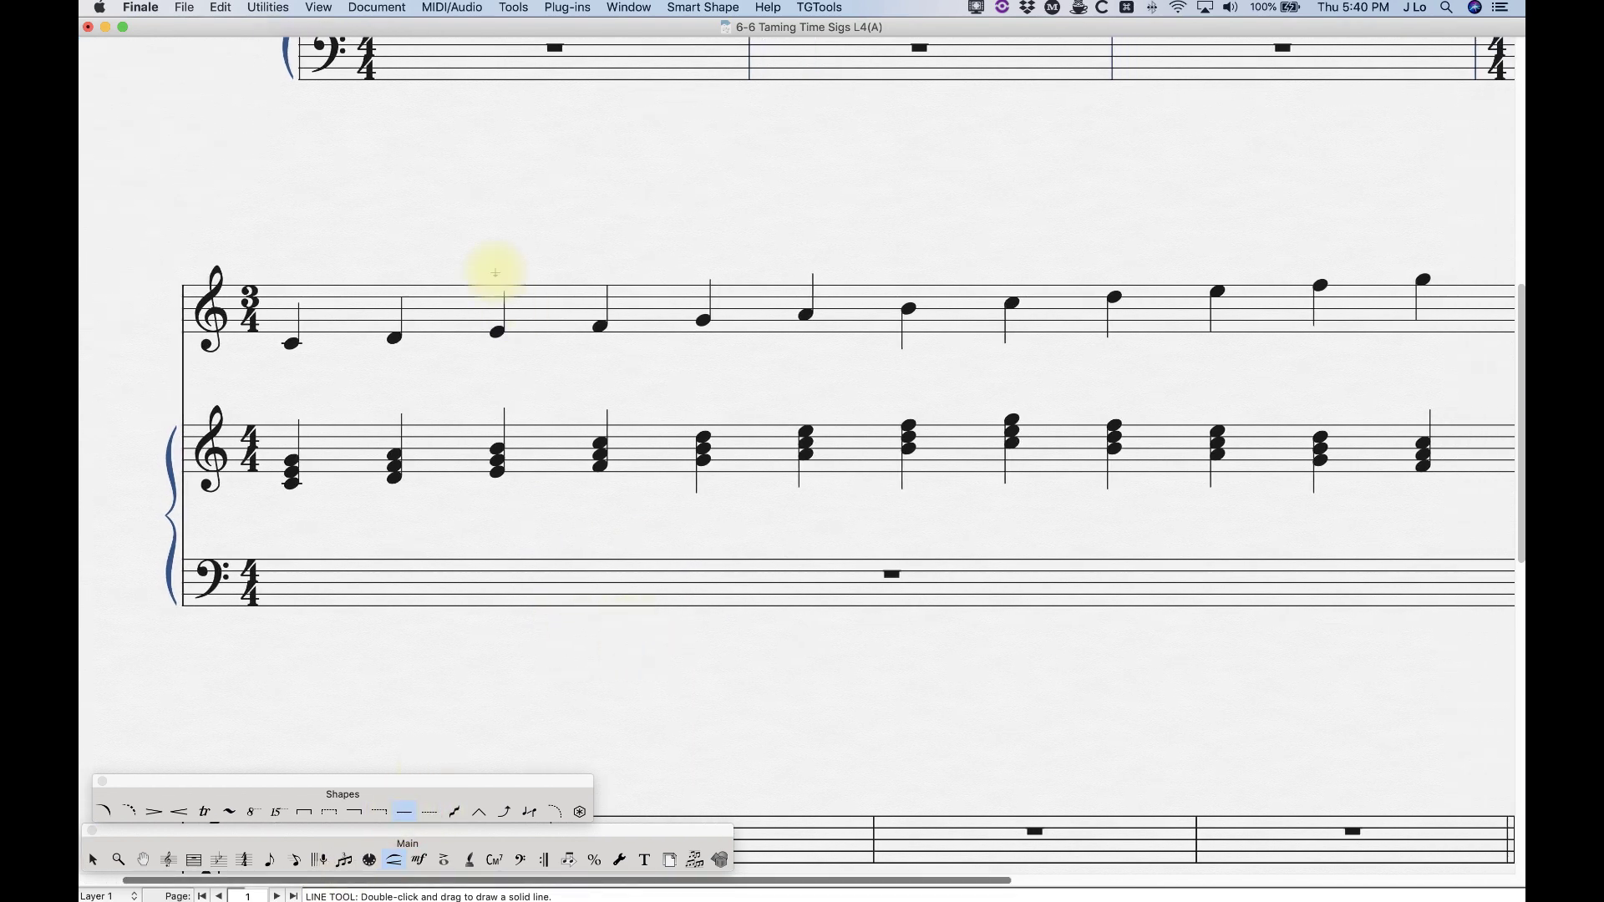
key(super+equal)
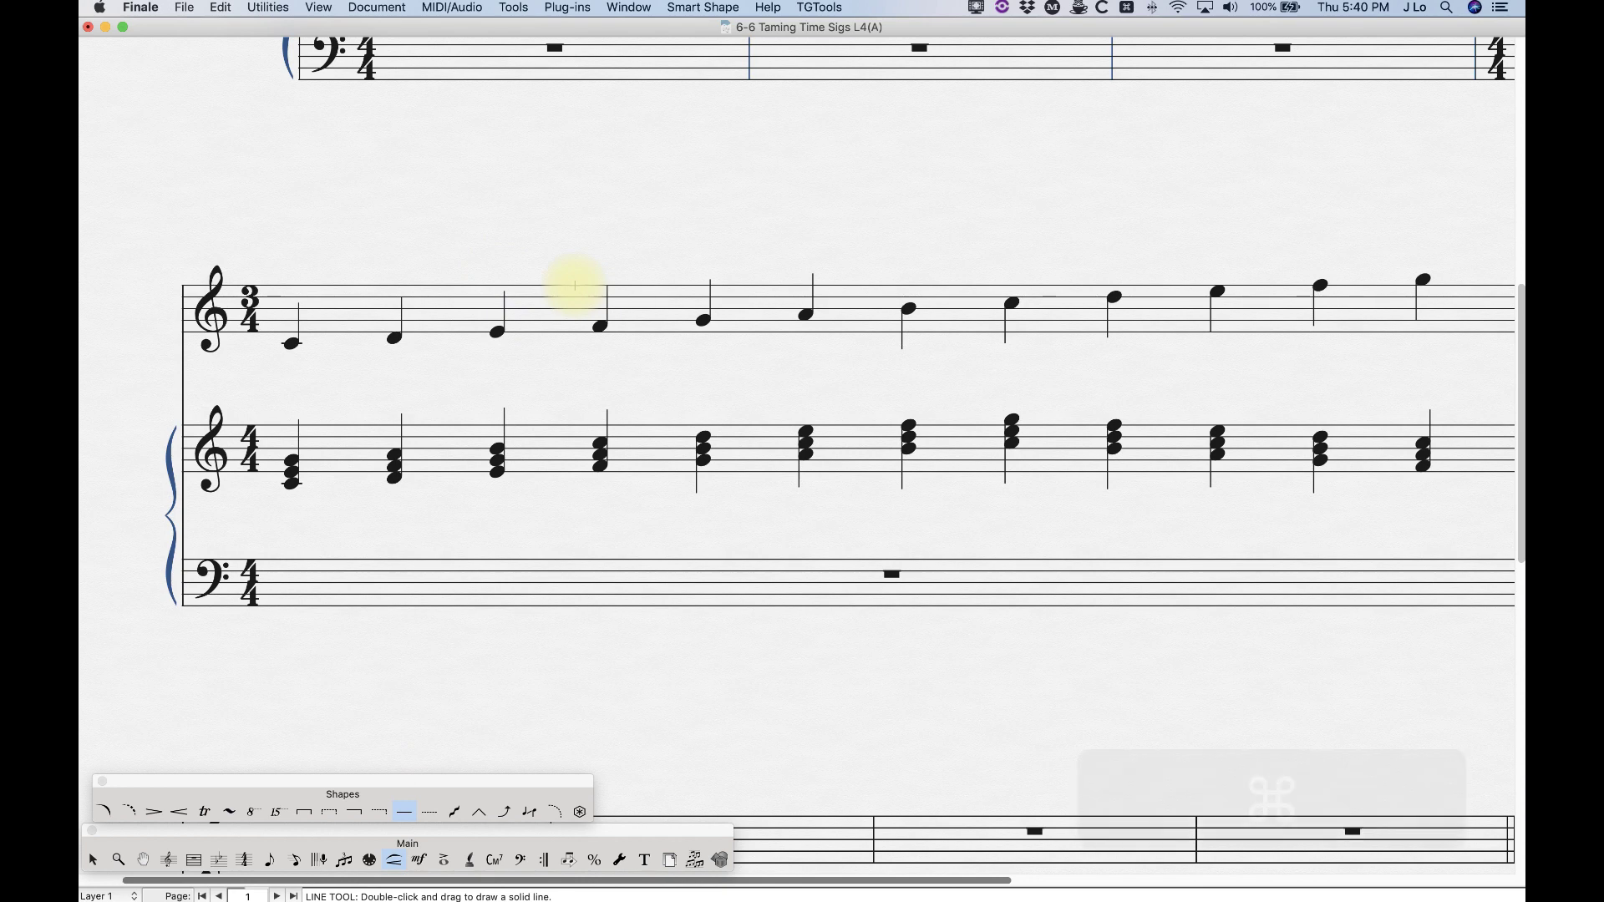
key(super+equal)
scroll(678, 640, right, 5)
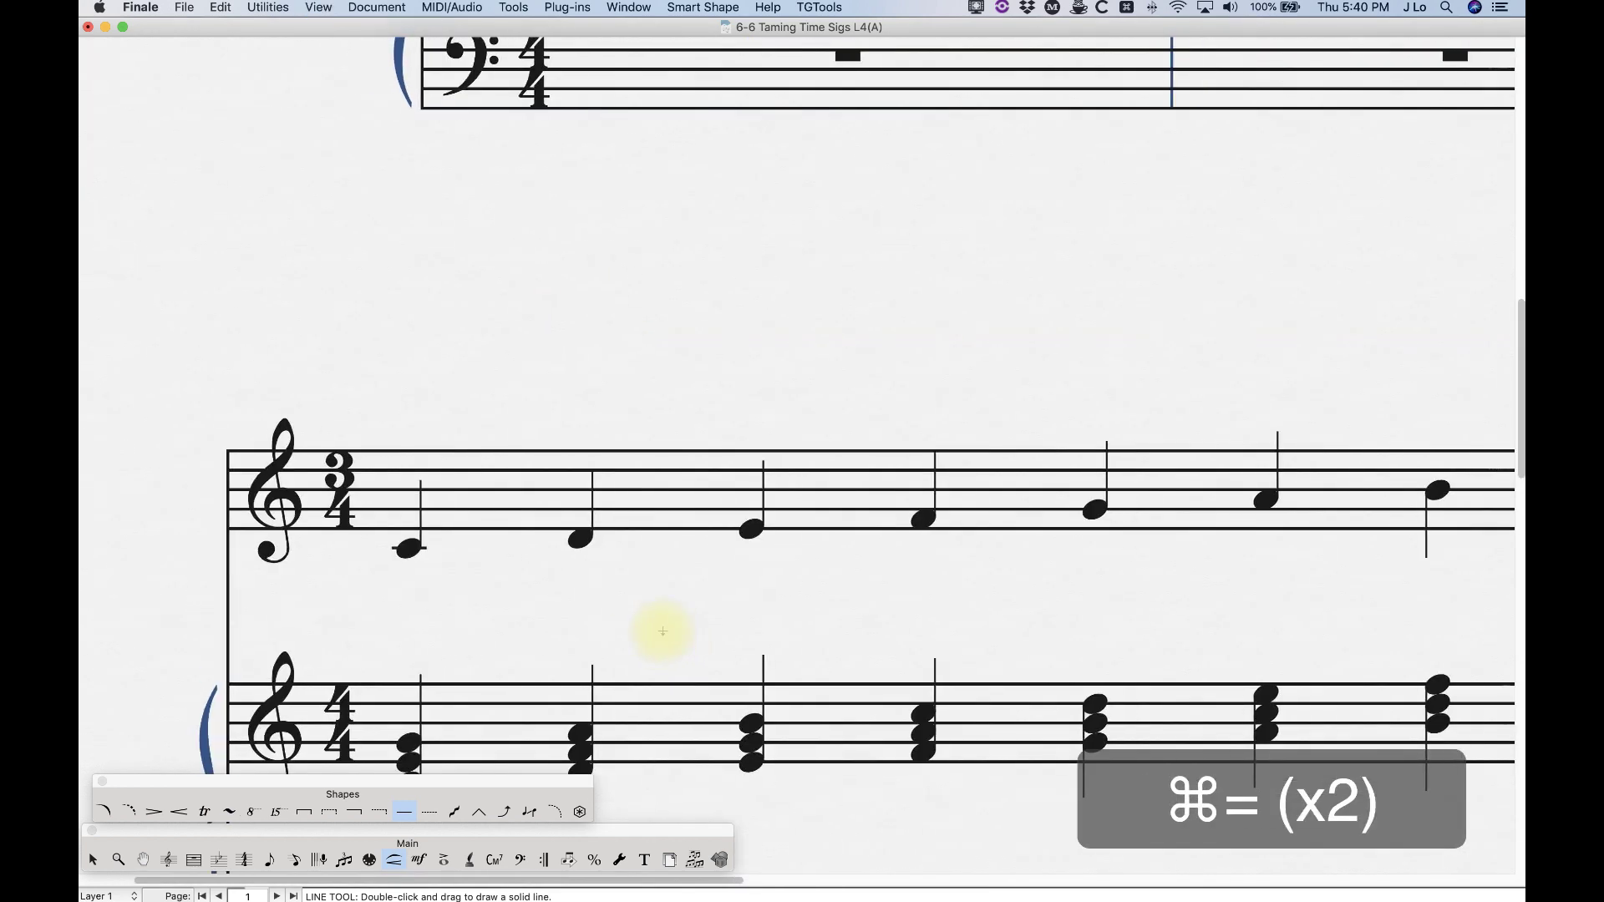
scroll(718, 619, right, 2)
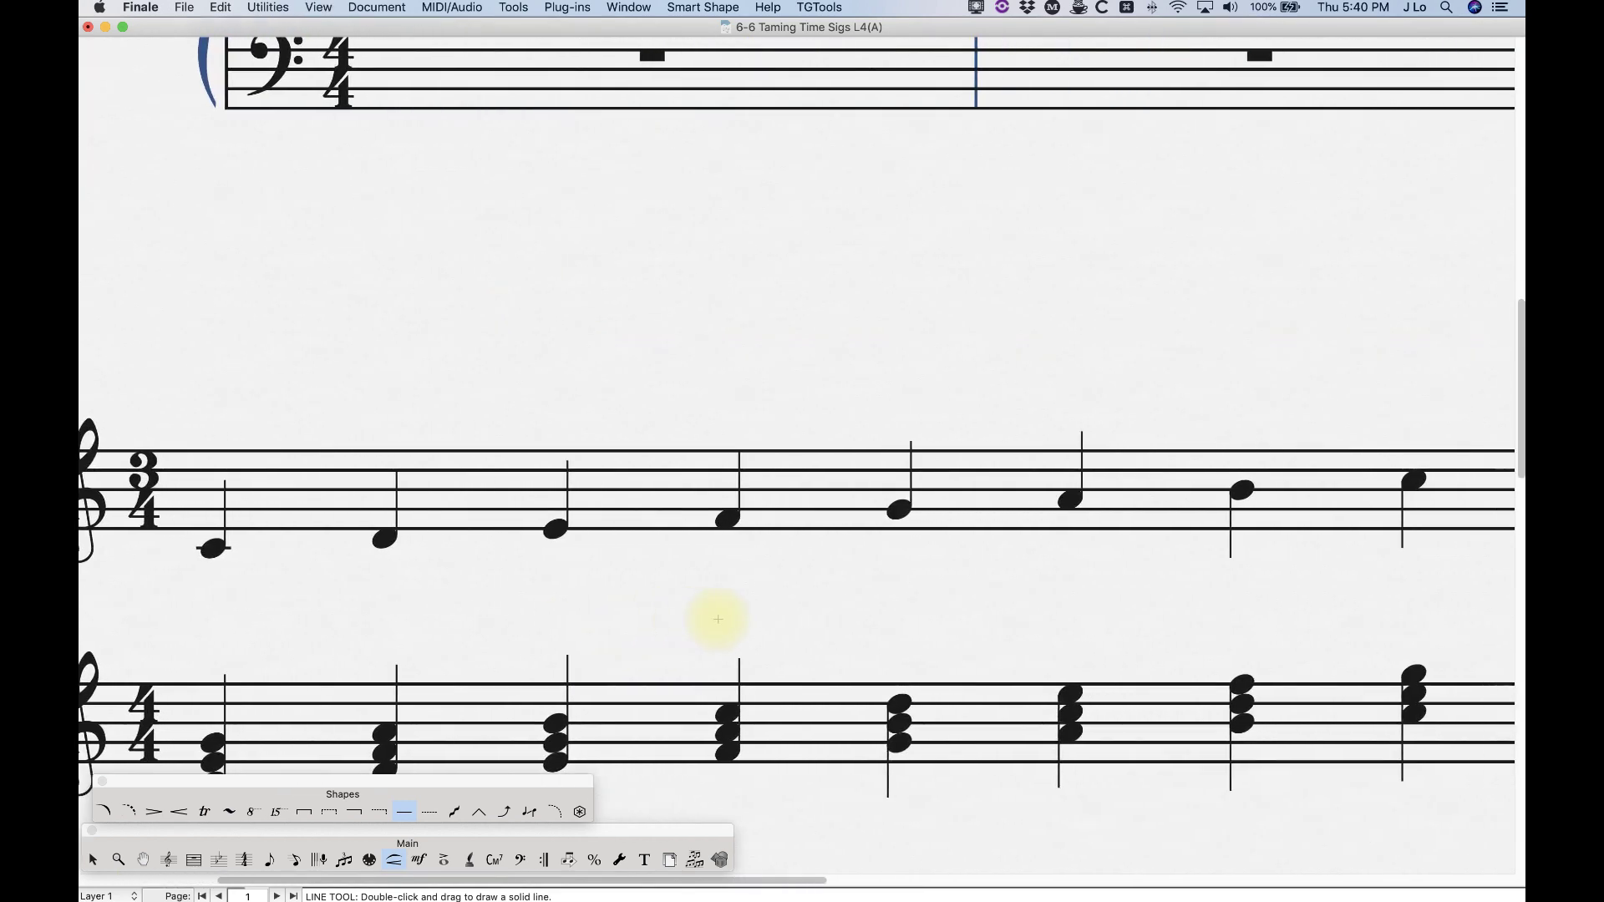
scroll(715, 615, down, 3)
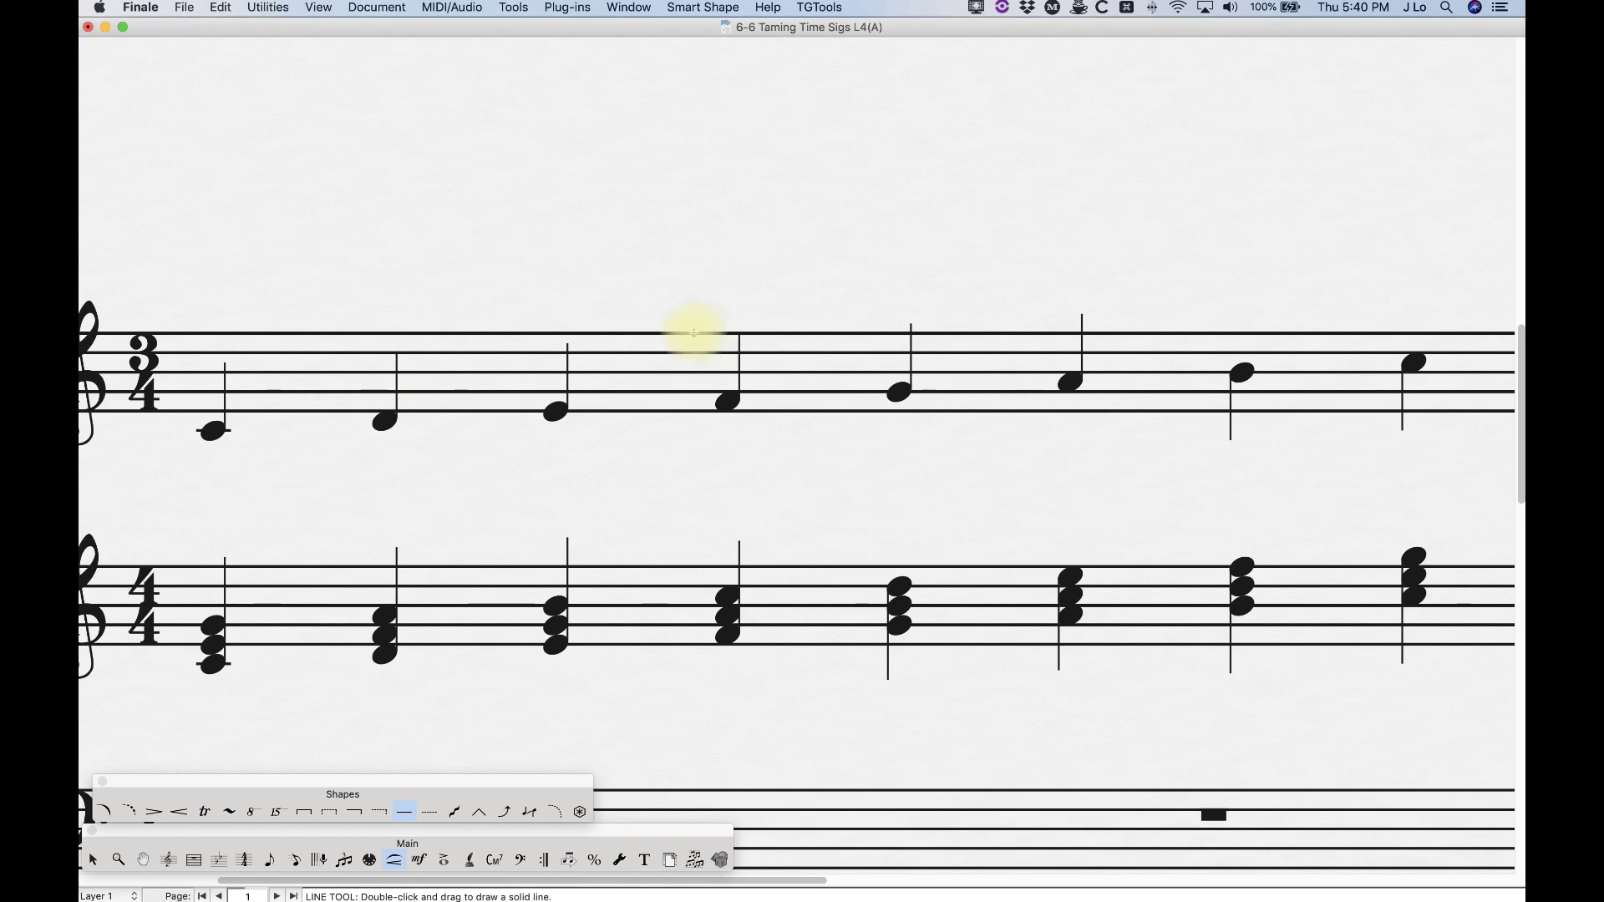
double_click(706, 336)
mouse_move(706, 337)
mouse_down()
mouse_move(713, 410)
mouse_move(715, 391)
mouse_up()
key(BackSpace)
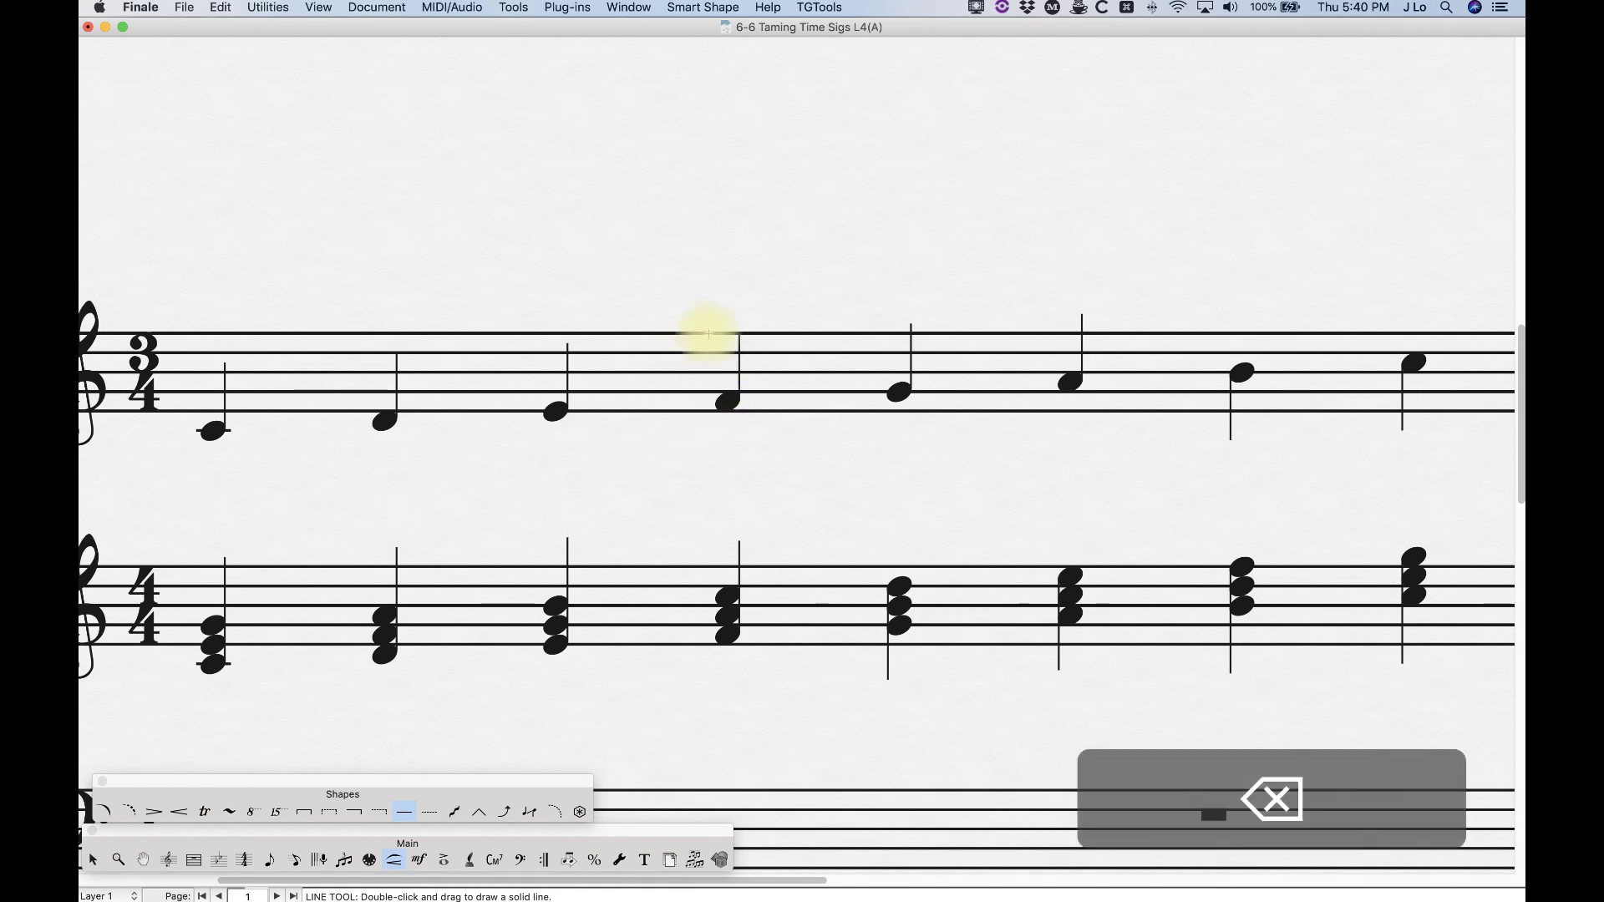
Step: Draw a vertical Smart Shape line spanning the Violin staff before the fourth note and shift it left into barline position
double_click(715, 333)
drag(715, 334, 715, 411)
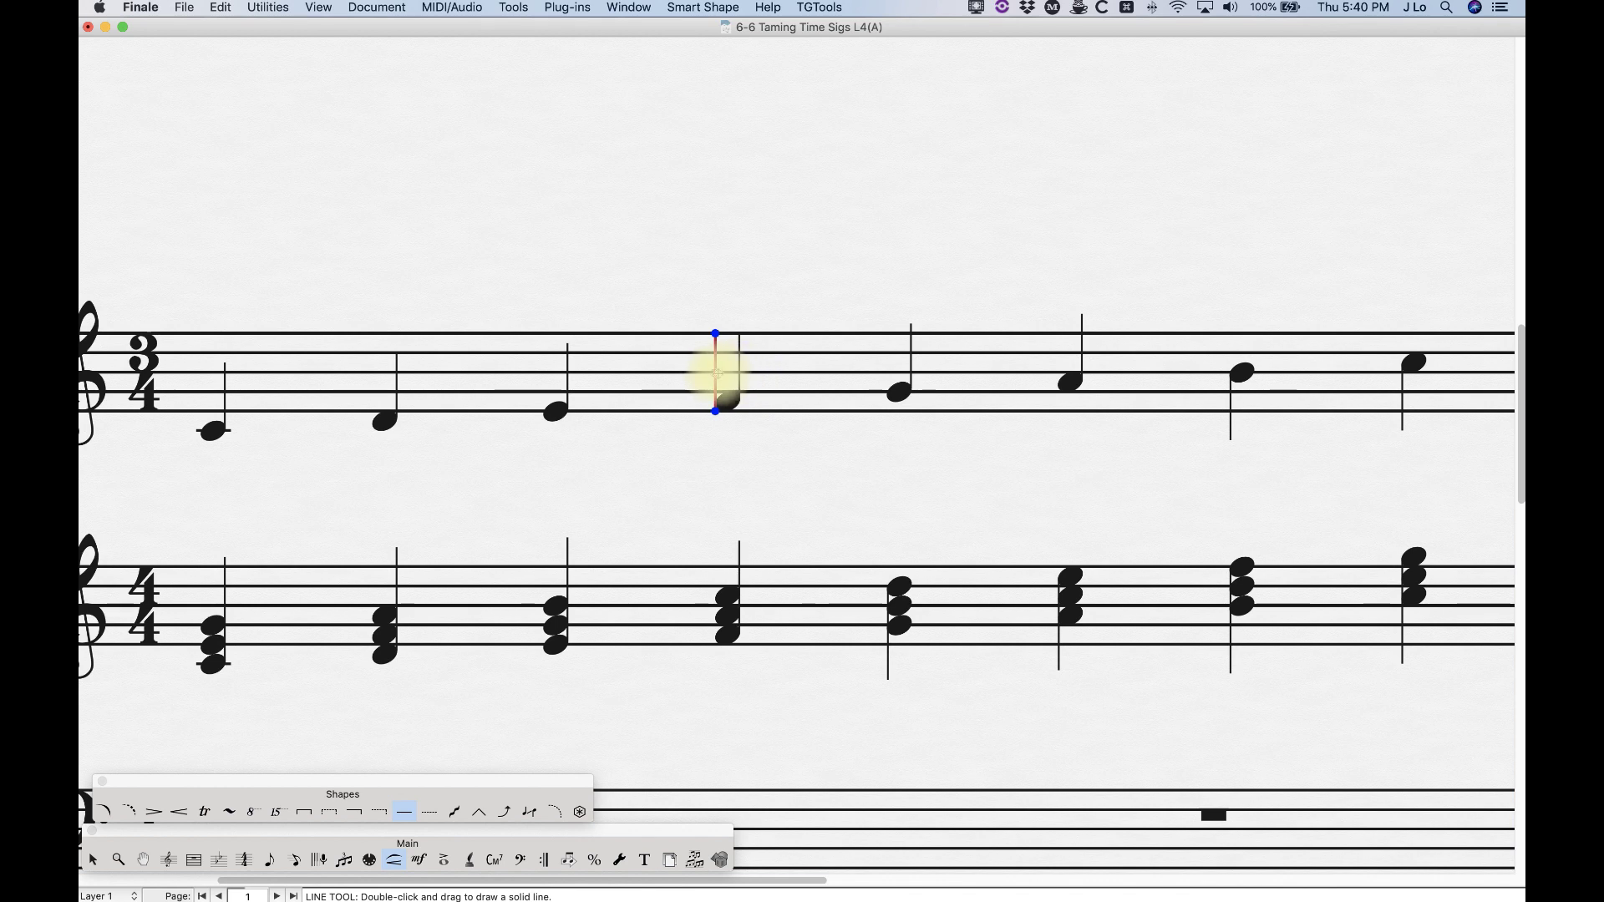
click(714, 373)
drag(708, 373, 700, 373)
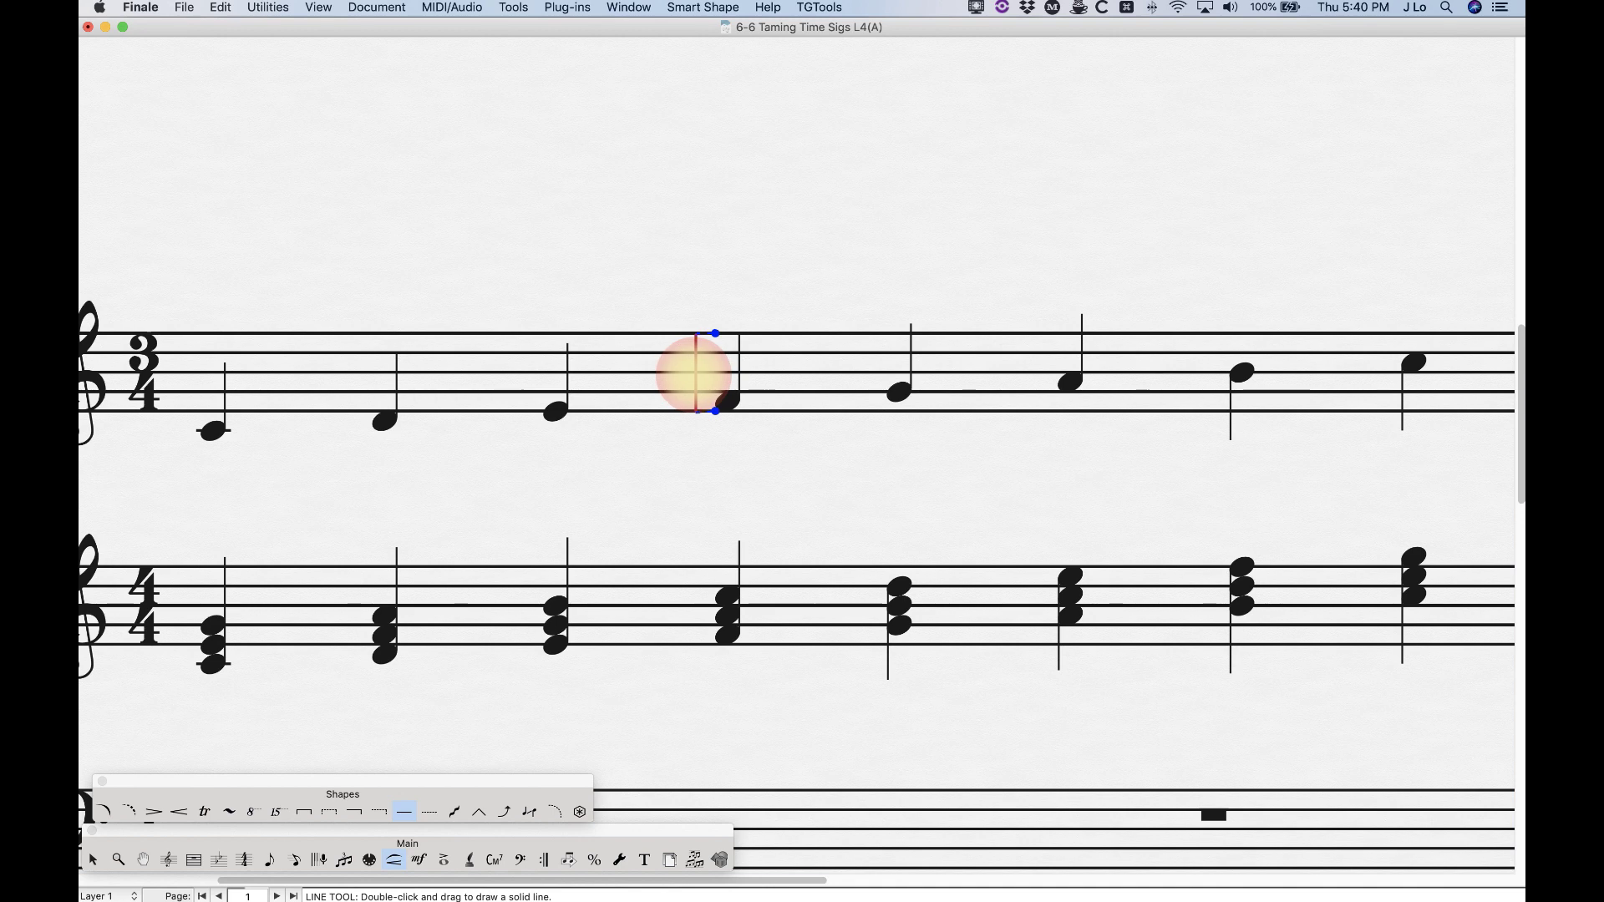
drag(692, 372, 693, 372)
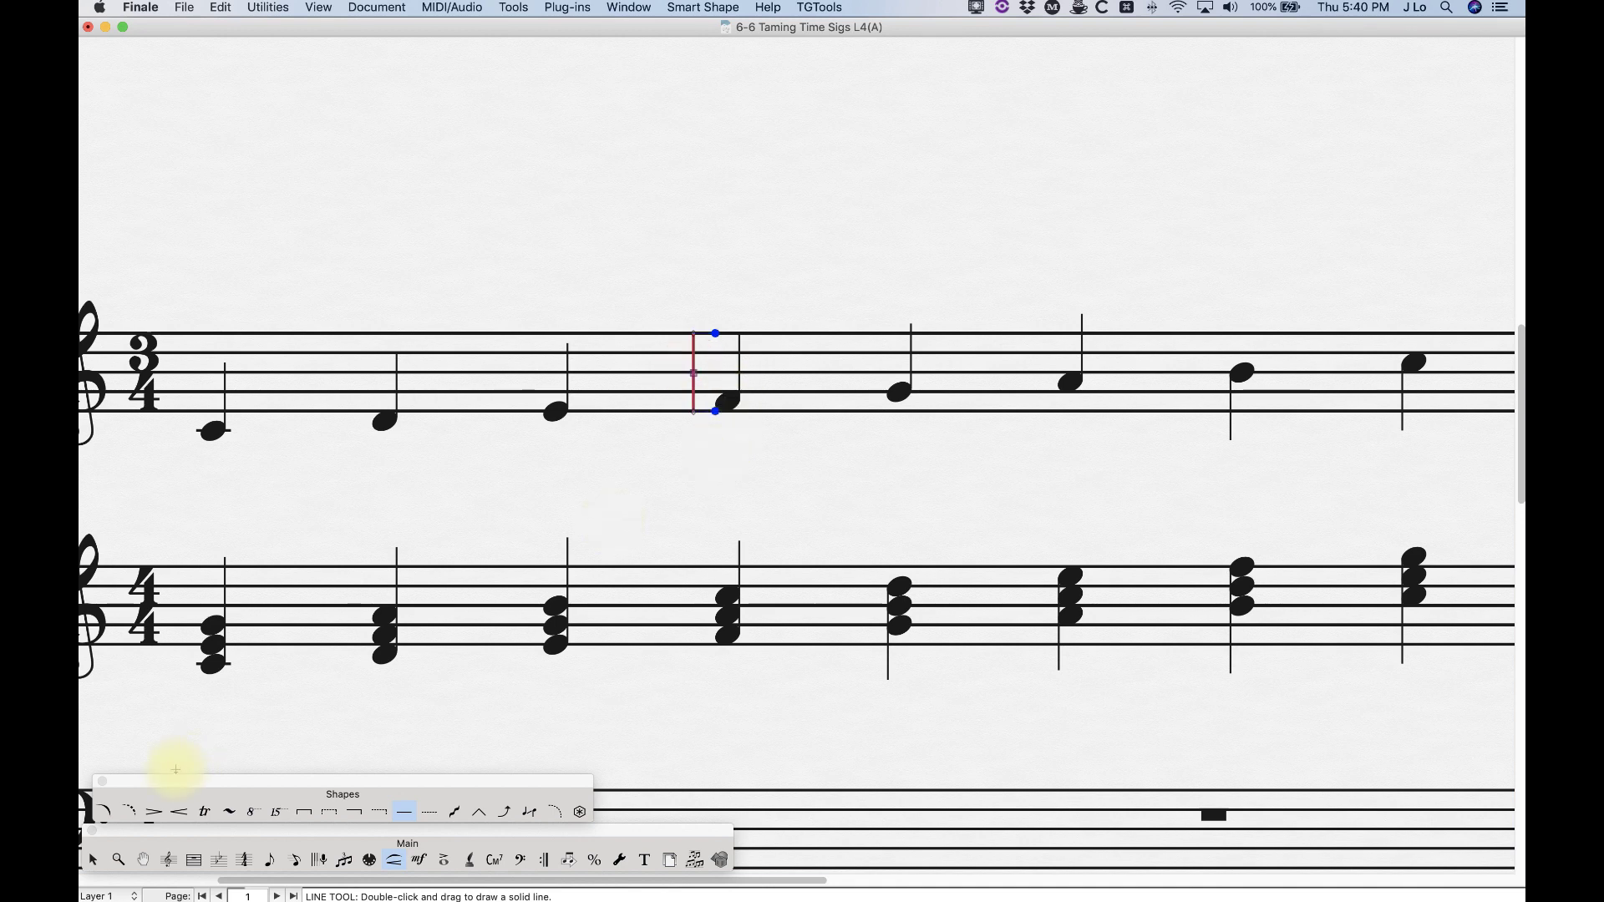
click(93, 859)
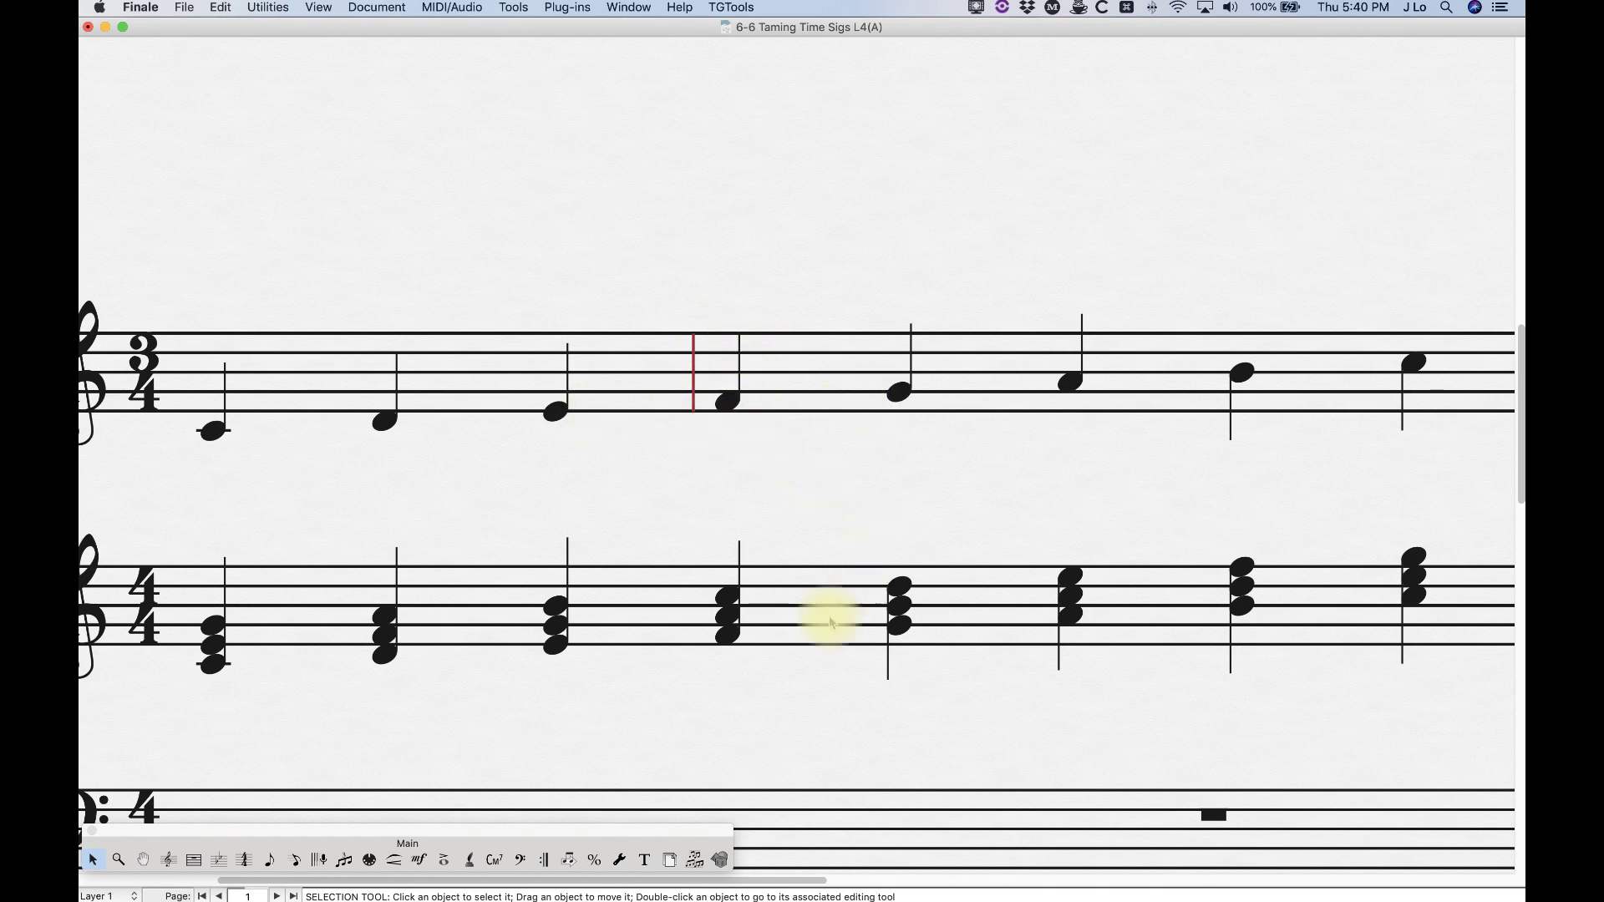
Step: Draw a vertical Smart Shape line spanning the upper Piano staff and position it as a barline before the fifth chord
click(393, 859)
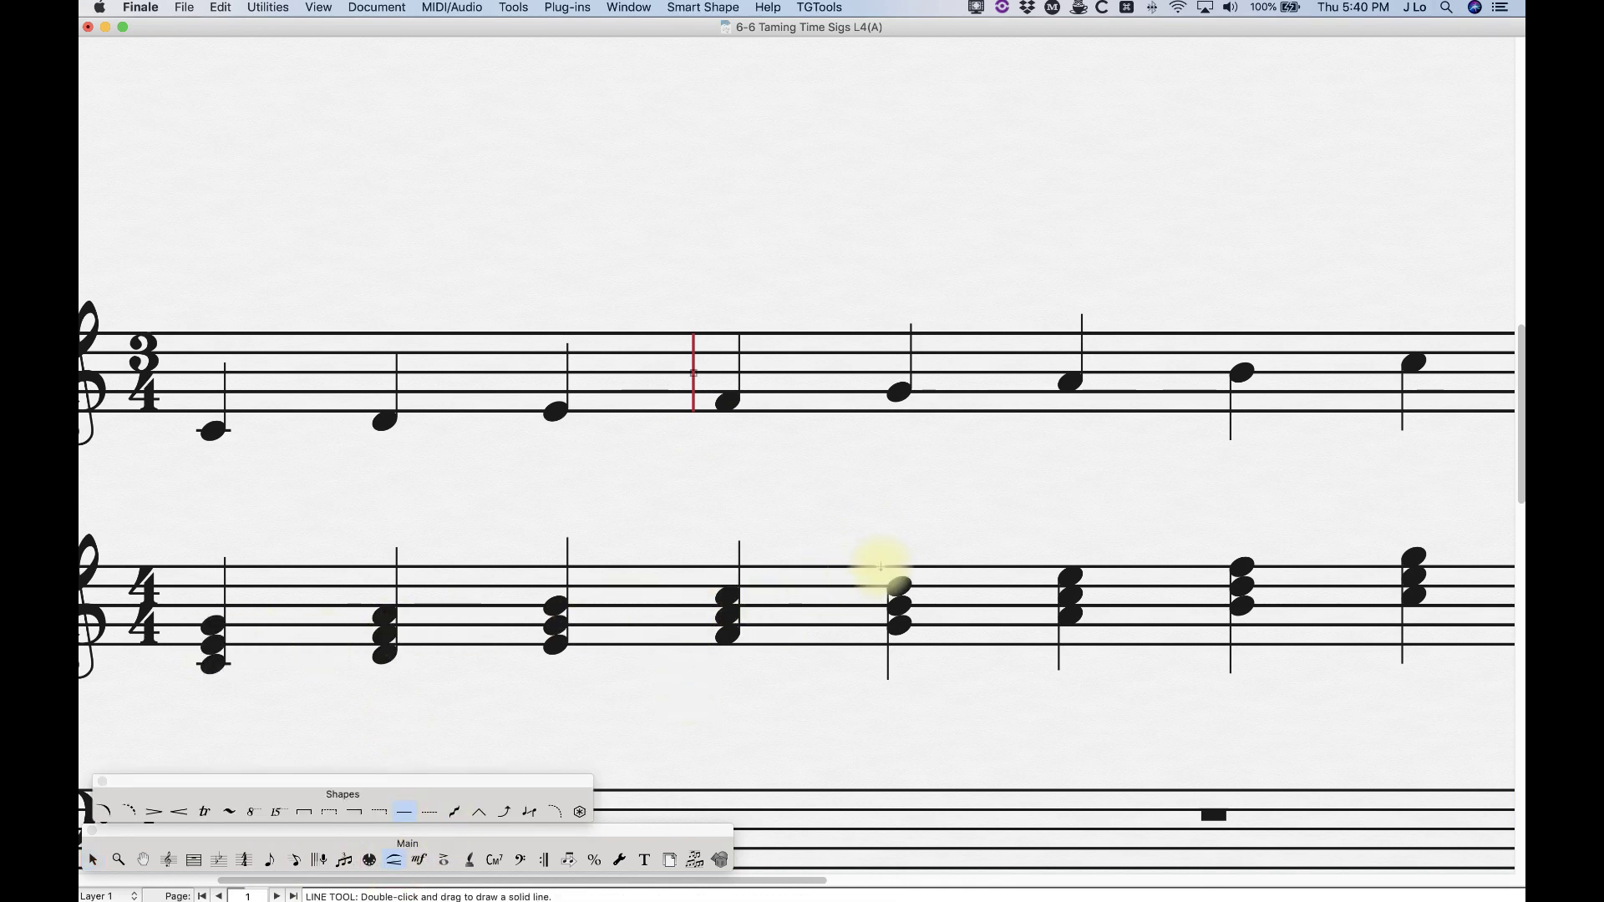
key(shift)
key(shift)
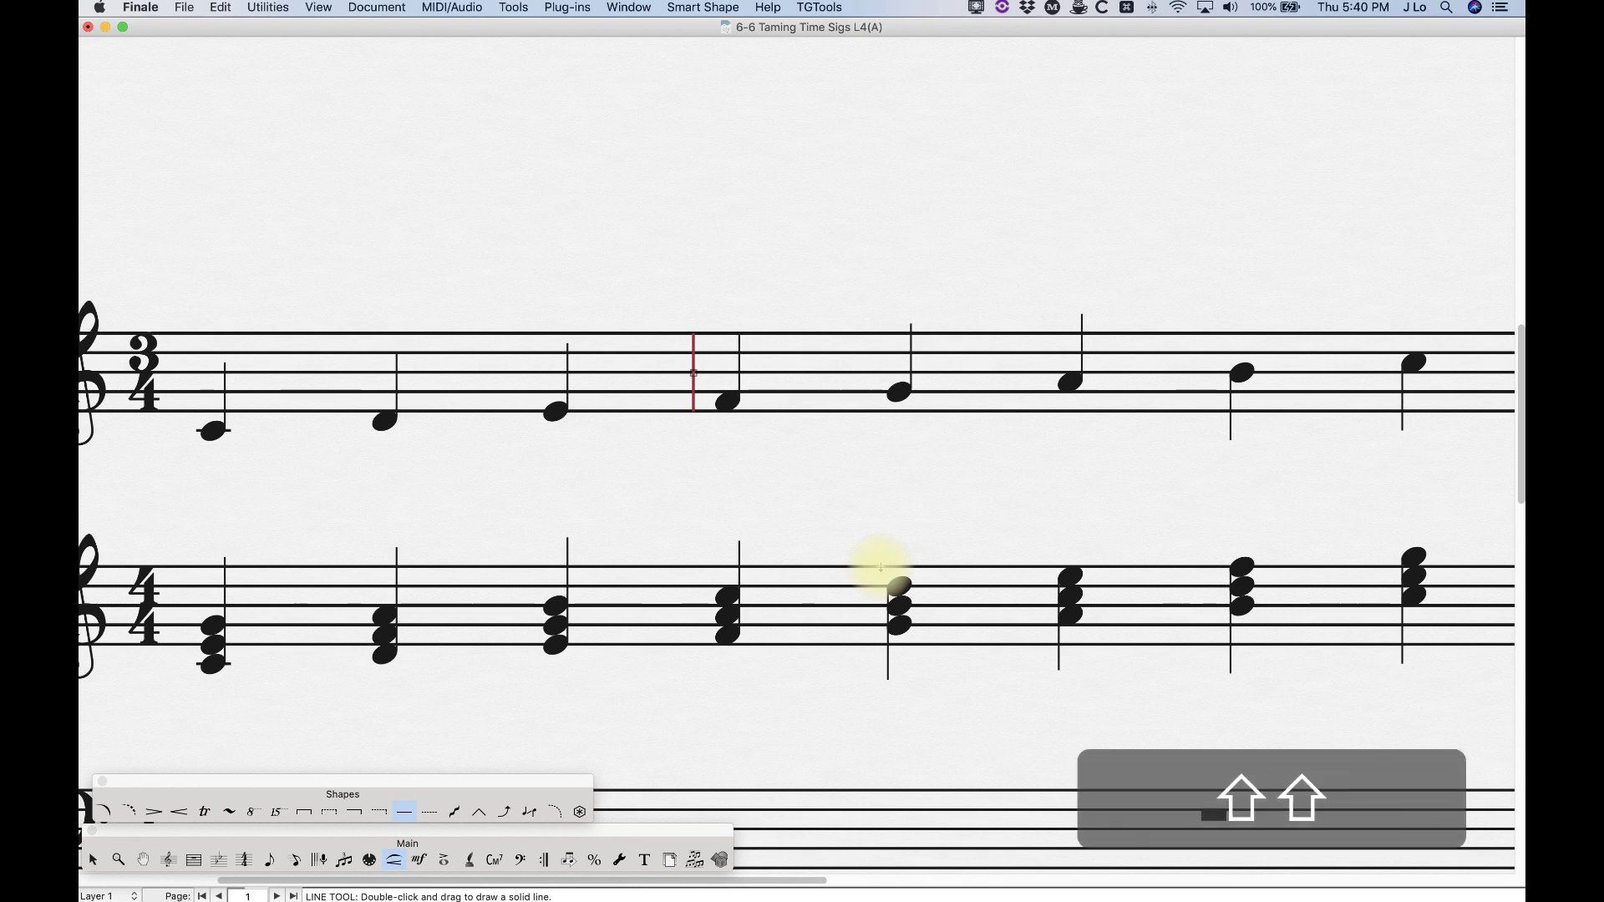
key(shift)
click(882, 568)
mouse_move(887, 567)
mouse_down()
mouse_move(887, 643)
mouse_move(738, 637)
mouse_move(816, 465)
mouse_move(956, 539)
mouse_move(752, 394)
mouse_move(924, 394)
mouse_move(852, 437)
mouse_move(887, 644)
mouse_move(883, 609)
mouse_move(866, 611)
mouse_up()
click(93, 860)
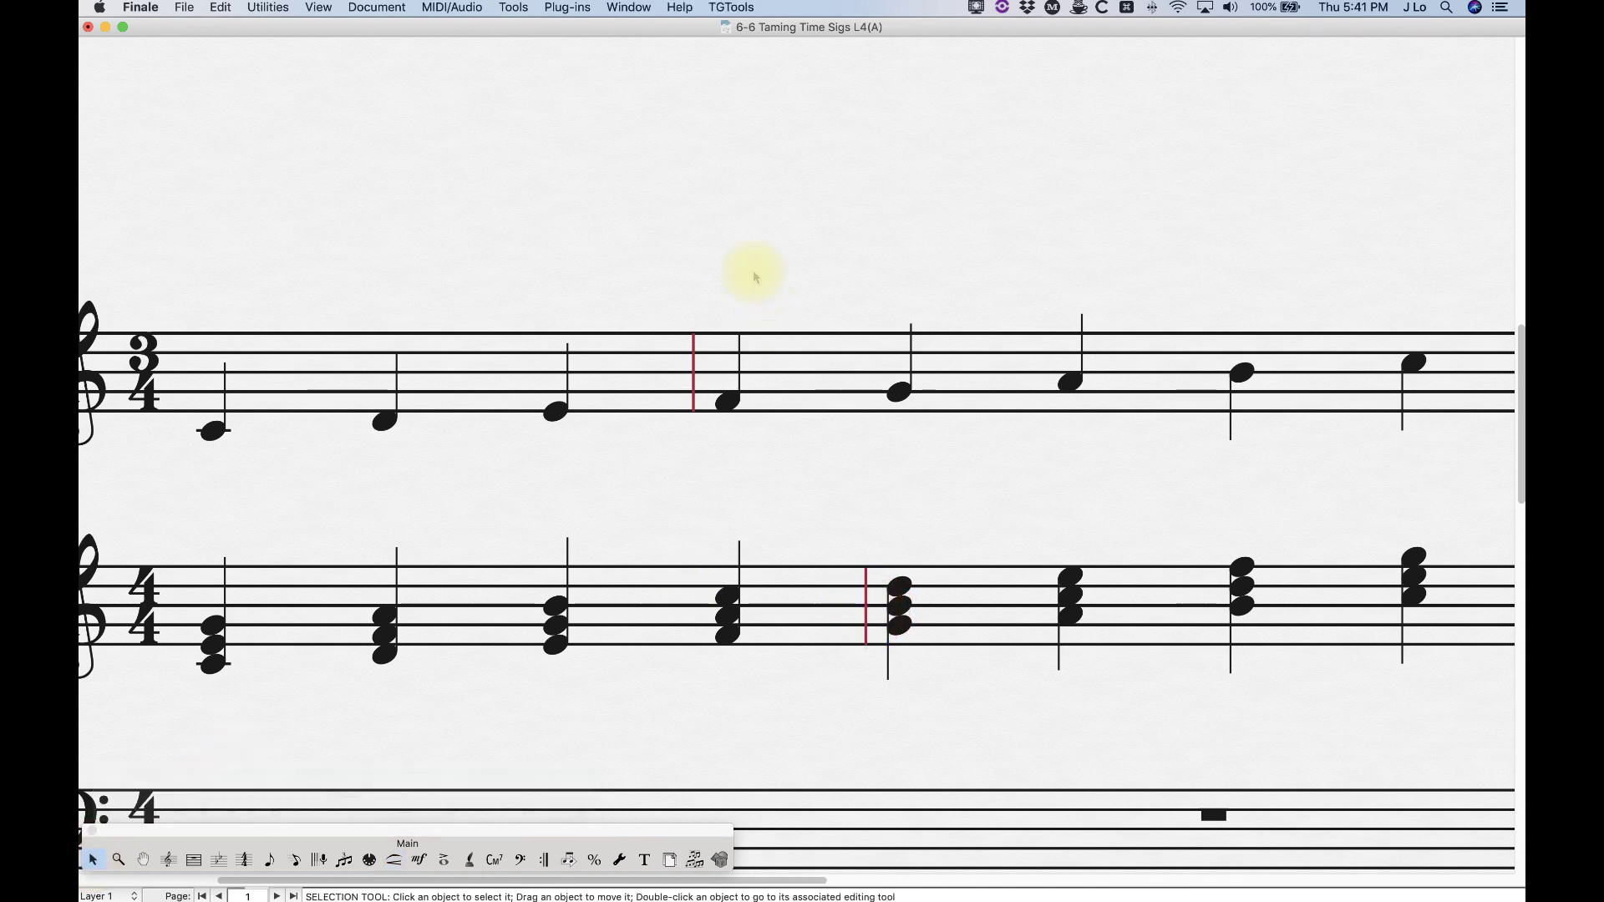
Step: Restrict the edit filter for the Violin measure to Smart Shapes only, including those assigned to notes
key(super+equal)
key(super+minus)
key(super+minus)
key(super+minus)
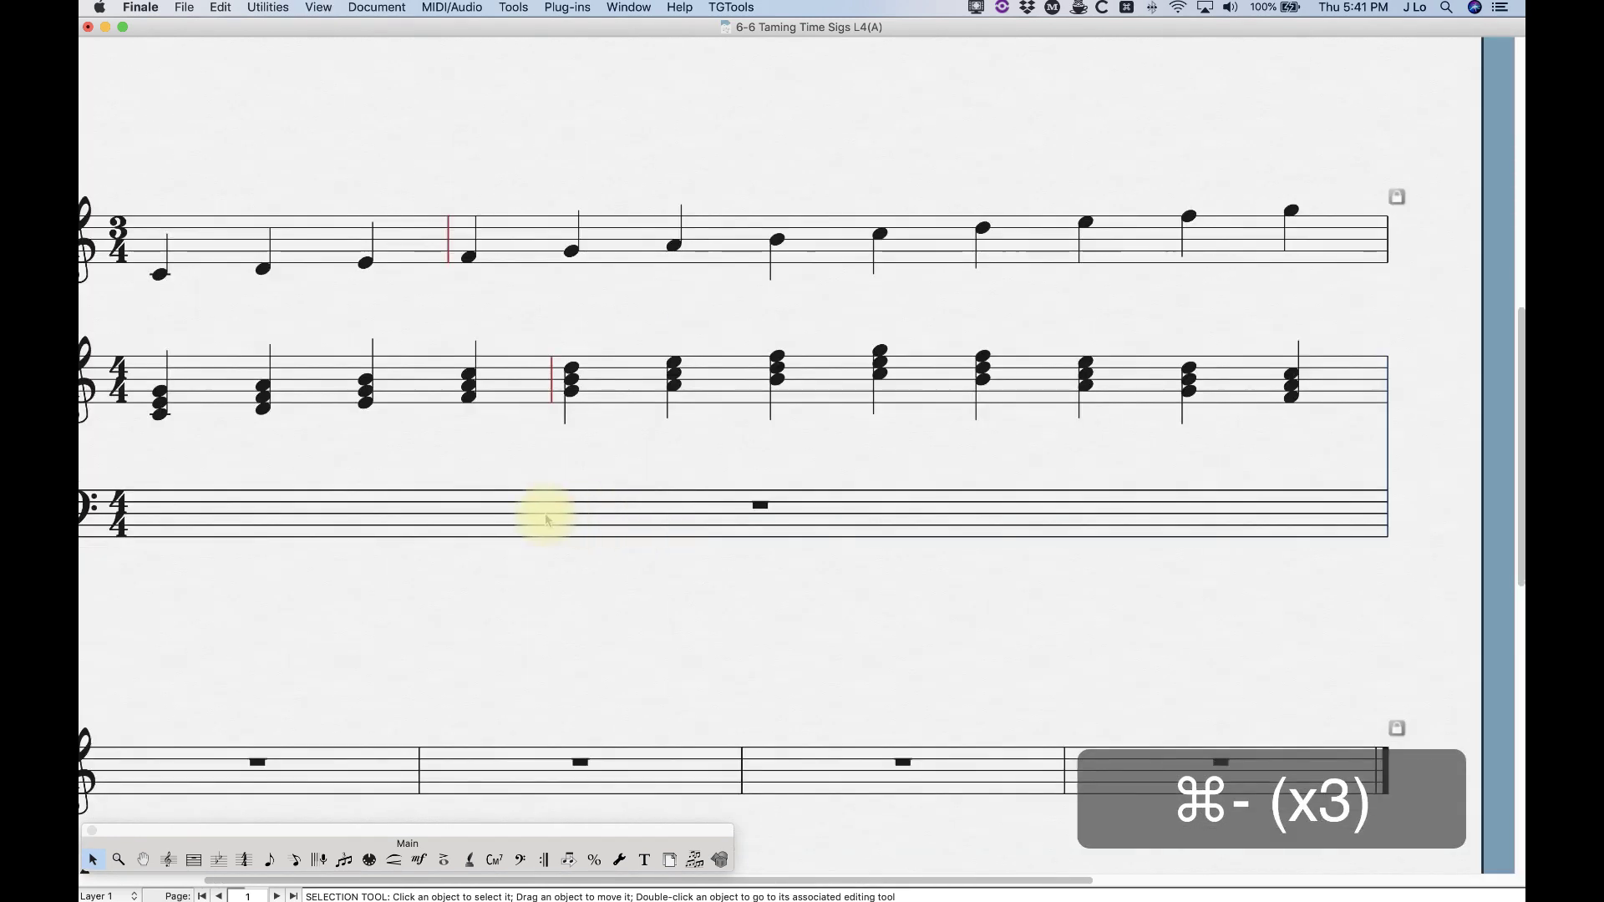
key(super+minus)
scroll(501, 512, up, 1)
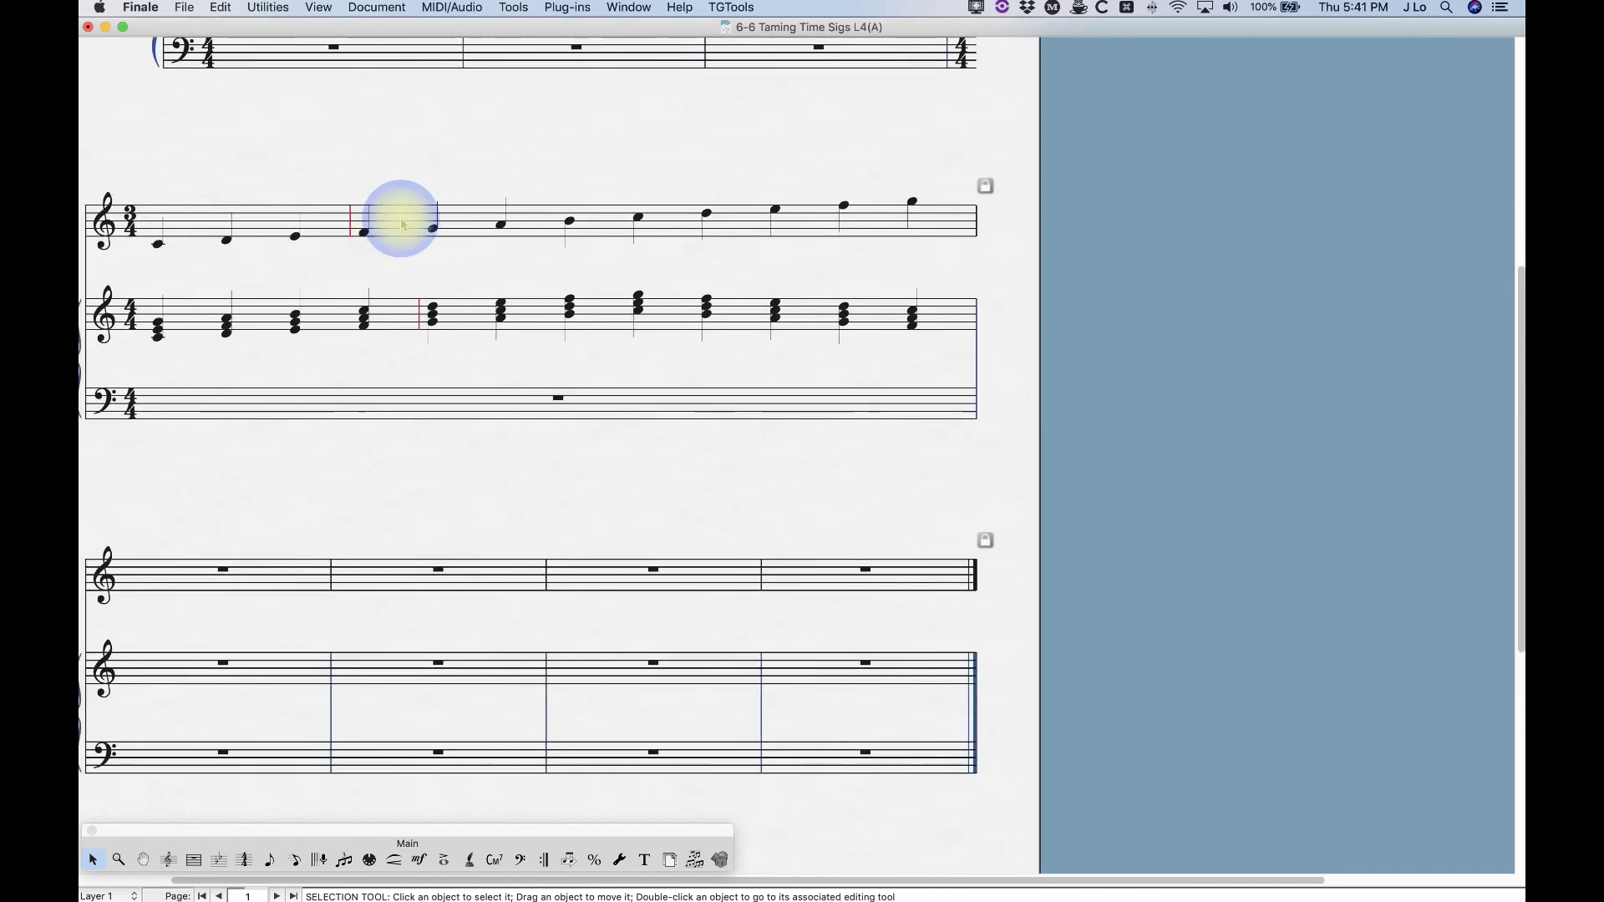
right_click(404, 224)
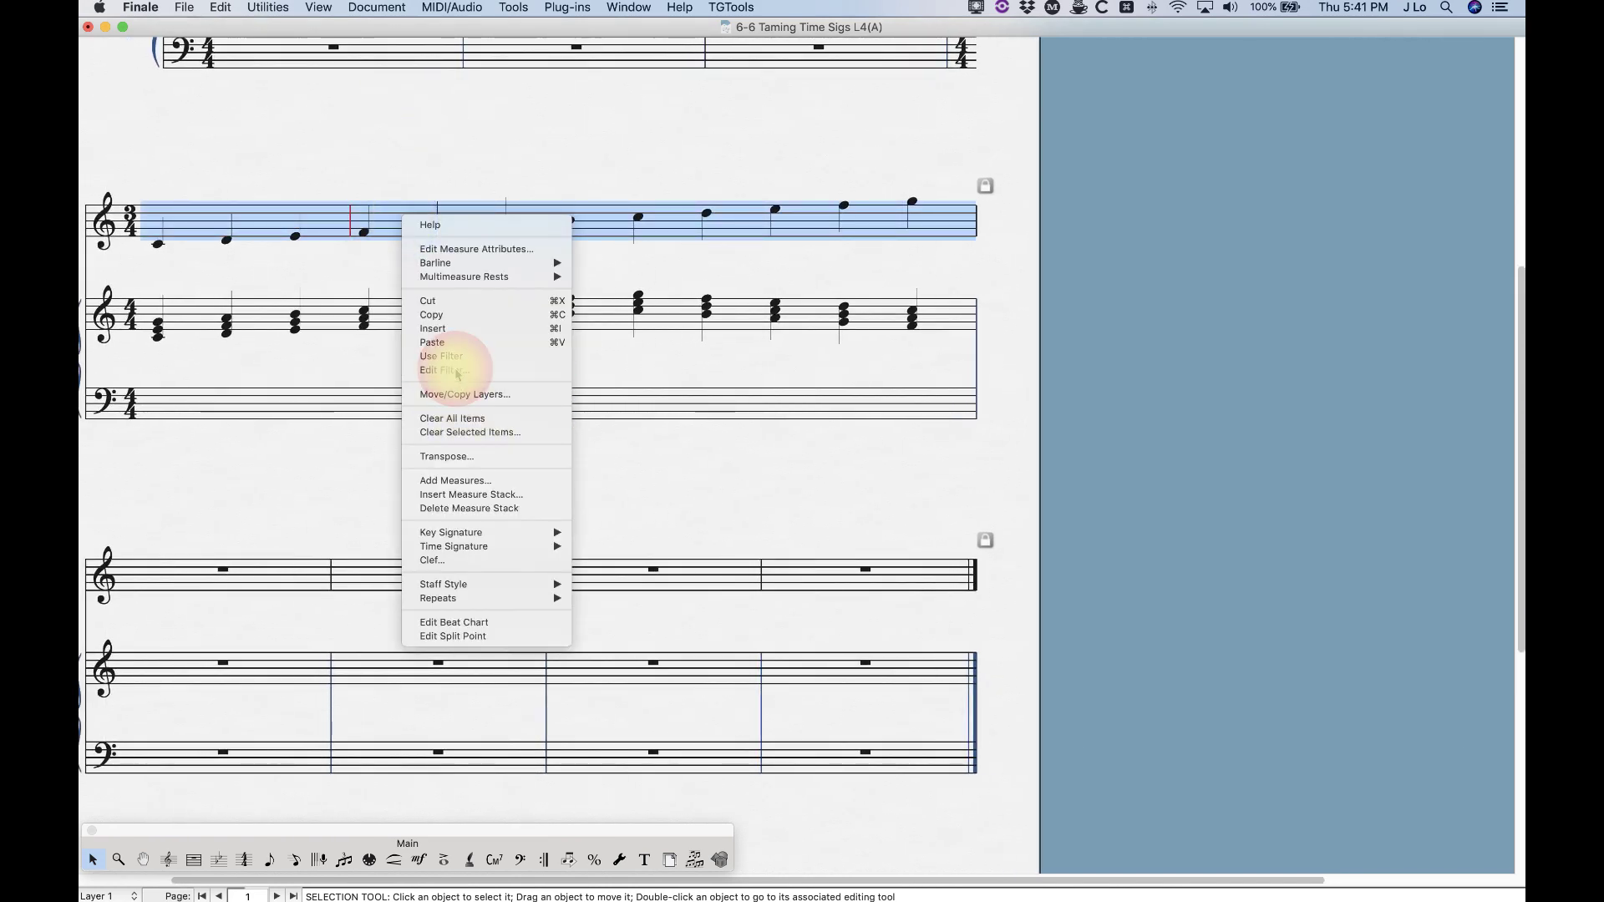
click(729, 402)
click(835, 526)
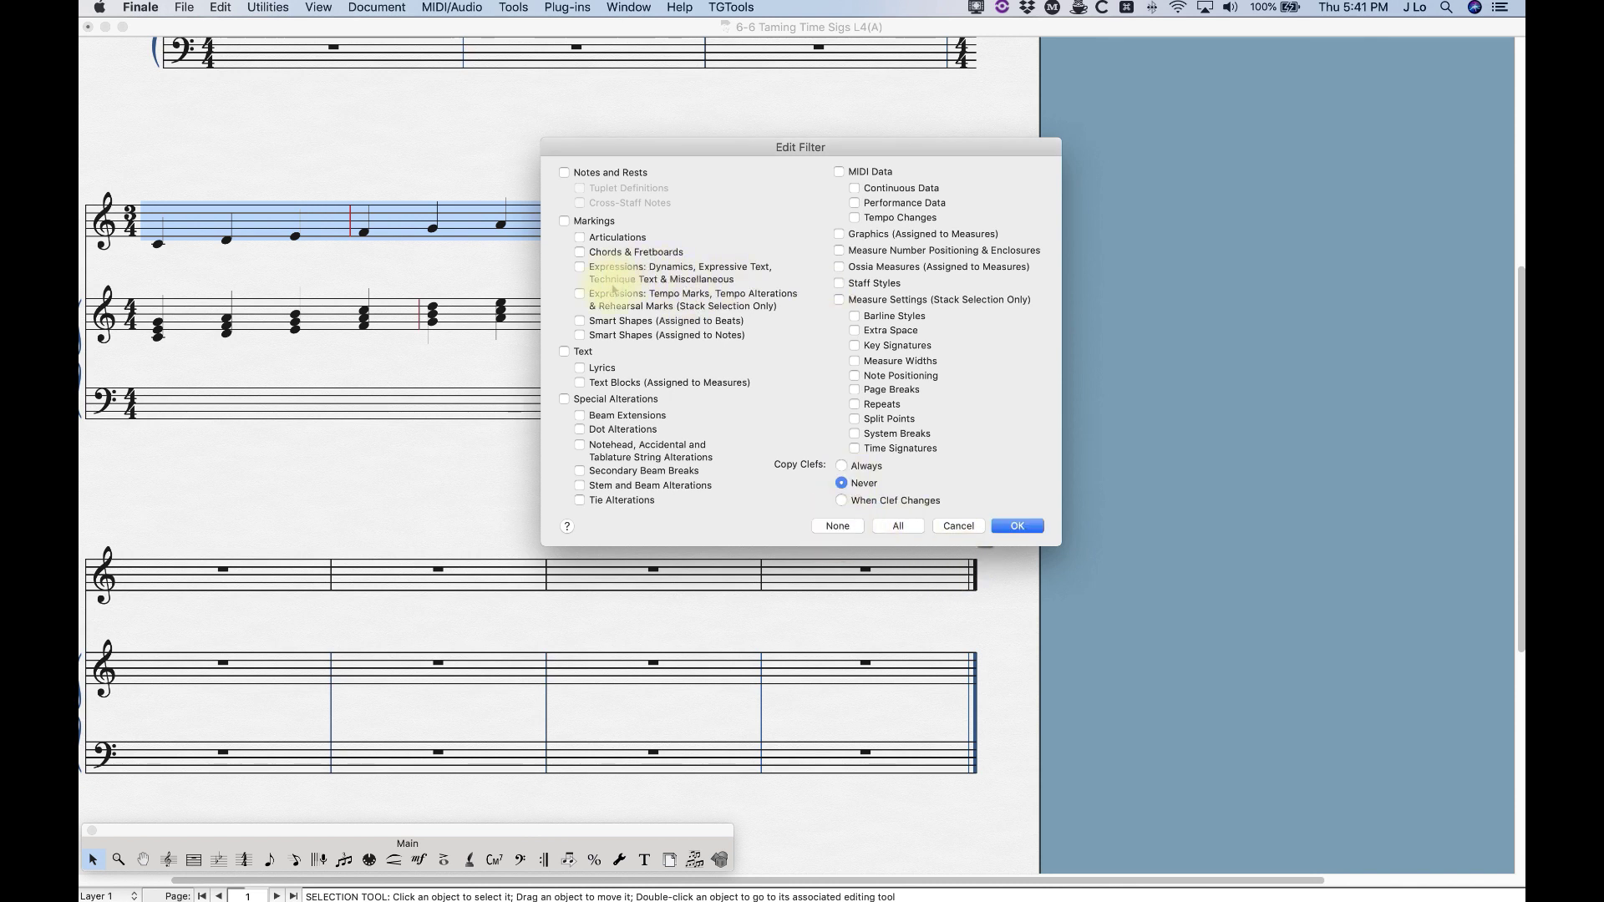
click(579, 335)
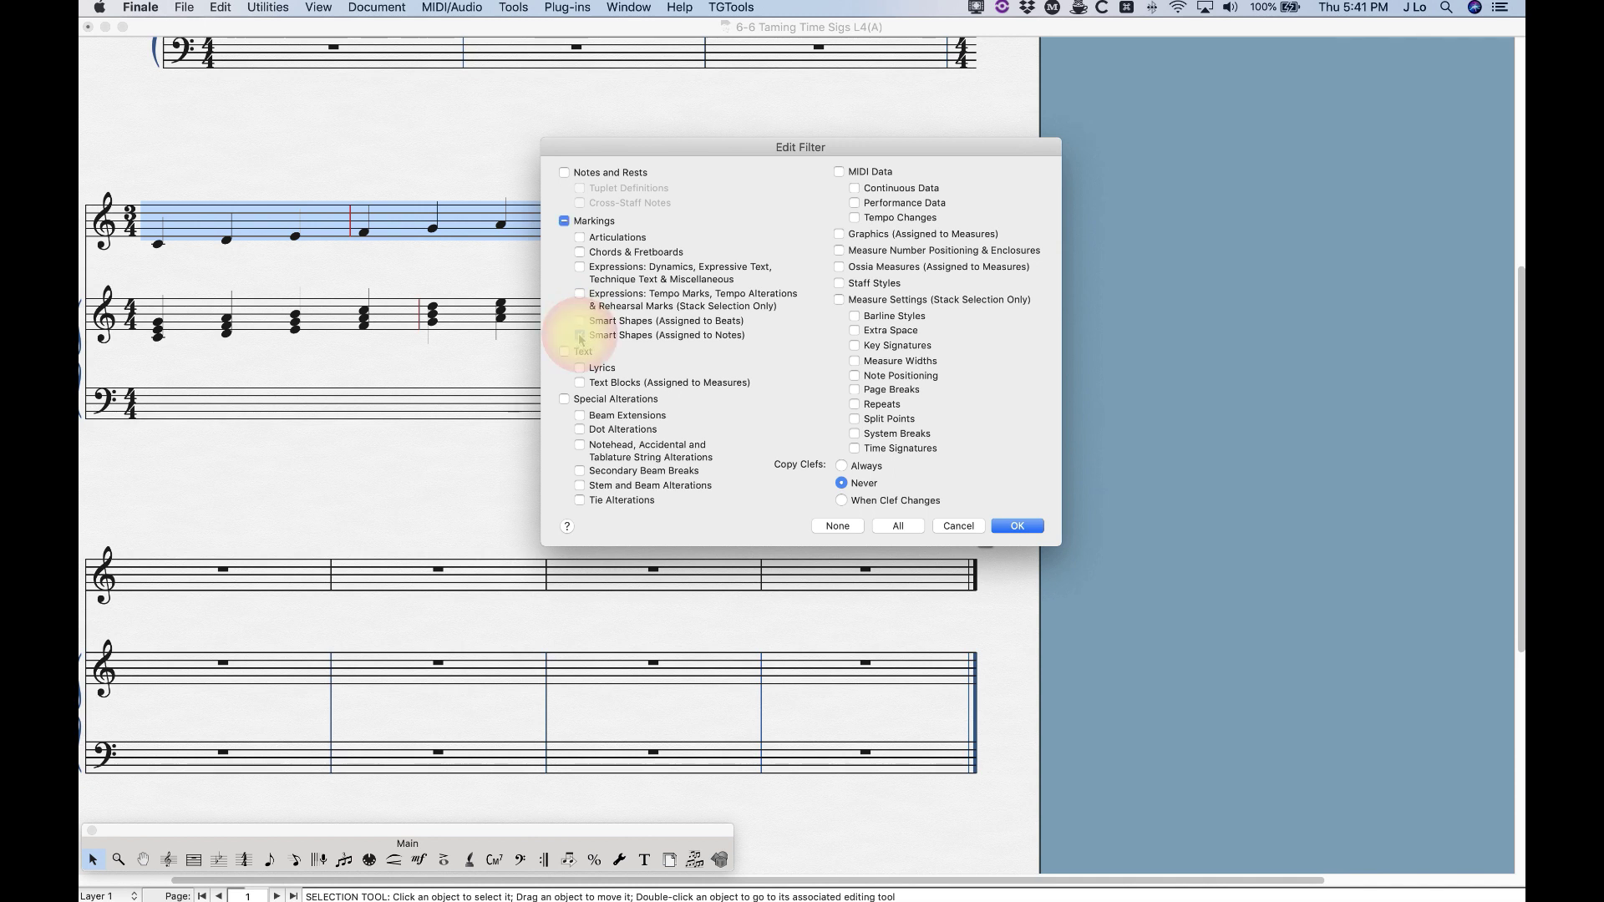
click(1032, 526)
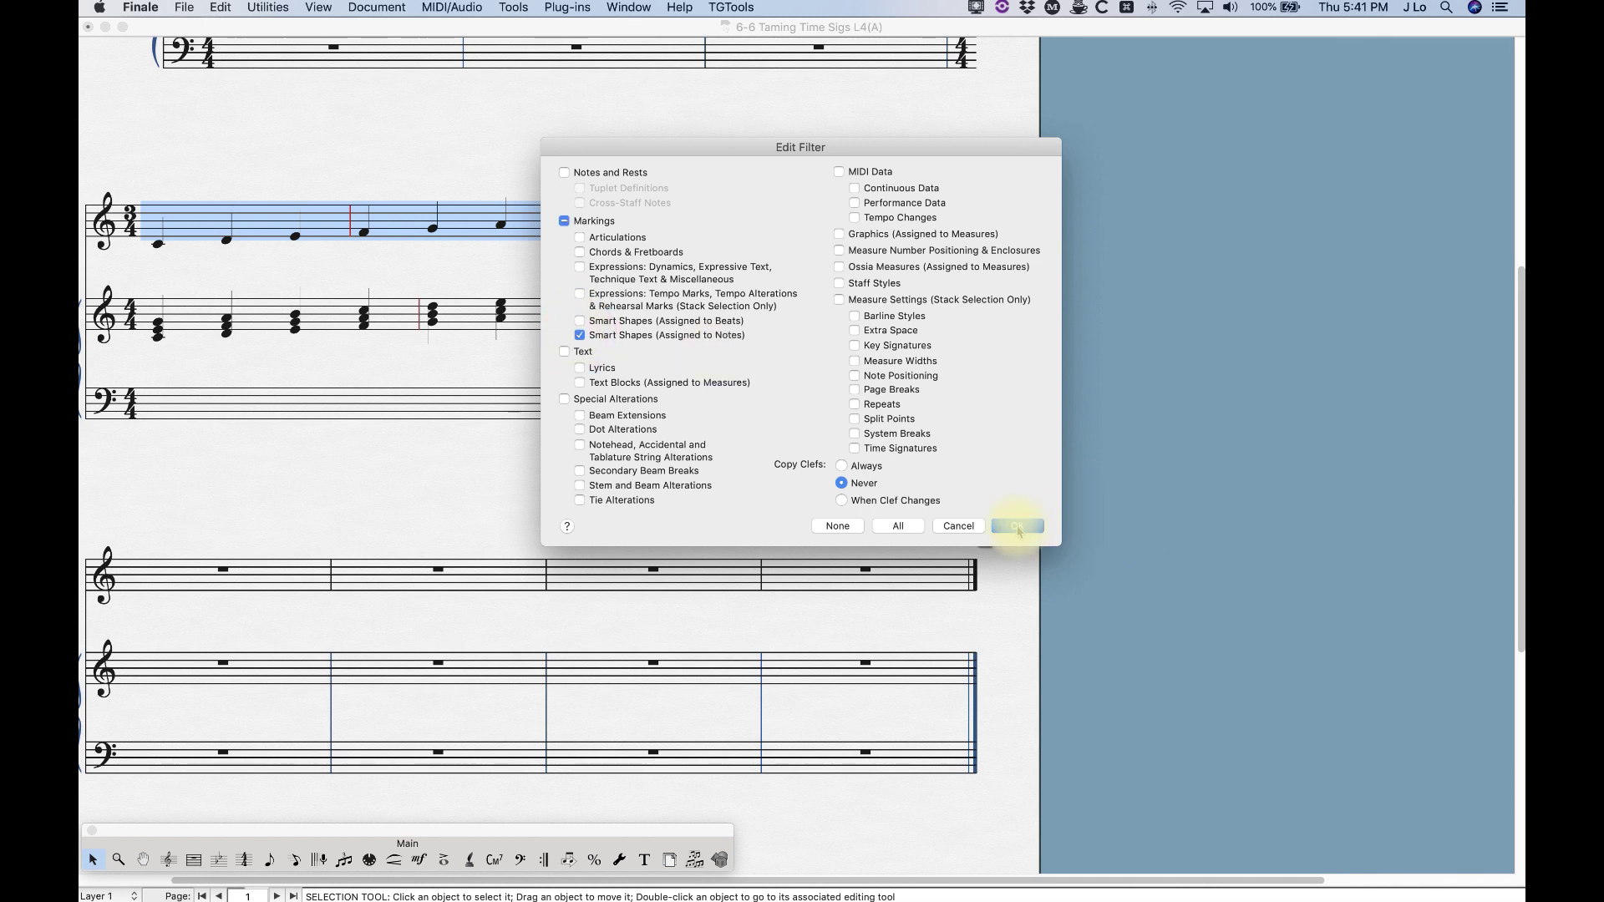
click(580, 320)
click(1019, 526)
Step: Copy the barline from the Violin's fourth beat and paste it at the seventh and tenth beats
click(311, 158)
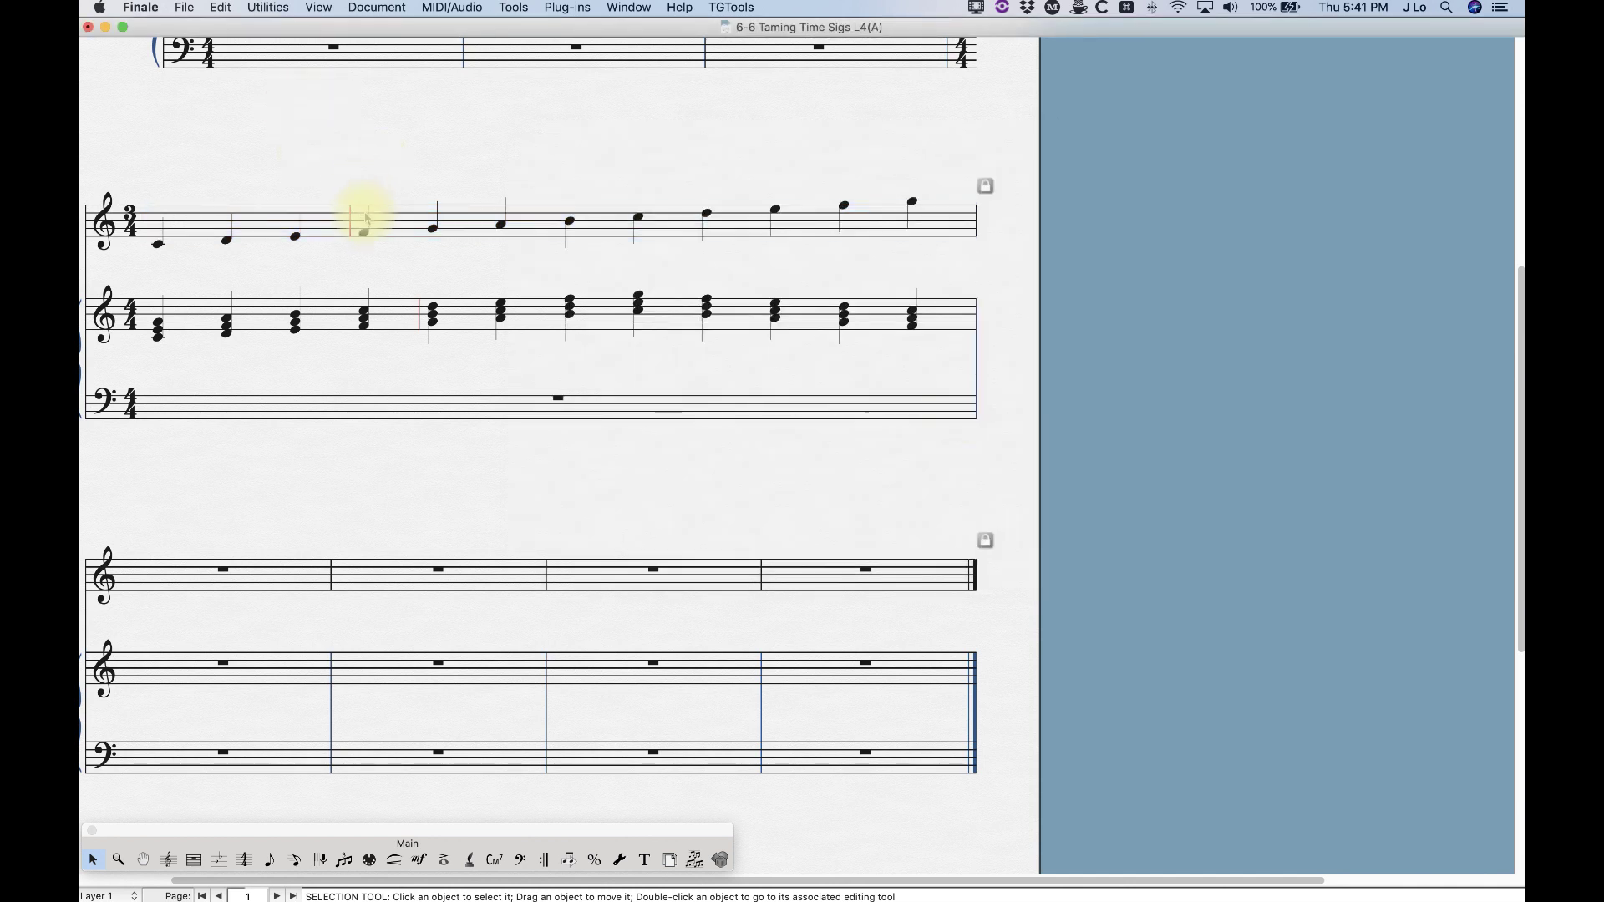
drag(349, 181, 430, 246)
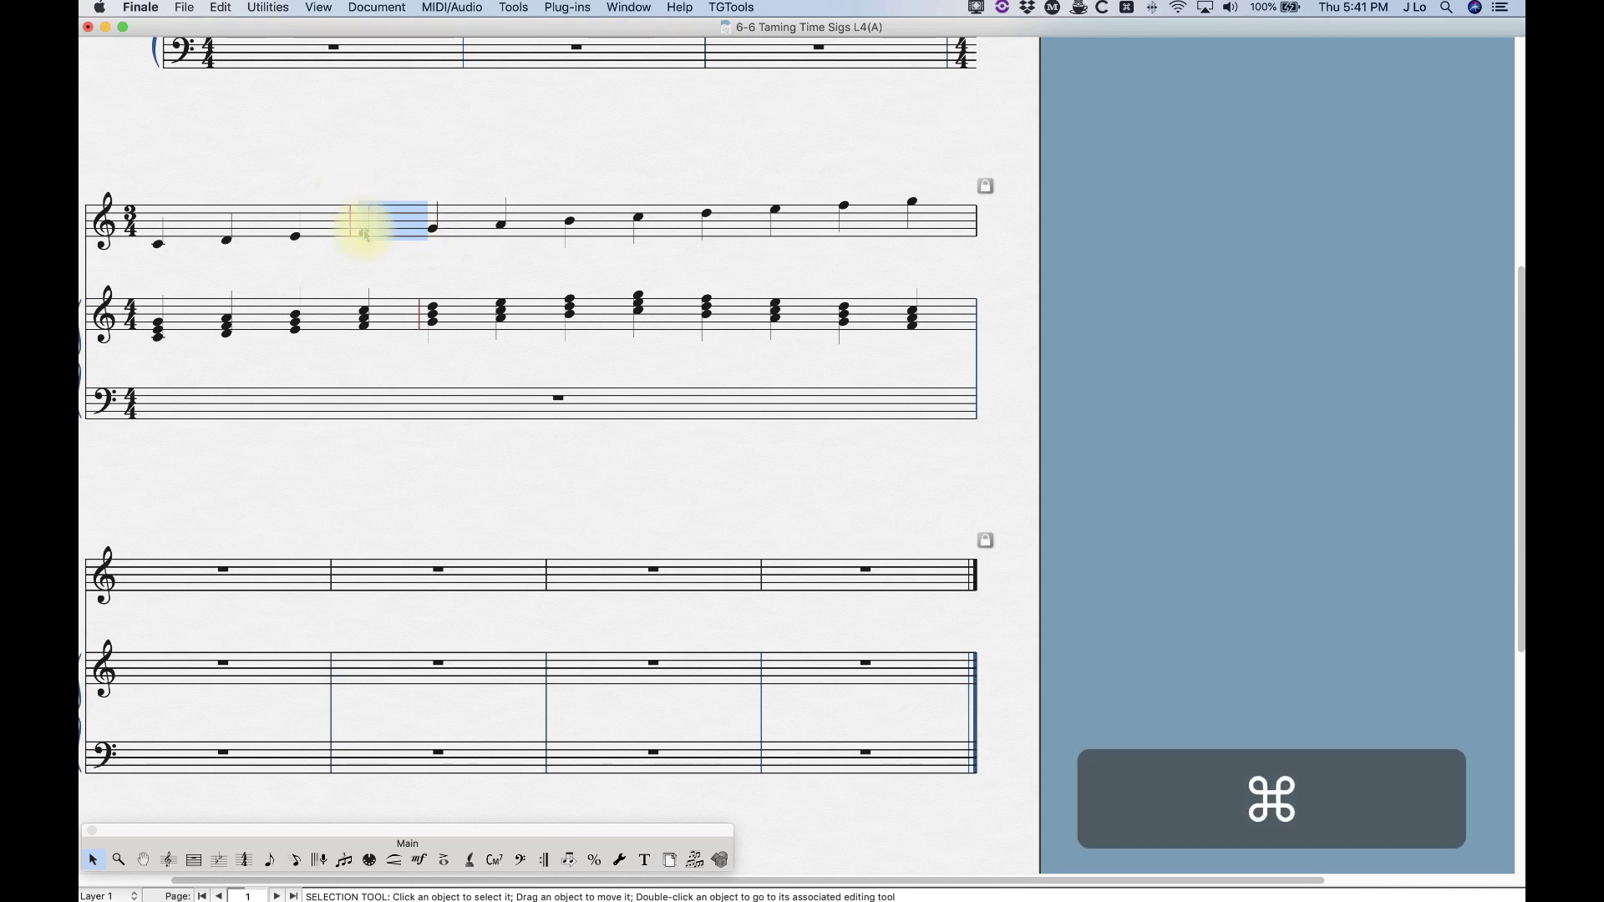
key(super+c)
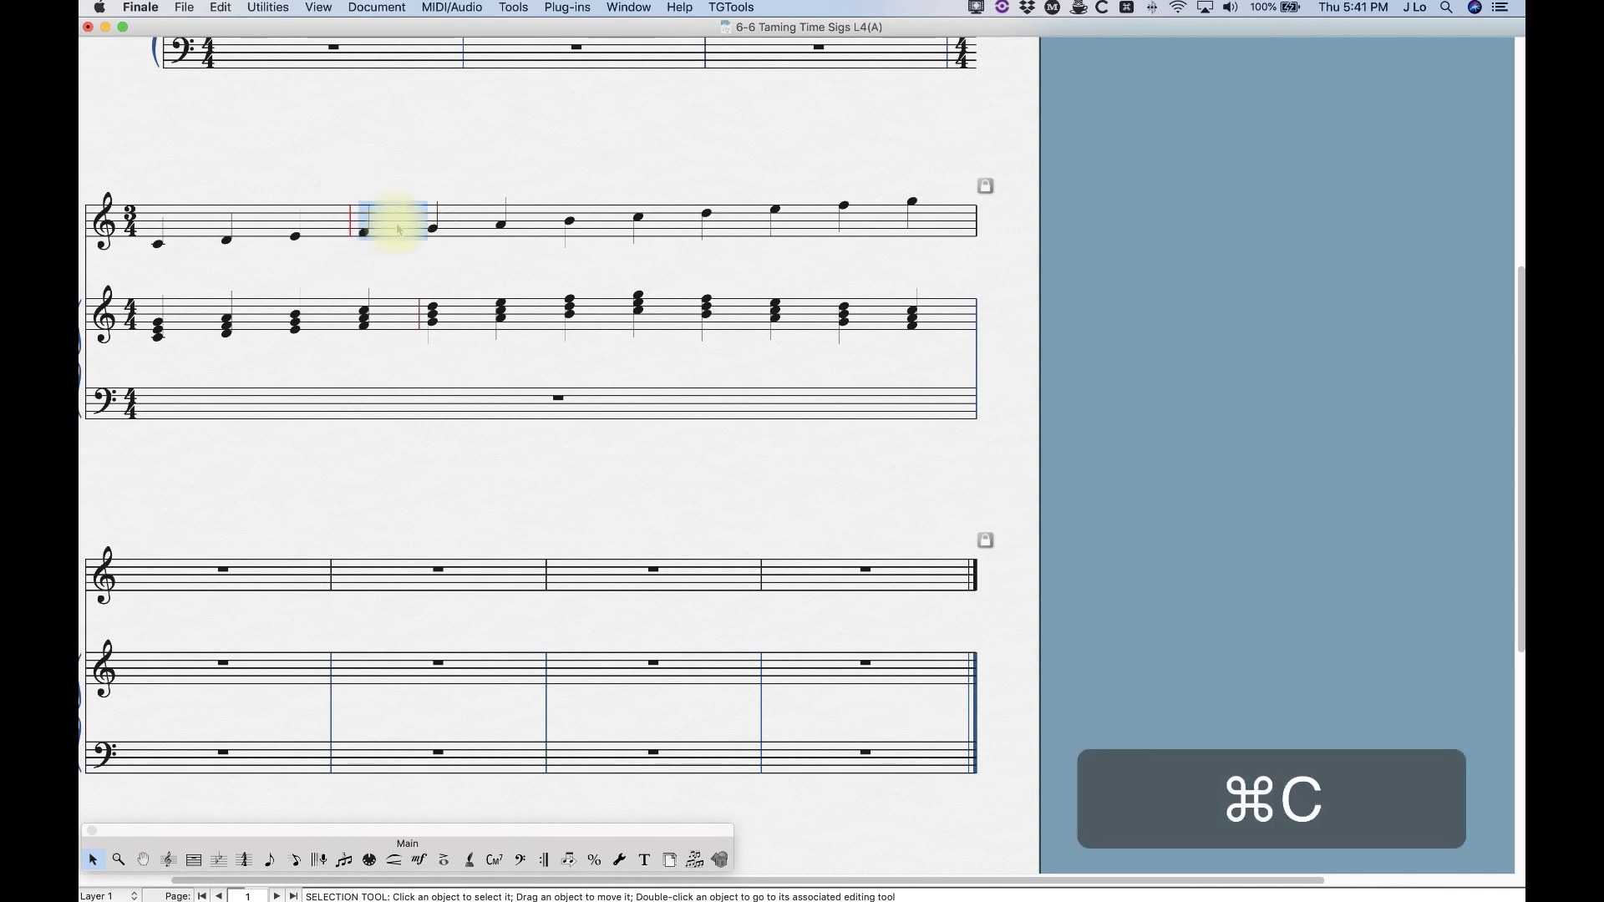
drag(567, 194, 653, 266)
key(super+v)
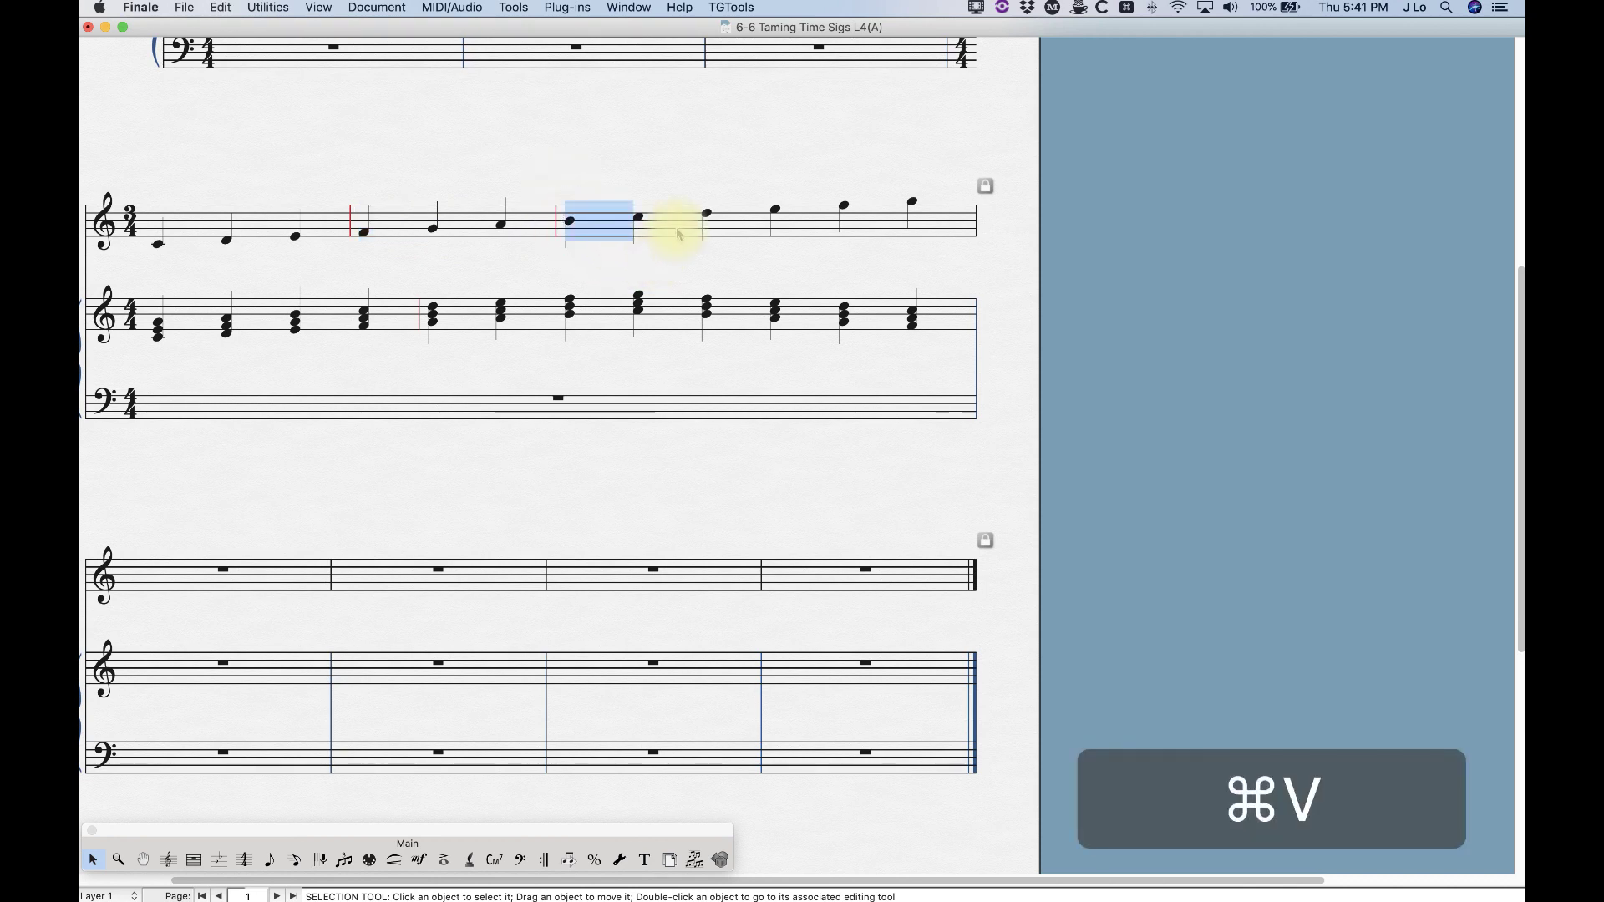
drag(767, 189, 834, 249)
key(super+v)
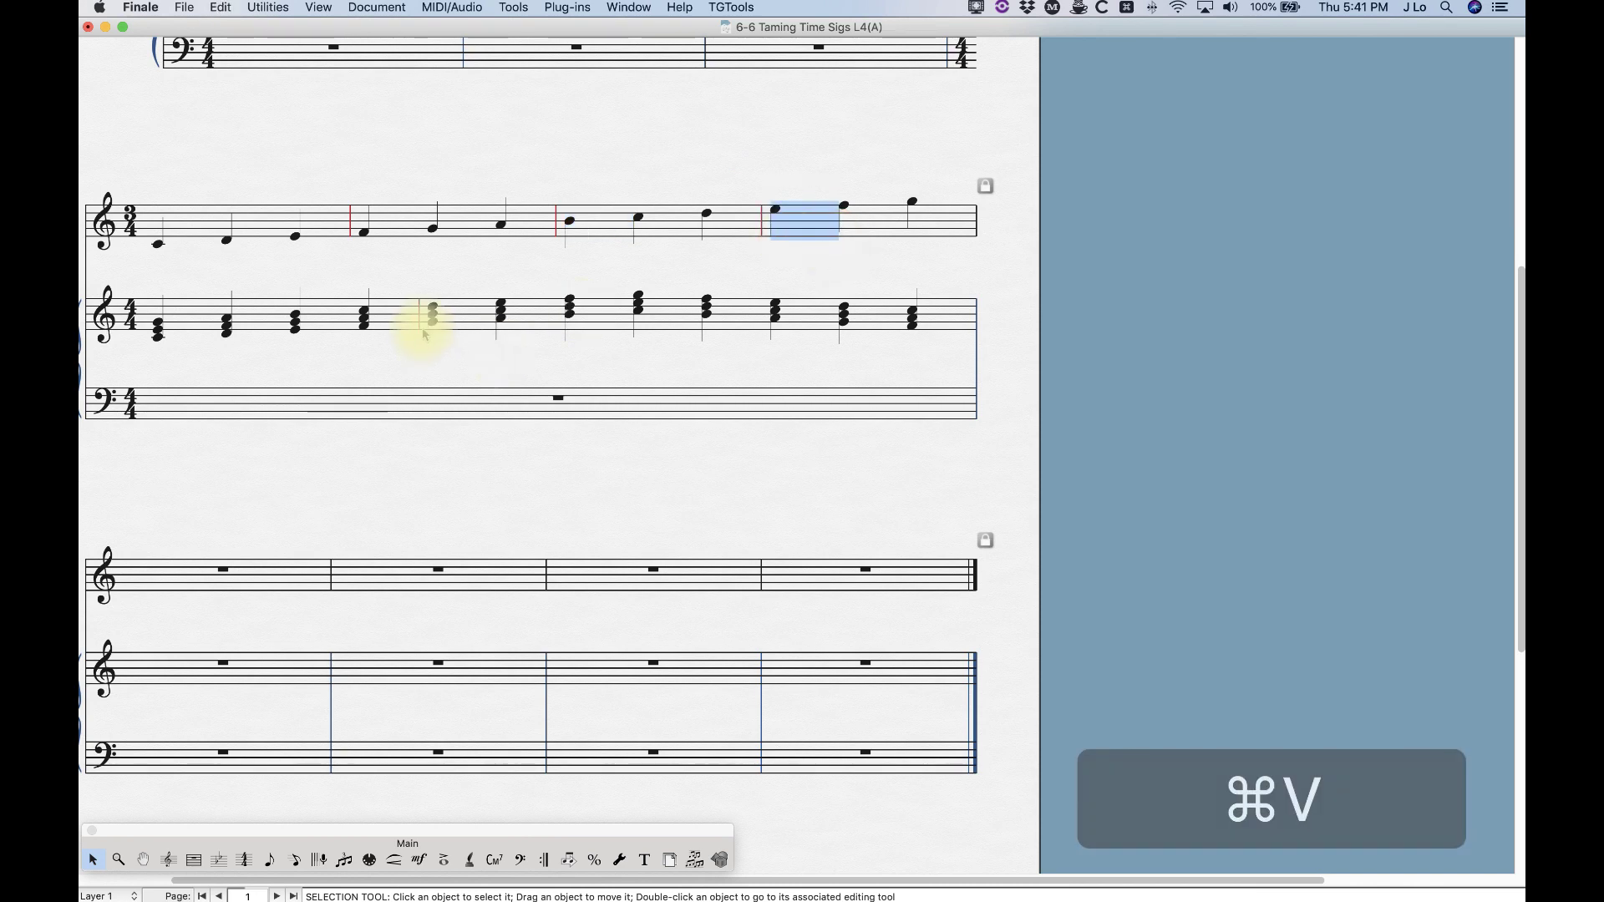
Step: Extend the upper Piano staff's line straight down to the bottom line of the bass staff
key(super+equal)
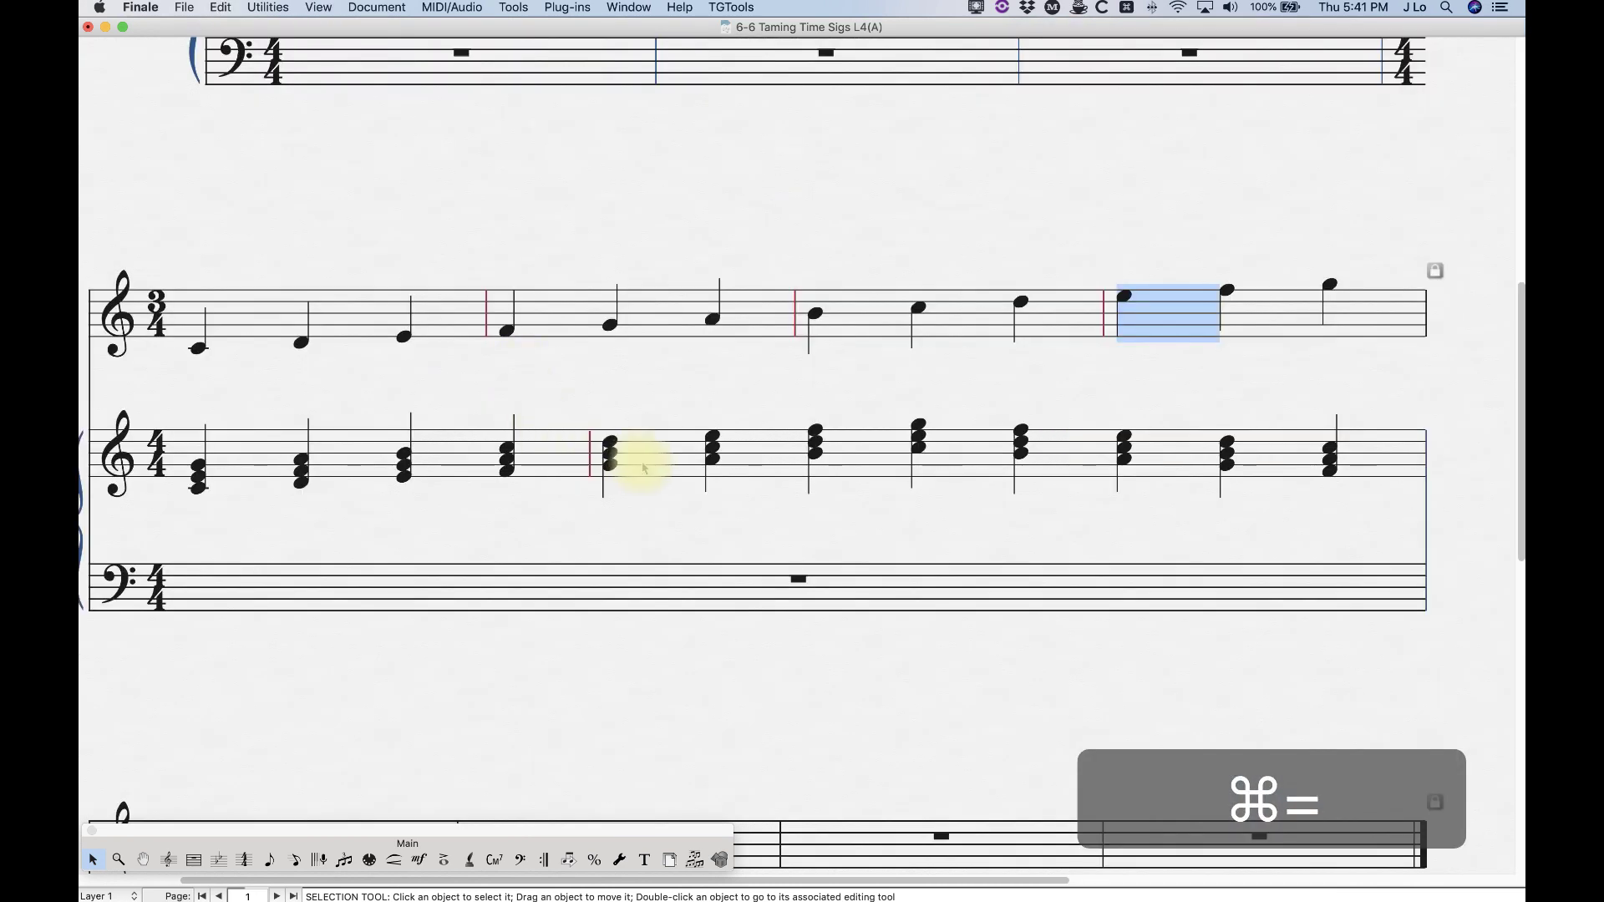
double_click(590, 460)
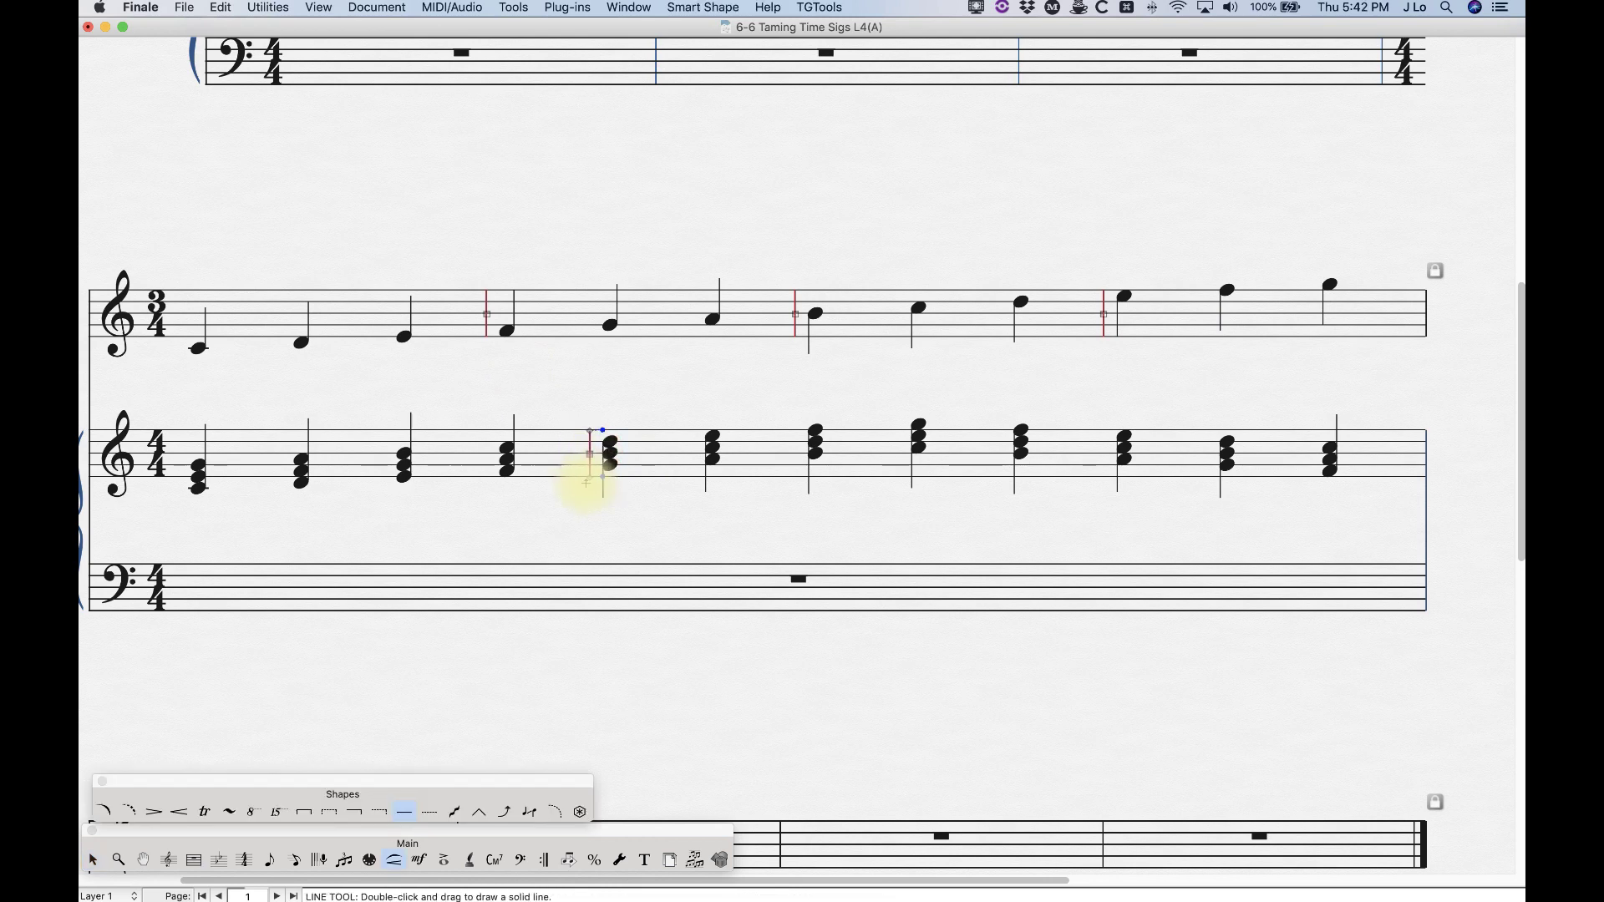
shift+click(589, 483)
drag(590, 483, 594, 603)
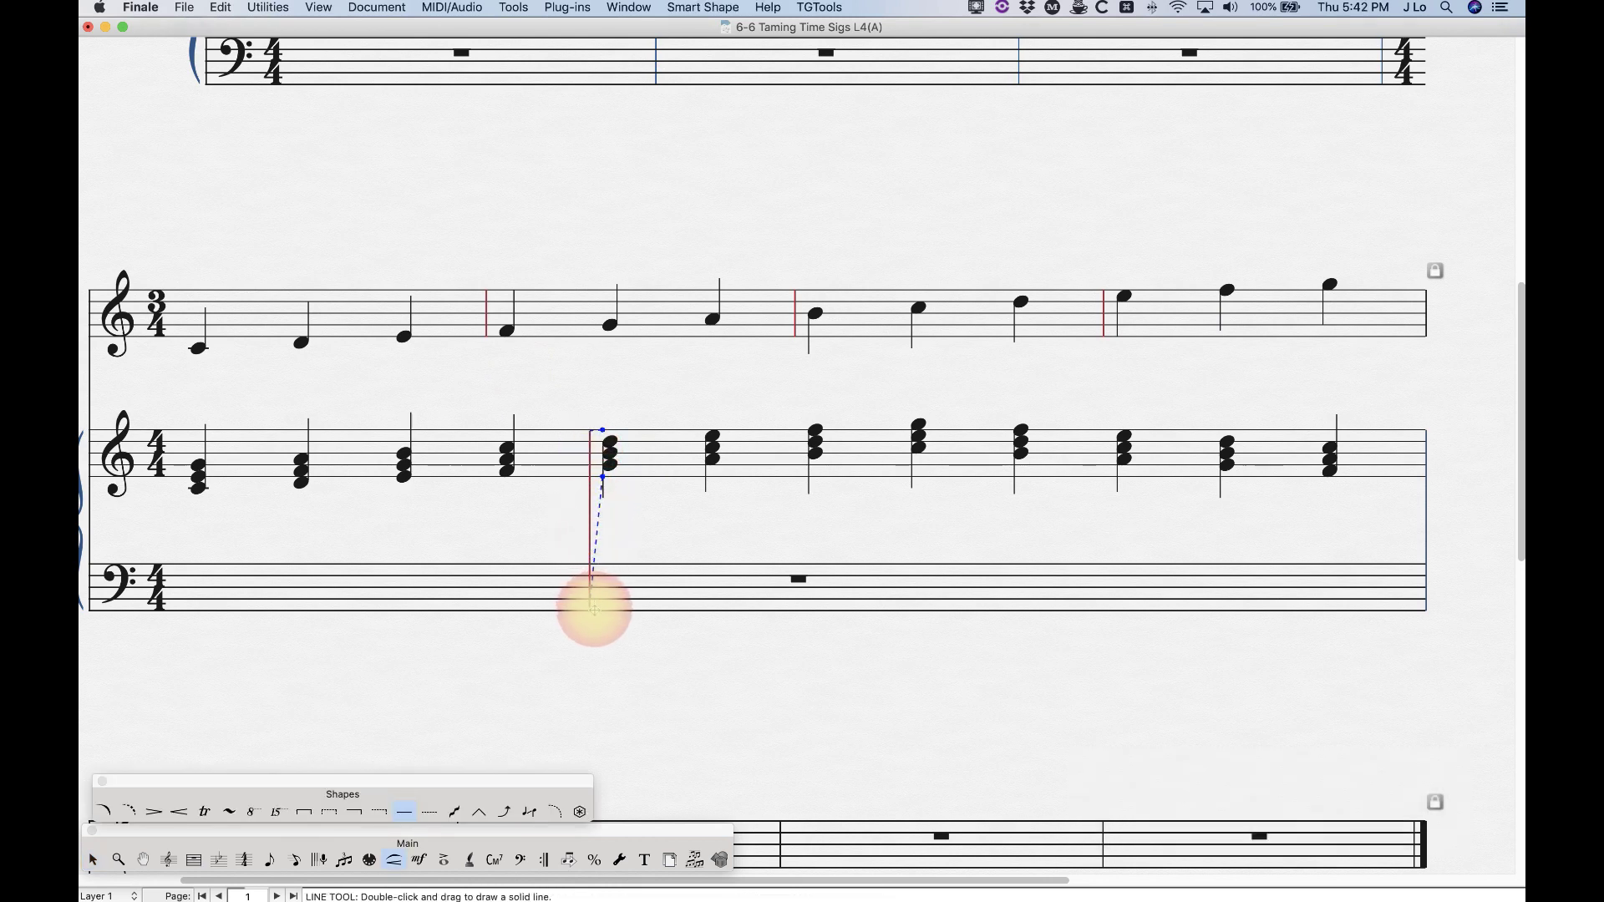
drag(594, 614, 592, 613)
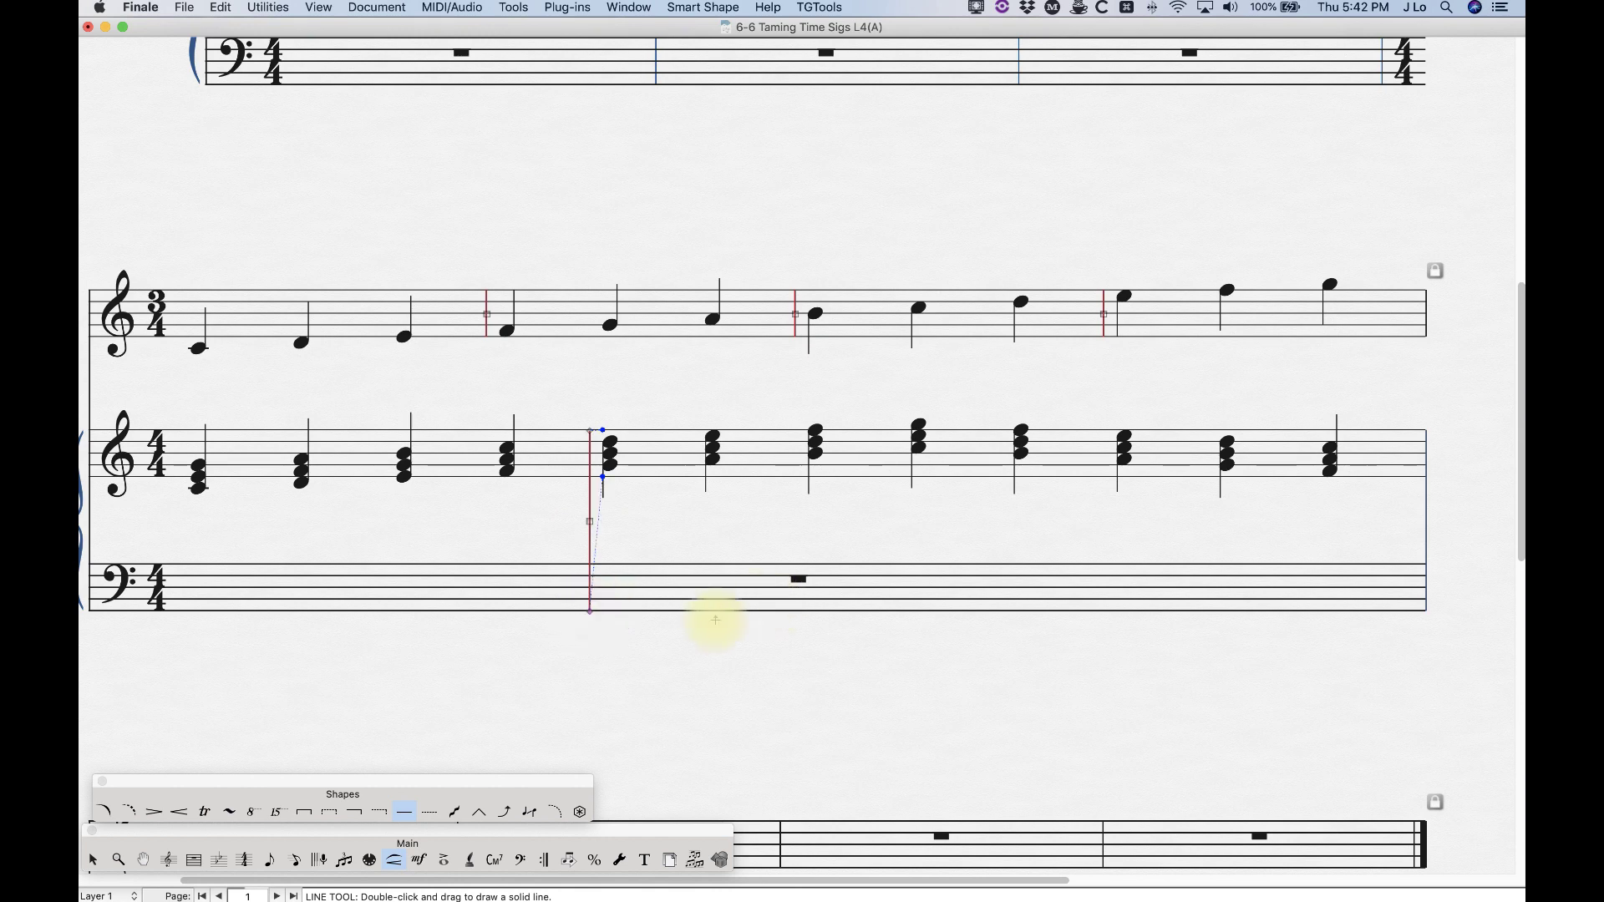
click(93, 860)
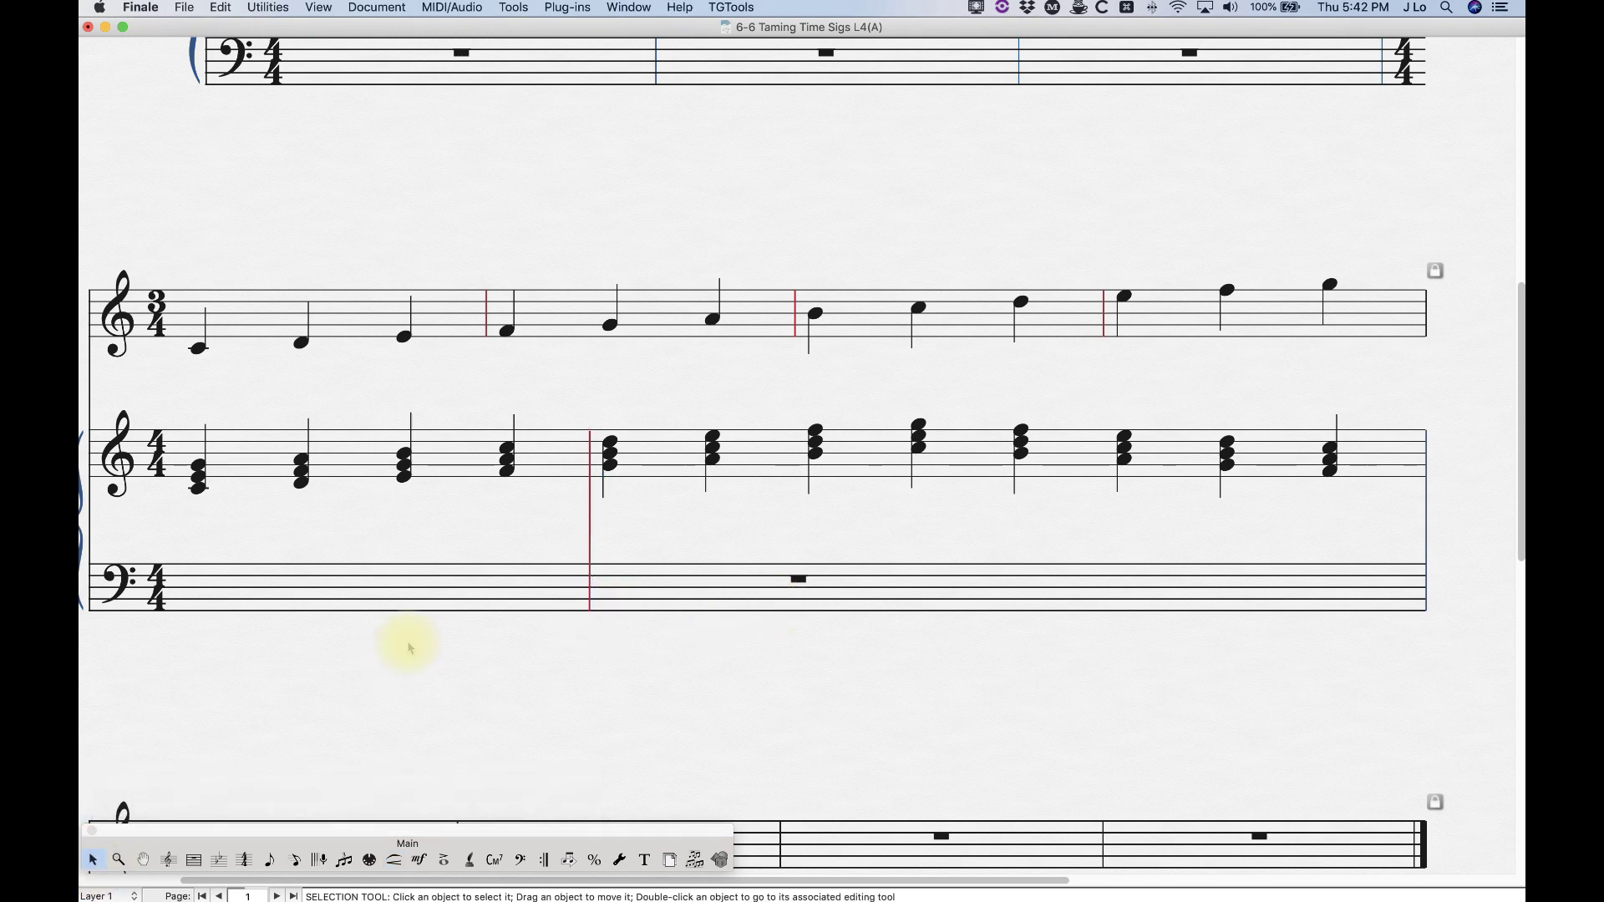
Step: Copy the long barline from the Piano's fifth beat and paste it at the ninth beat
drag(597, 407, 702, 506)
key(super+c)
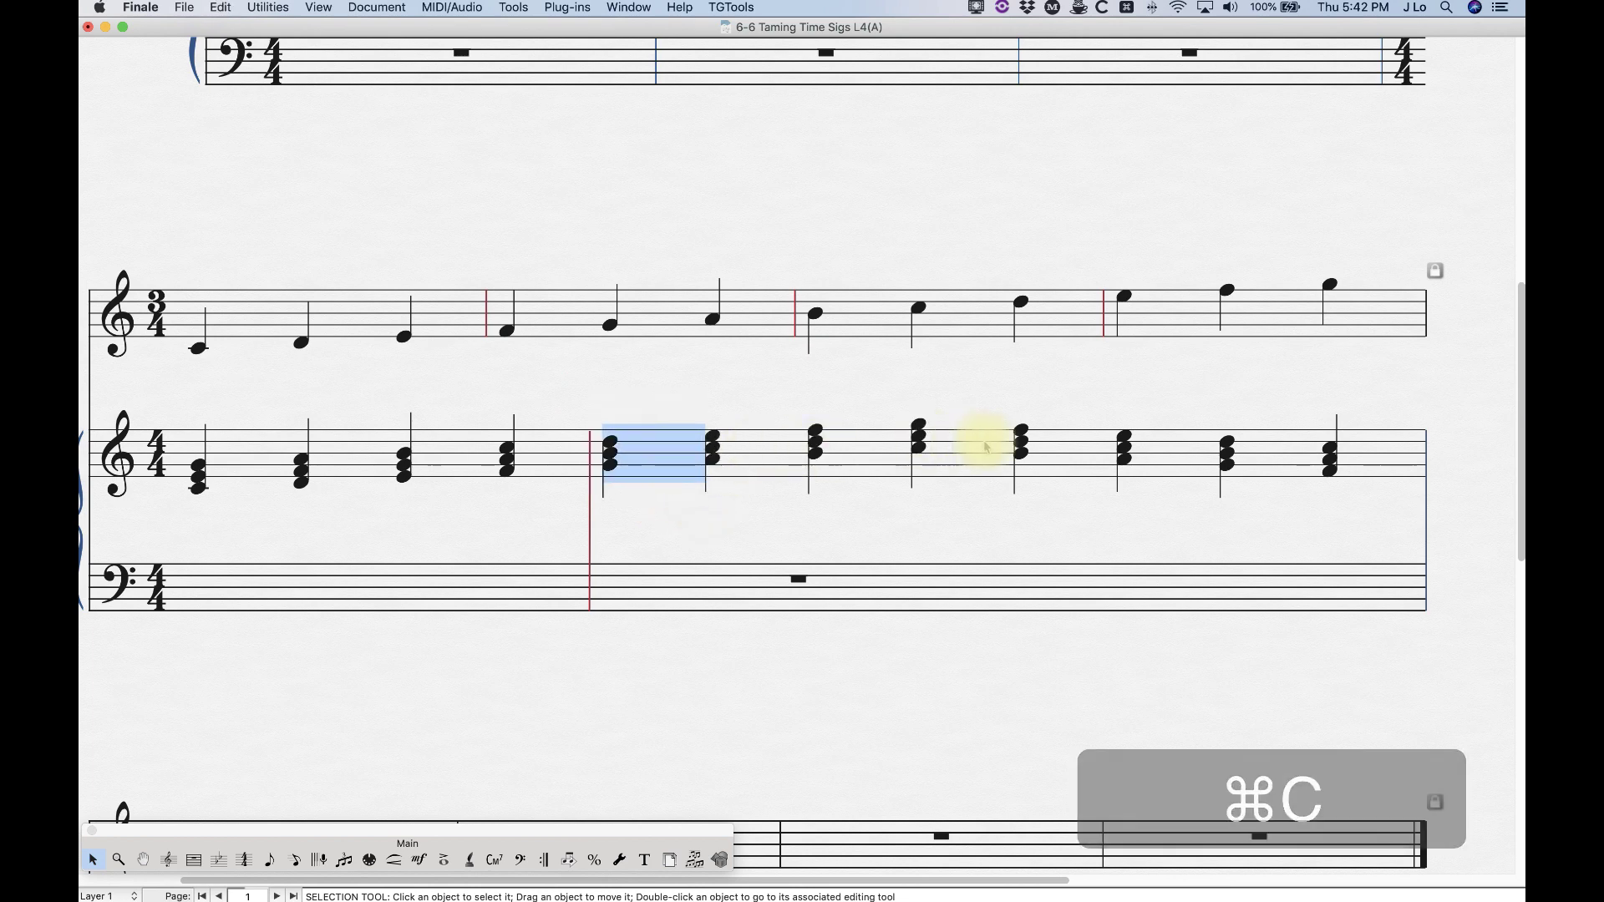
drag(1008, 403, 1111, 501)
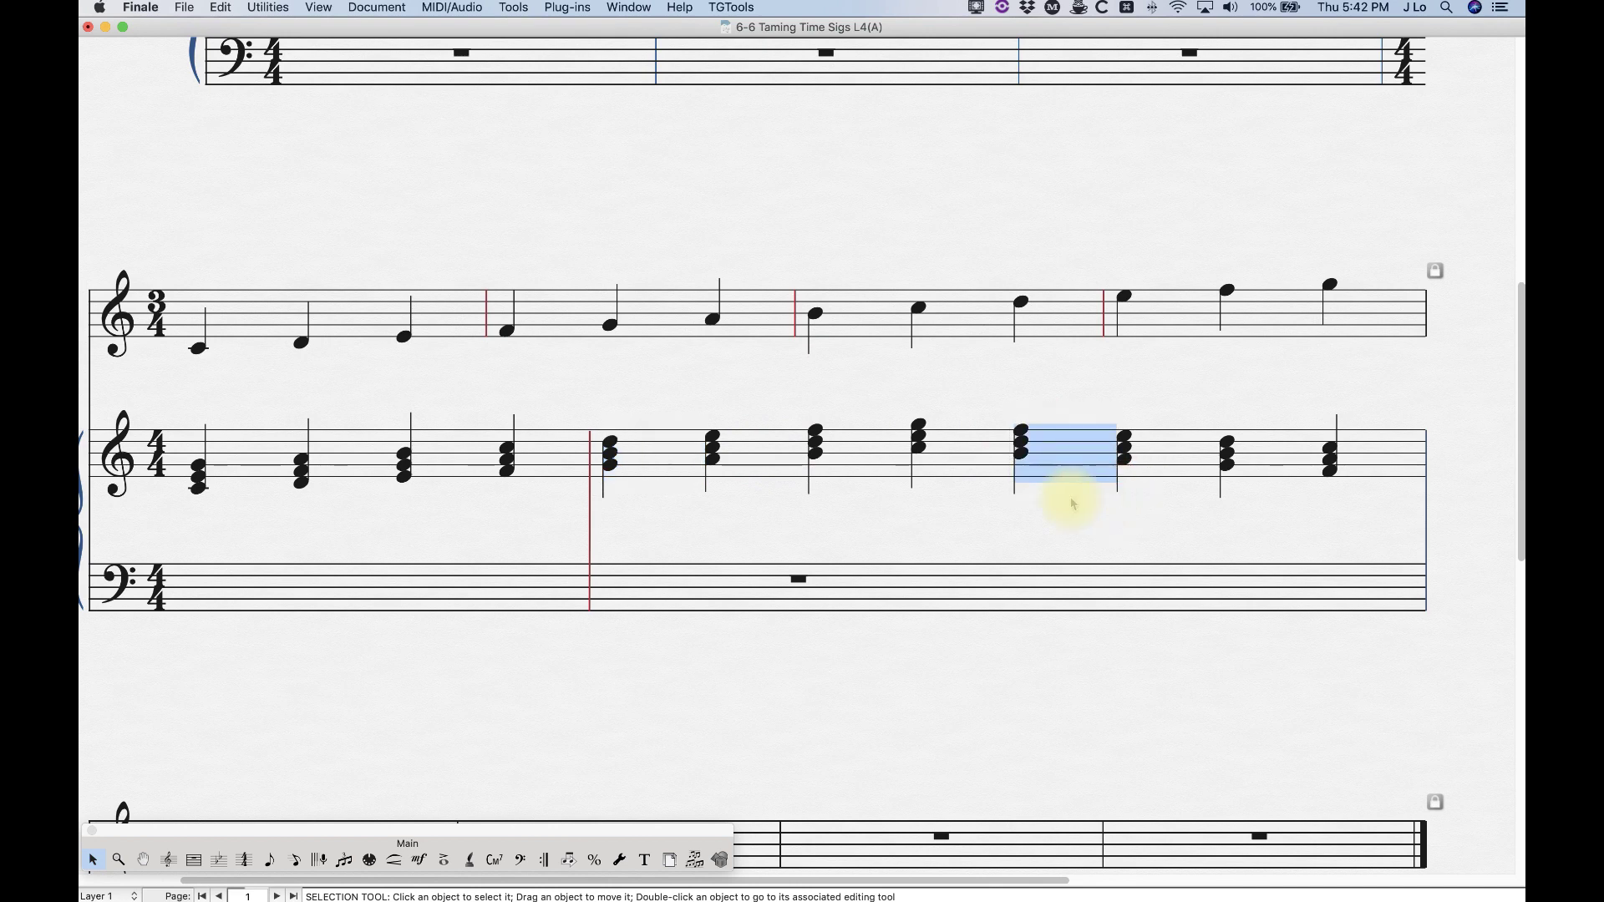
key(super+v)
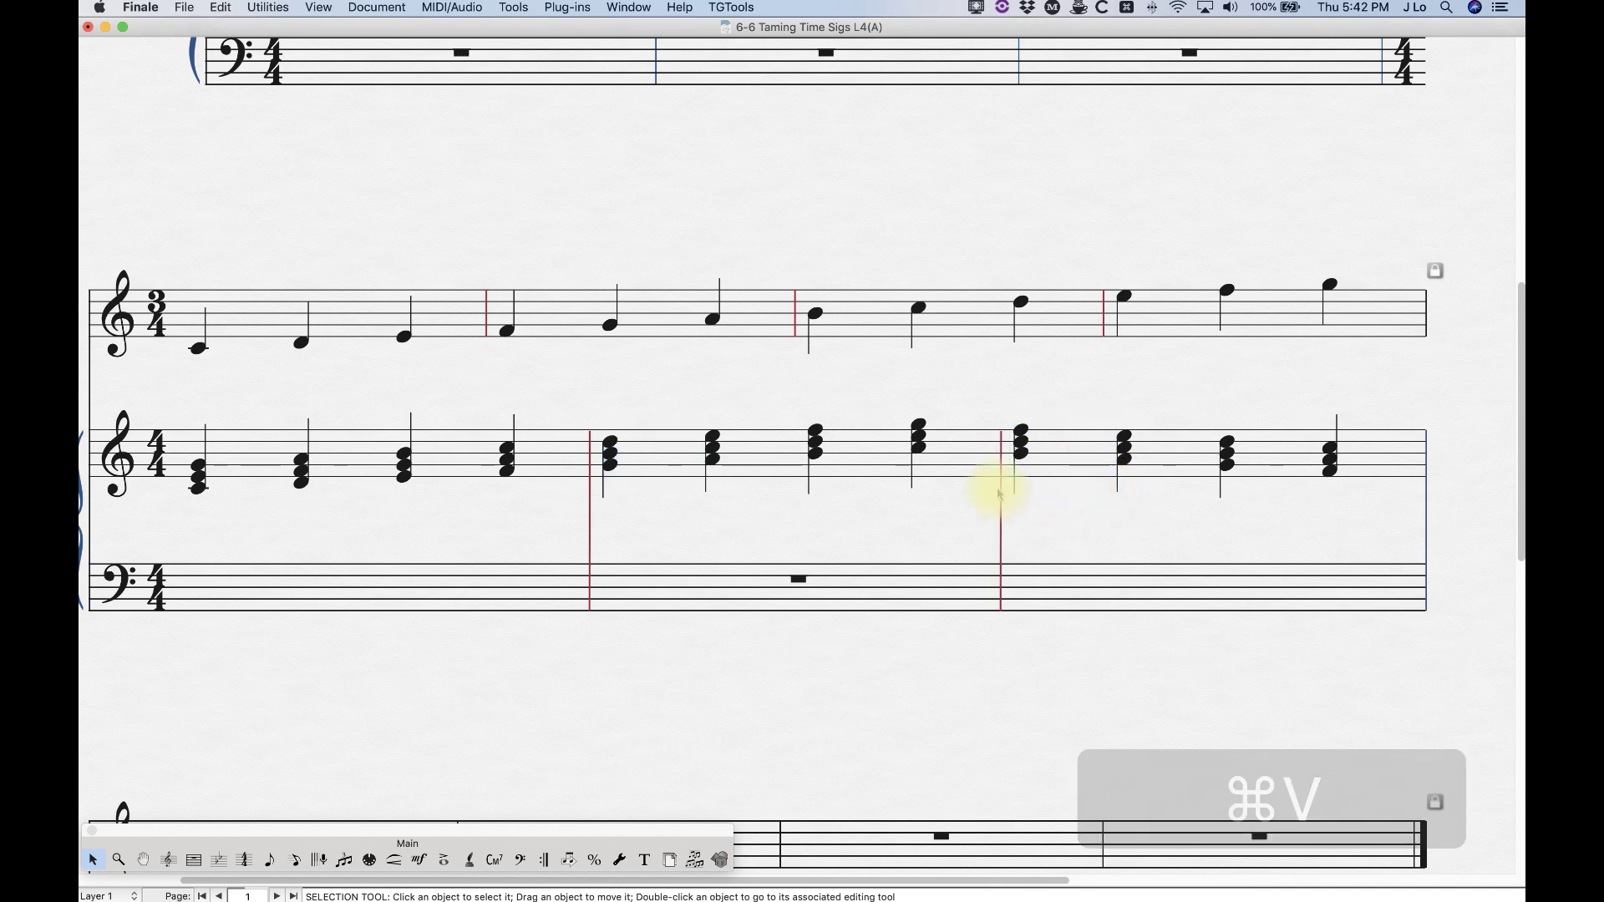
Step: Enter three whole rests in the Piano's bass staff in the second system's 12-beat measure using Speedy Entry
key(super+minus)
key(super+minus)
scroll(393, 537, up, 10)
scroll(535, 524, left, 2)
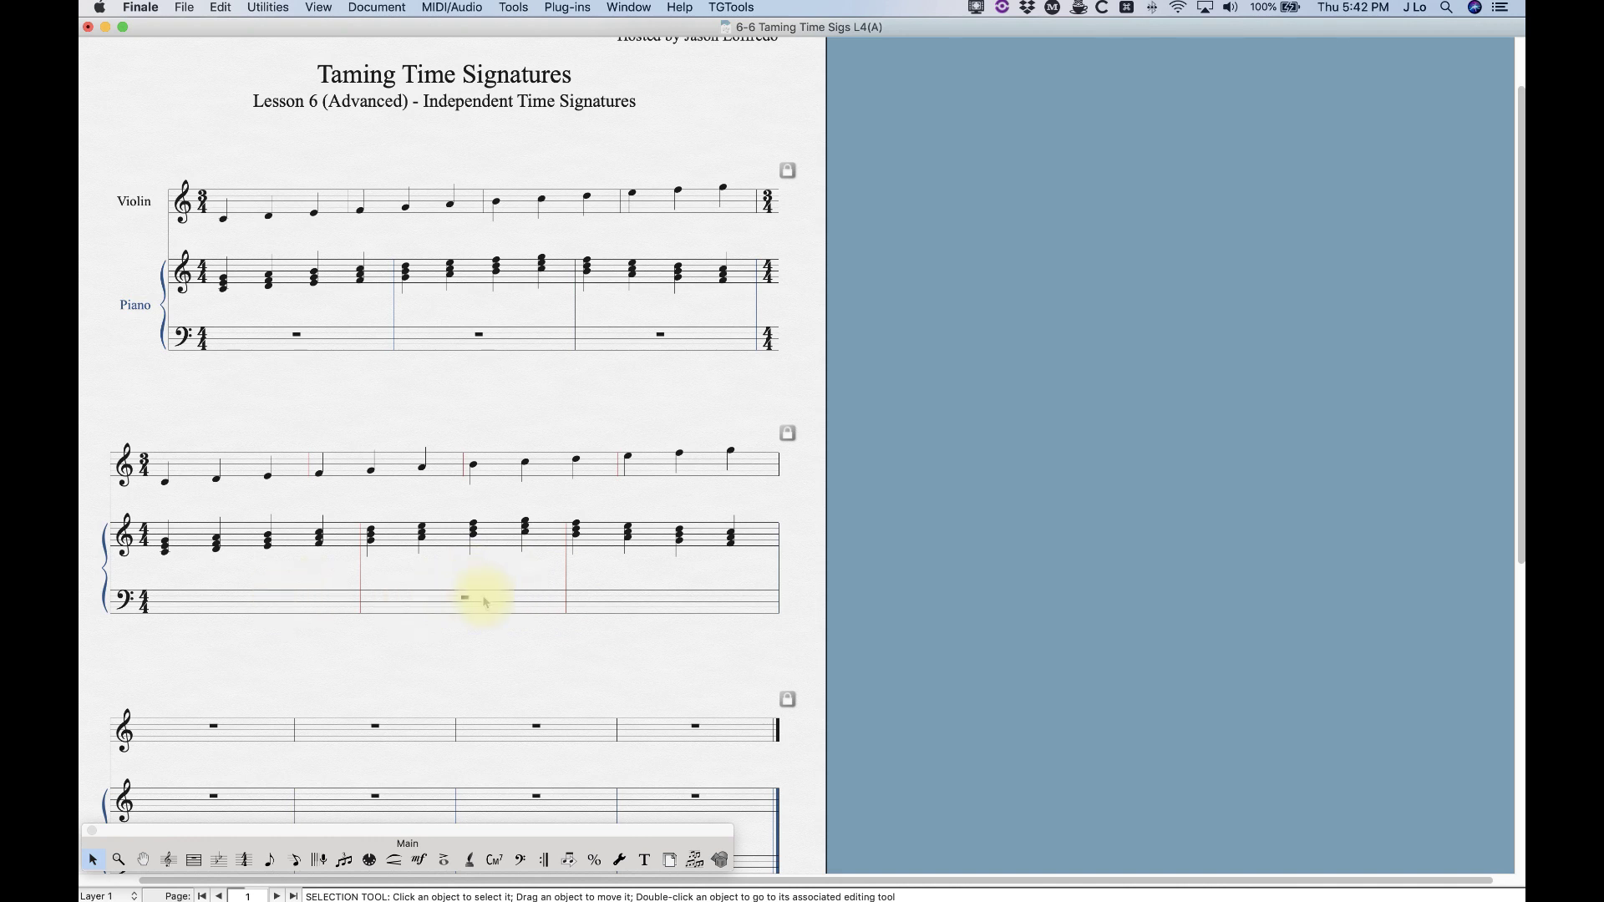
click(295, 860)
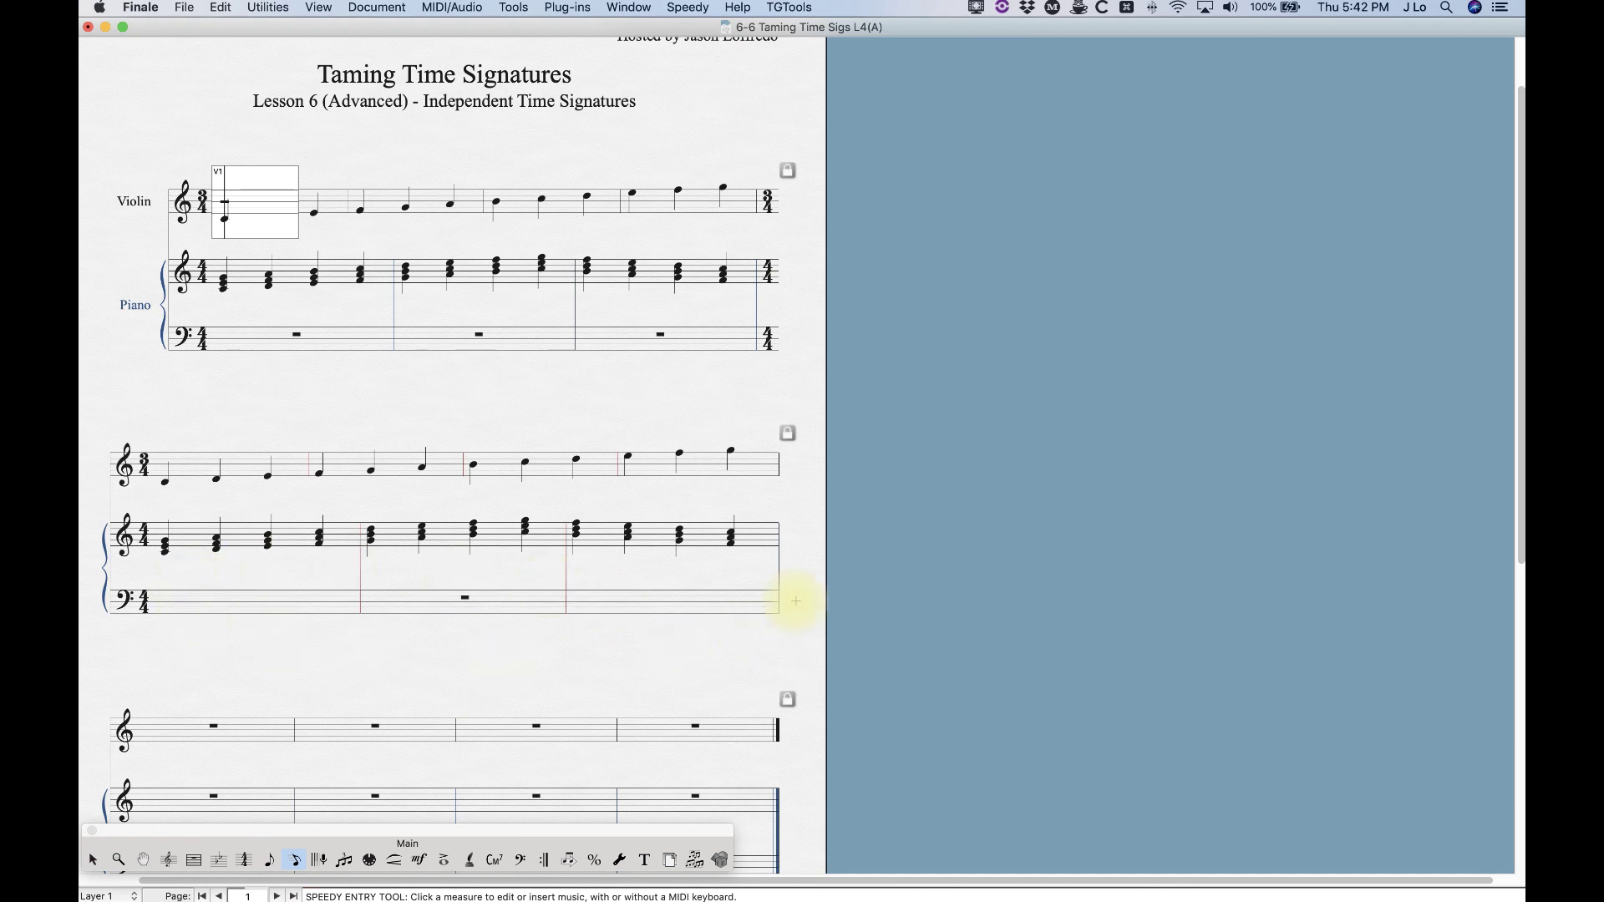
click(194, 603)
key(7)
key(7)
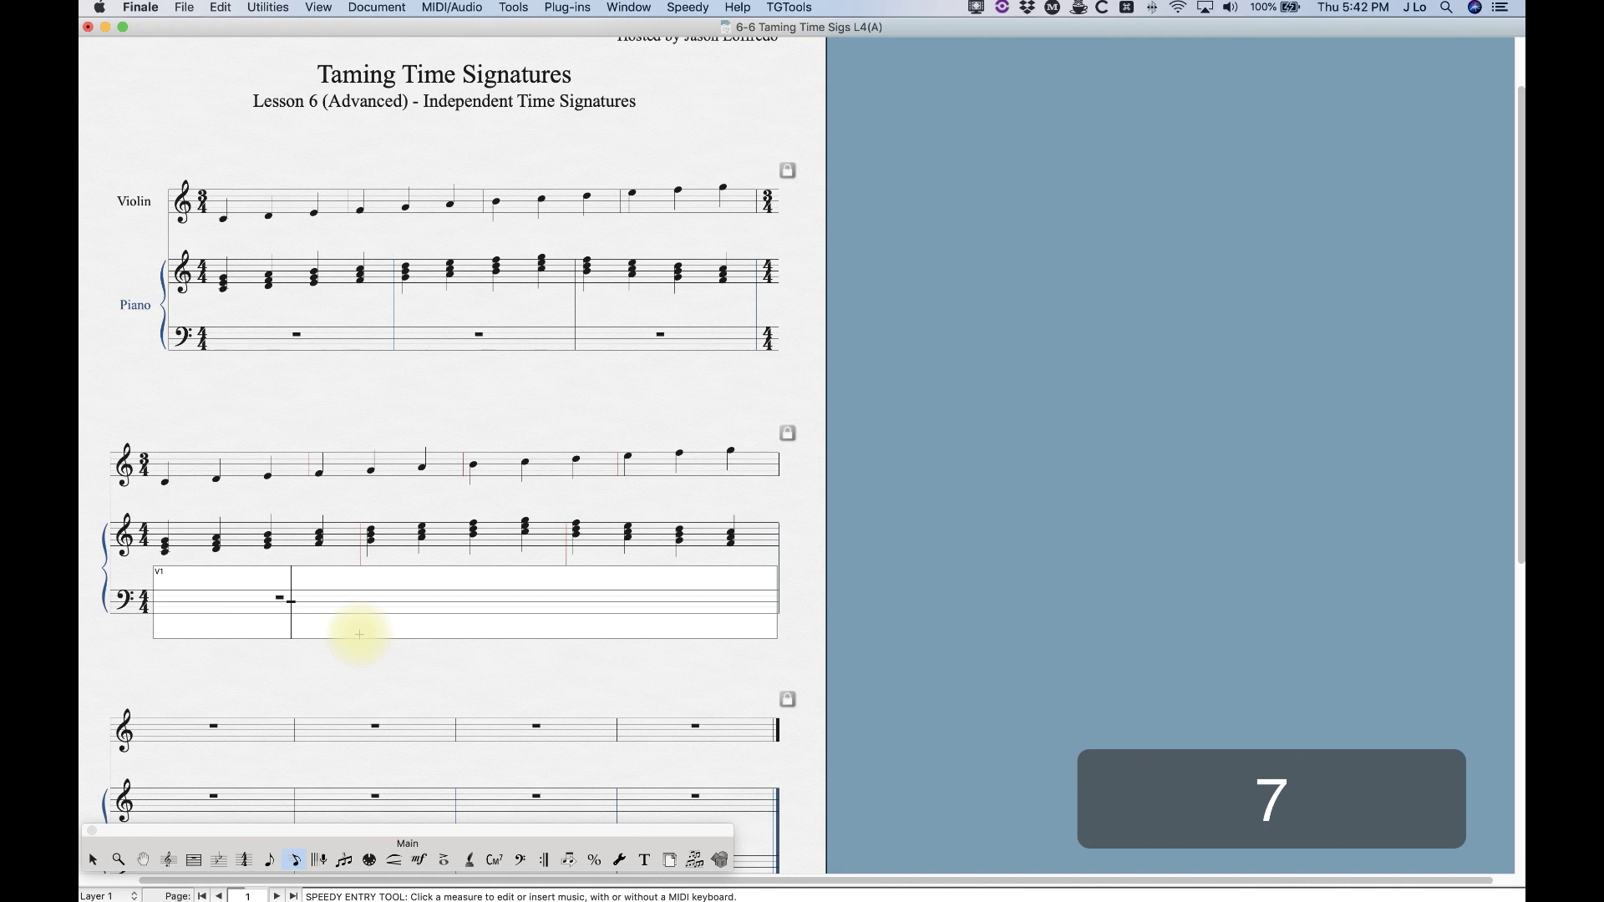
key(7)
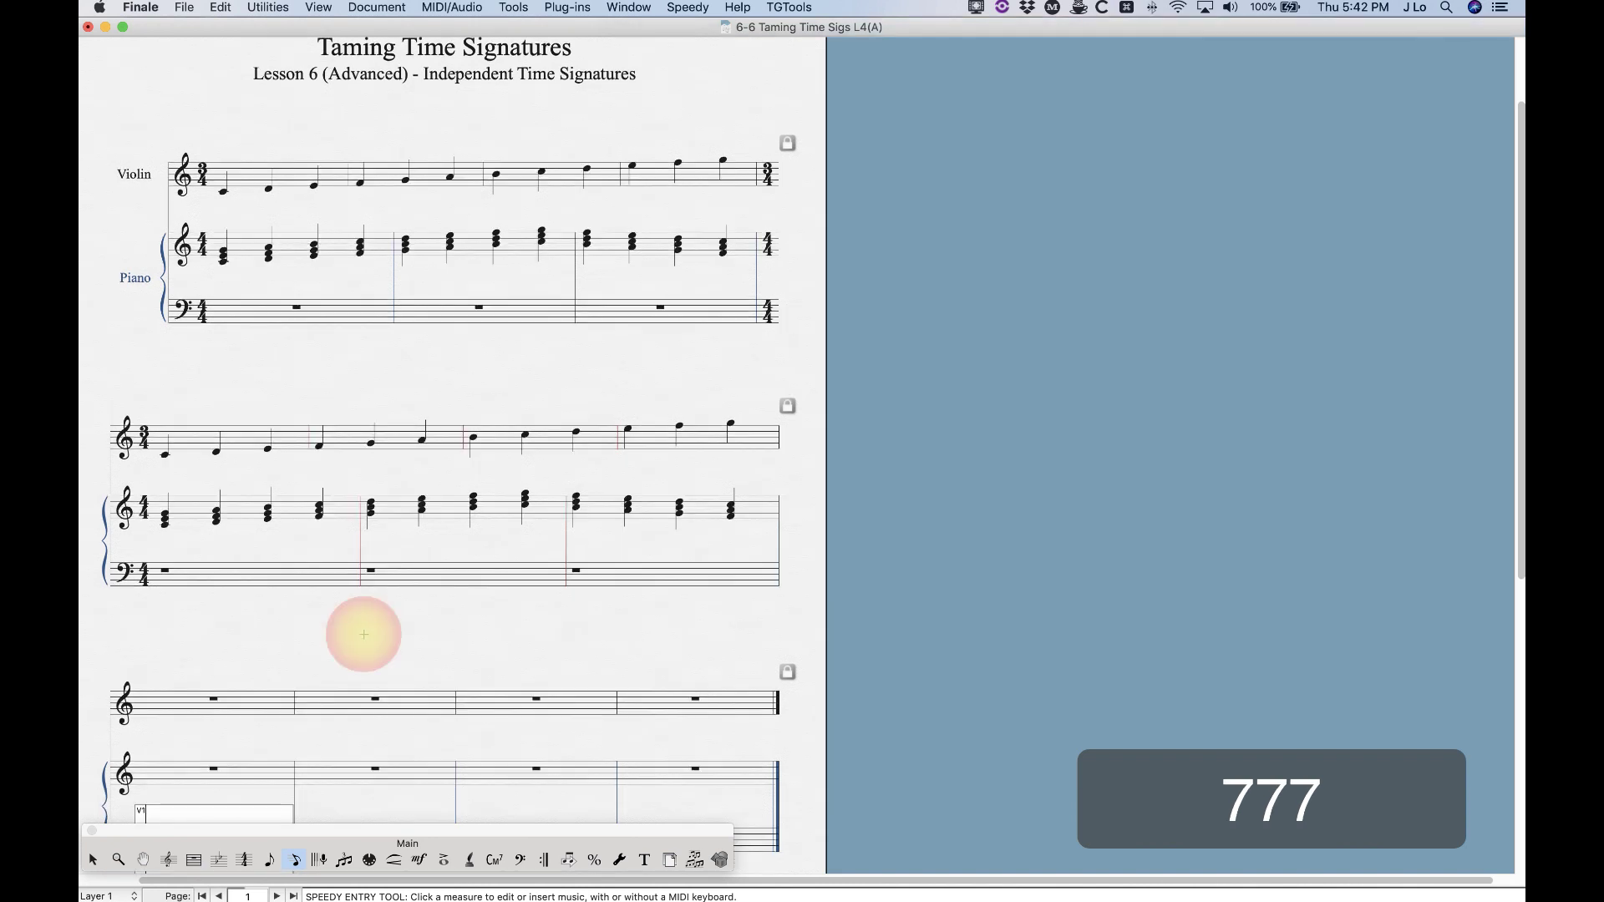
Step: Centre each of the three bass-staff whole rests within its 4/4 bar in the second system
click(213, 573)
drag(166, 570, 241, 570)
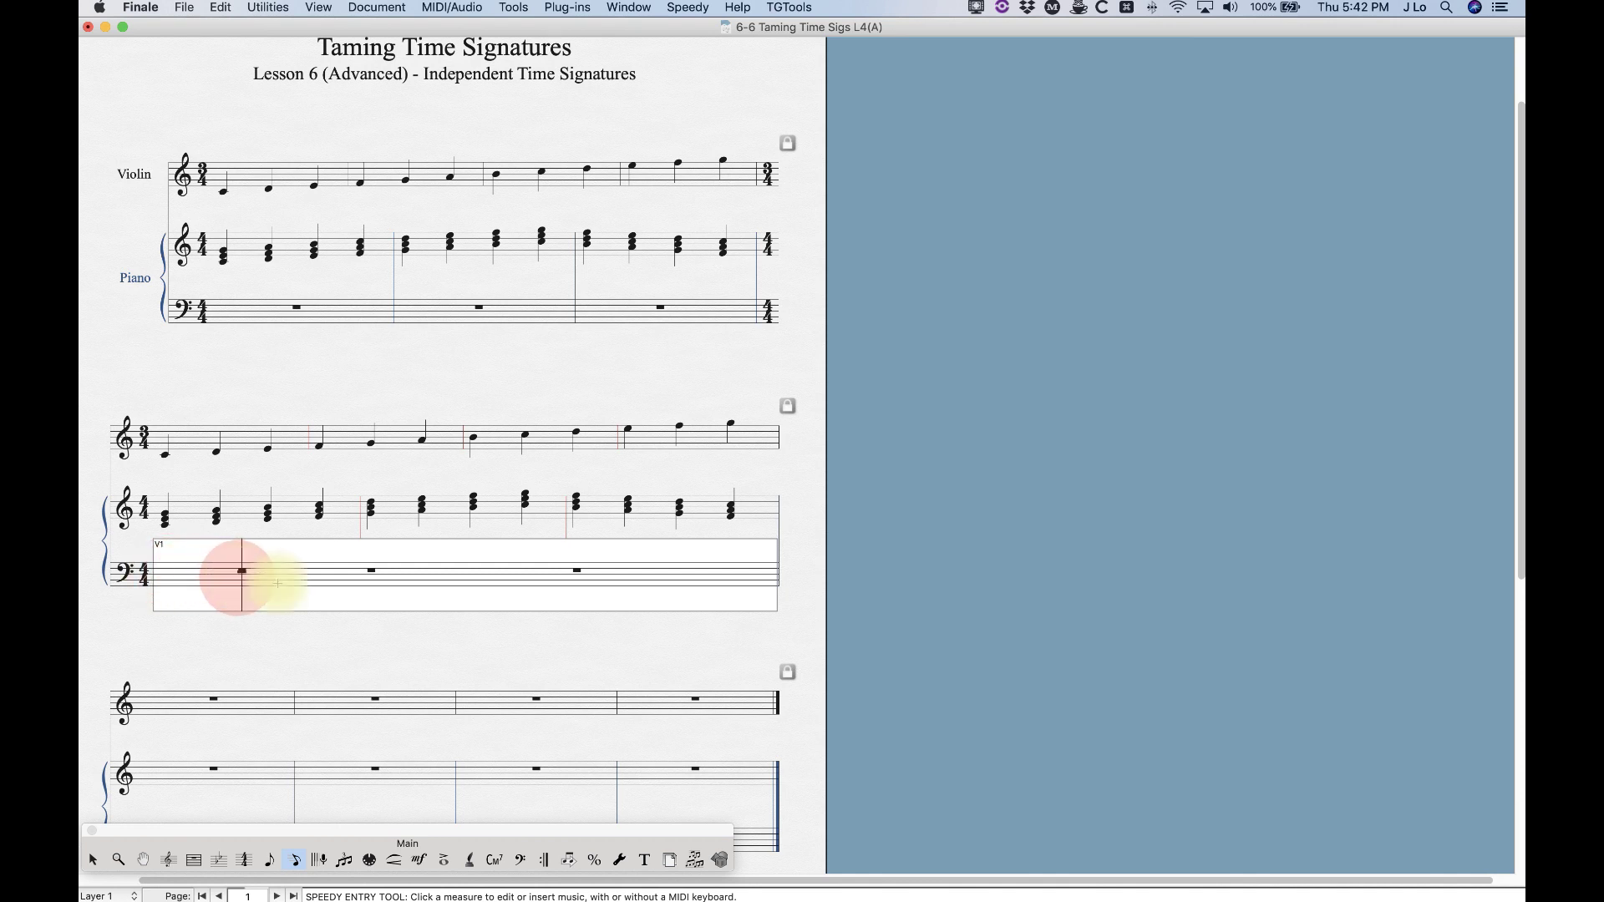
click(406, 633)
click(386, 573)
drag(370, 571, 446, 575)
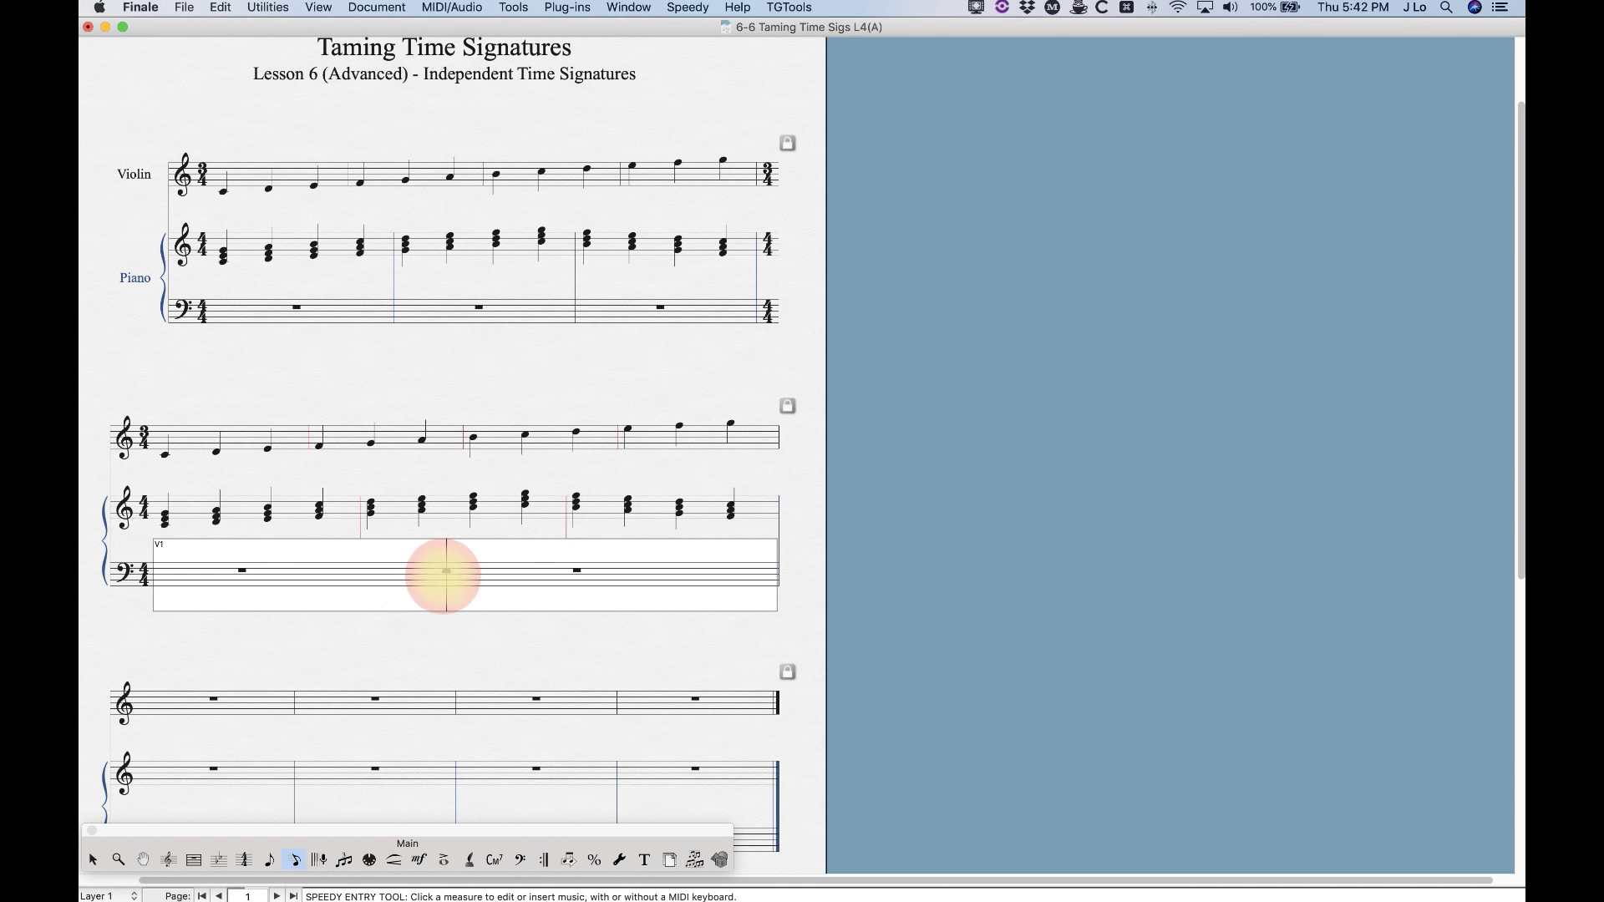
click(490, 648)
click(588, 575)
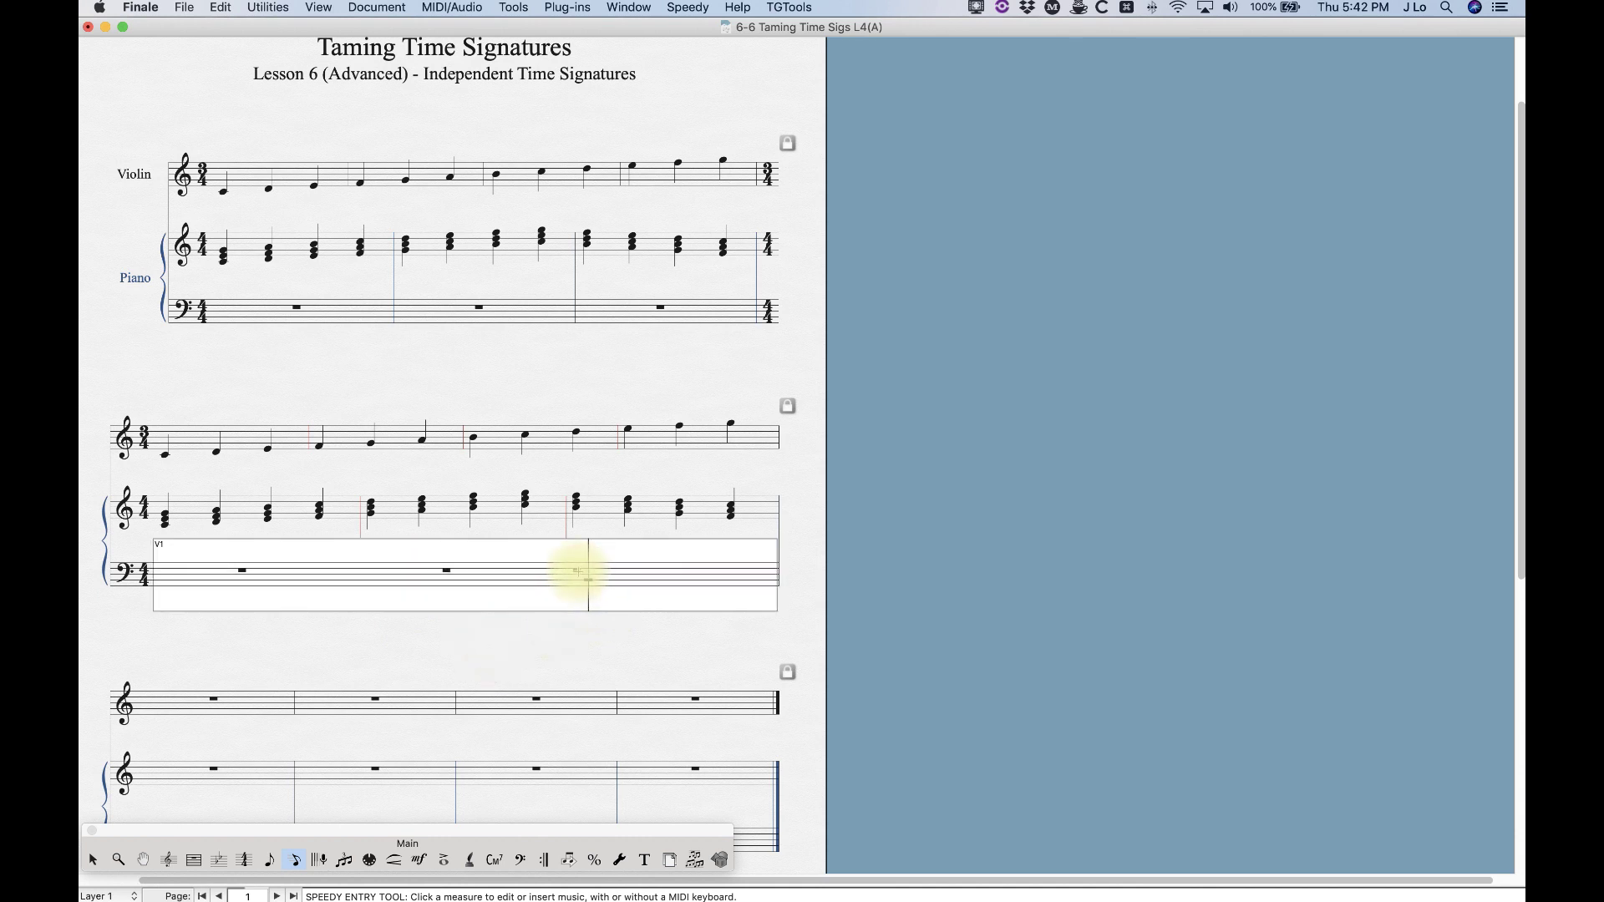
drag(588, 575, 651, 574)
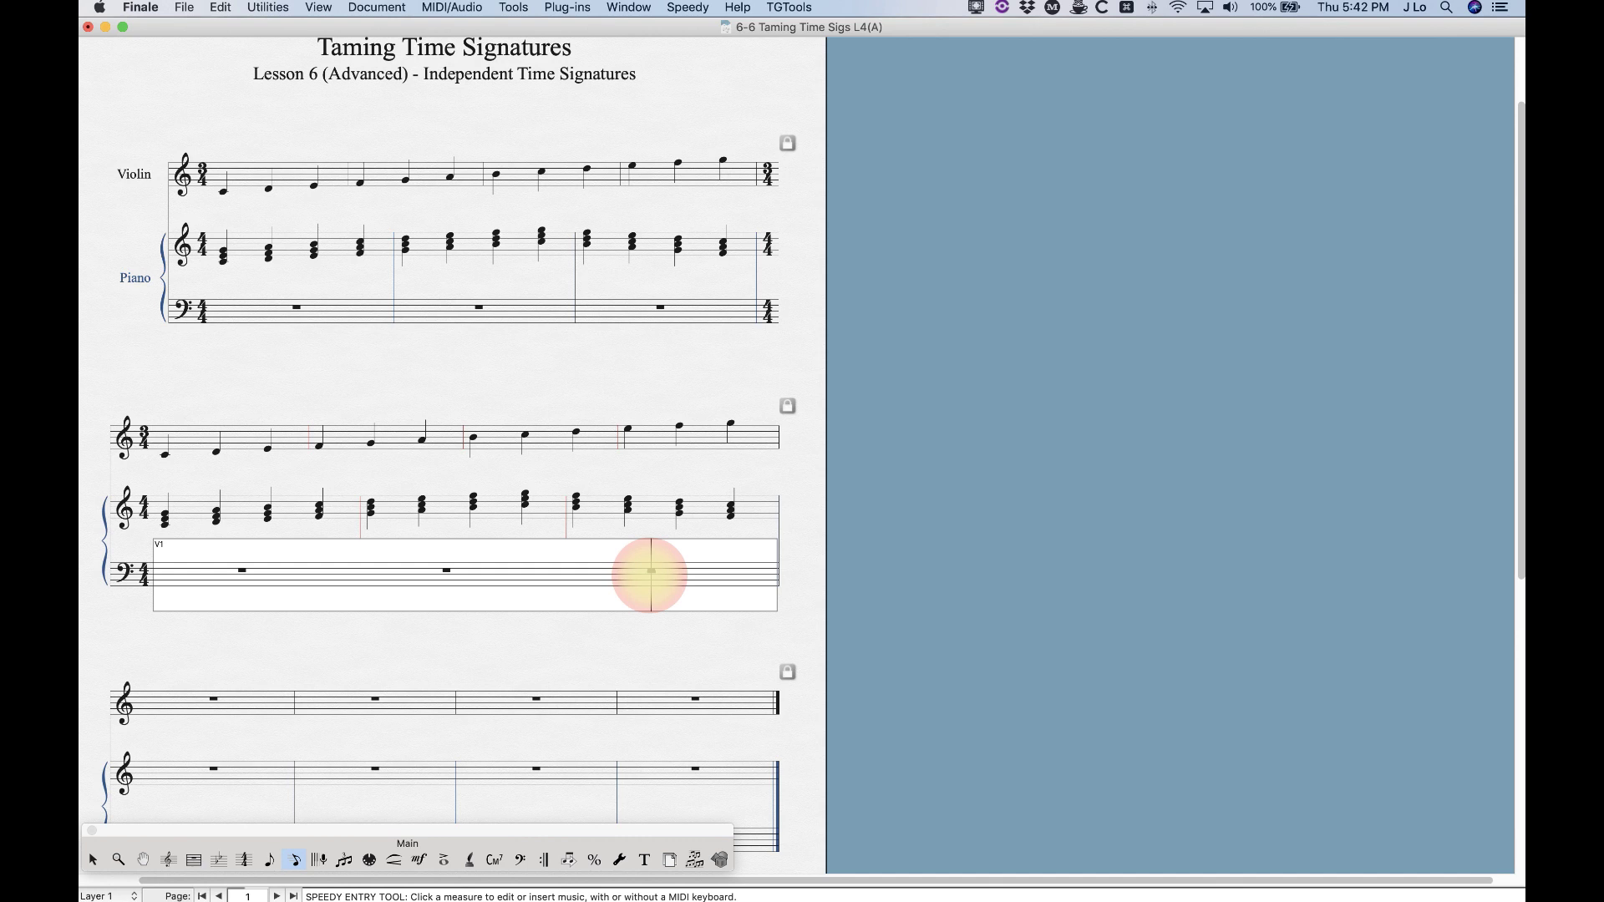
click(528, 651)
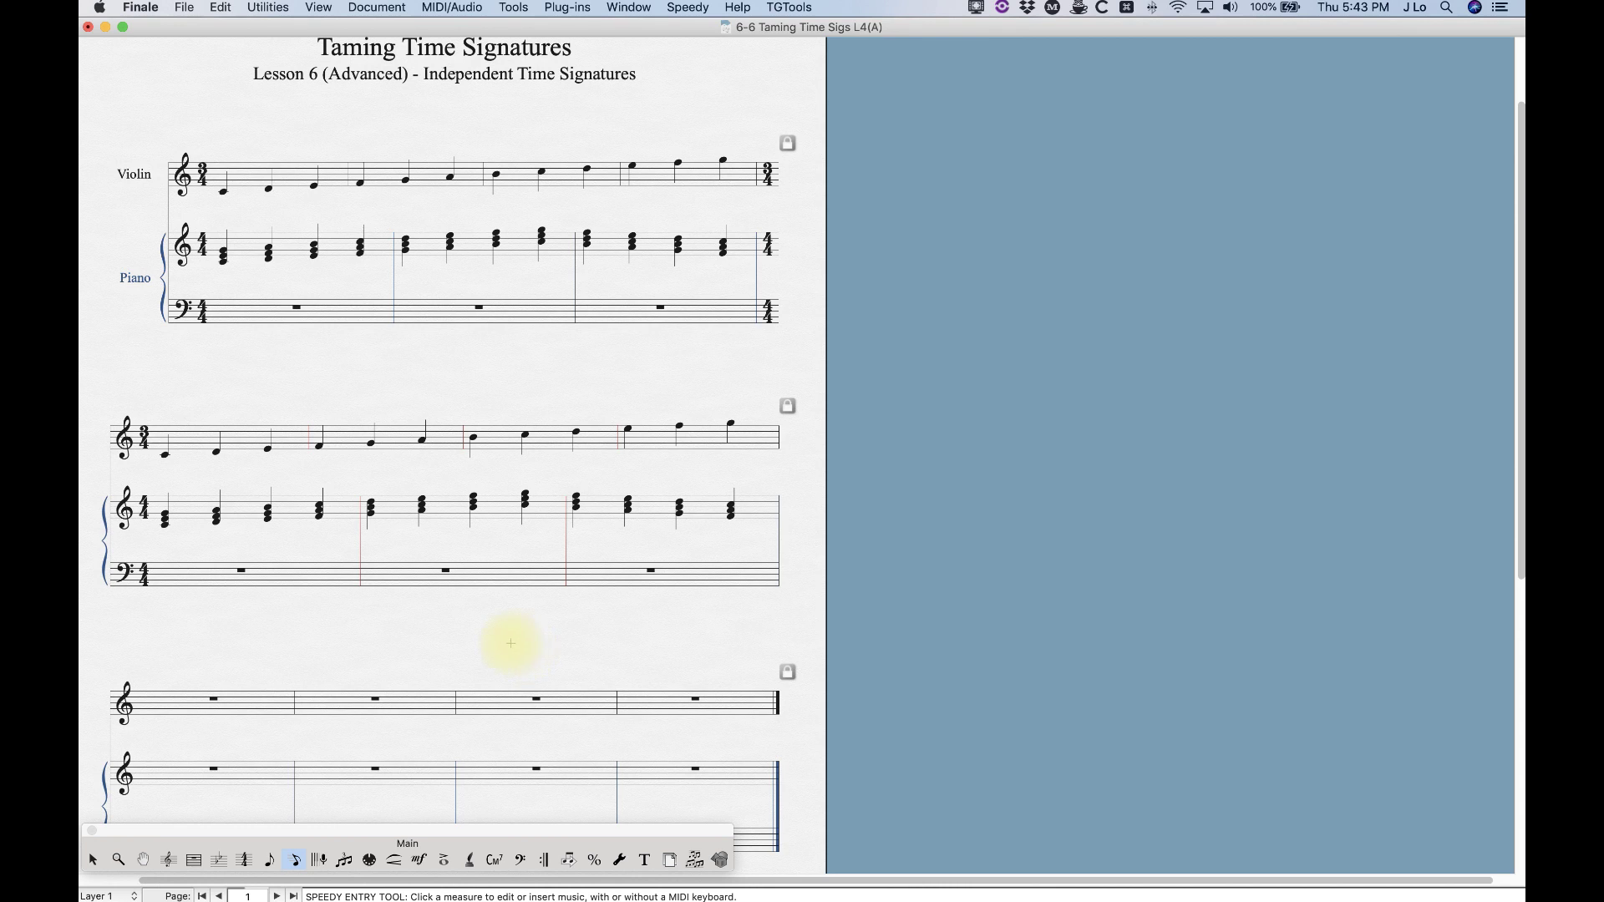
Step: Set the measure number region to show a number on every 1 measure, beginning with measure 1
scroll(440, 635, left, 1)
scroll(398, 651, up, 1)
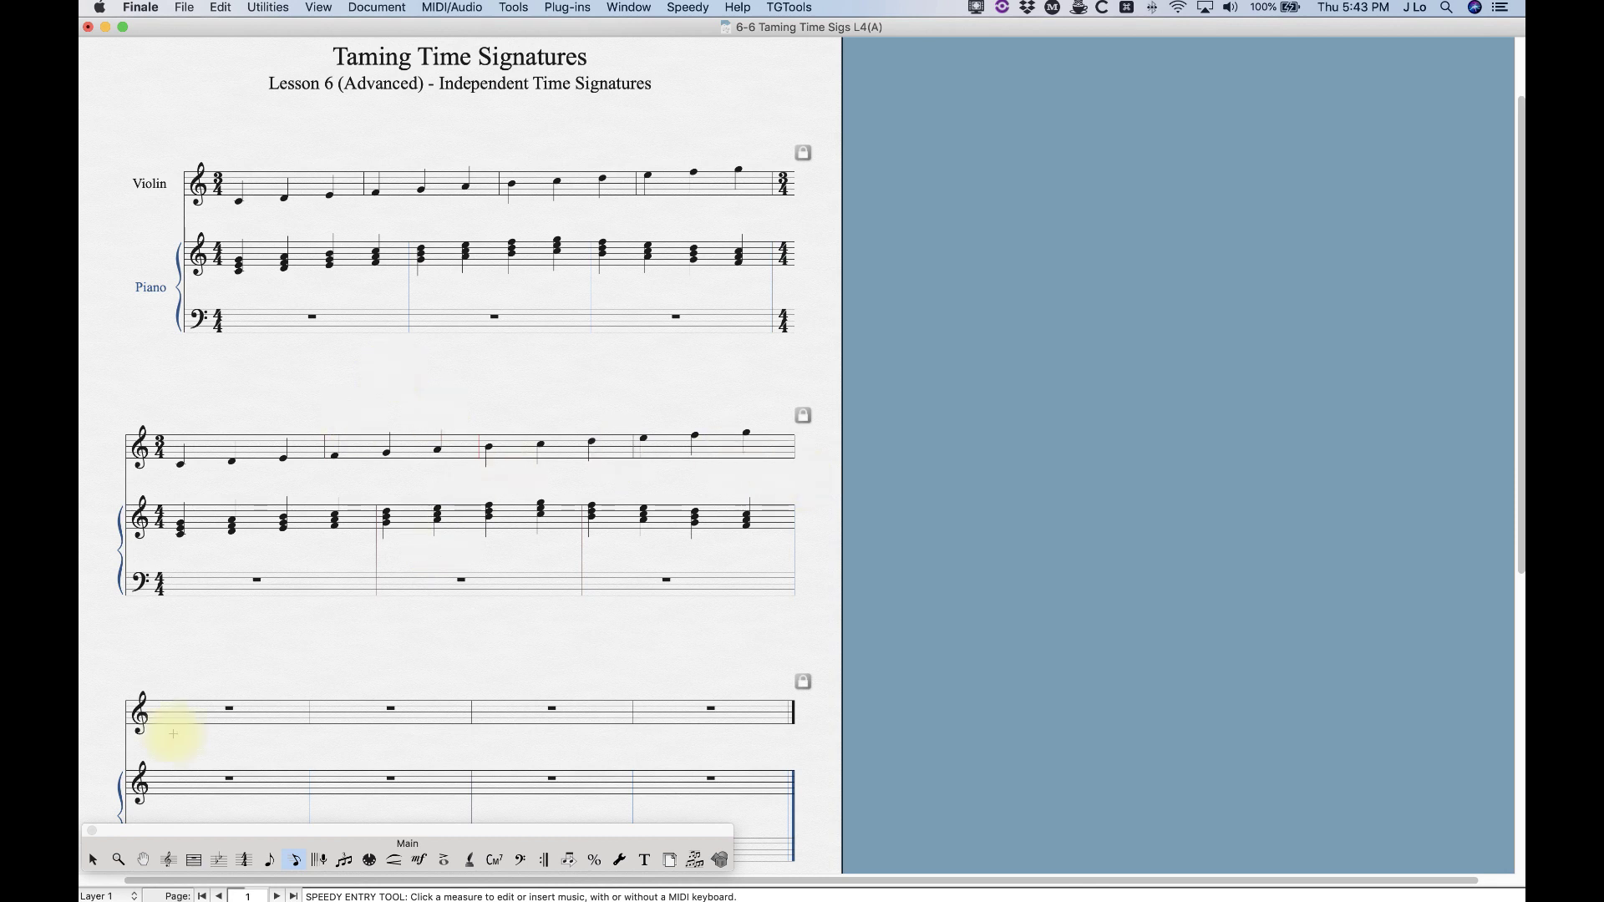
click(93, 860)
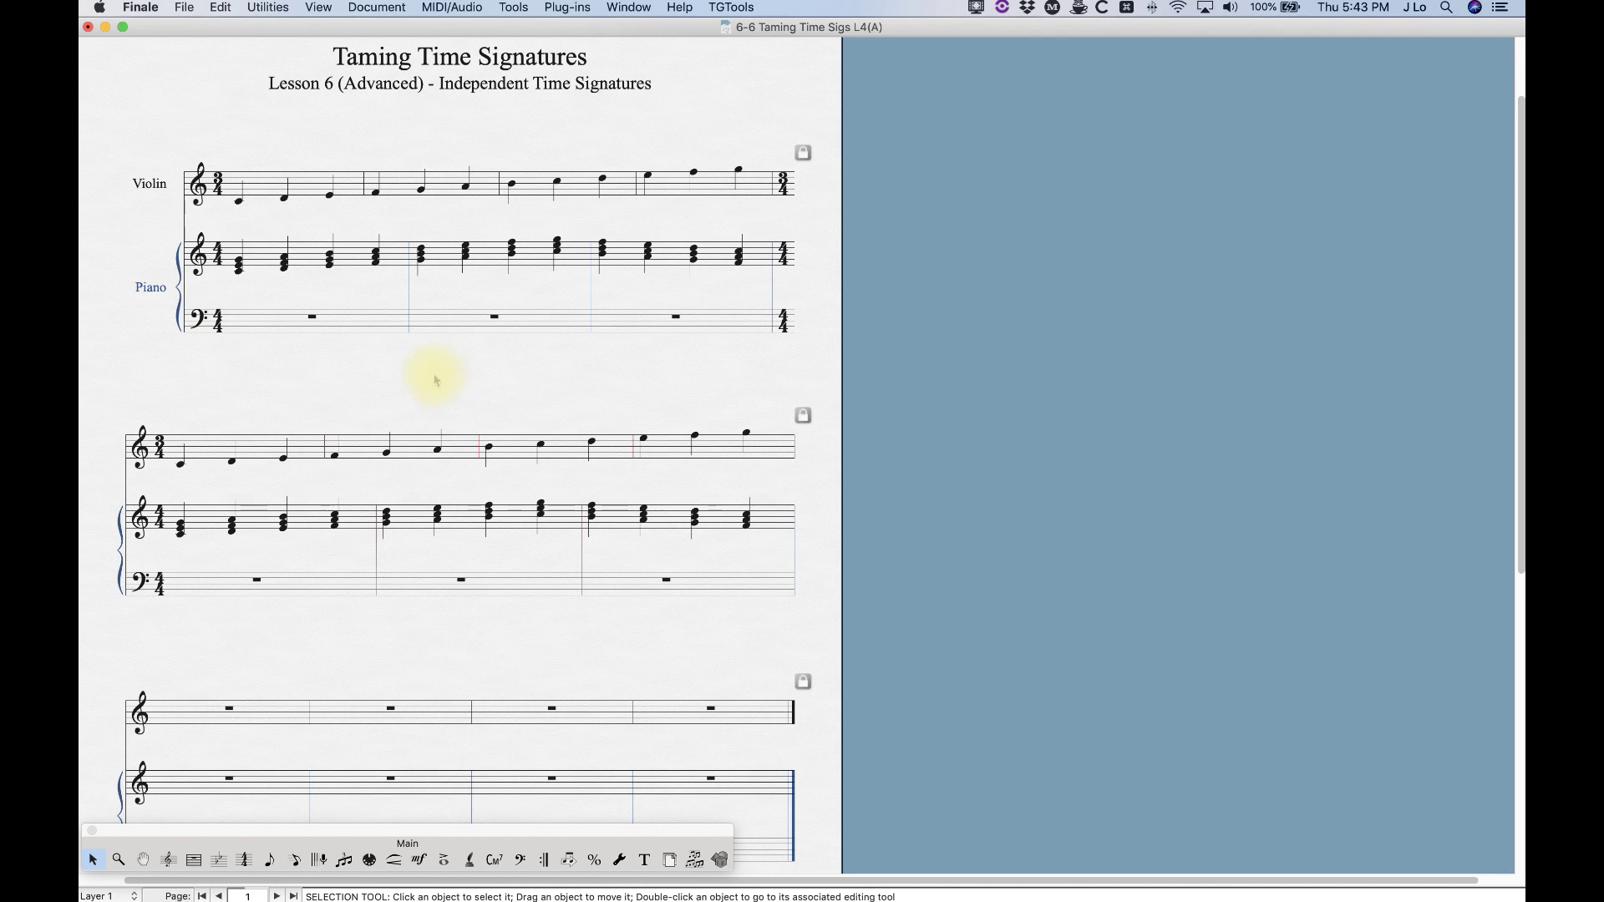
click(193, 859)
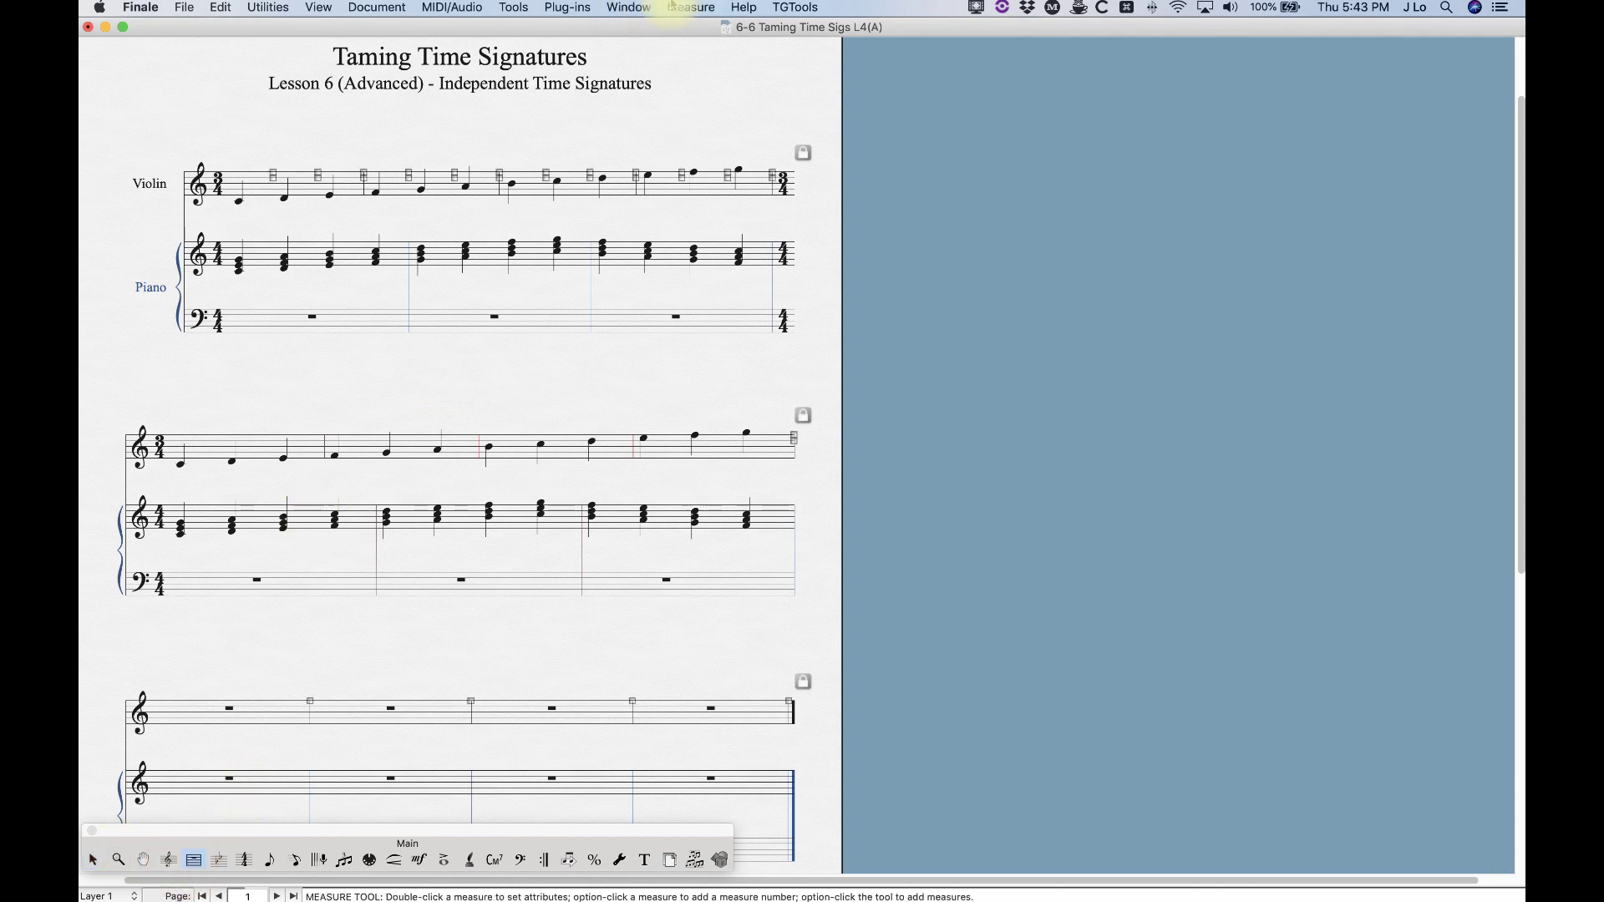
click(672, 7)
click(698, 29)
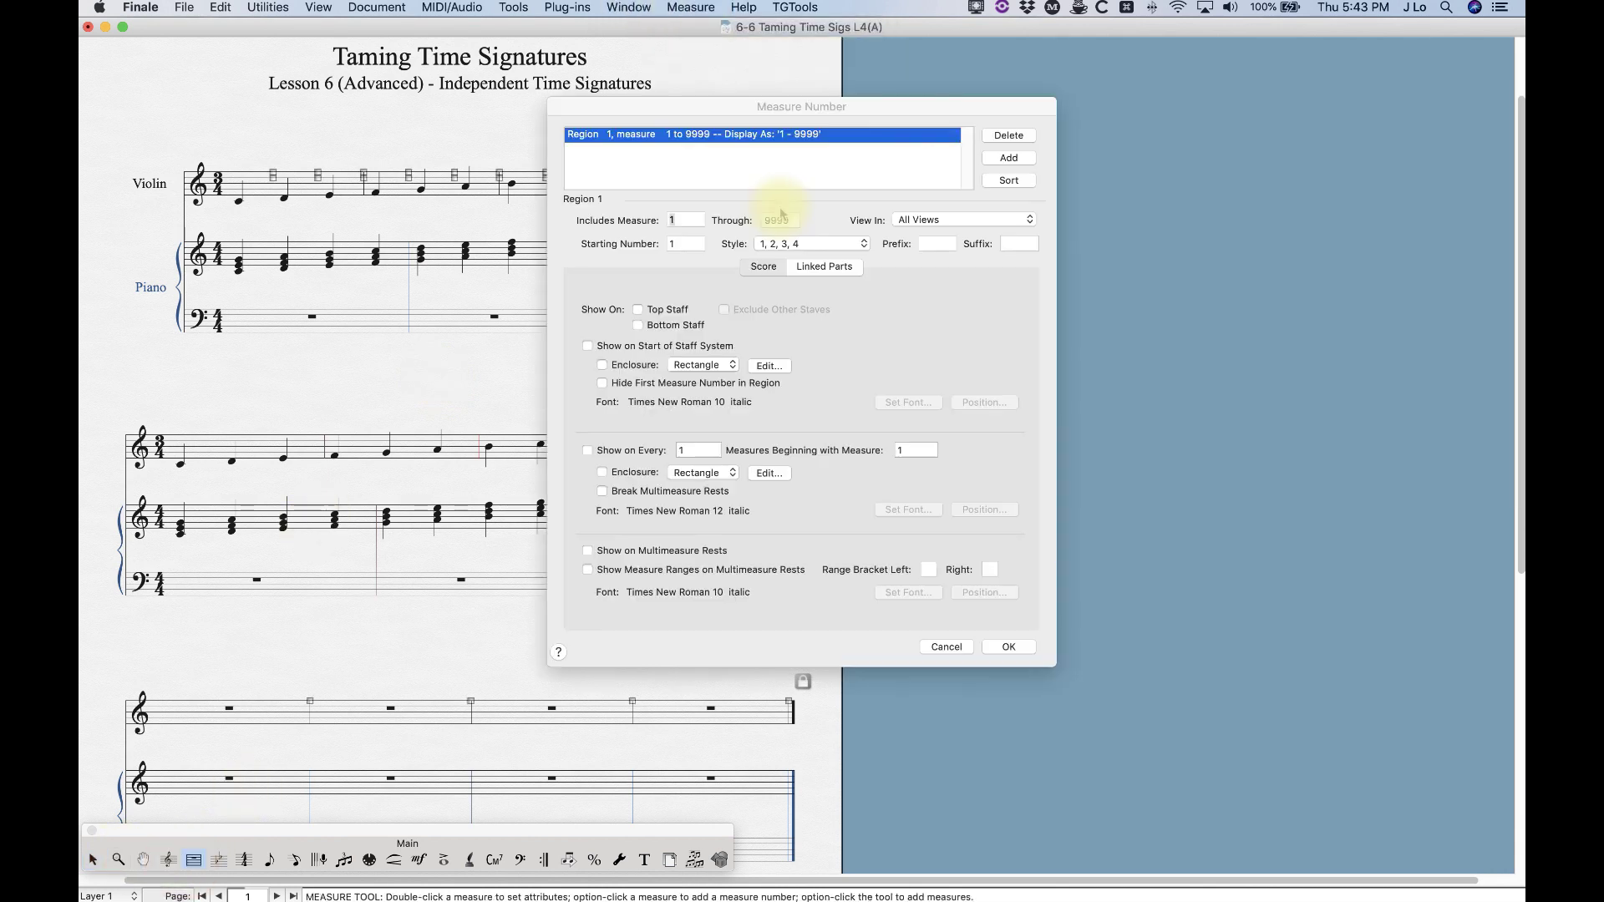
click(588, 451)
click(1006, 646)
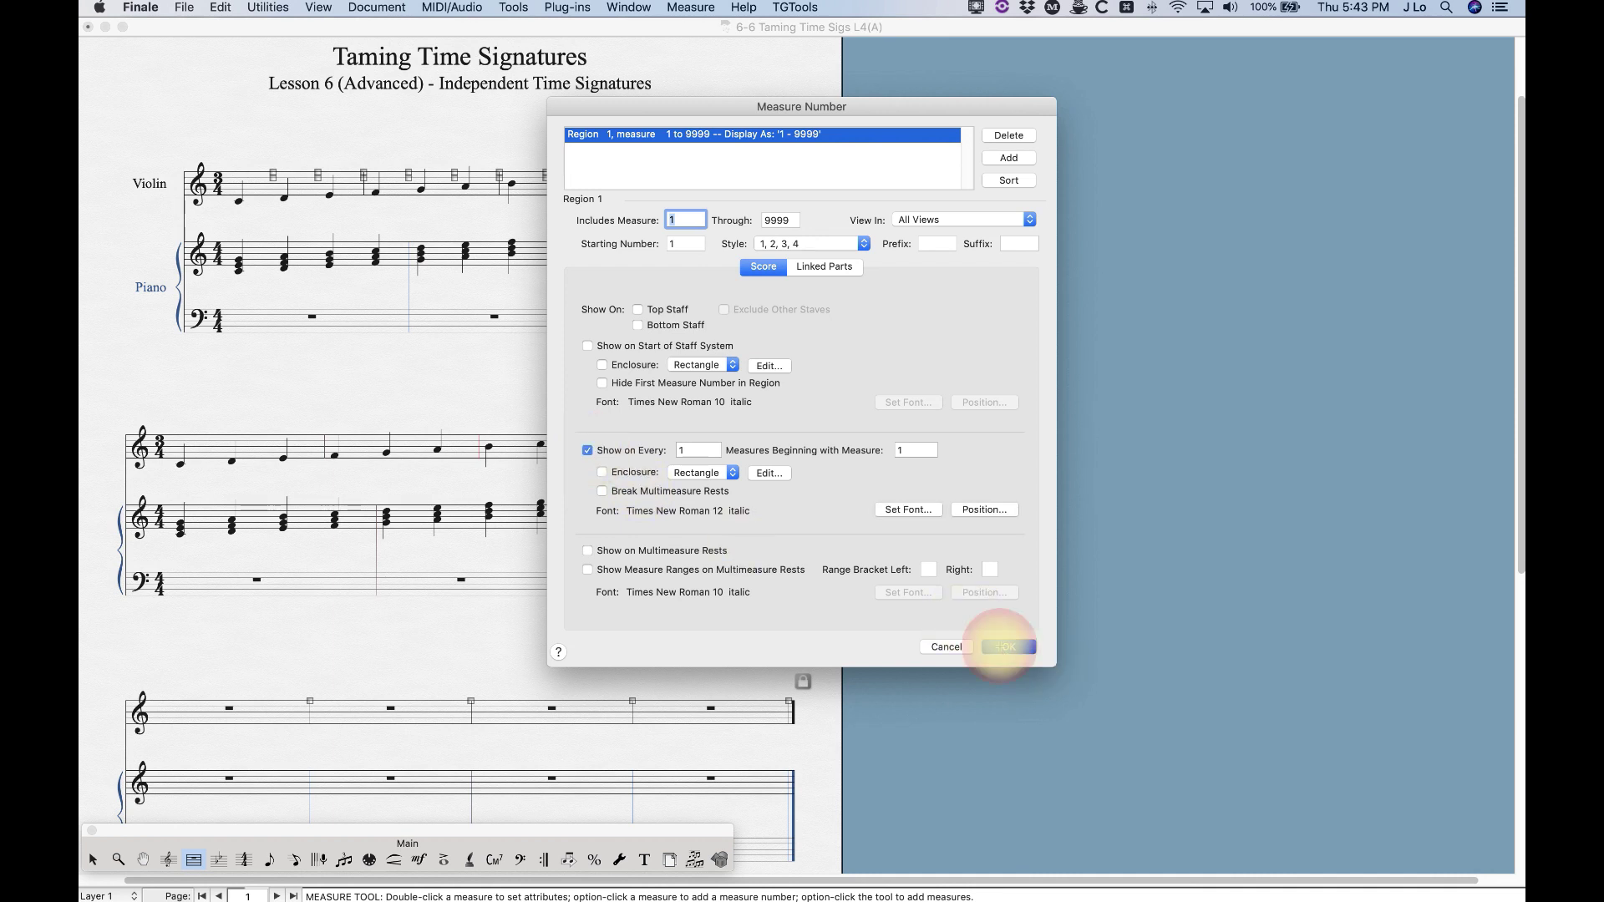
click(94, 860)
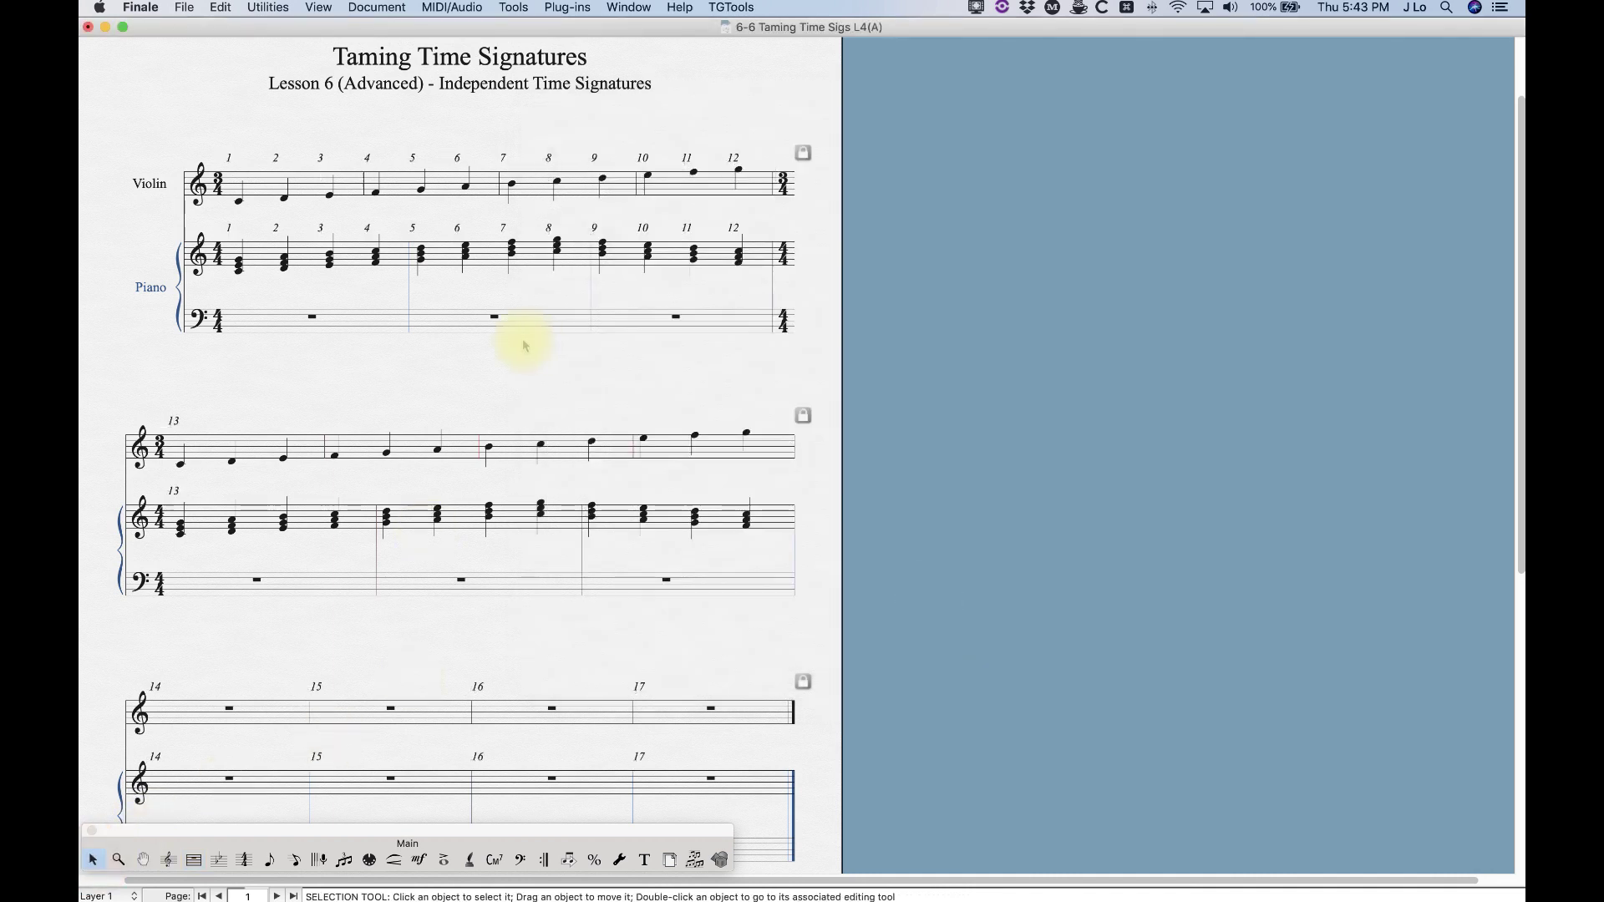
Step: Exclude measures 2 through 12 from measure numbering in their measure attributes
click(496, 381)
key(super+equal)
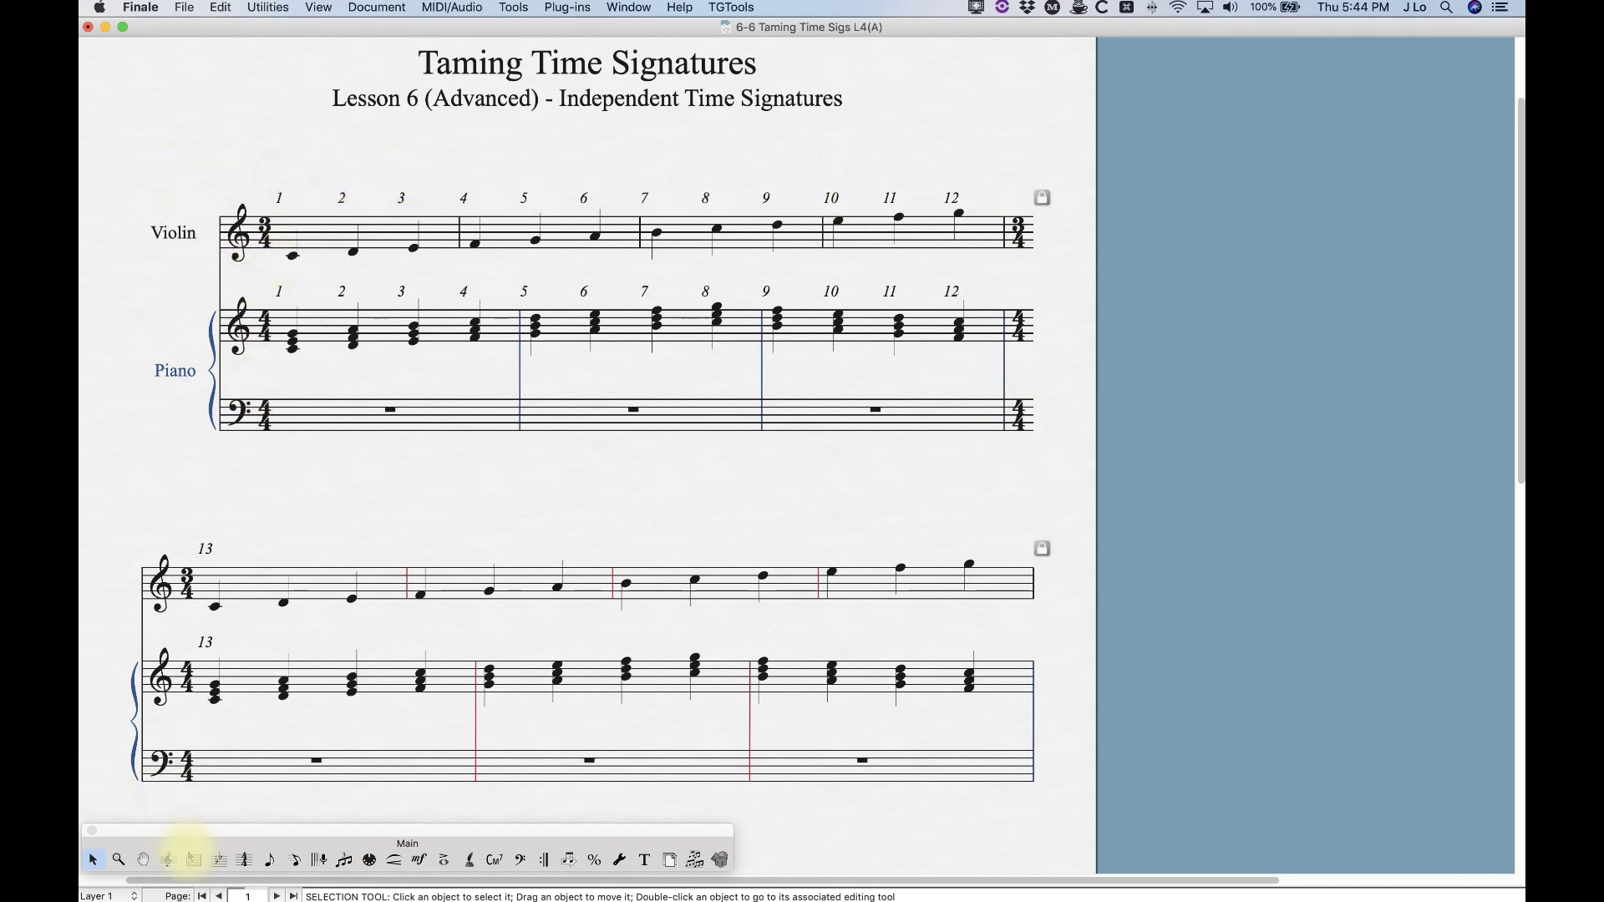
click(192, 860)
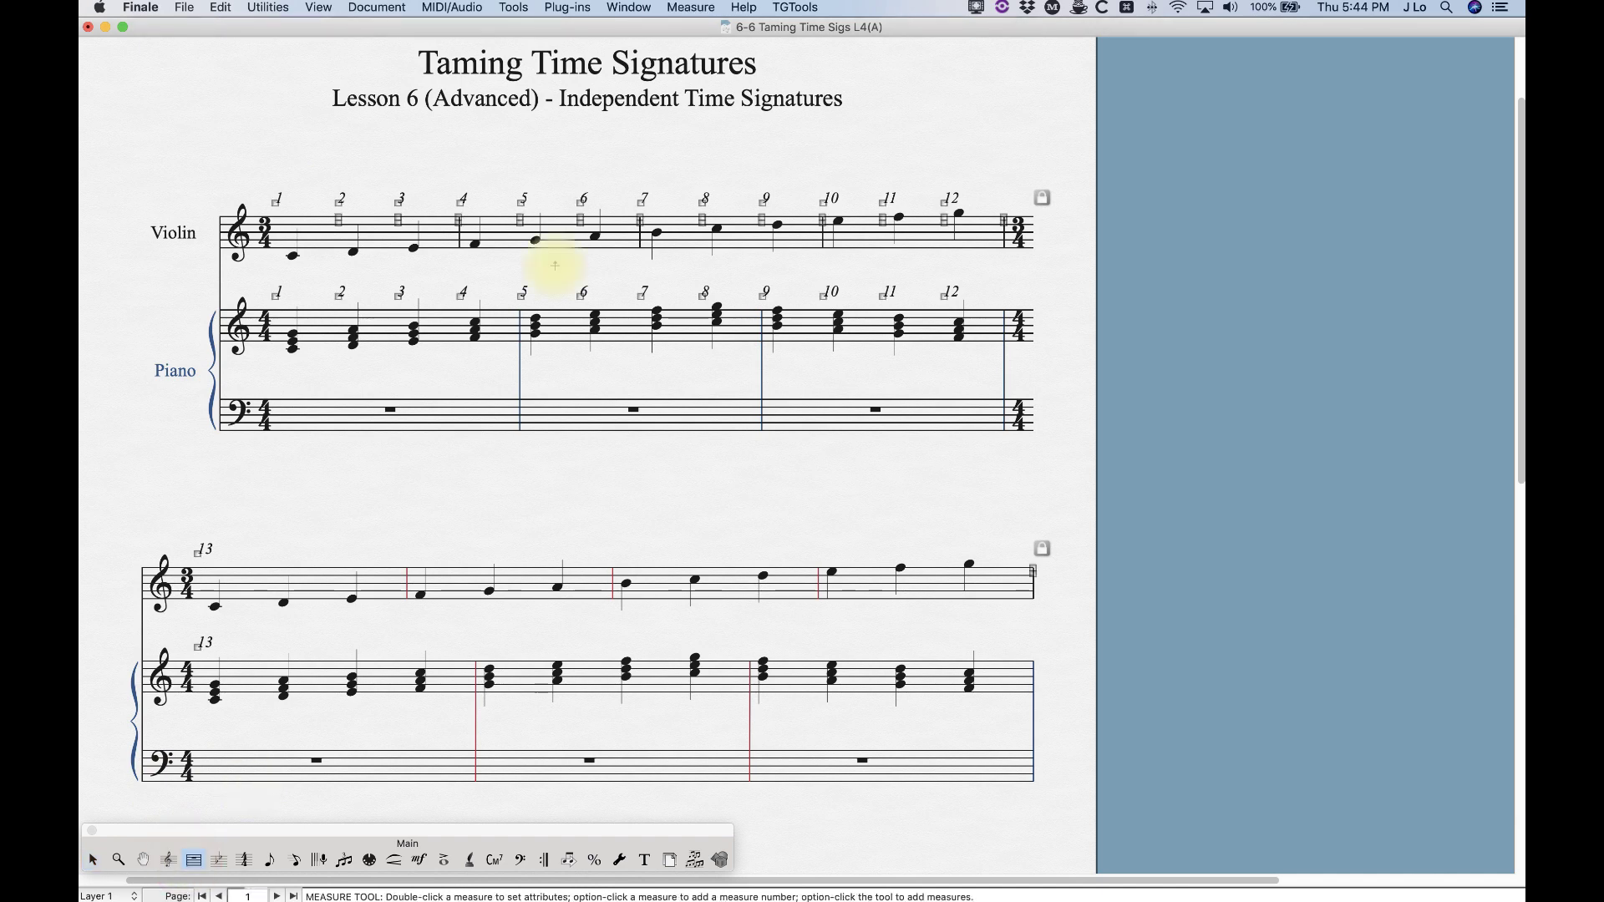
drag(330, 173, 1000, 361)
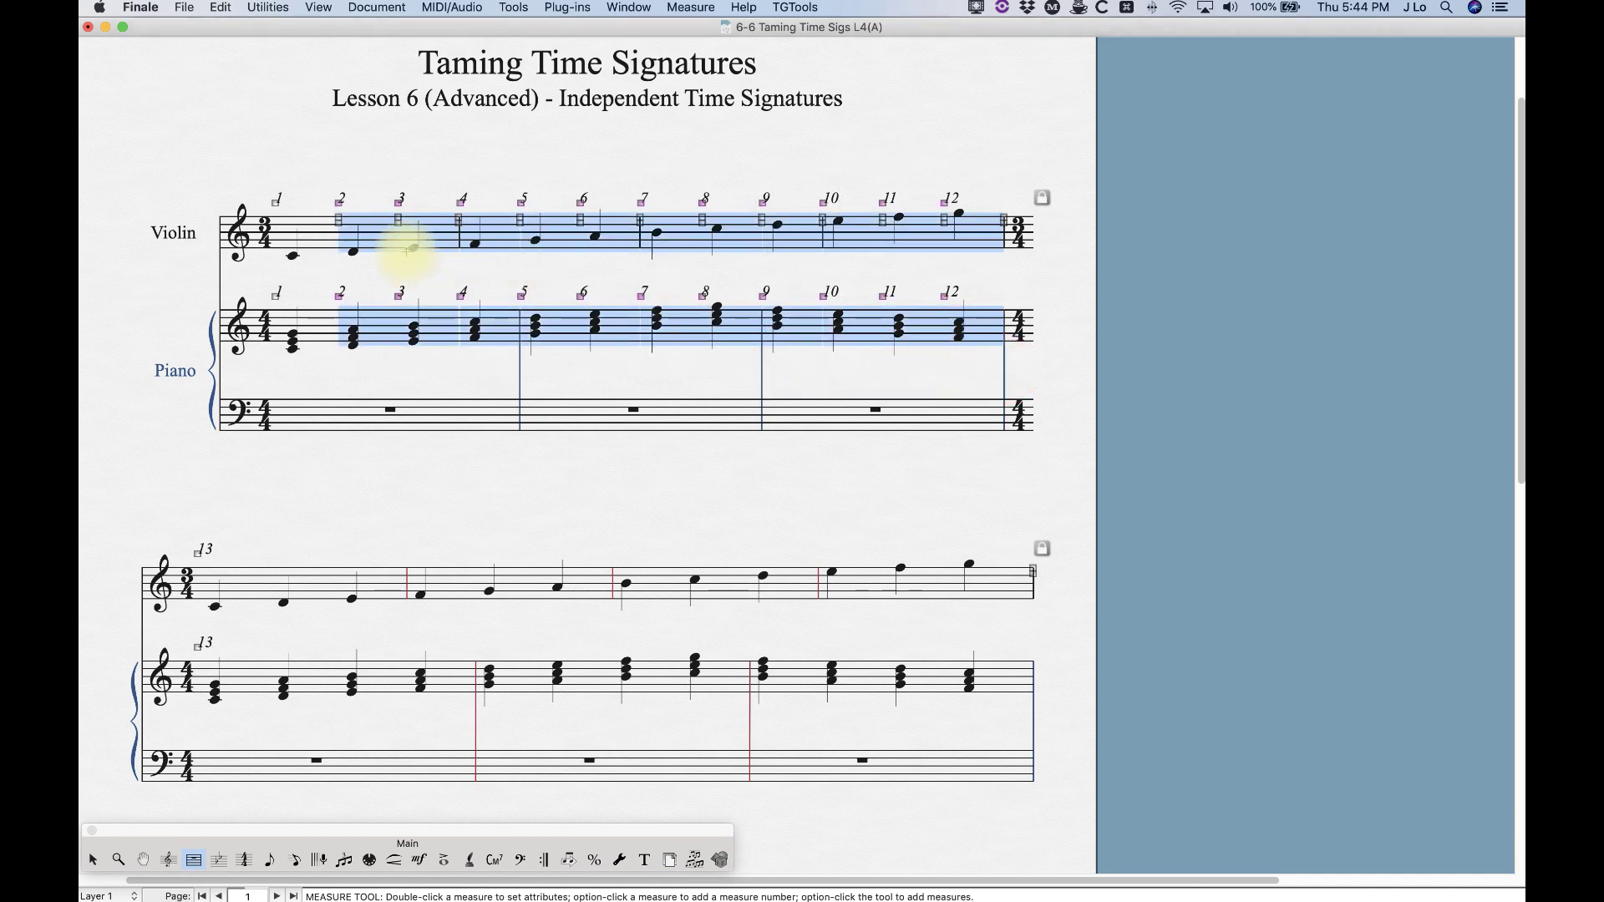
double_click(353, 240)
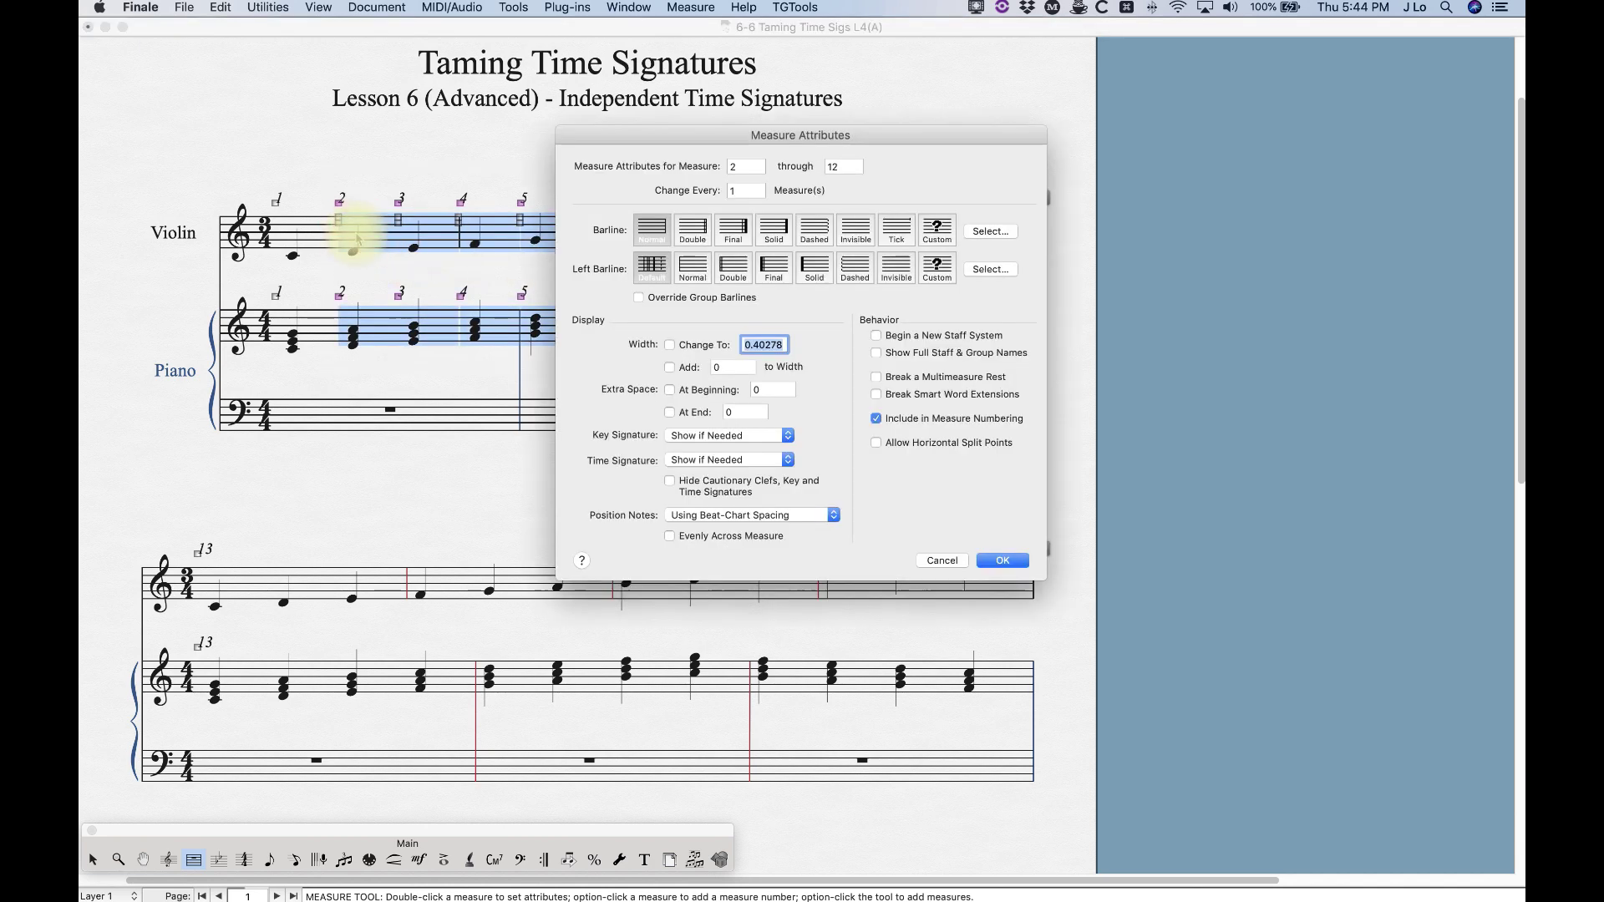
click(898, 422)
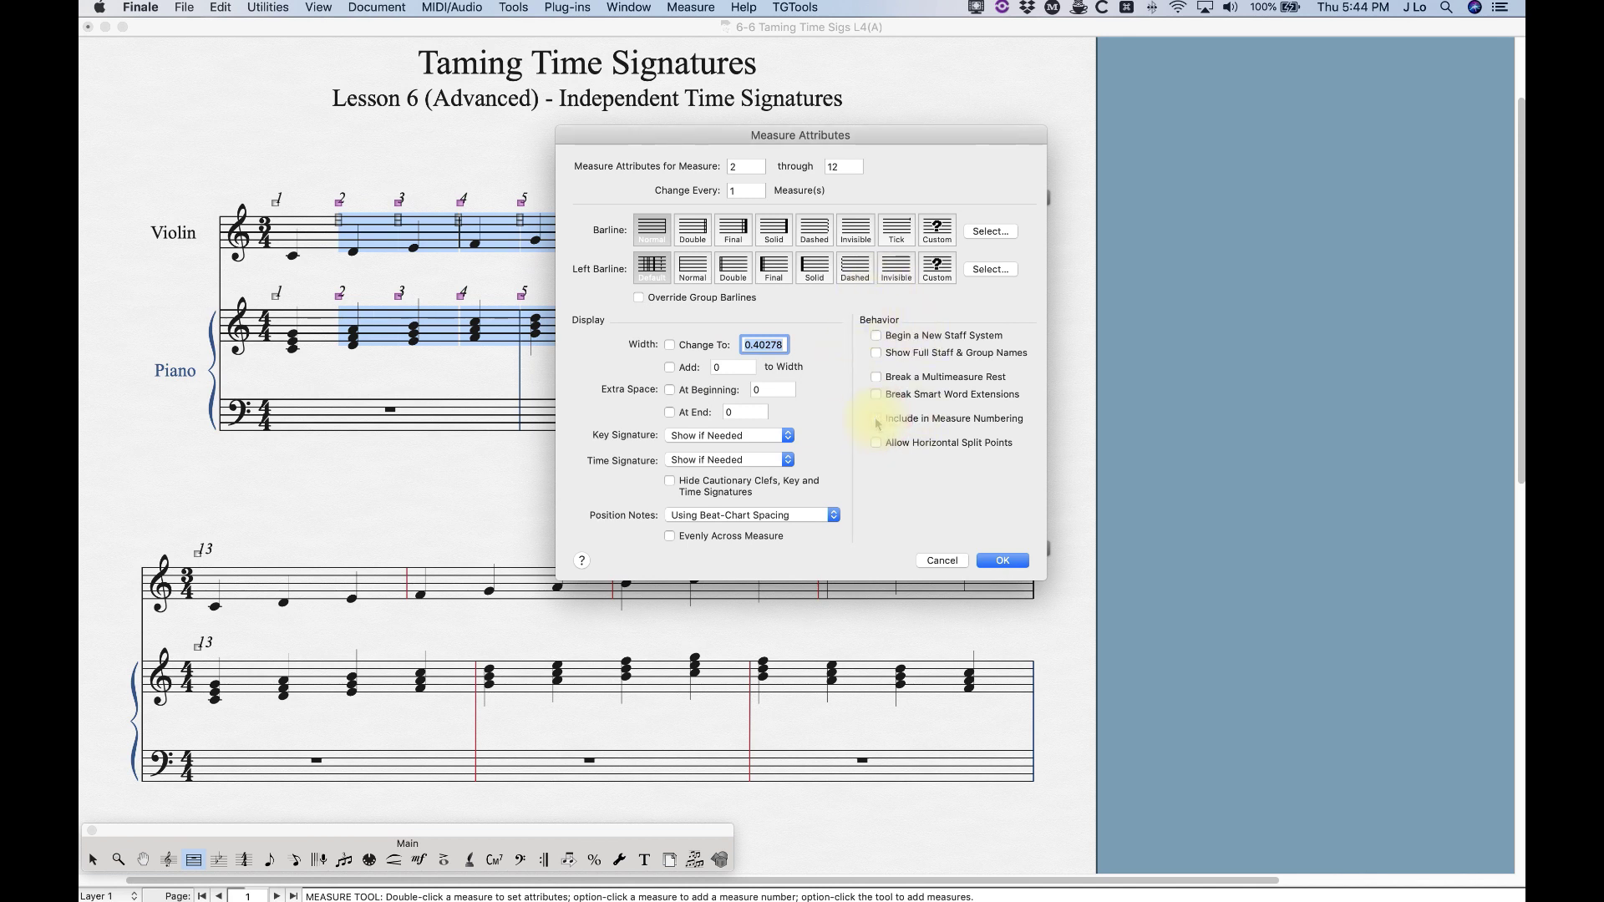
click(1002, 560)
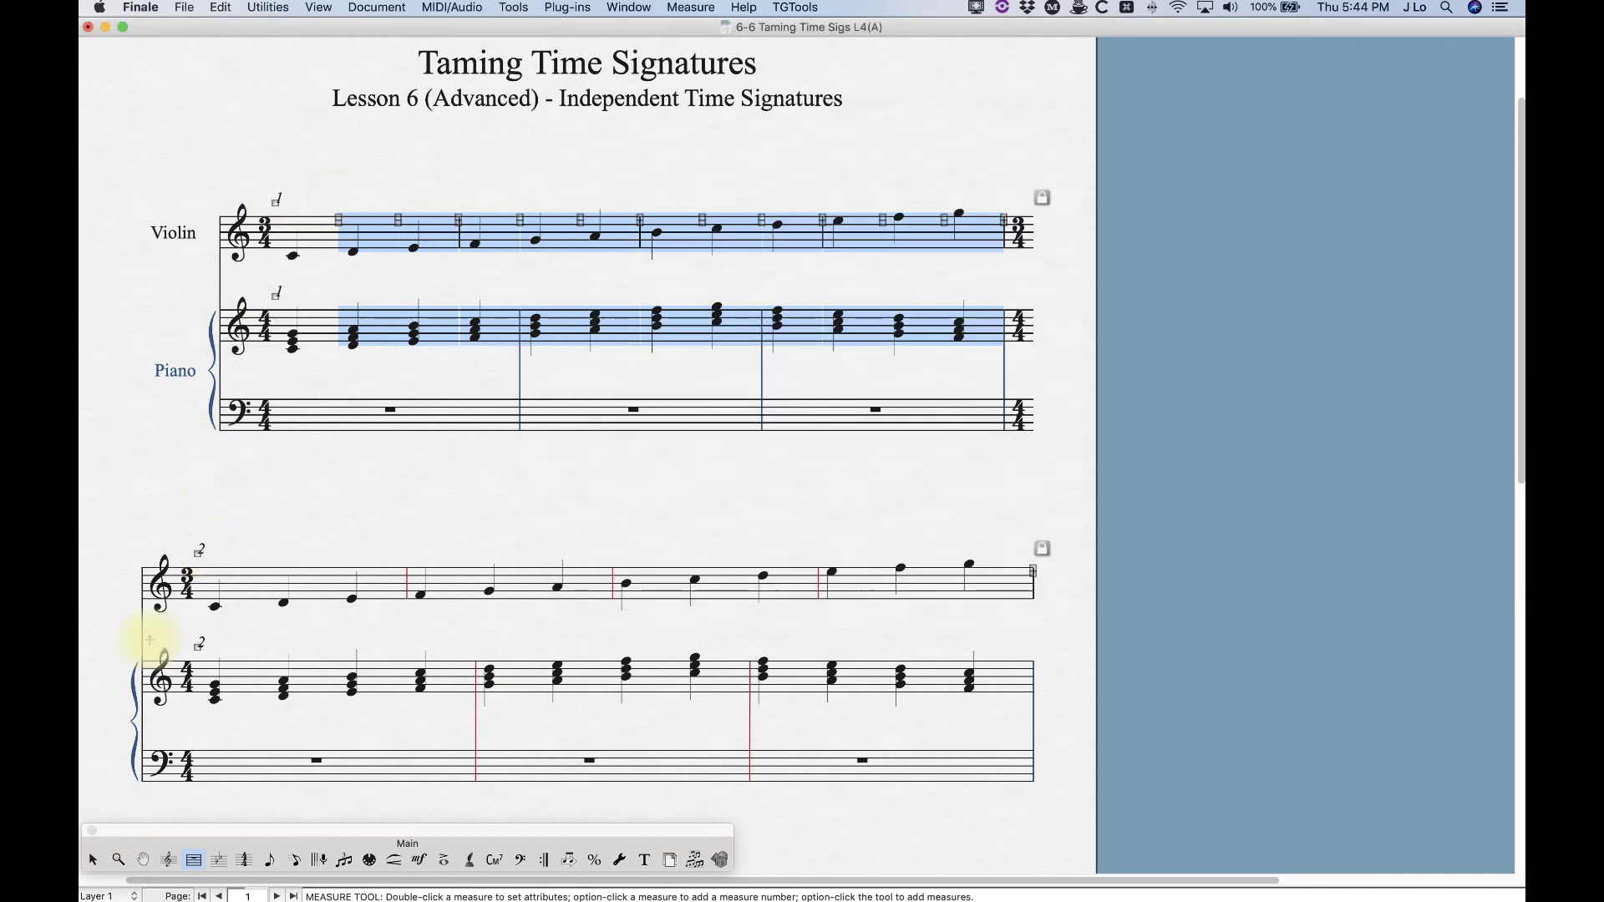
click(93, 860)
click(557, 485)
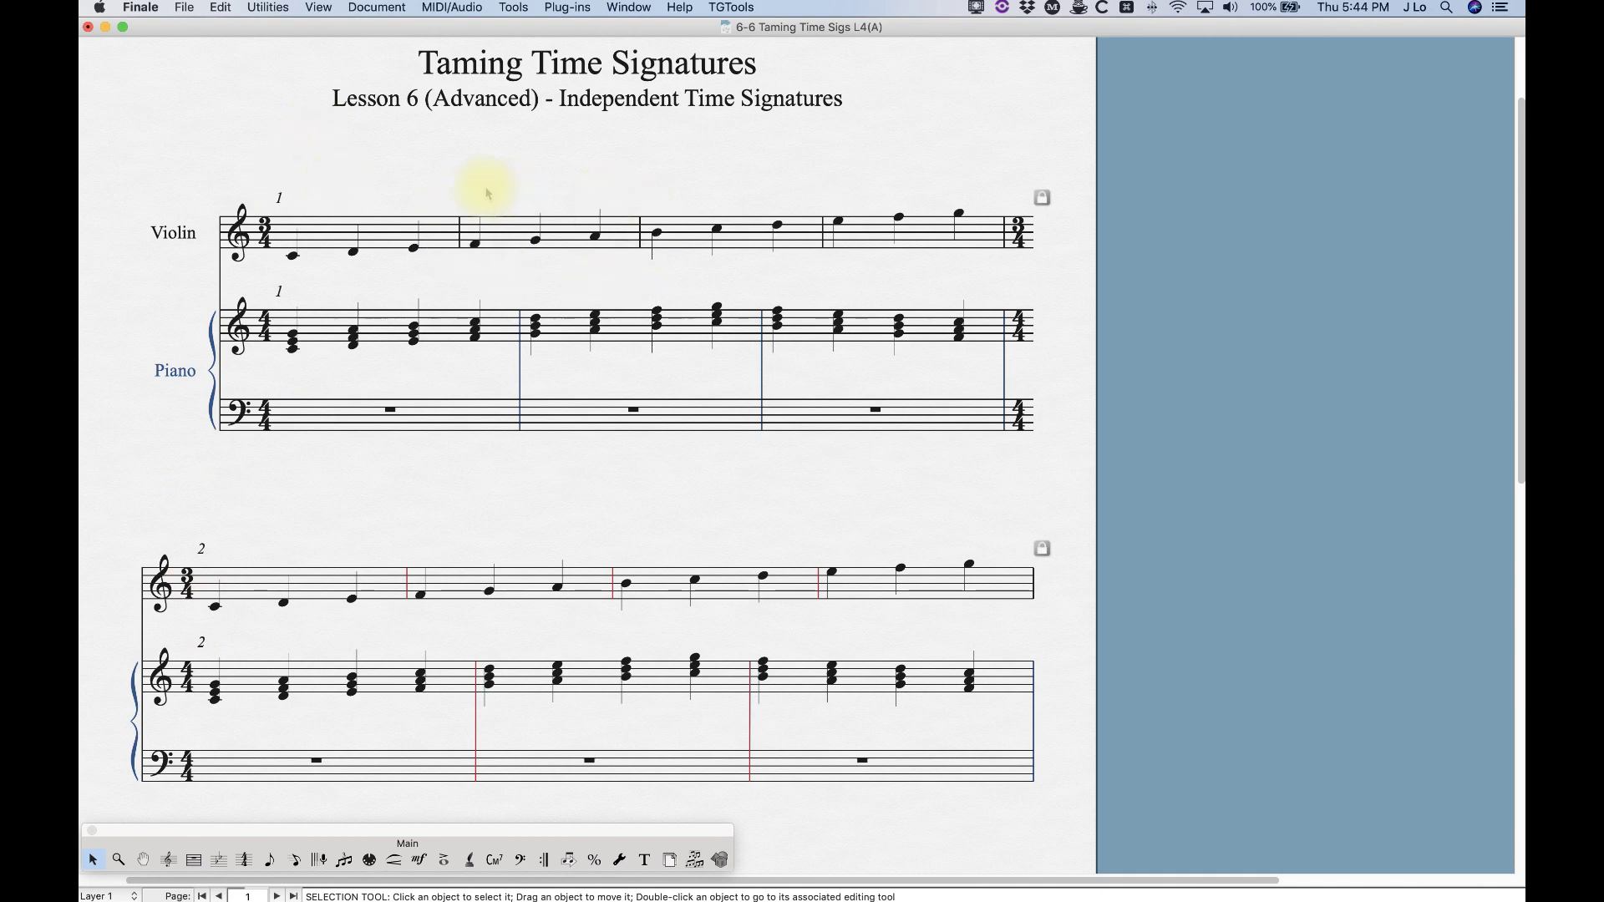
Step: Examine the Violin's 3/4 bars and the Piano's 4/4 bars in the first system with regard to their numbering
drag(459, 182, 642, 268)
click(524, 197)
drag(455, 178, 615, 255)
drag(645, 193, 802, 269)
click(451, 171)
drag(258, 163, 442, 259)
drag(465, 186, 651, 266)
drag(646, 206, 800, 261)
drag(835, 171, 994, 284)
click(304, 291)
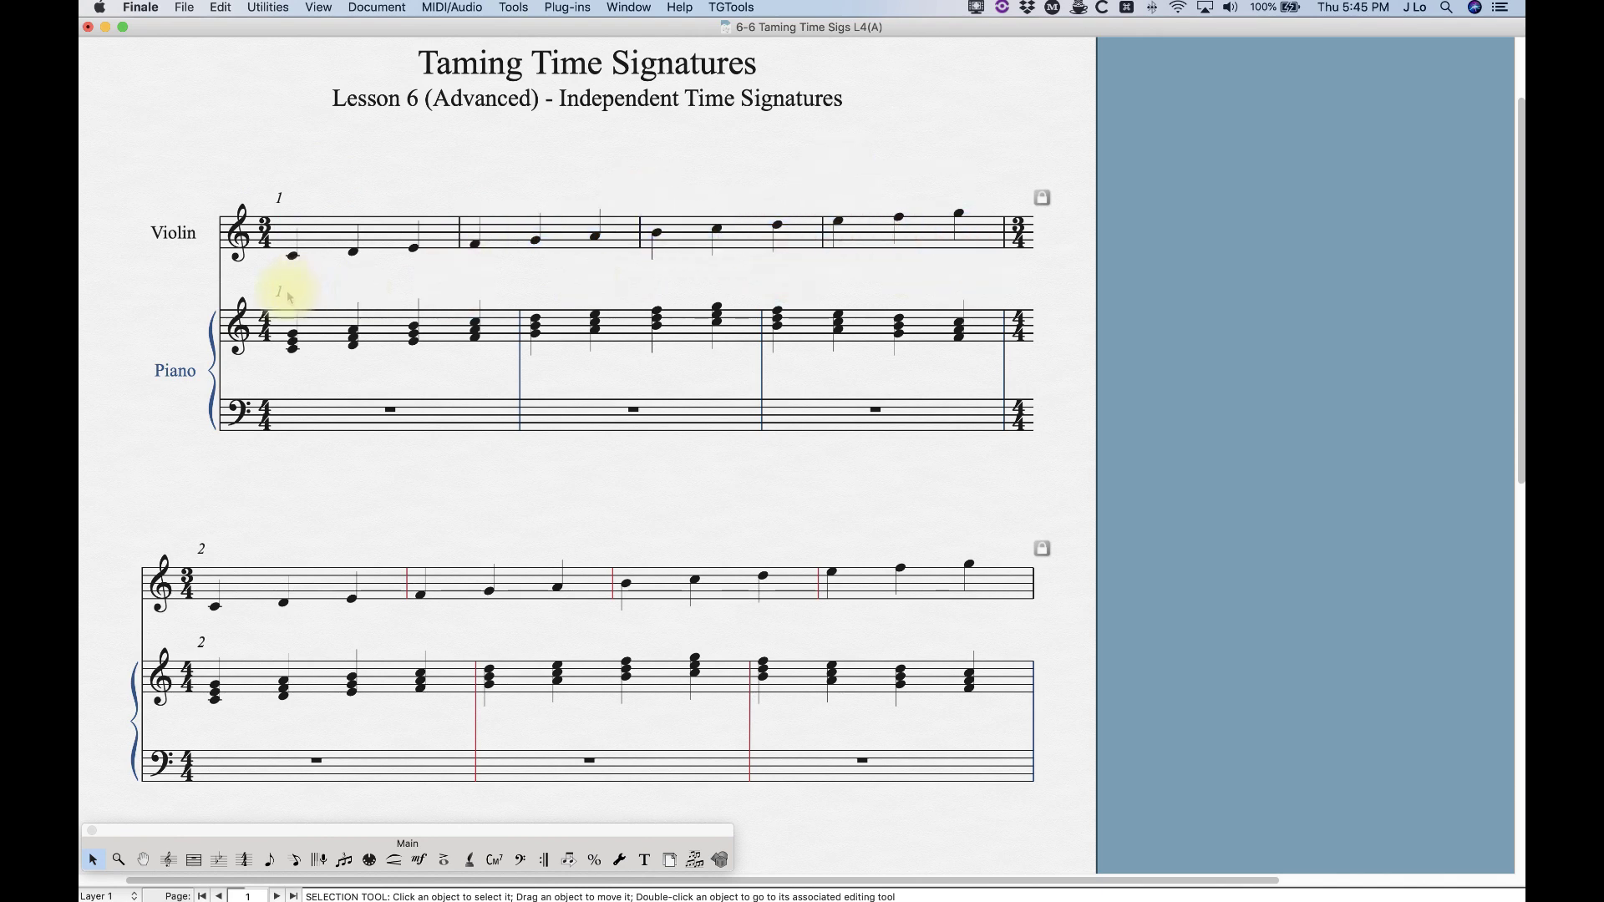
click(562, 323)
click(783, 330)
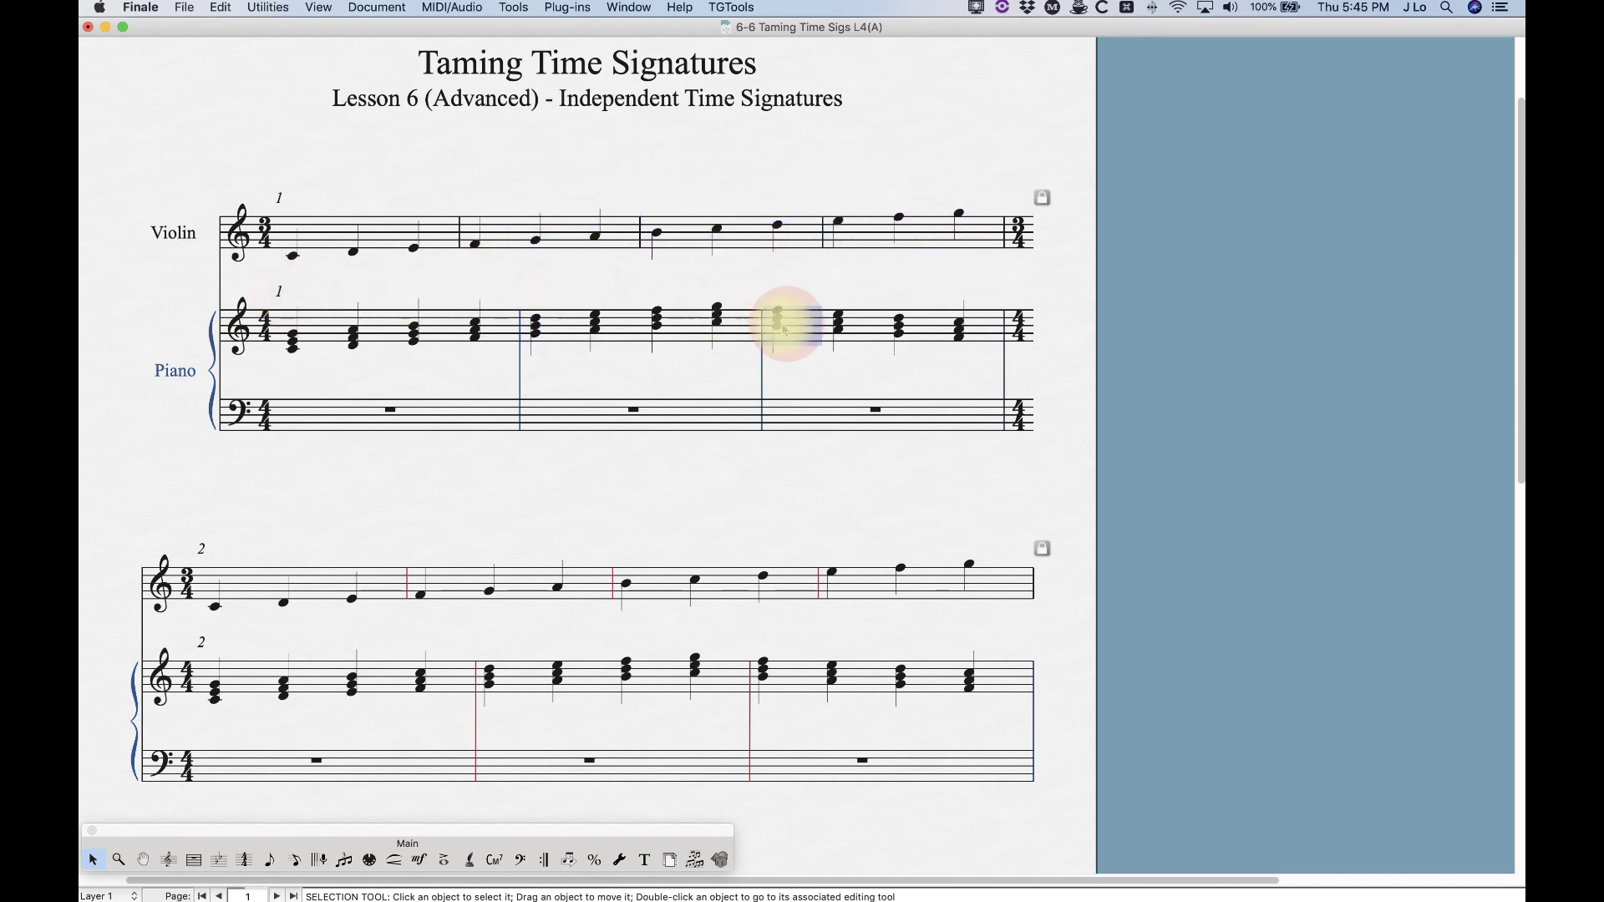
click(611, 173)
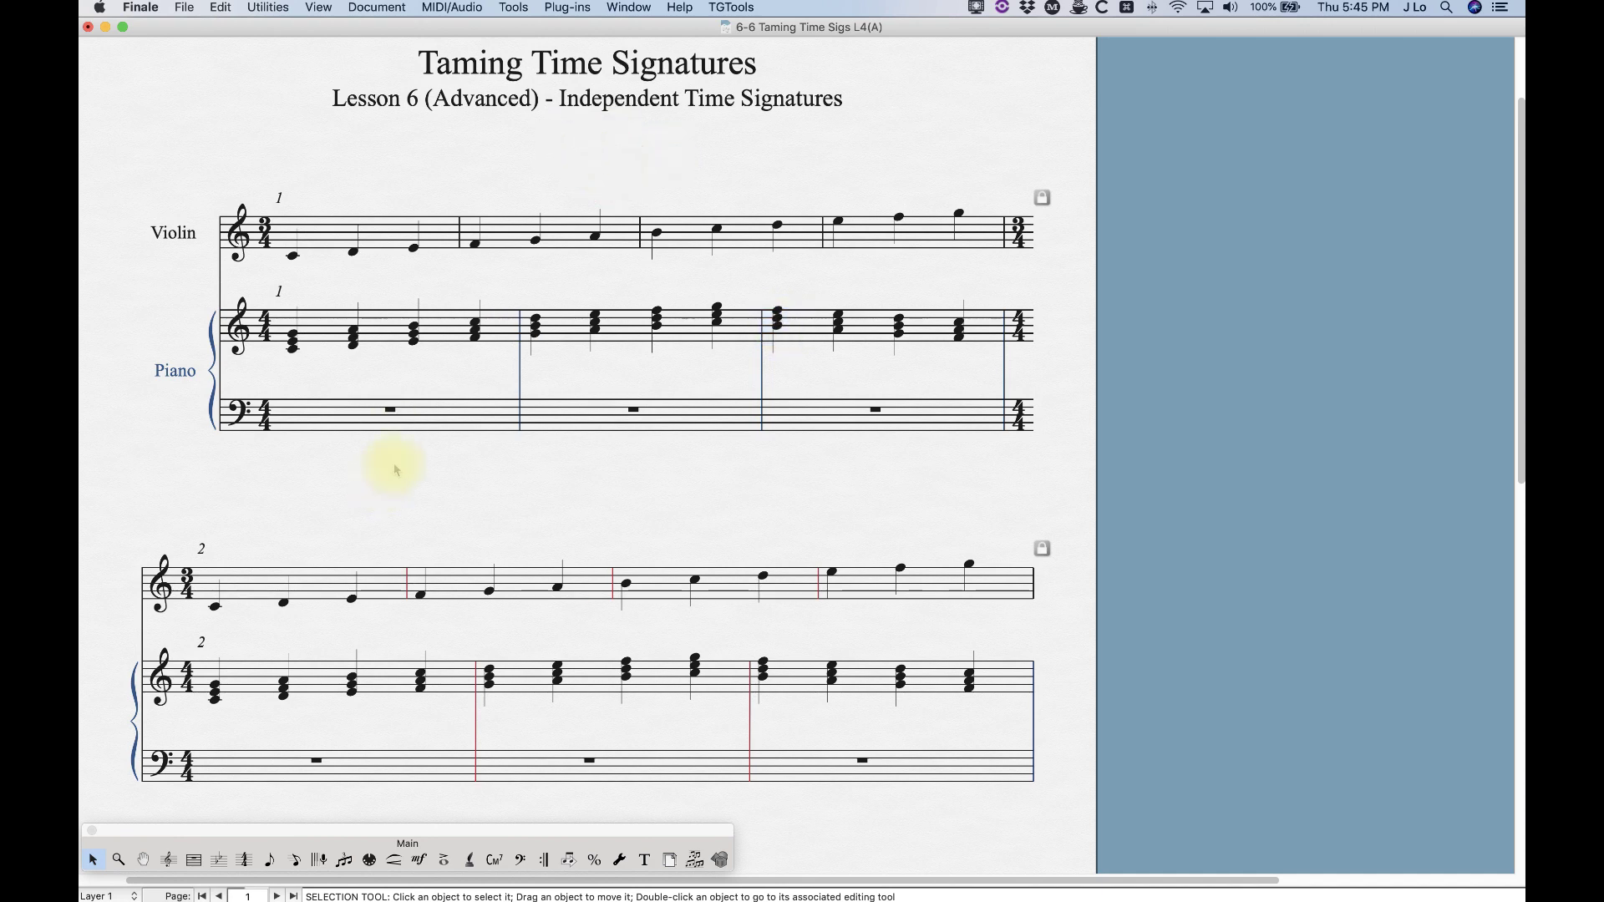
Step: Add the suffix "a" to the numbers of measure number region 1
click(193, 861)
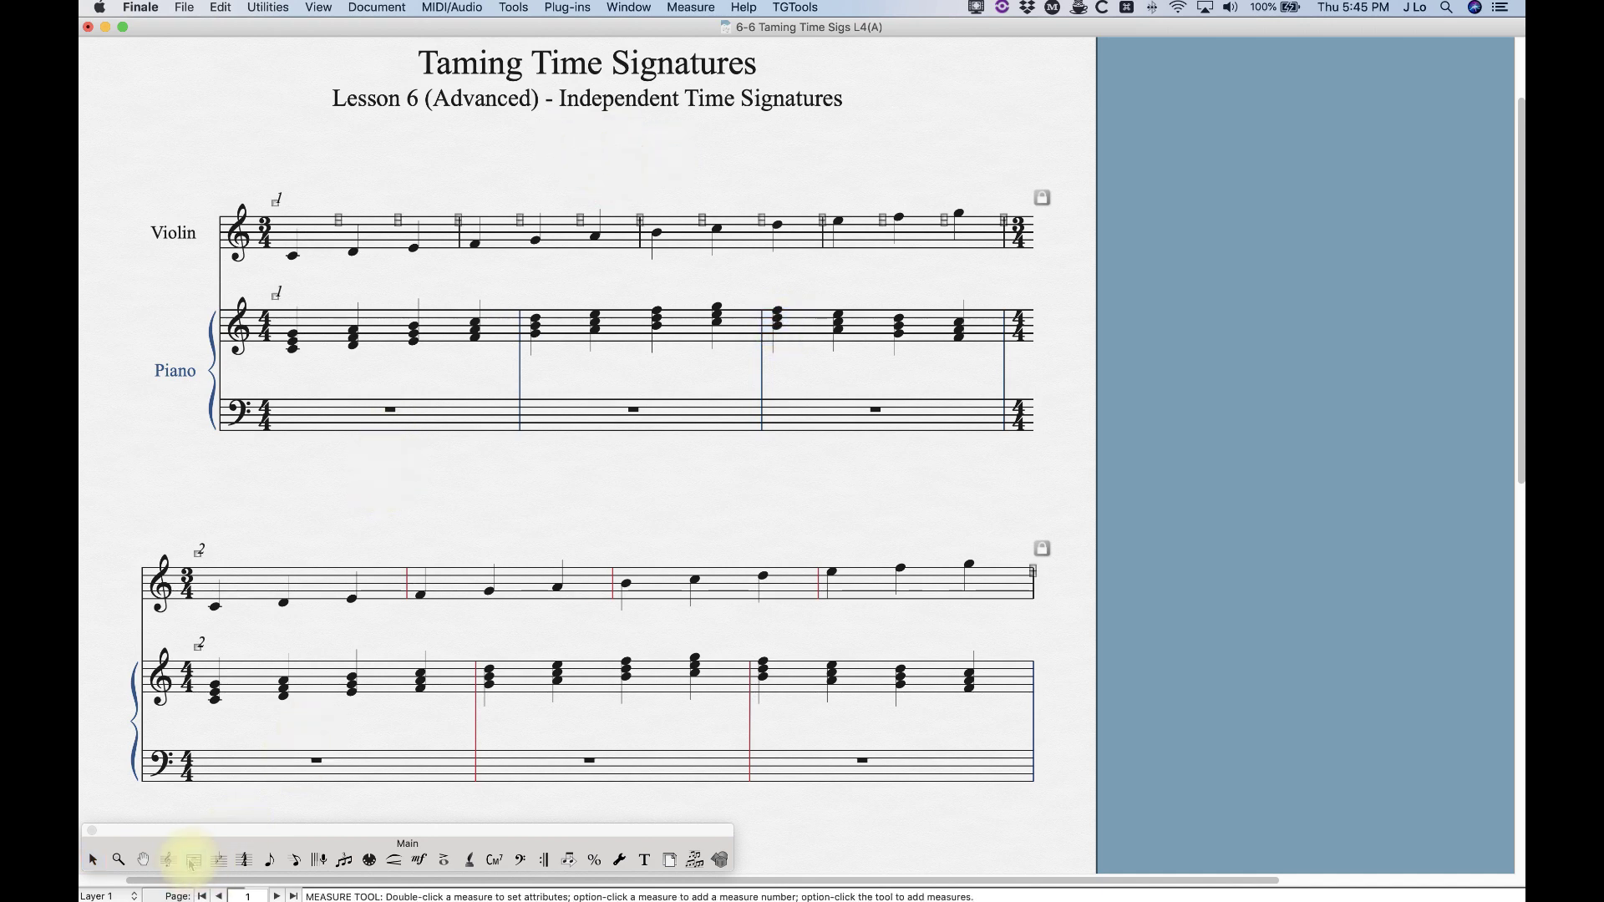
click(689, 7)
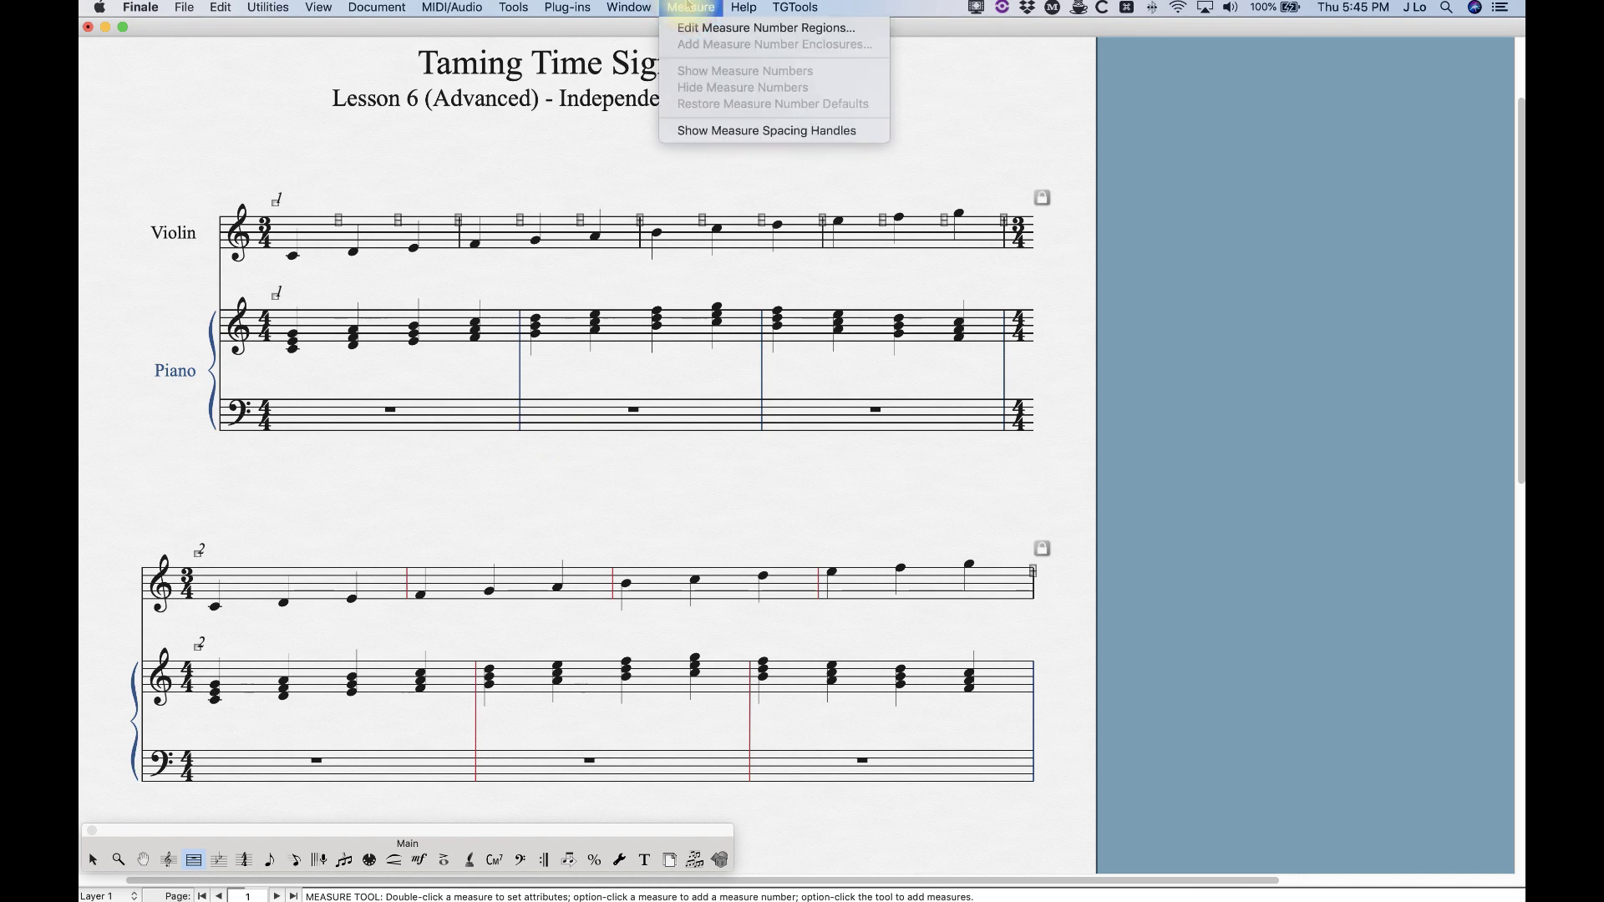
click(698, 27)
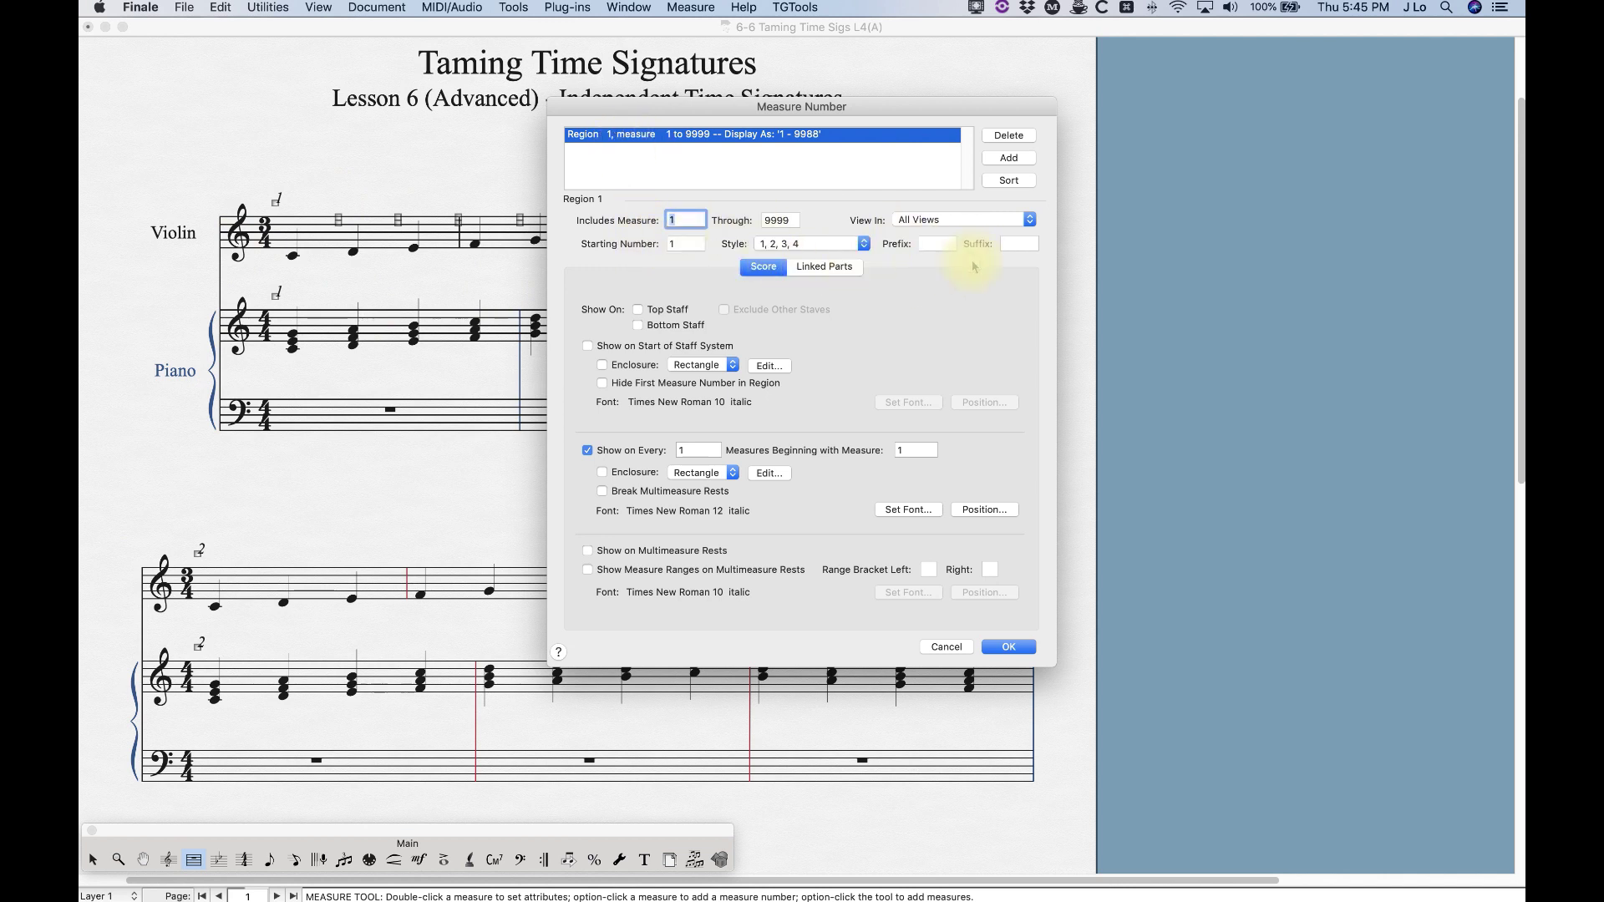
click(1014, 244)
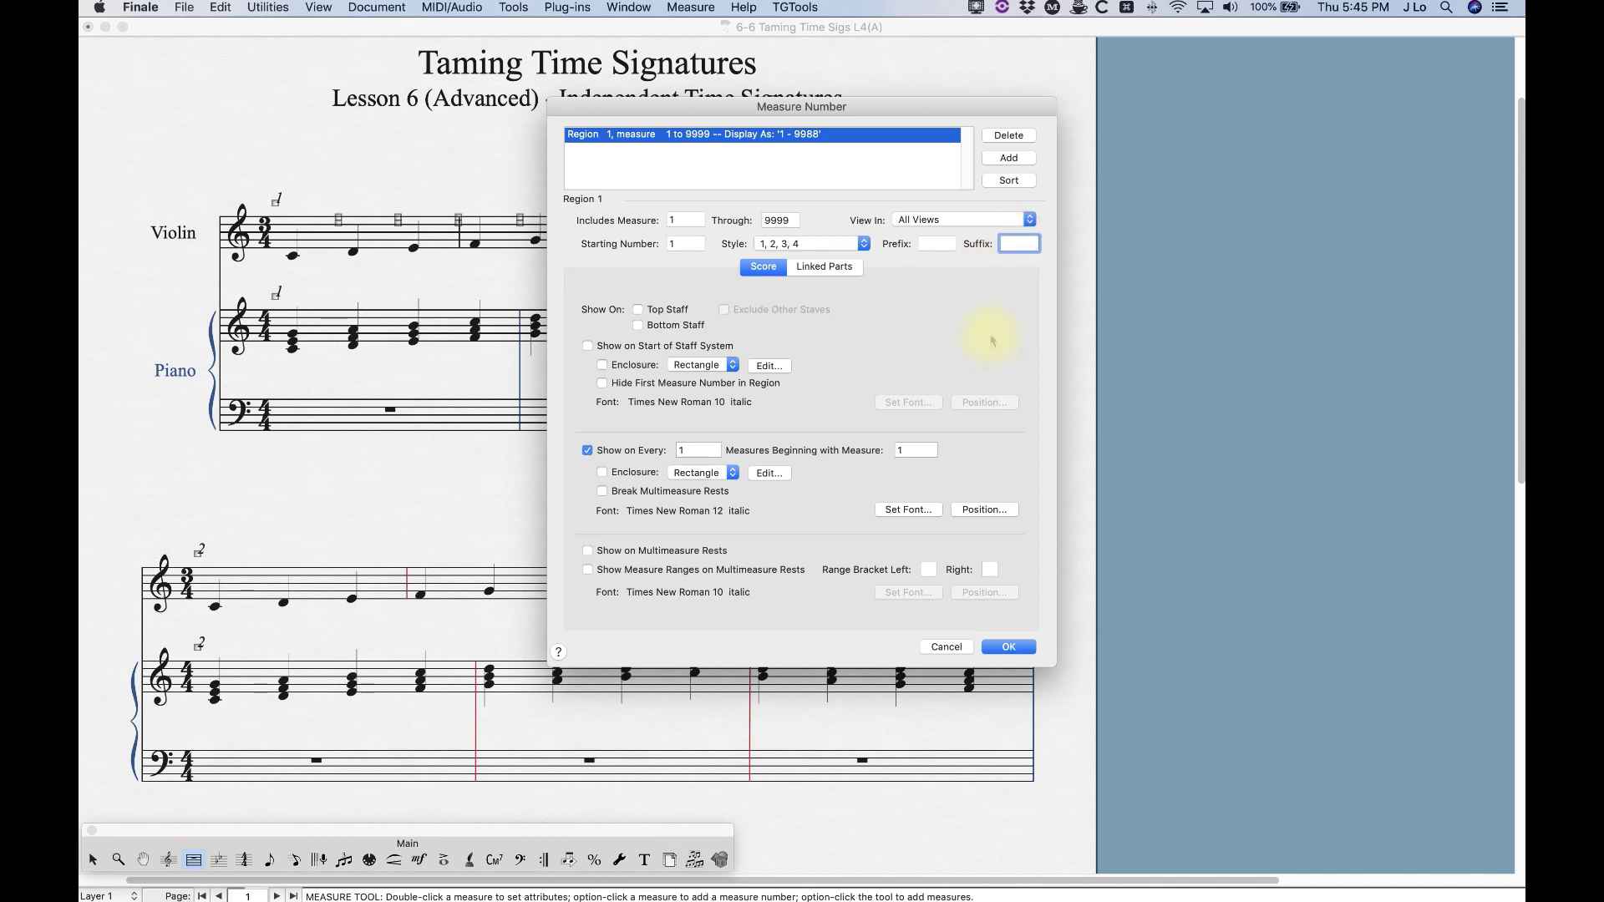
text(a)
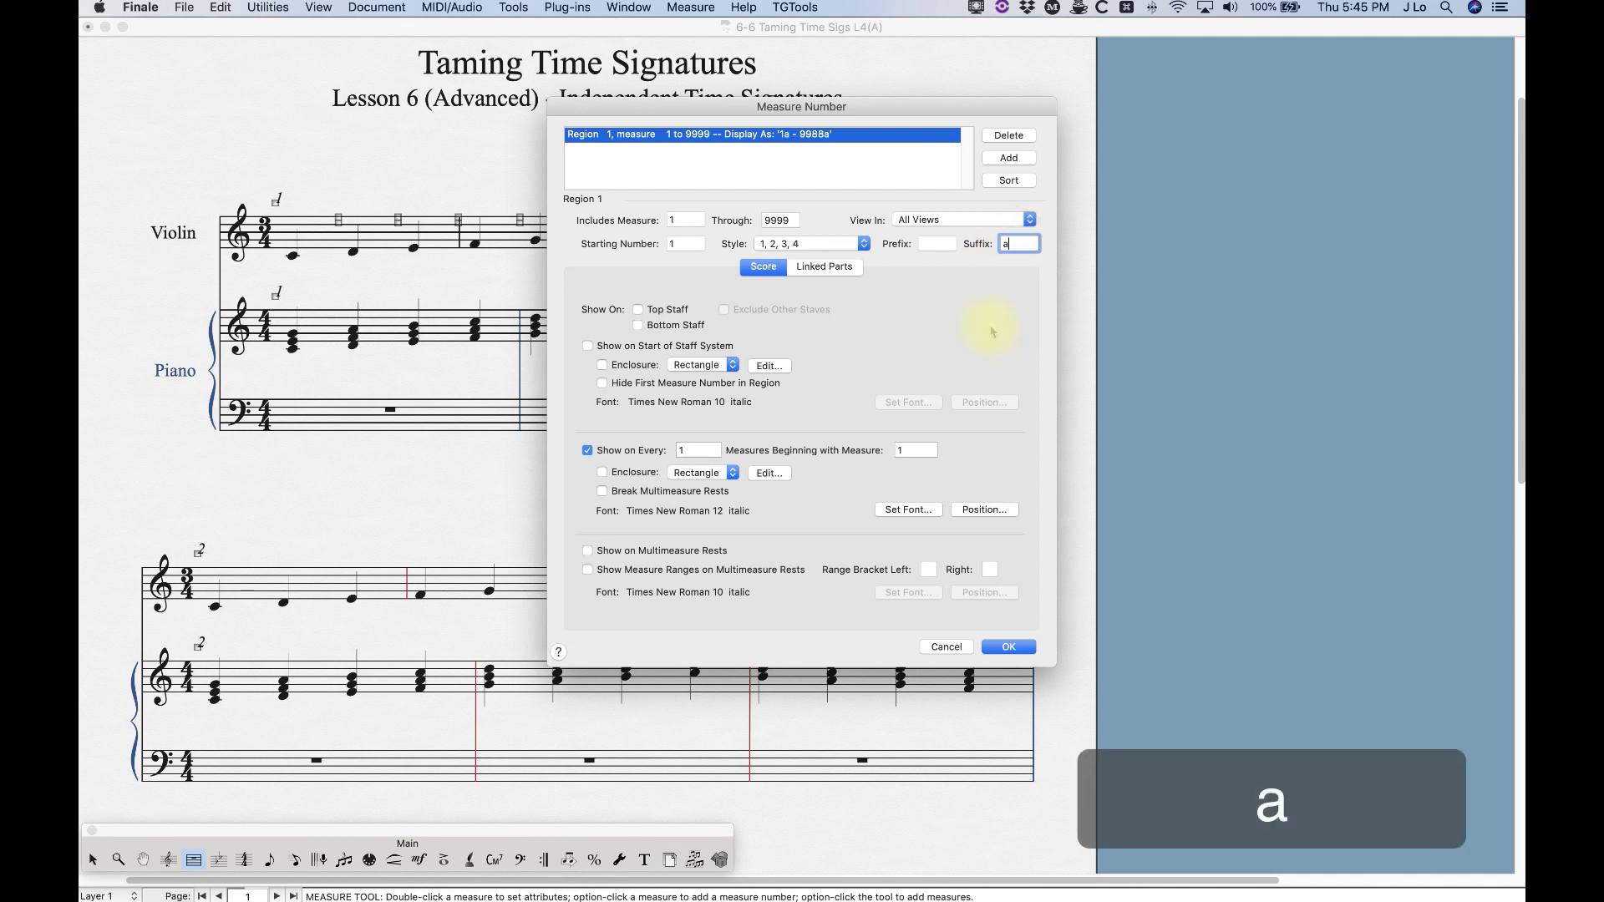
click(1011, 646)
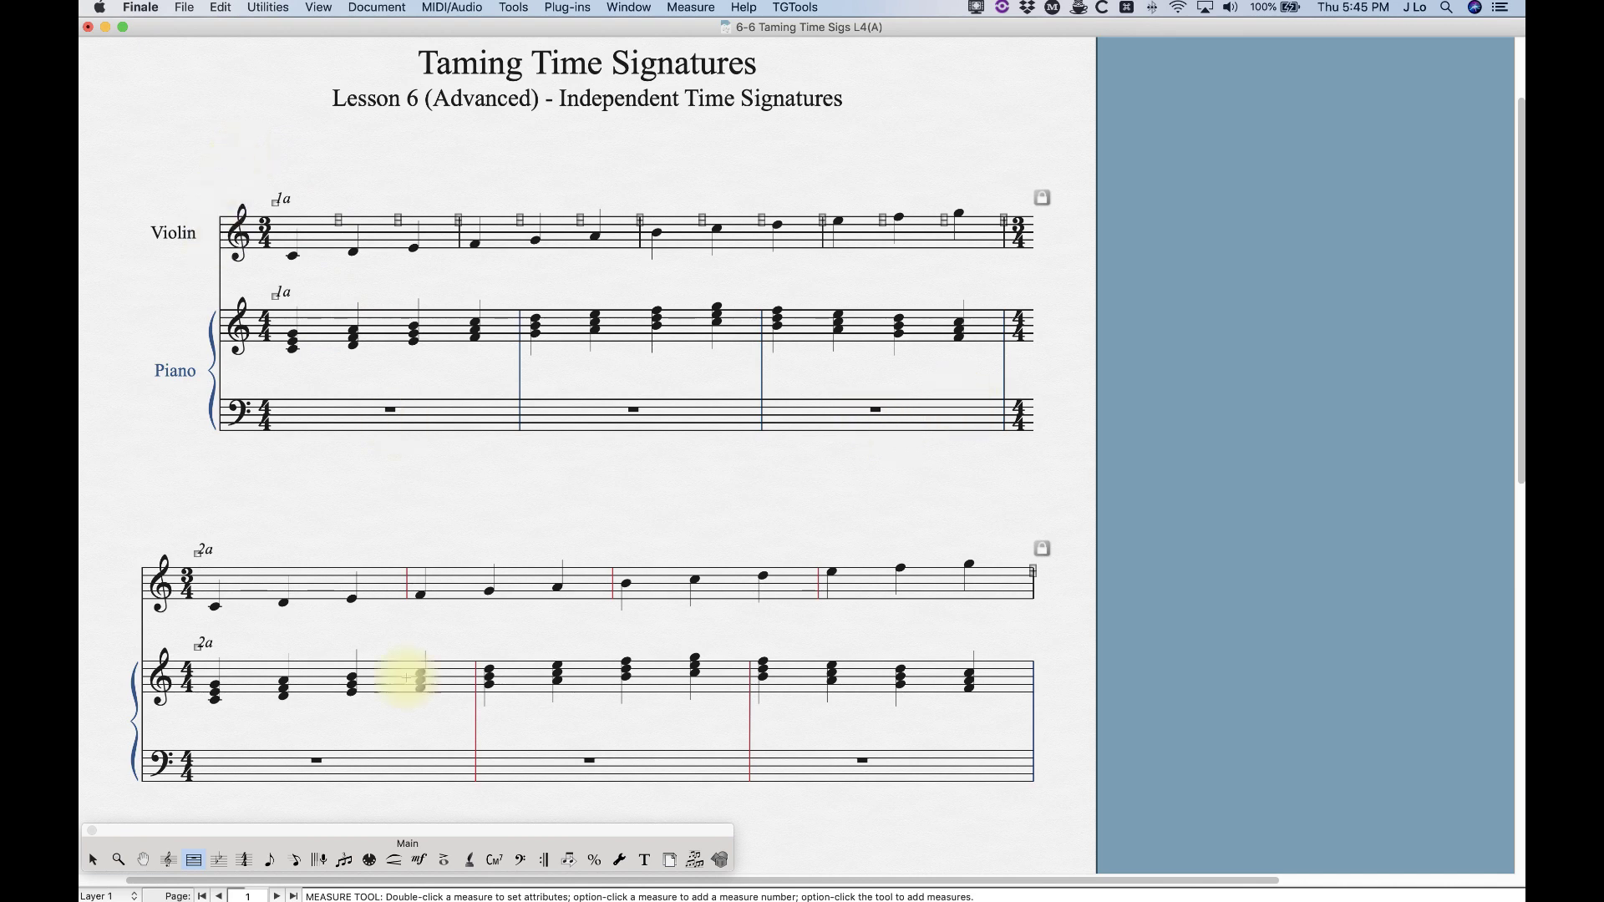
click(92, 860)
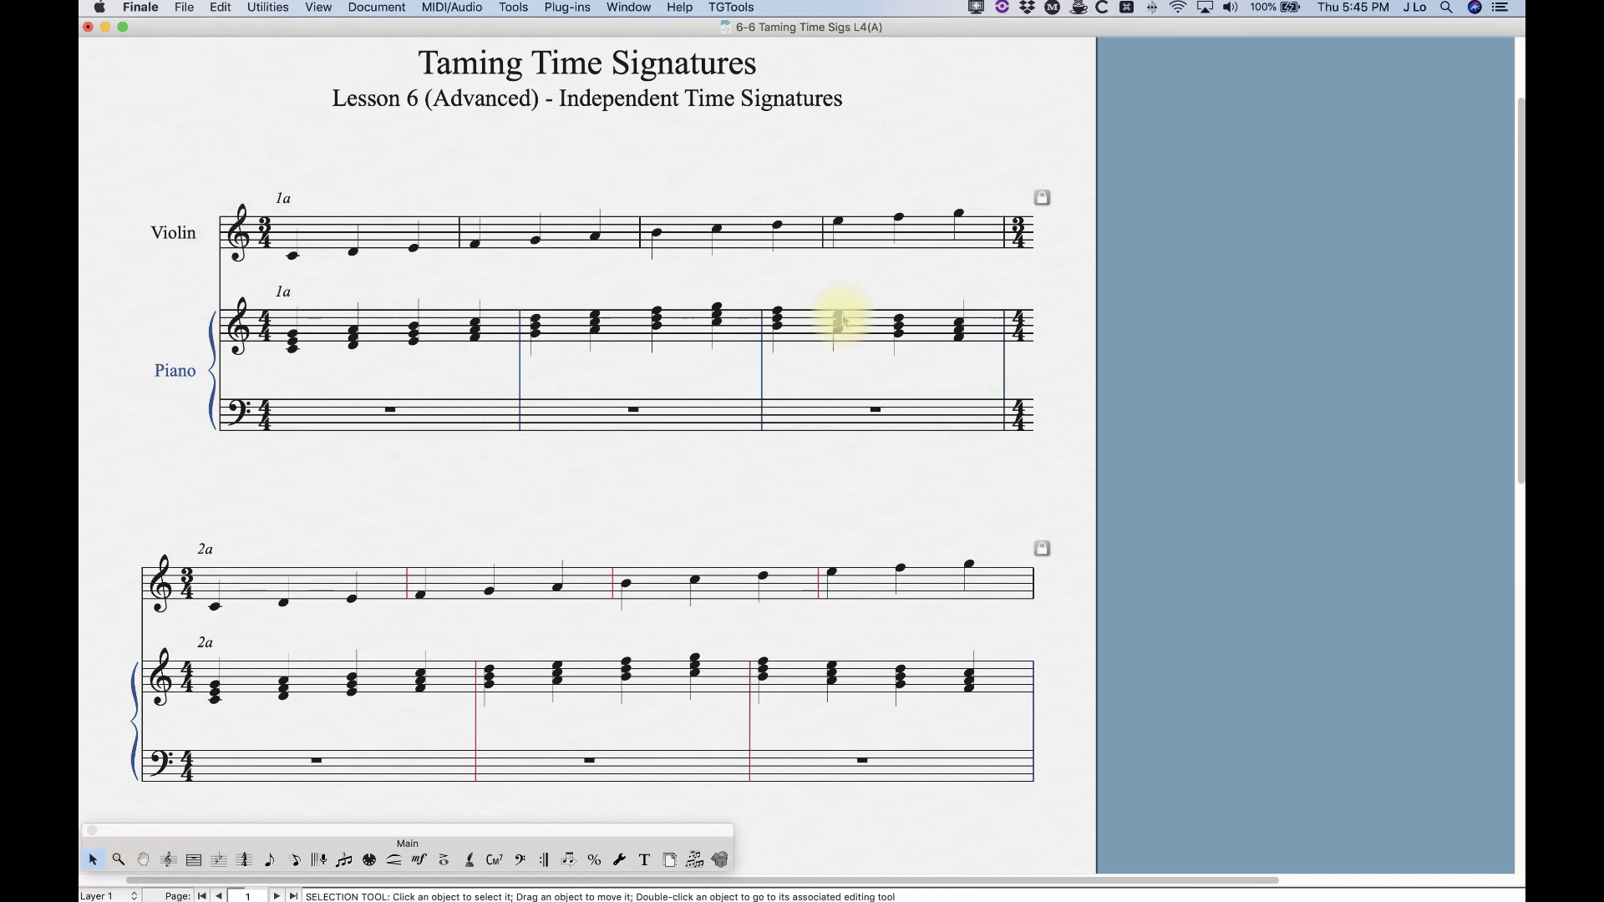
Step: Attach the "b" expression from the Independent Bars category above the Violin's fourth beat in the first system
click(419, 860)
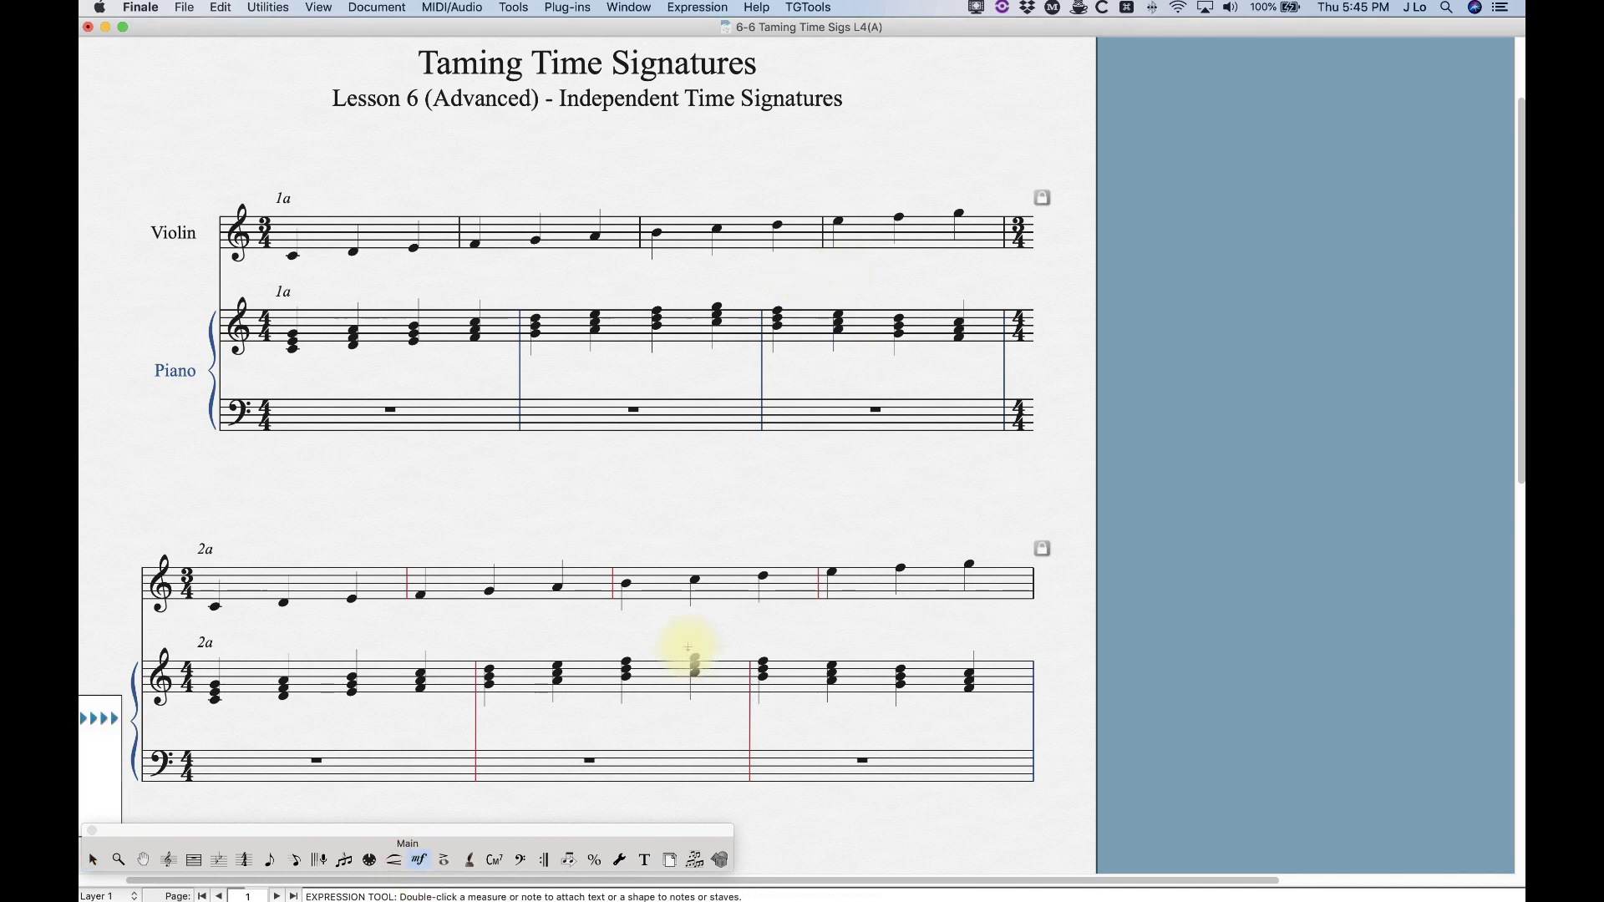
double_click(466, 207)
click(509, 324)
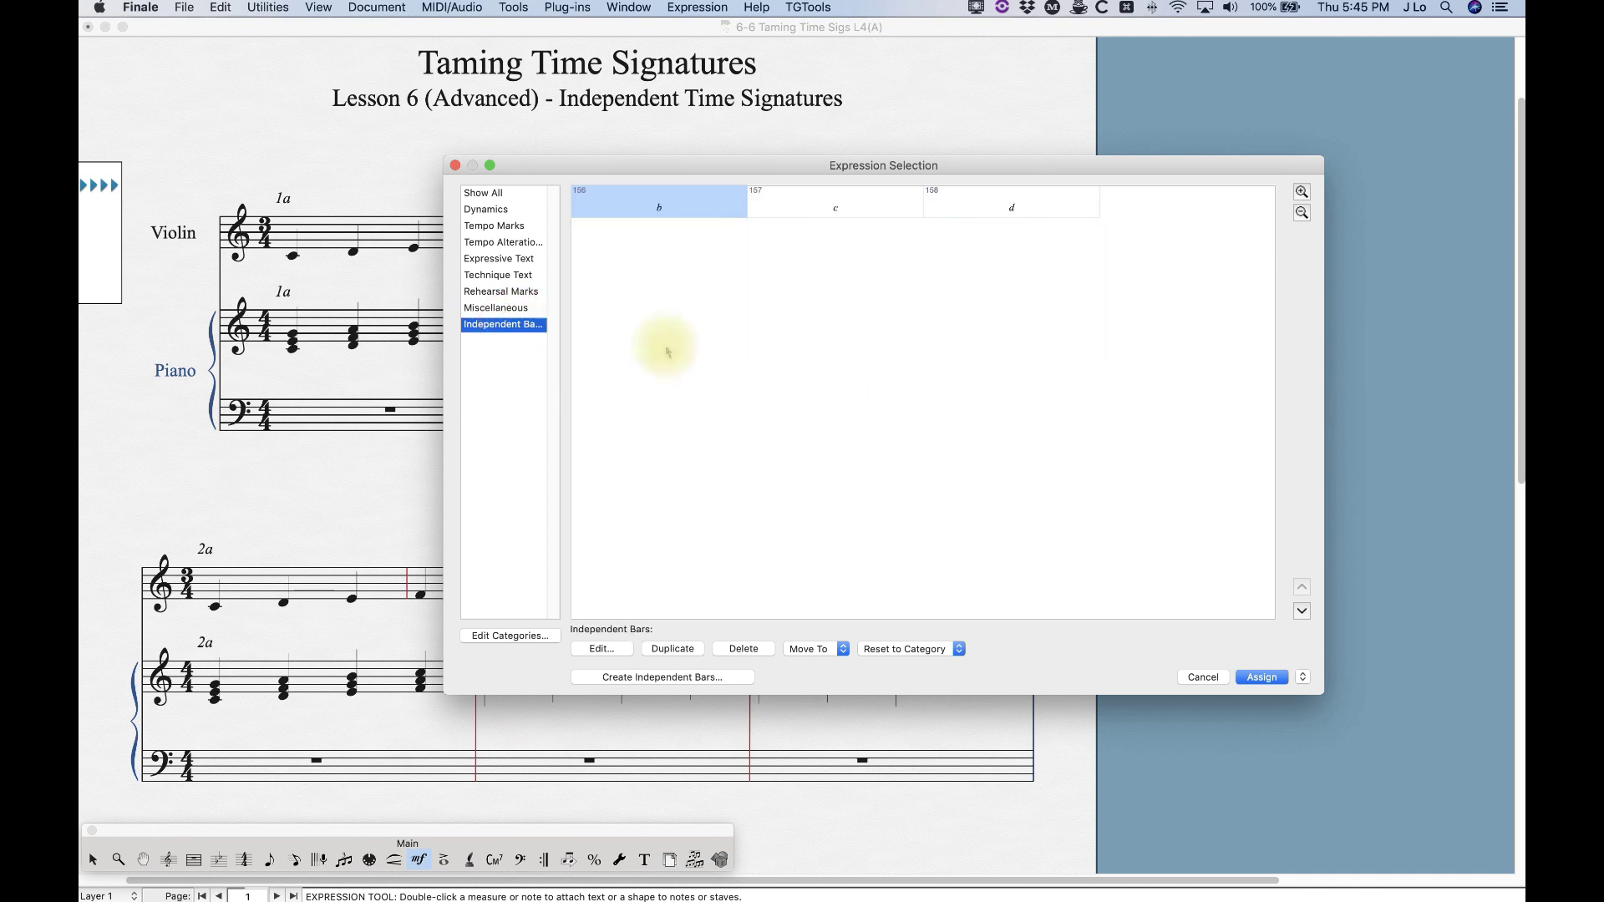
click(1262, 678)
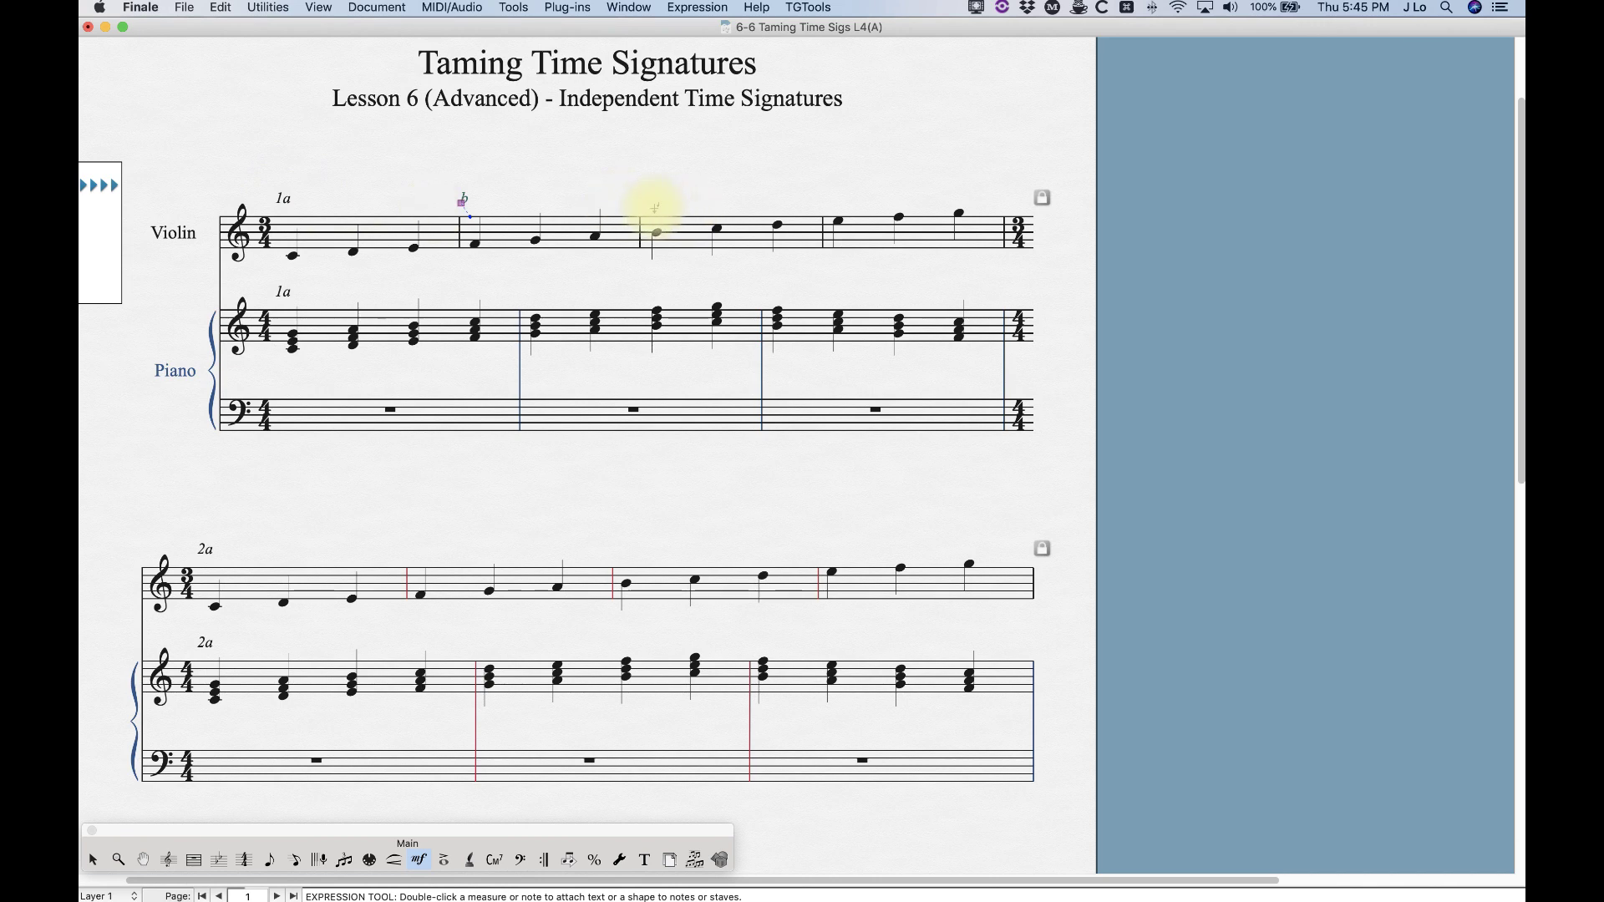
Step: Attach the "c" and "d" expressions above the Violin's third and fourth 3/4 bars in the first system
double_click(650, 211)
click(831, 213)
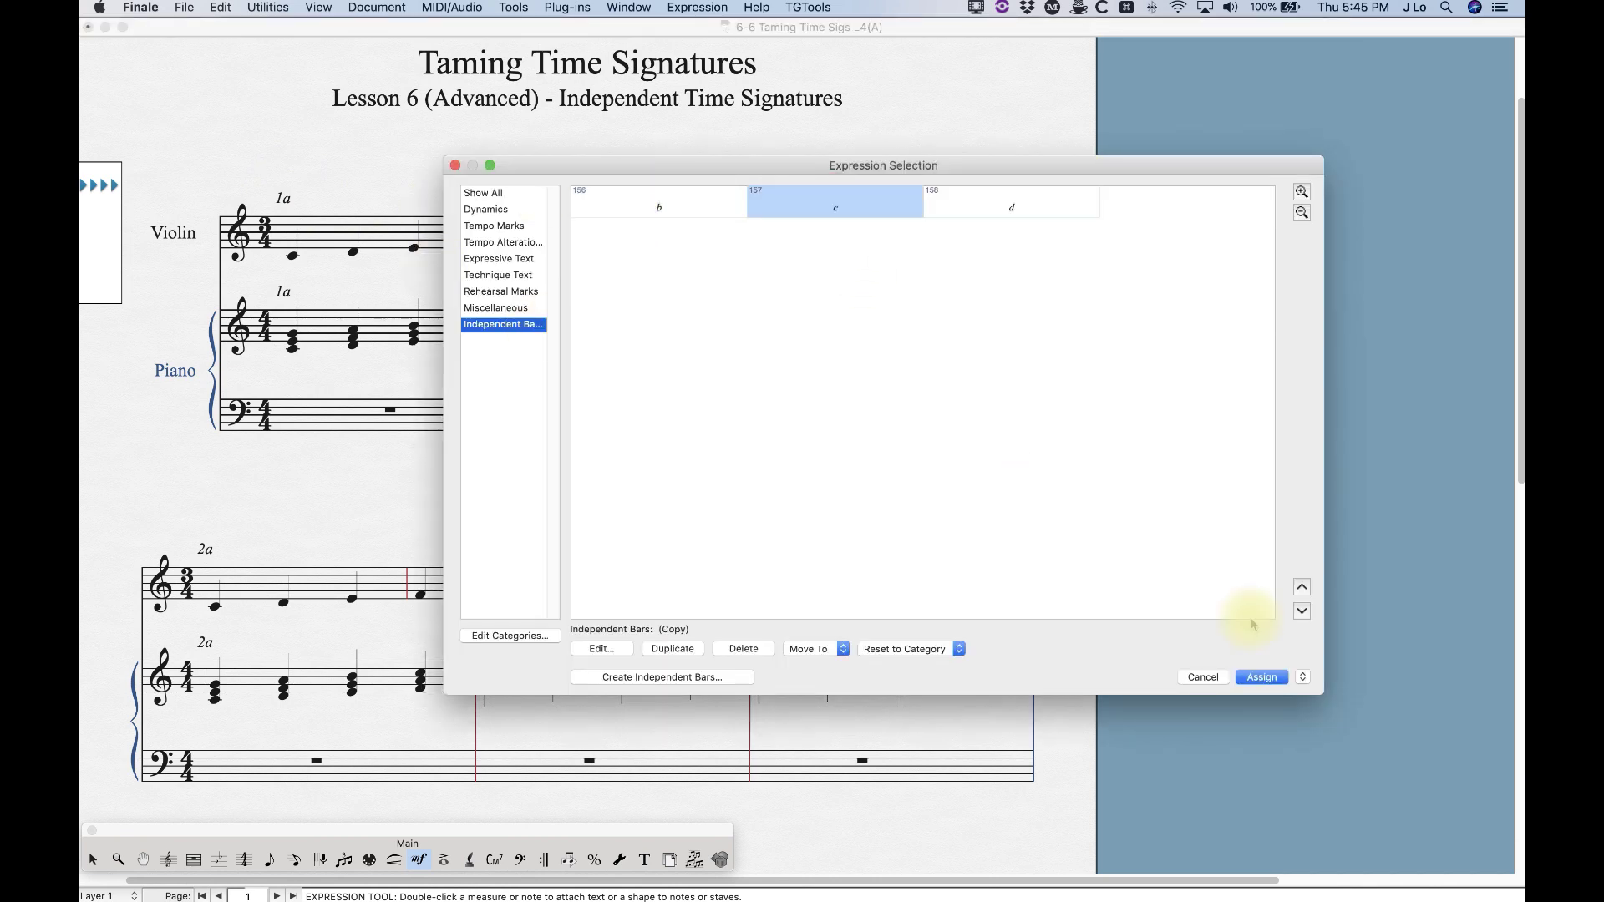
click(1261, 676)
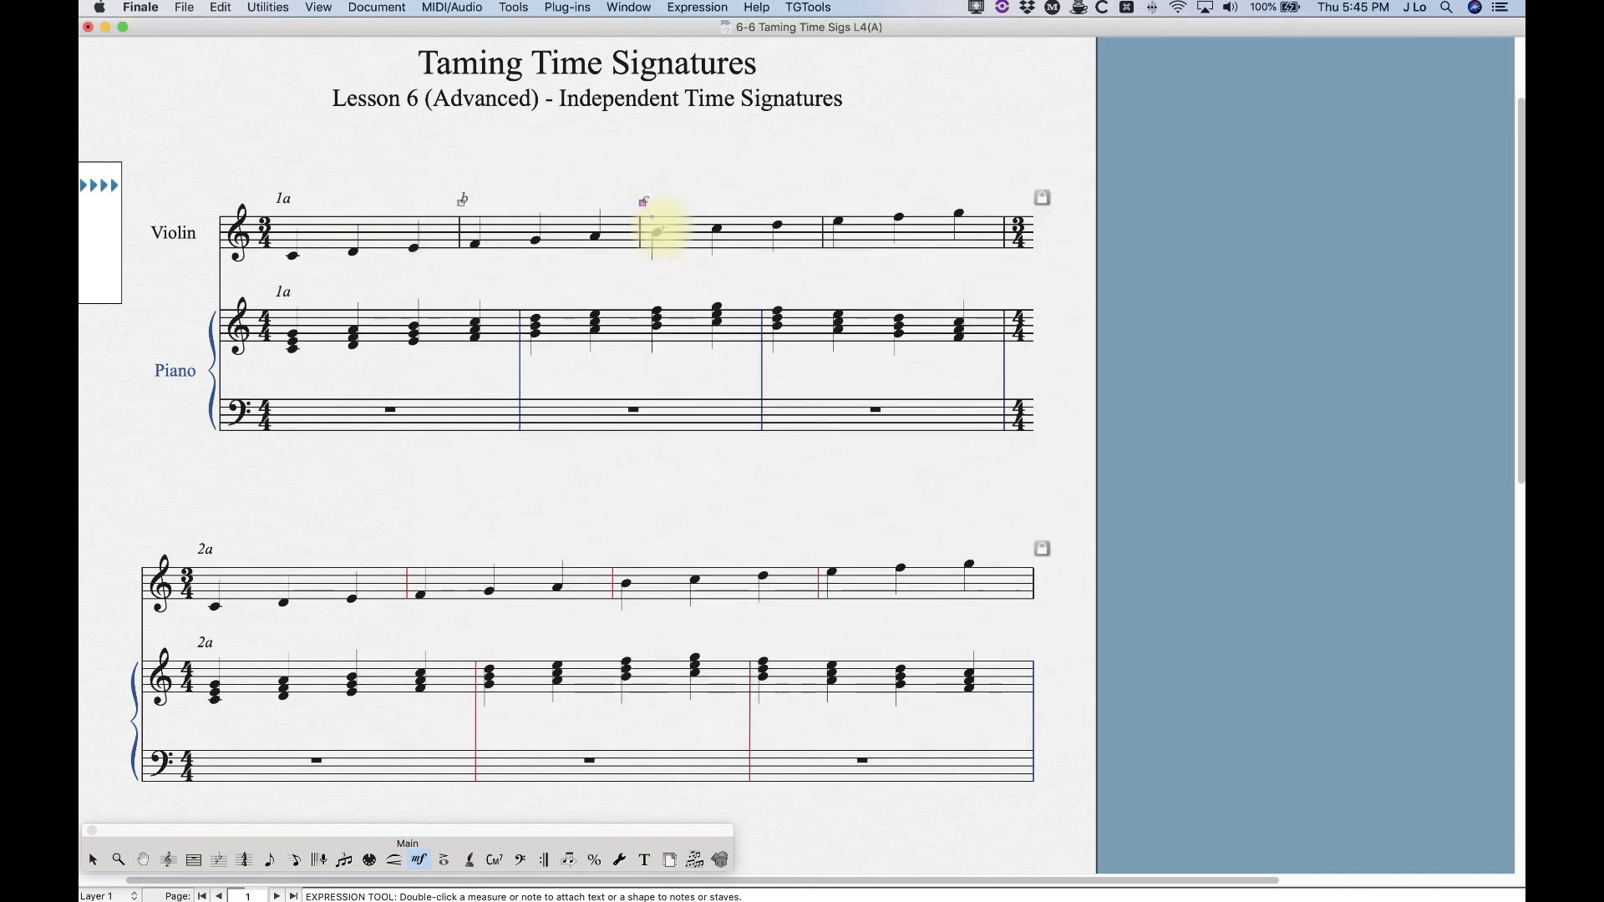
double_click(836, 203)
click(980, 215)
key(Return)
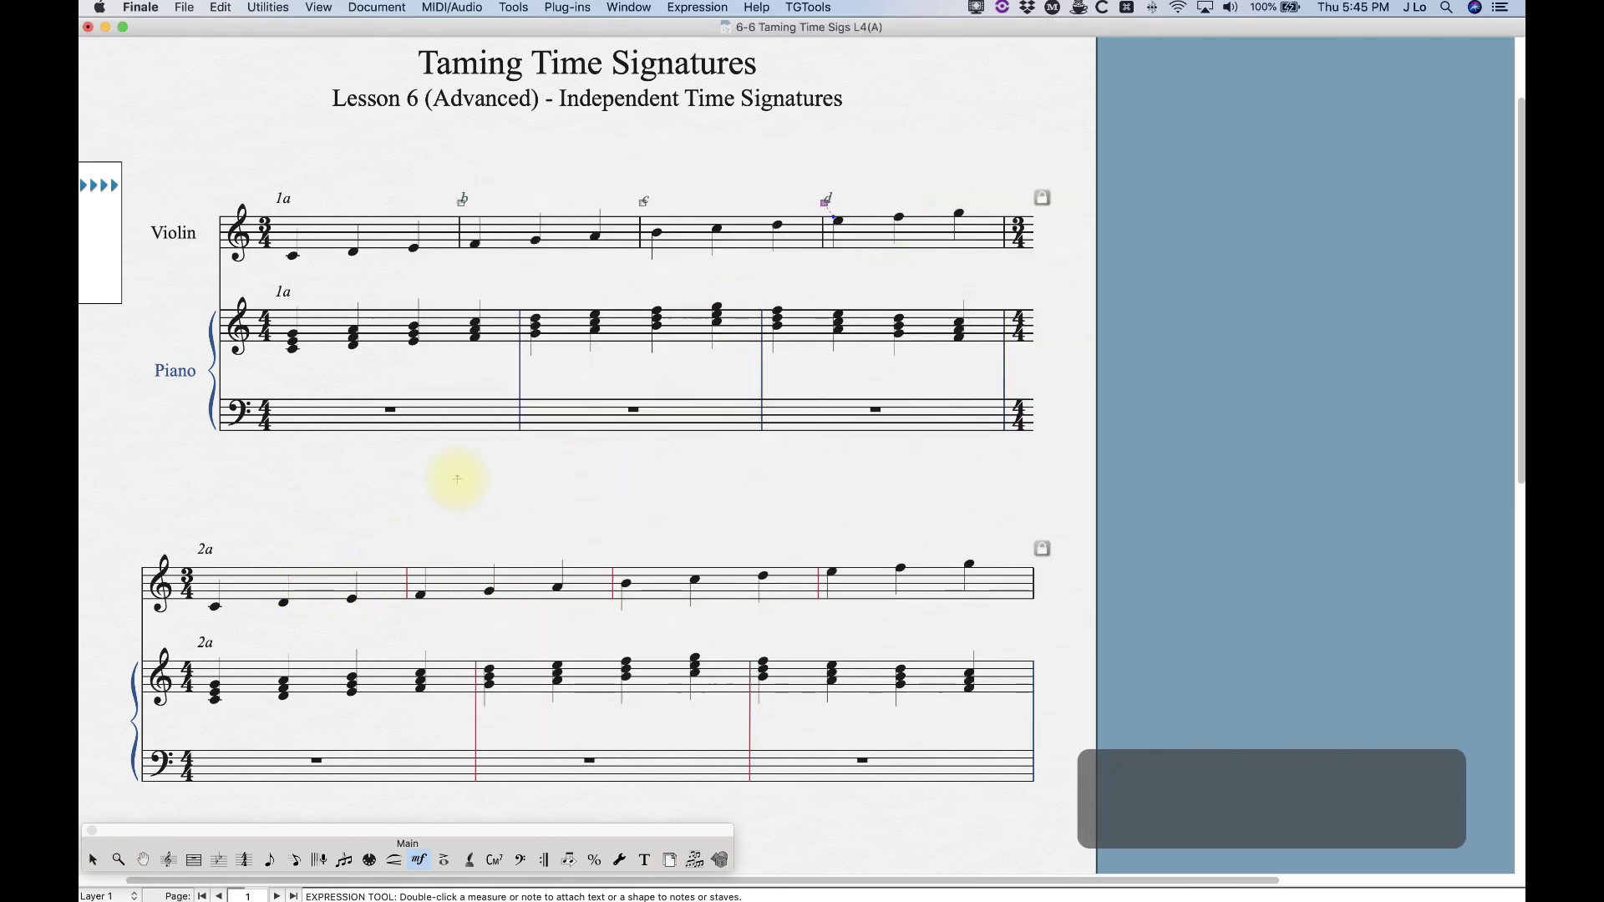
Step: Attach the "b" and "c" expressions above the Piano's second and third 4/4 bars in the first system
double_click(530, 310)
click(673, 209)
key(Return)
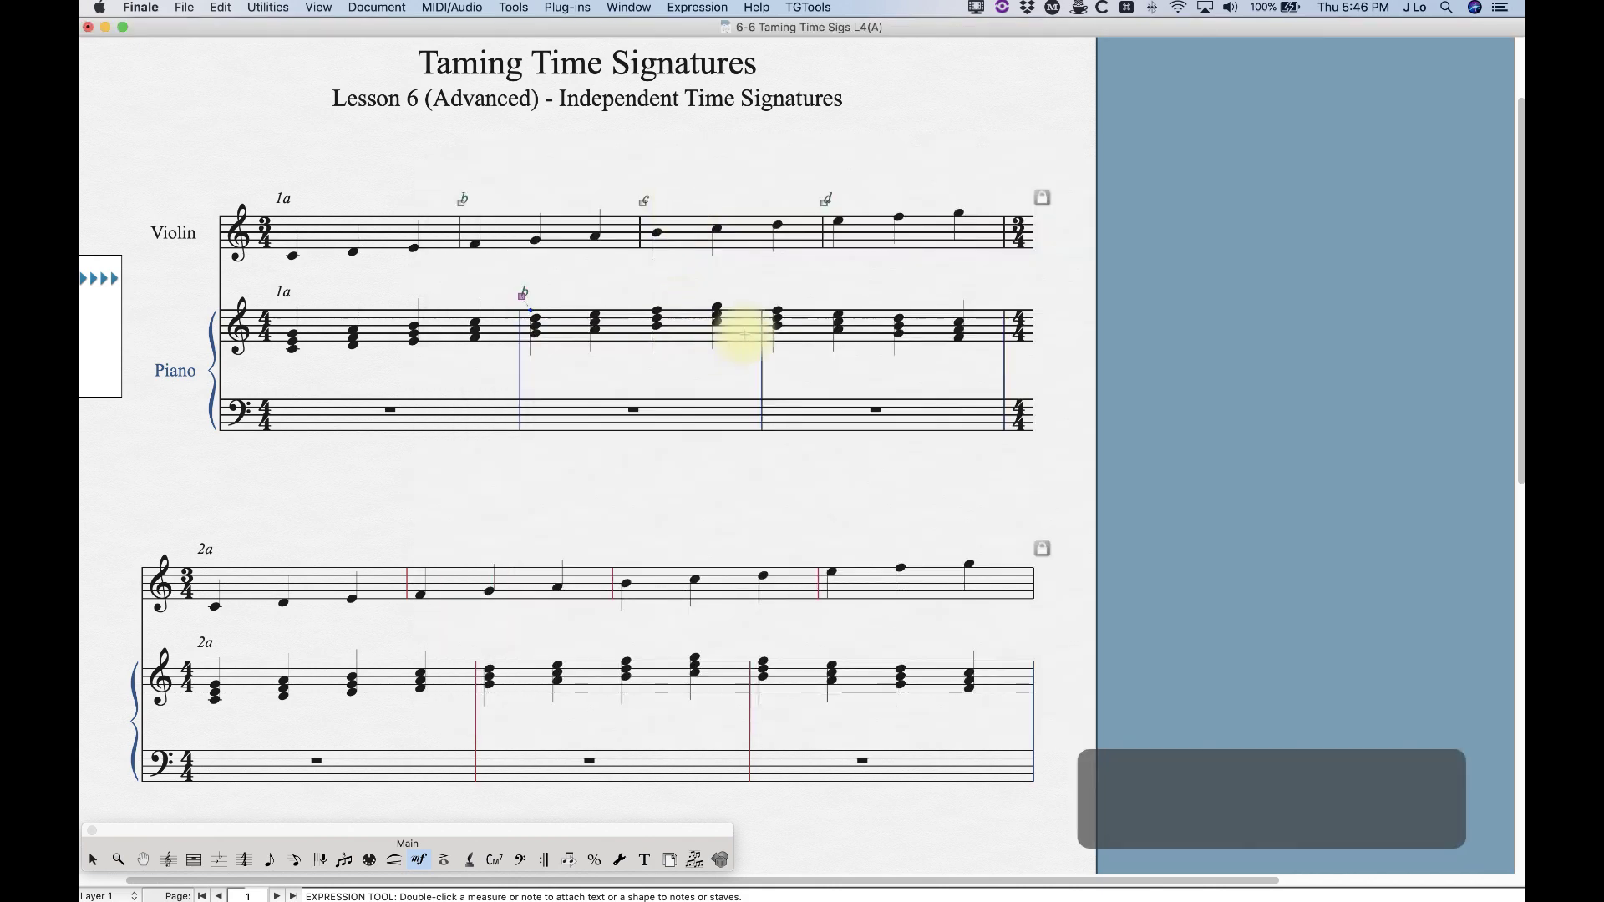
double_click(885, 264)
click(843, 208)
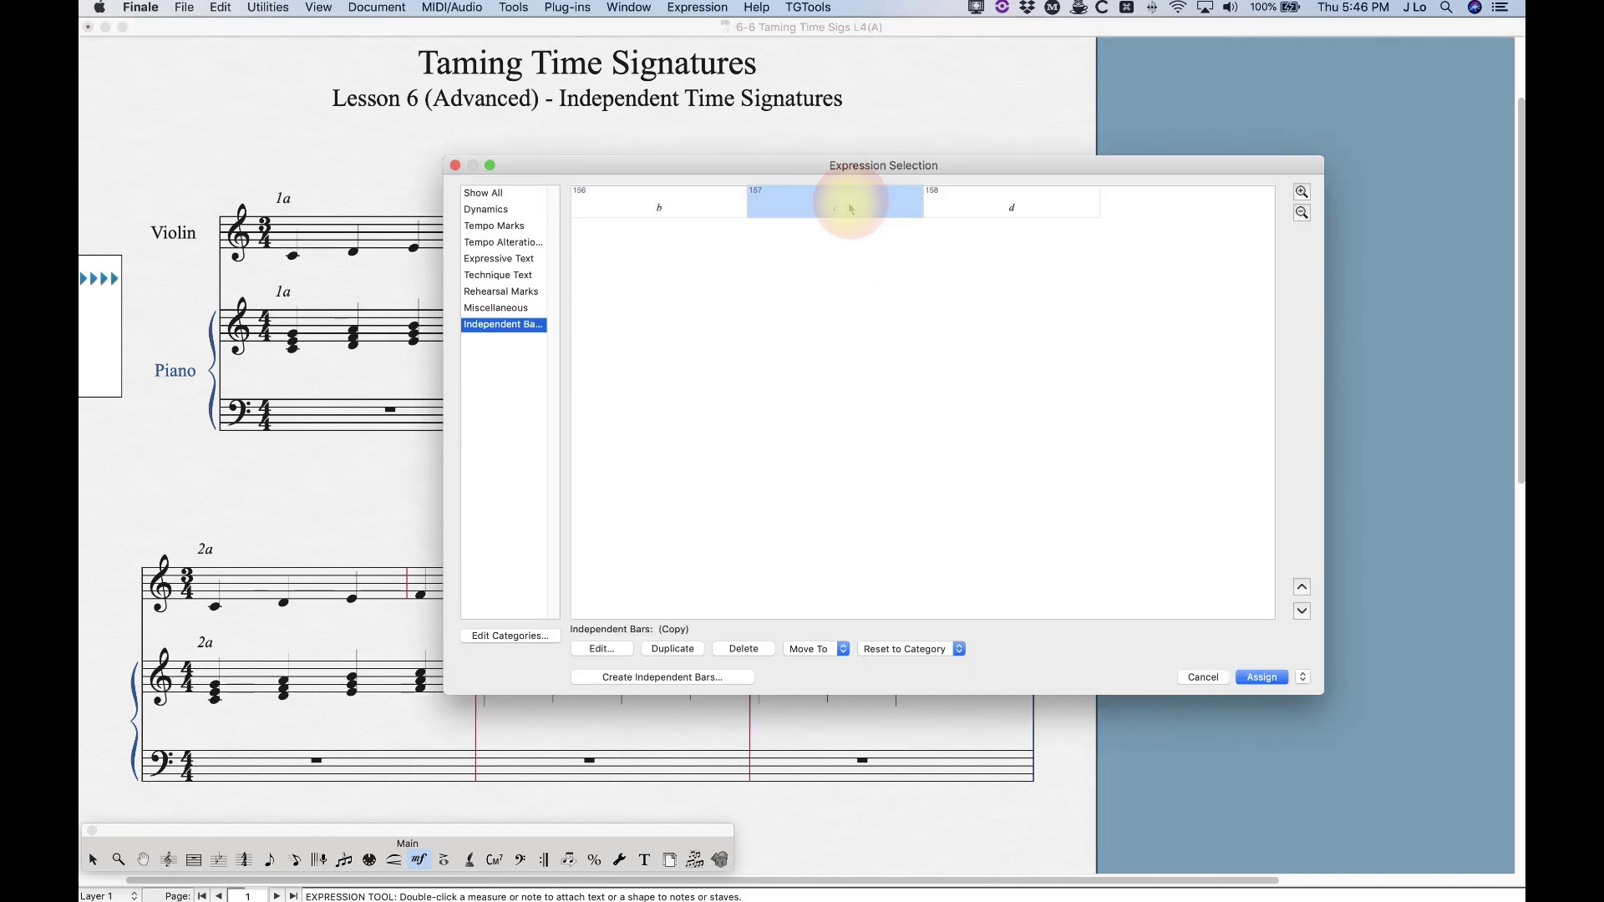
key(Return)
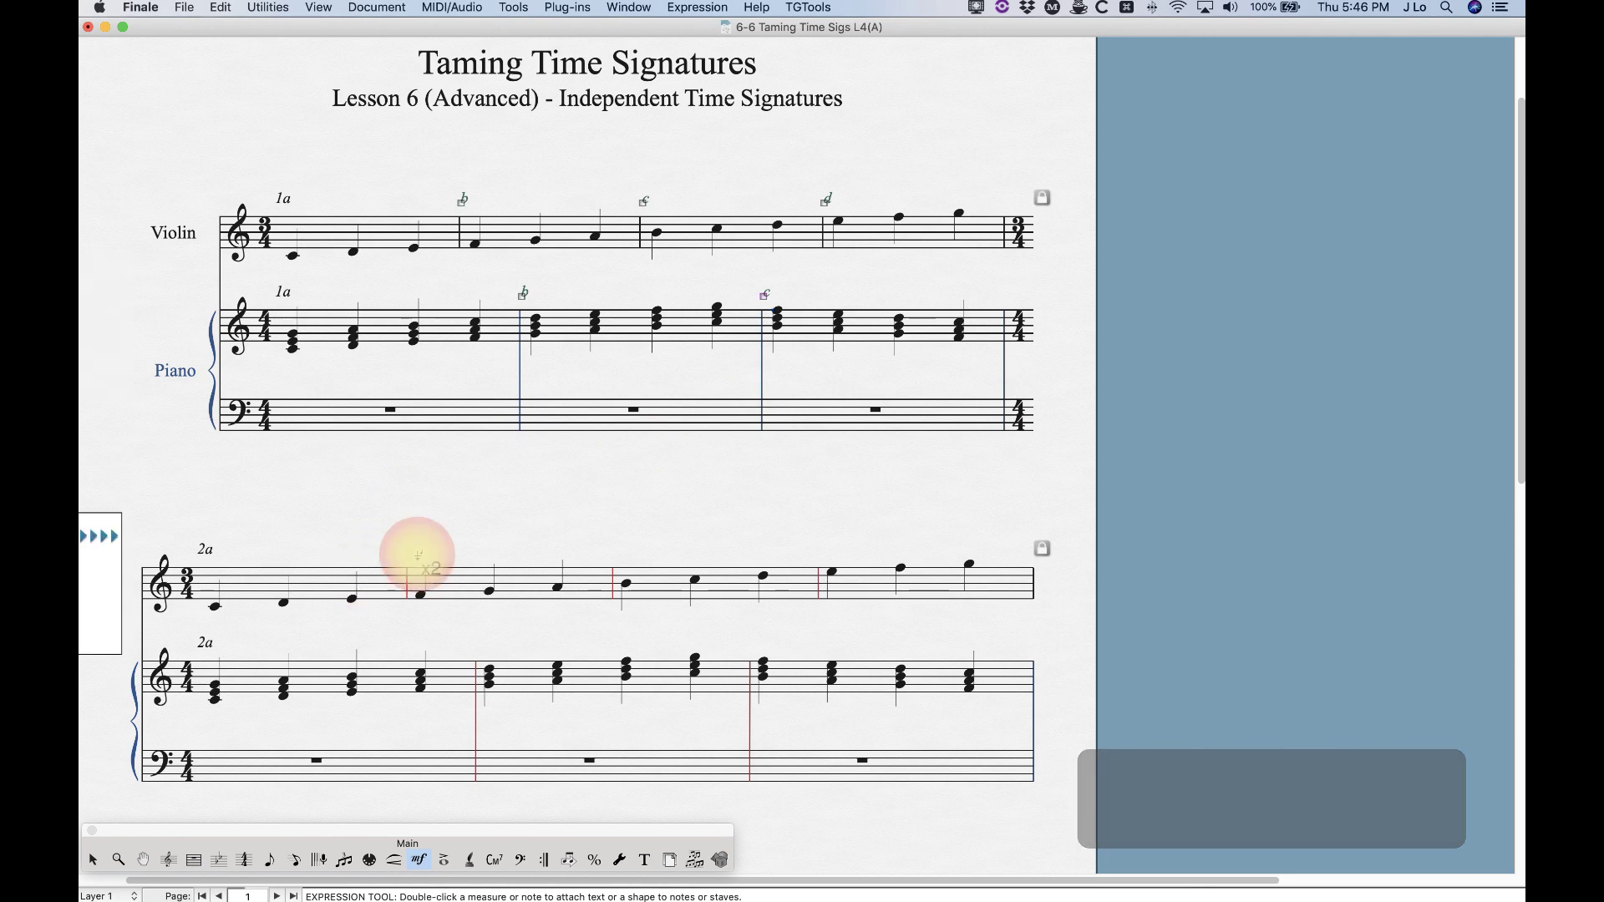
Step: Attach the "b", "c" and "d" expressions above the Violin's second, third and fourth bars in the second system
double_click(420, 555)
click(655, 206)
key(Return)
double_click(623, 553)
click(844, 207)
key(Return)
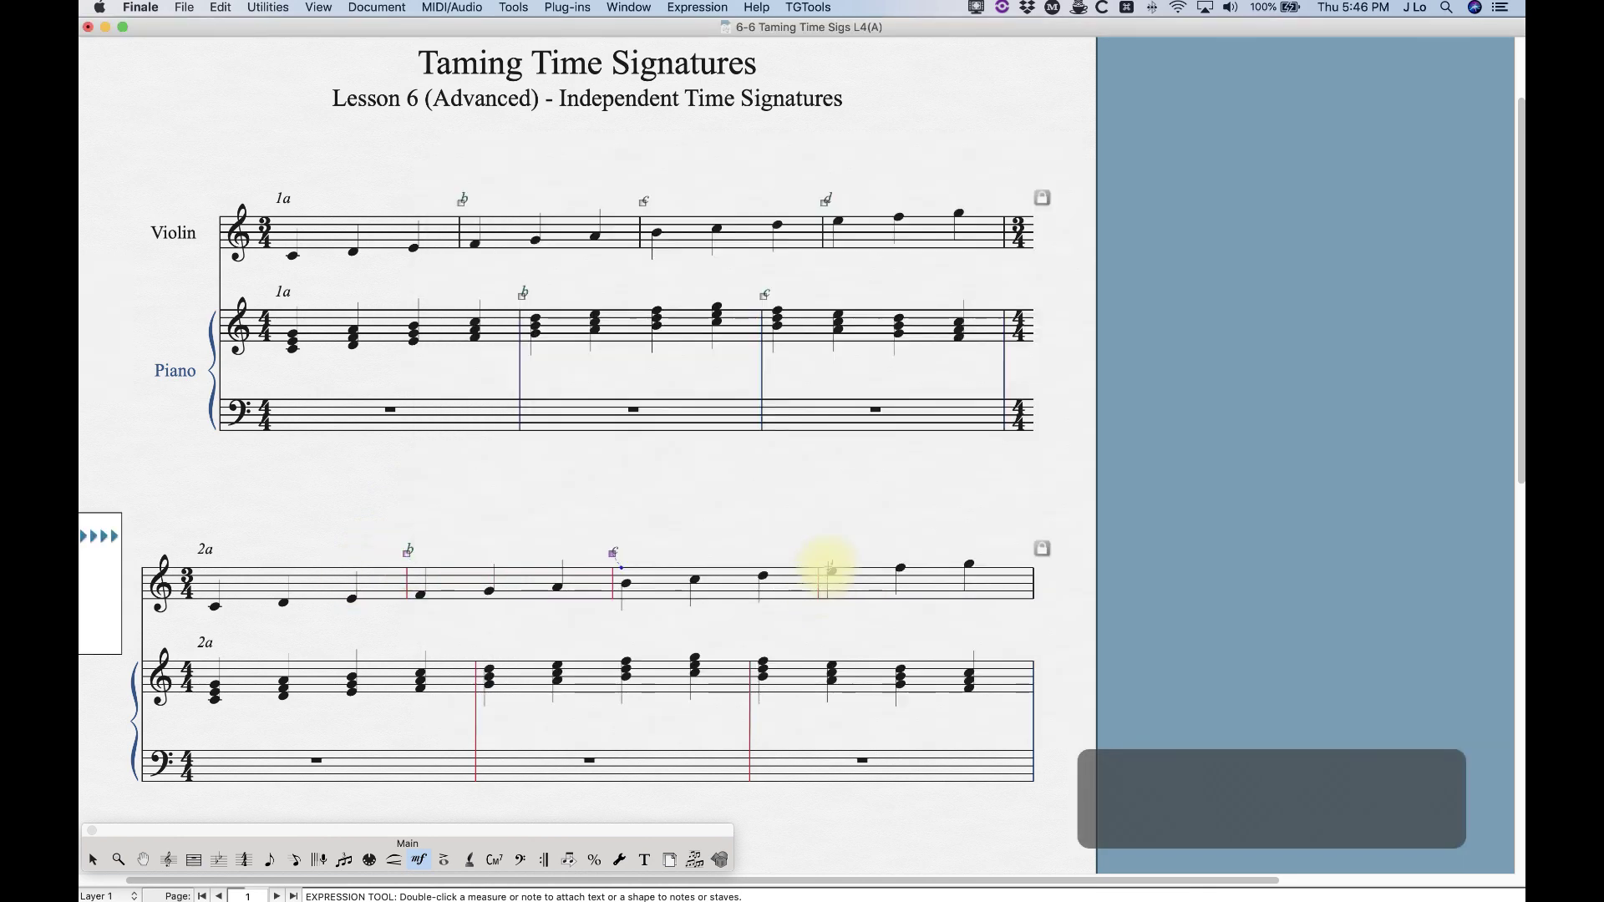
double_click(829, 568)
click(1031, 207)
key(Return)
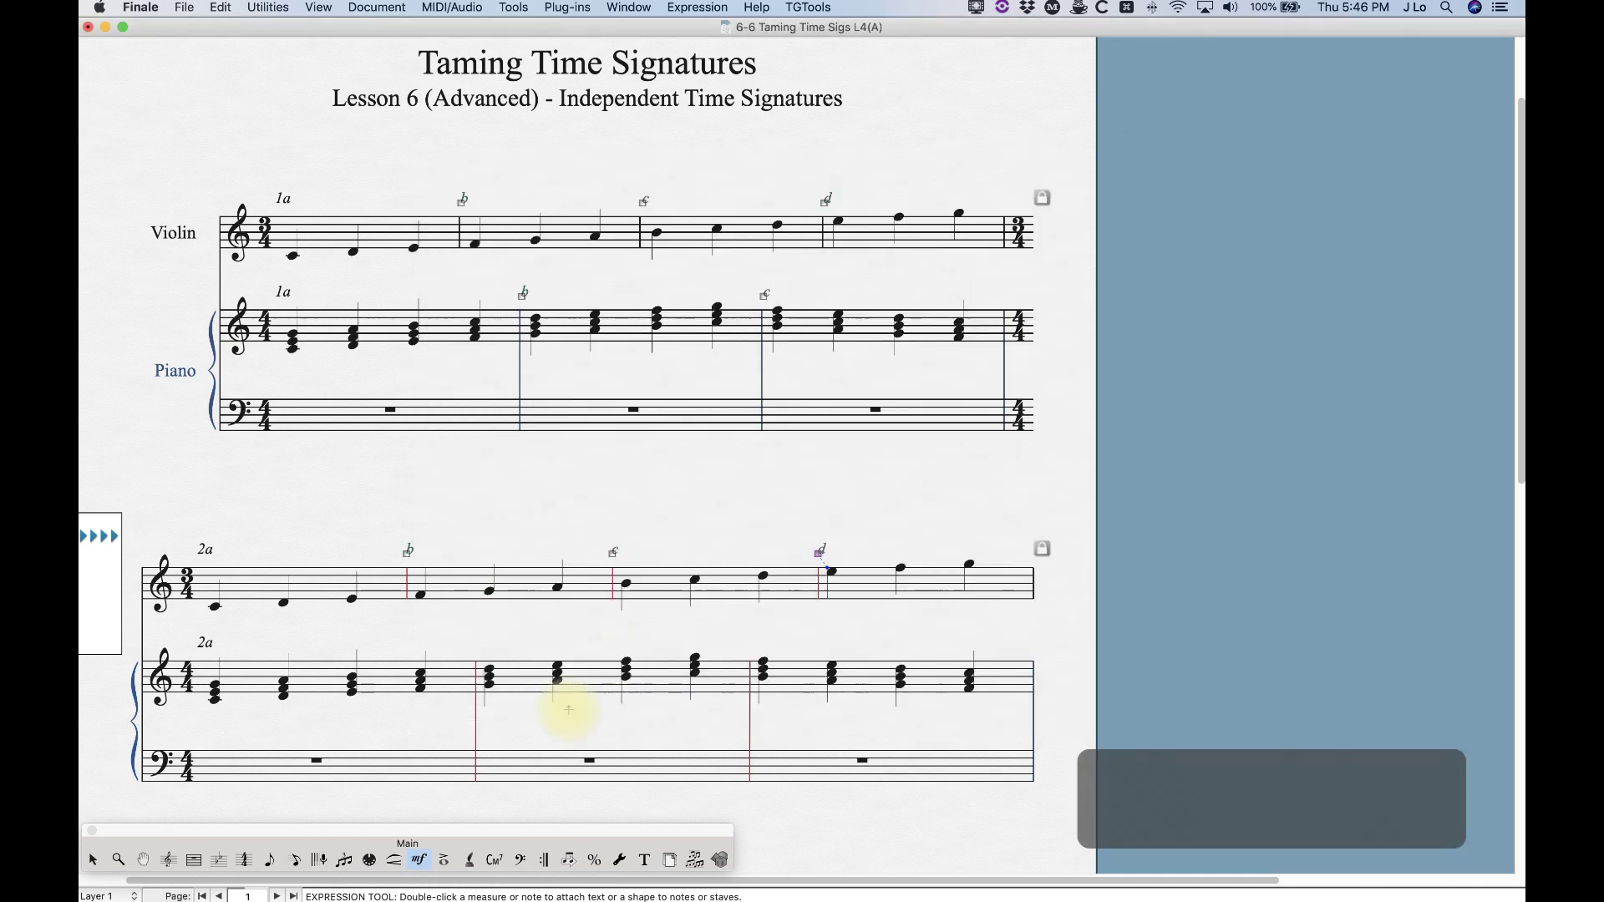
Step: Attach the "b" and "c" expressions above the Piano's second and third bars in the second system
double_click(484, 656)
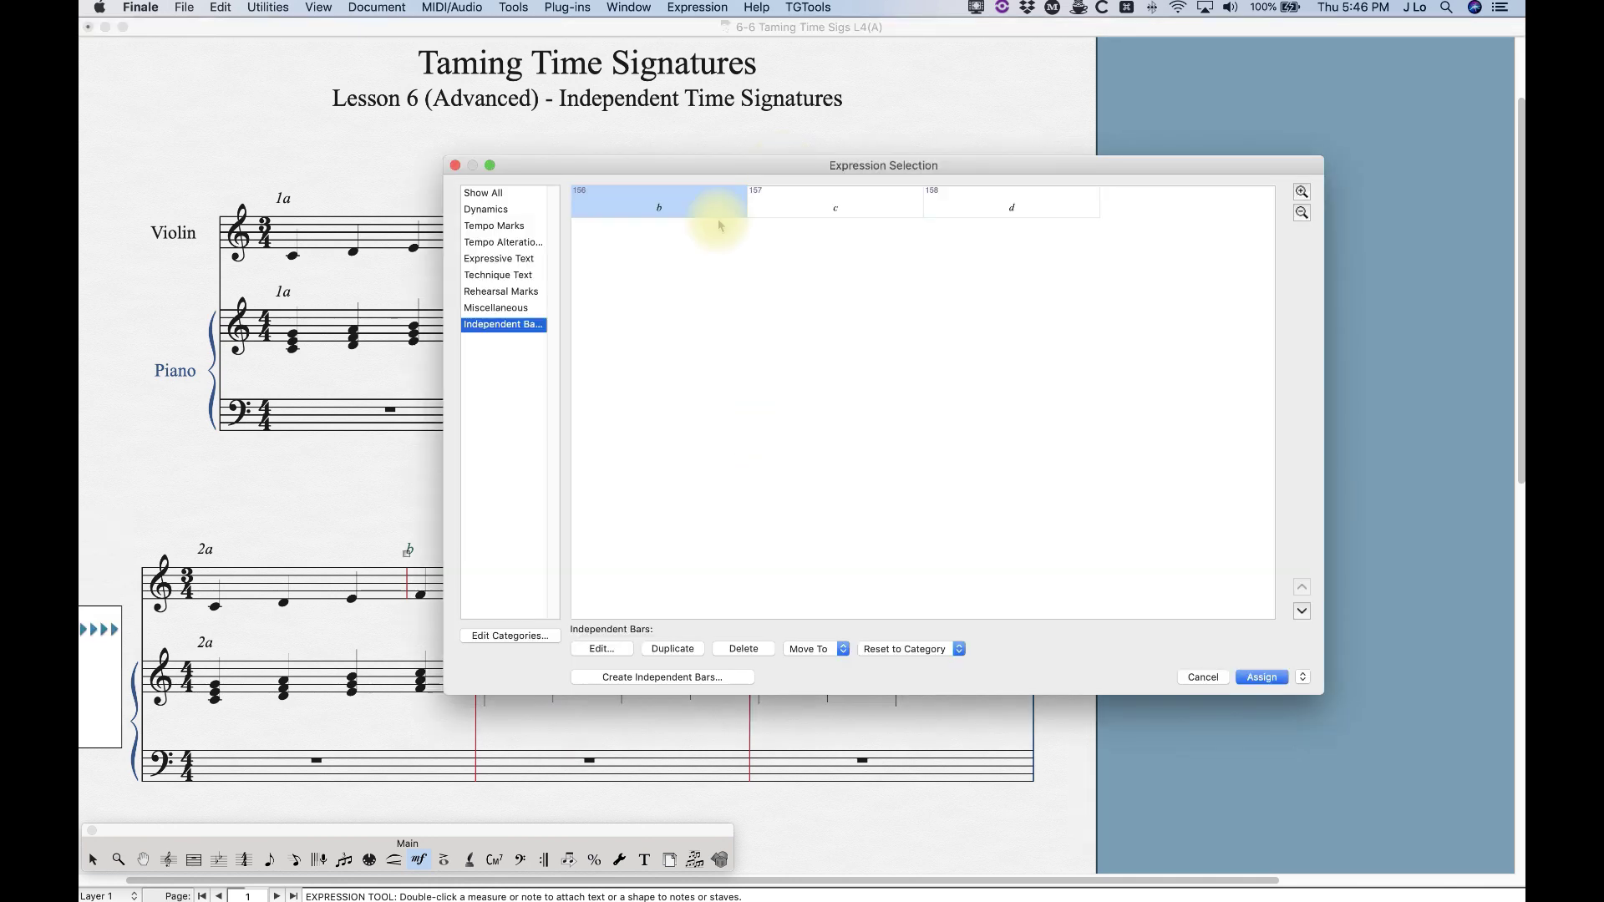
key(Return)
double_click(752, 645)
click(831, 211)
key(Return)
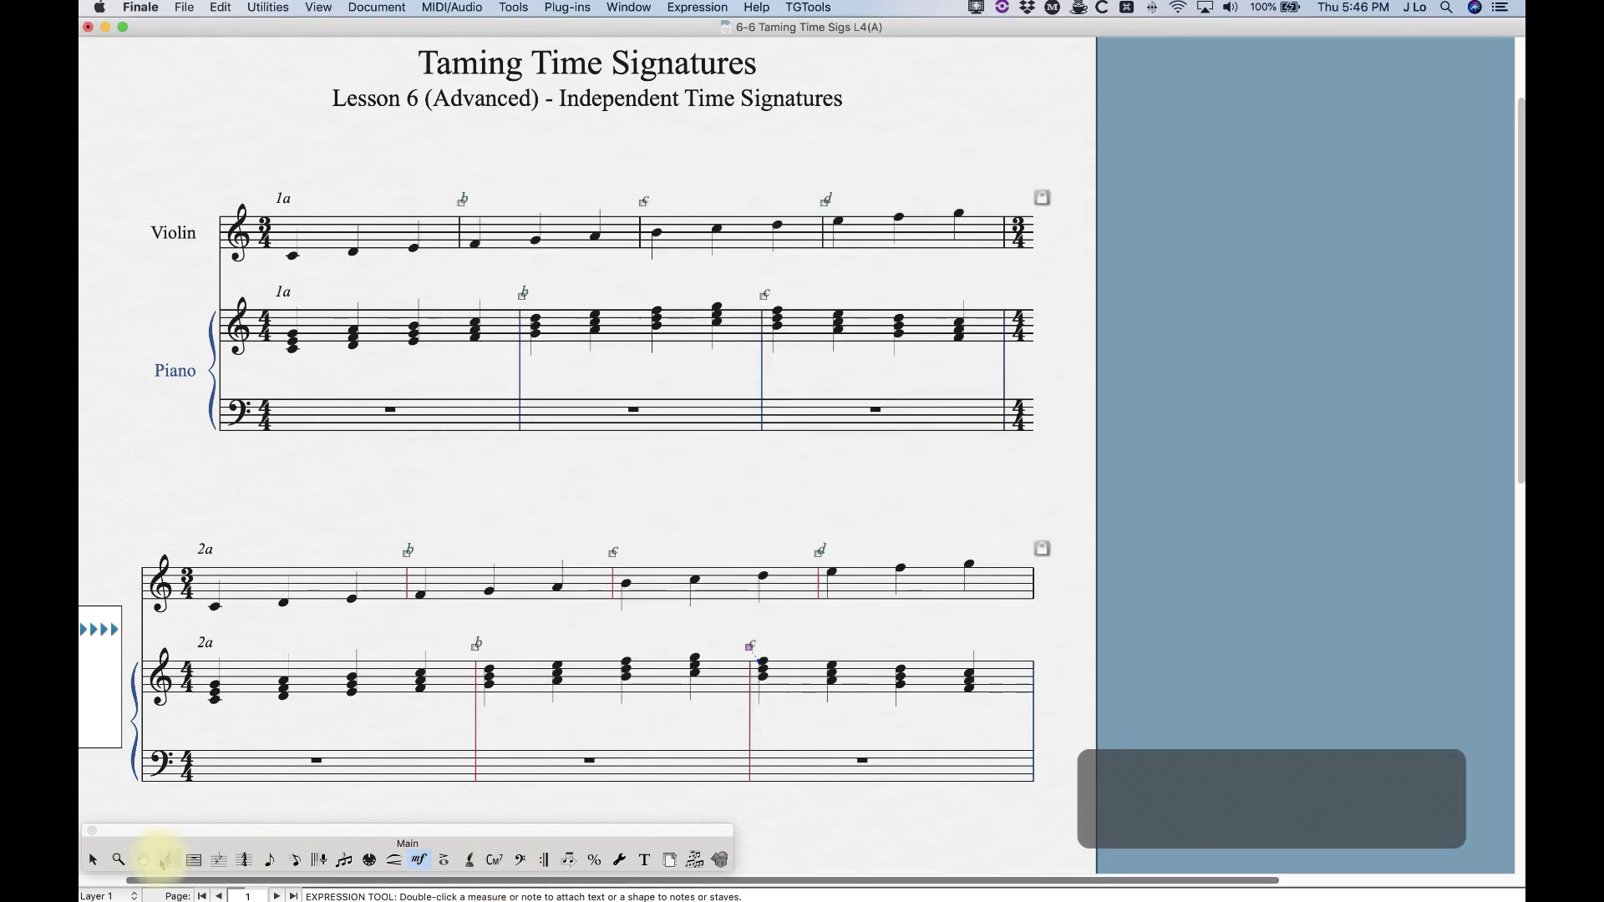
click(92, 860)
click(842, 456)
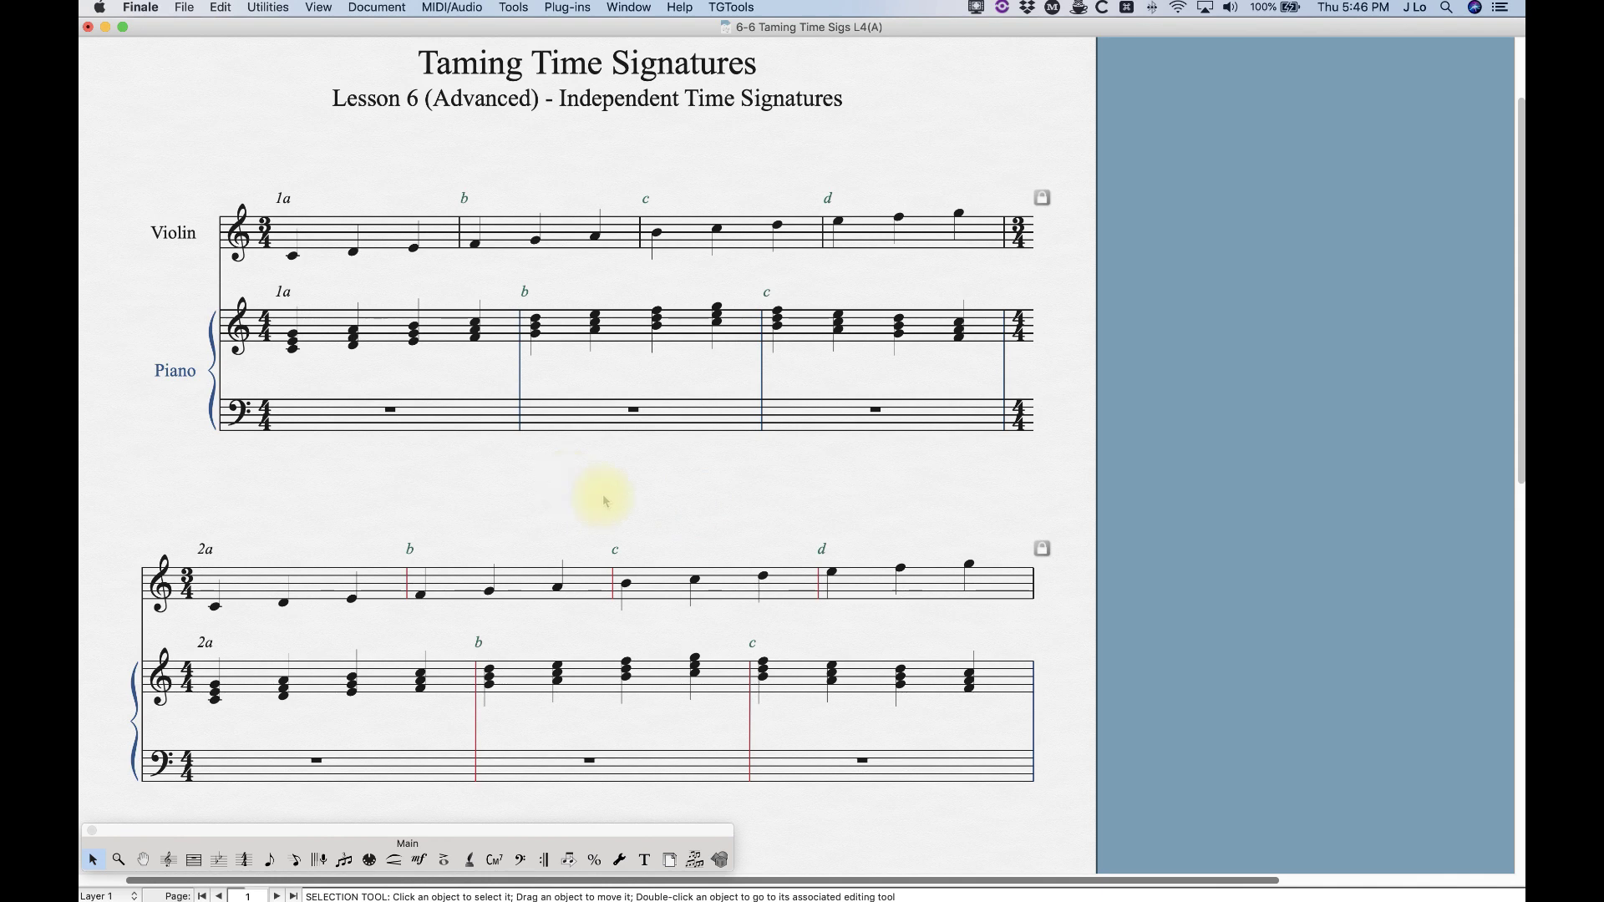
Step: Open the Violin part and move the measure numbered 3a down to start a third system
scroll(605, 502, down, 1)
key(super+minus)
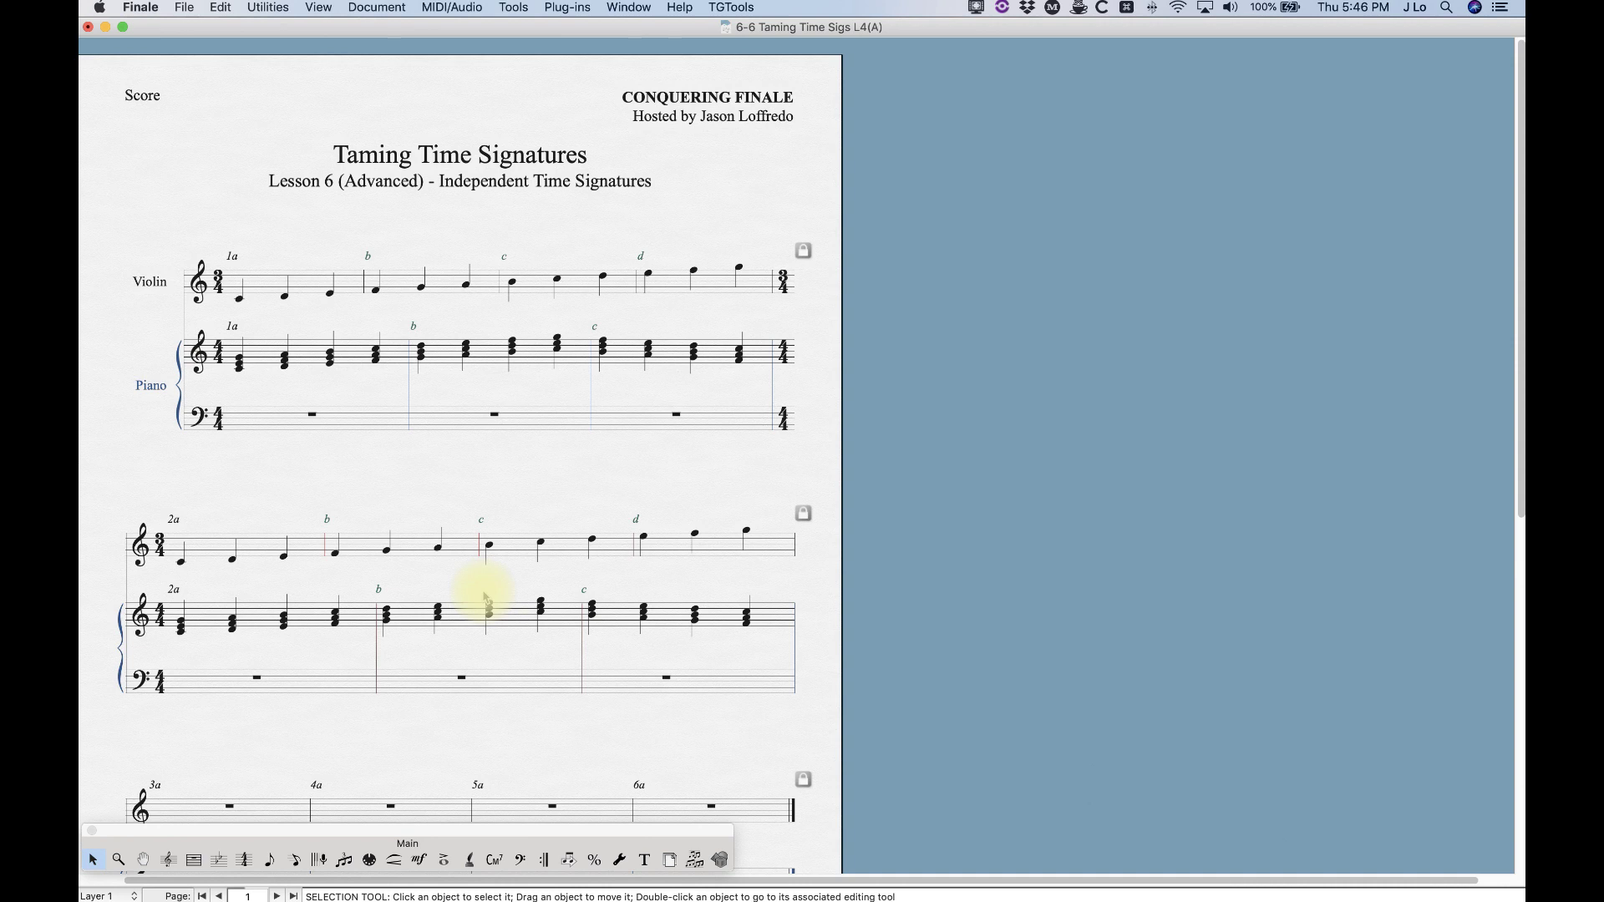
click(398, 7)
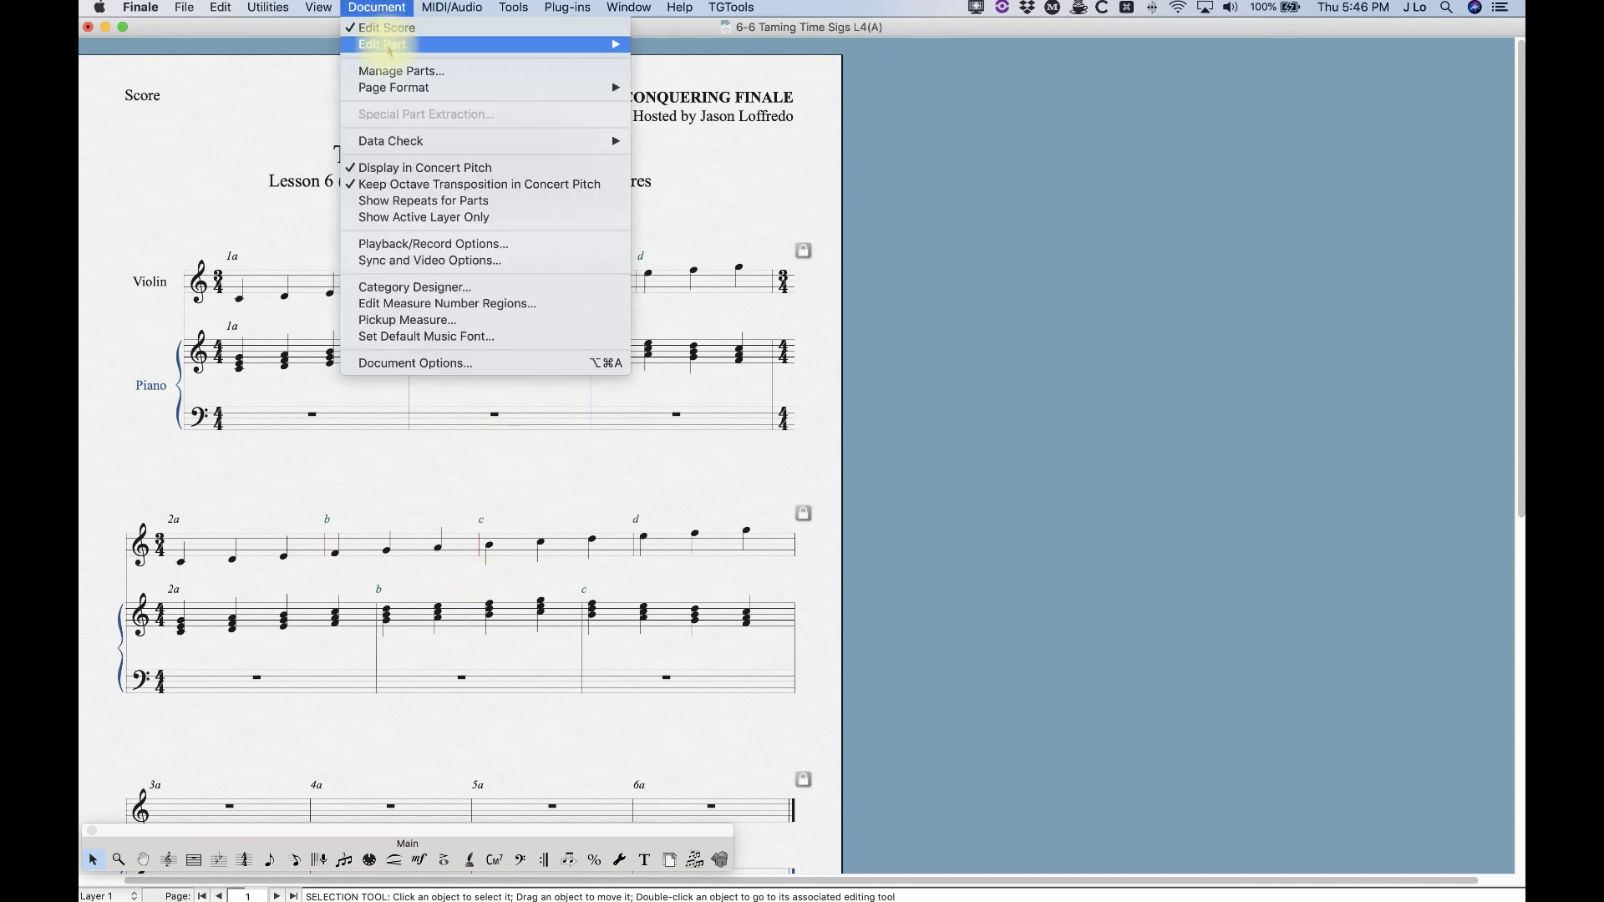
mouse_move(389, 48)
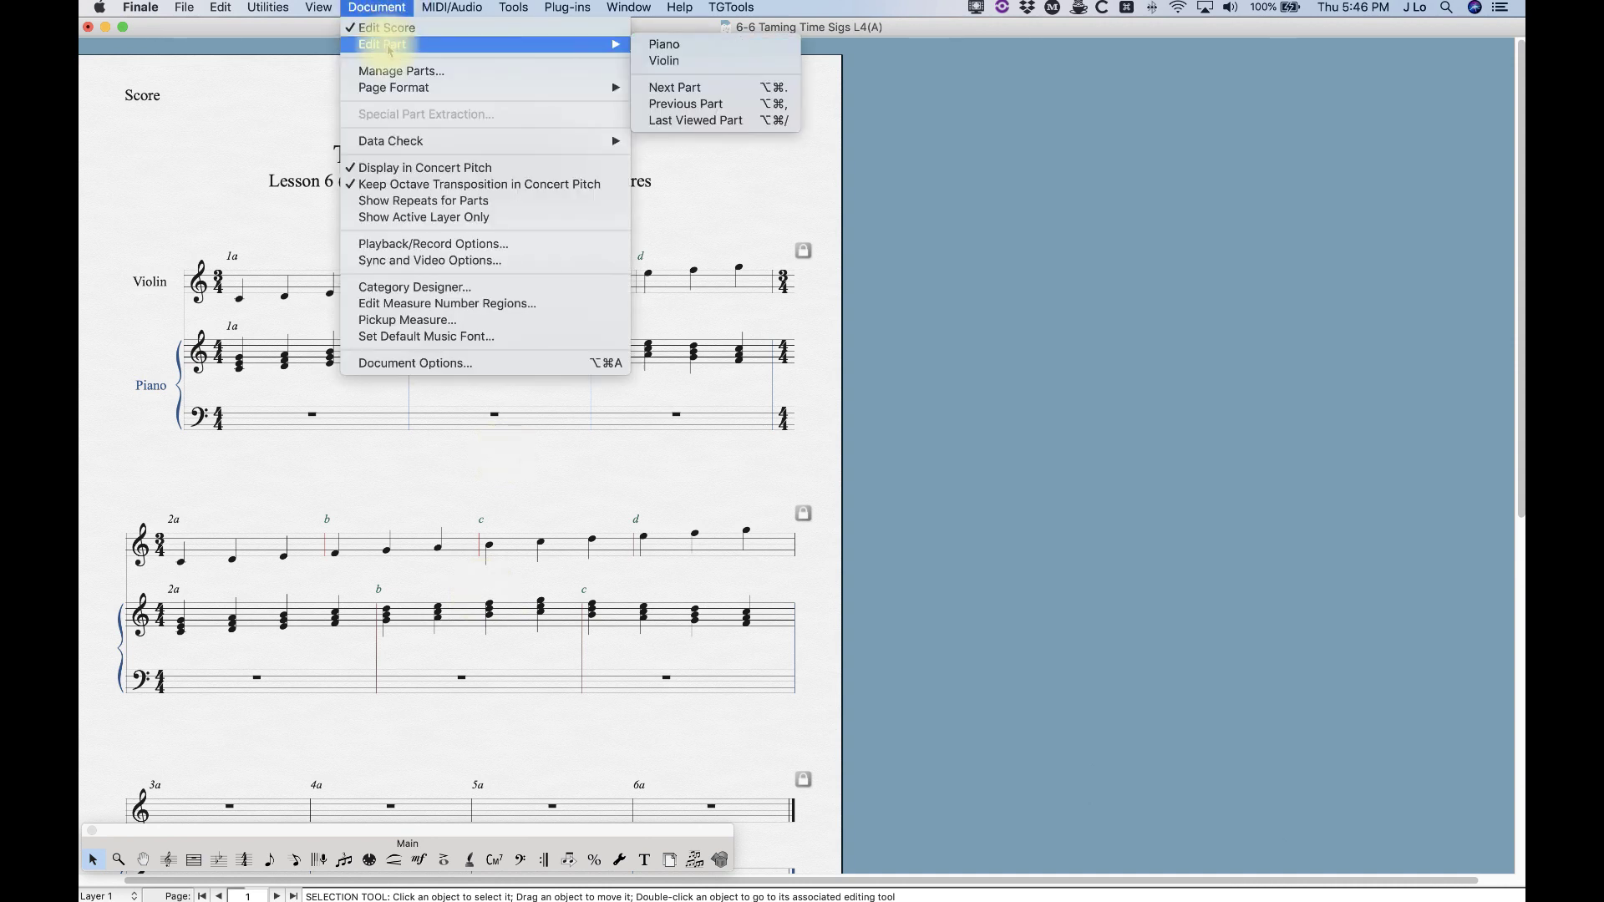
click(671, 62)
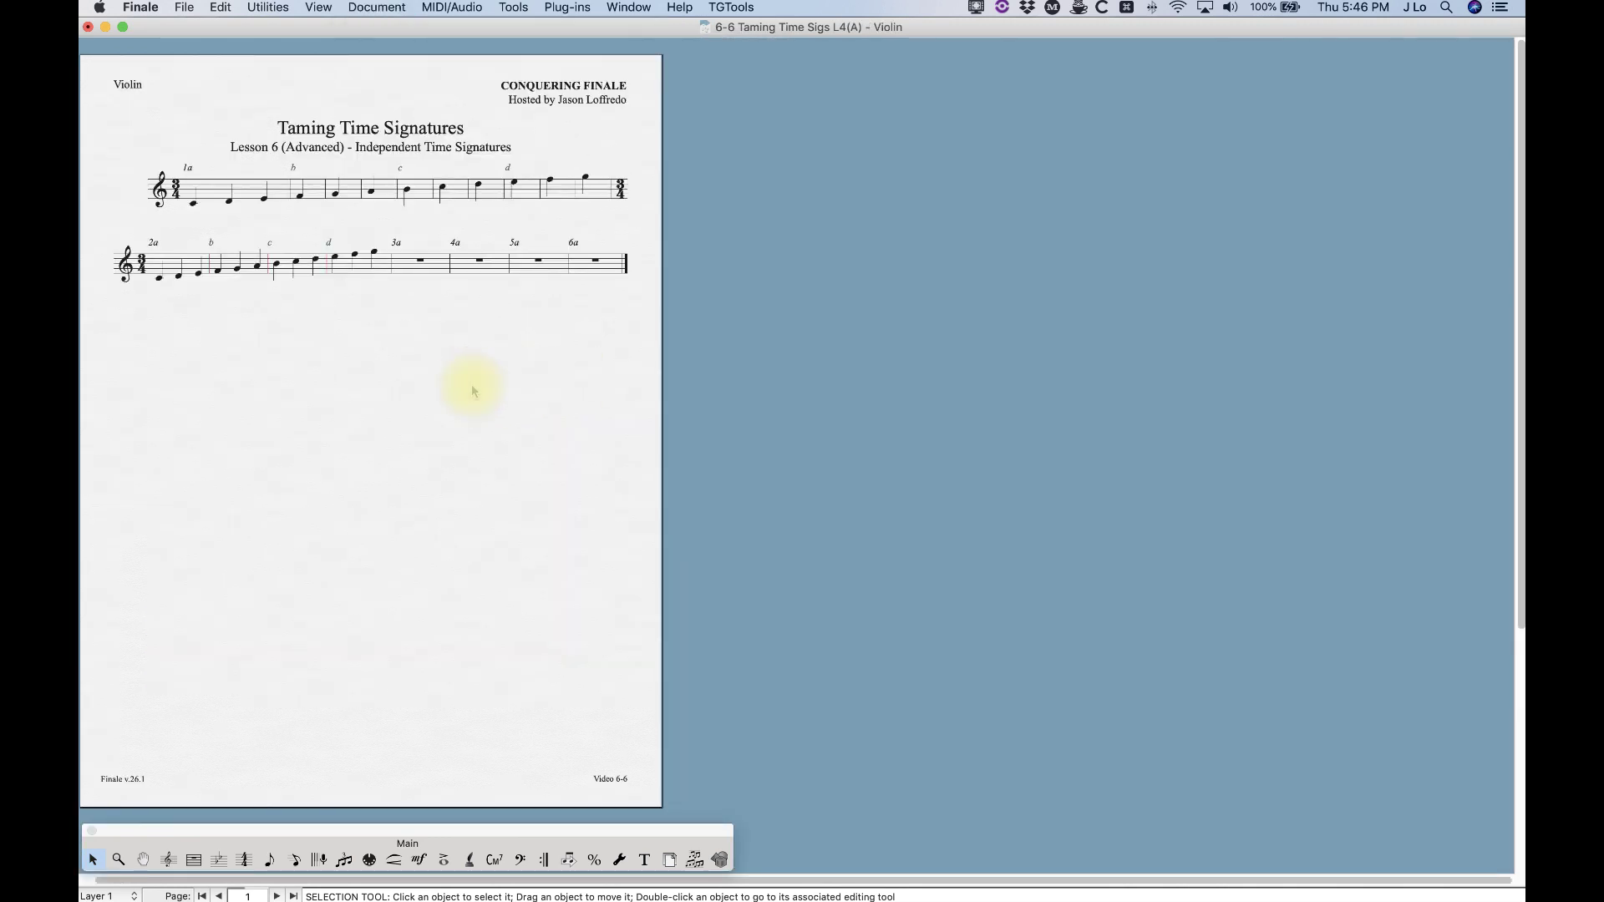
key(super+equal)
key(super+equal)
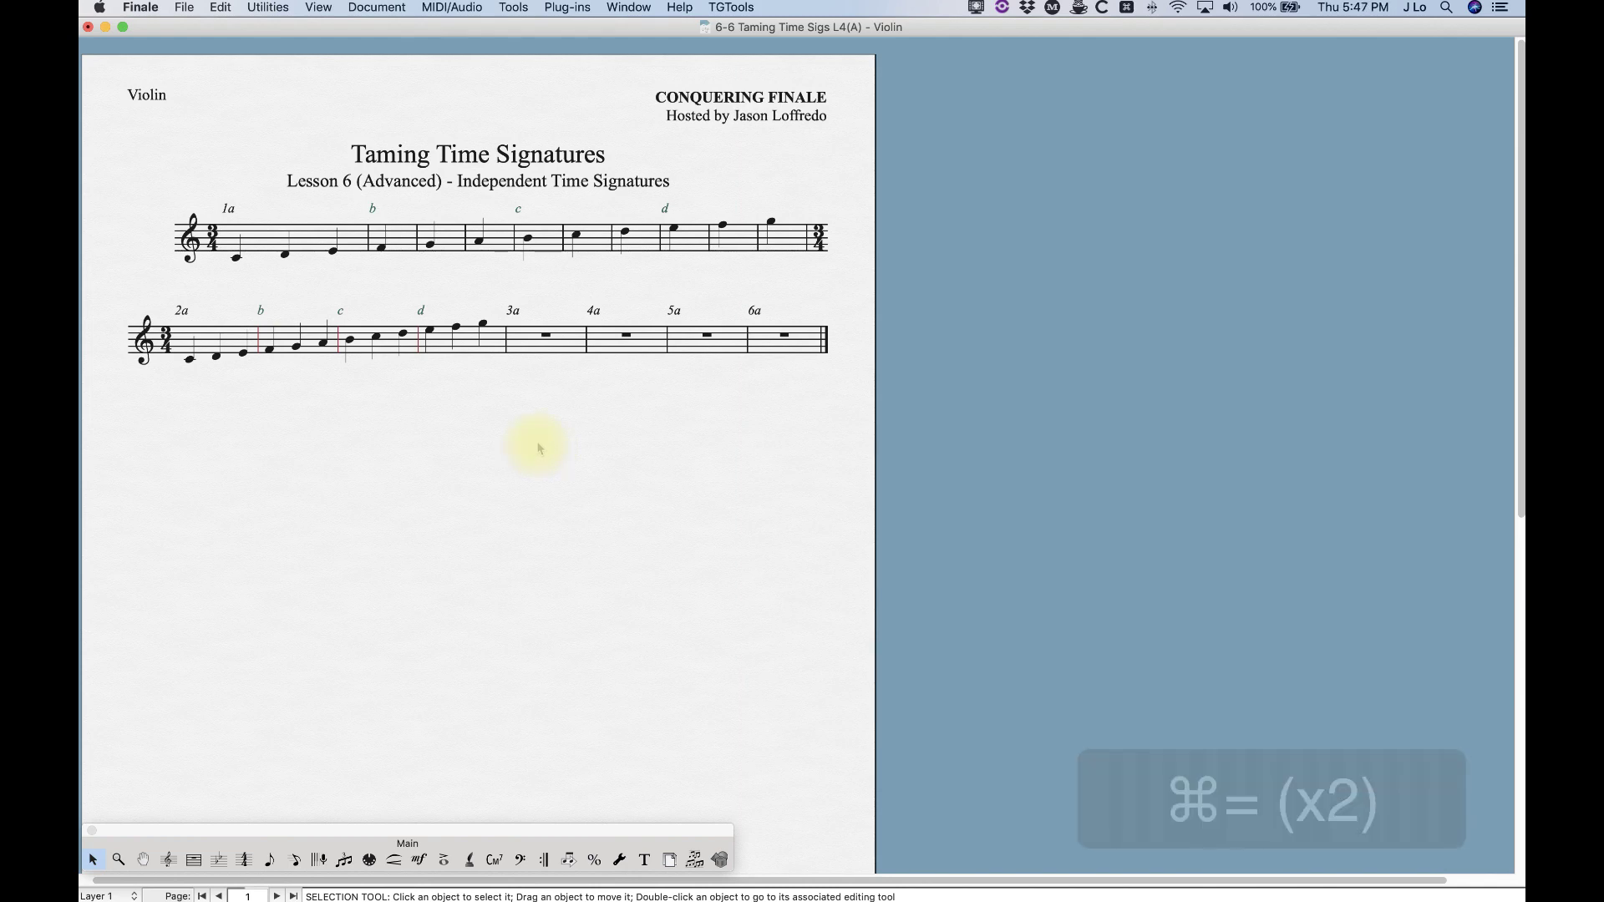
click(565, 347)
key(Down)
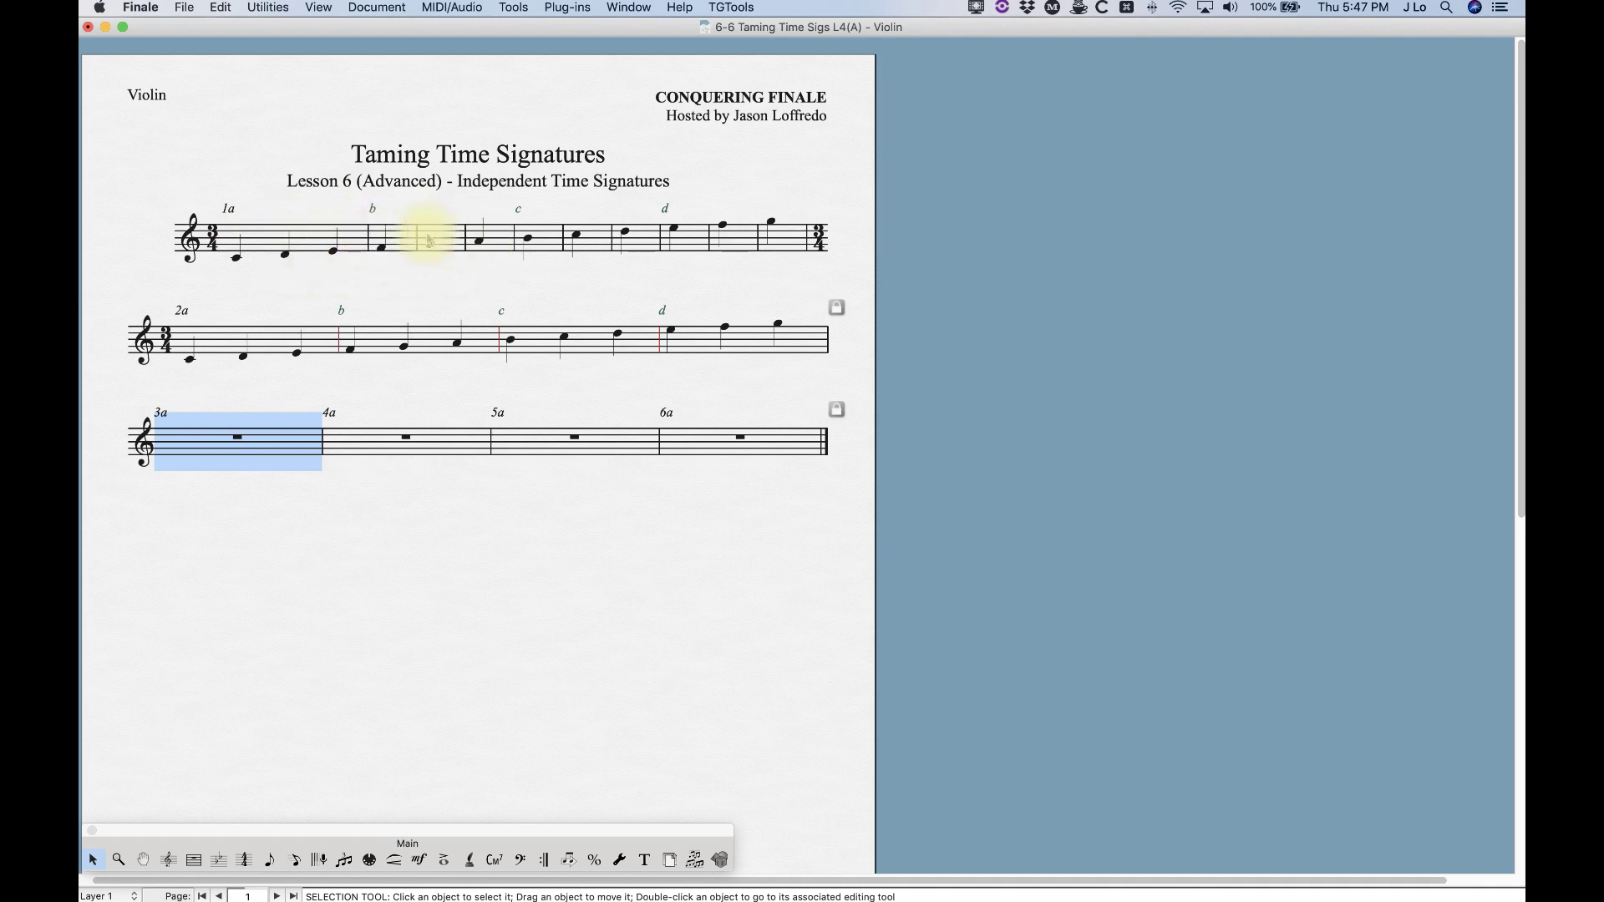
click(582, 284)
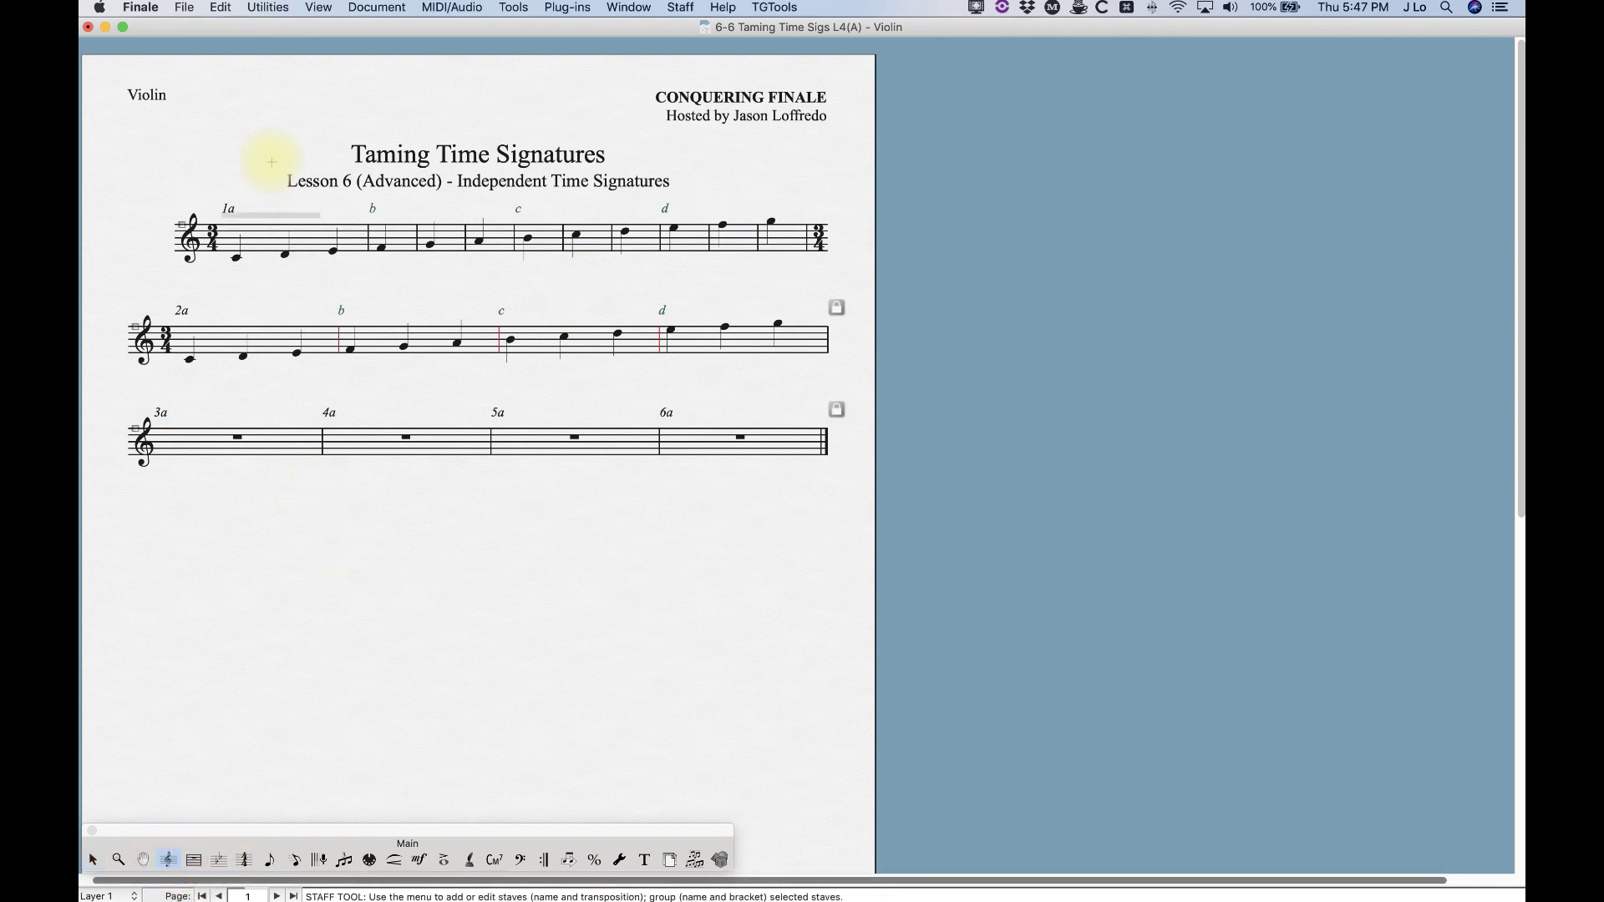
Step: Return to the full score and set the staff styles on all measures to be used for both score and parts
click(271, 216)
click(278, 200)
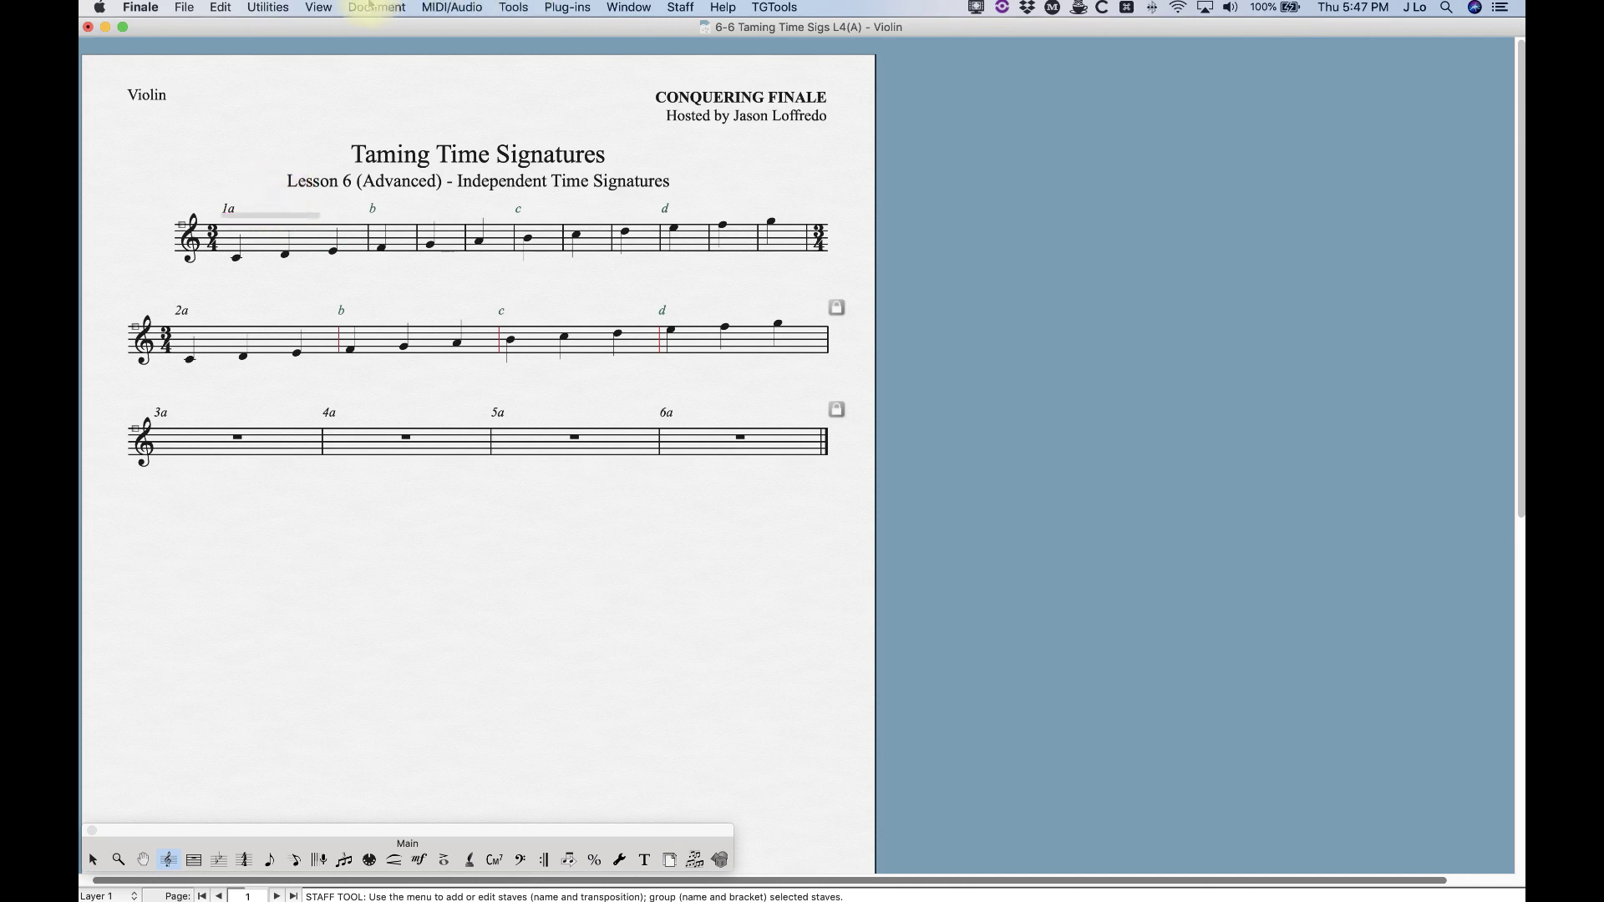
click(370, 7)
click(370, 7)
click(370, 6)
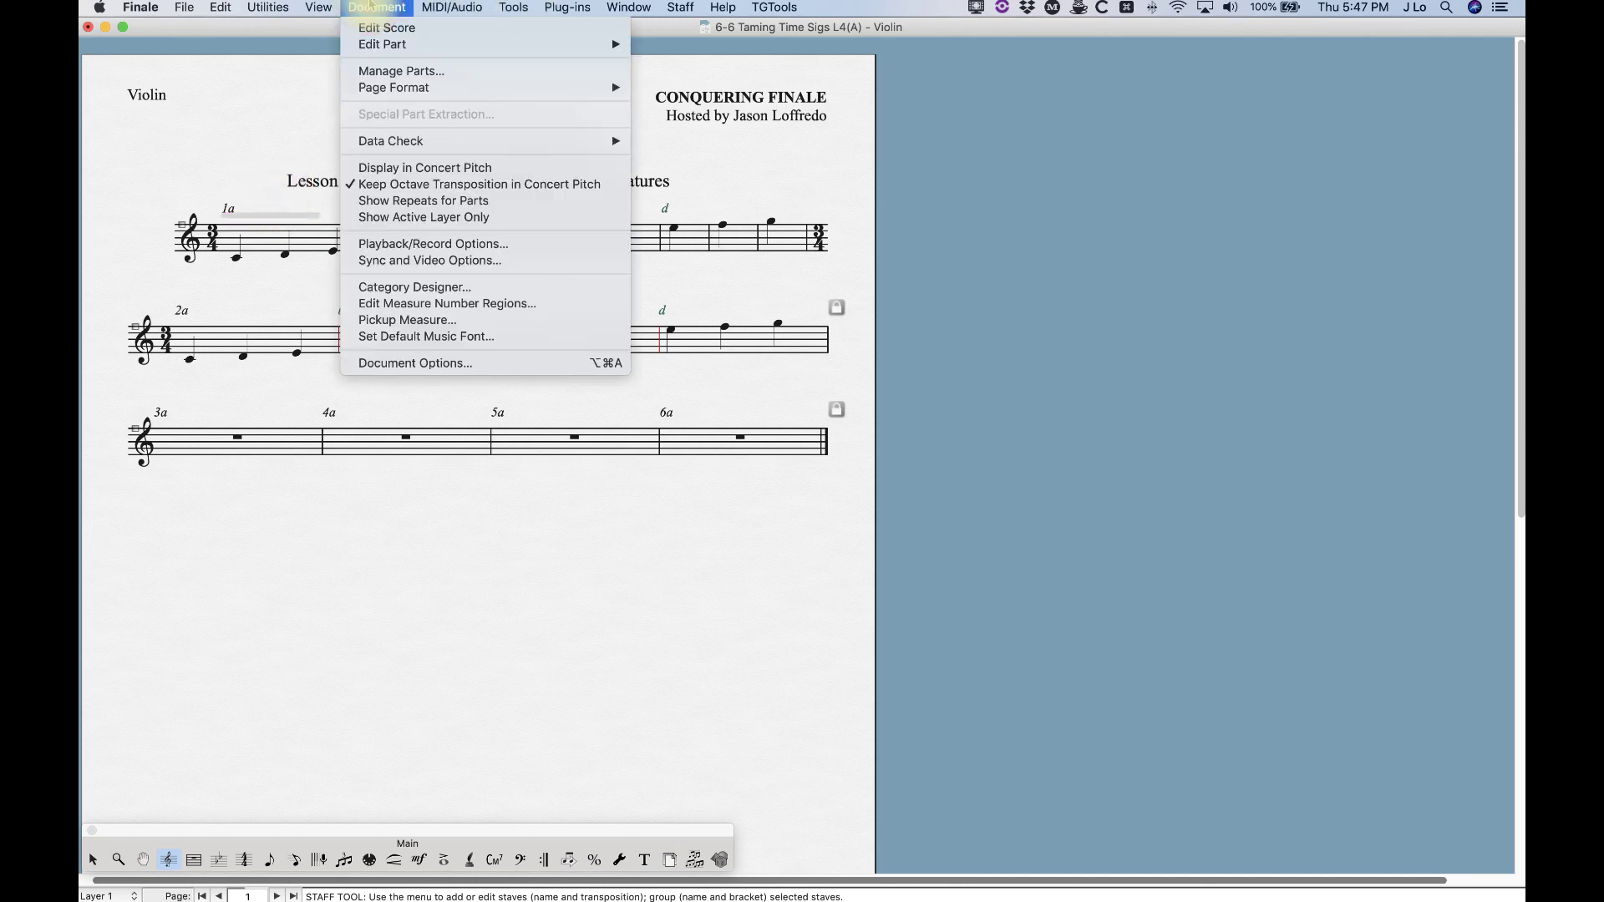
click(386, 28)
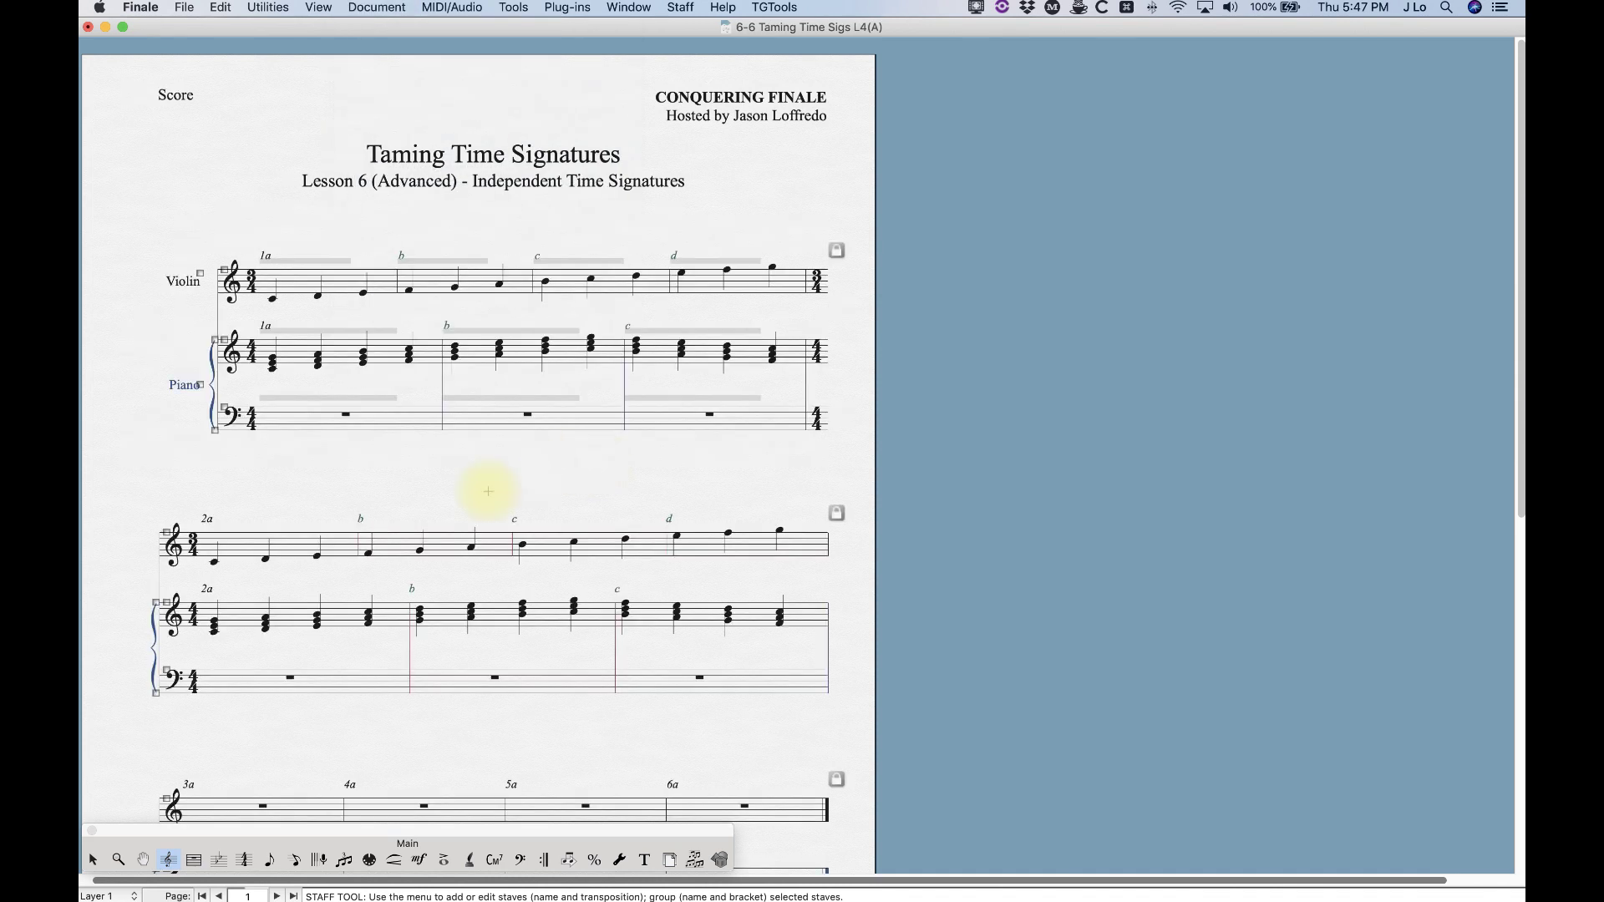
key(super)
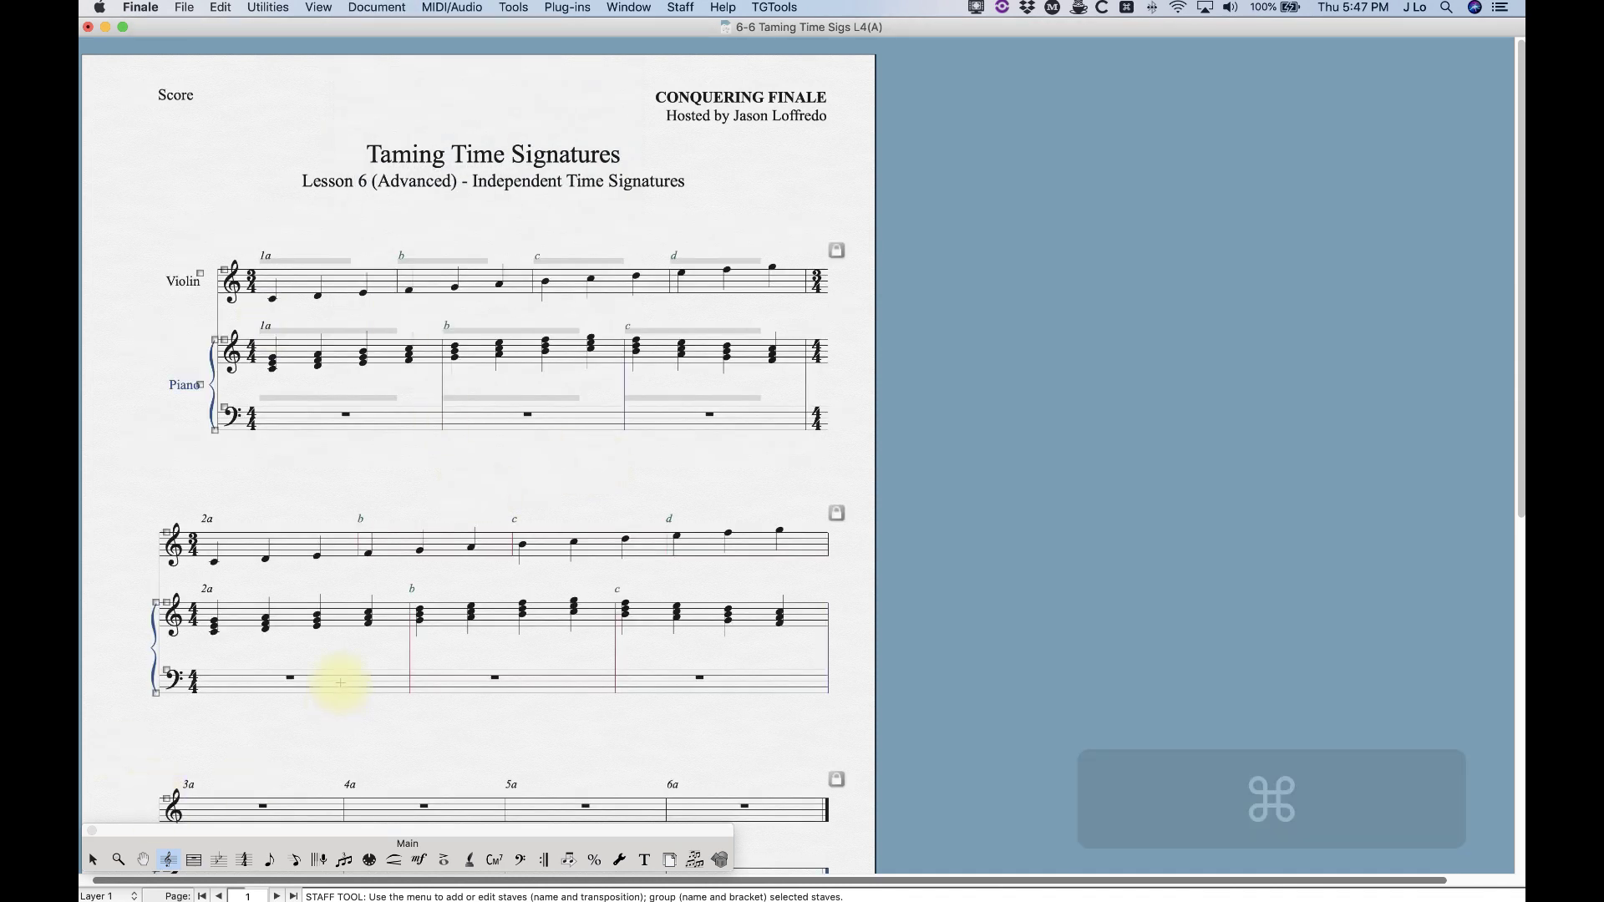
key(super+a)
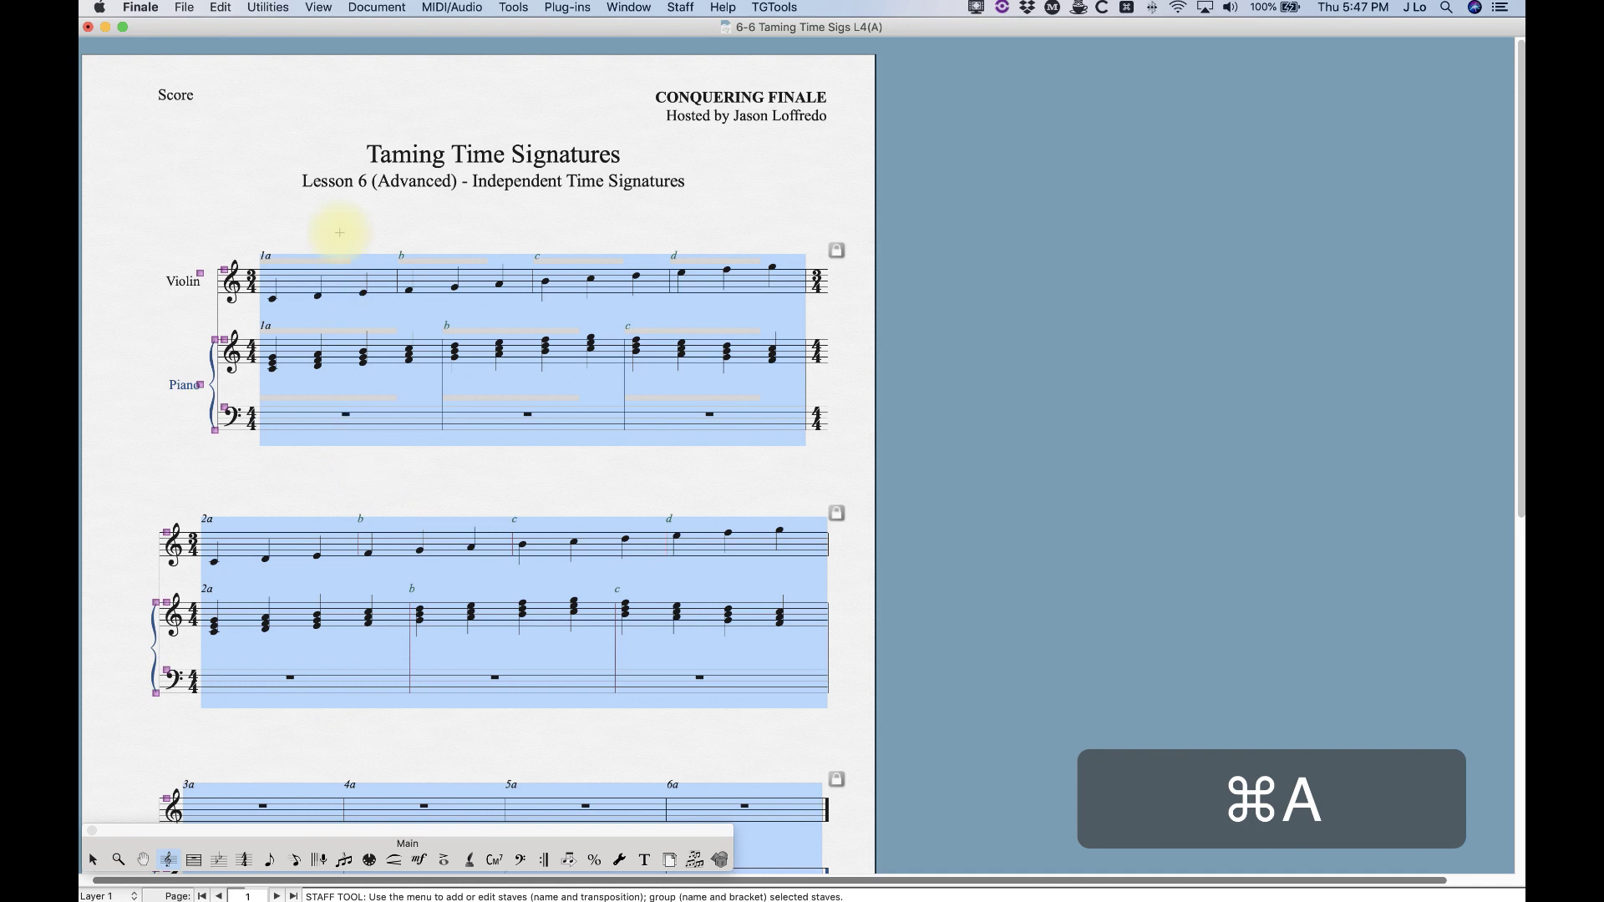
right_click(332, 285)
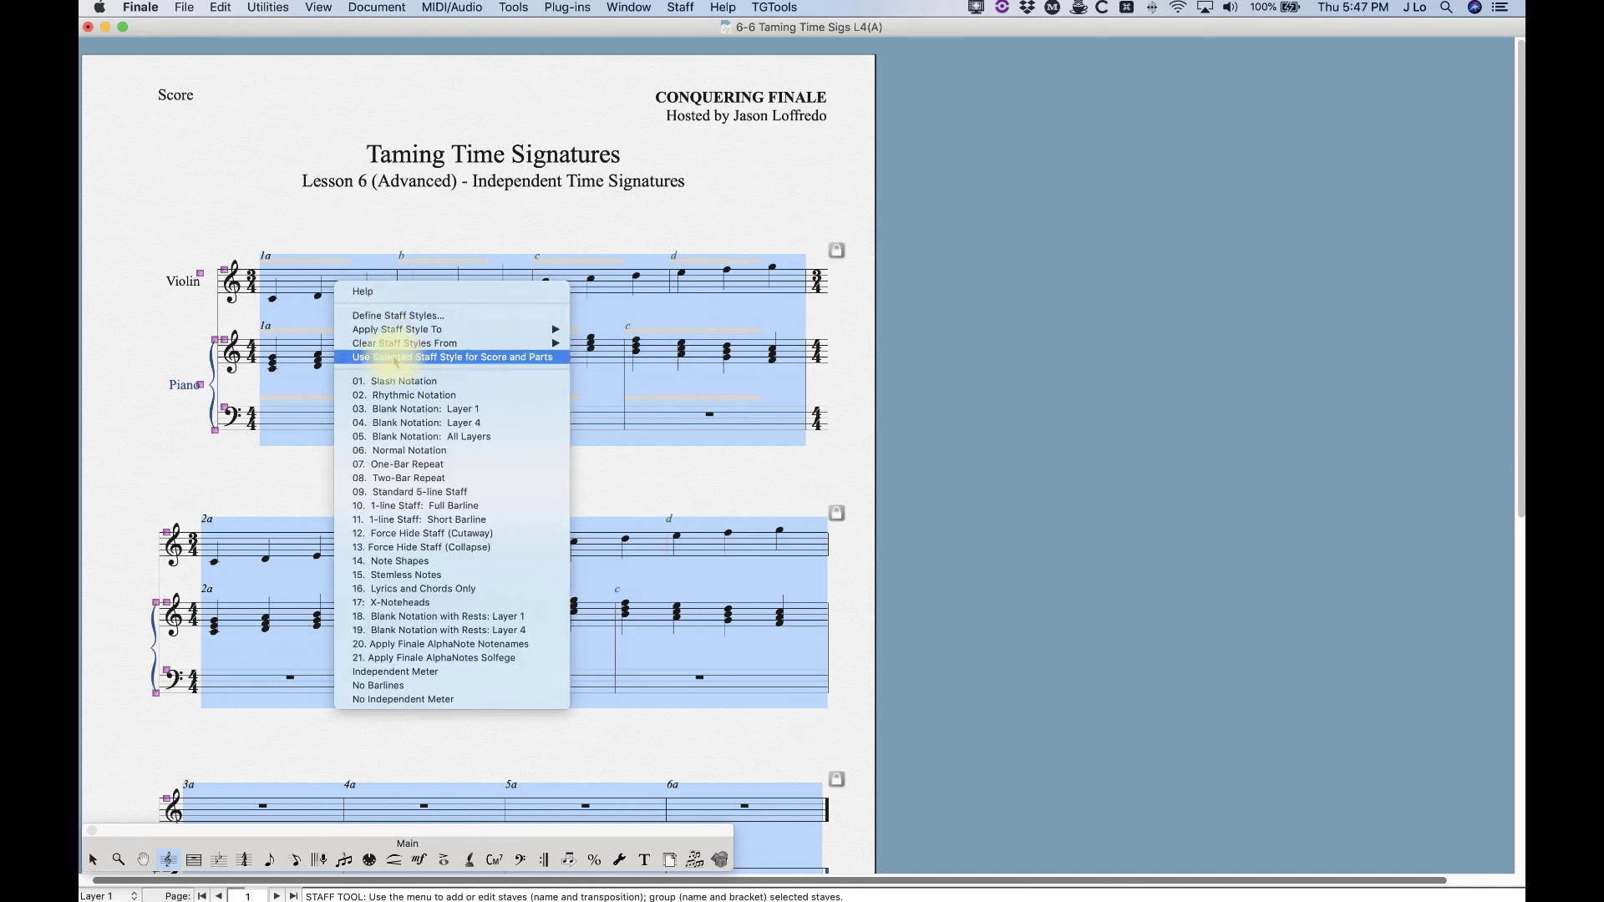
click(524, 359)
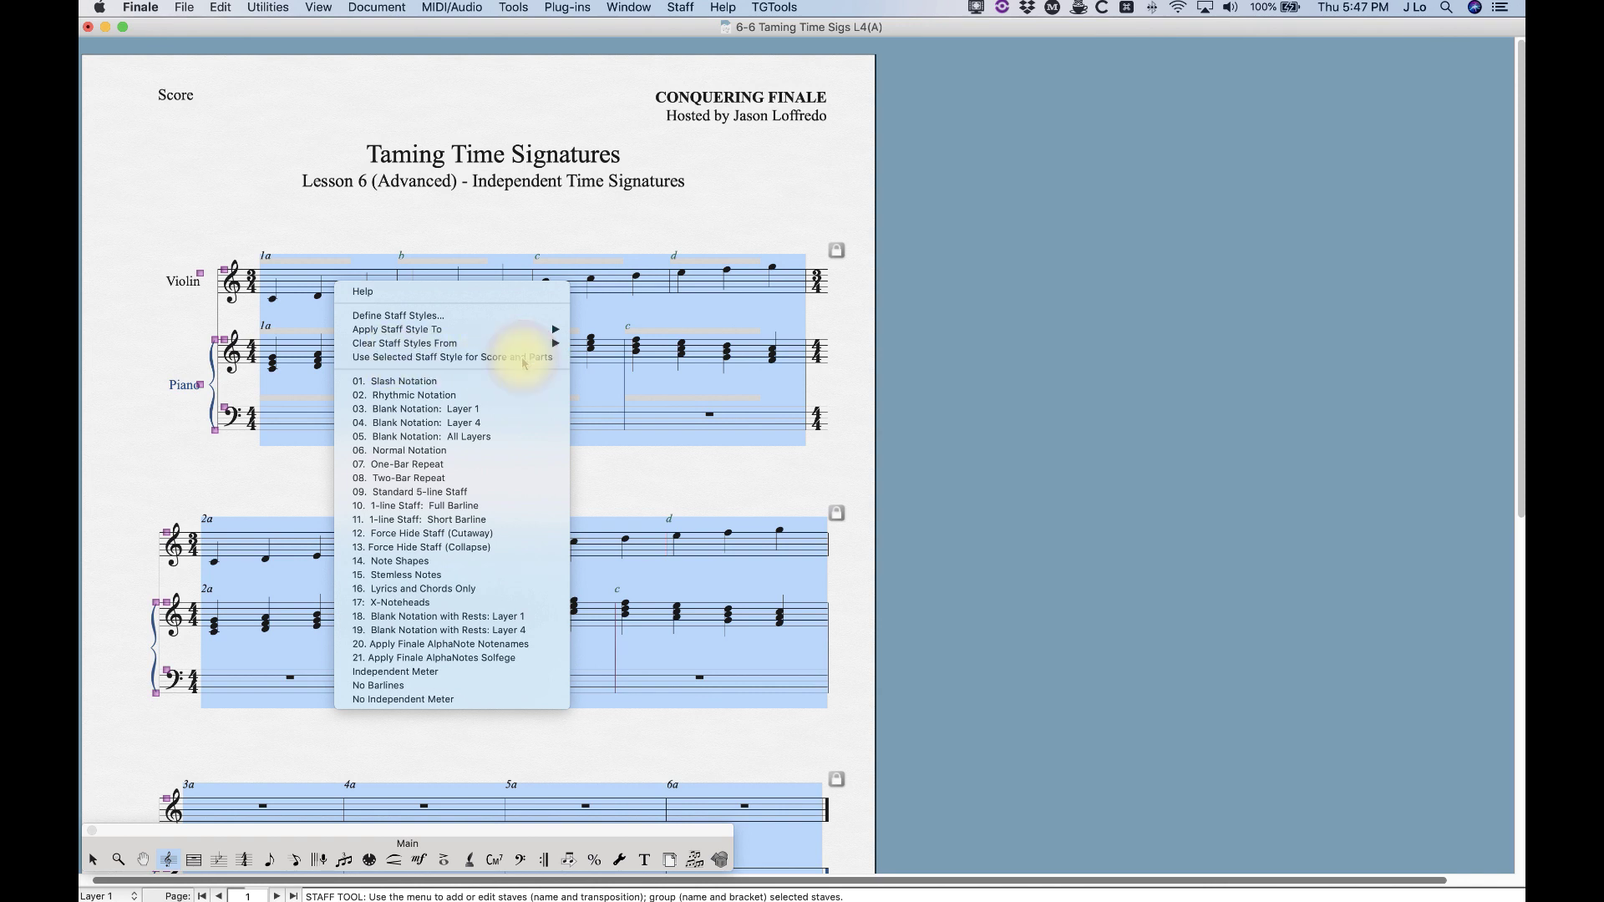
click(272, 217)
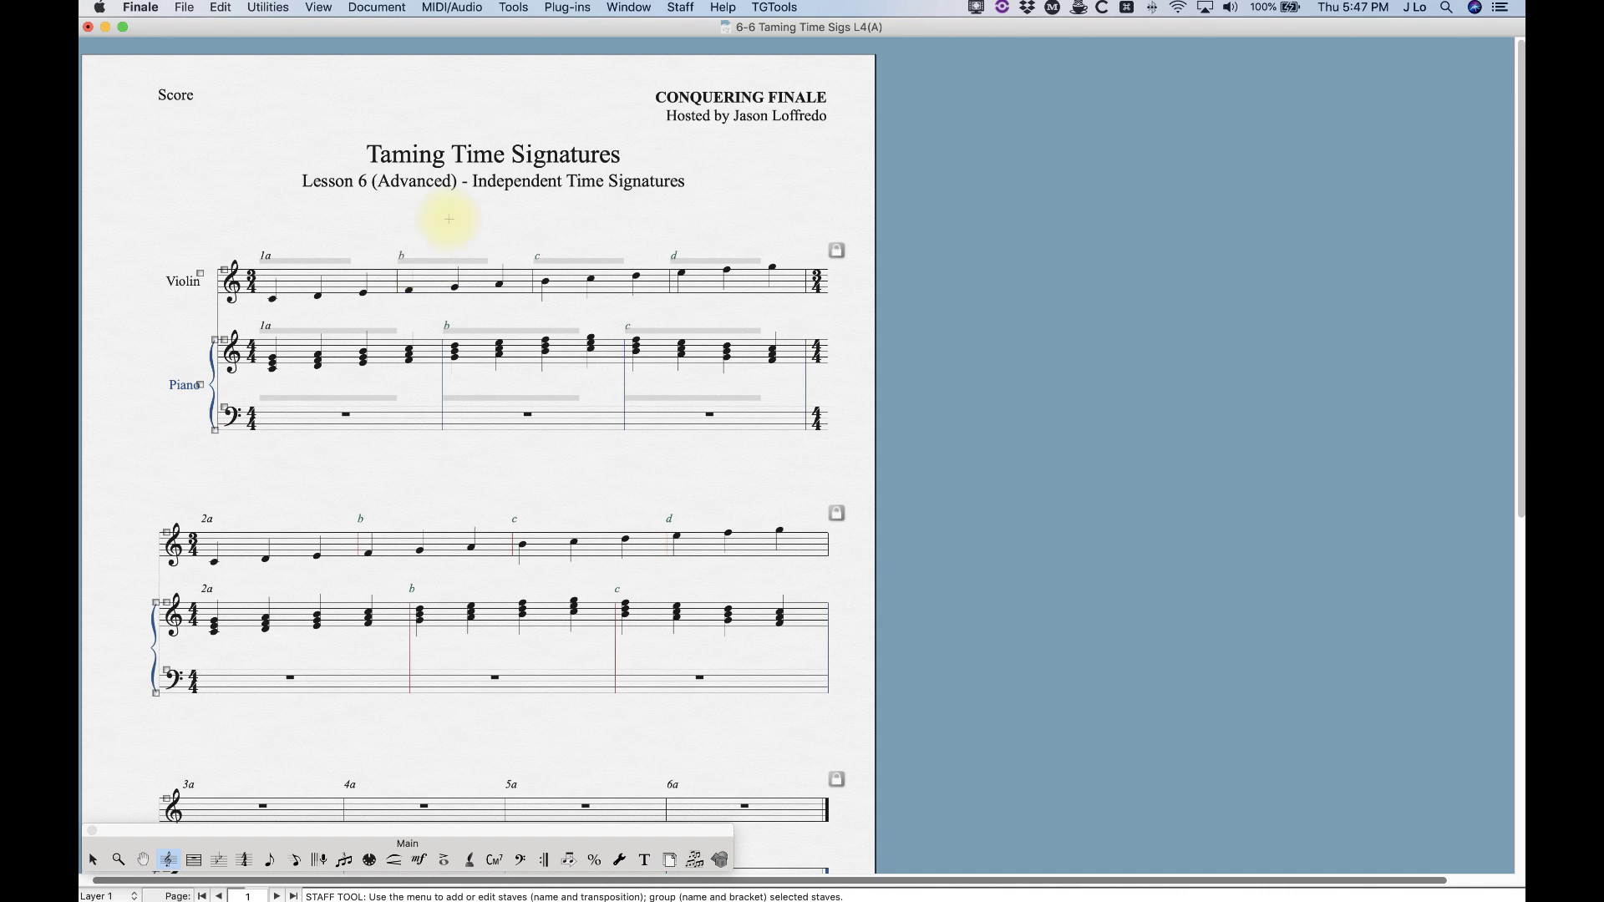
Step: Reopen the Violin part and examine the staff styles and barlines in its first system
click(398, 7)
mouse_move(393, 44)
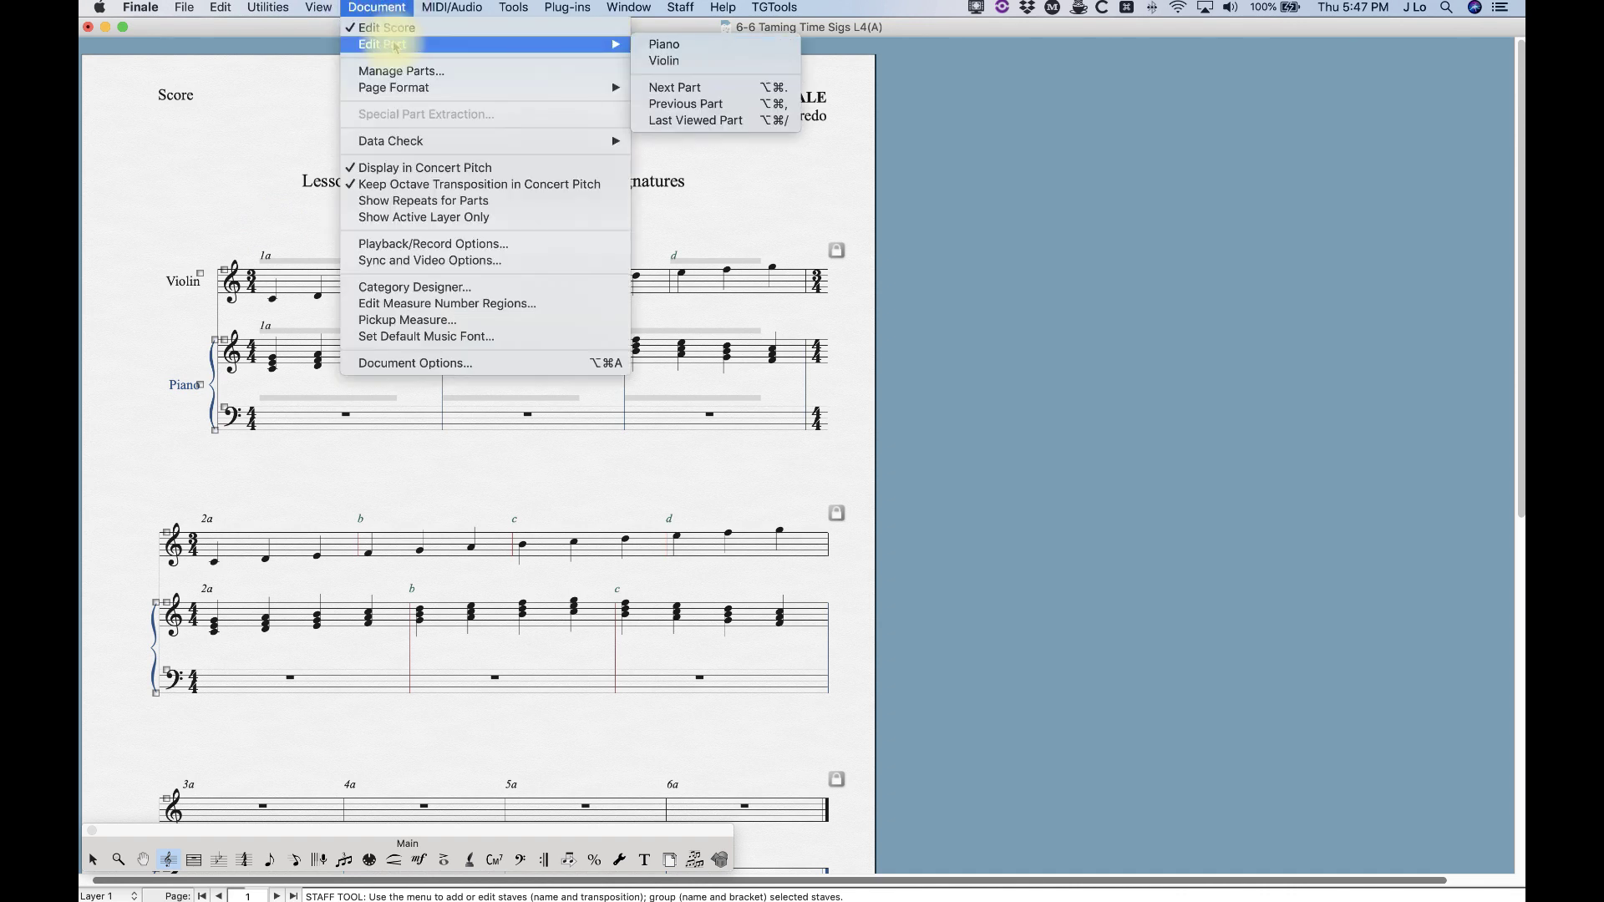
click(678, 58)
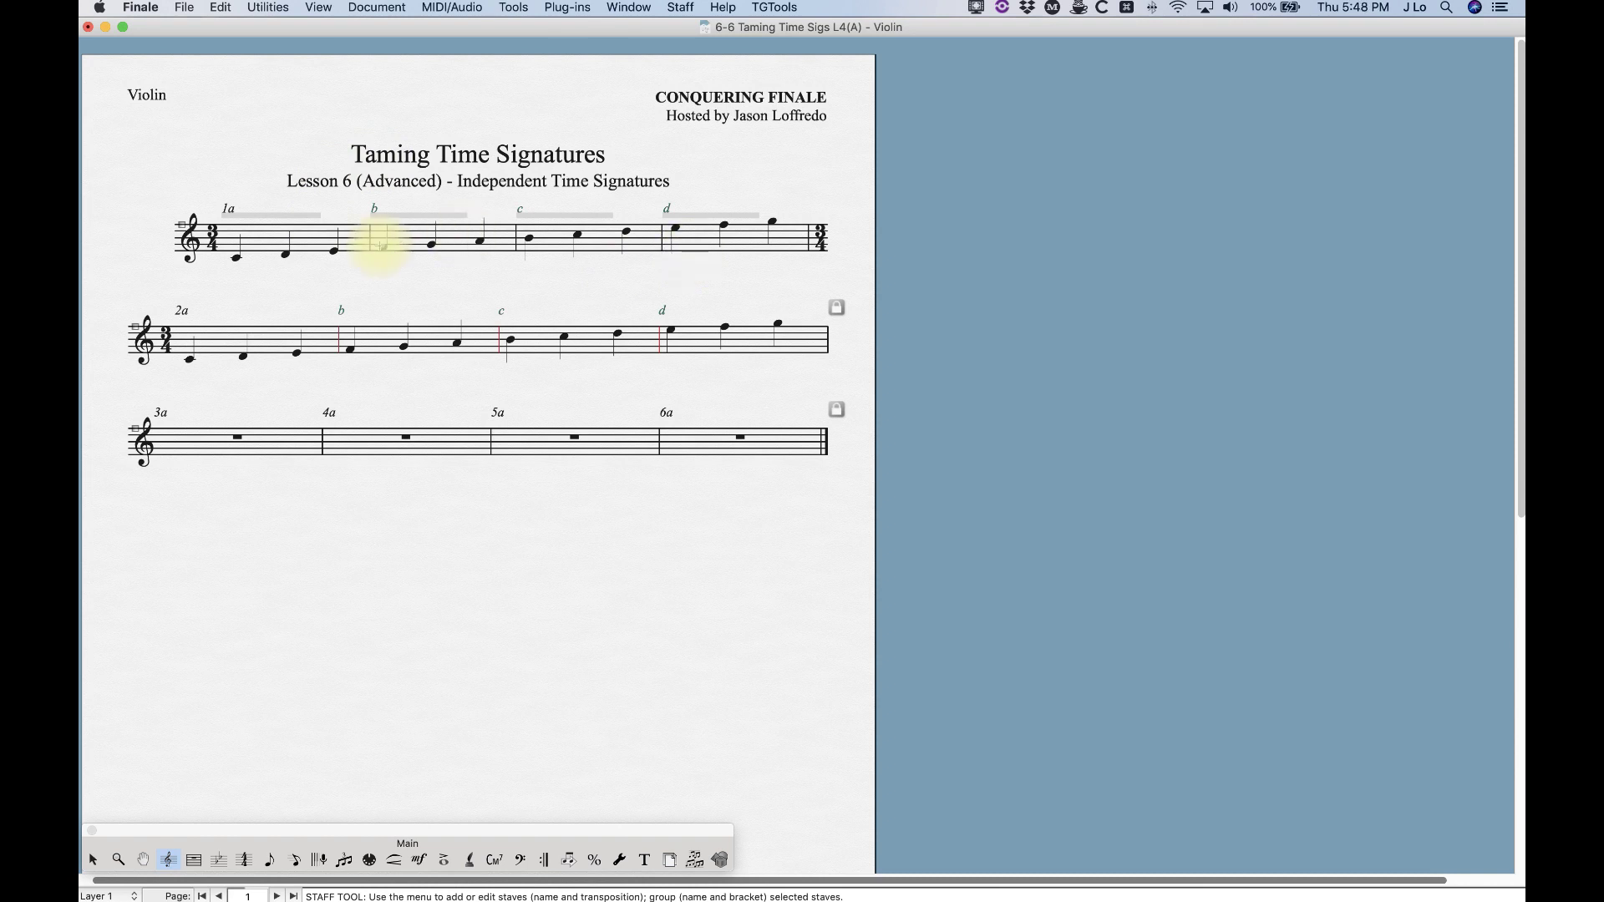
click(93, 860)
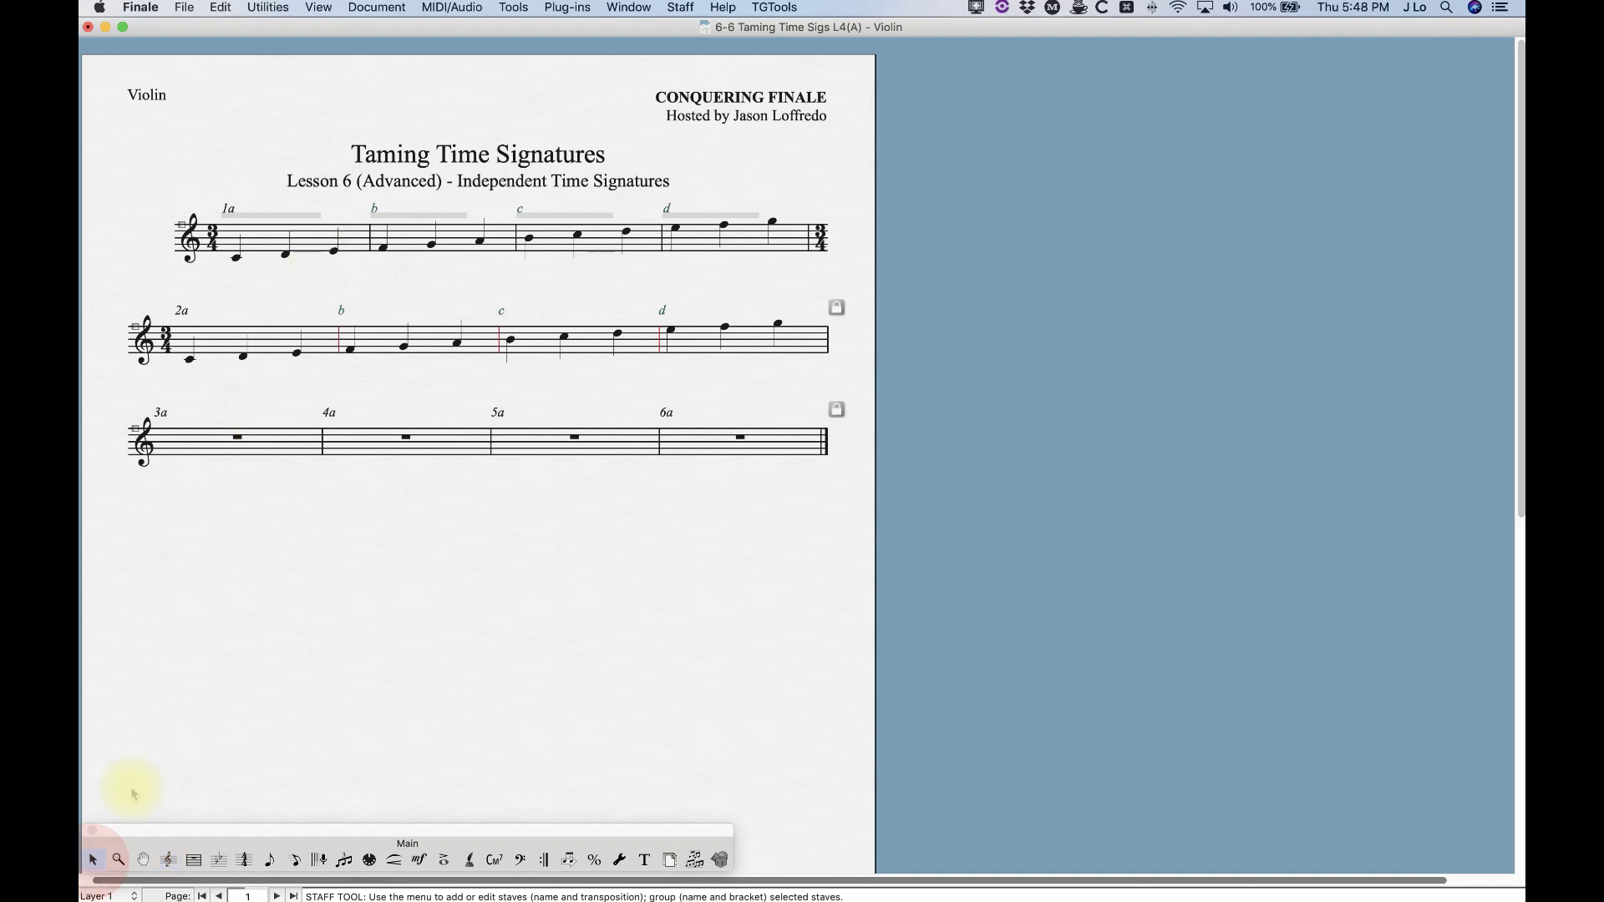
Step: Open the Piano part and move the measure numbered 3a down to start a third system
click(377, 7)
mouse_move(392, 43)
click(667, 44)
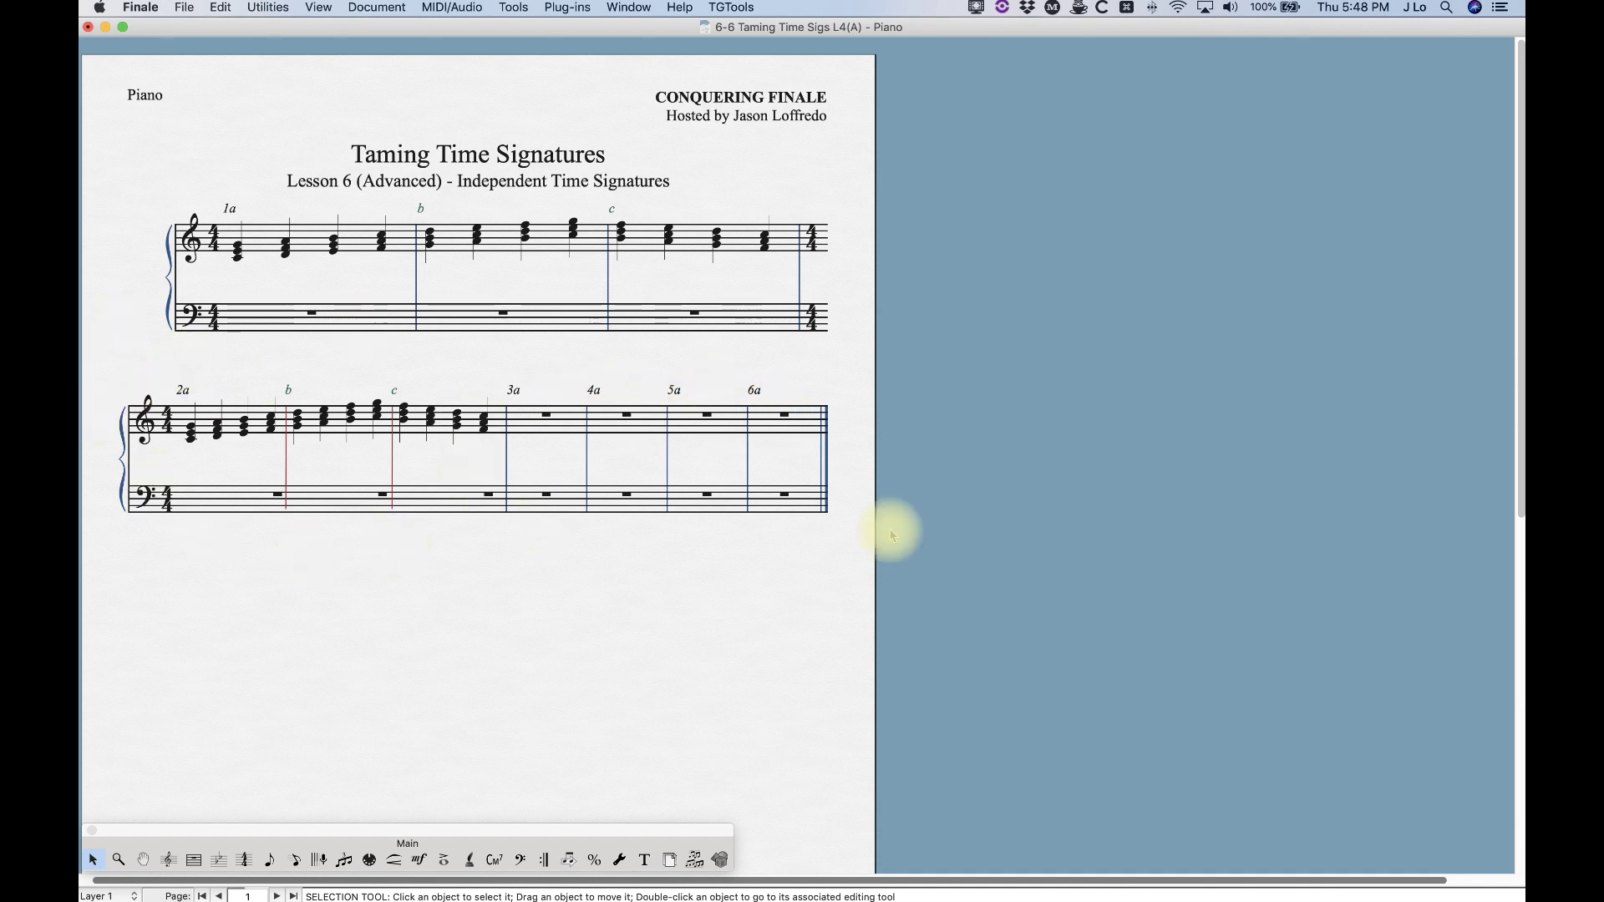
click(559, 422)
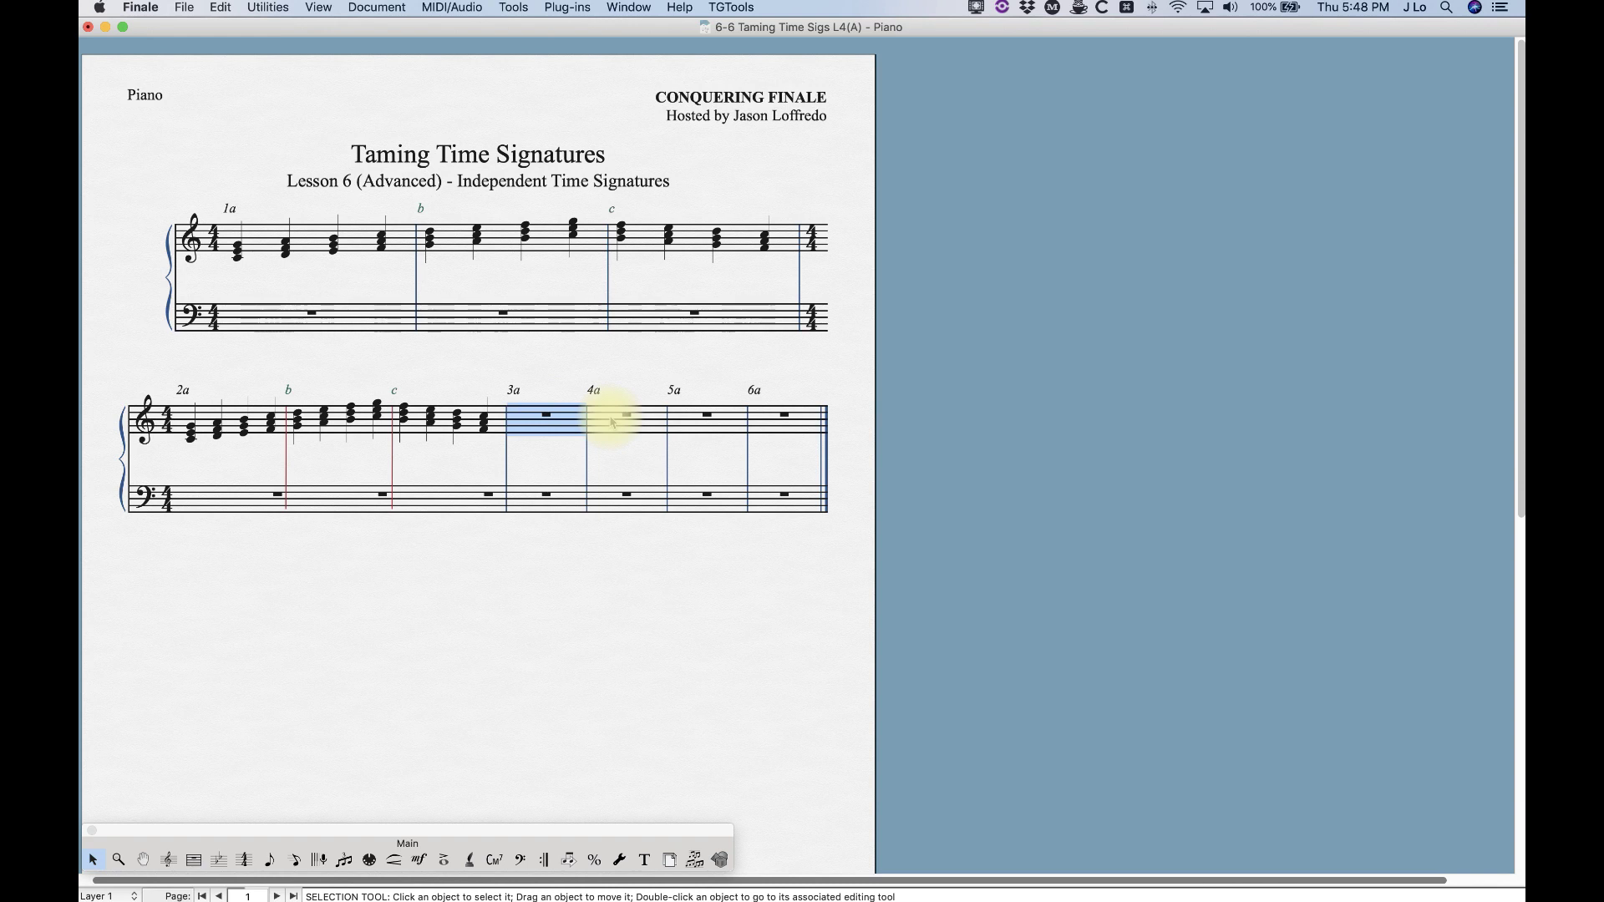
key(Down)
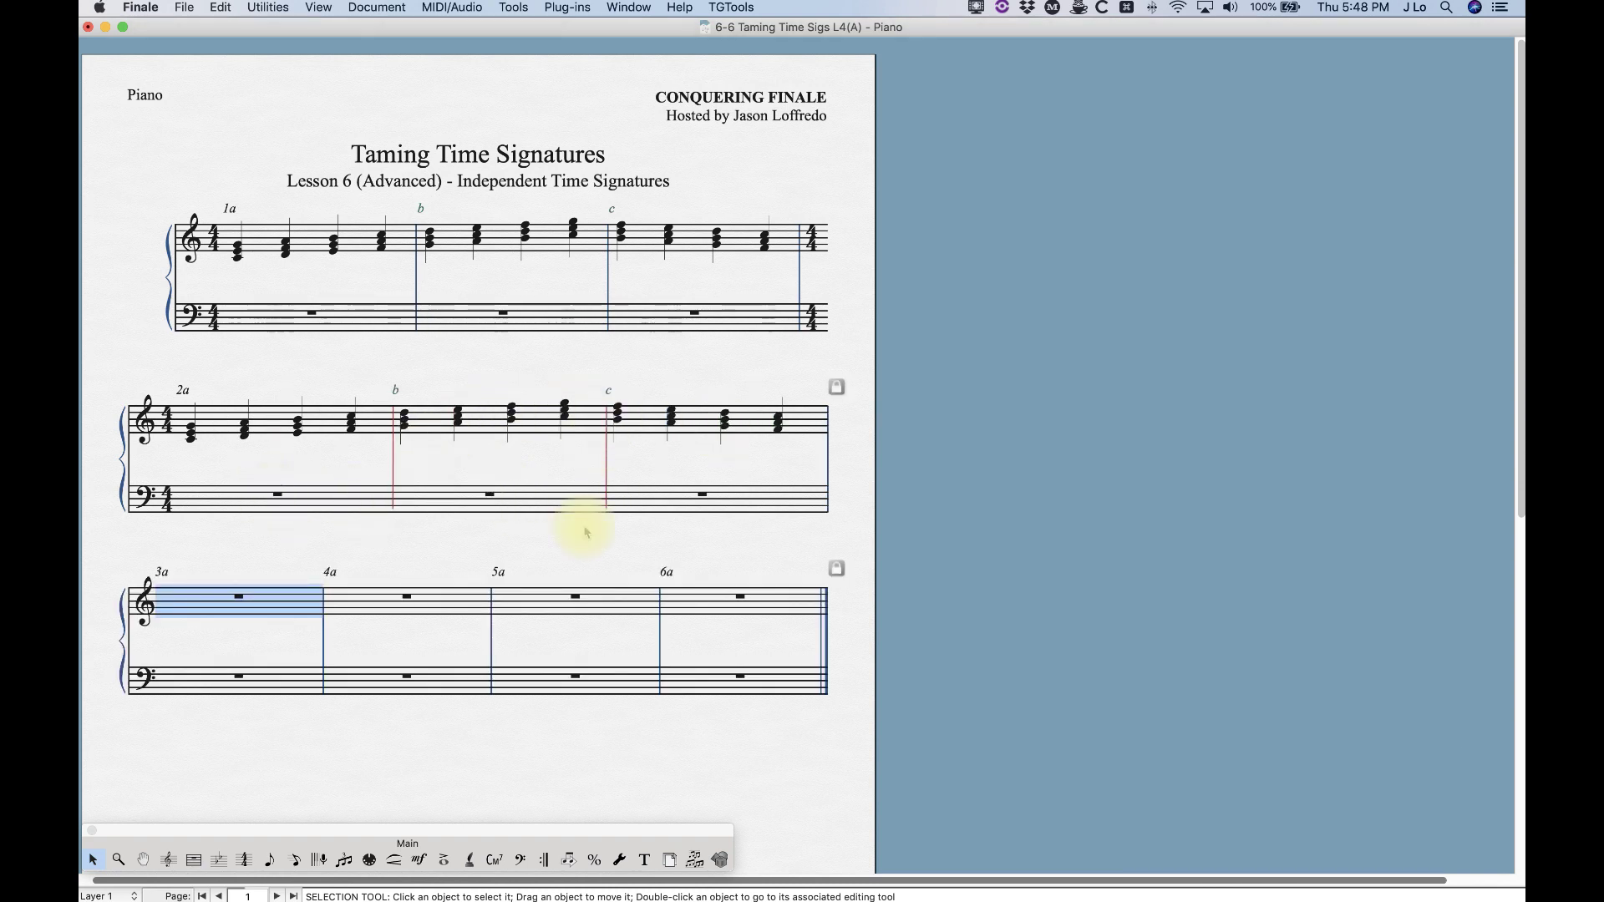
key(Up)
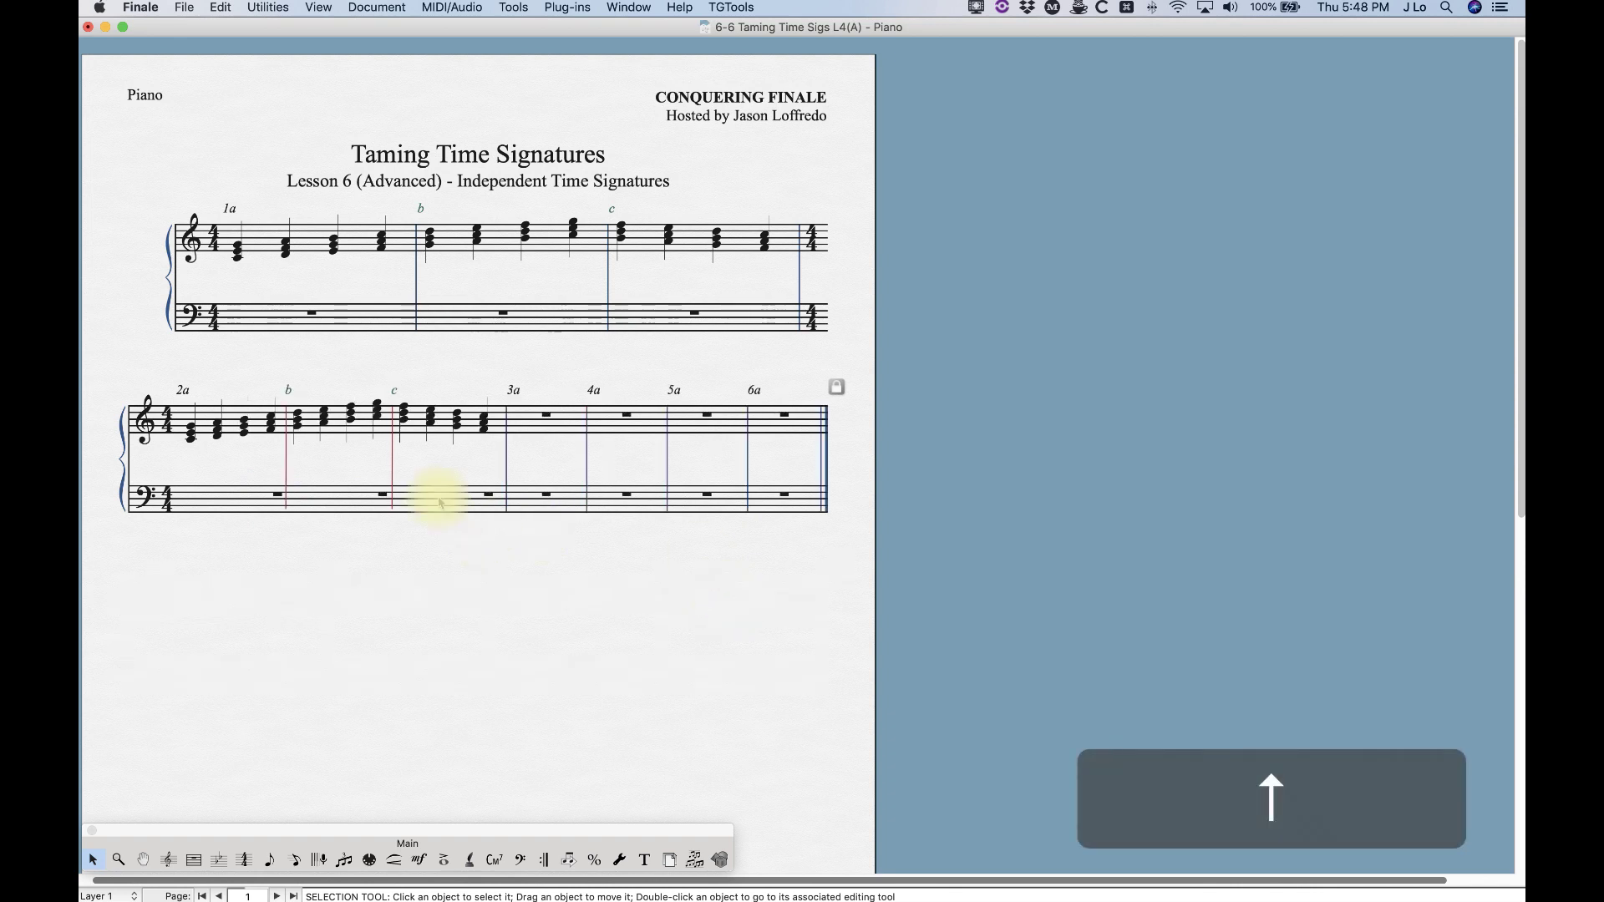
click(575, 505)
key(Down)
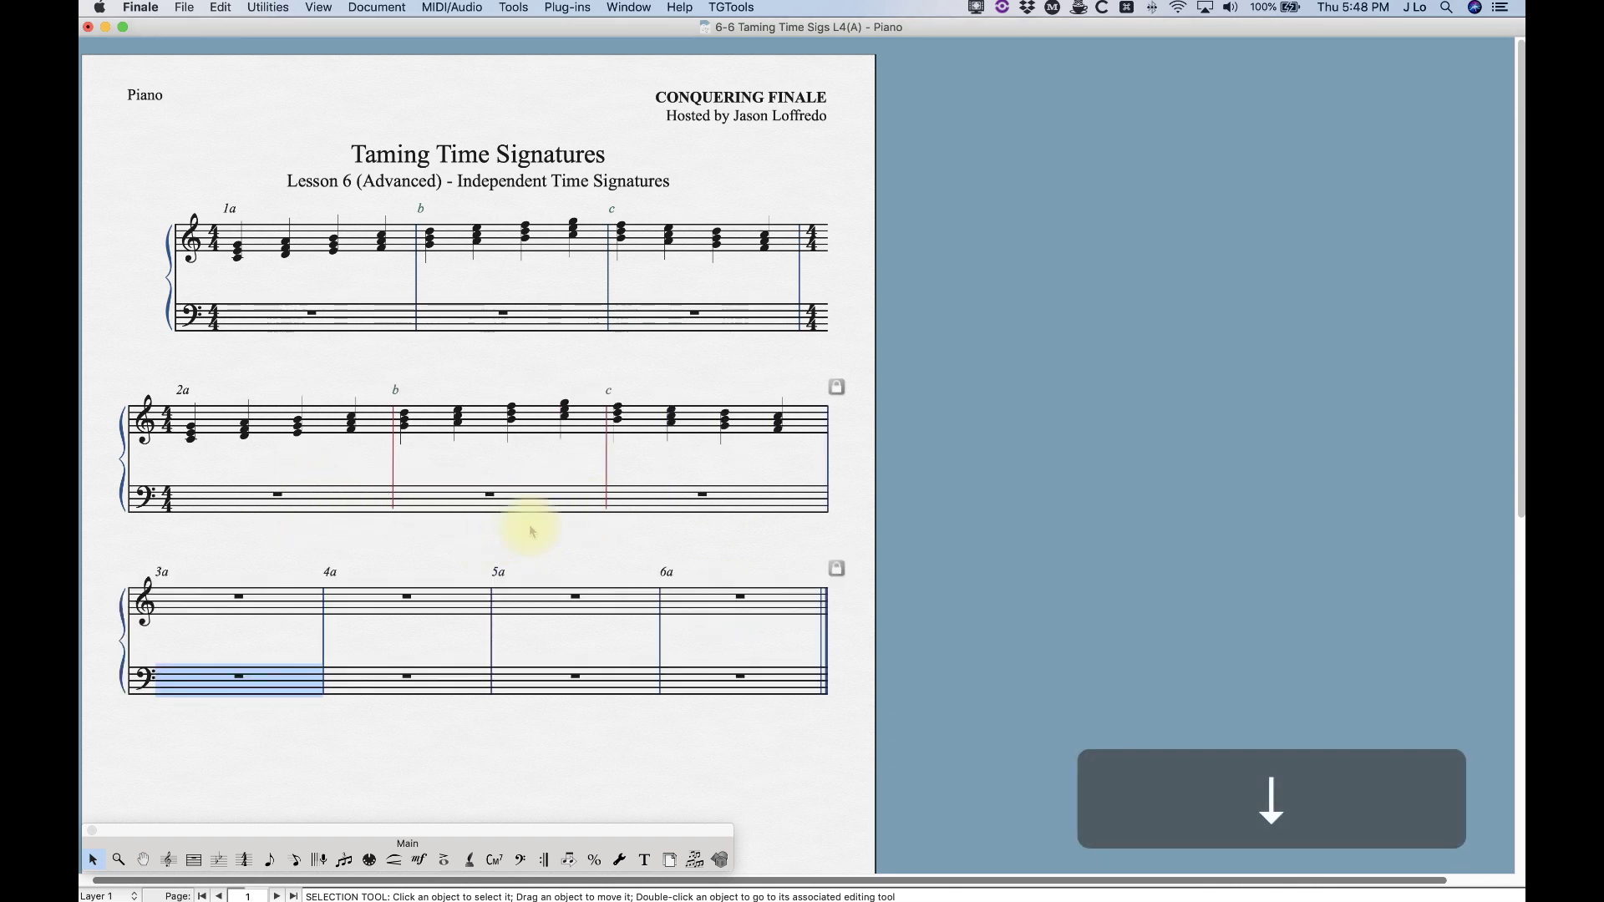
click(436, 537)
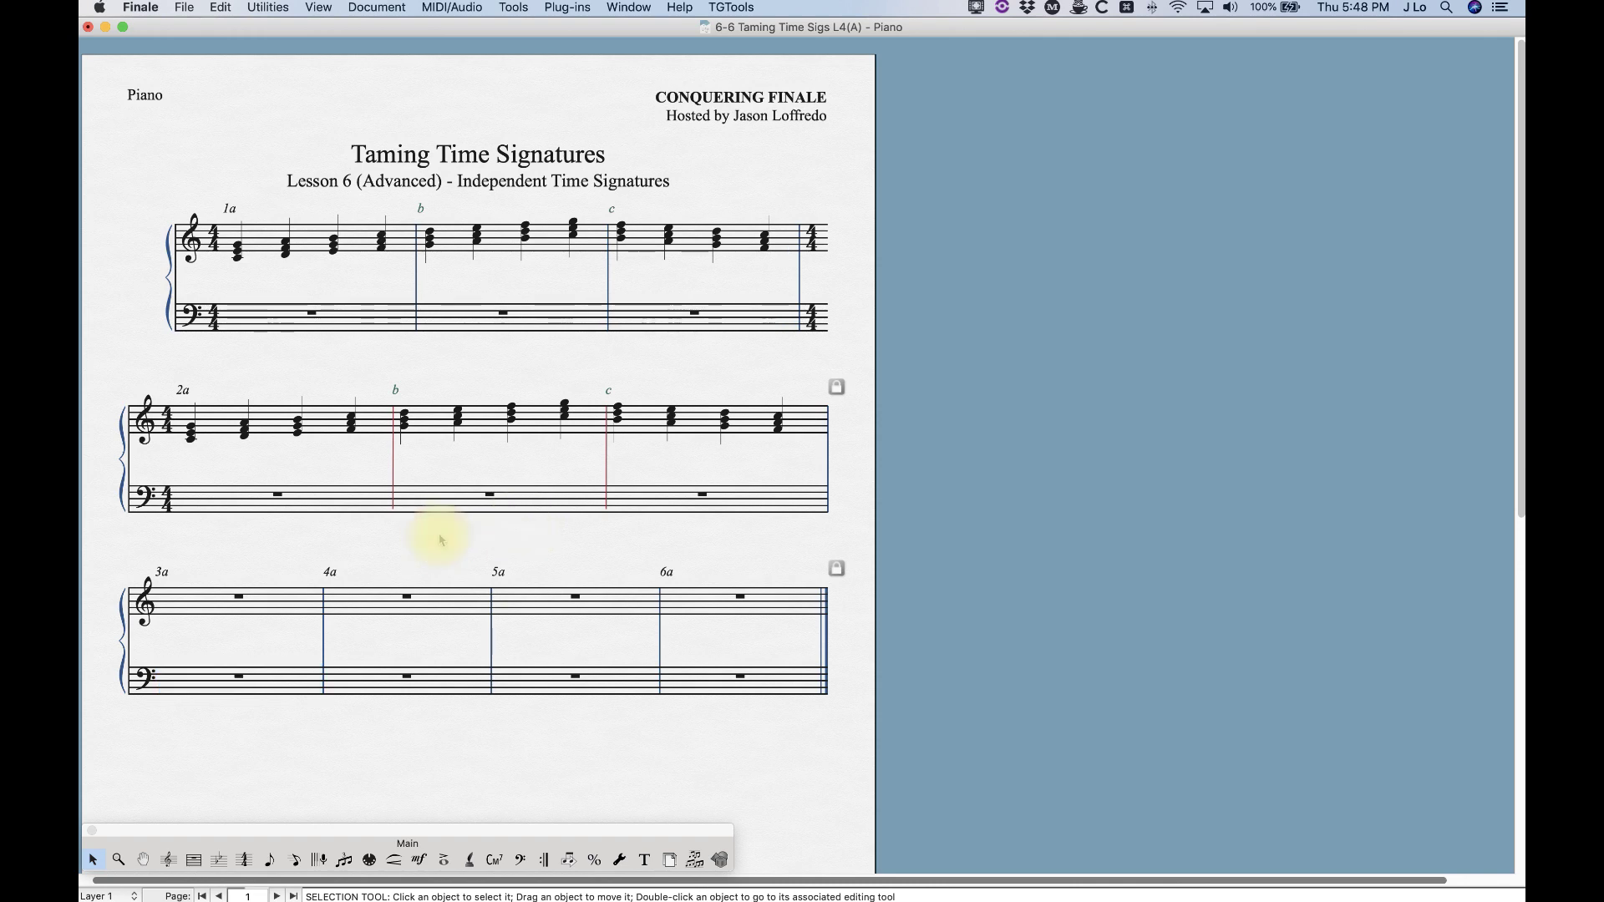
Step: Raise the bass staff in the Piano part's second system slightly so it meets the lower ends of the red custom barlines
key(super+equal)
key(super+equal)
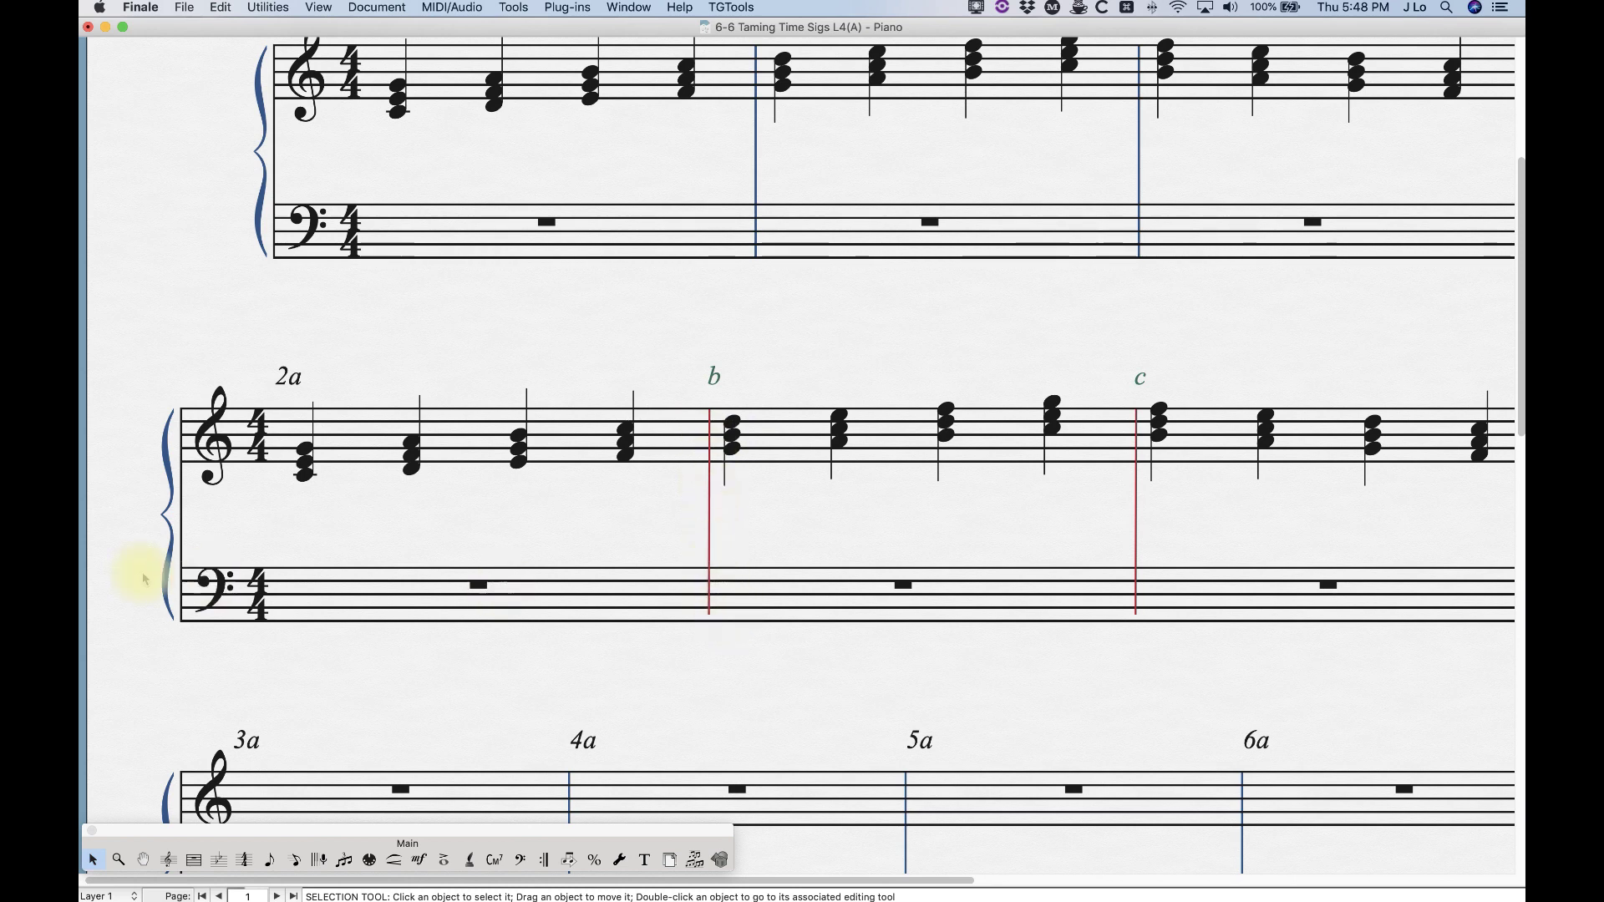
scroll(219, 777, up, 1)
click(167, 860)
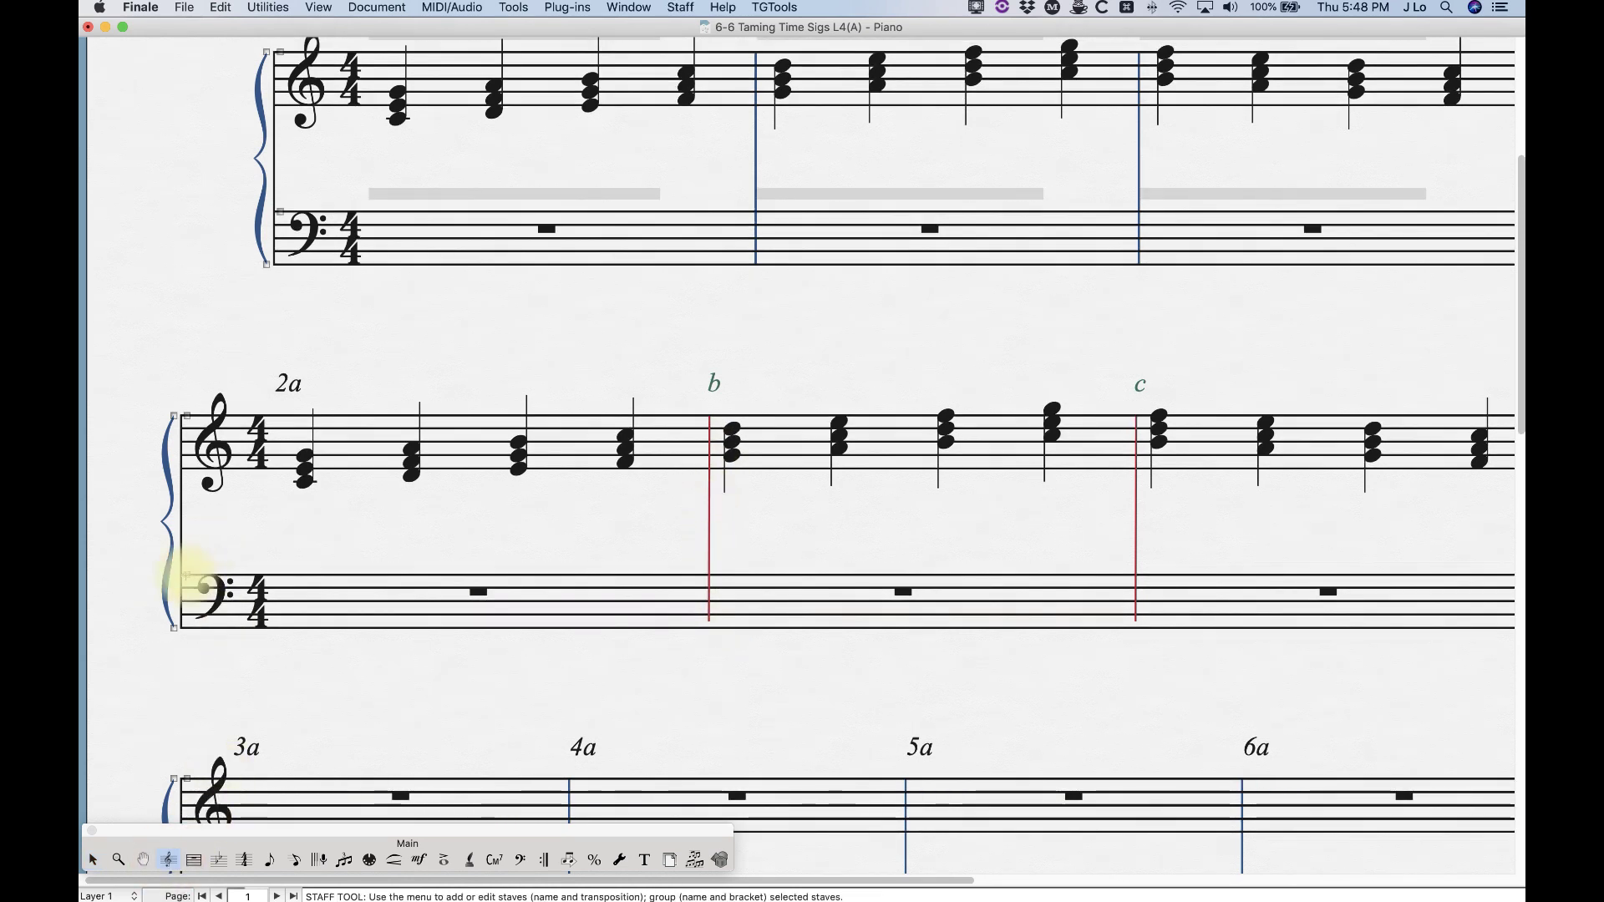
mouse_move(186, 575)
mouse_down()
mouse_move(185, 608)
mouse_move(185, 567)
mouse_up()
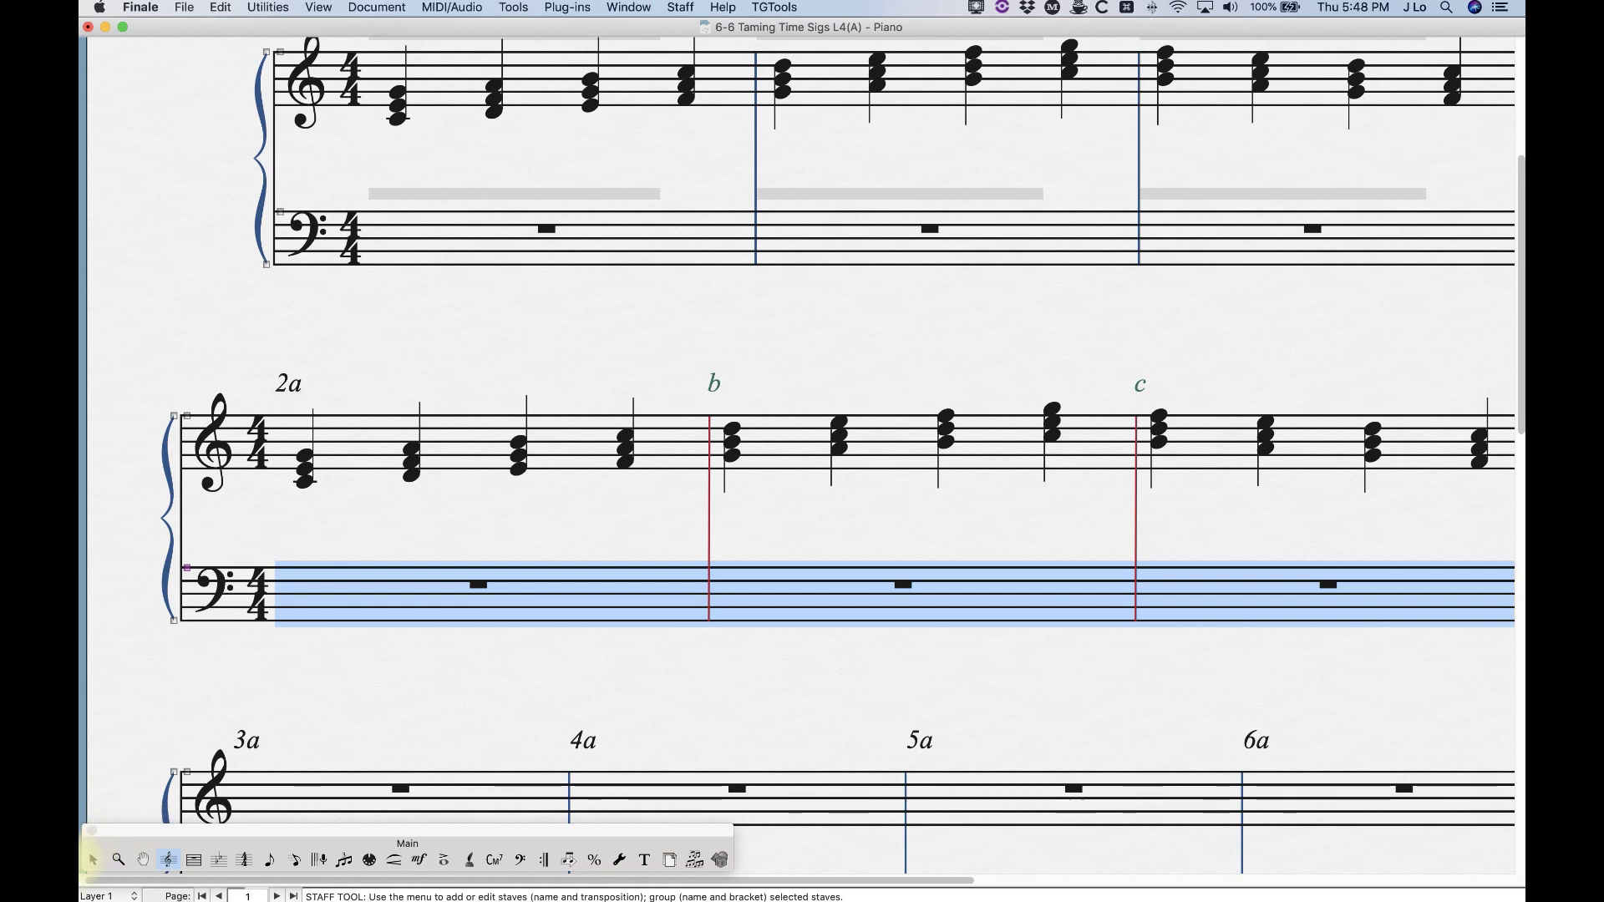
click(93, 860)
click(518, 552)
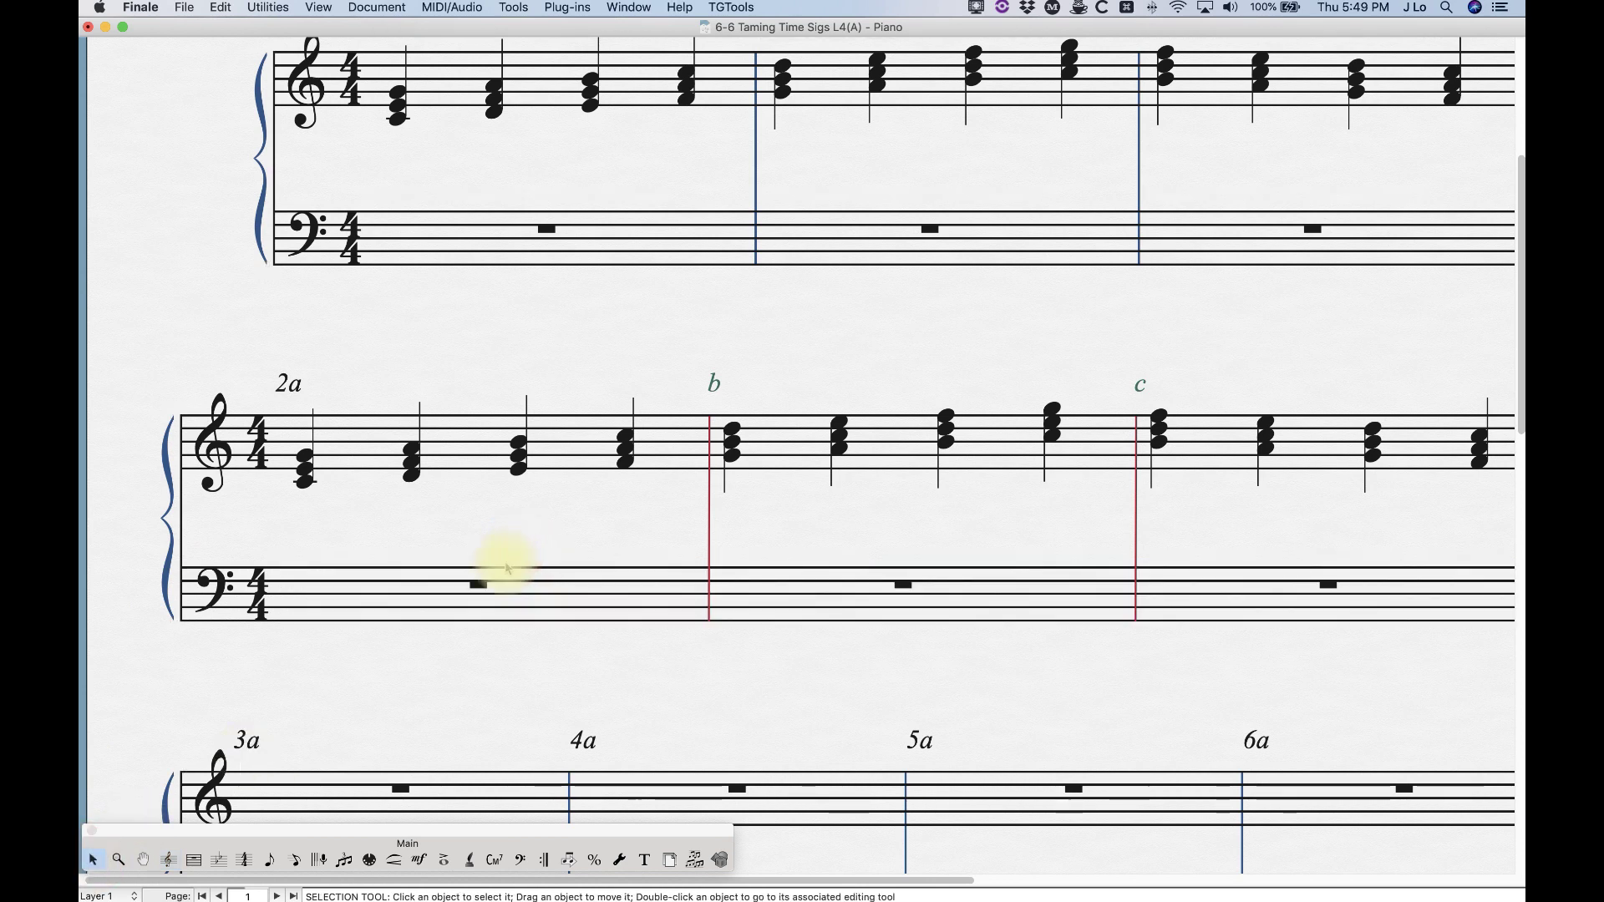
Step: Return from the Piano part to the full score
key(super+minus)
key(super+minus)
scroll(432, 671, up, 5)
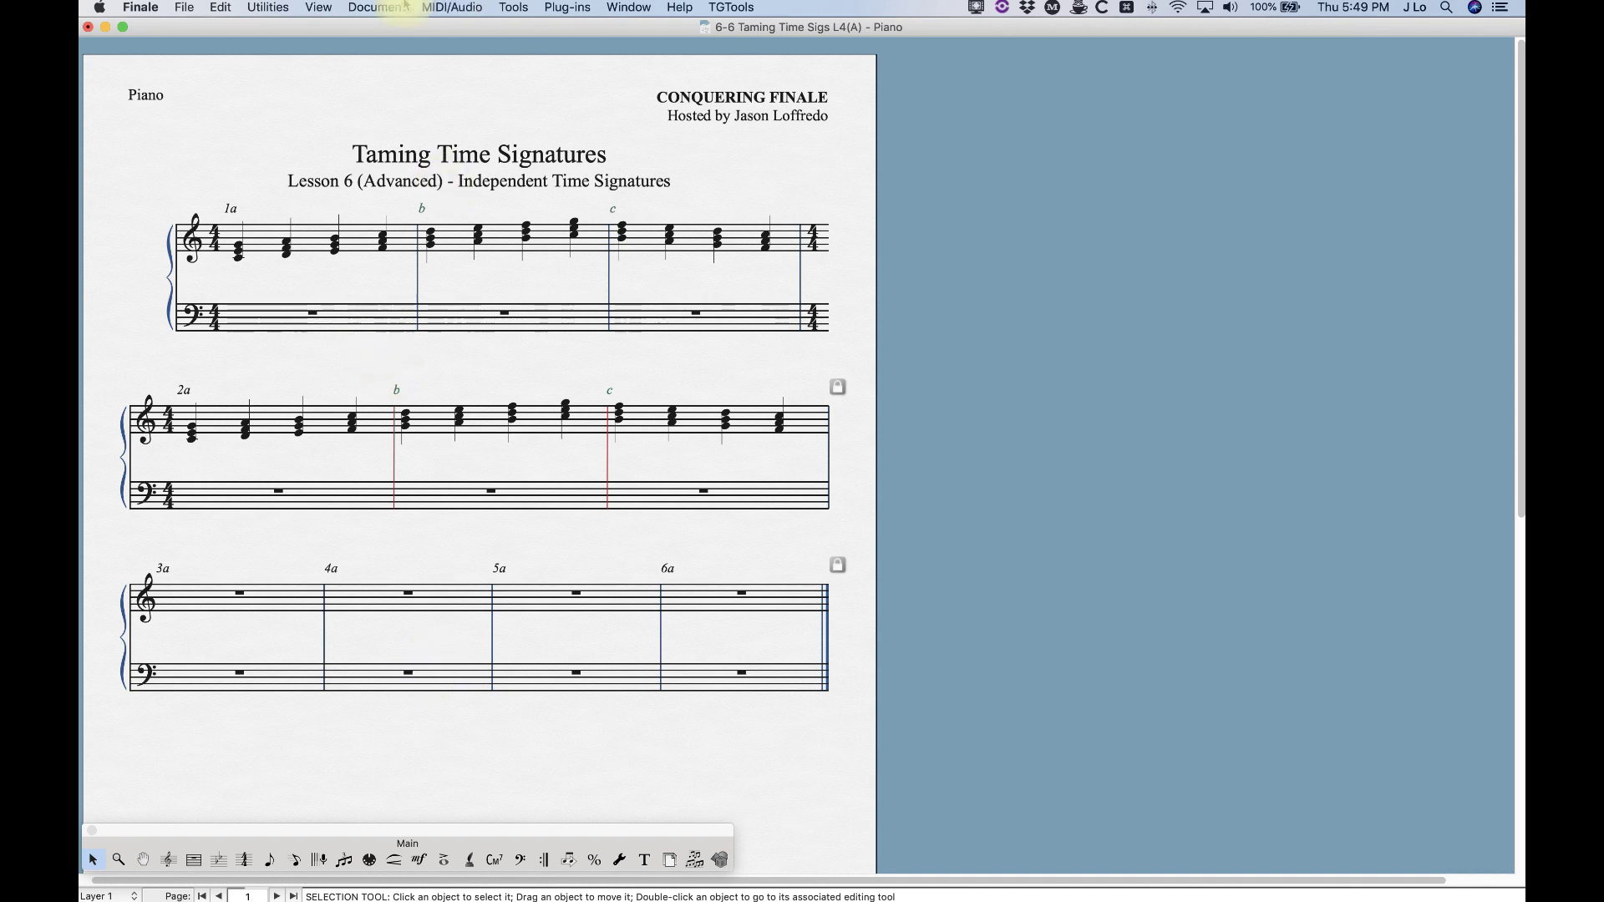
click(377, 7)
click(380, 27)
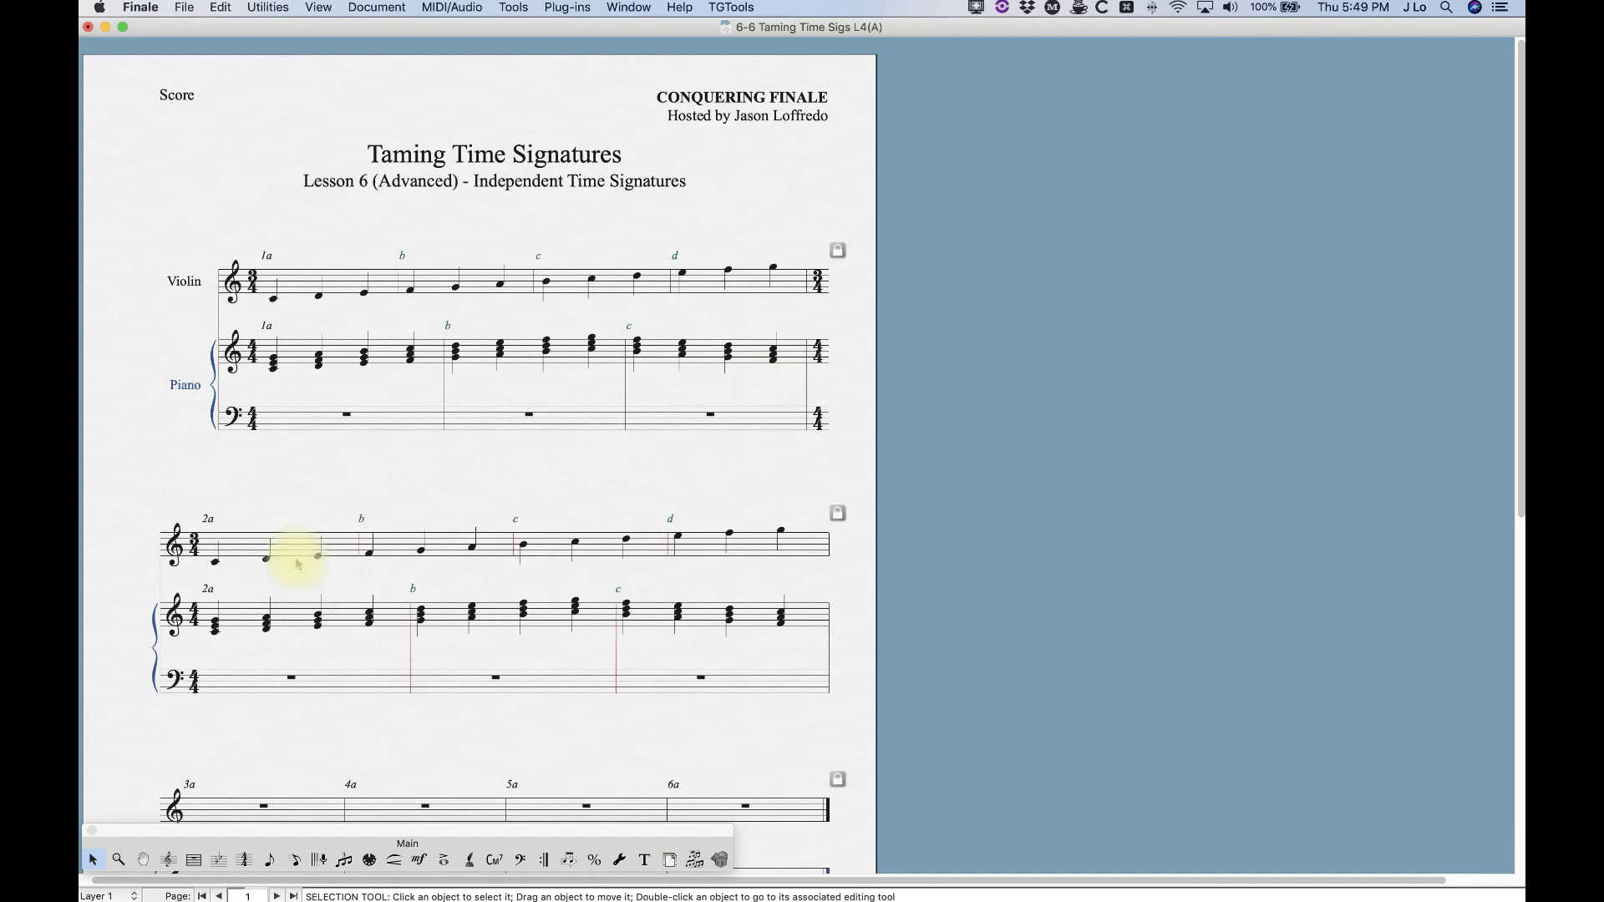
Step: Highlight the Violin music from measure 2b to the end of the second system, and clear the selection
click(388, 543)
drag(356, 496, 825, 573)
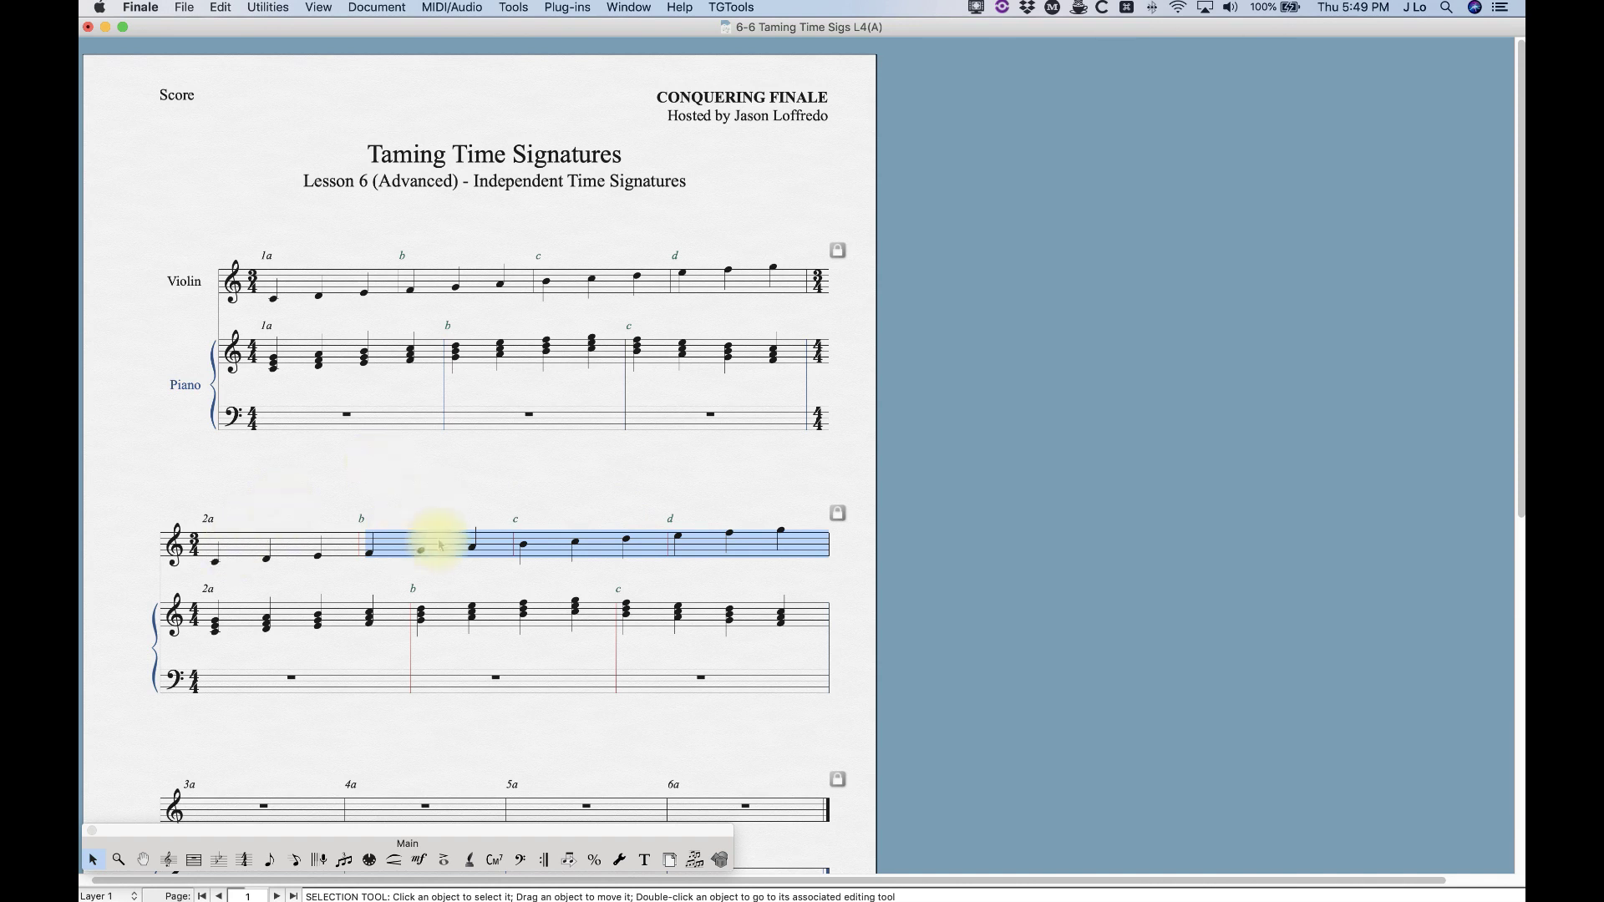
click(535, 494)
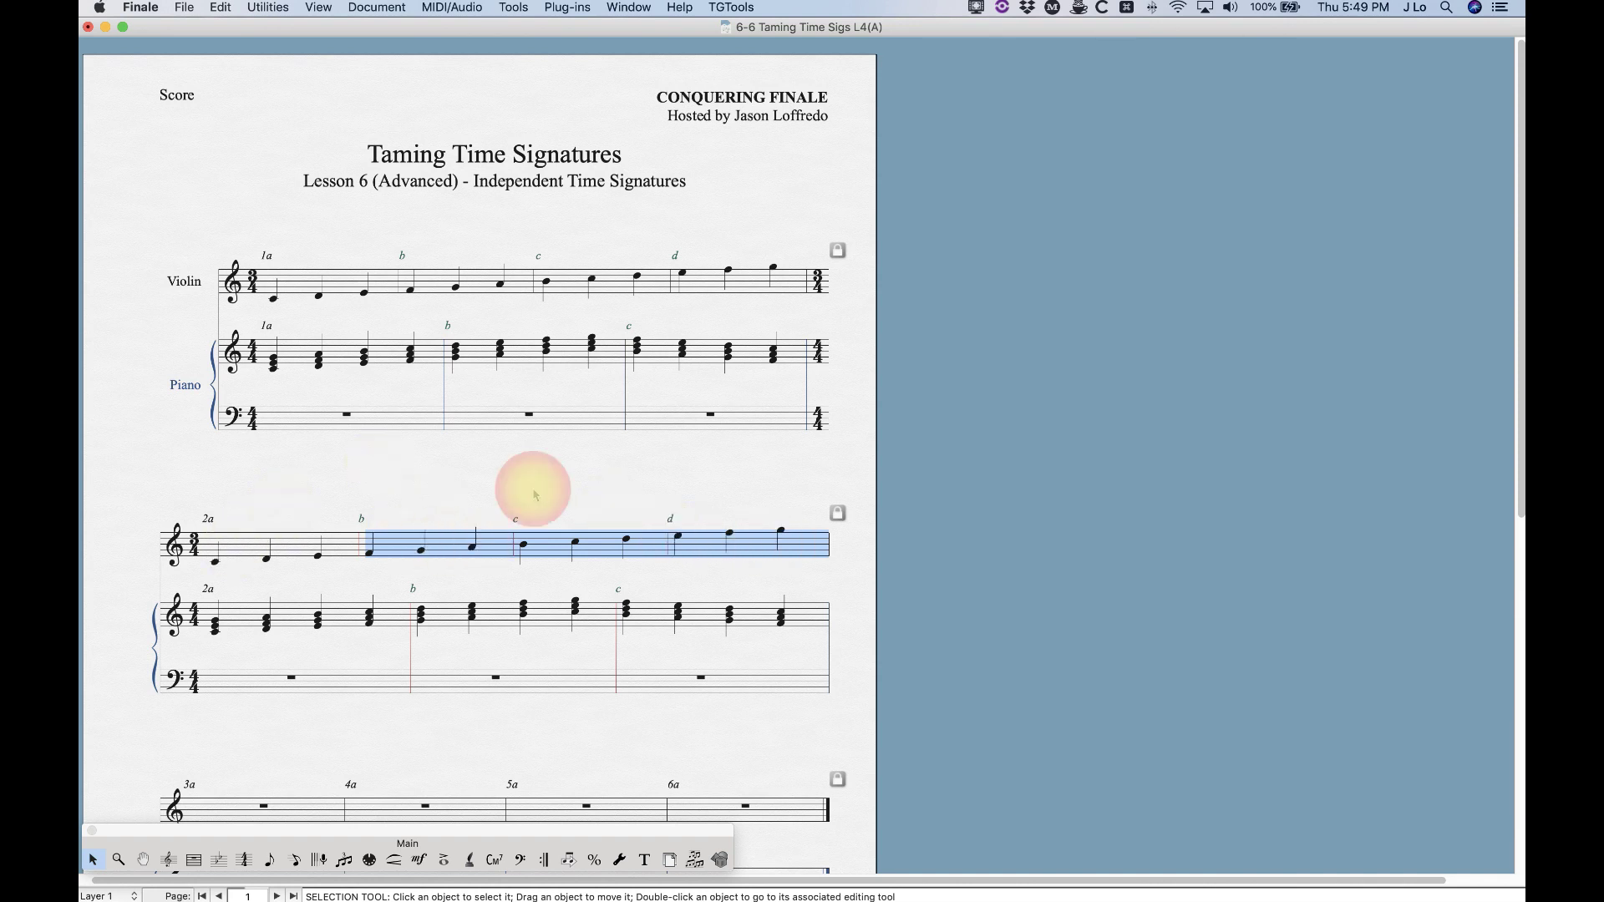